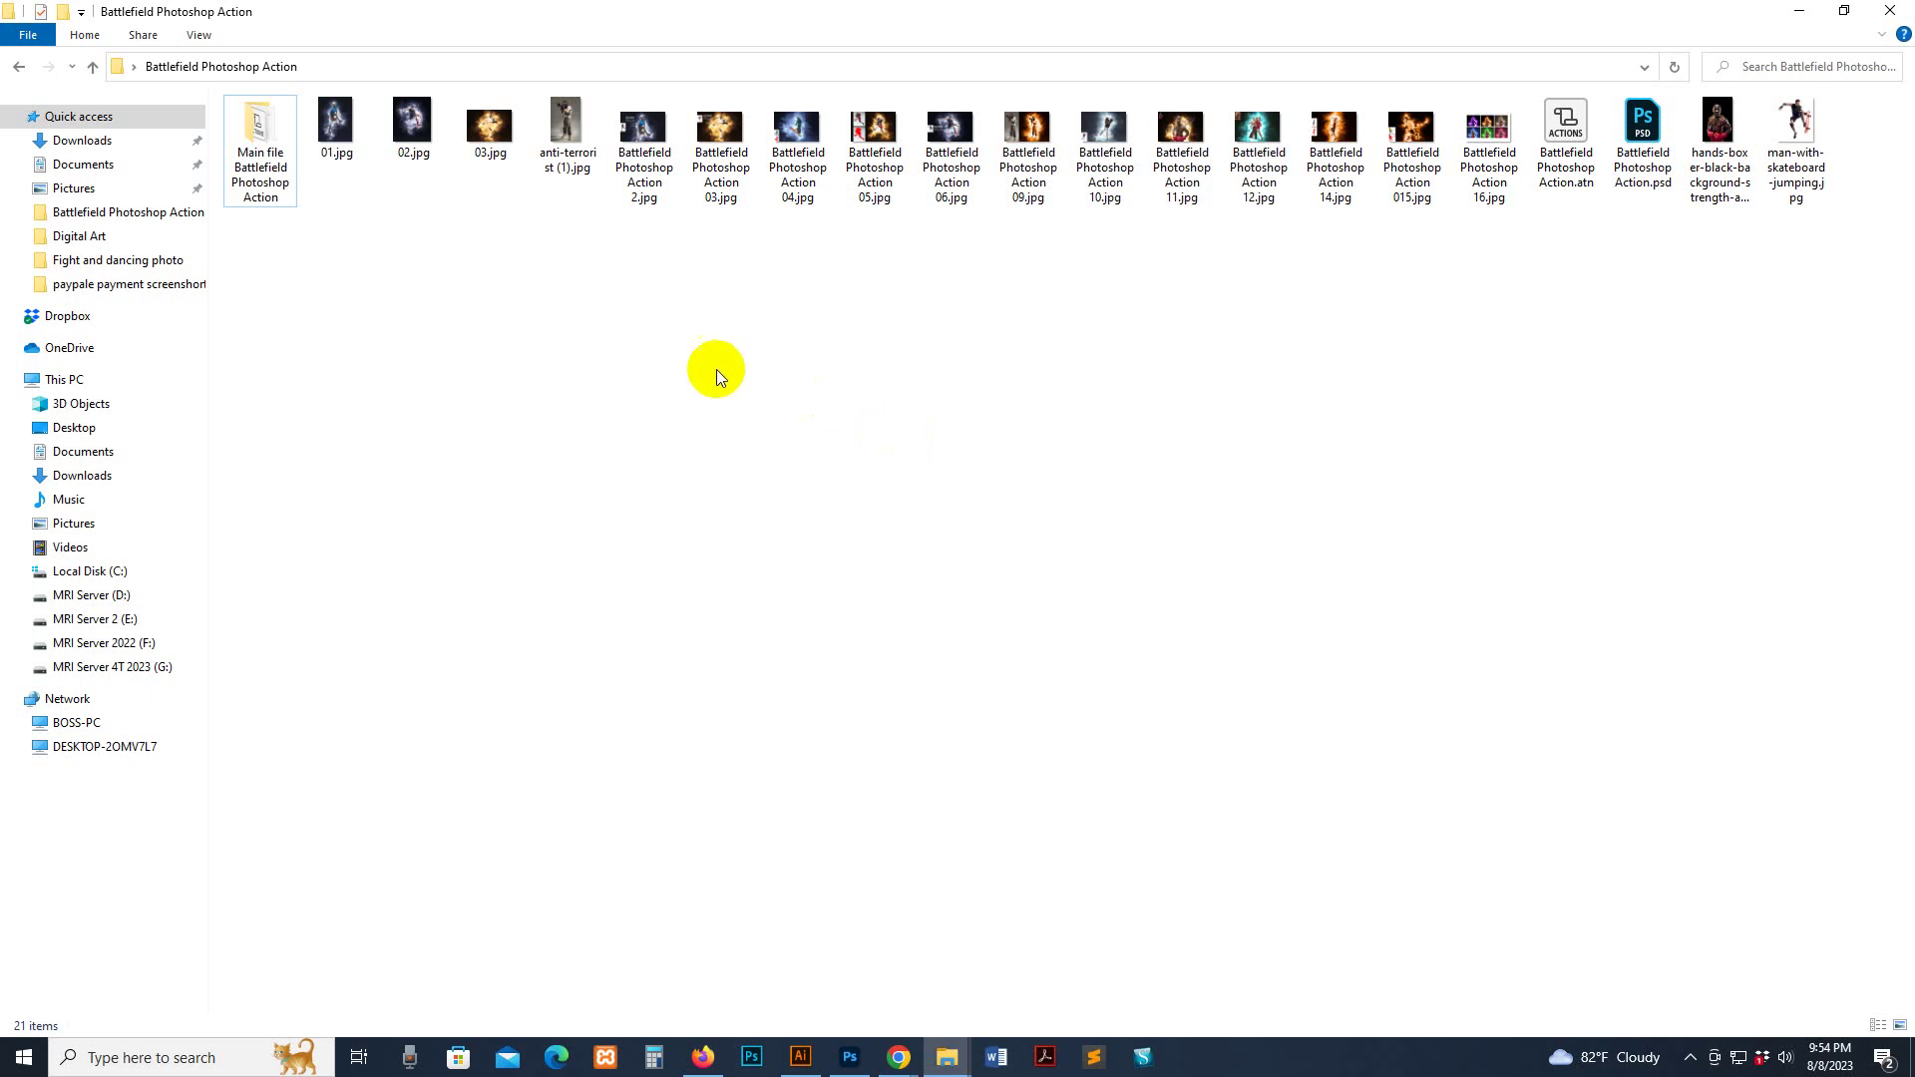
# Examine the Battlefield Photoshop Action preview images, starting with Battlefield Photoshop Action 2.jpg, and close the image viewer
pyautogui.click(661, 144)
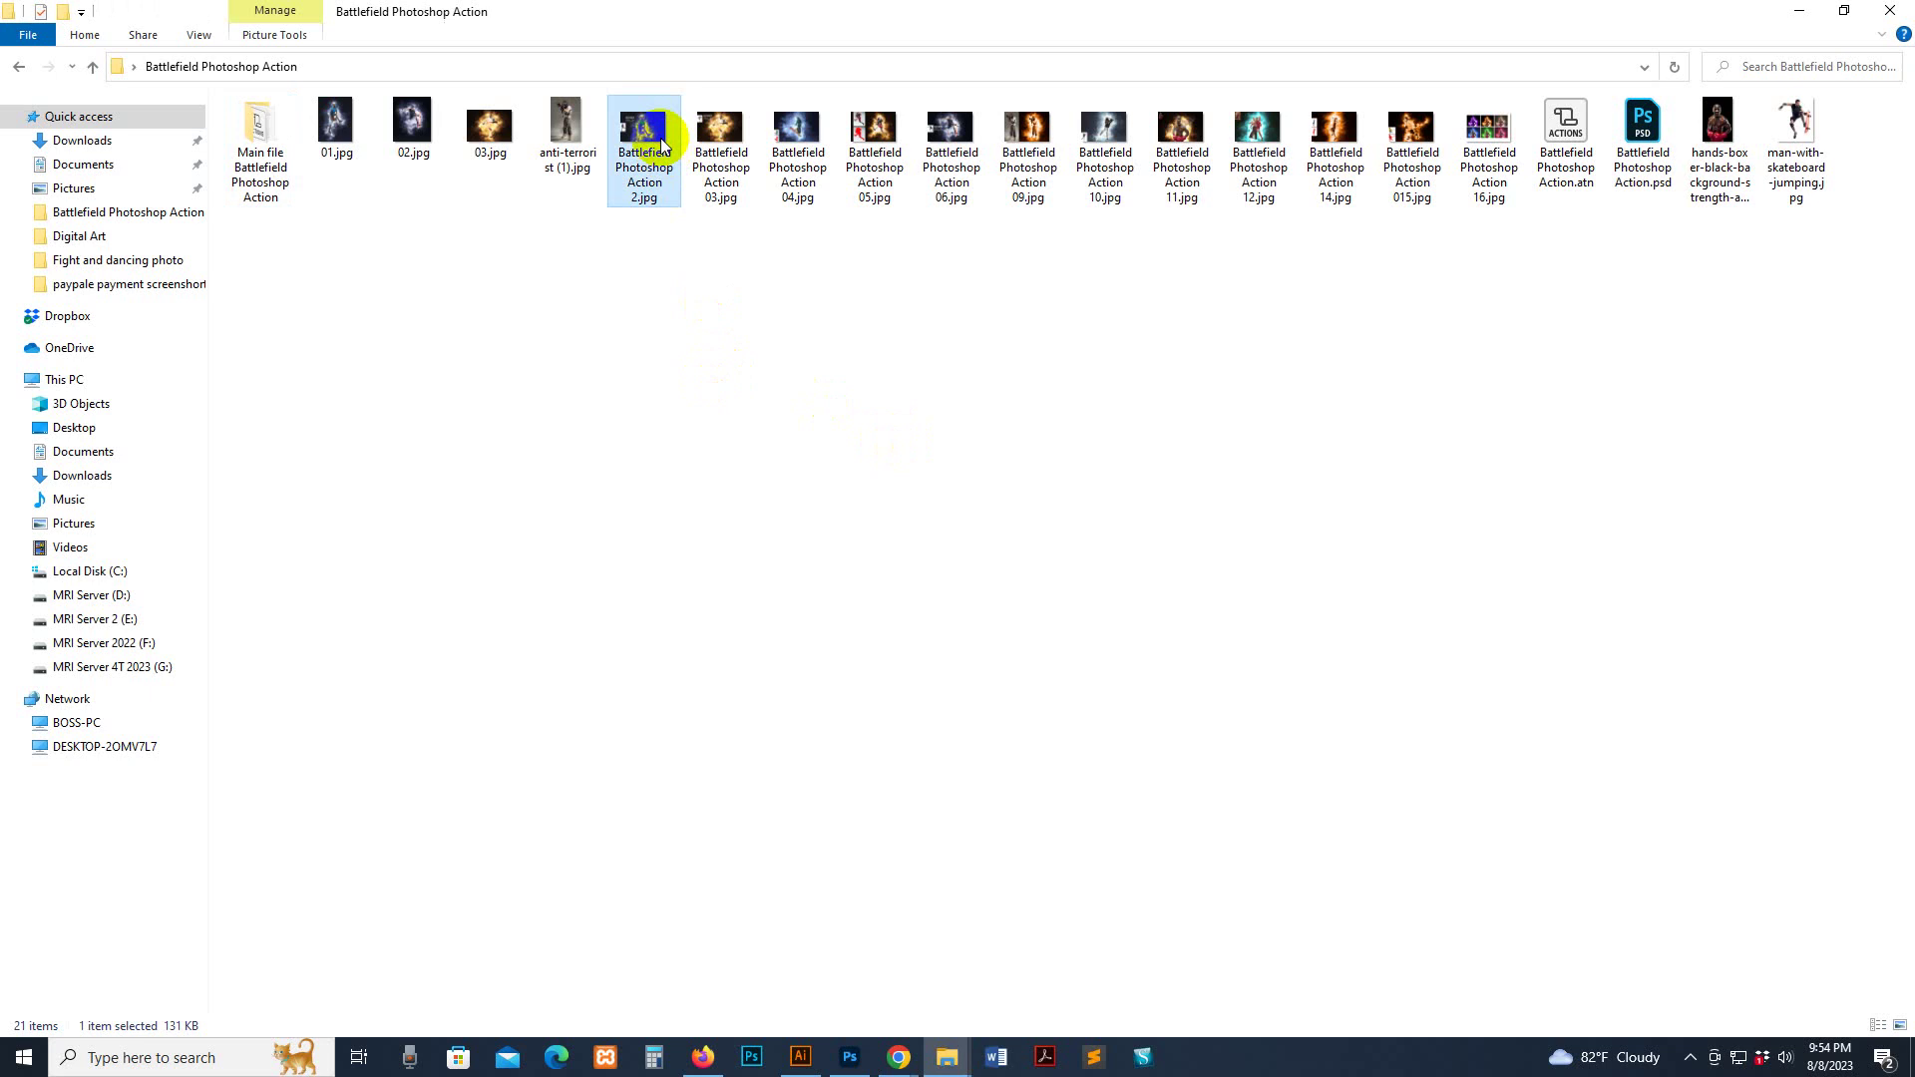
pyautogui.doubleClick(661, 145)
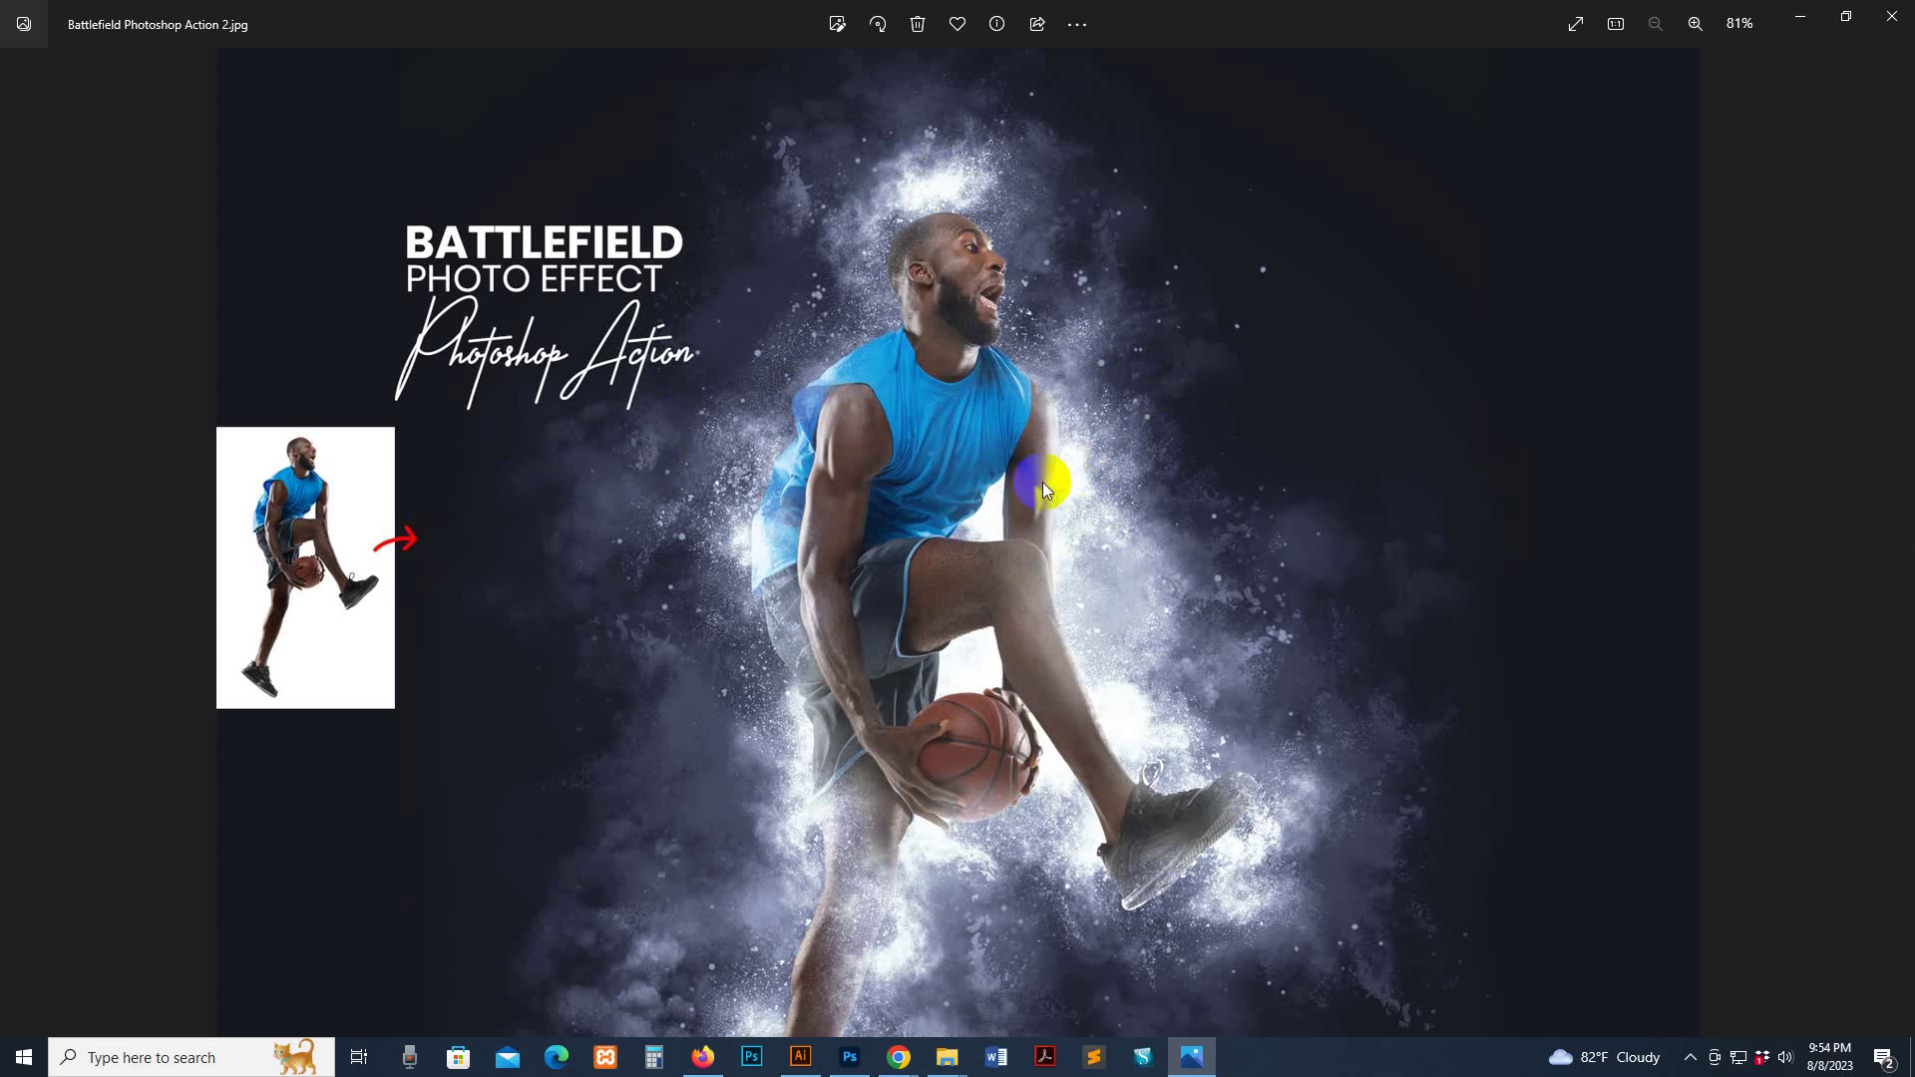
pyautogui.press('Right')
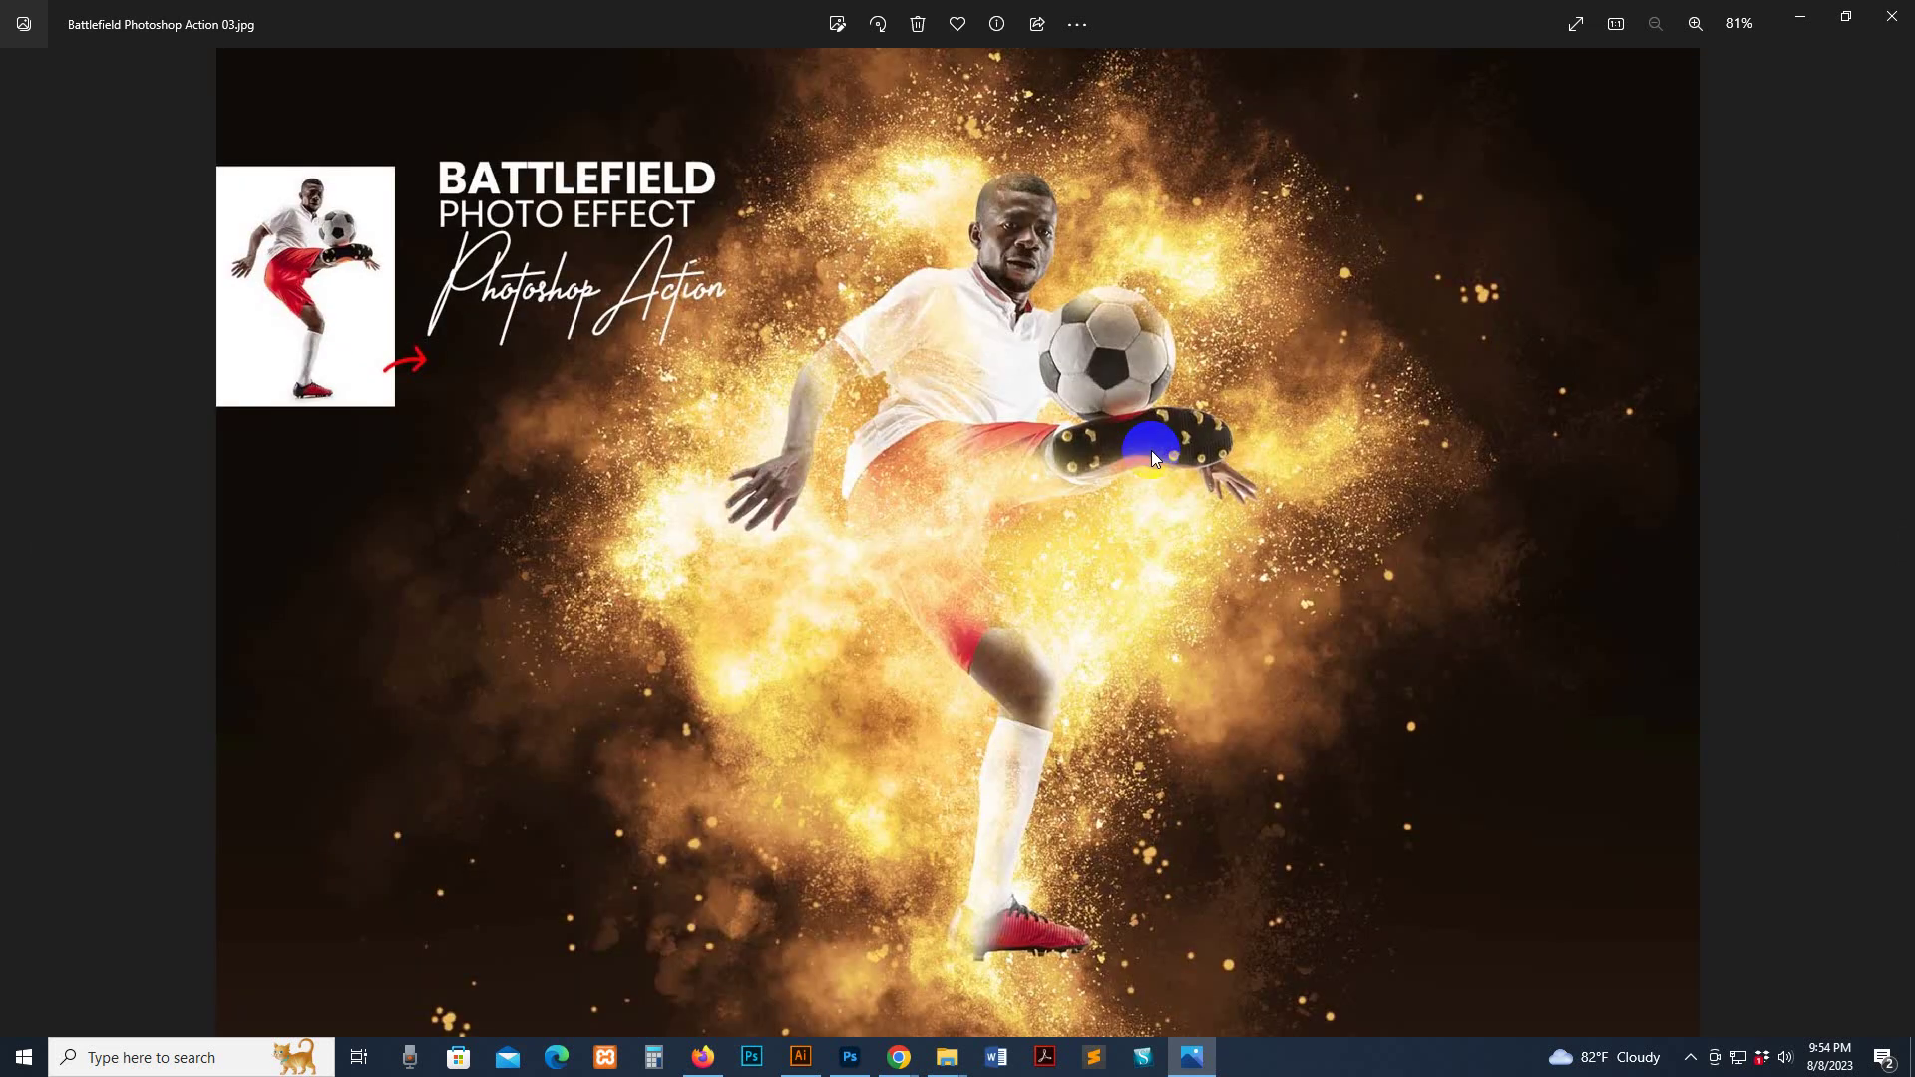
pyautogui.press('Right')
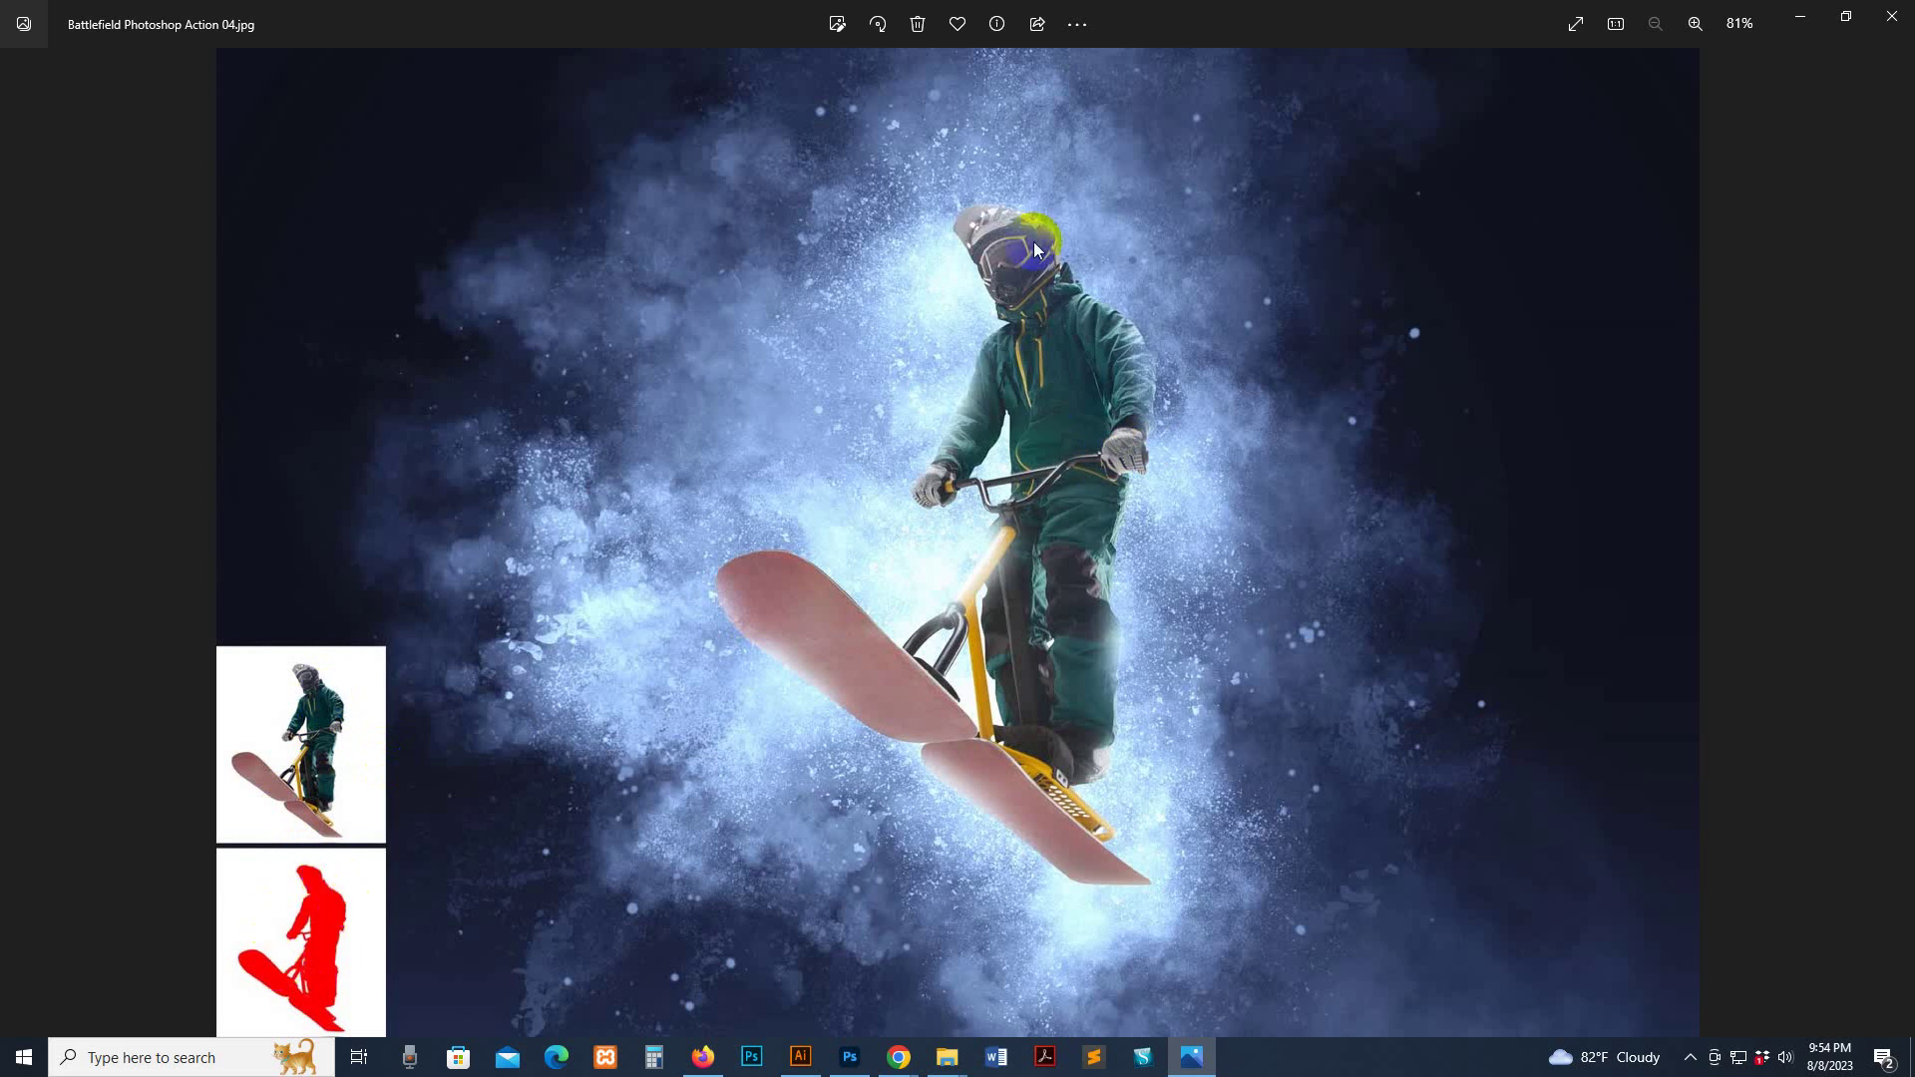
pyautogui.press('Right')
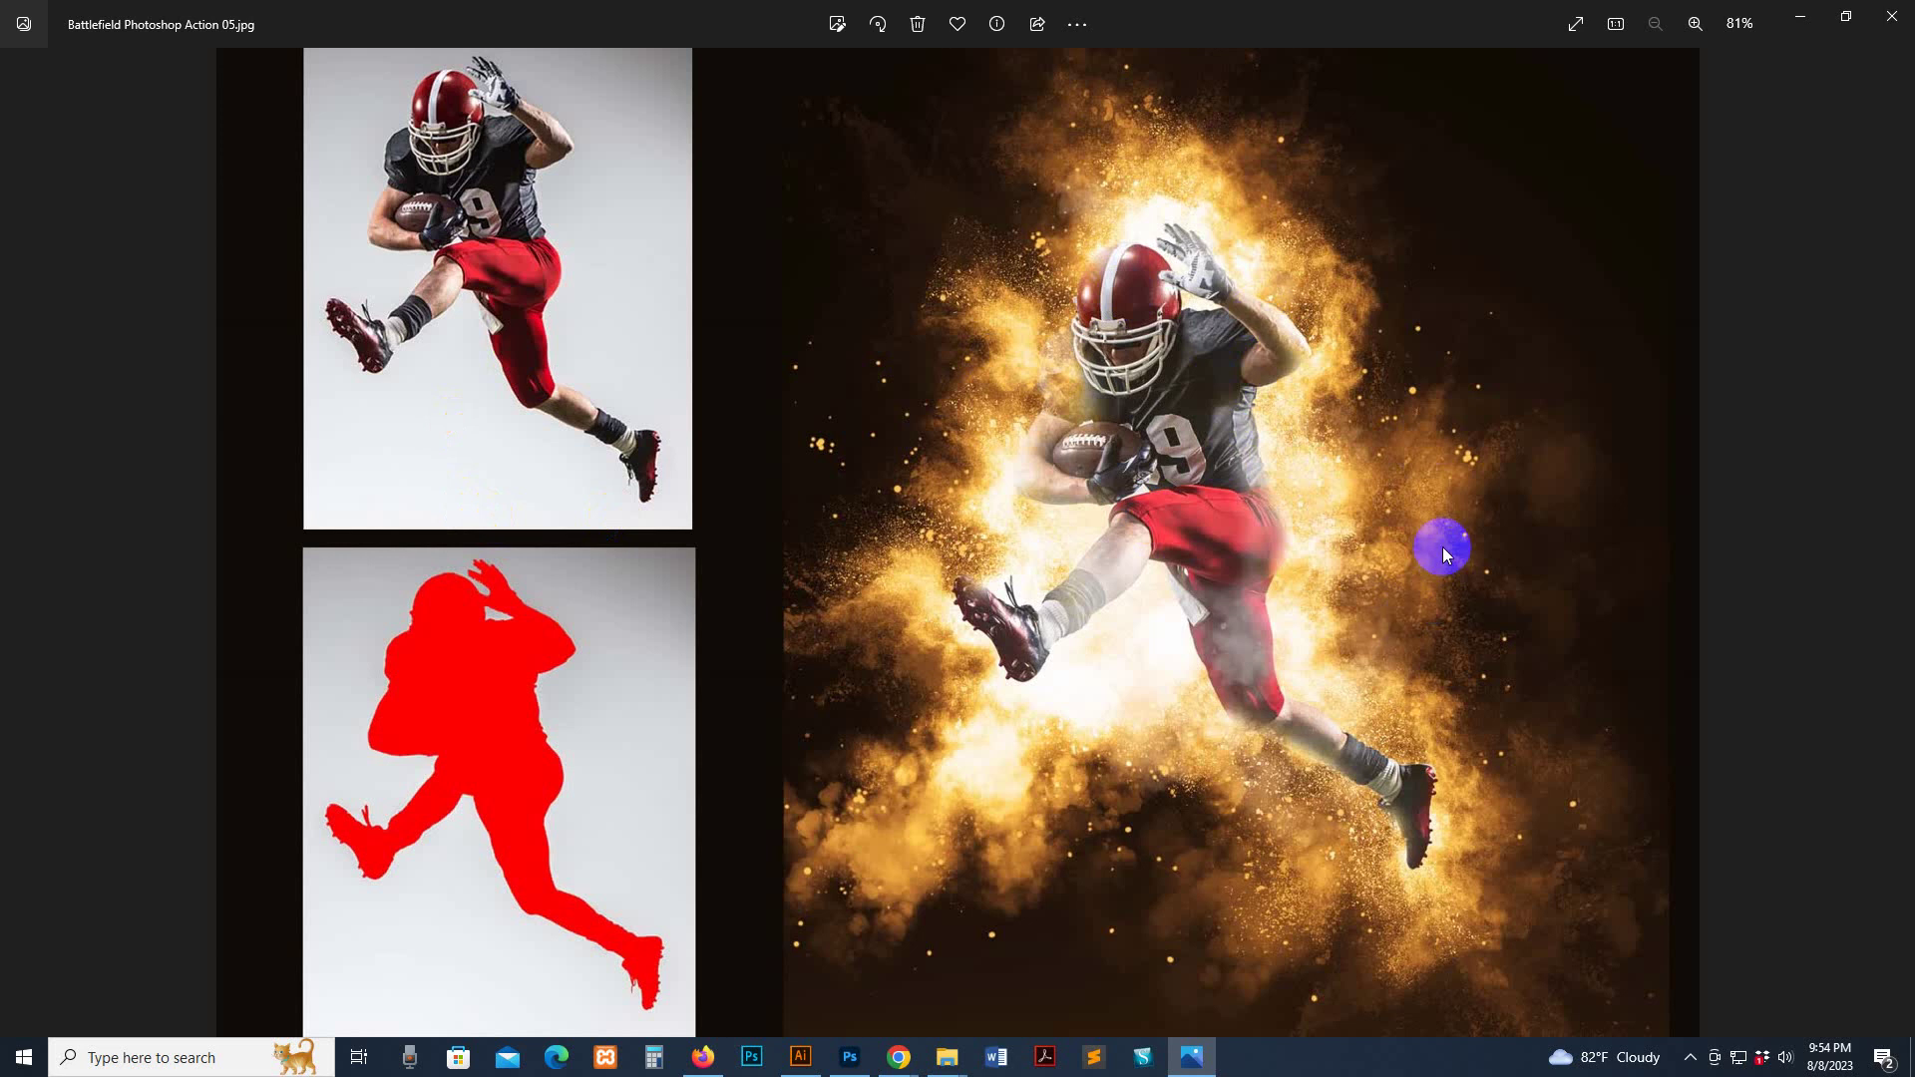
pyautogui.press('Right')
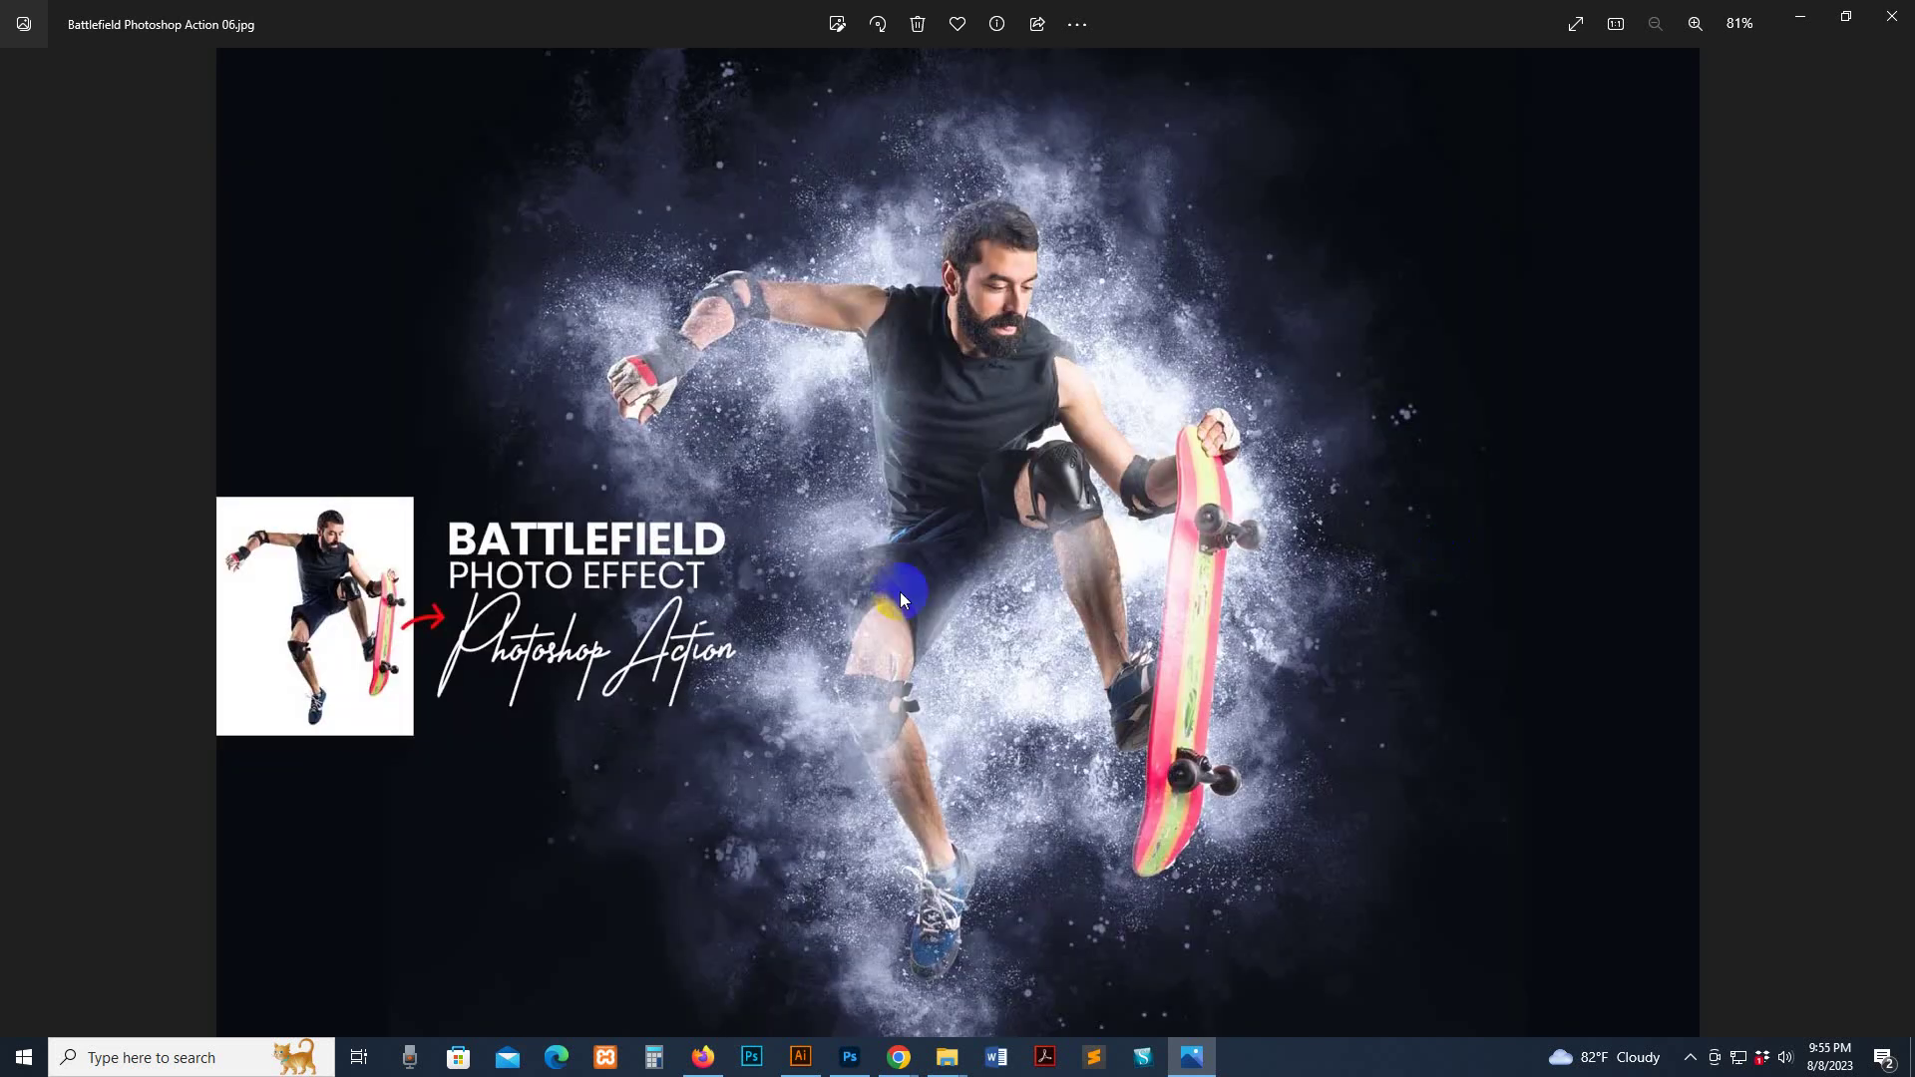
pyautogui.press('Right')
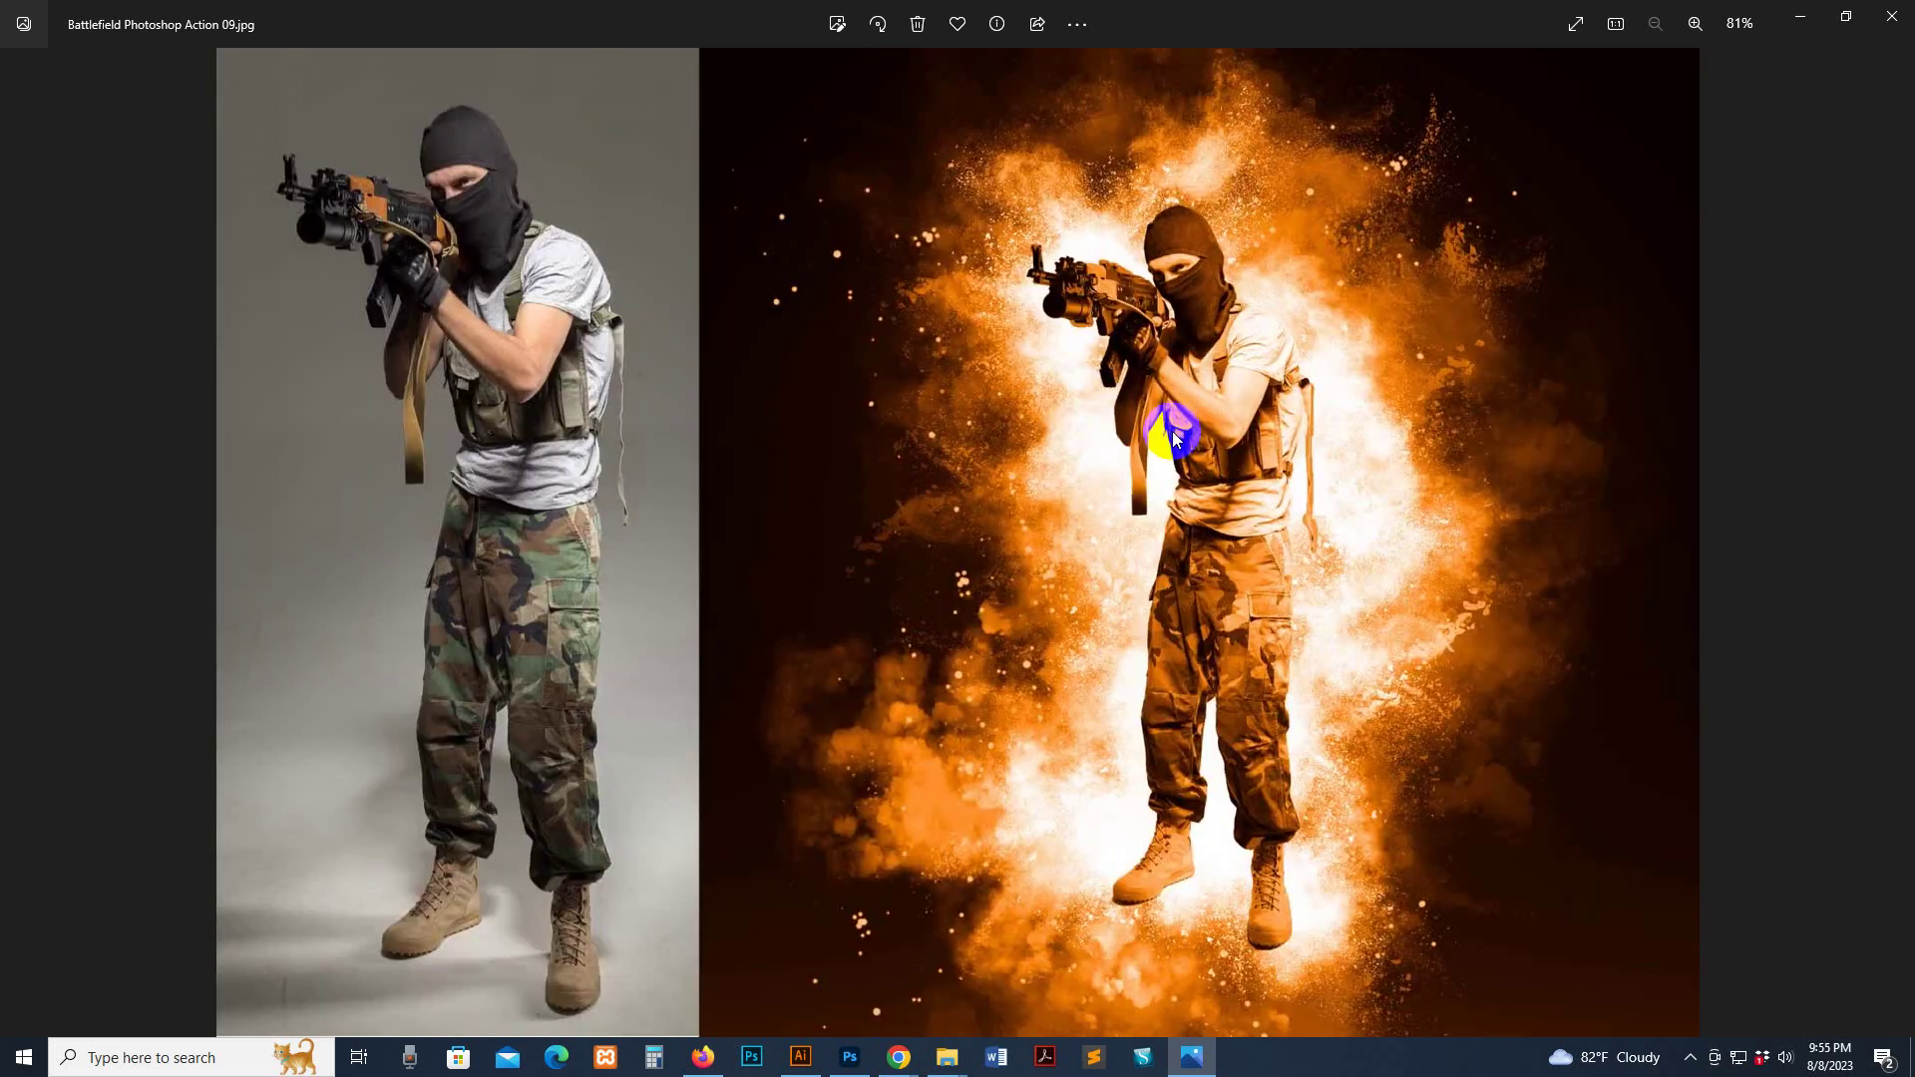
pyautogui.press('Right')
pyautogui.press('Right')
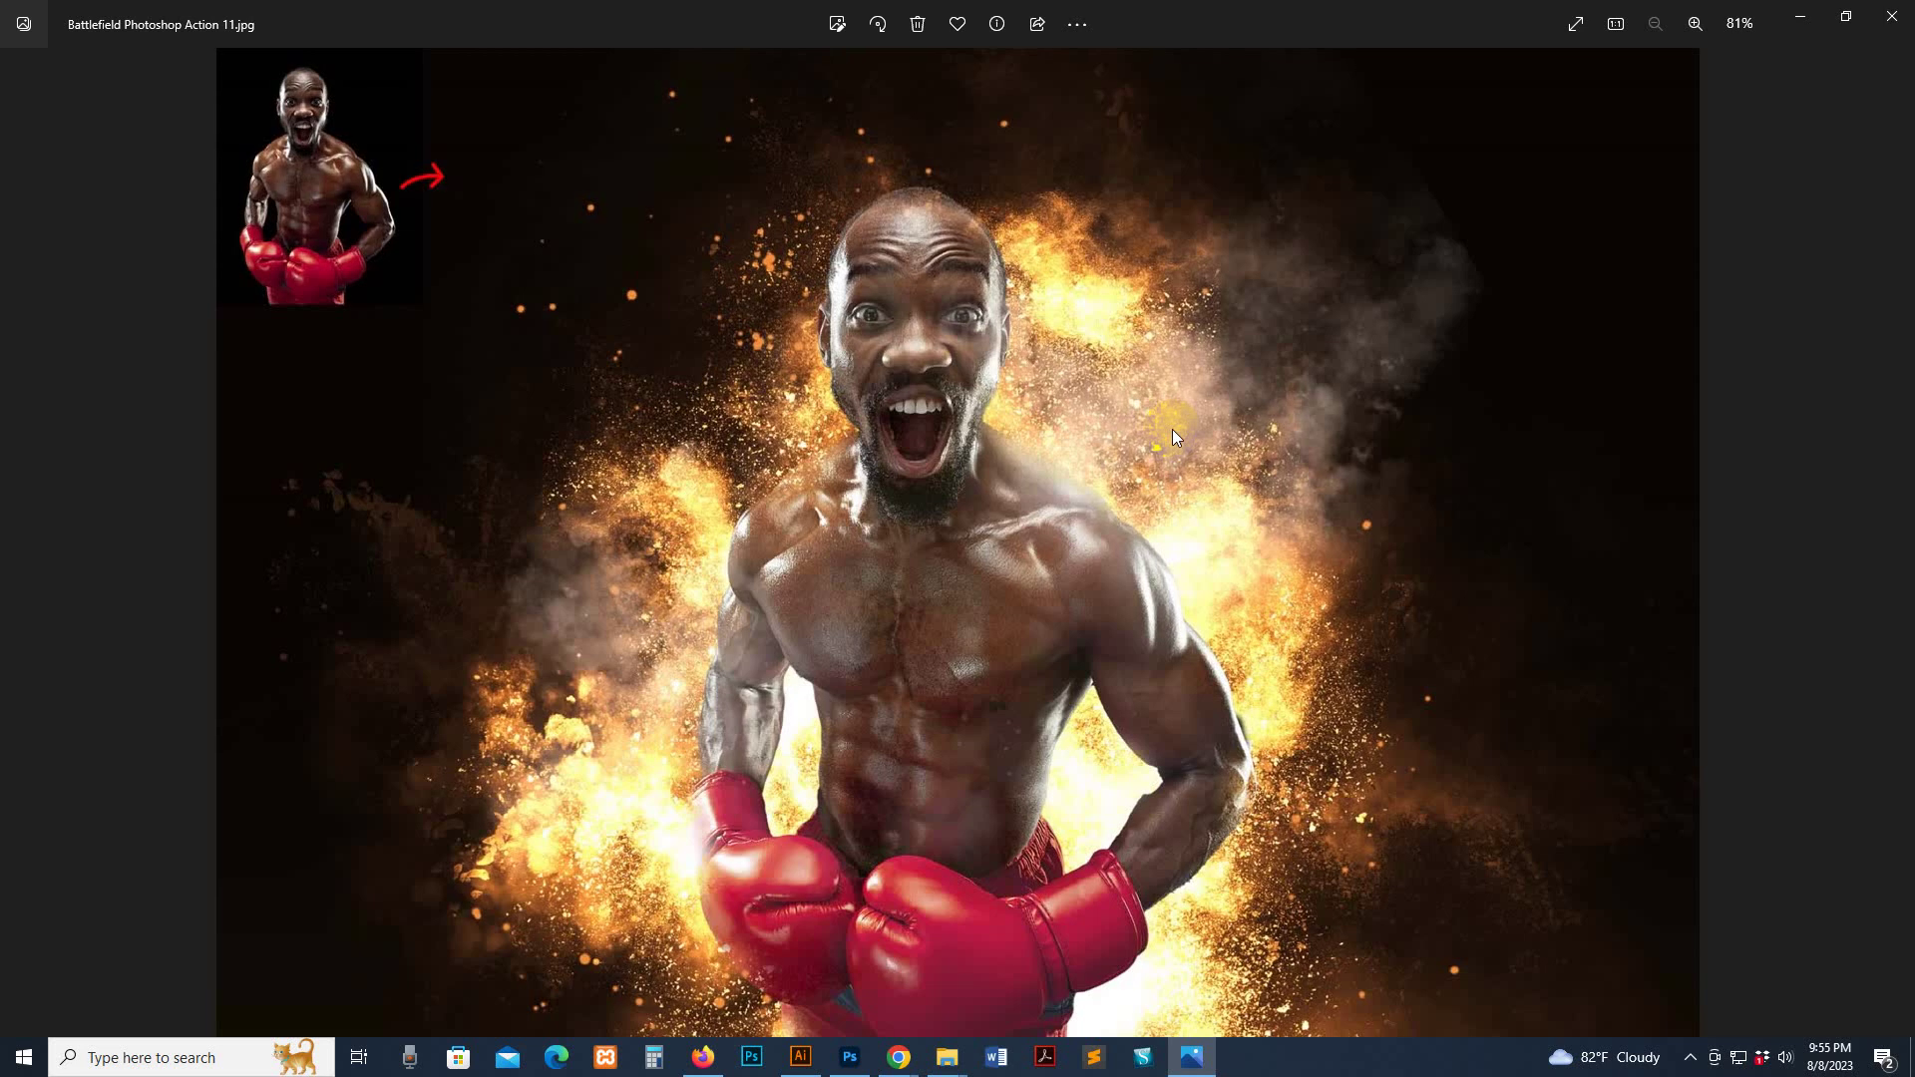
pyautogui.press('Left')
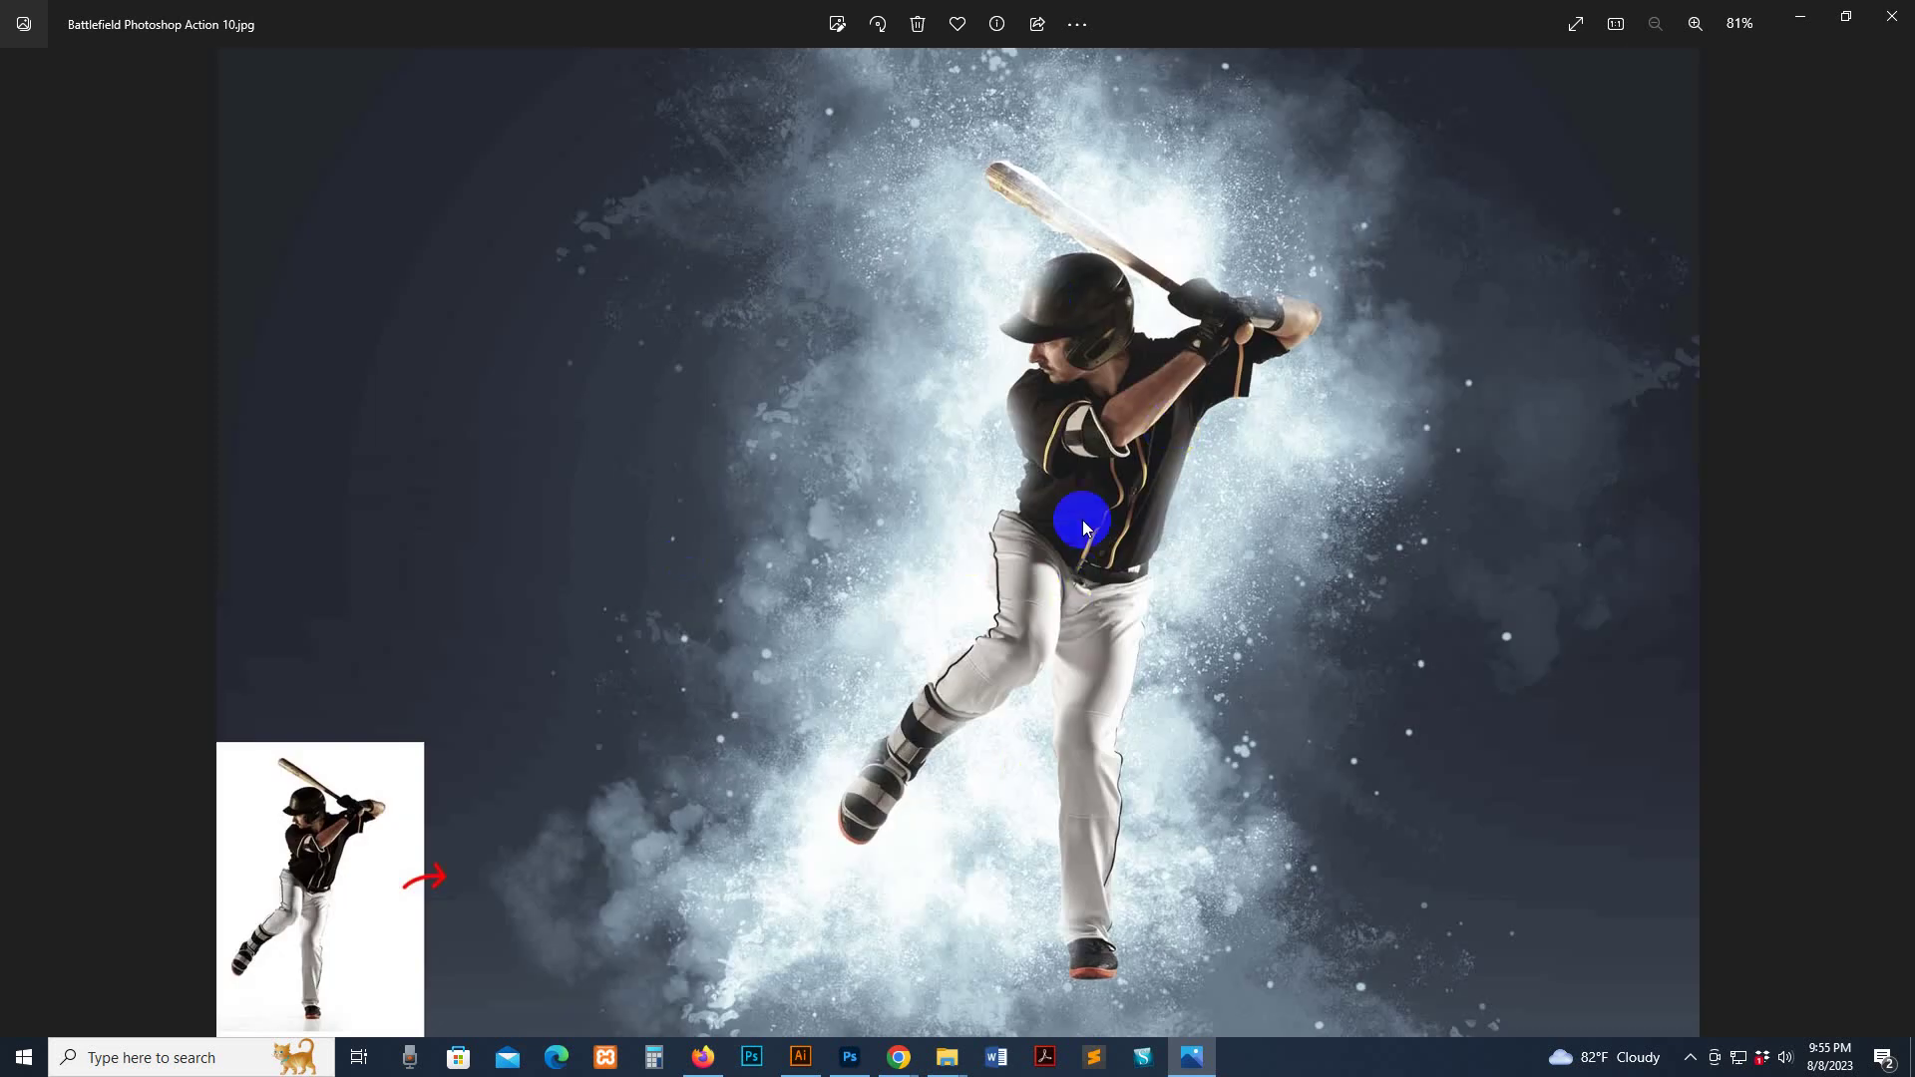
pyautogui.press('Right')
pyautogui.press('Right')
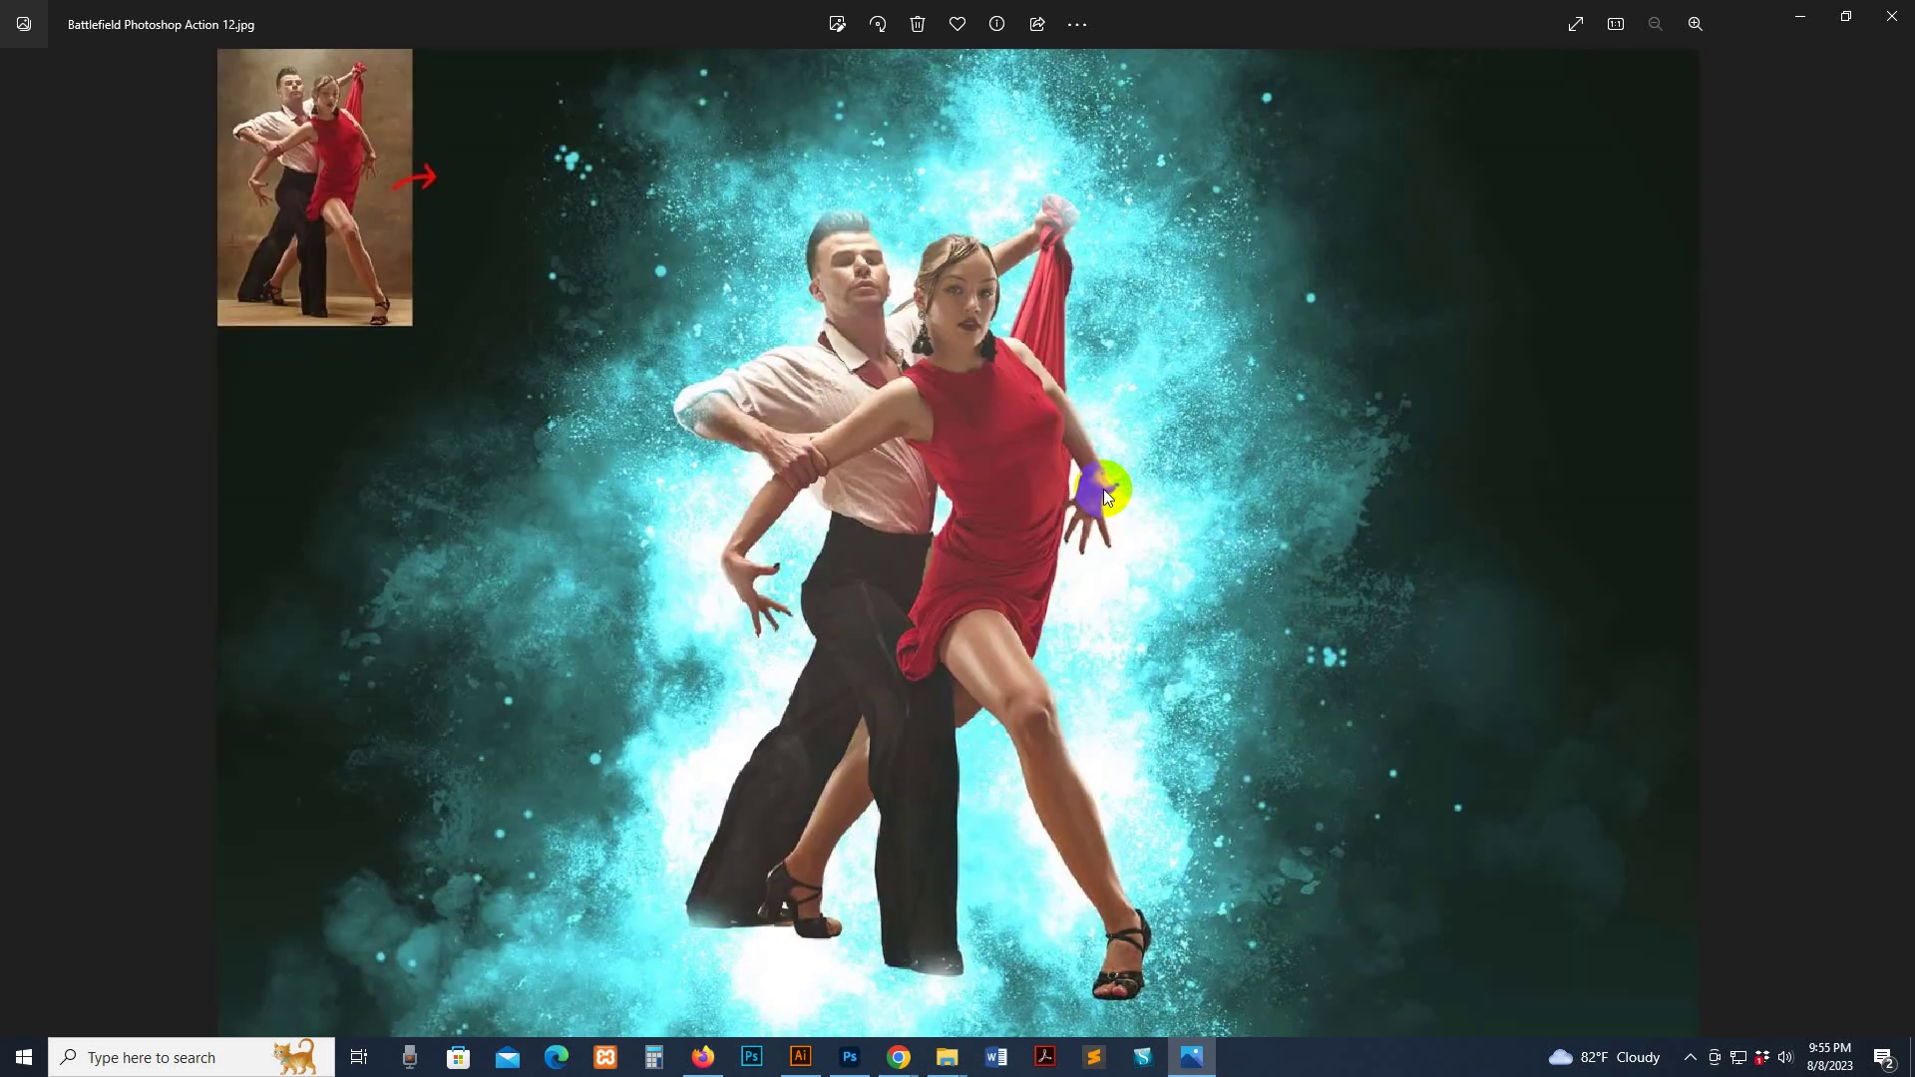
pyautogui.press('Right')
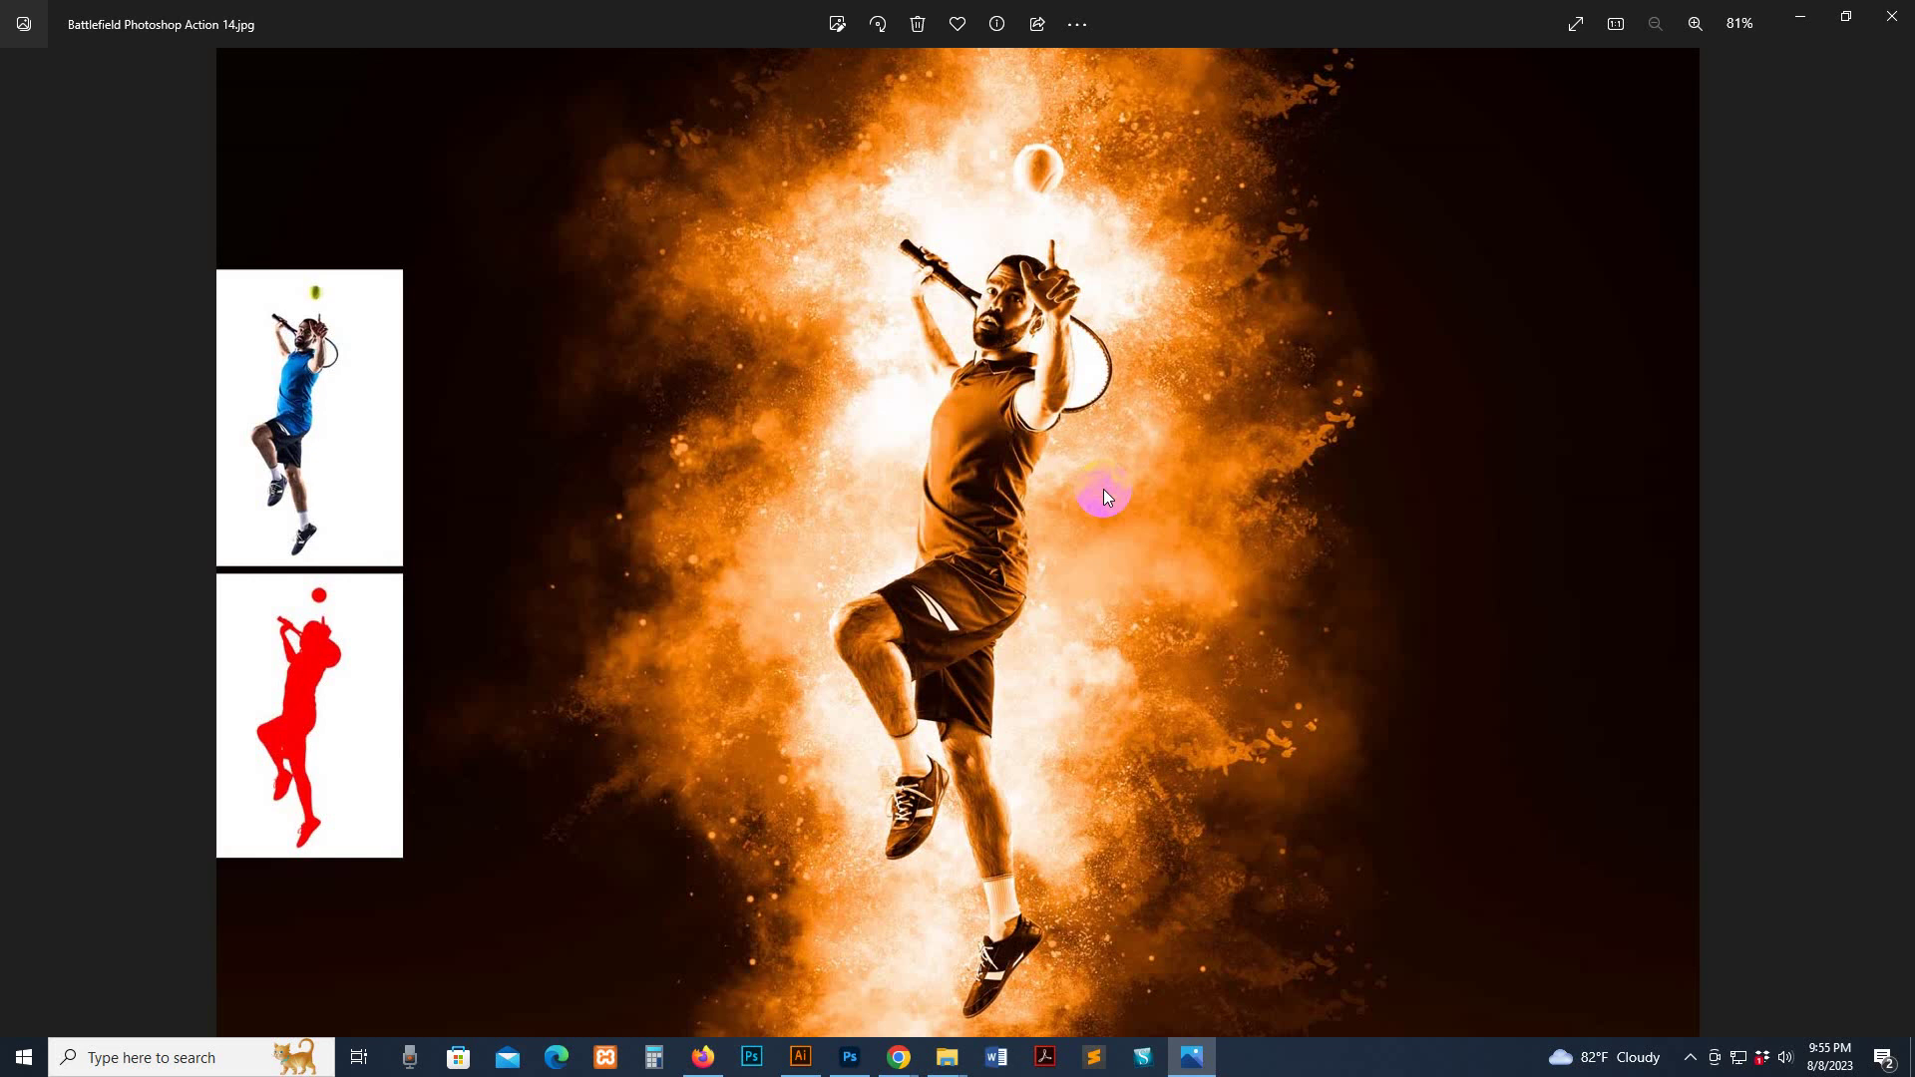
pyautogui.press('Right')
pyautogui.press('Right')
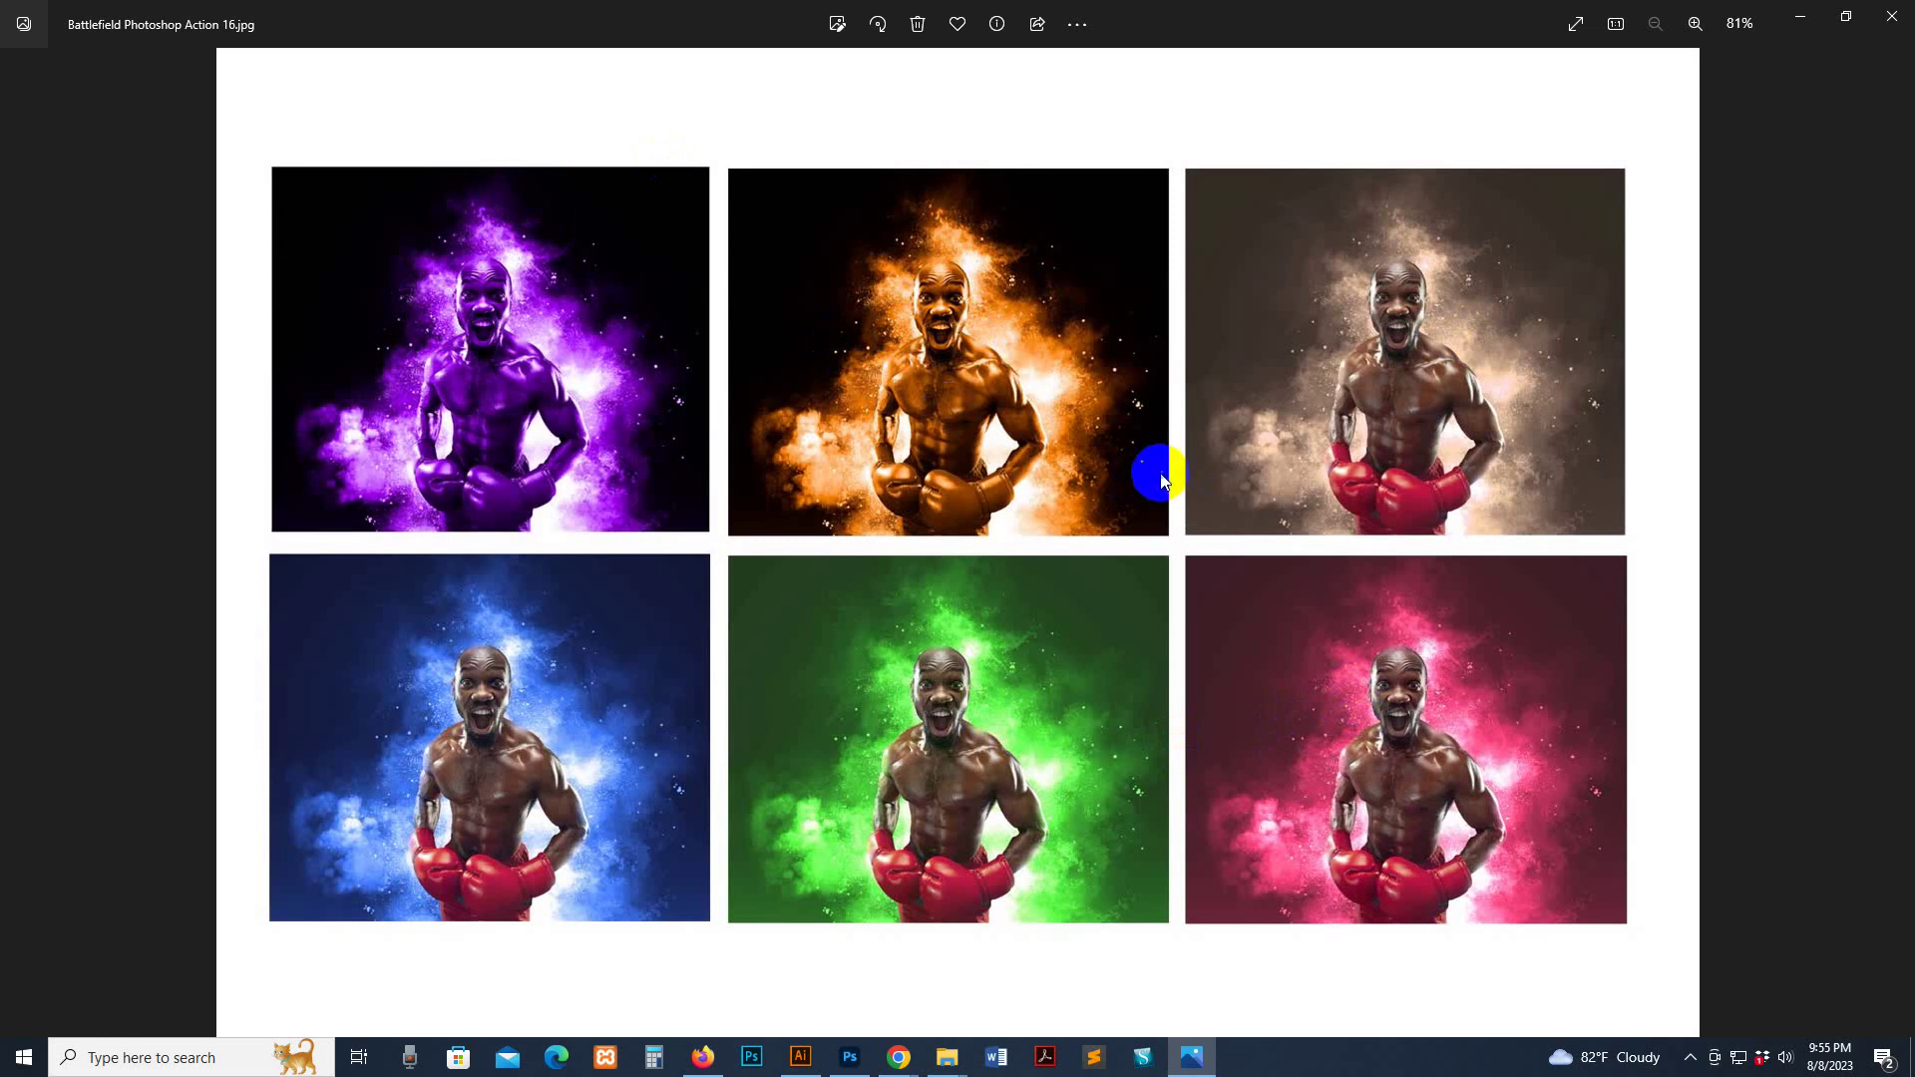
pyautogui.scroll(-1, 1139, 411)
pyautogui.scroll(-1, 1139, 410)
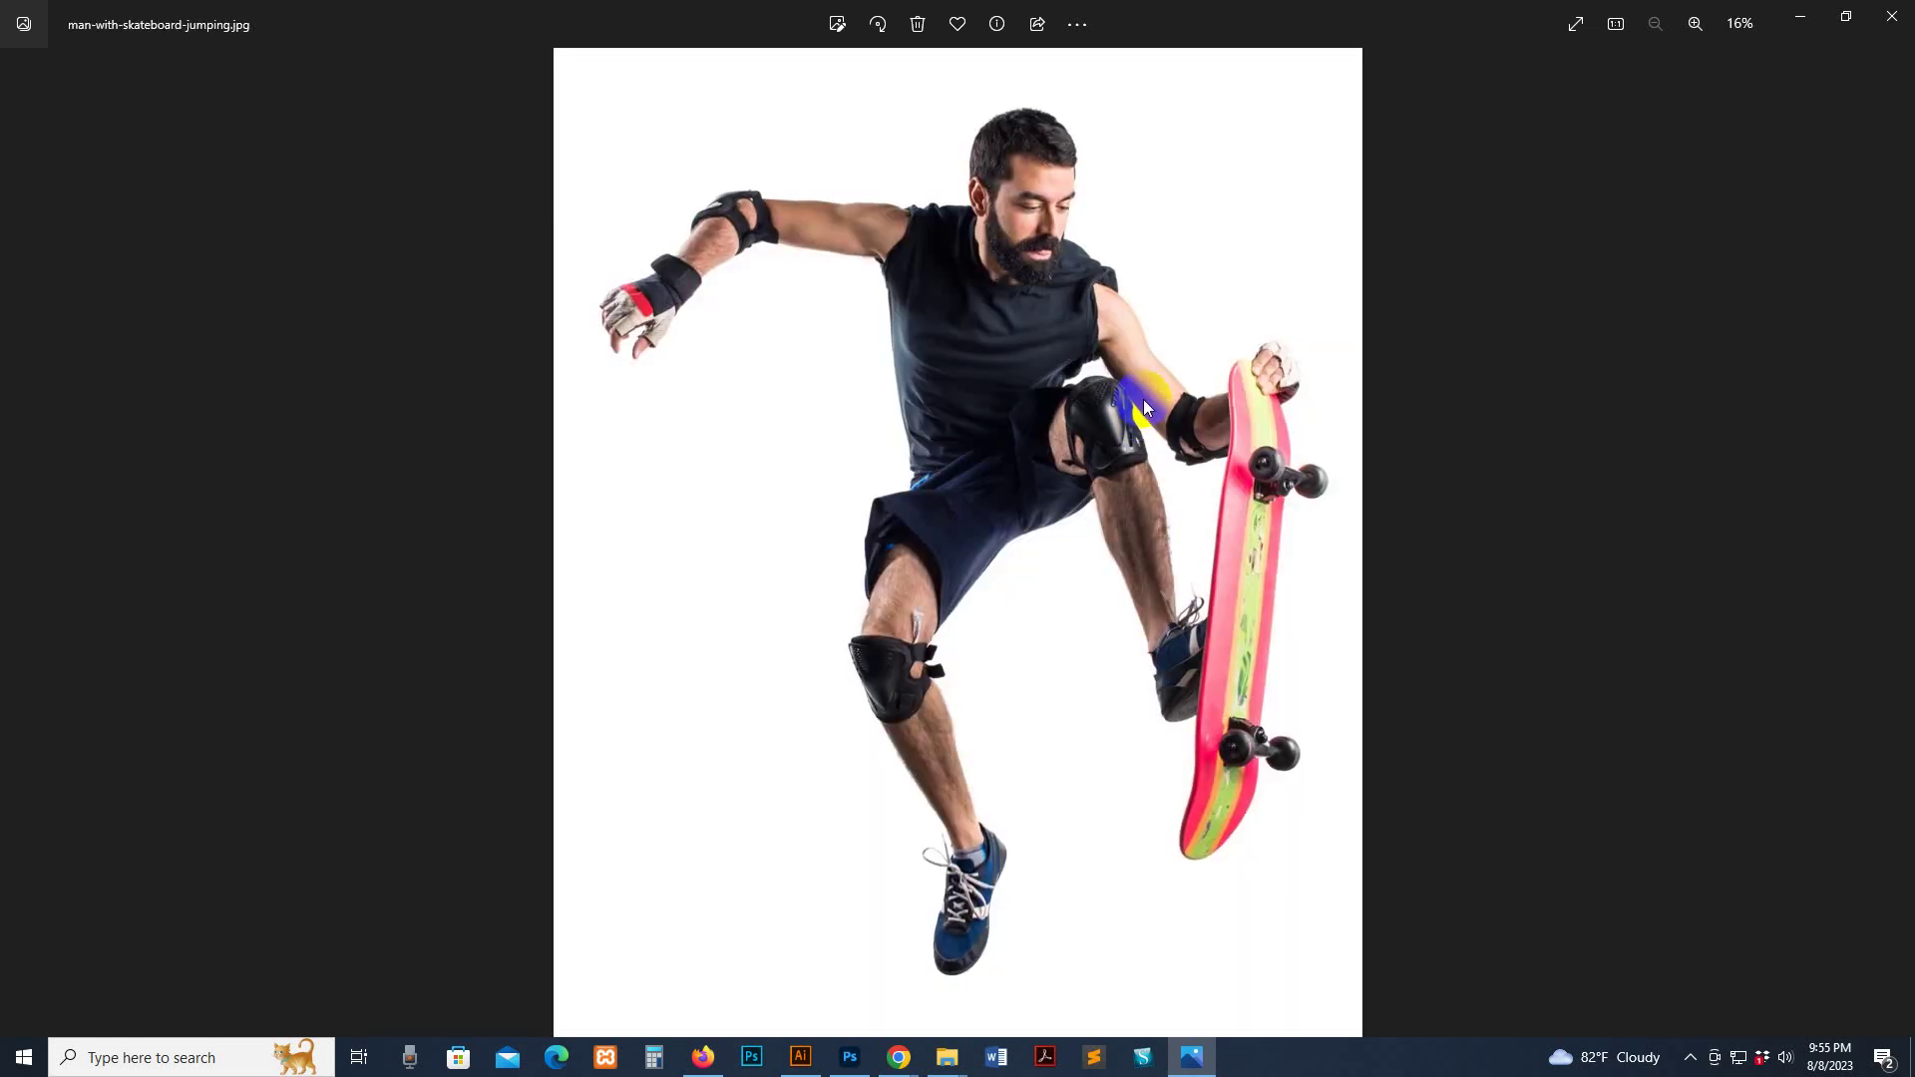
pyautogui.click(1883, 25)
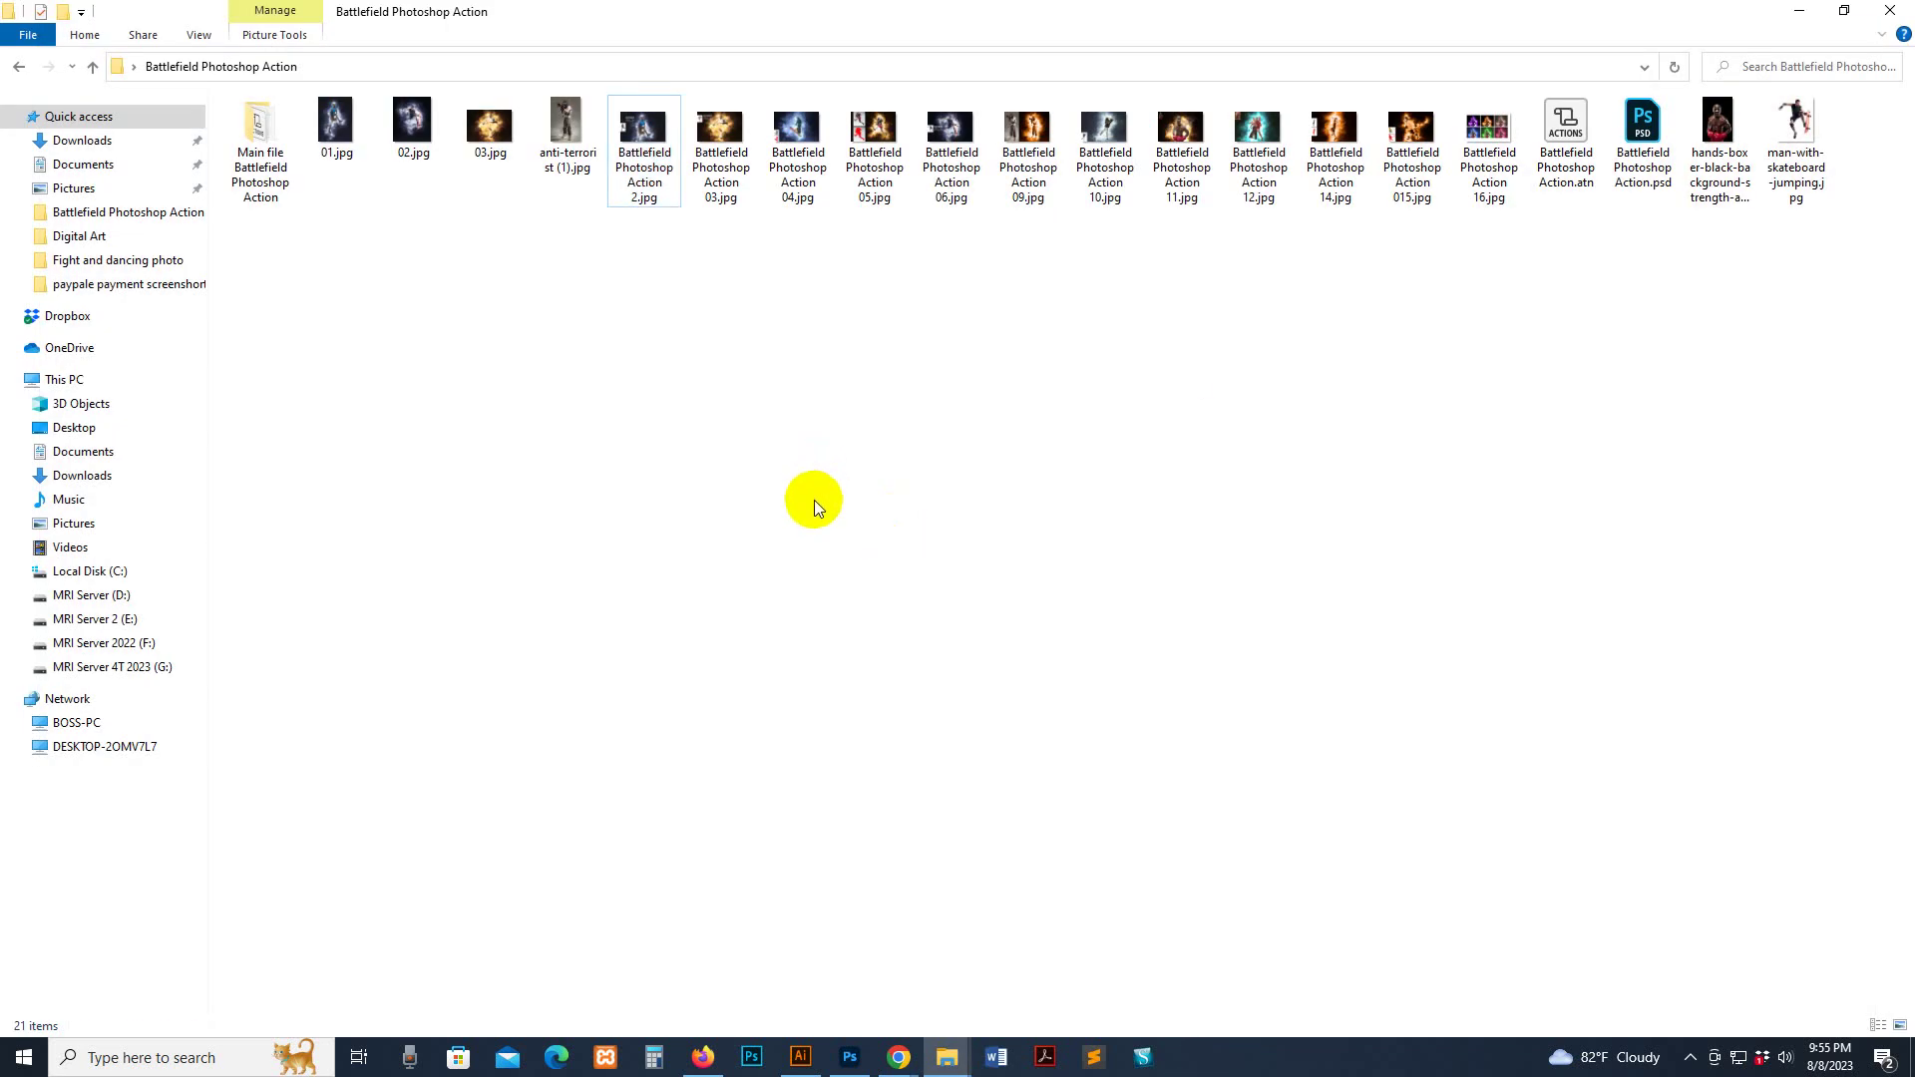
# Open the Main file Battlefield Photoshop Action folder and widen the Name column to fit the full file names
pyautogui.doubleClick(253, 214)
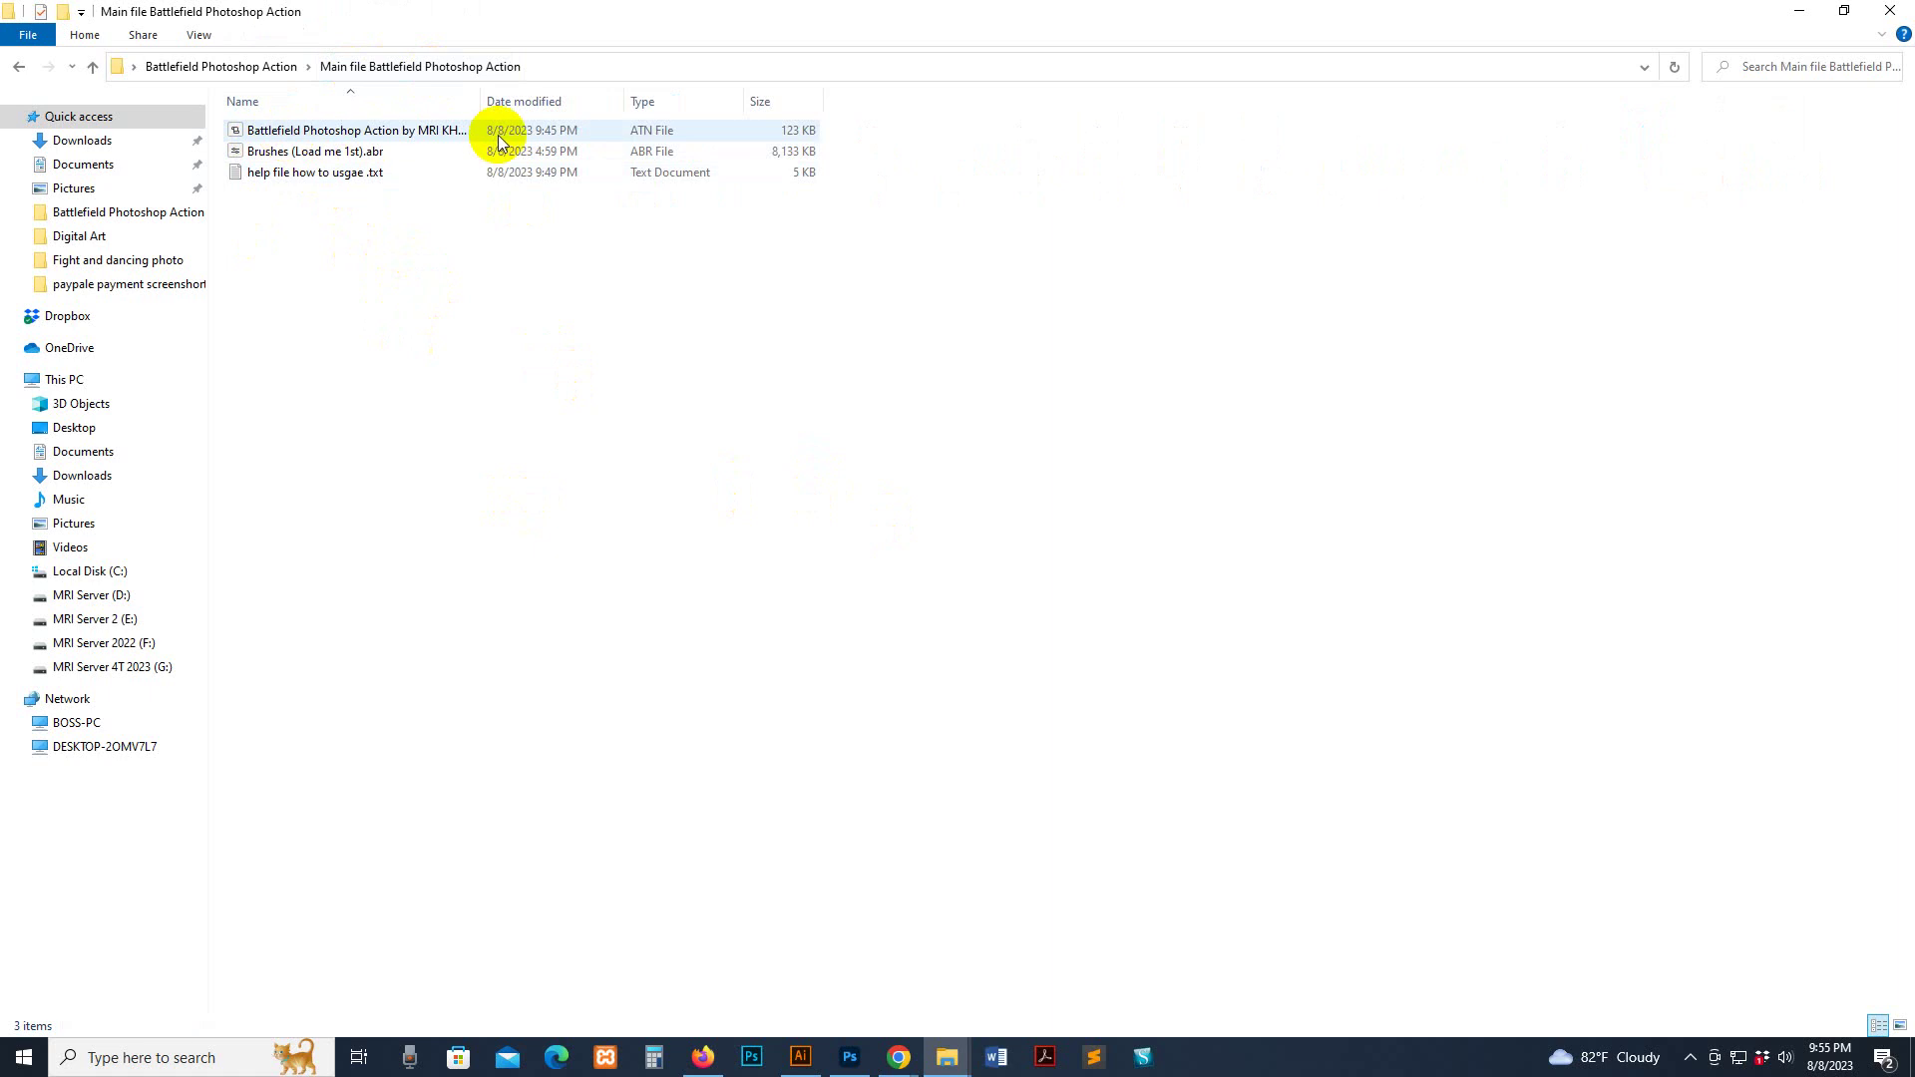
pyautogui.doubleClick(481, 100)
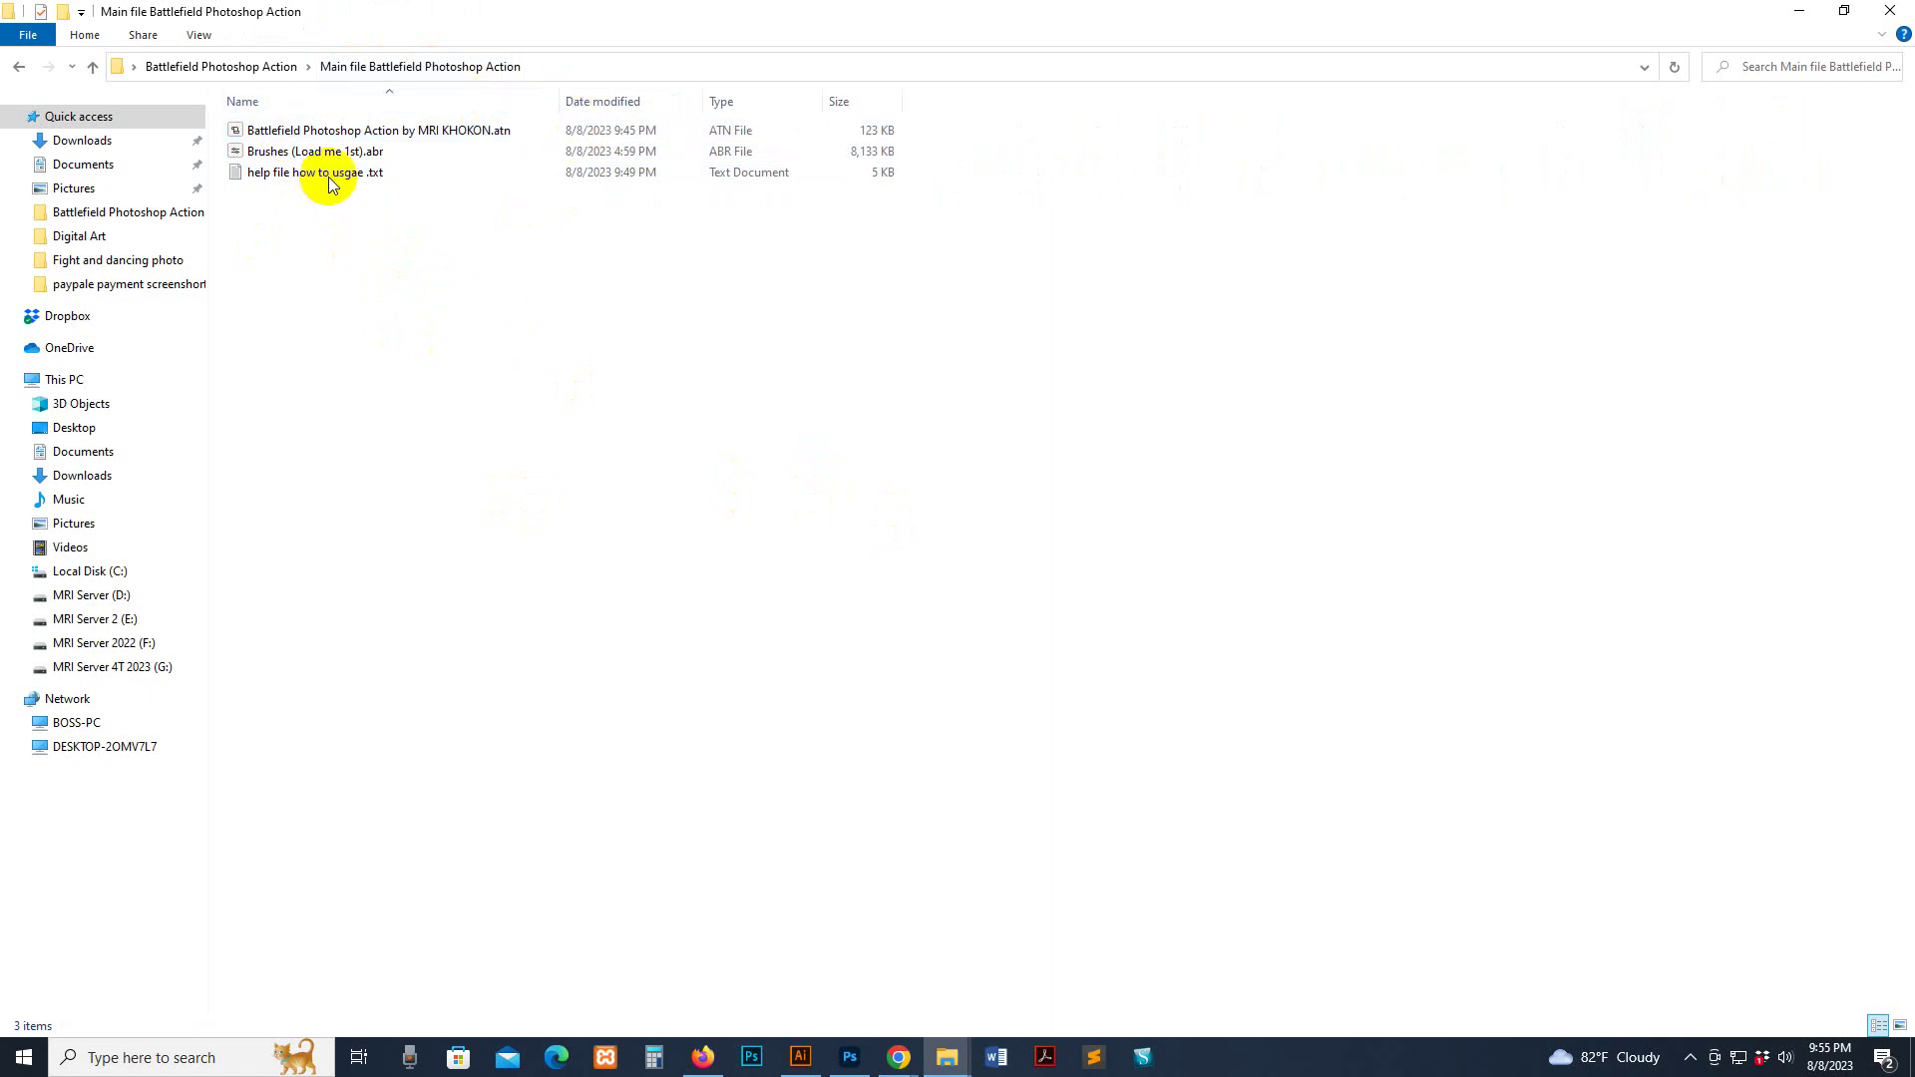
pyautogui.click(288, 128)
pyautogui.click(292, 152)
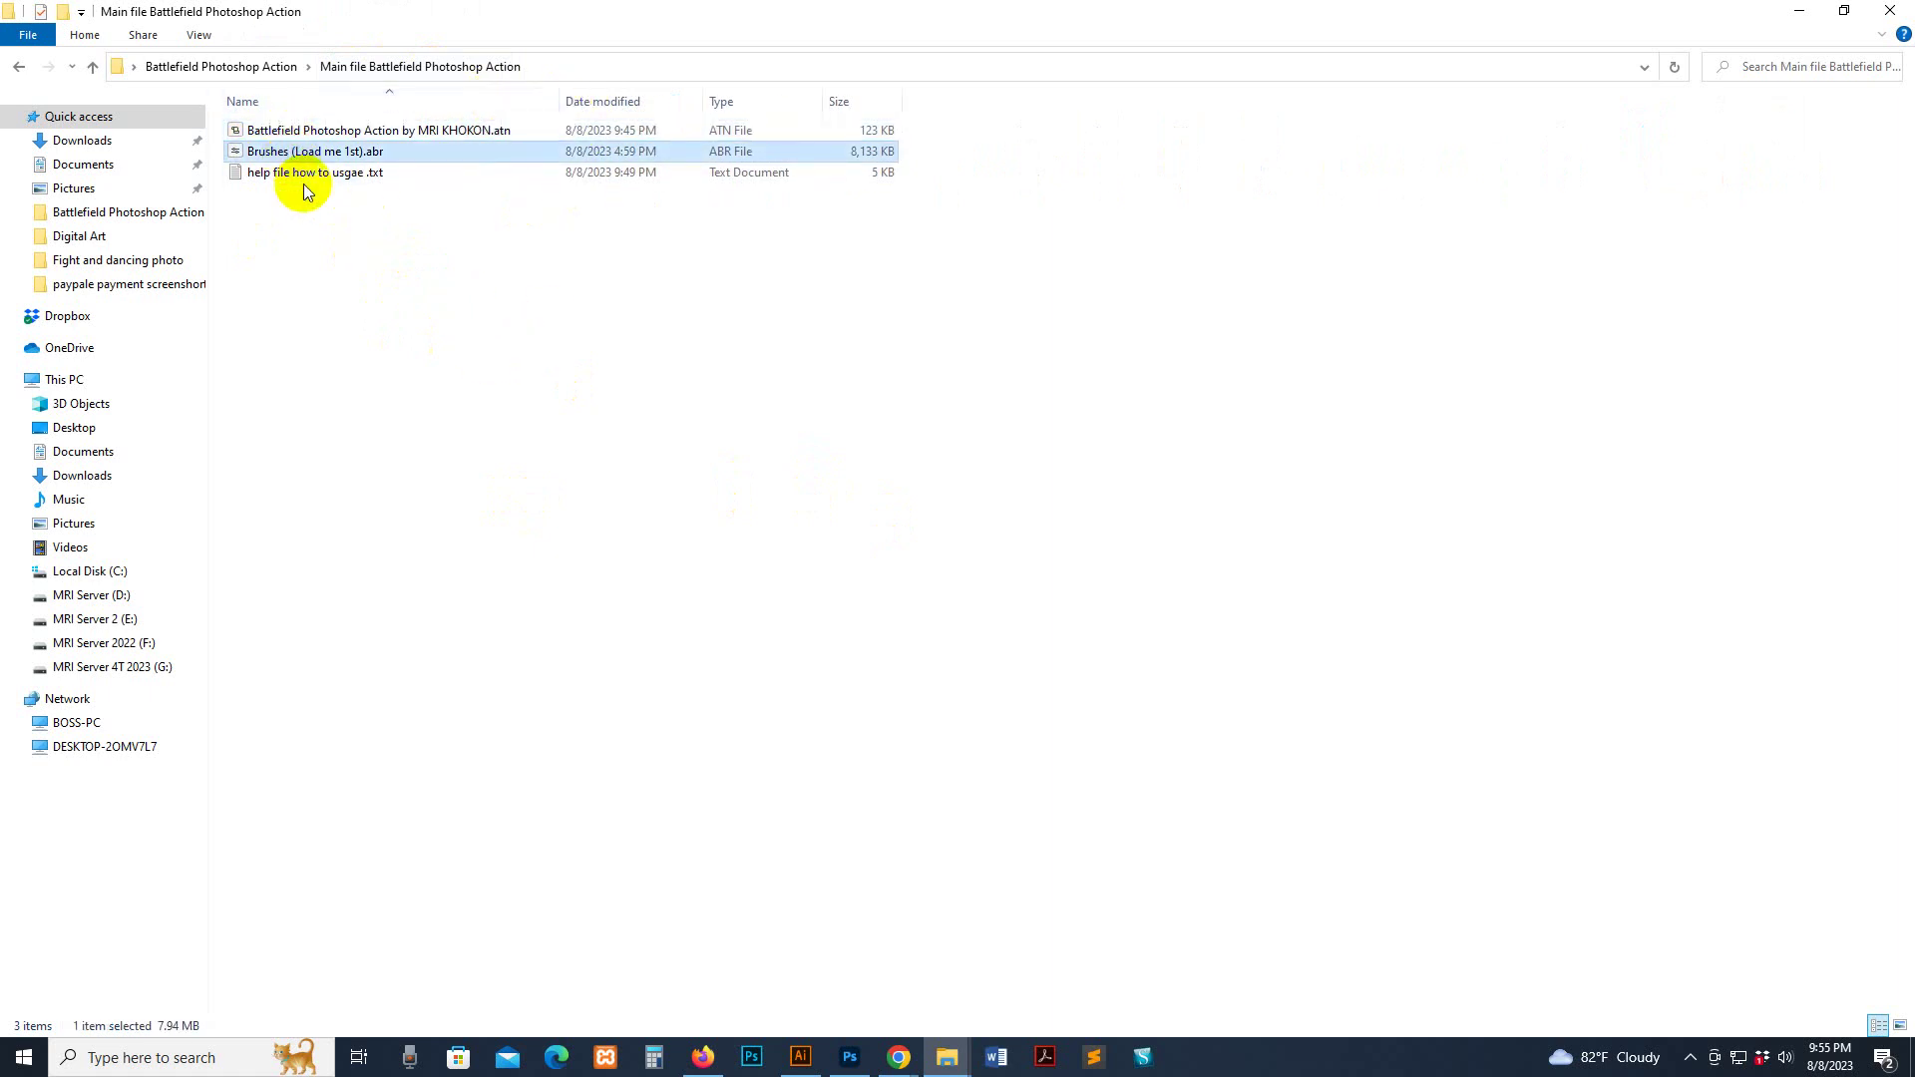
# Read through the help file how to usgae .txt, covering the support contacts and usage instructions, and close it
pyautogui.click(306, 176)
pyautogui.doubleClick(306, 187)
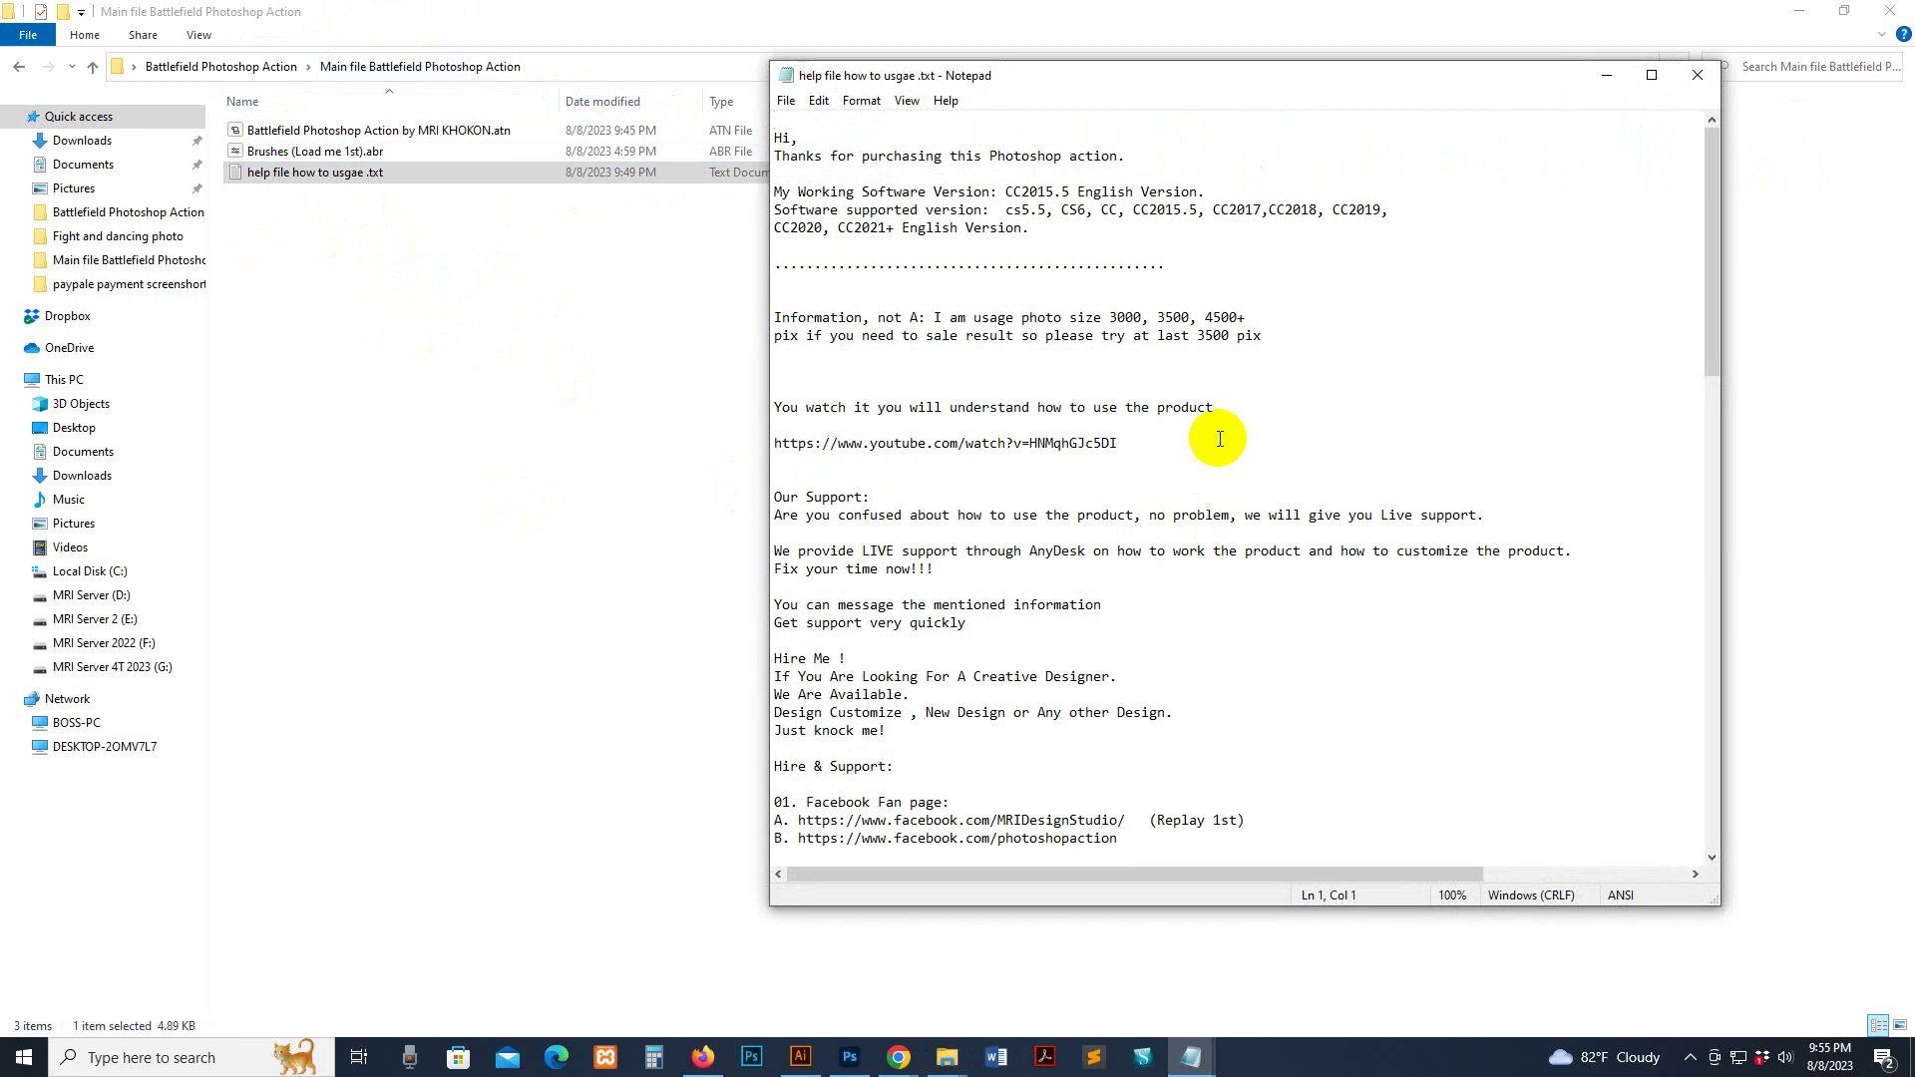
pyautogui.moveTo(1141, 321); pyautogui.dragTo(1128, 374)
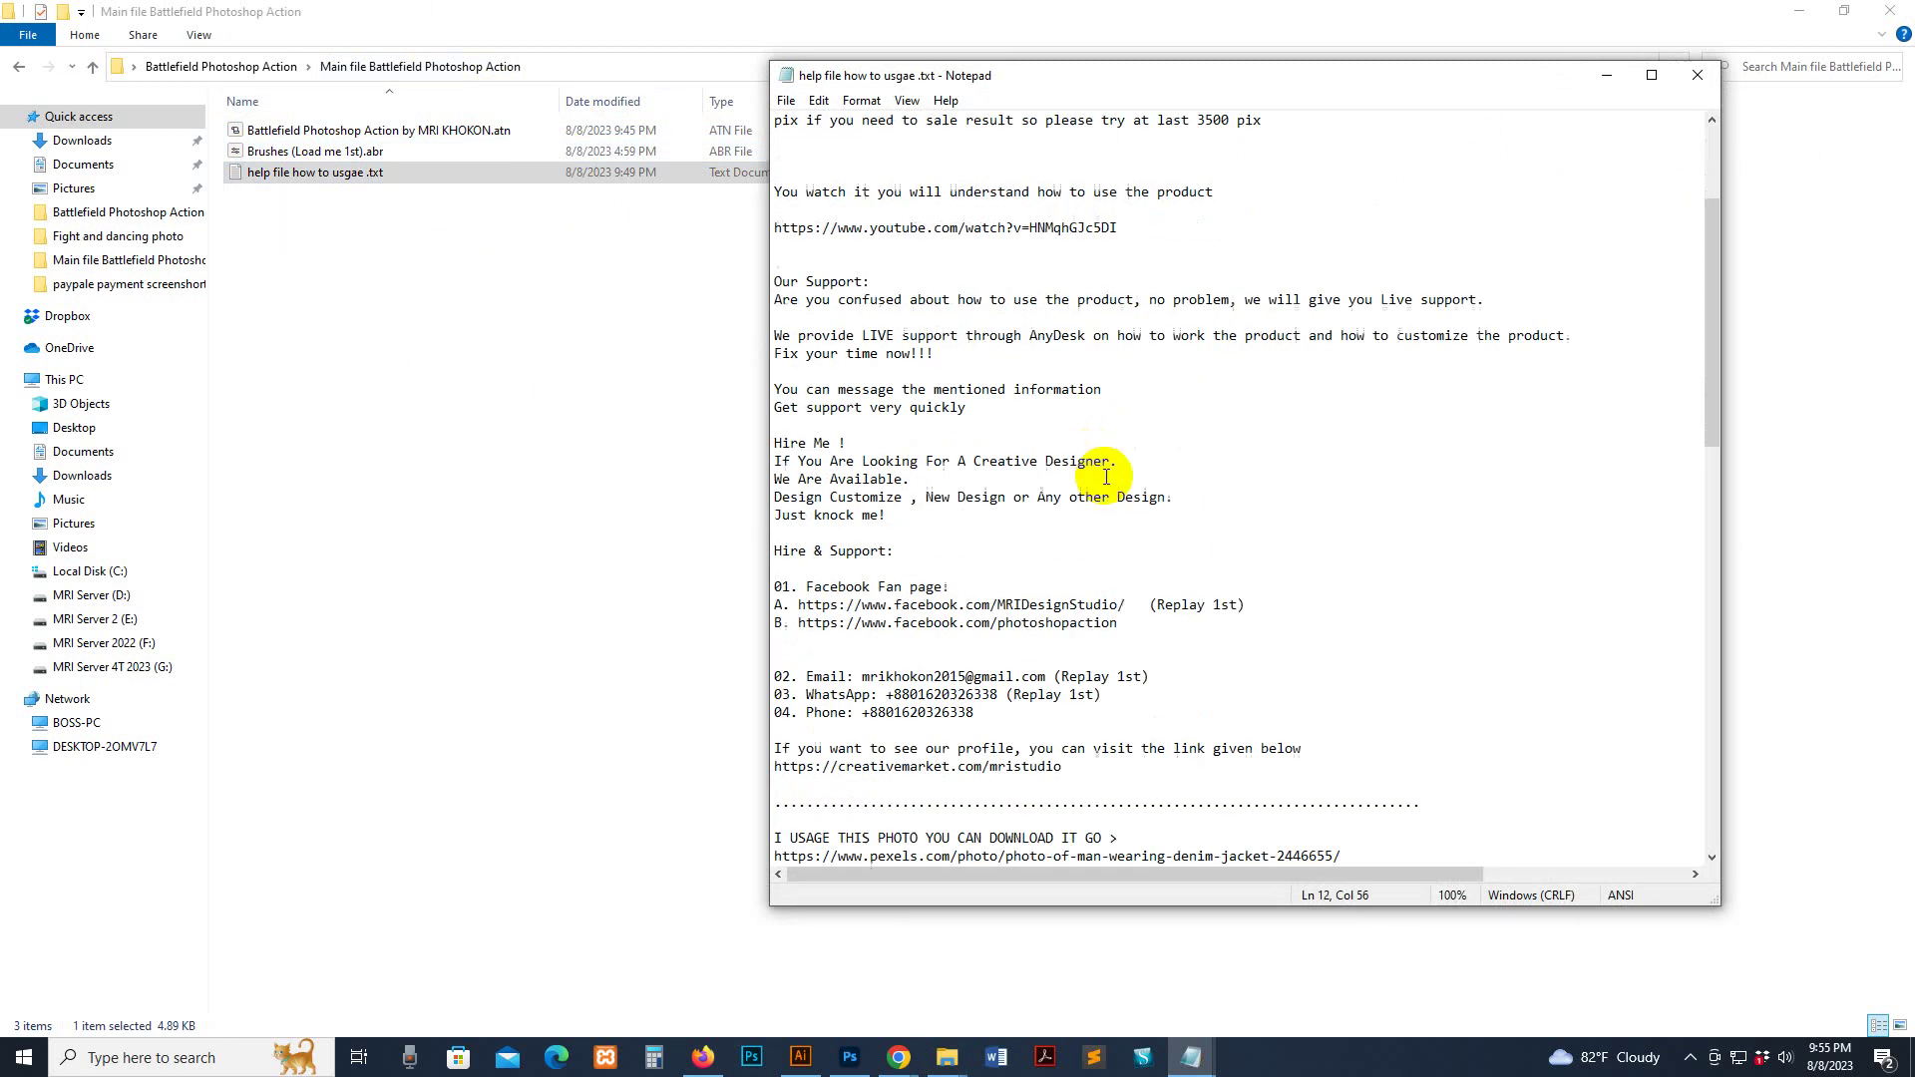
pyautogui.scroll(-4, 1086, 455)
pyautogui.moveTo(1110, 684); pyautogui.dragTo(912, 605)
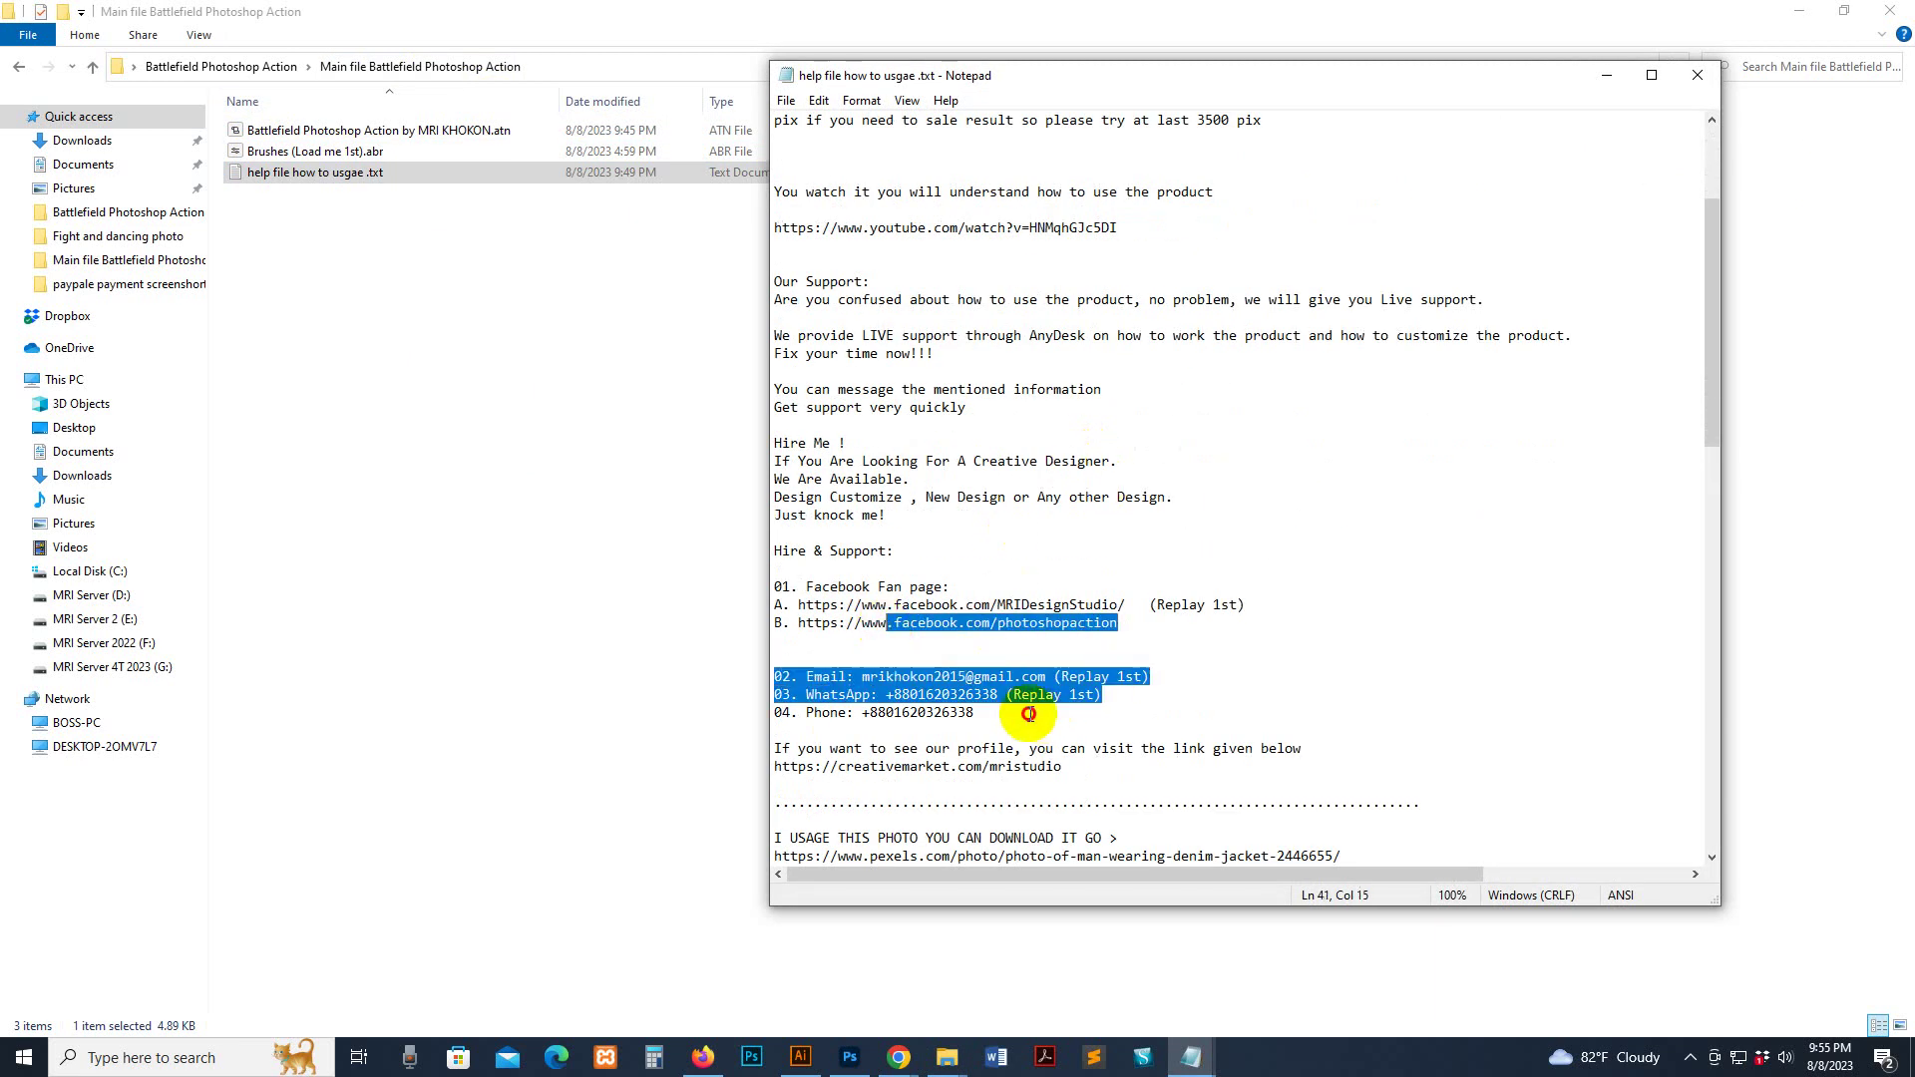
pyautogui.moveTo(1017, 714); pyautogui.dragTo(836, 590)
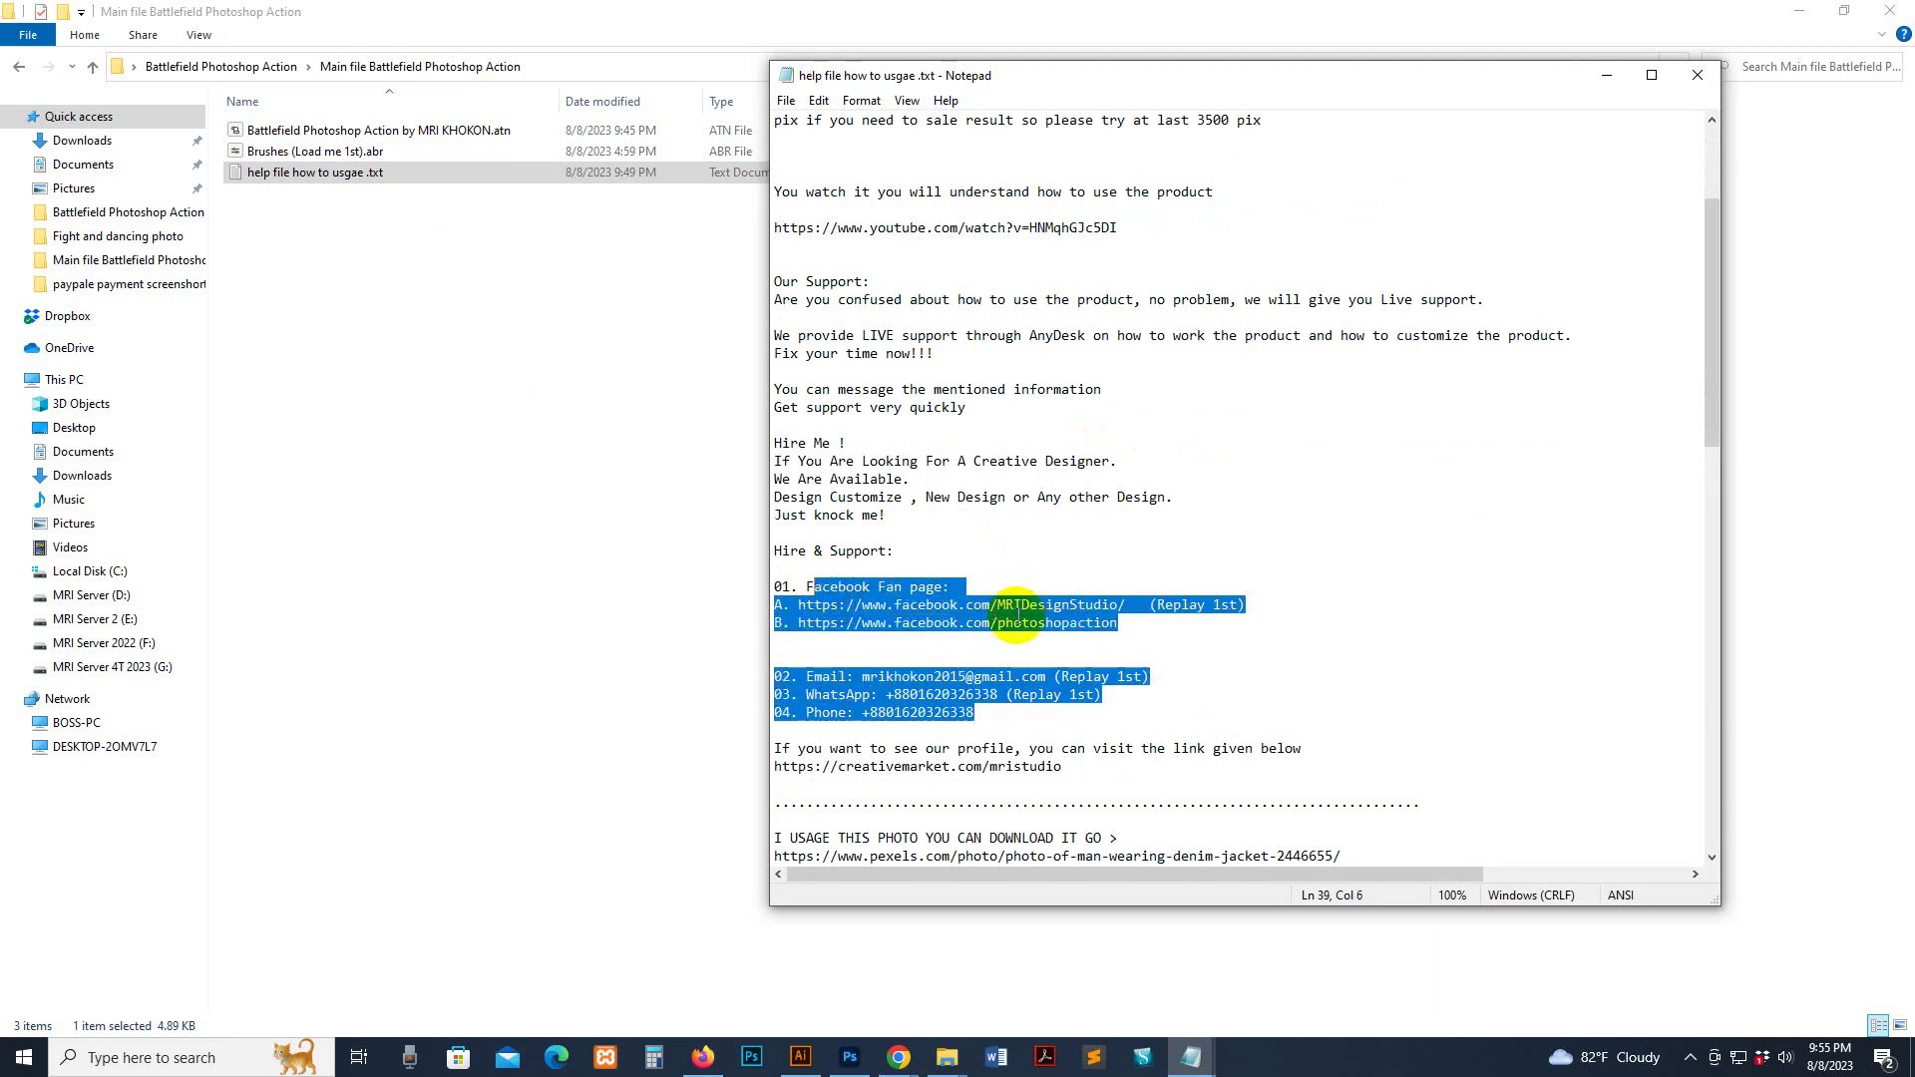
pyautogui.click(1122, 627)
pyautogui.scroll(-15, 1040, 621)
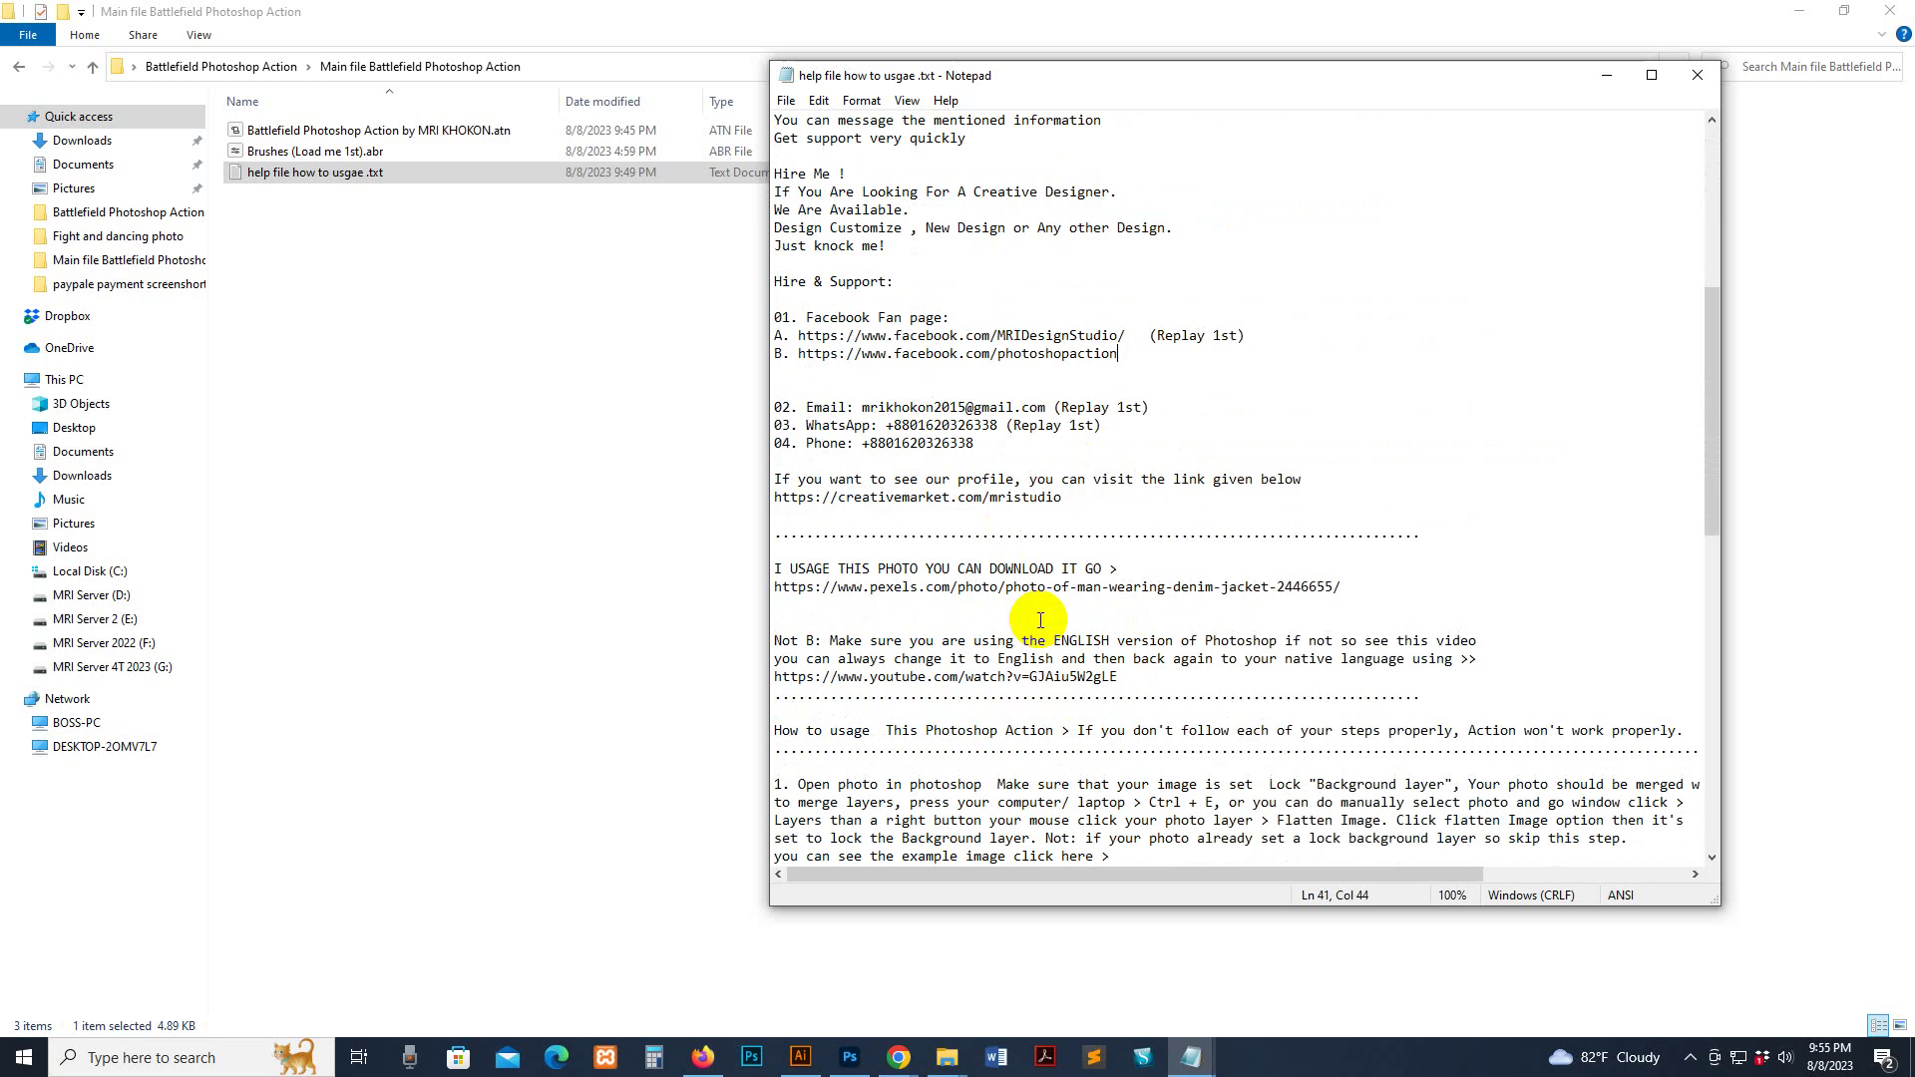
pyautogui.scroll(-5, 1040, 620)
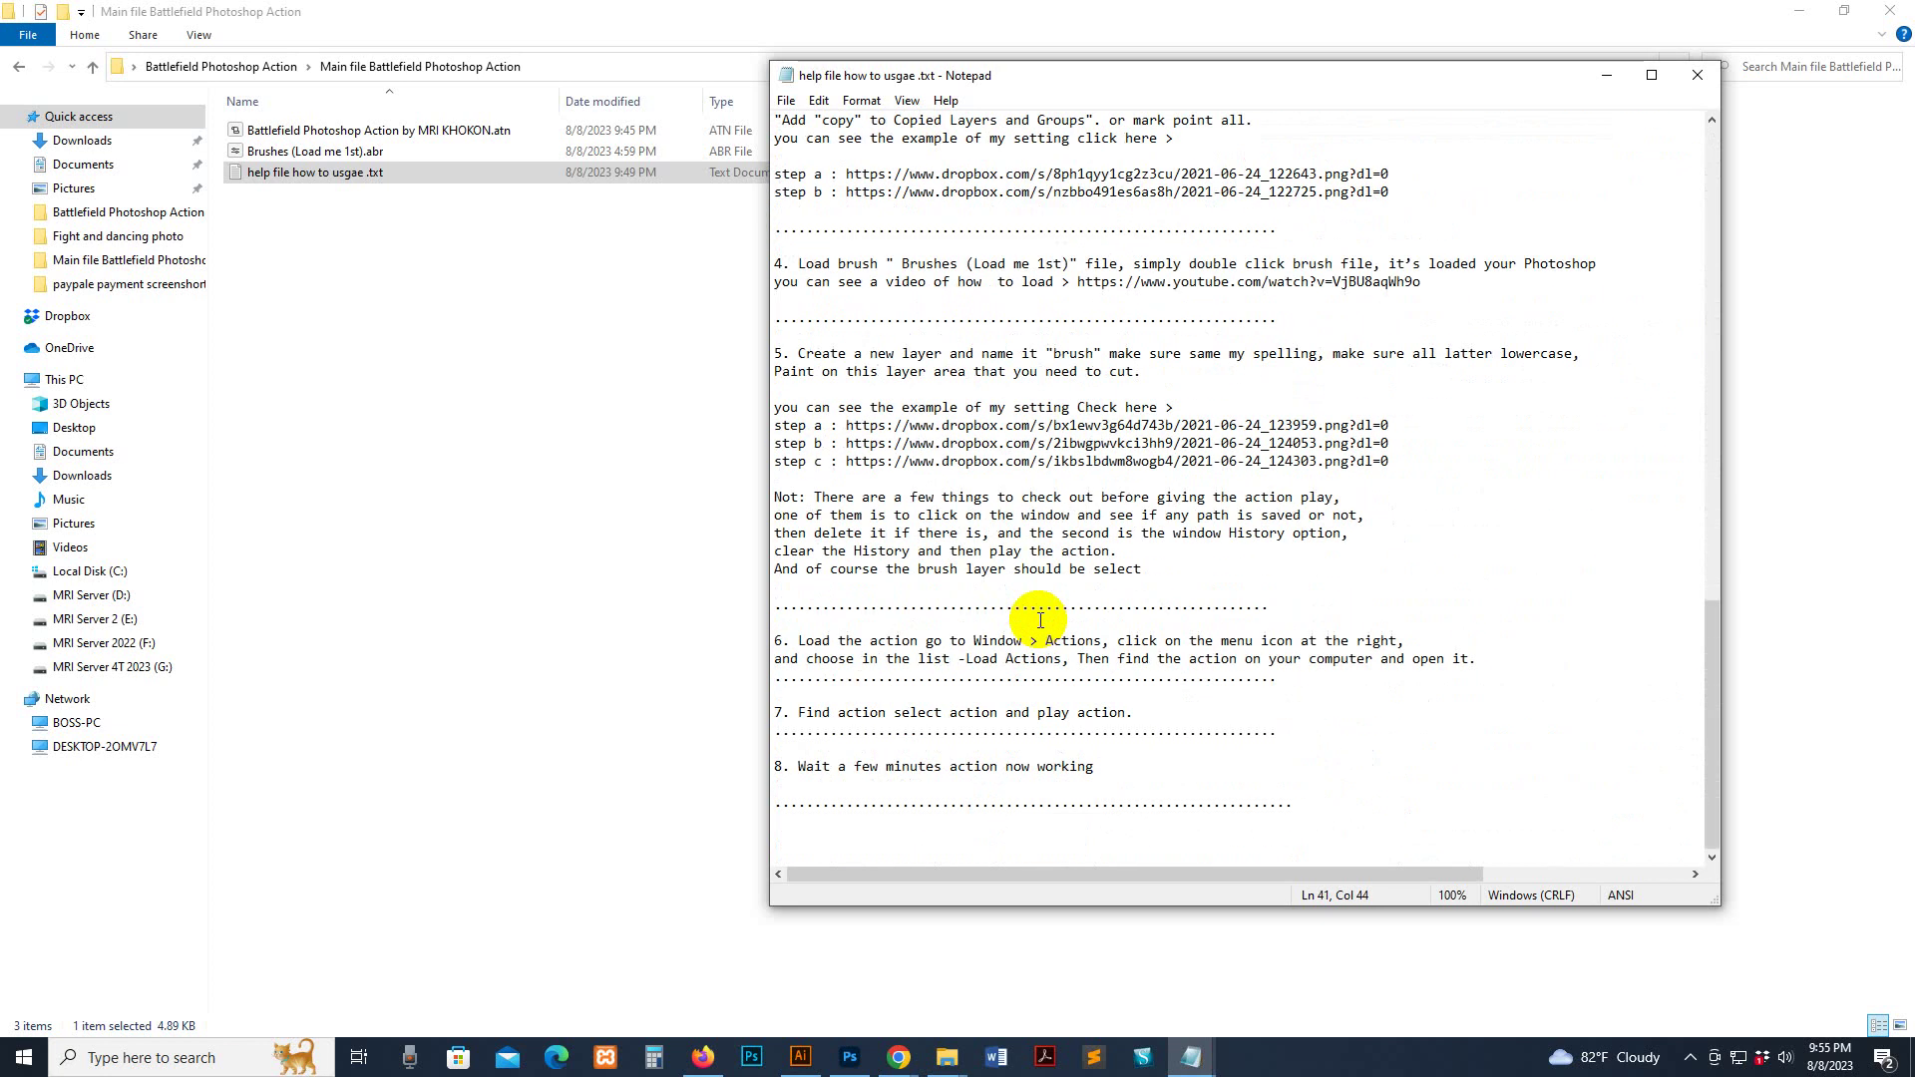
pyautogui.click(1696, 75)
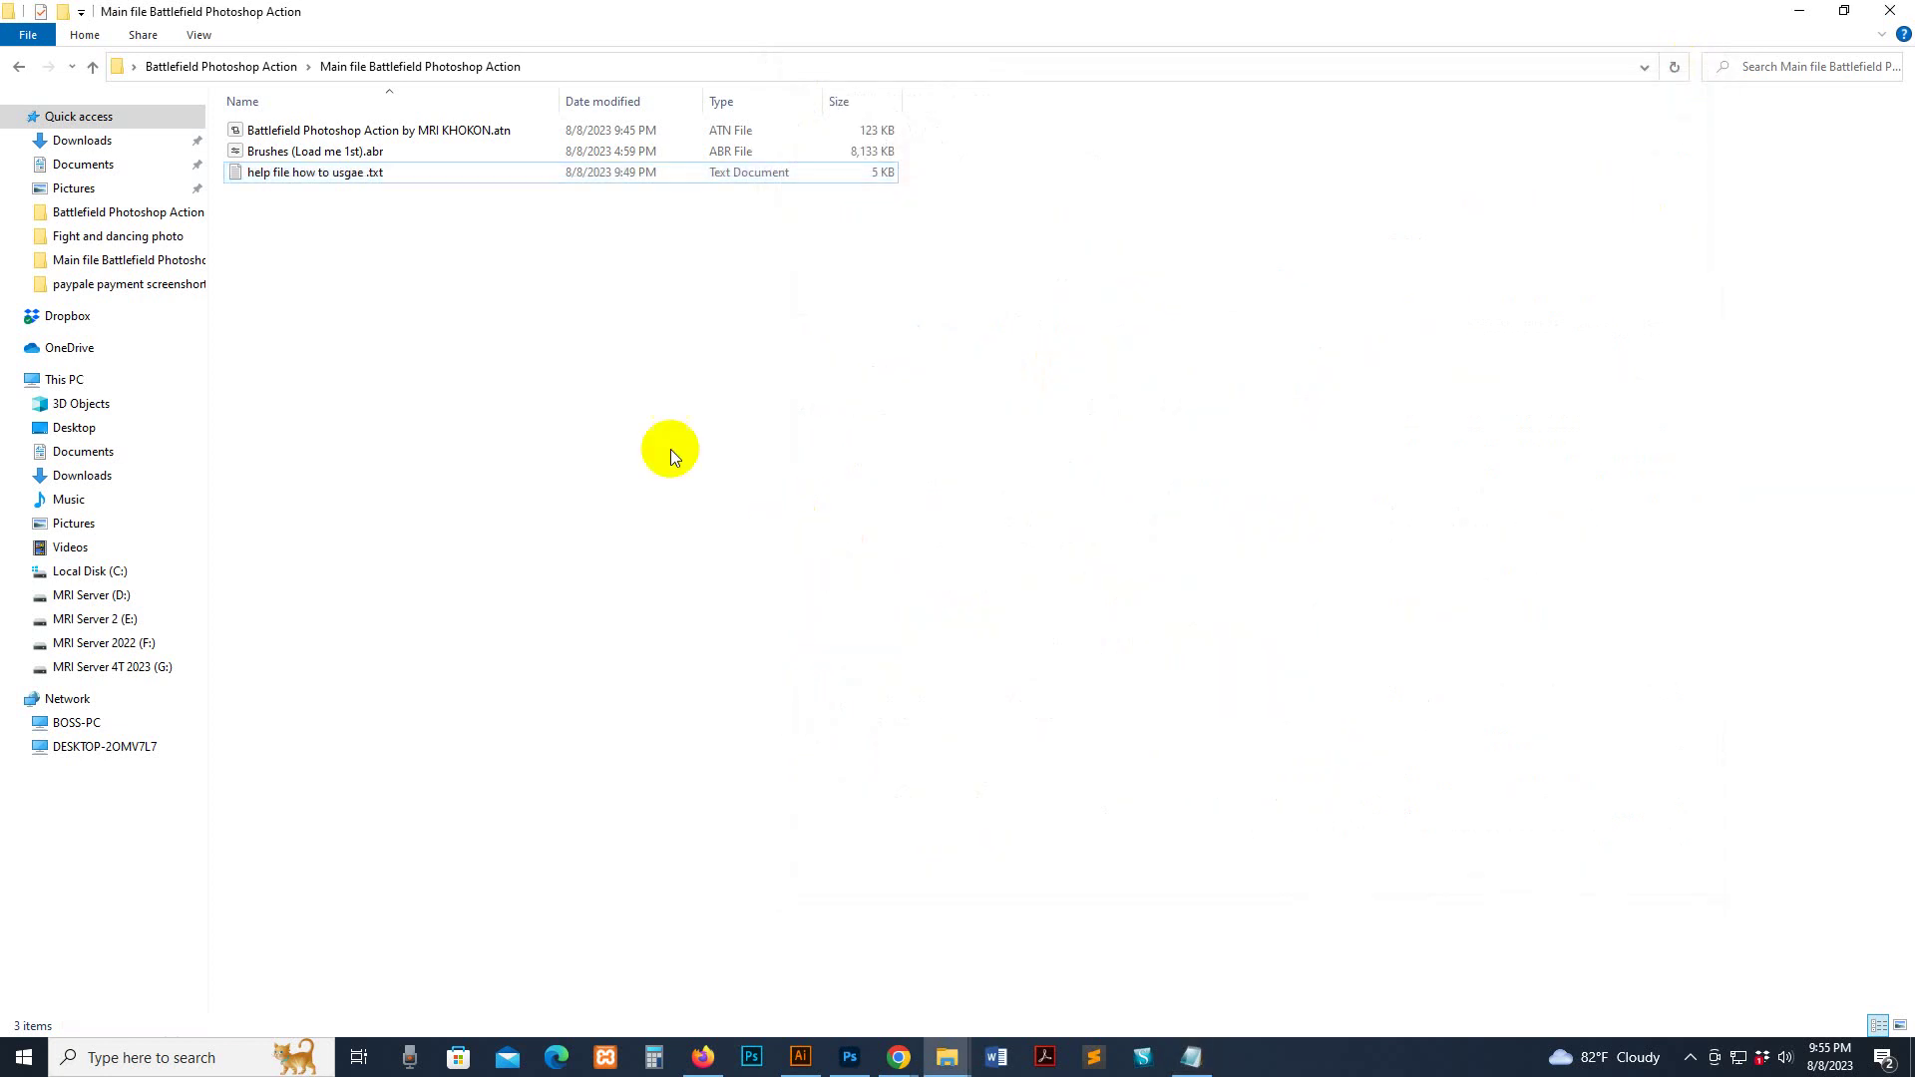
pyautogui.click(312, 153)
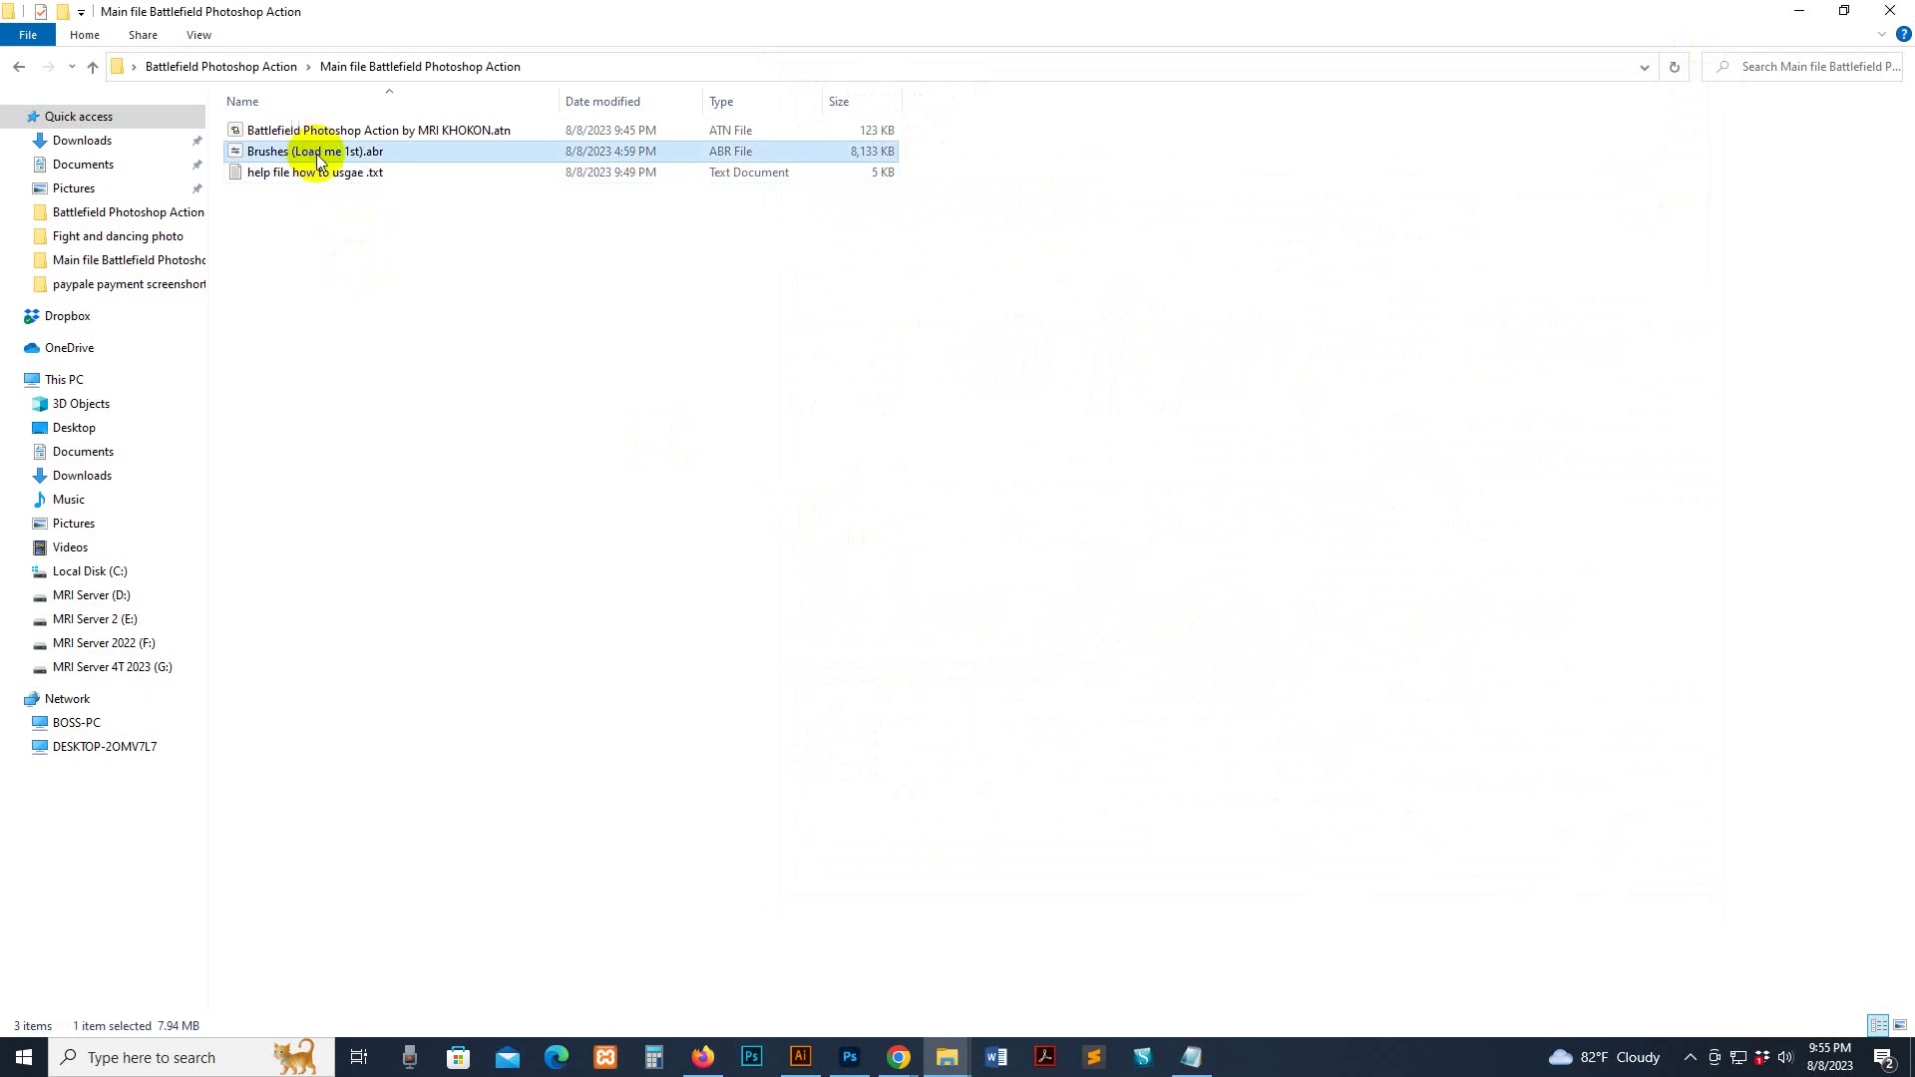
pyautogui.click(320, 130)
pyautogui.click(823, 585)
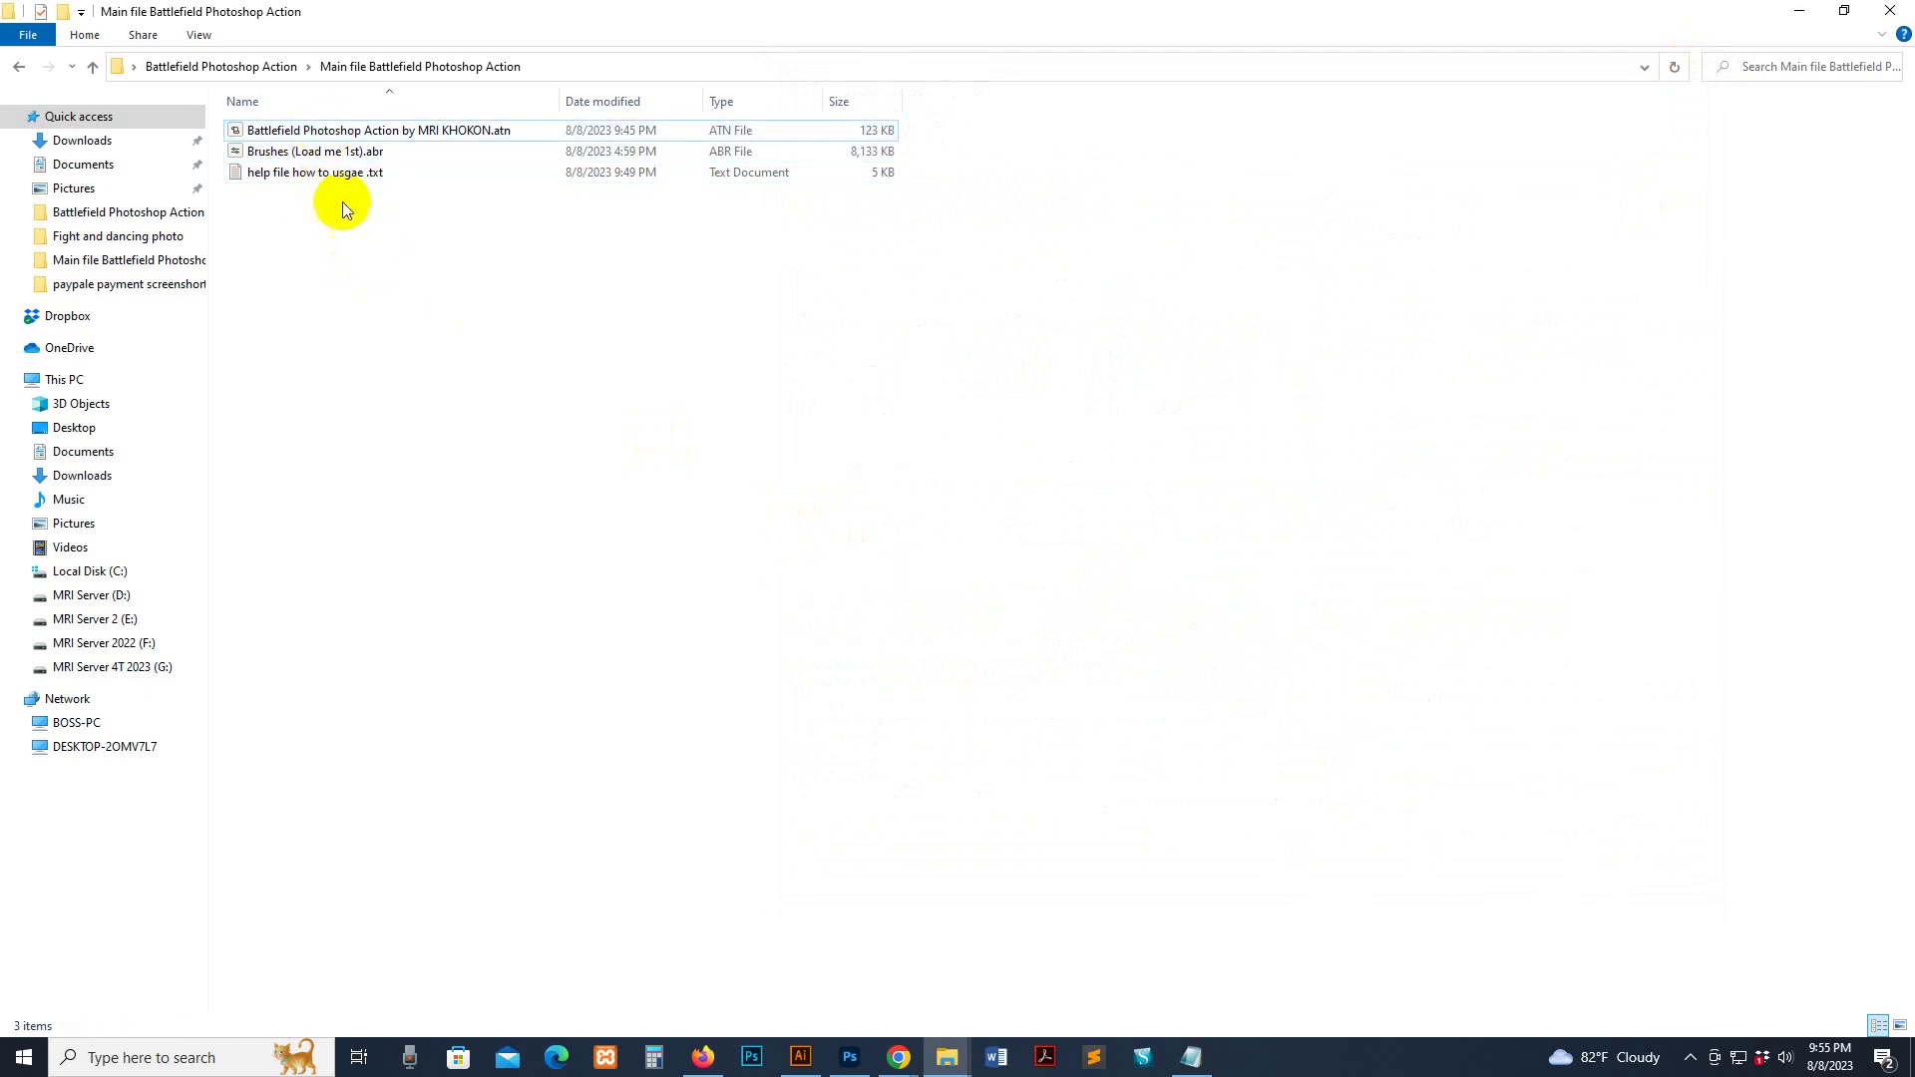
pyautogui.click(307, 154)
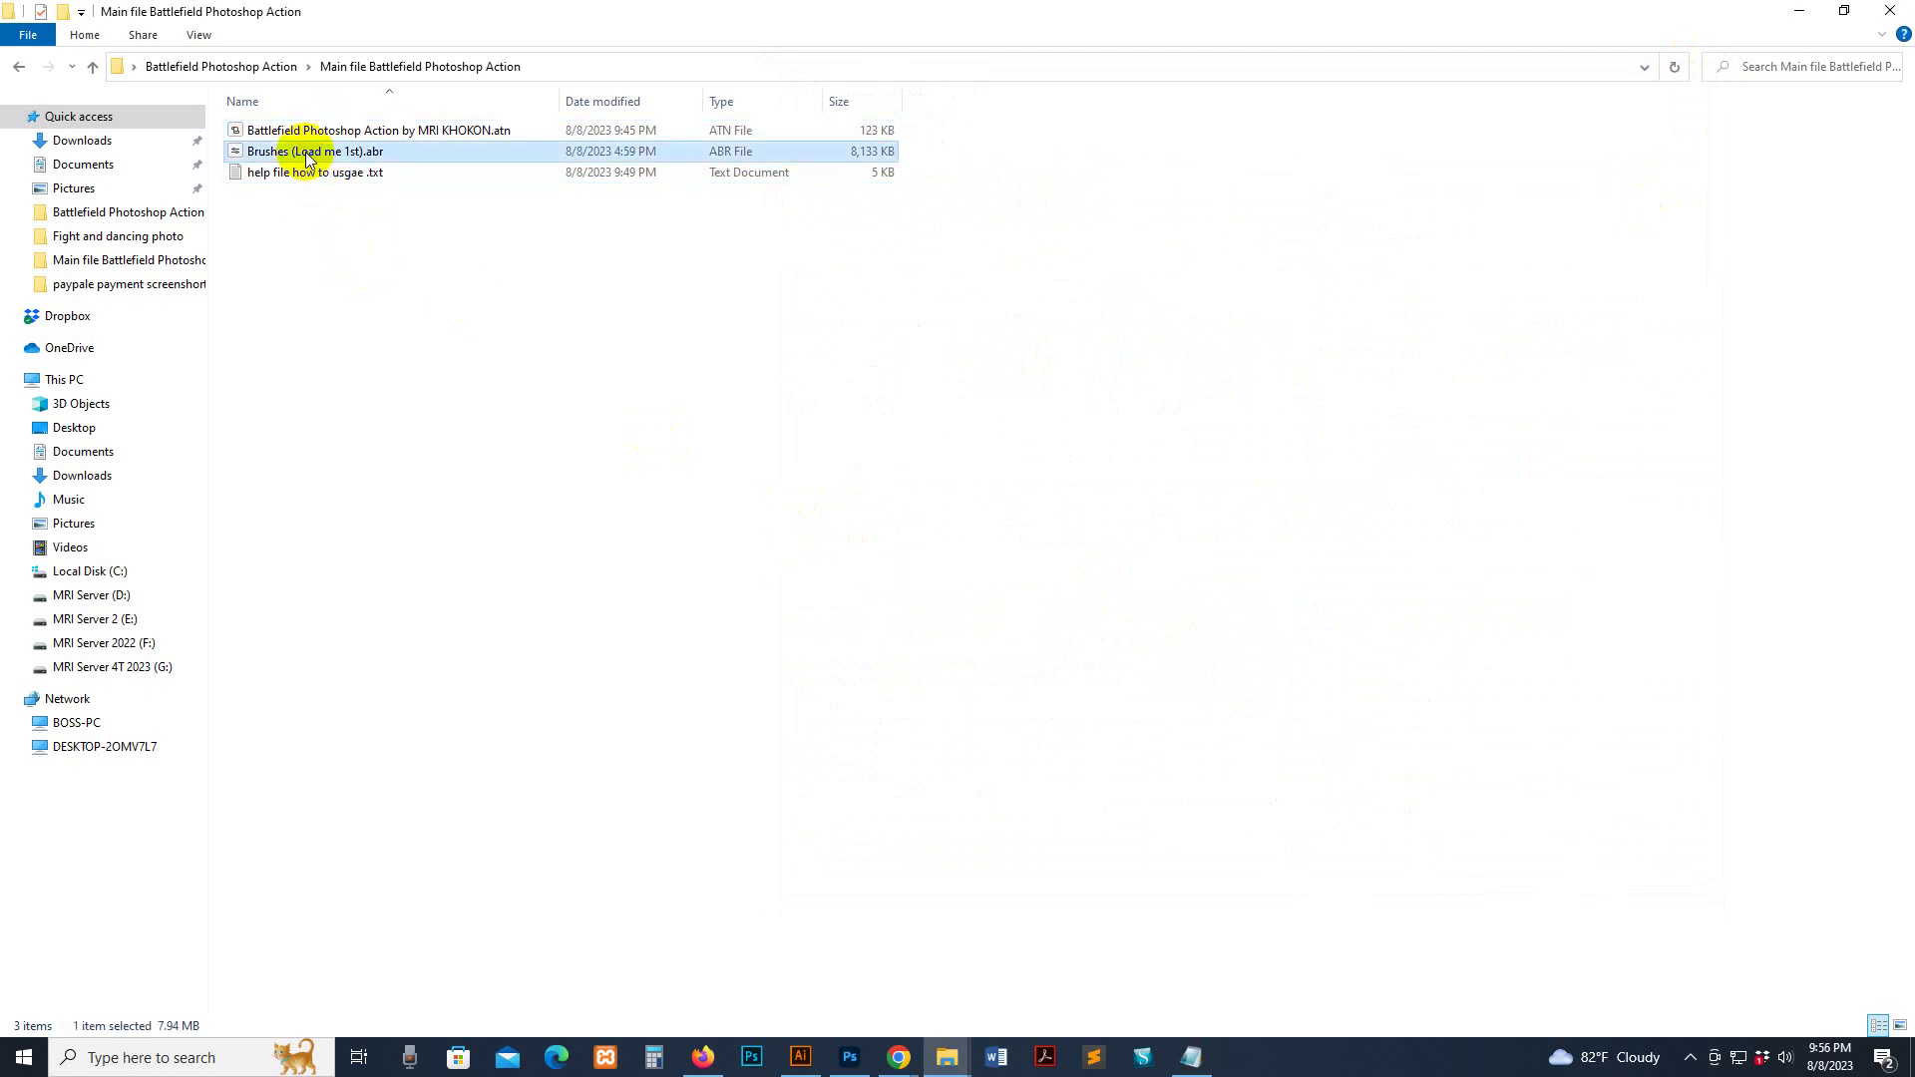
# Switch to Photoshop and replace the Brush Settings panel with the Brushes panel, placed beside the Layers panel
pyautogui.click(850, 1057)
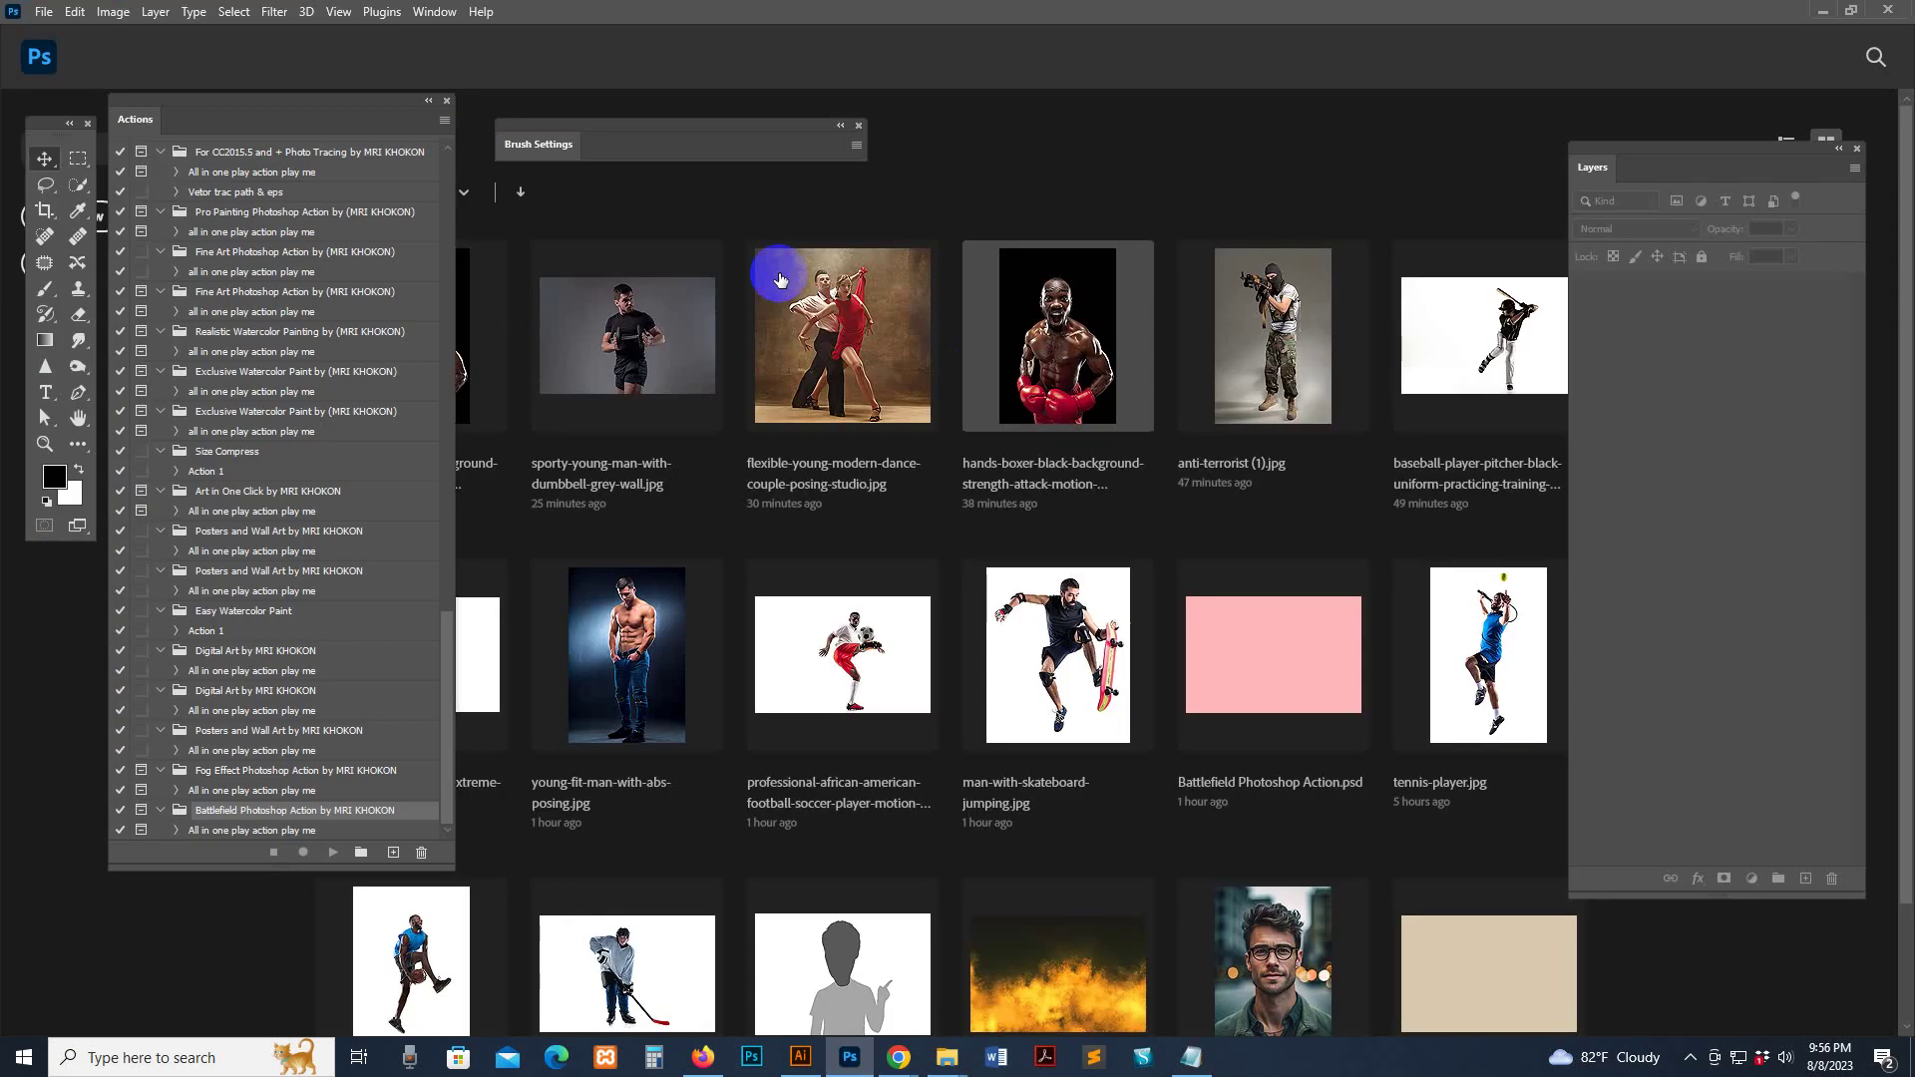
pyautogui.click(857, 126)
pyautogui.click(431, 12)
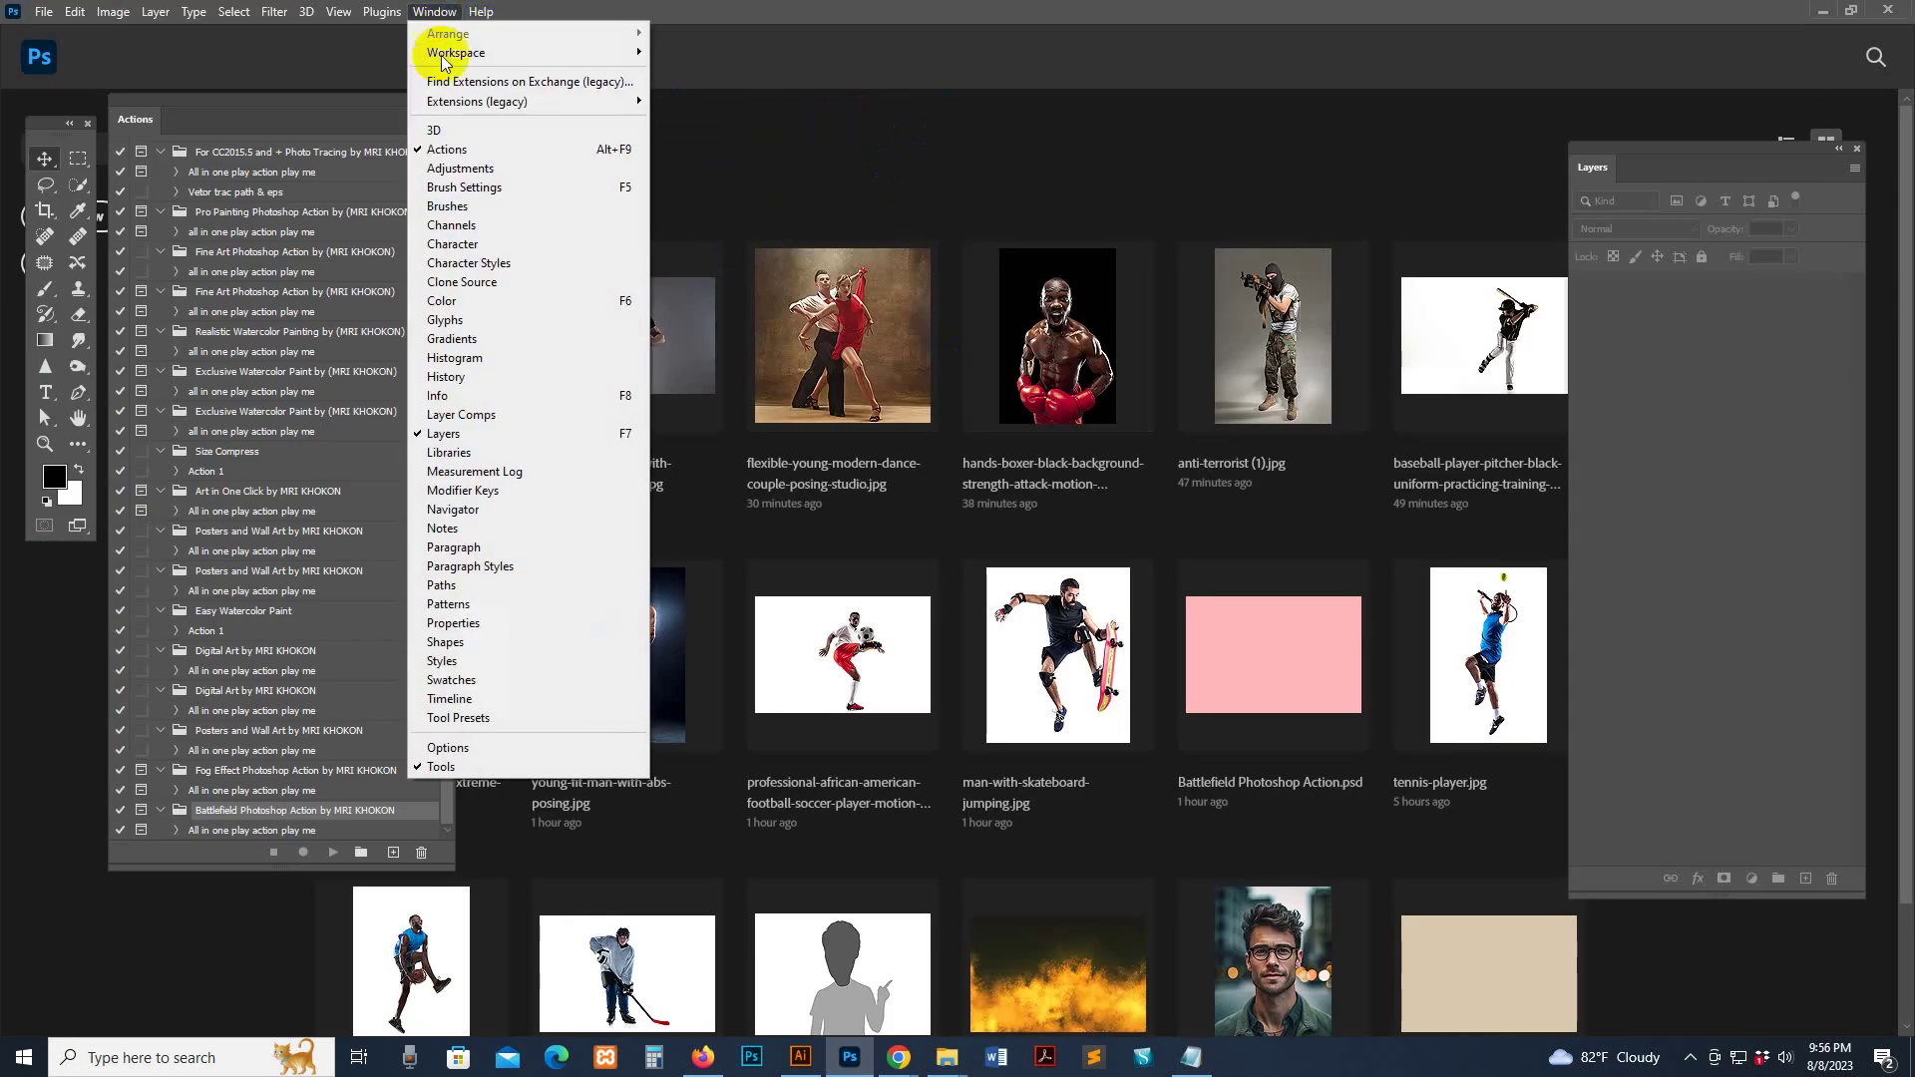
pyautogui.click(461, 208)
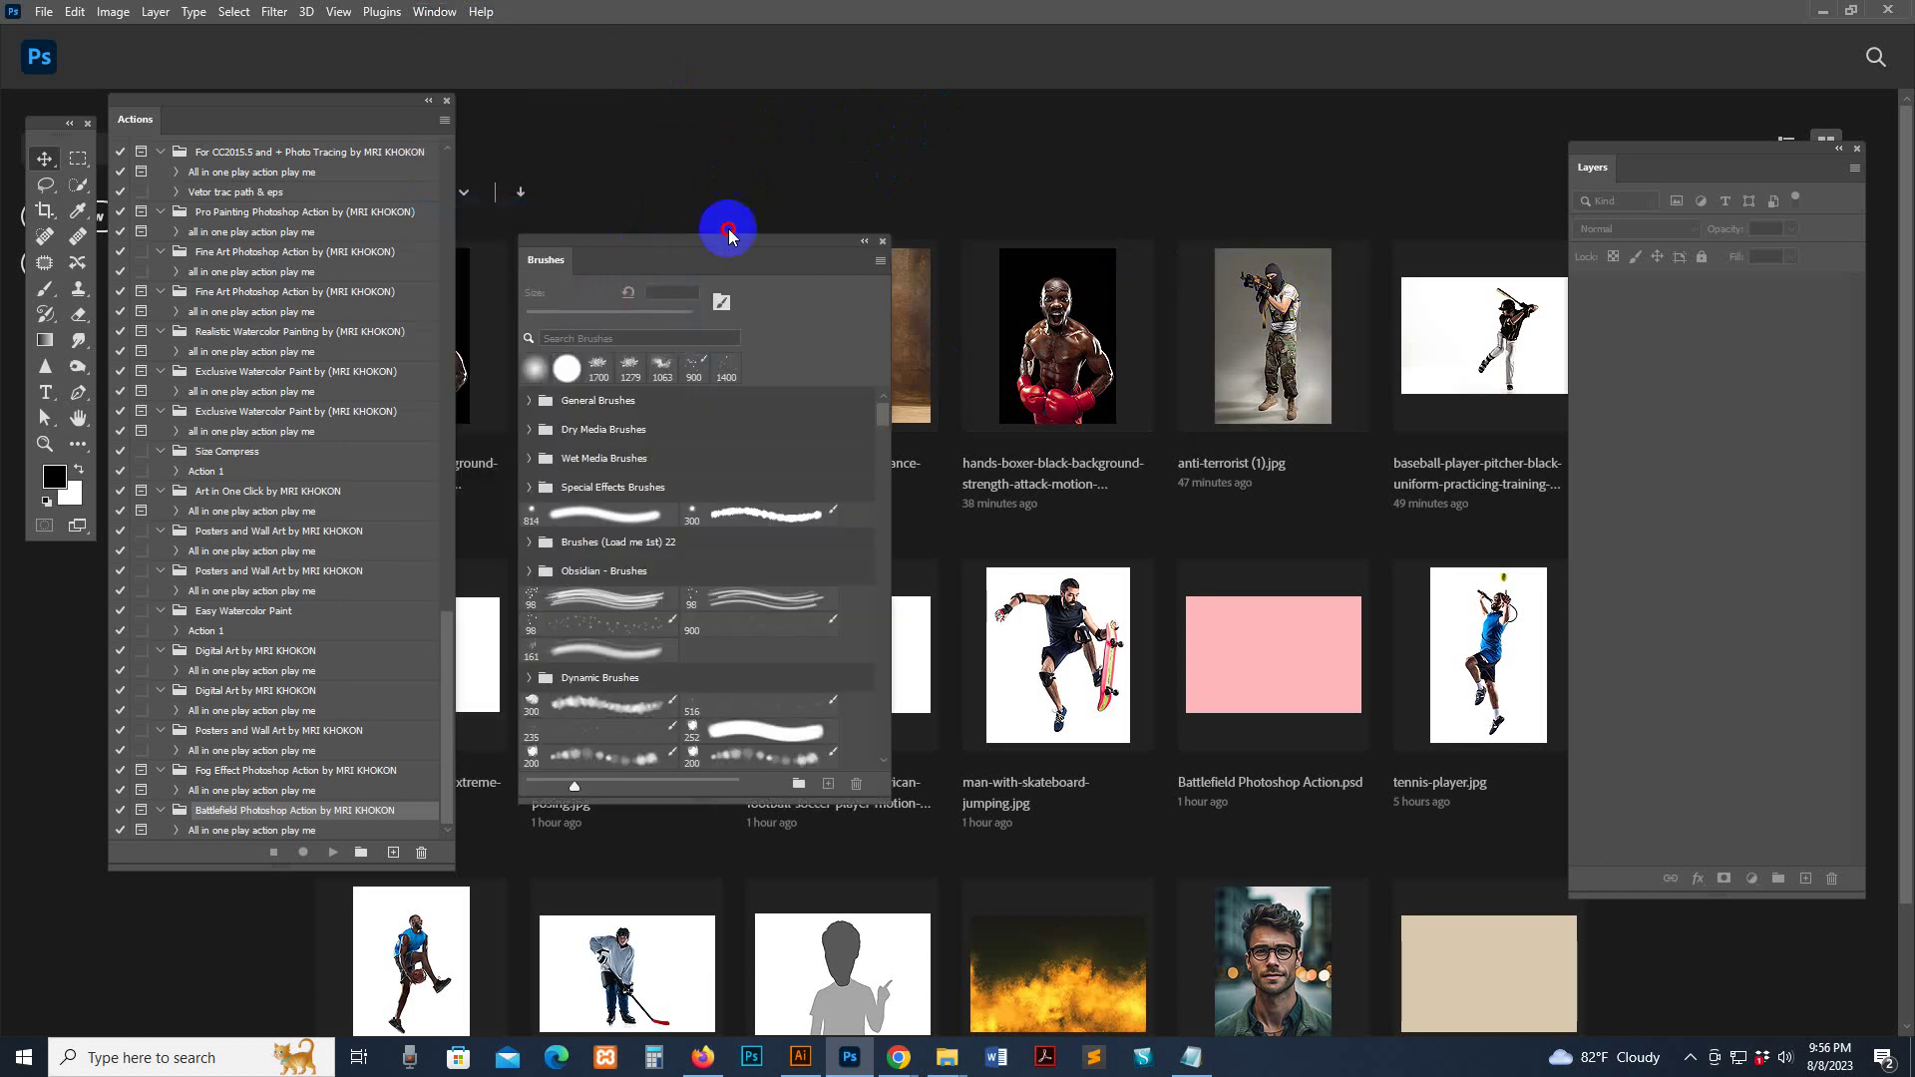
pyautogui.moveTo(730, 226); pyautogui.dragTo(1209, 141)
# Import the brush file Brushes (Load me 1st).abr from the Main file Battlefield Photoshop Action folder
pyautogui.click(1416, 120)
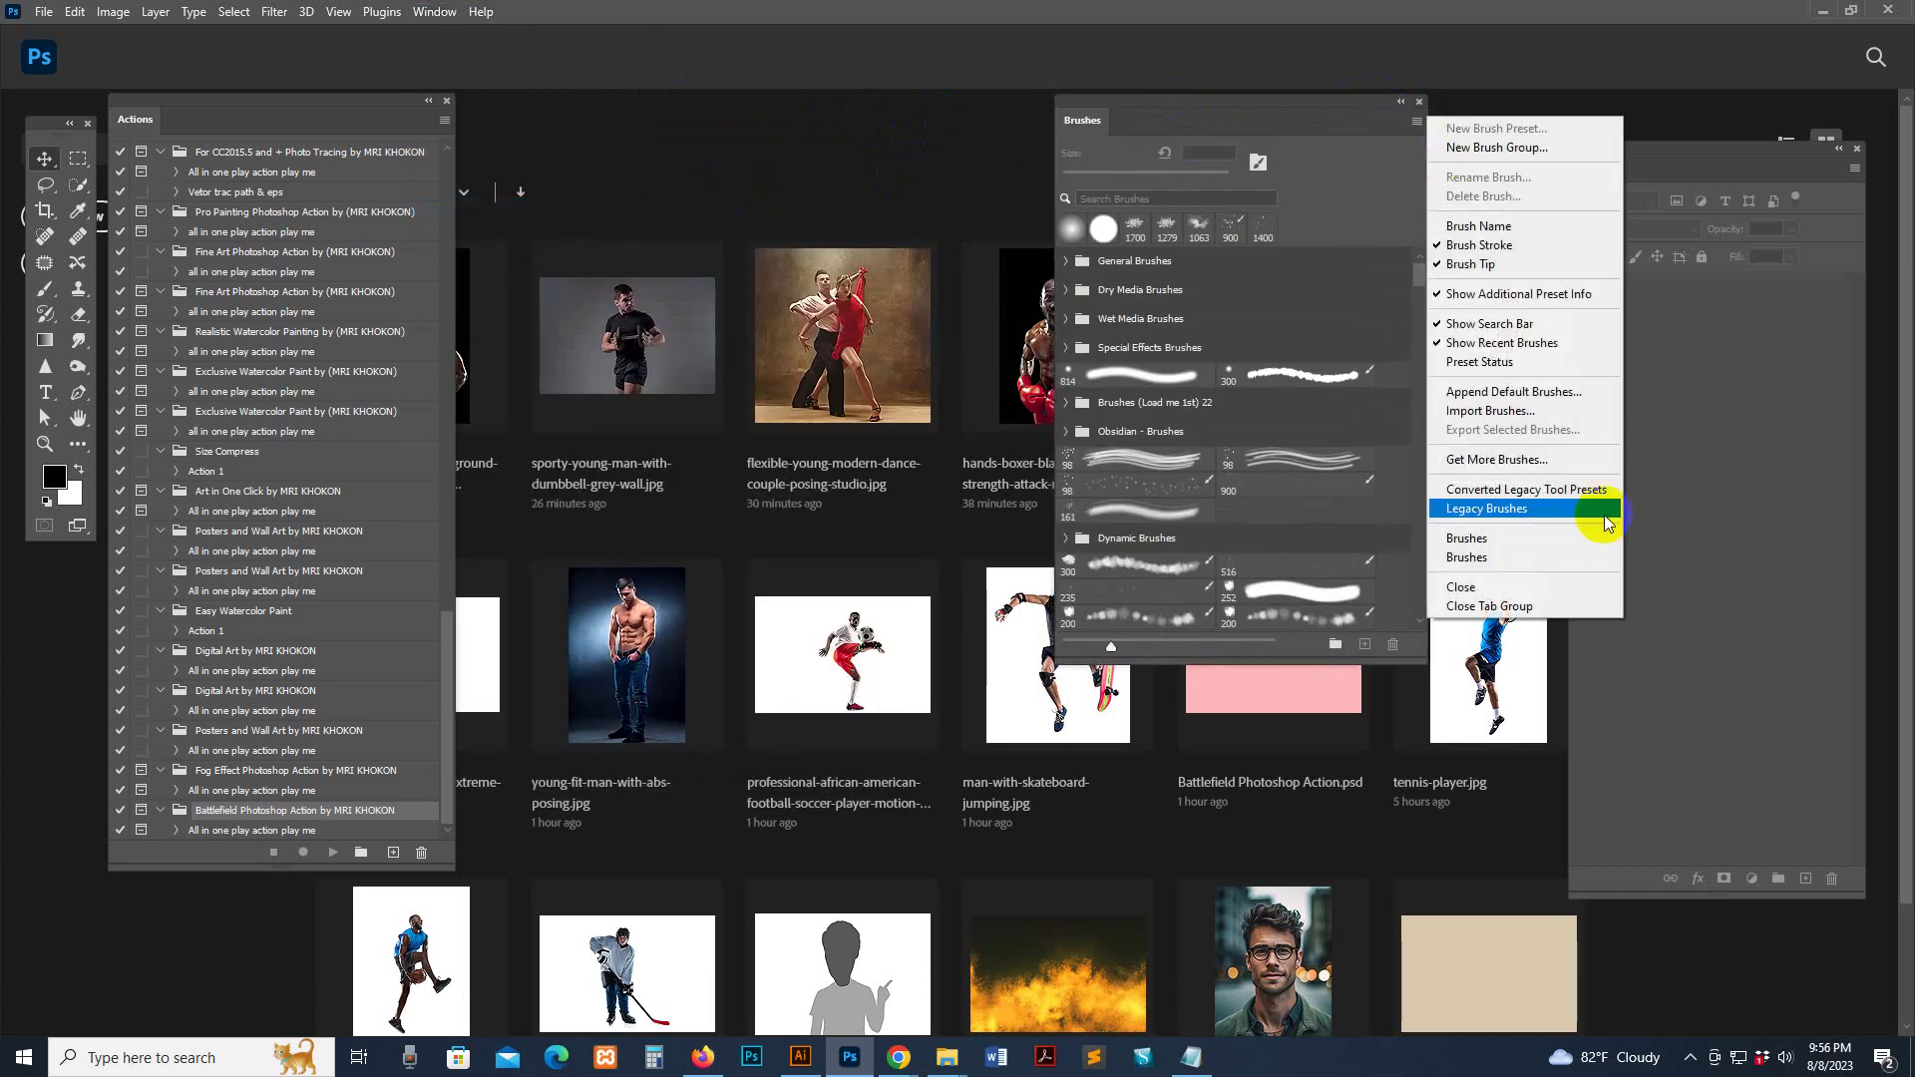
pyautogui.click(1490, 410)
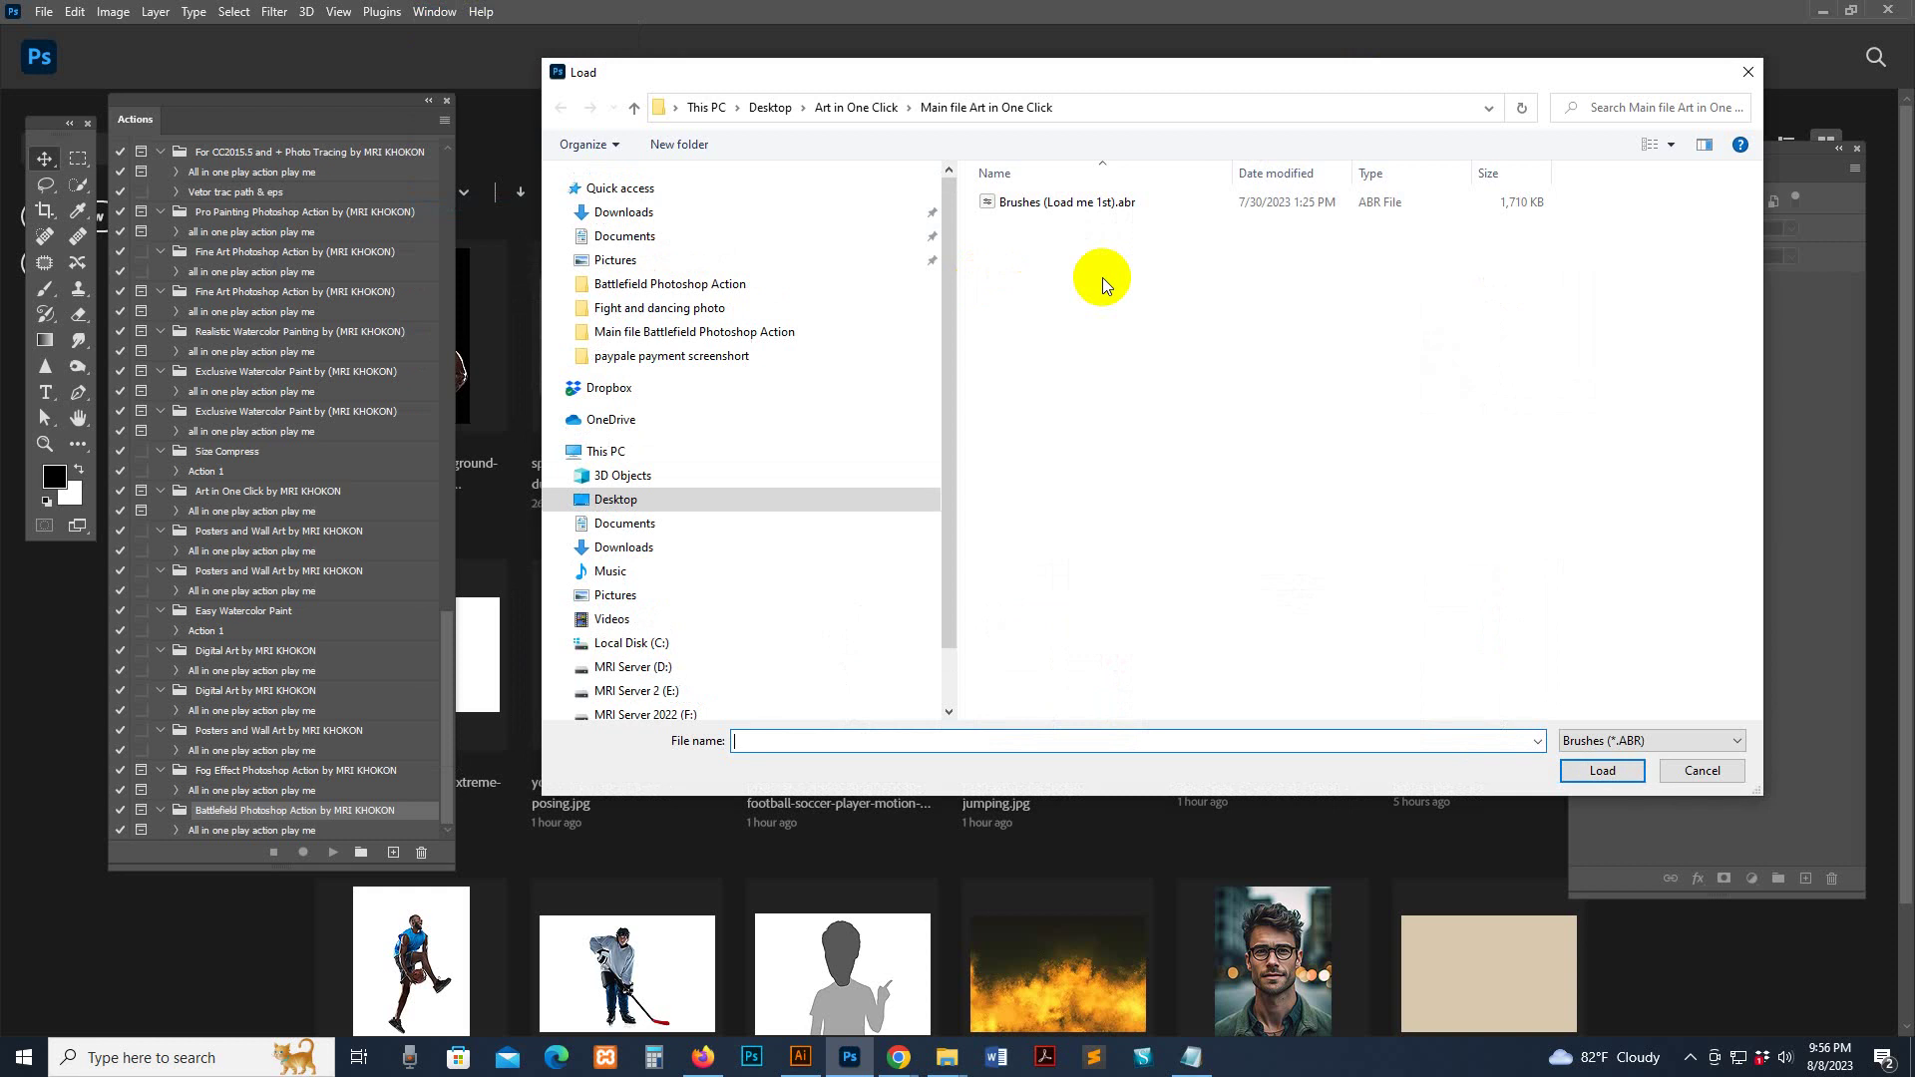
pyautogui.click(628, 284)
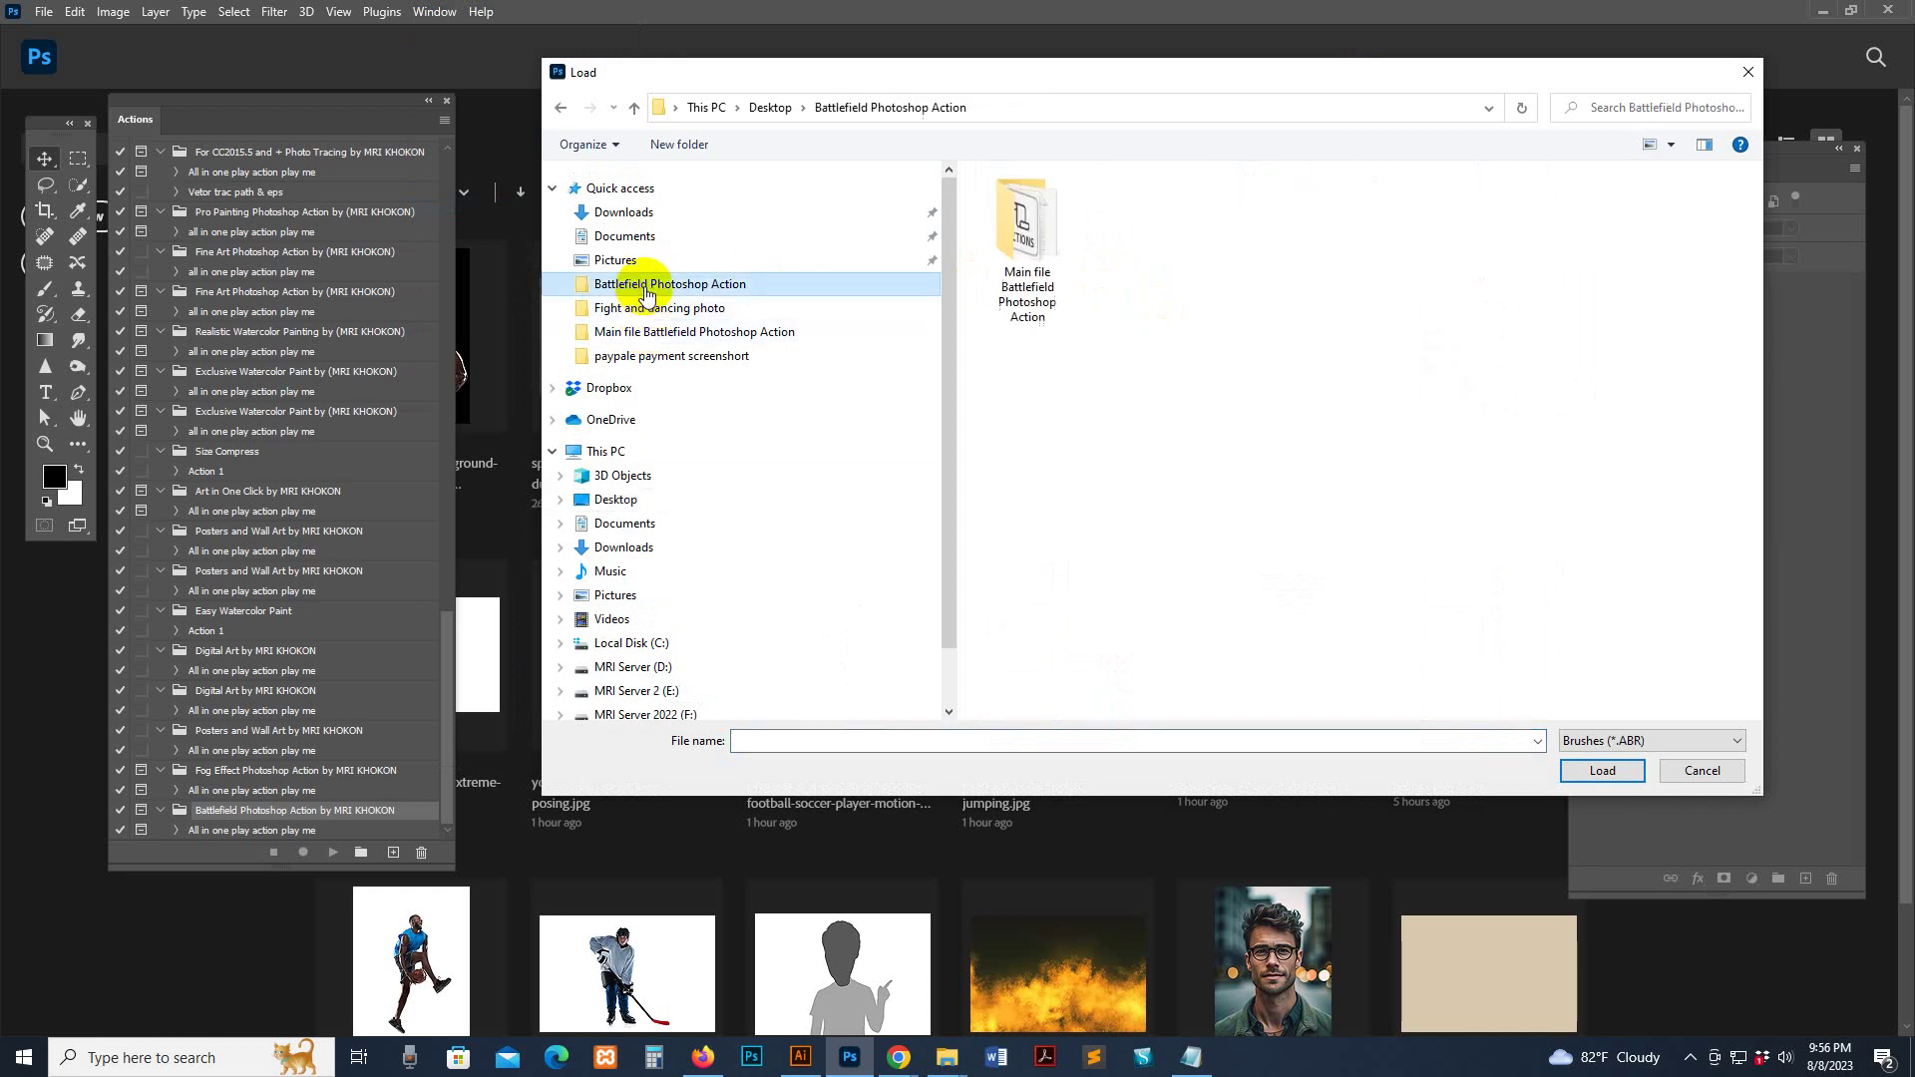
pyautogui.doubleClick(1037, 271)
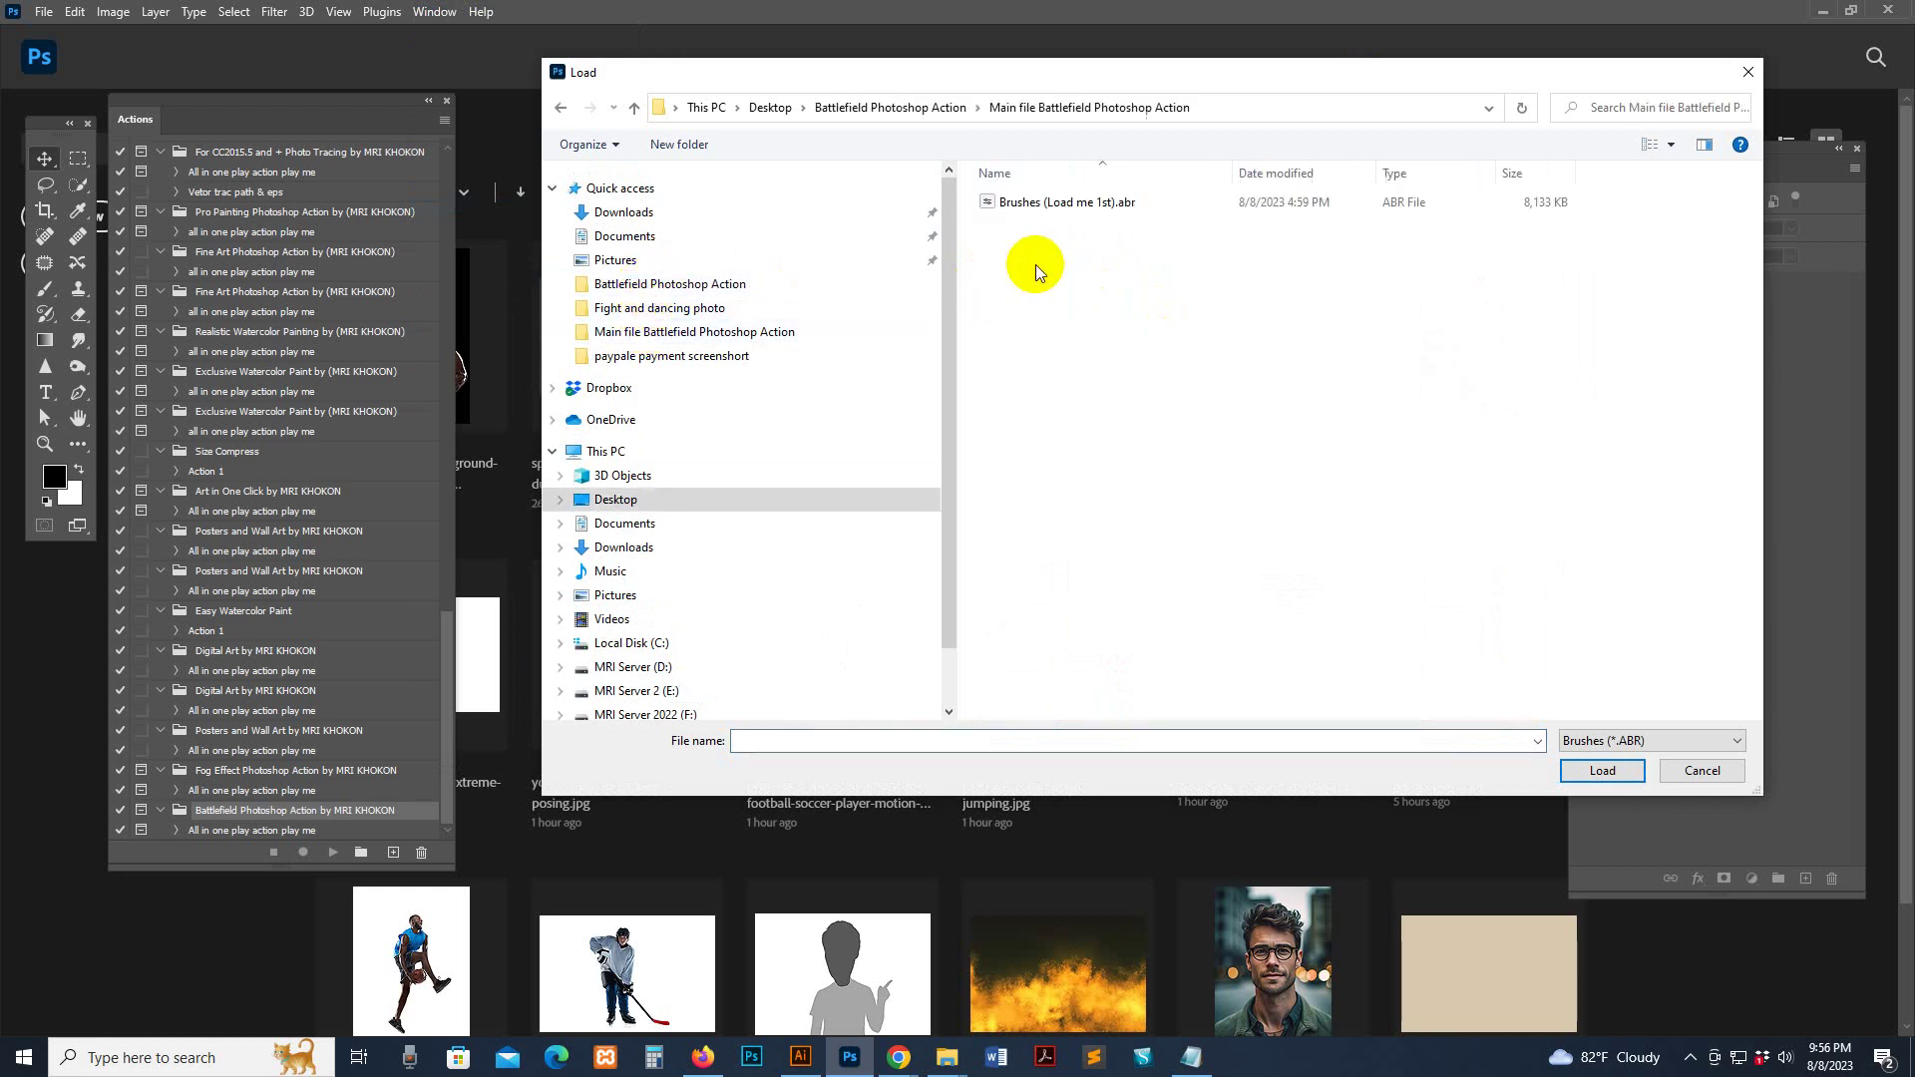
pyautogui.click(1032, 204)
pyautogui.click(1602, 769)
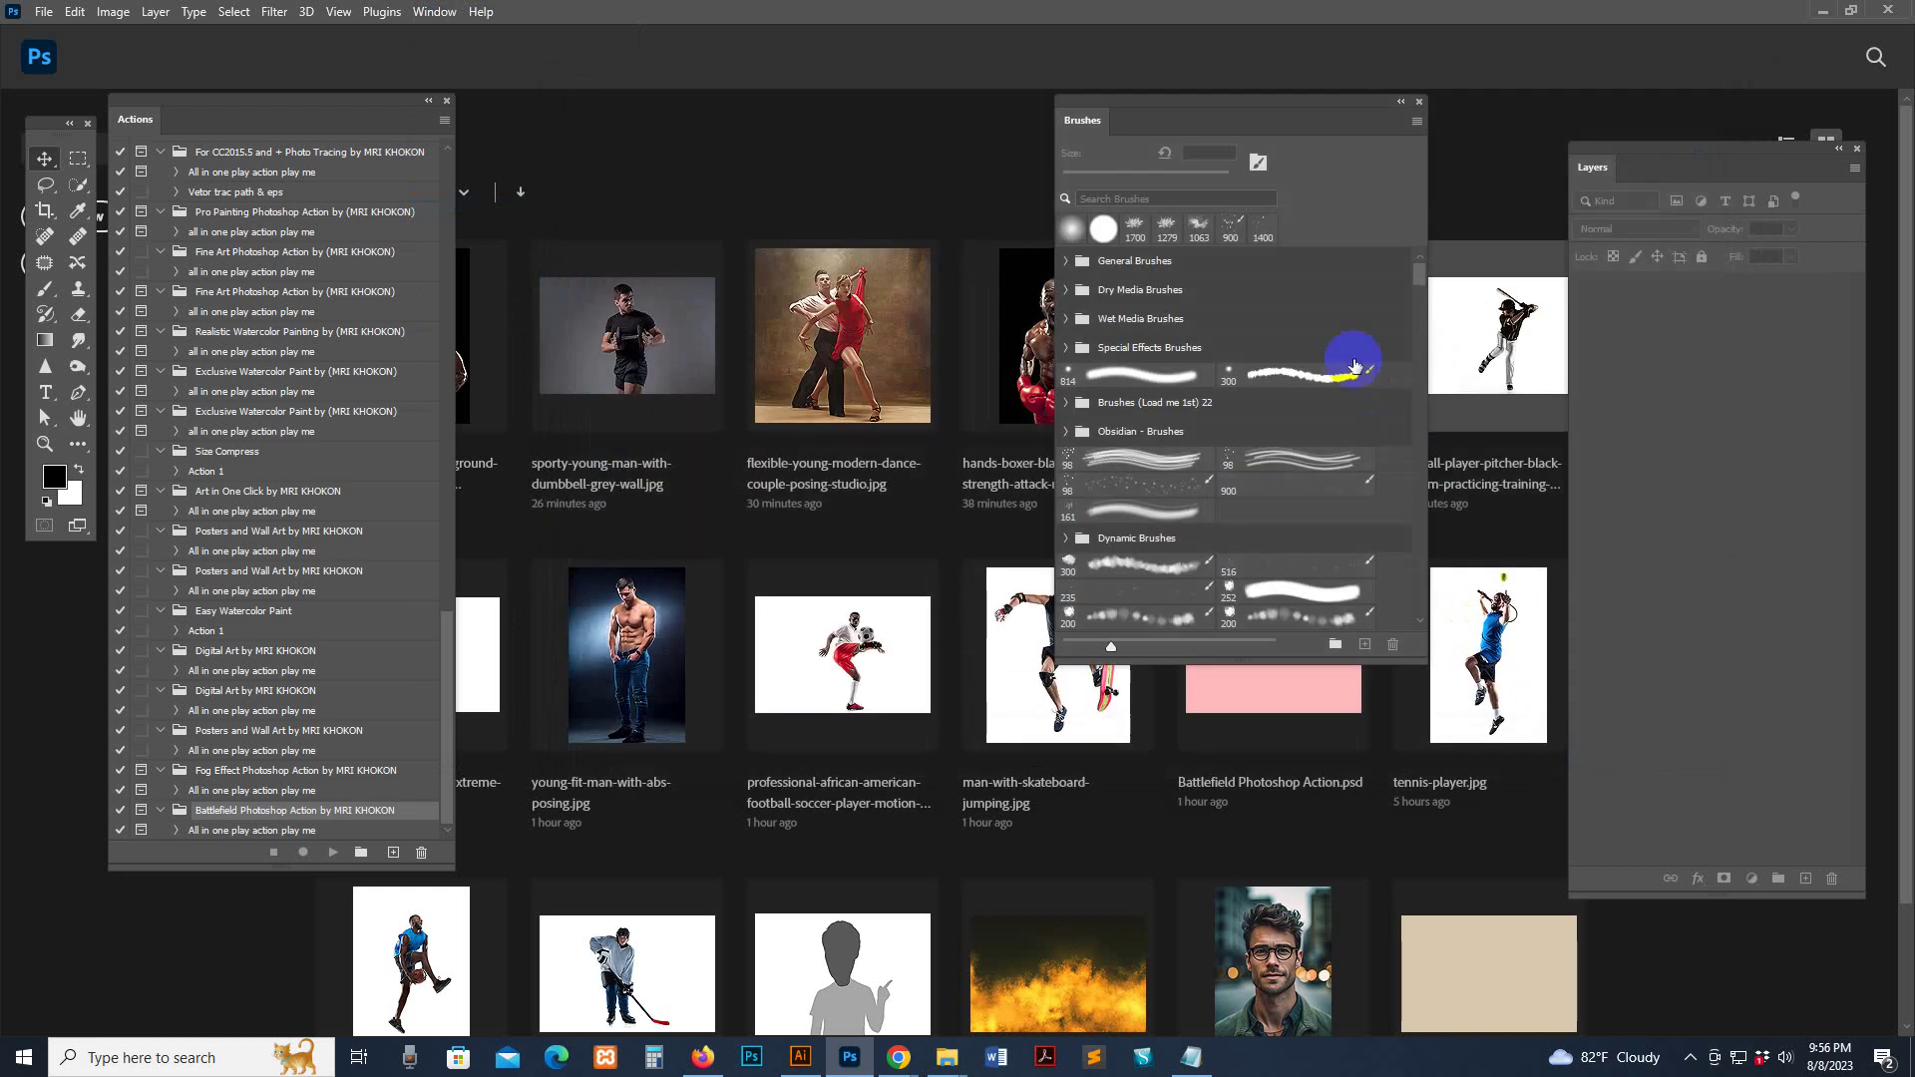
# Close the Brushes panel, and toggle the Actions panel off and on again
pyautogui.click(1418, 100)
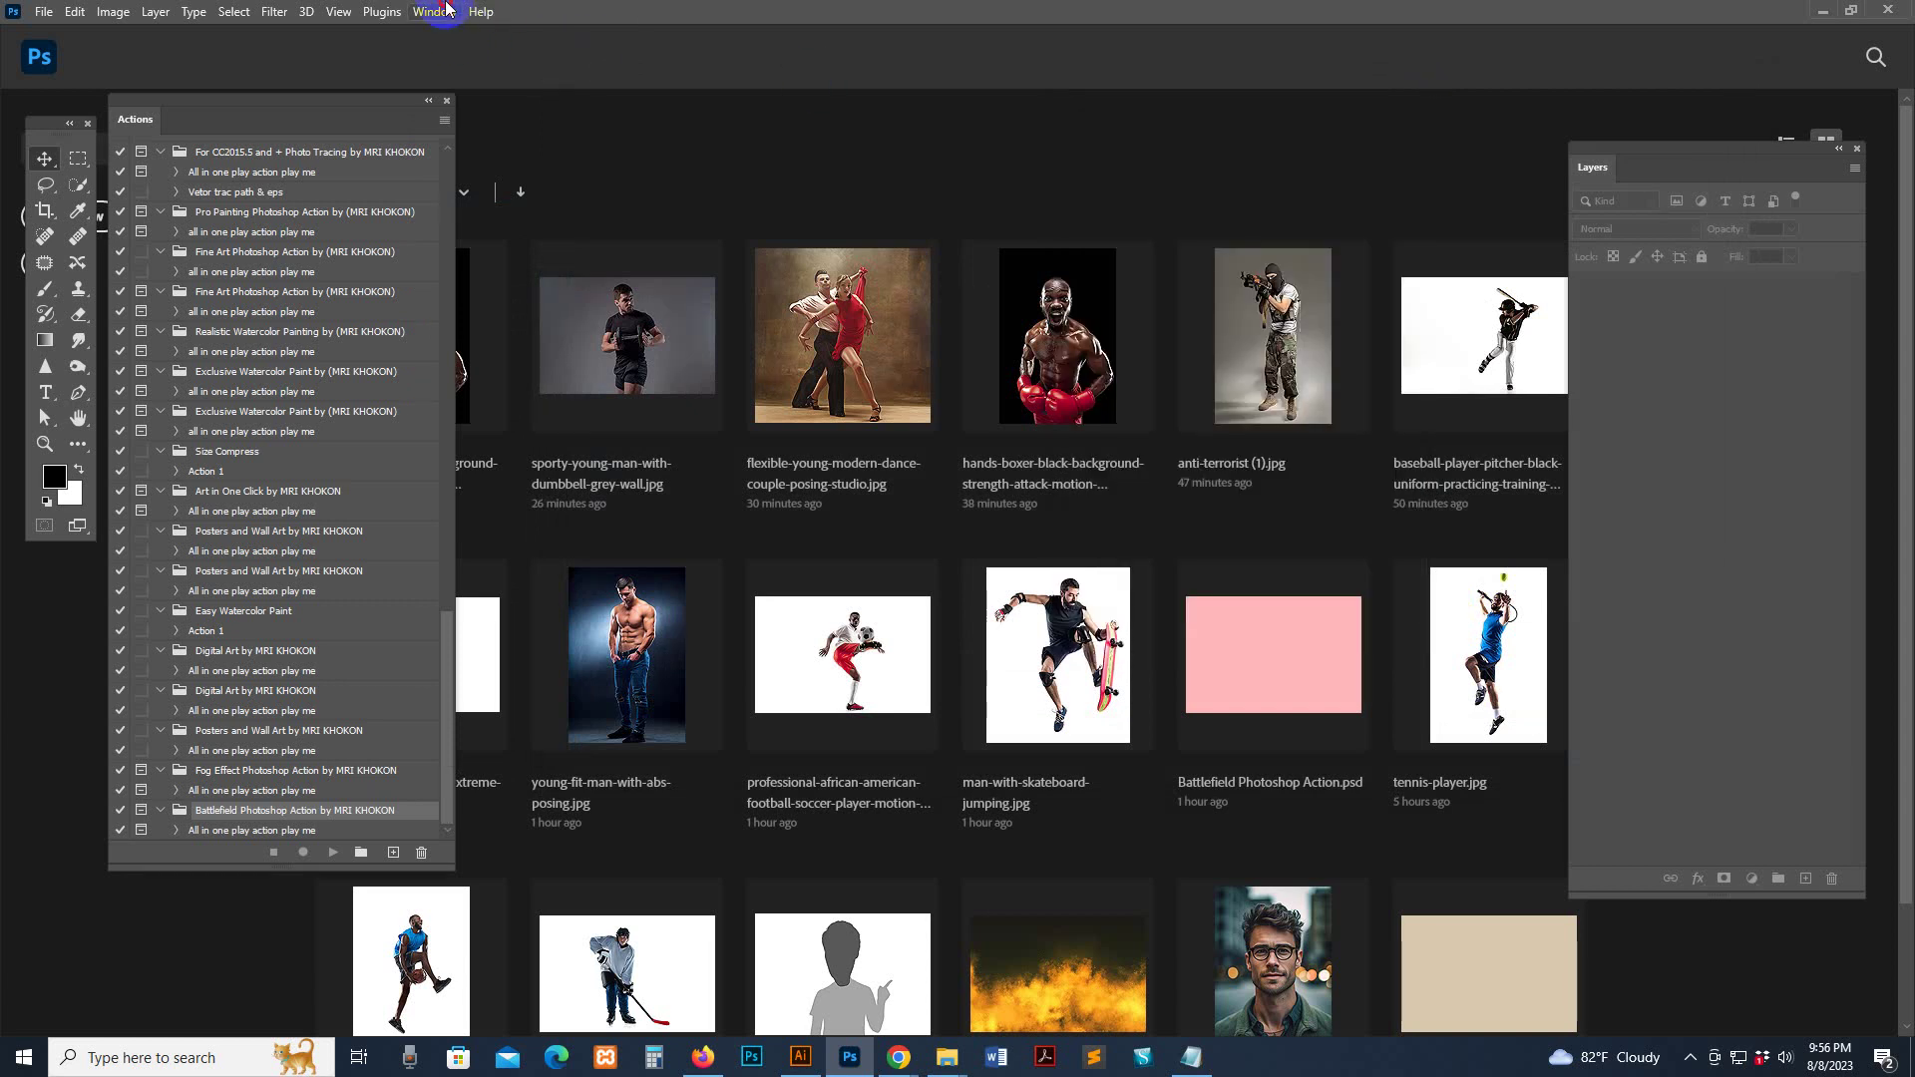
pyautogui.click(439, 11)
pyautogui.click(462, 142)
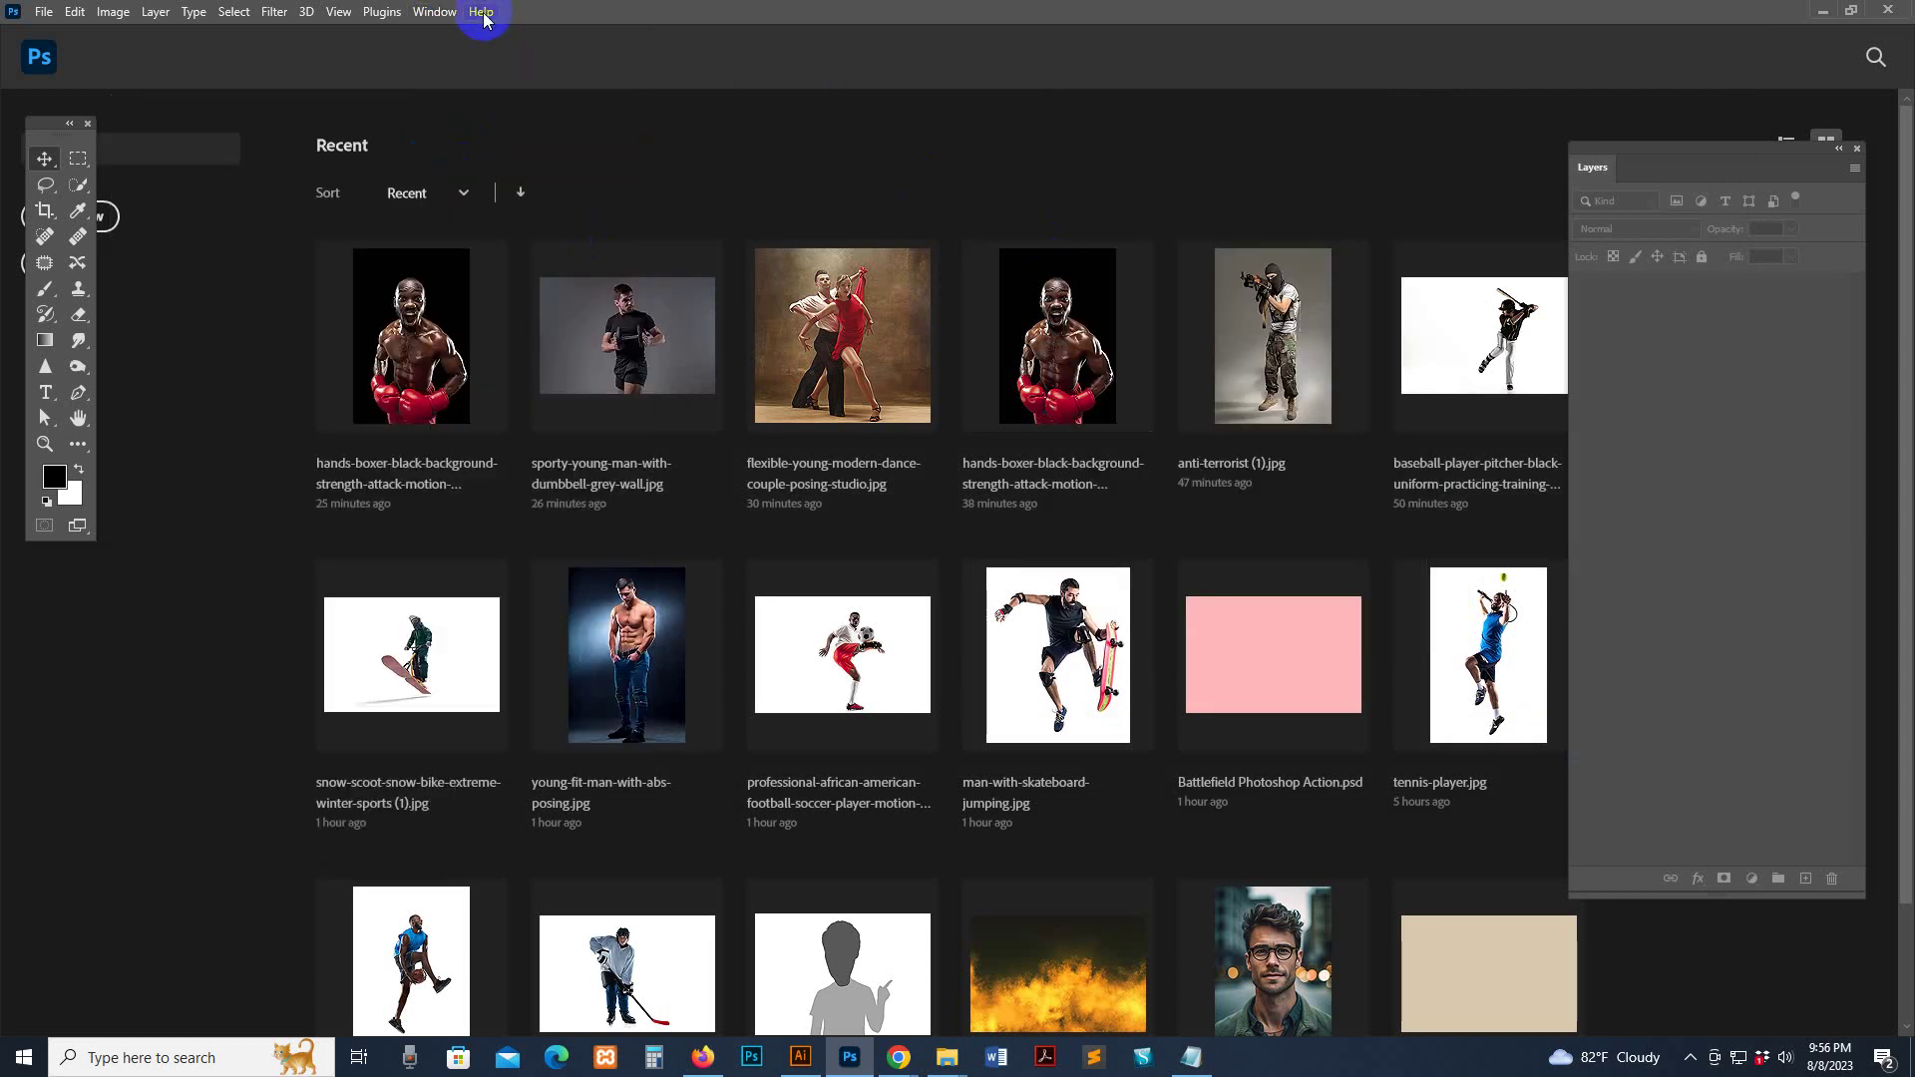
pyautogui.click(434, 11)
pyautogui.click(462, 143)
# Separate the Actions and Layers panels, placing Actions beside the Tools panel and Layers at the opposite edge of the workspace
pyautogui.moveTo(291, 94); pyautogui.dragTo(1709, 150)
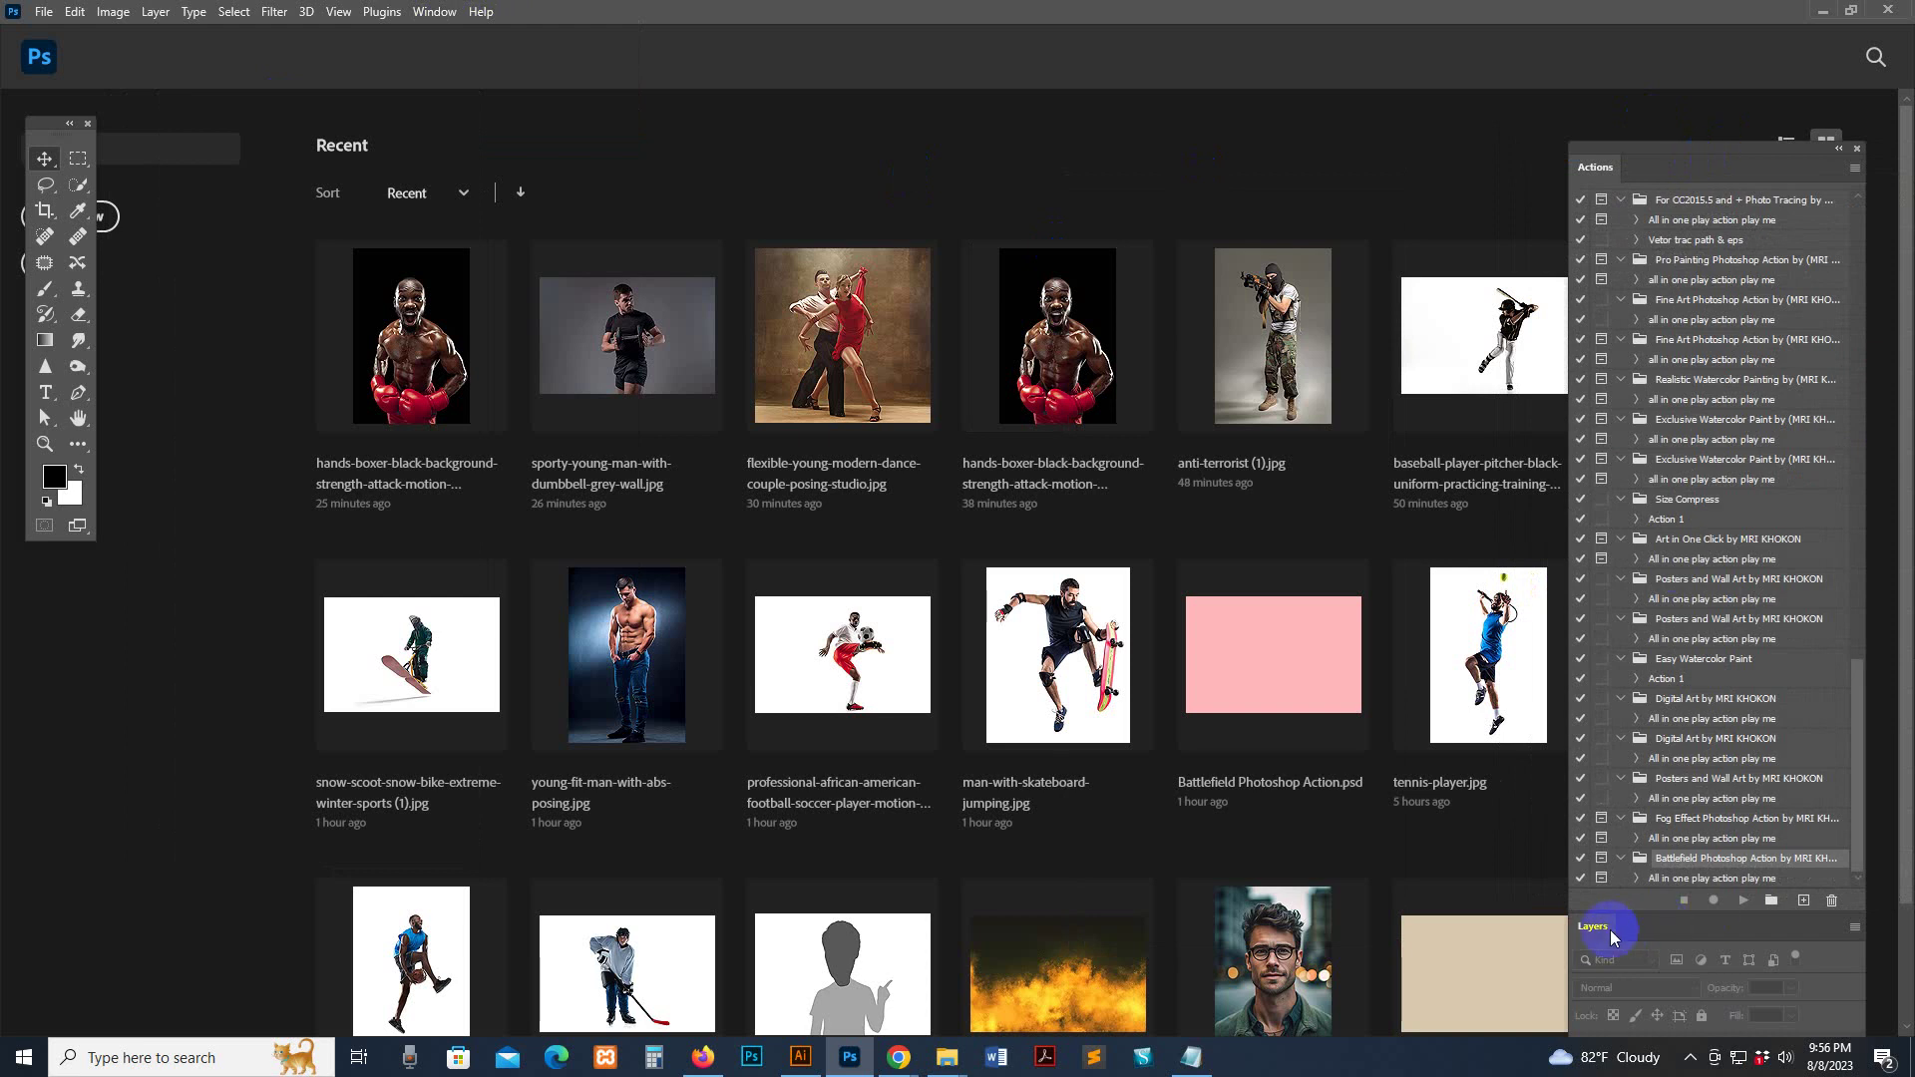
pyautogui.moveTo(1611, 932); pyautogui.dragTo(108, 128)
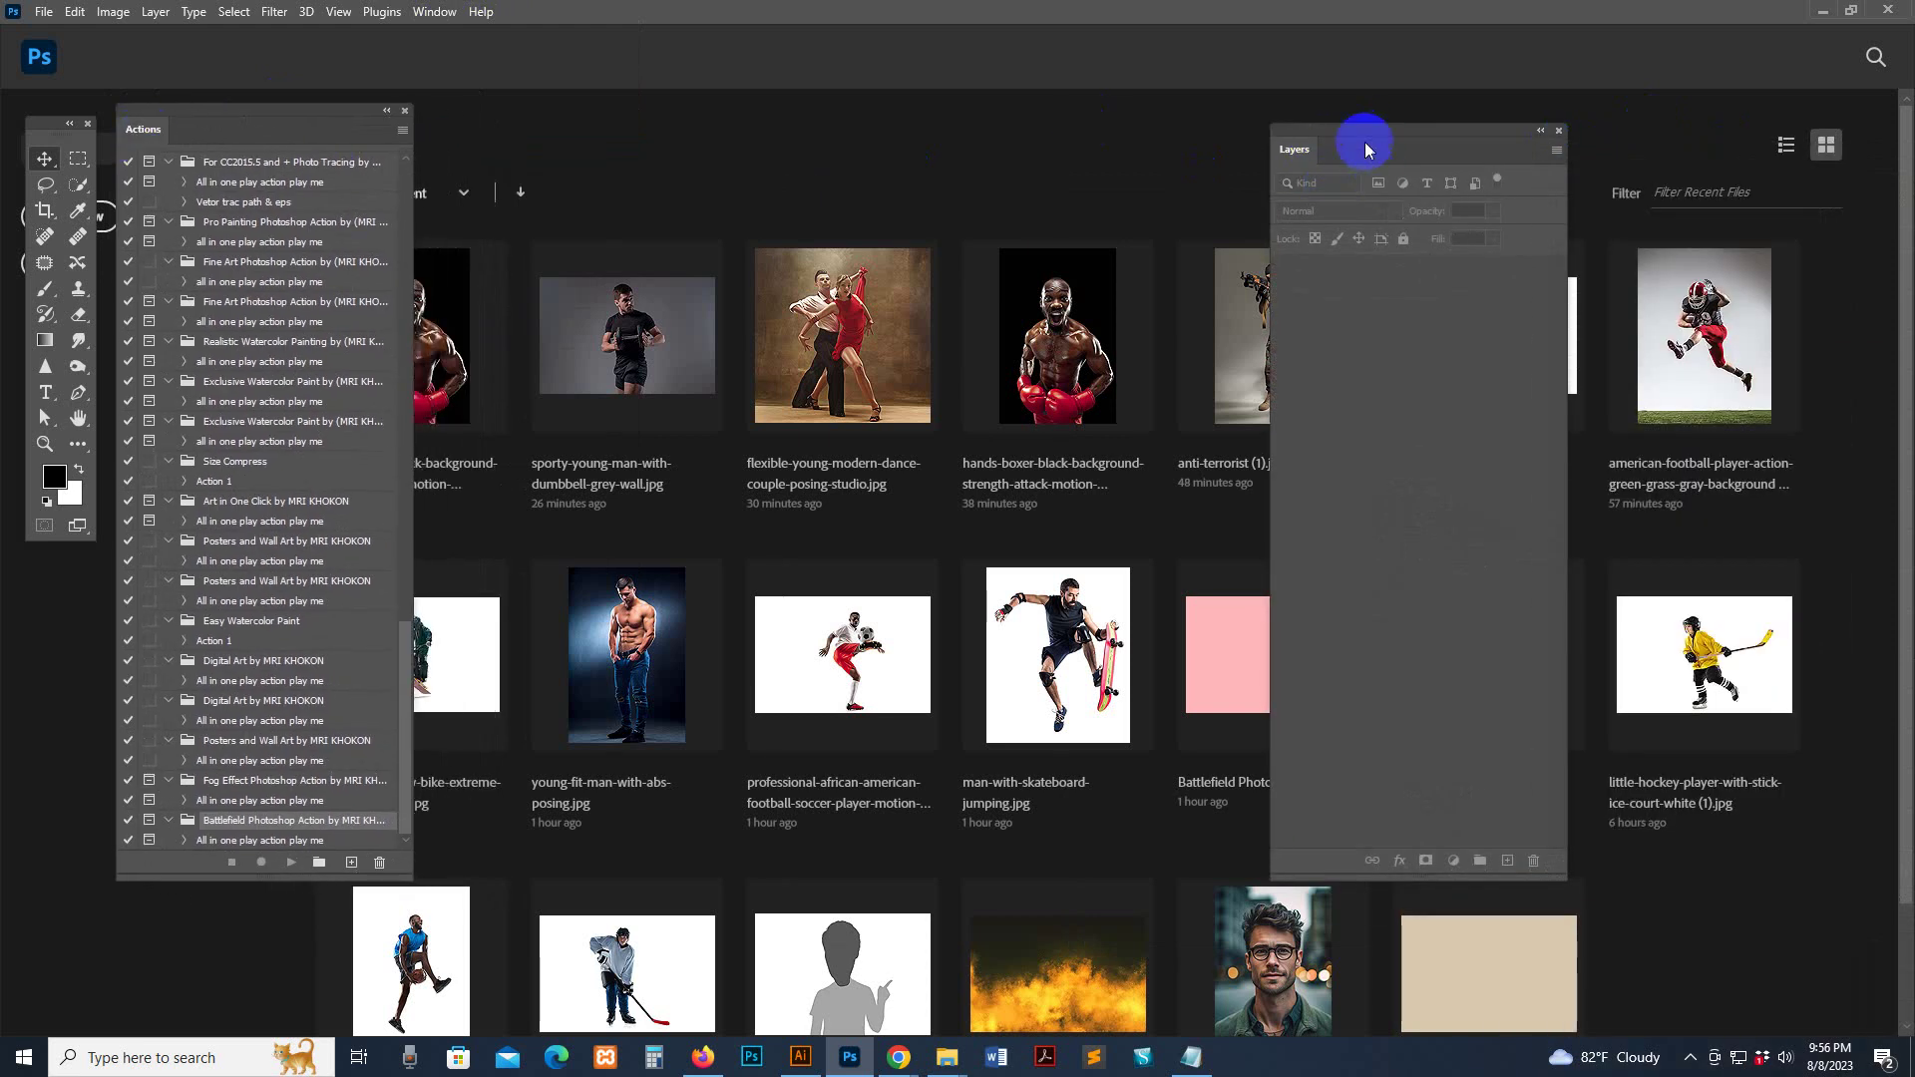
pyautogui.moveTo(1367, 150); pyautogui.dragTo(1670, 124)
# Toggle the Layers panel off and on again, and move it slightly lower in the workspace
pyautogui.click(434, 11)
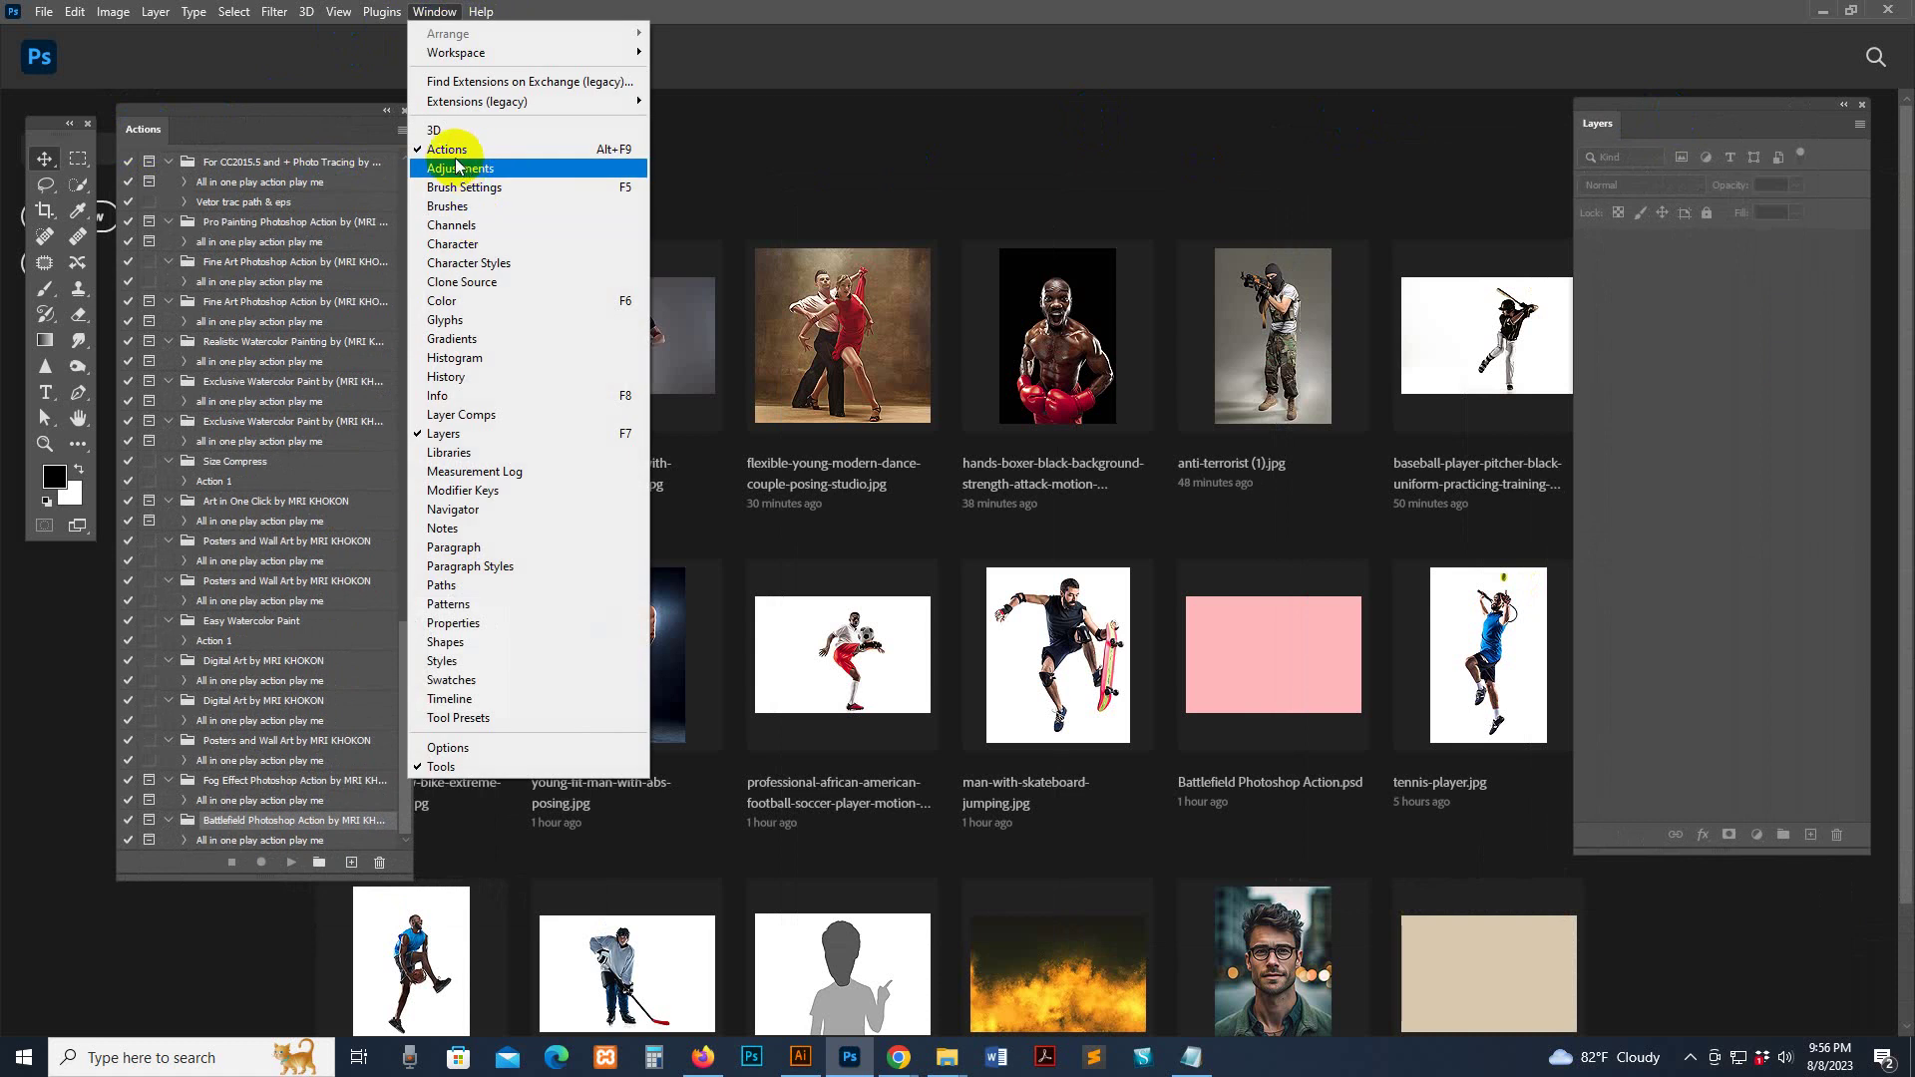
pyautogui.click(477, 433)
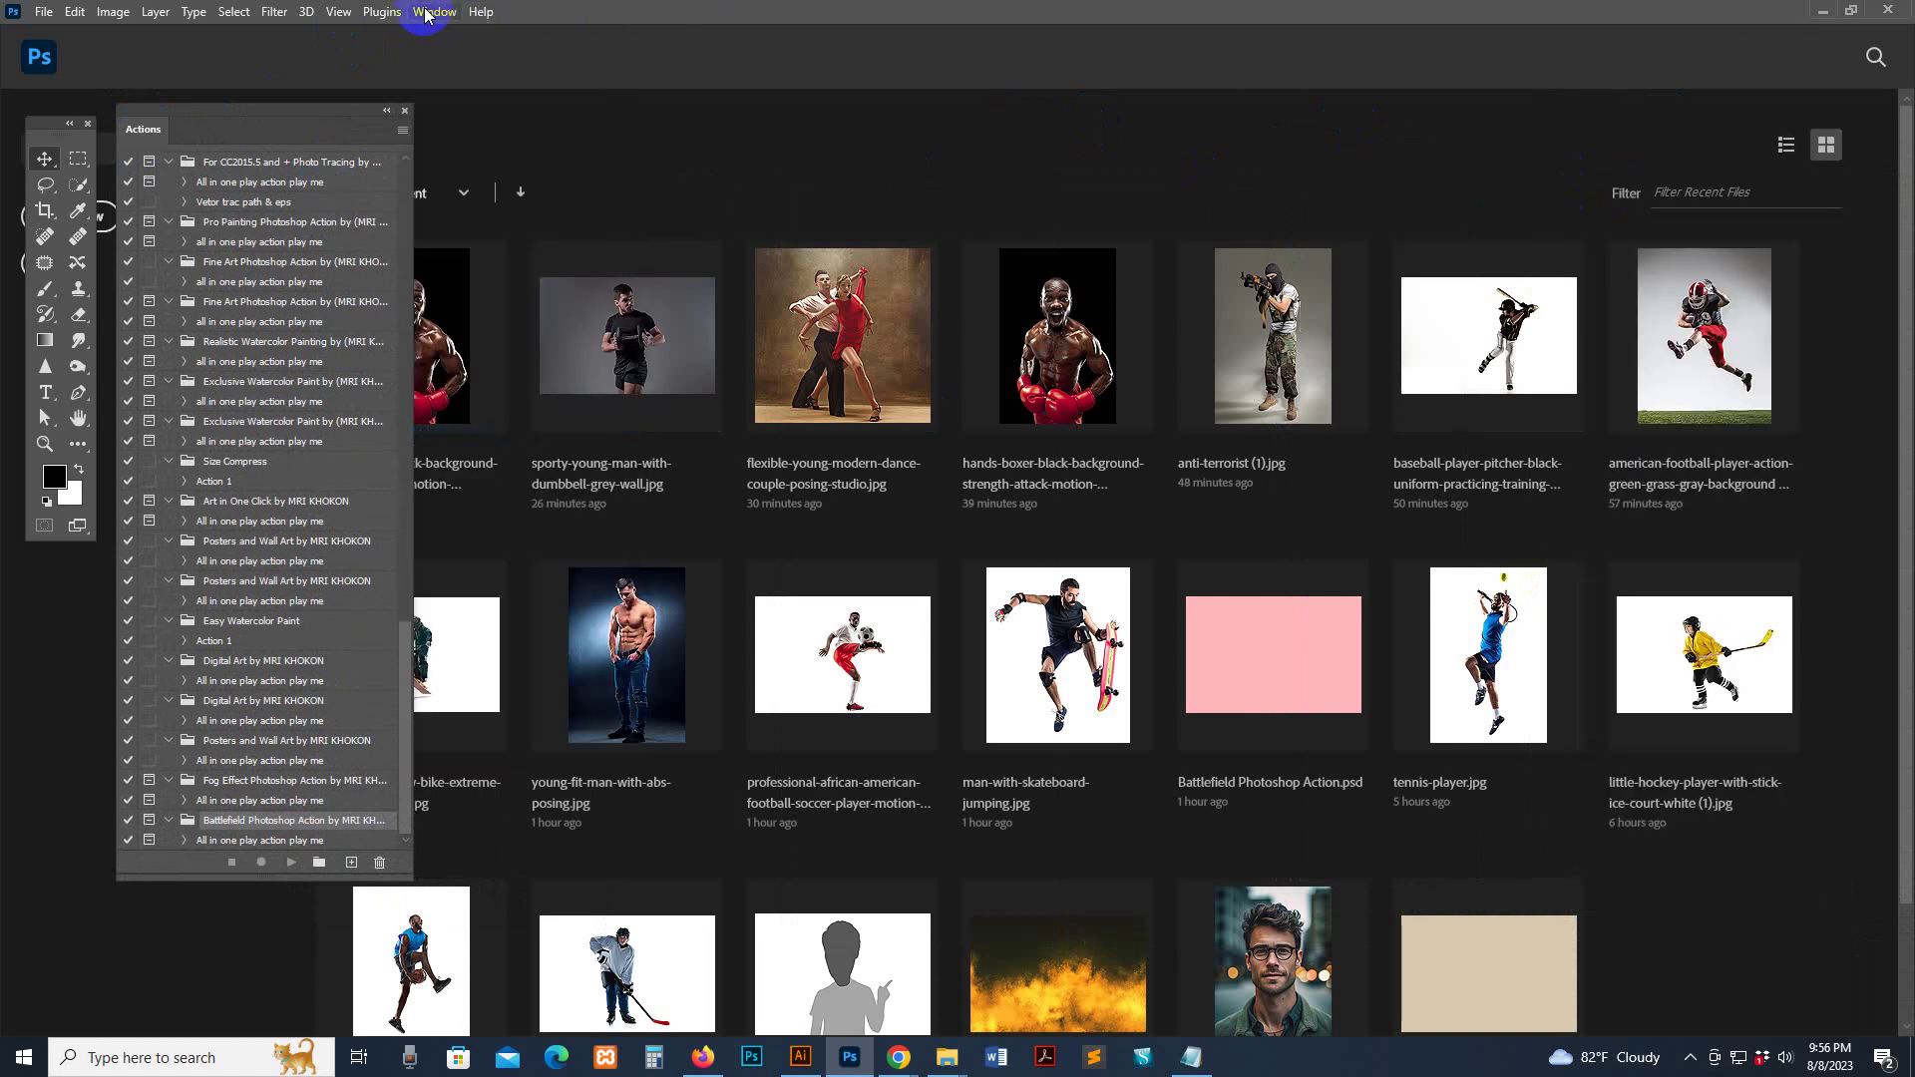
pyautogui.click(425, 12)
pyautogui.click(504, 432)
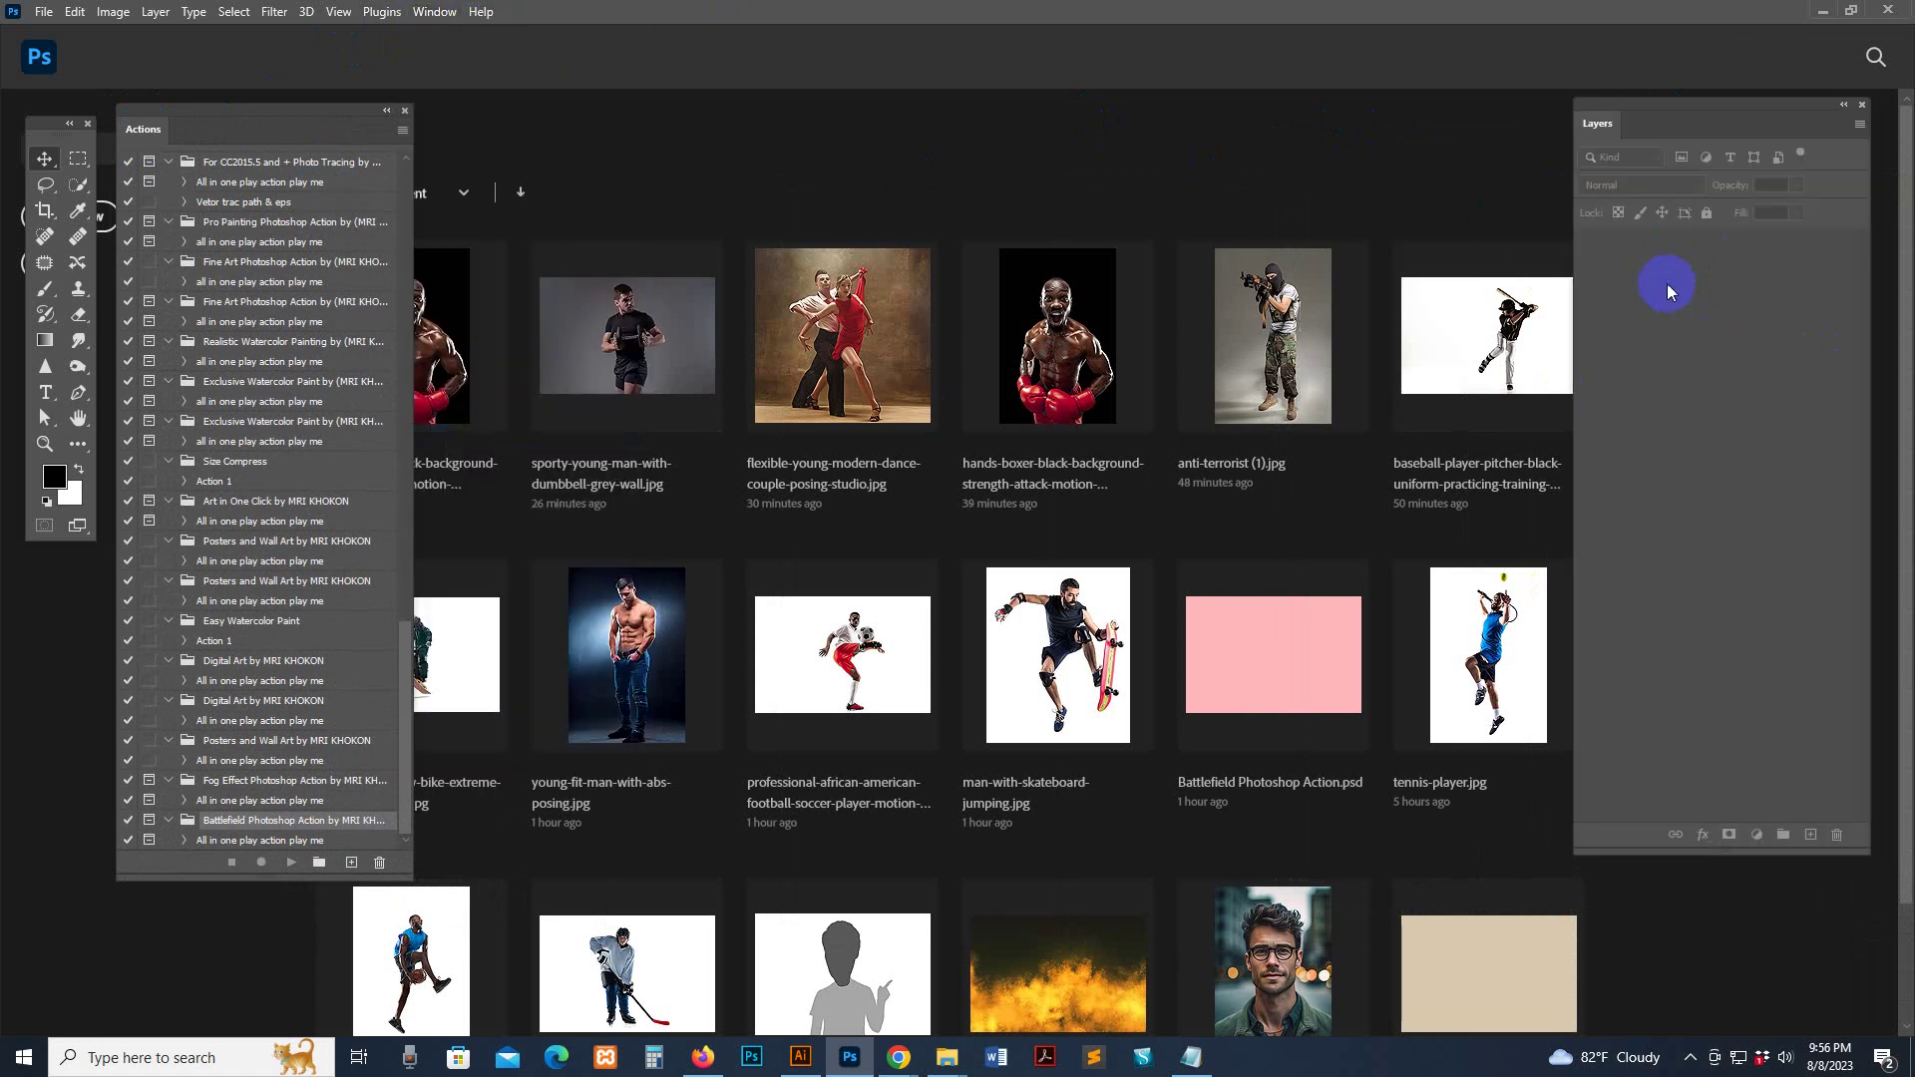
pyautogui.moveTo(1593, 140)
pyautogui.mouseDown()
pyautogui.moveTo(1530, 170)
pyautogui.moveTo(1582, 136)
pyautogui.mouseUp()
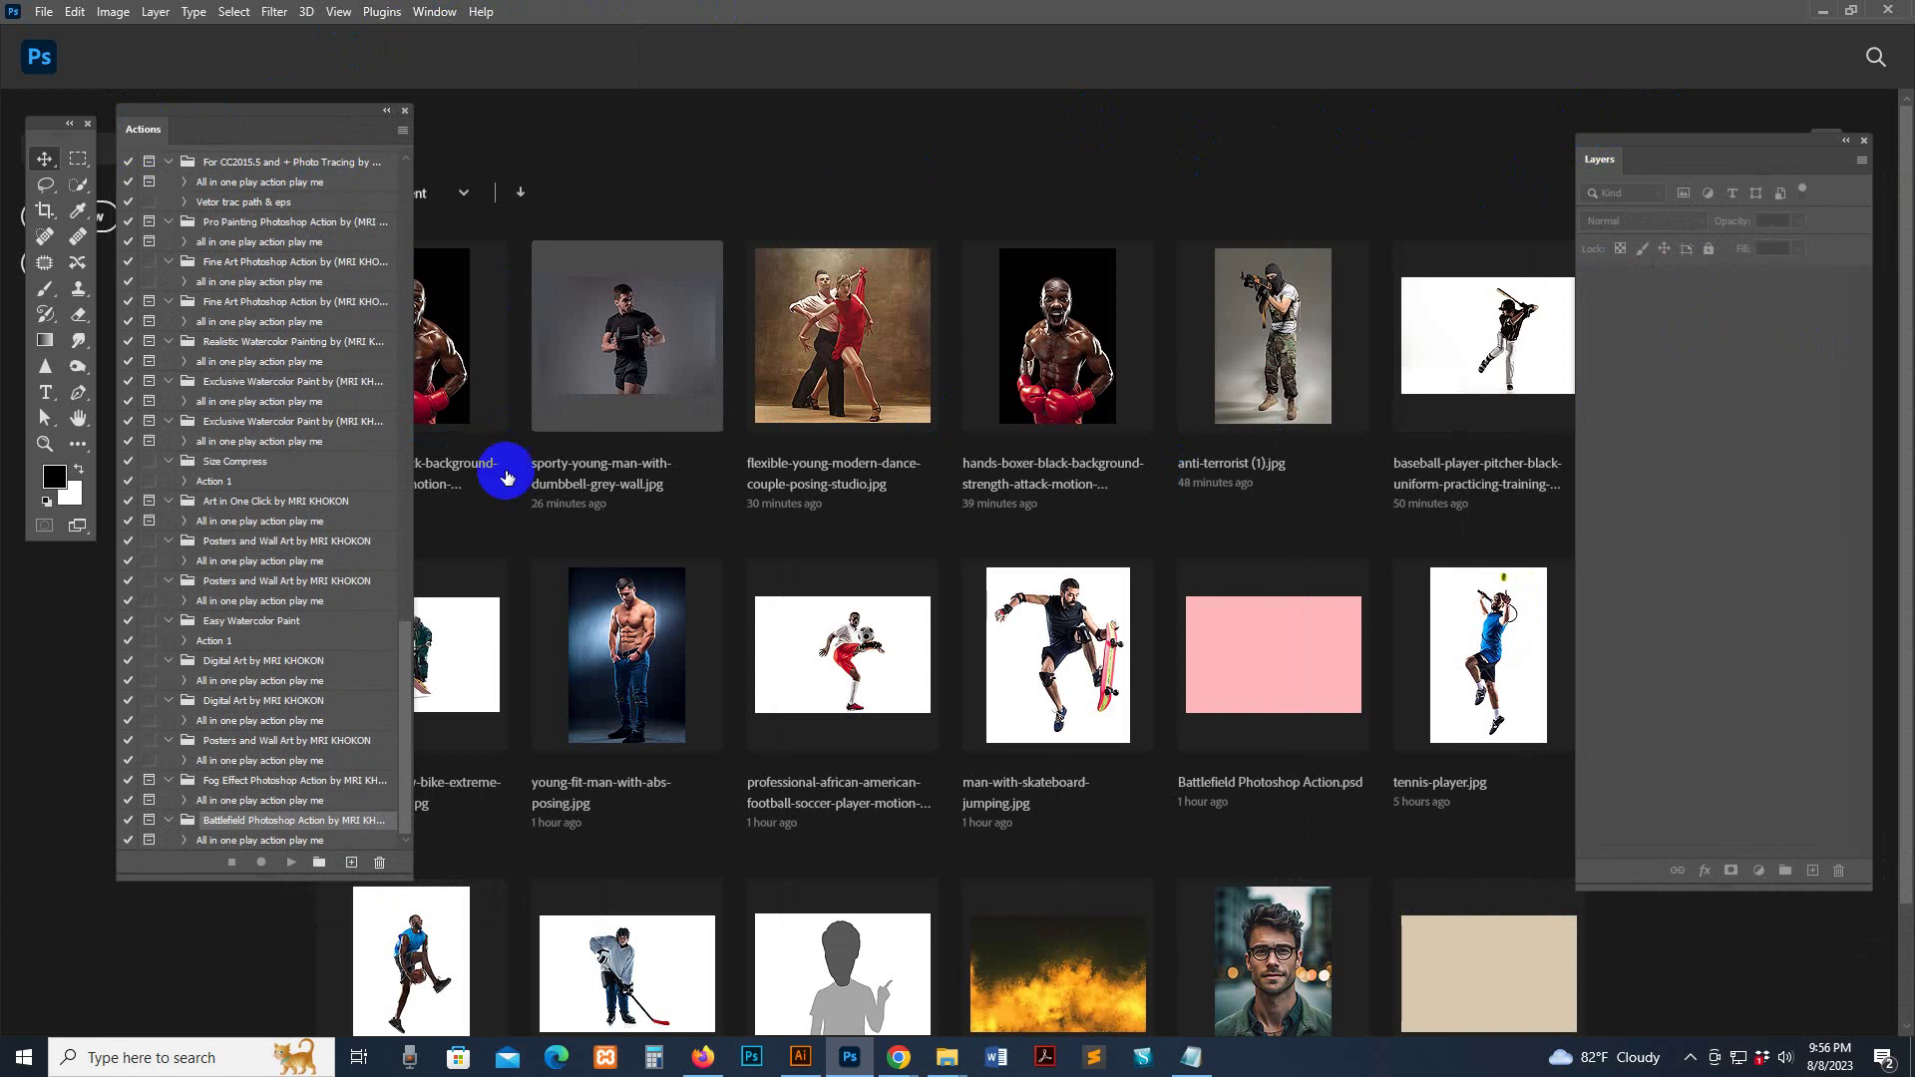
# Load the .atn file from the Main file Battlefield Photoshop Action folder and select its All in one play action play me in the widened Actions panel
pyautogui.click(400, 129)
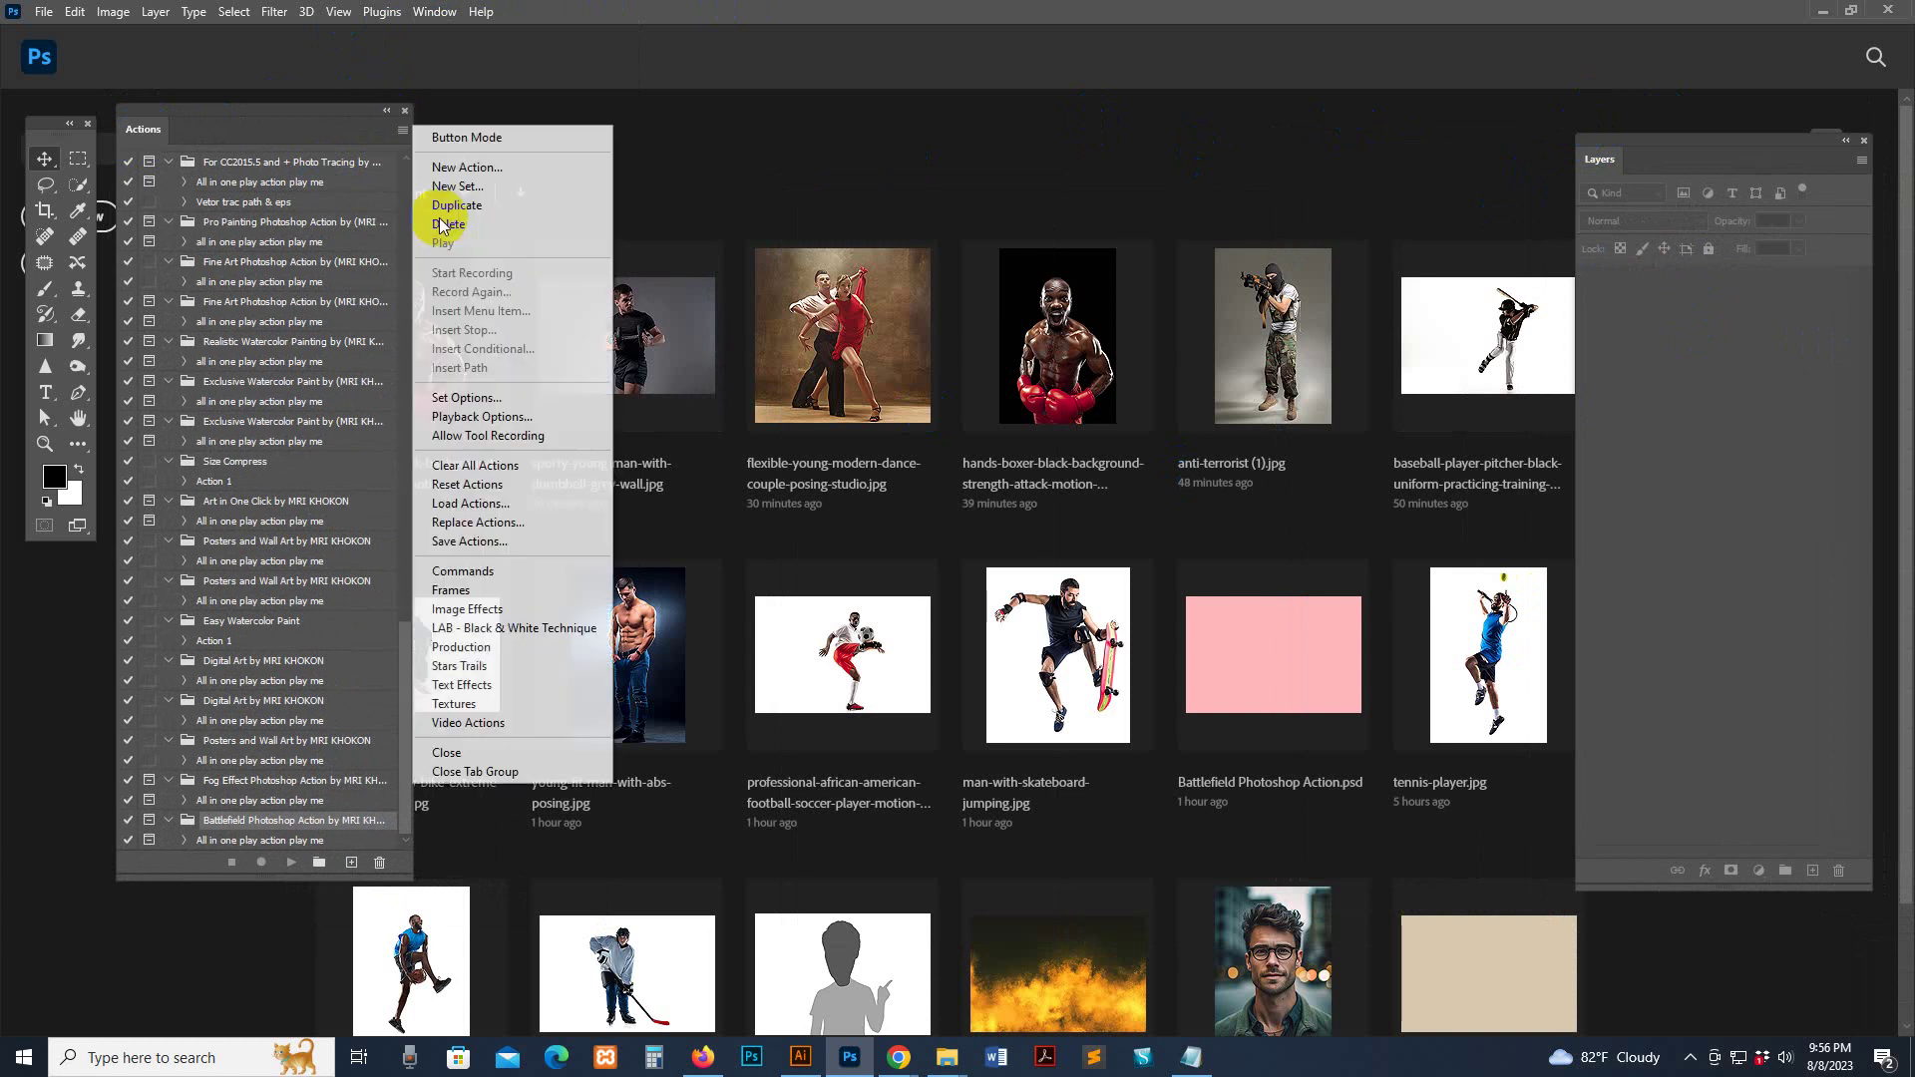
pyautogui.click(466, 504)
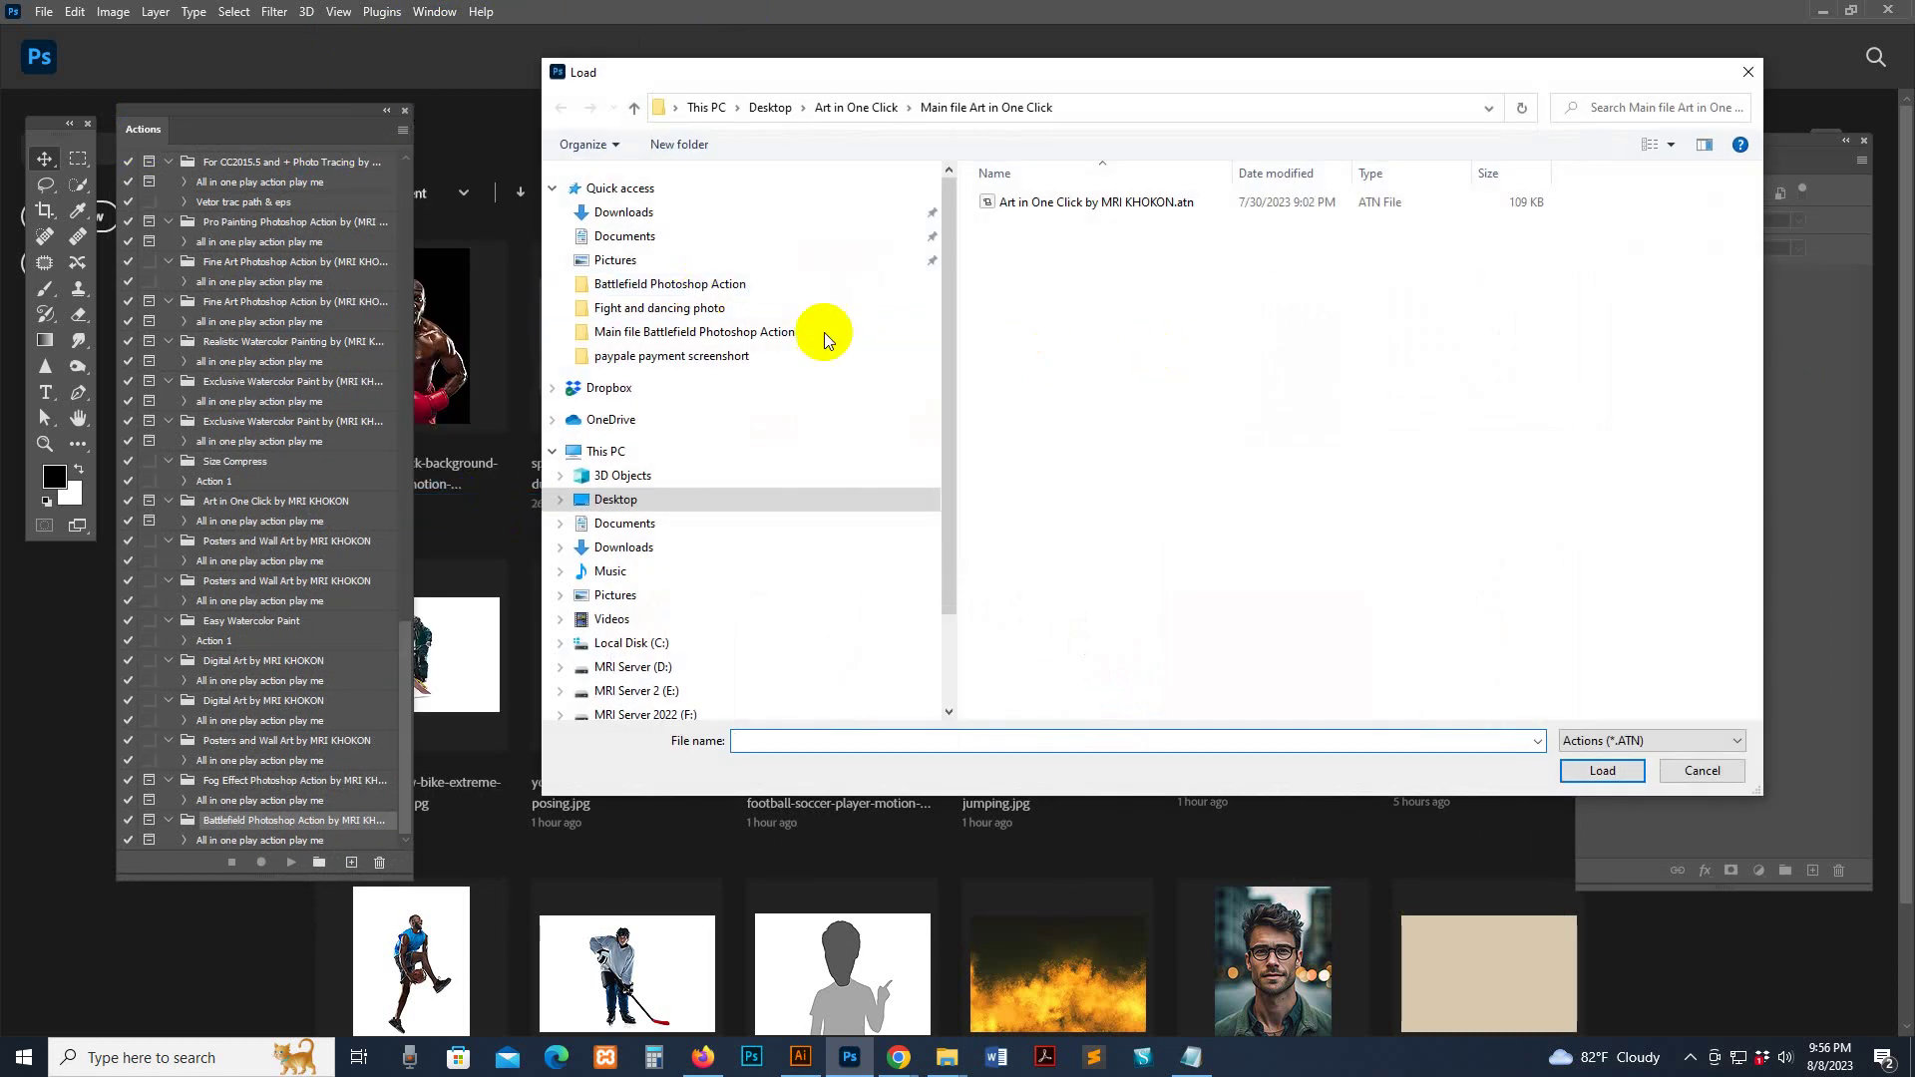
pyautogui.click(648, 287)
pyautogui.doubleClick(1017, 239)
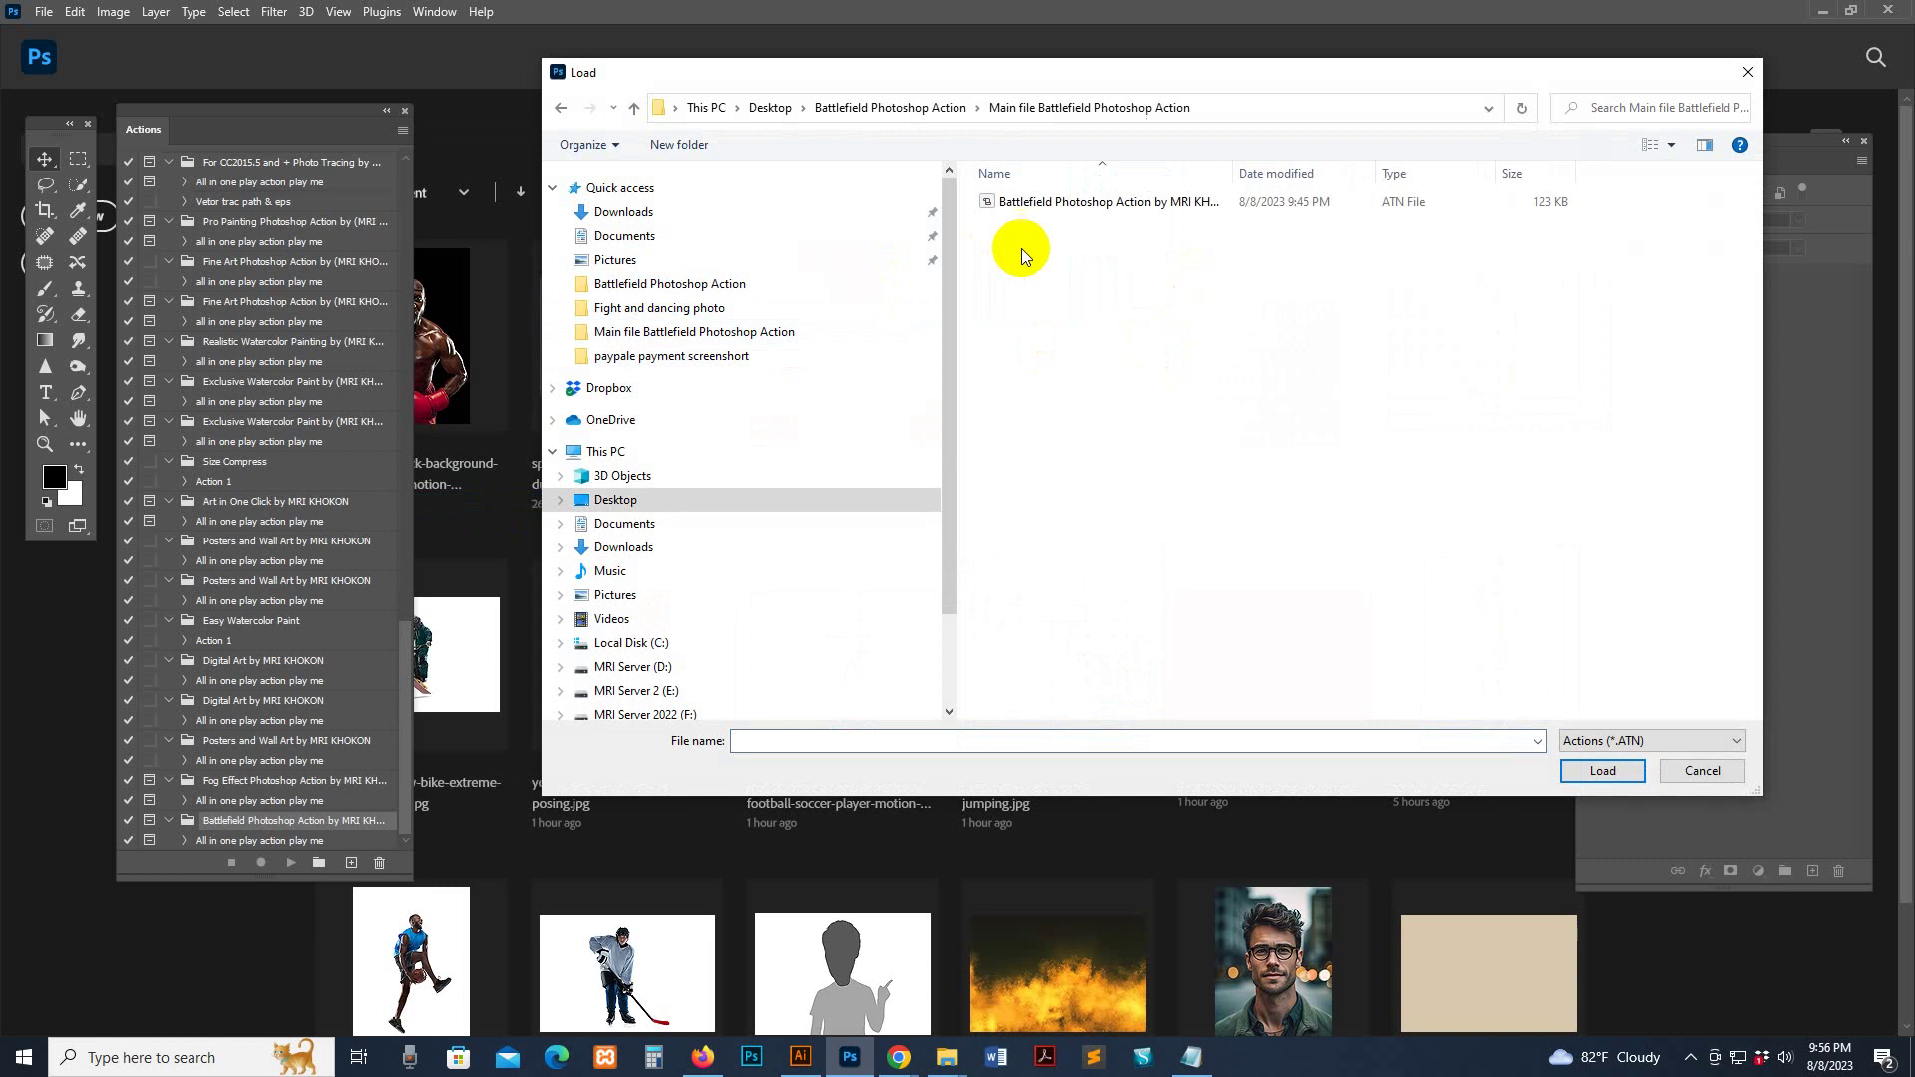
pyautogui.click(1029, 207)
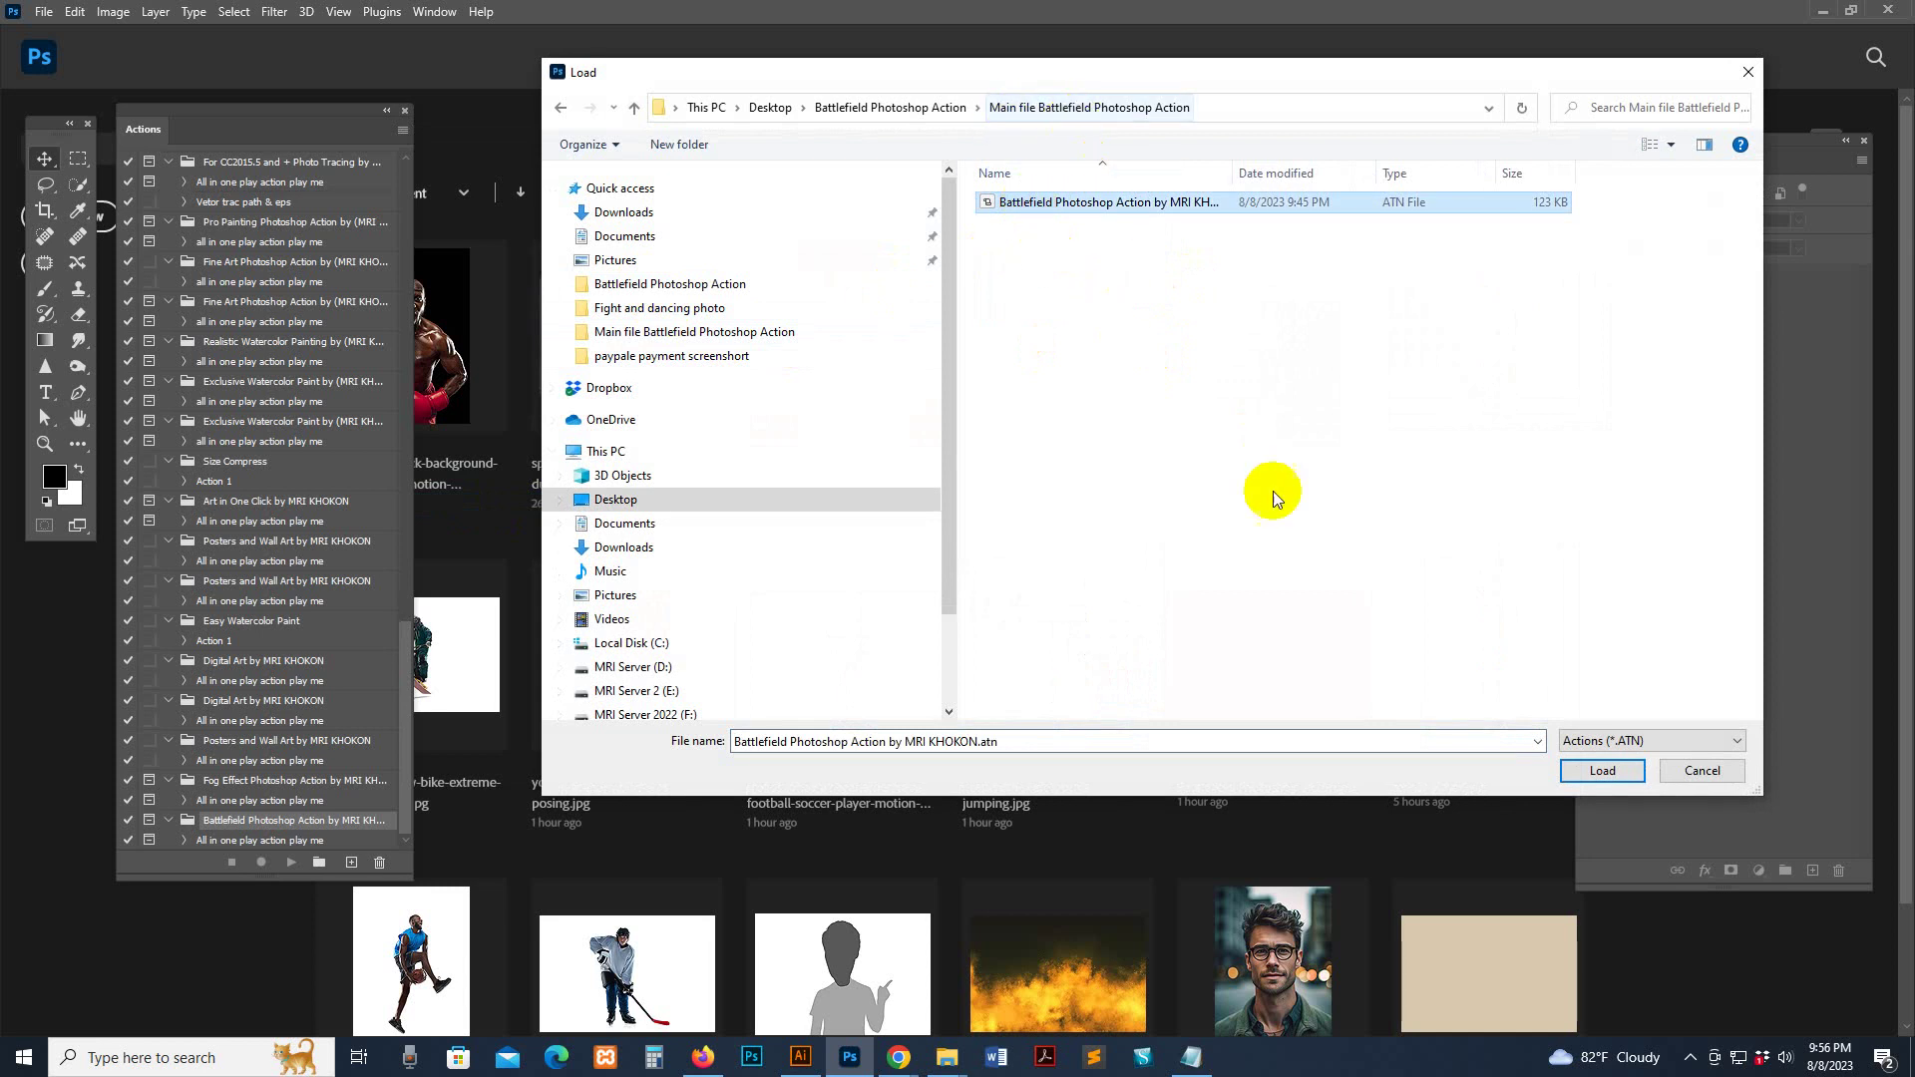
pyautogui.click(1601, 775)
pyautogui.moveTo(408, 750); pyautogui.dragTo(471, 865)
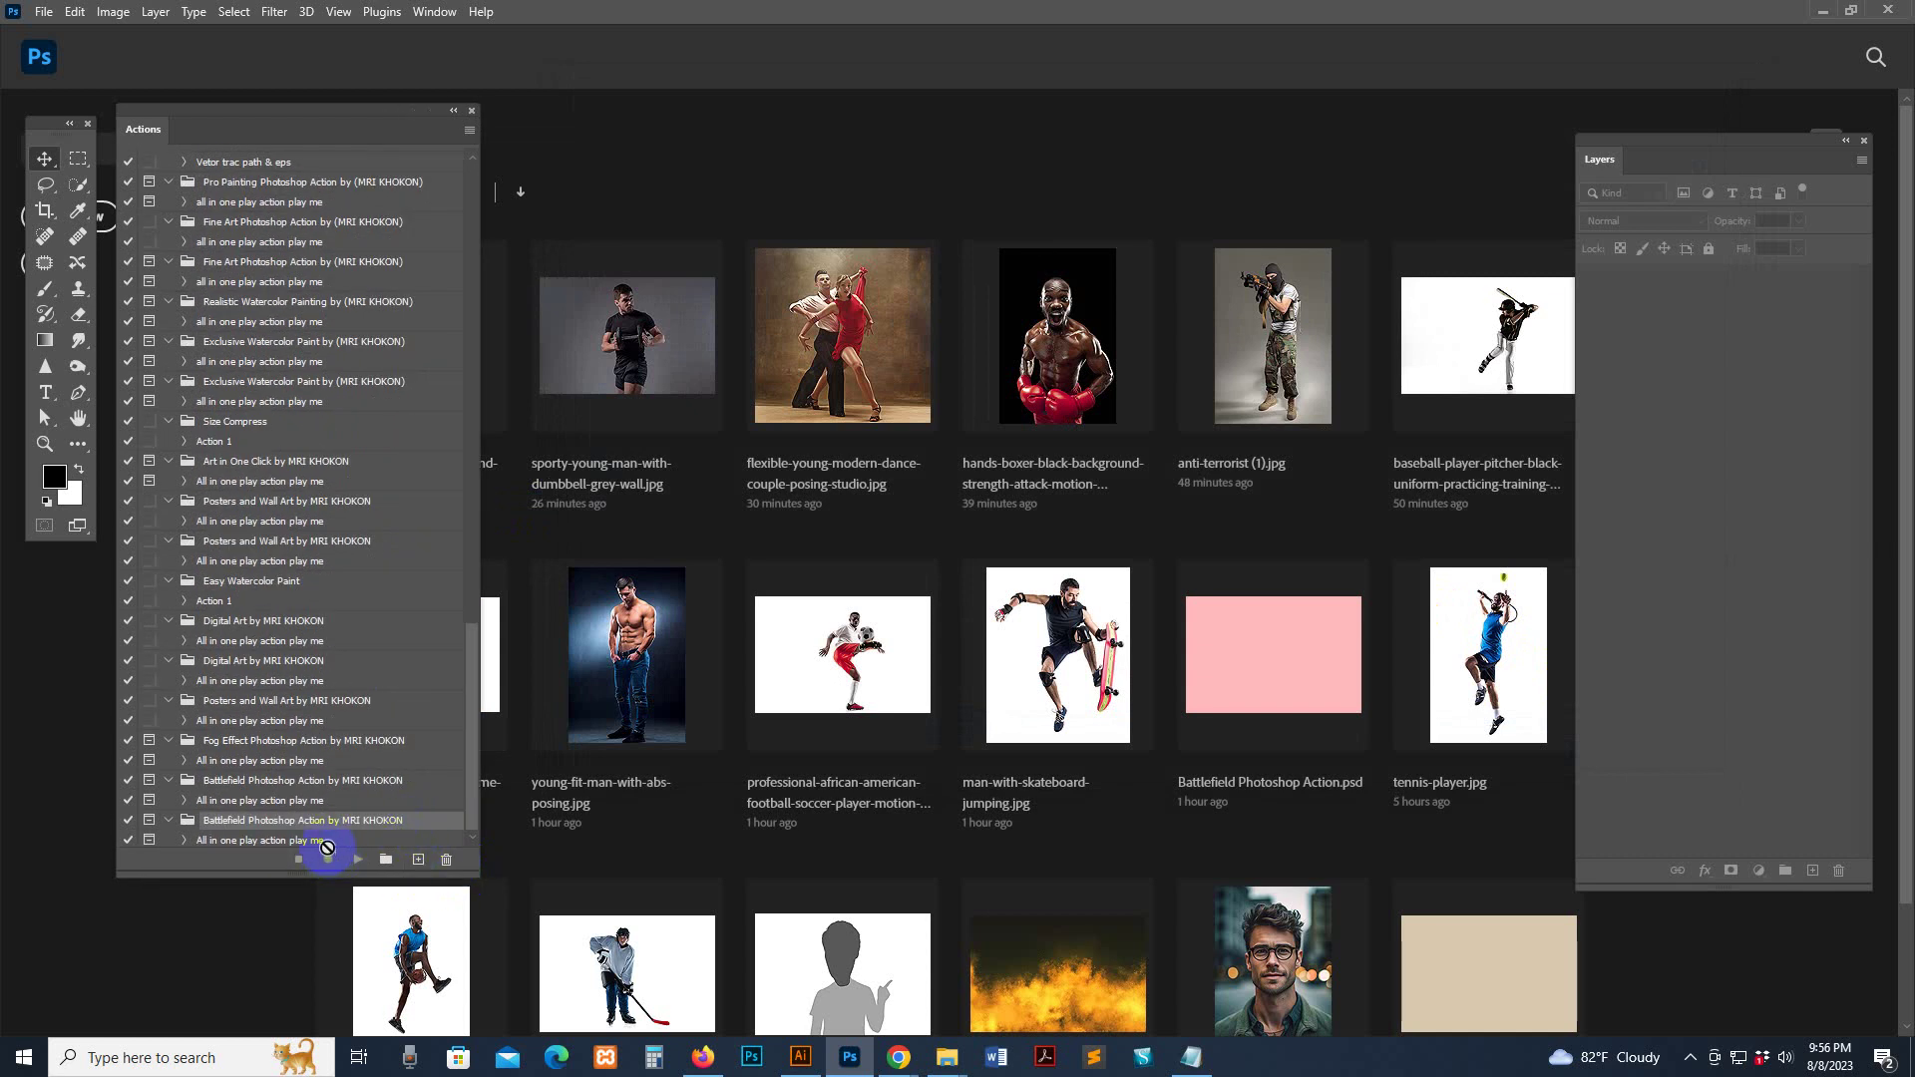
pyautogui.click(326, 842)
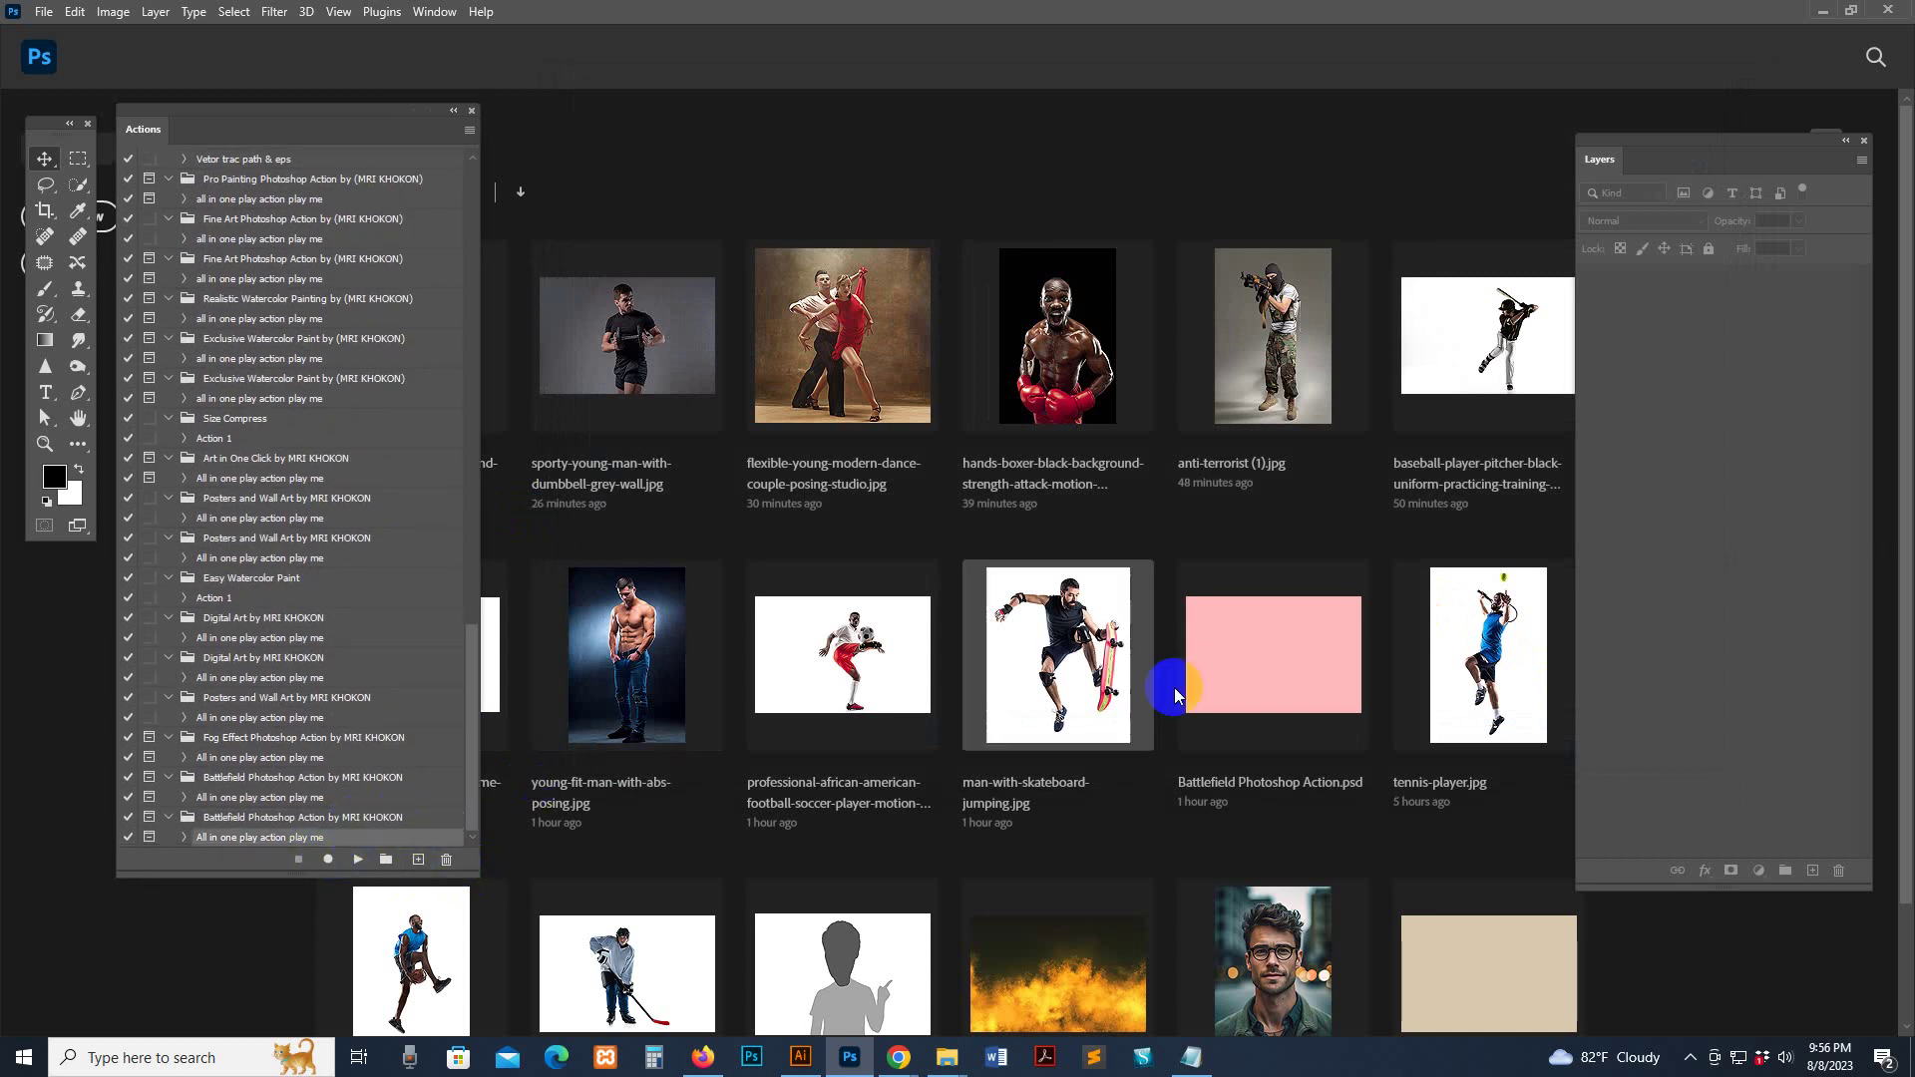
# Open the hands-boxer black background photo from the Battlefield Photoshop Action folder in Photoshop
pyautogui.moveTo(957, 1060)
pyautogui.click(948, 991)
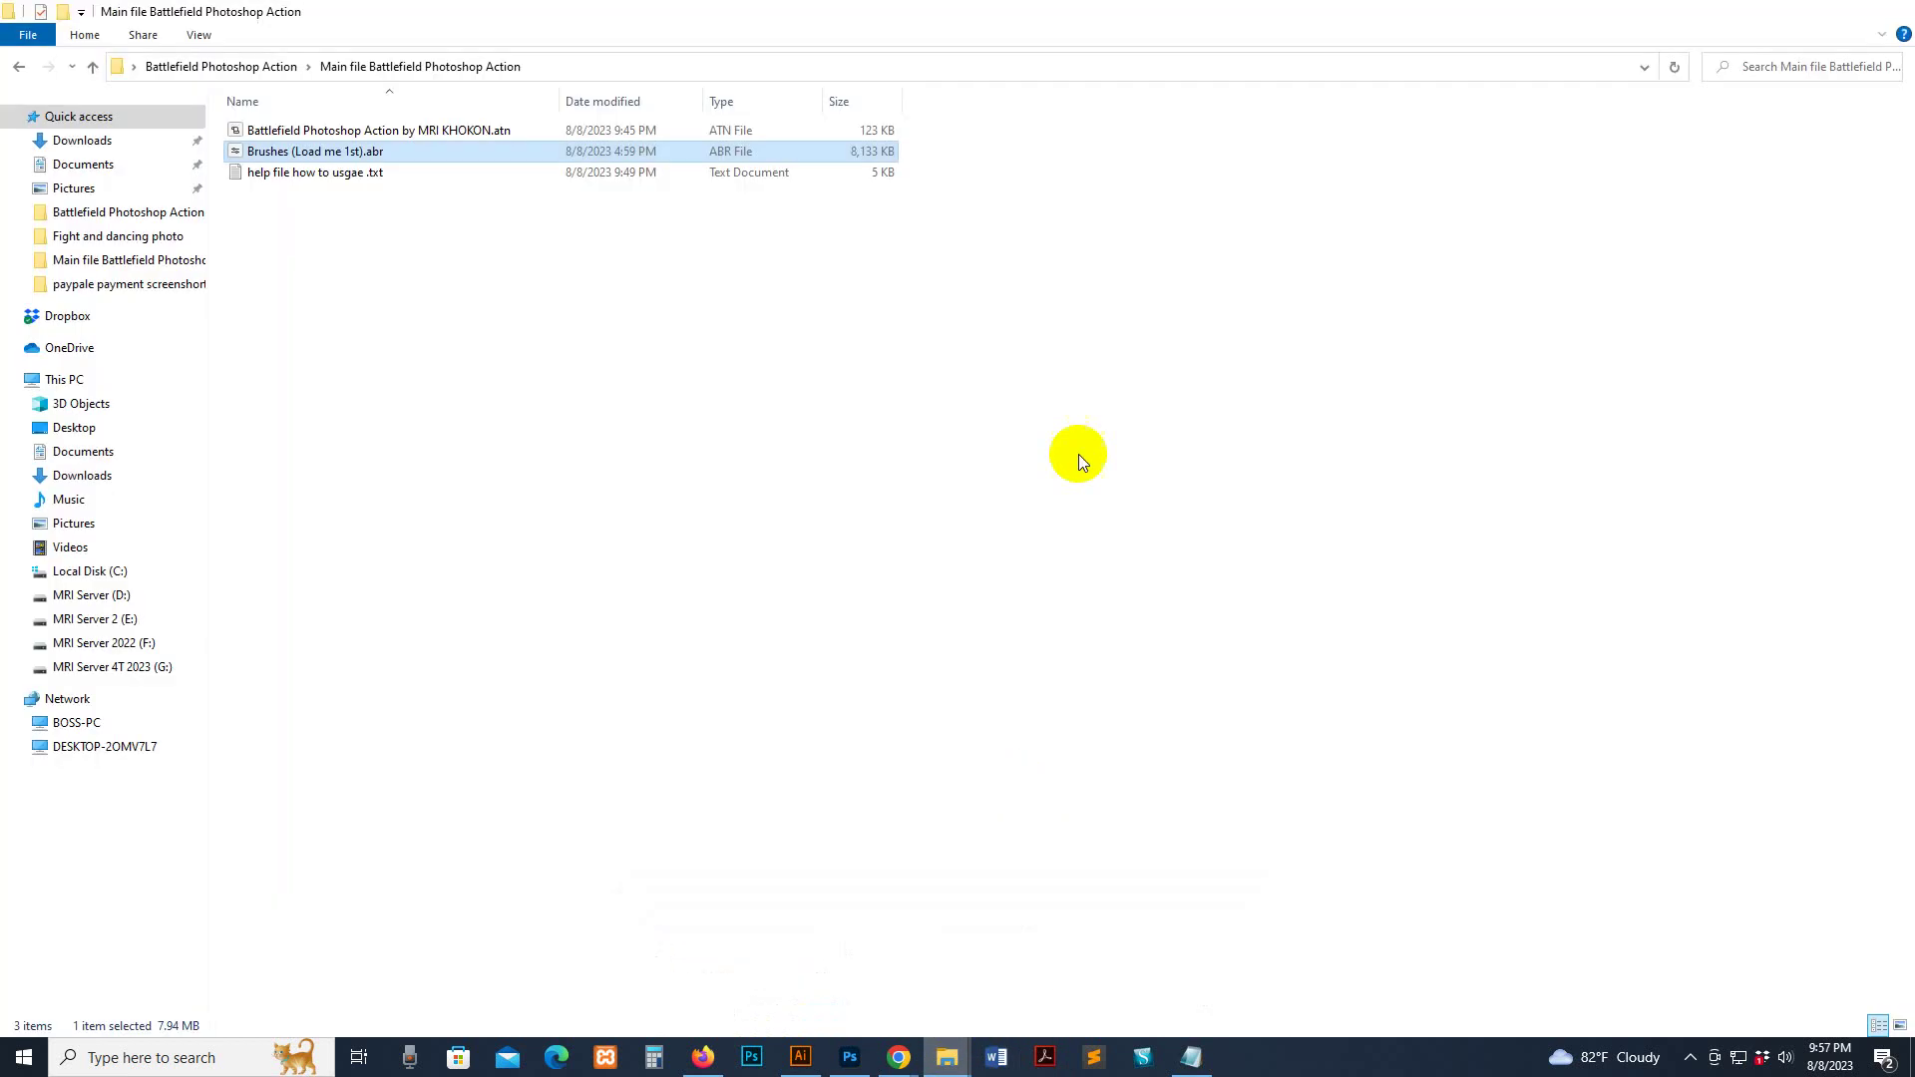
pyautogui.hotkey('alt', 'Left')
pyautogui.click(1004, 440)
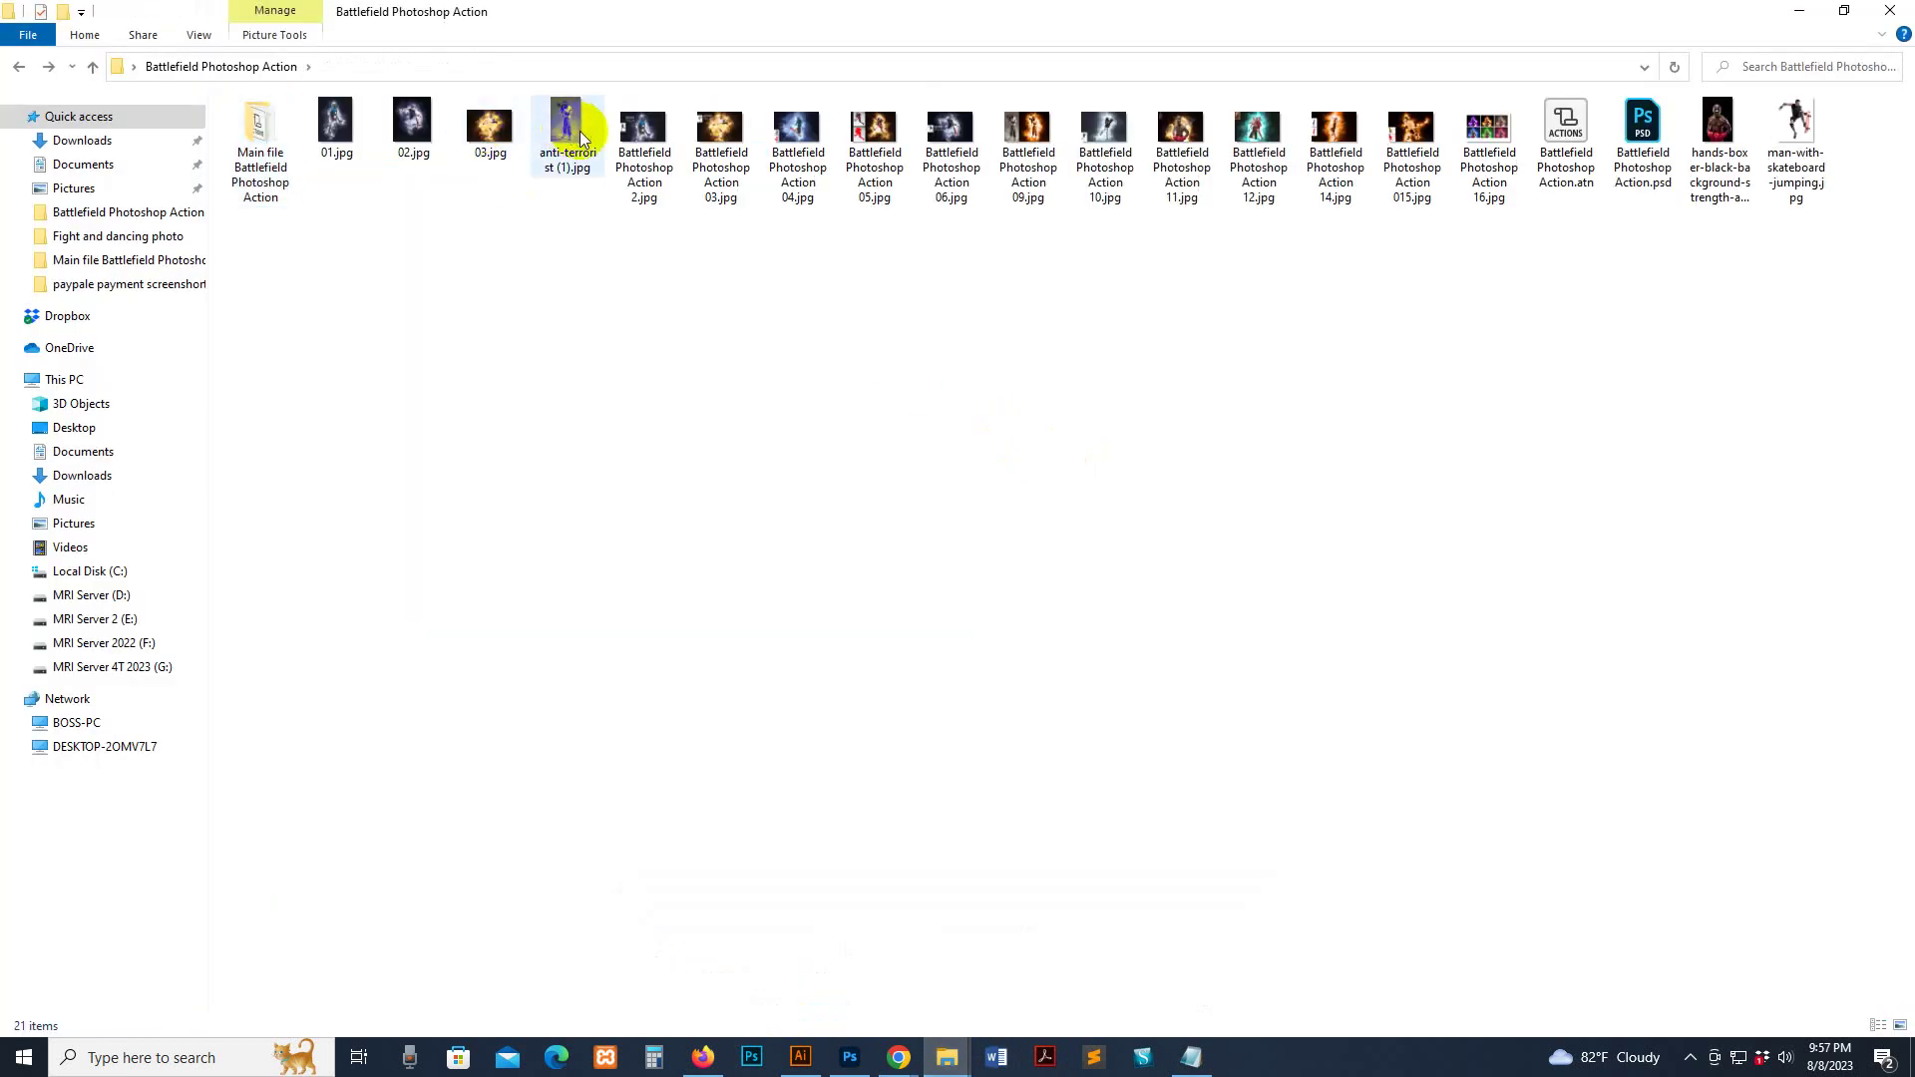
pyautogui.moveTo(1718, 125); pyautogui.dragTo(1057, 170)
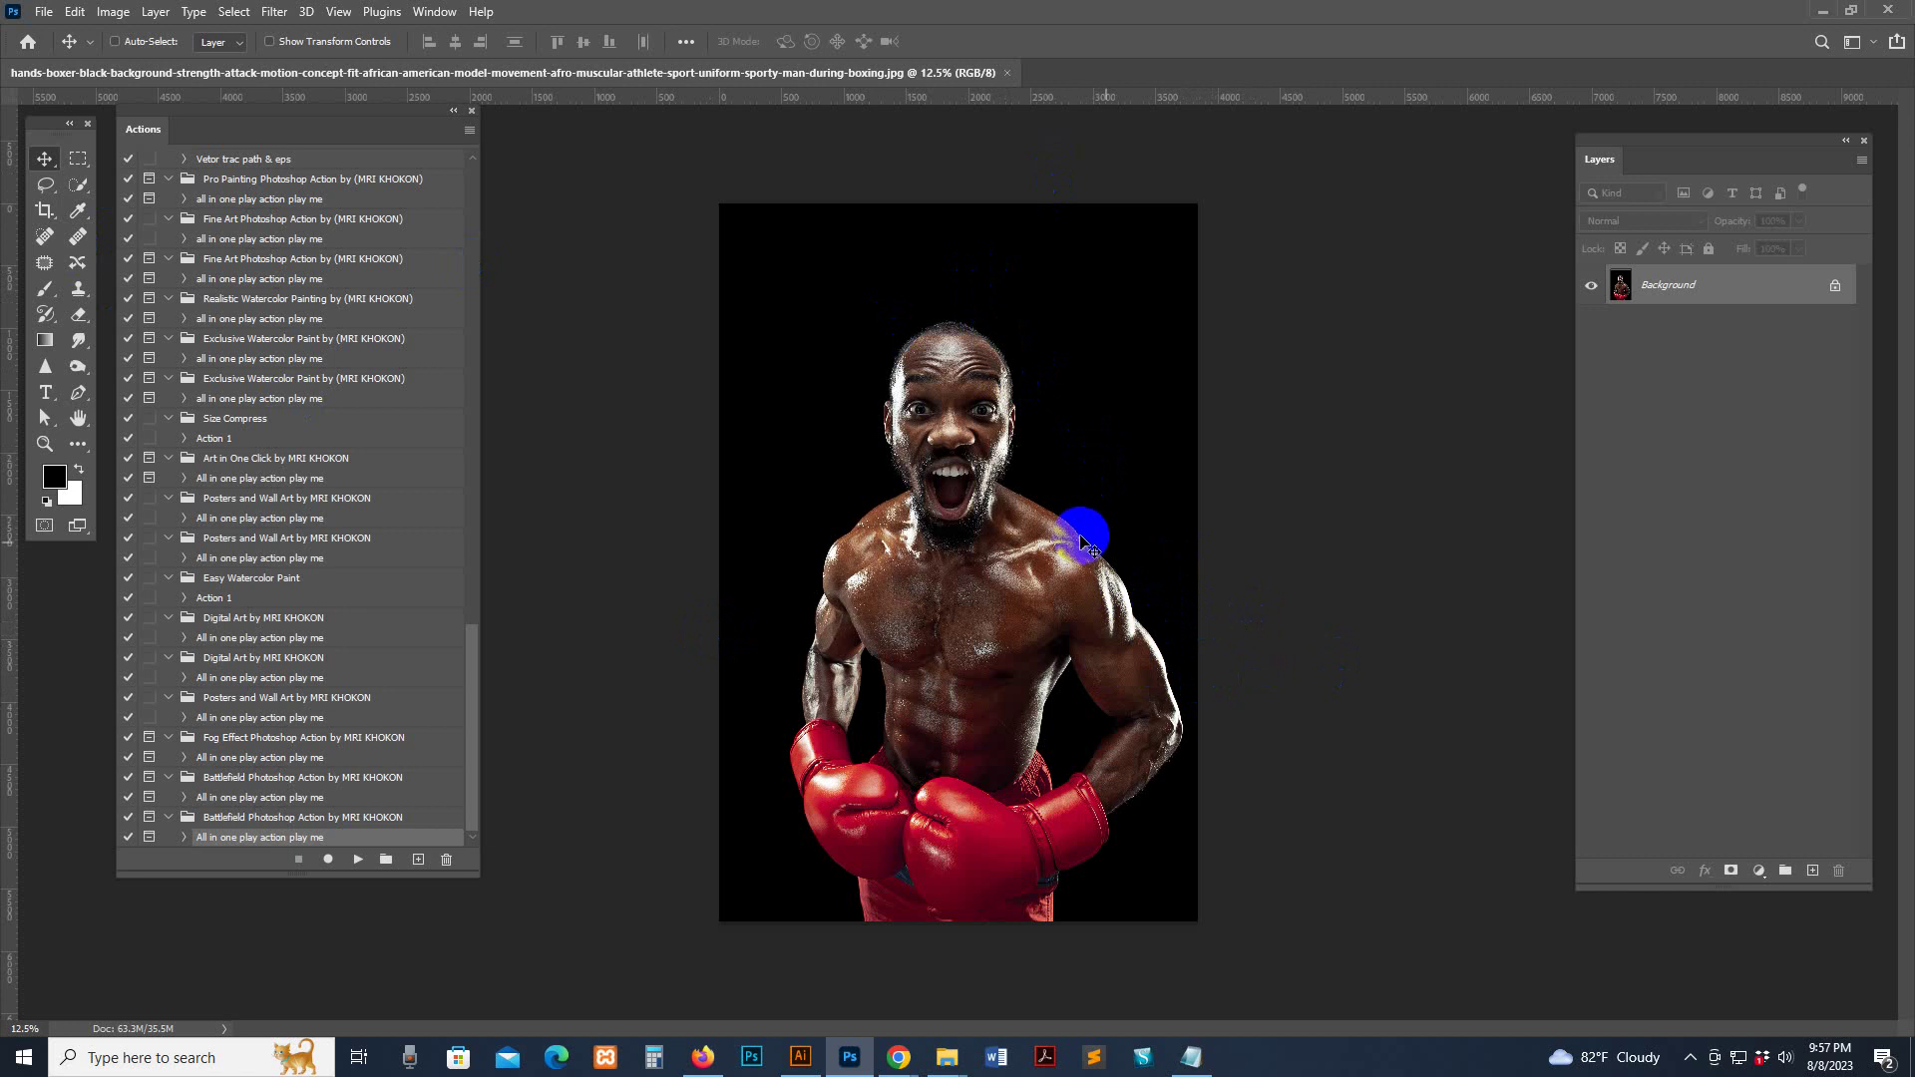
# Activate the Crop tool on the boxer photo
pyautogui.click(45, 212)
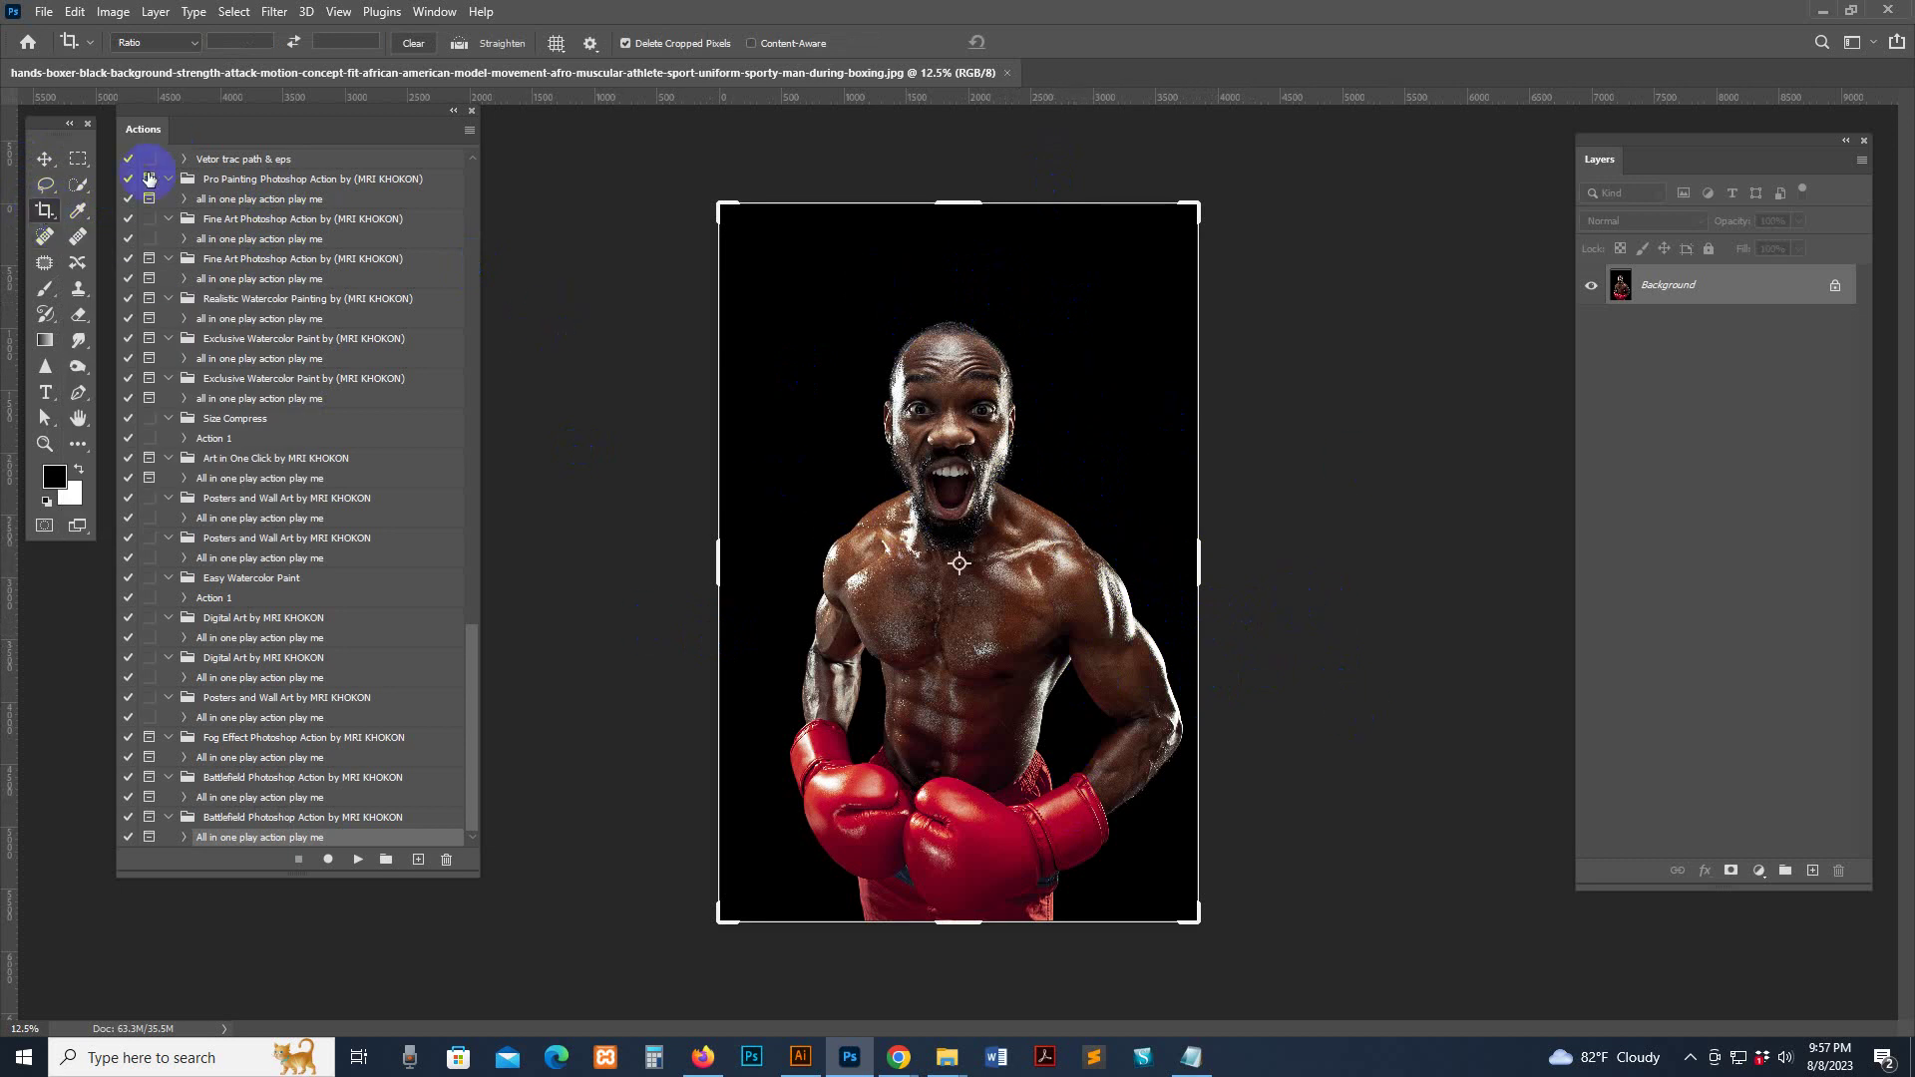
pyautogui.click(43, 158)
pyautogui.click(46, 211)
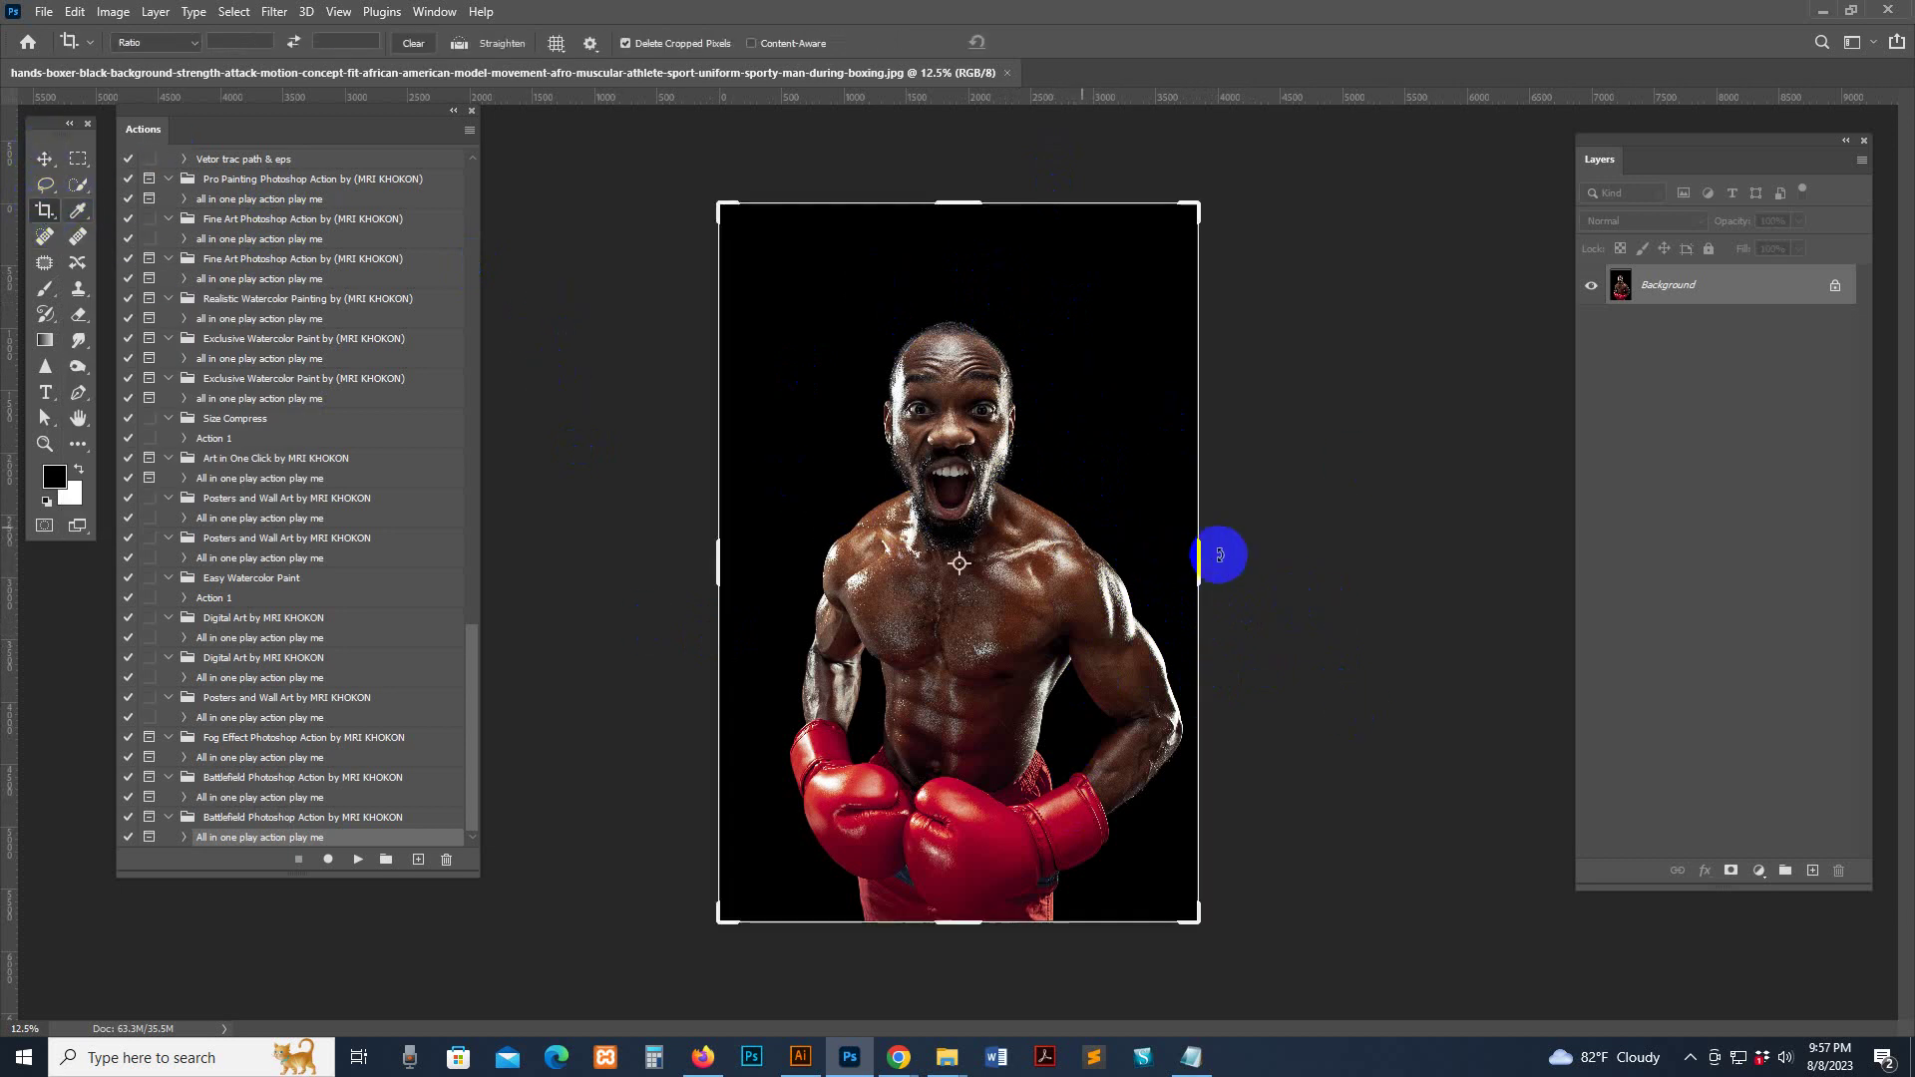
# Look at the boxer sample result Battlefield Photoshop Action 11.jpg in the Battlefield Photoshop Action folder and close it
pyautogui.moveTo(954, 1059)
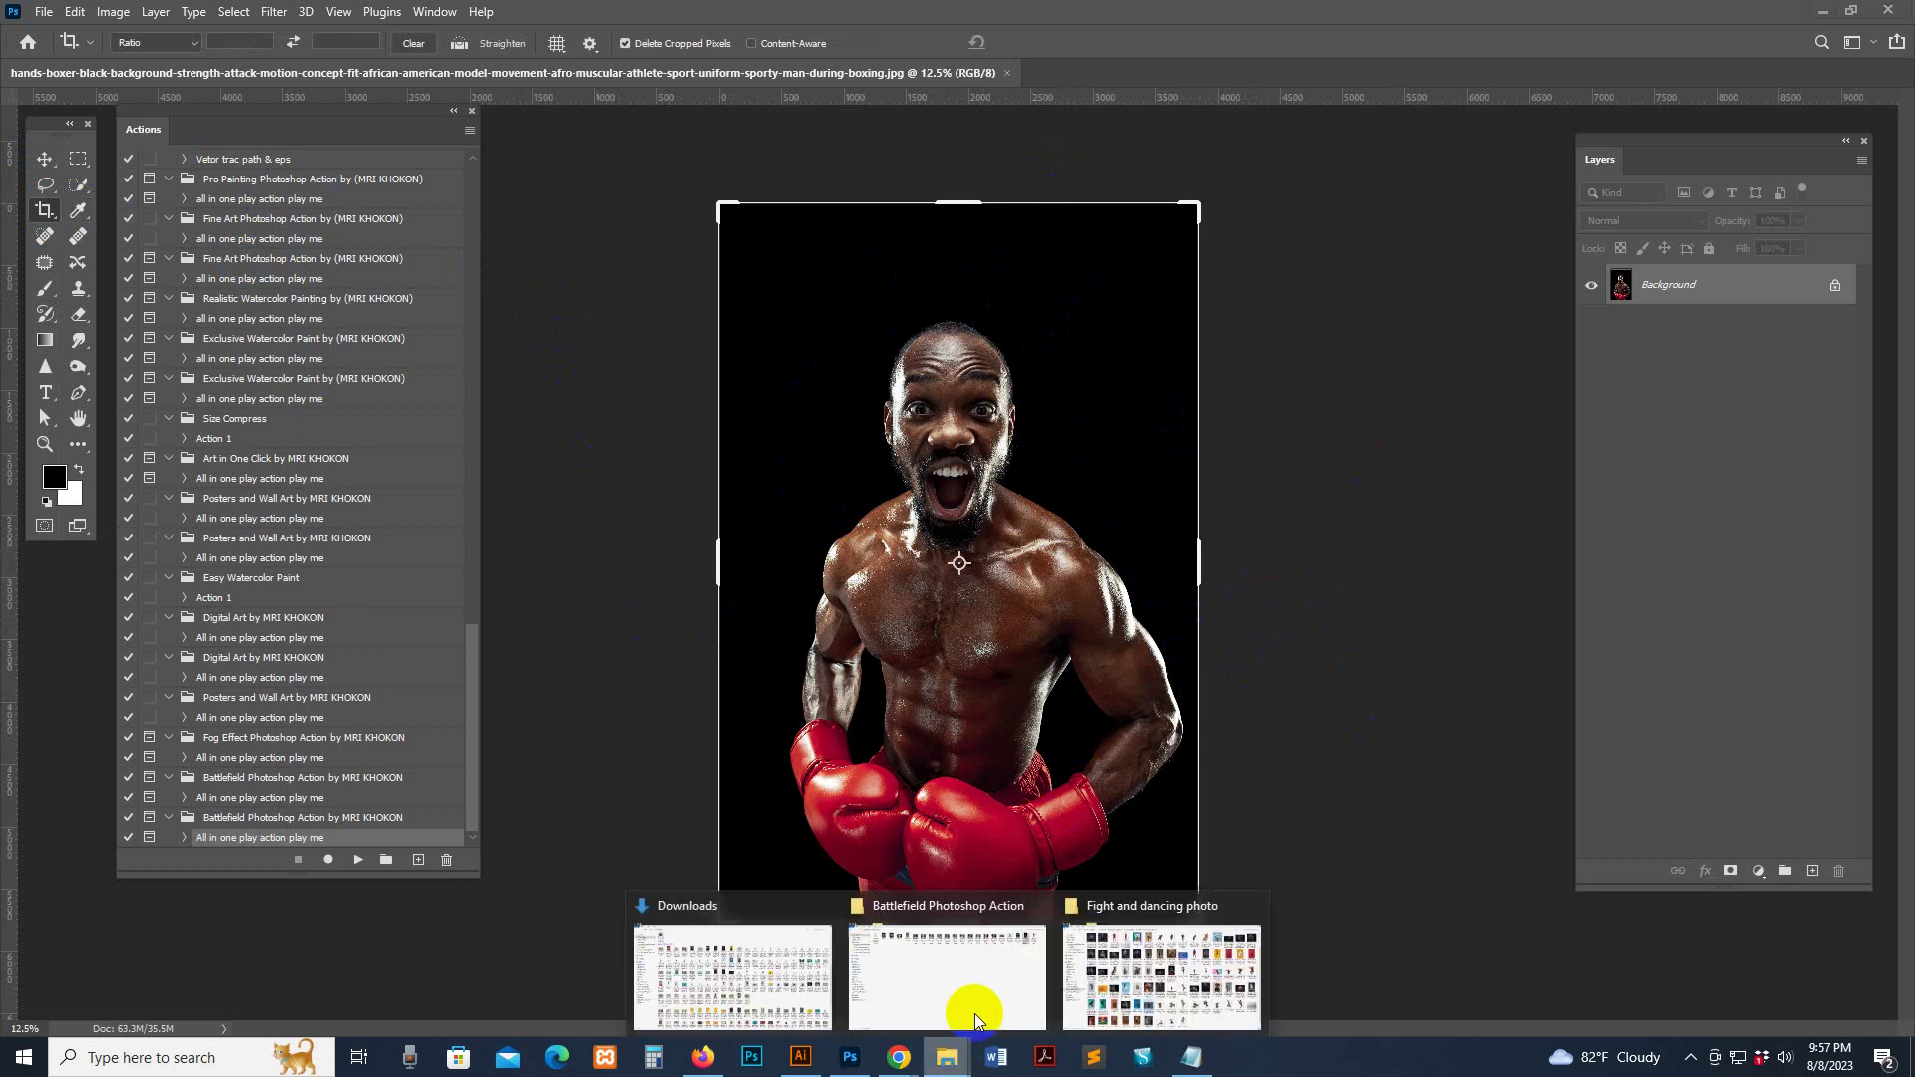
pyautogui.click(979, 974)
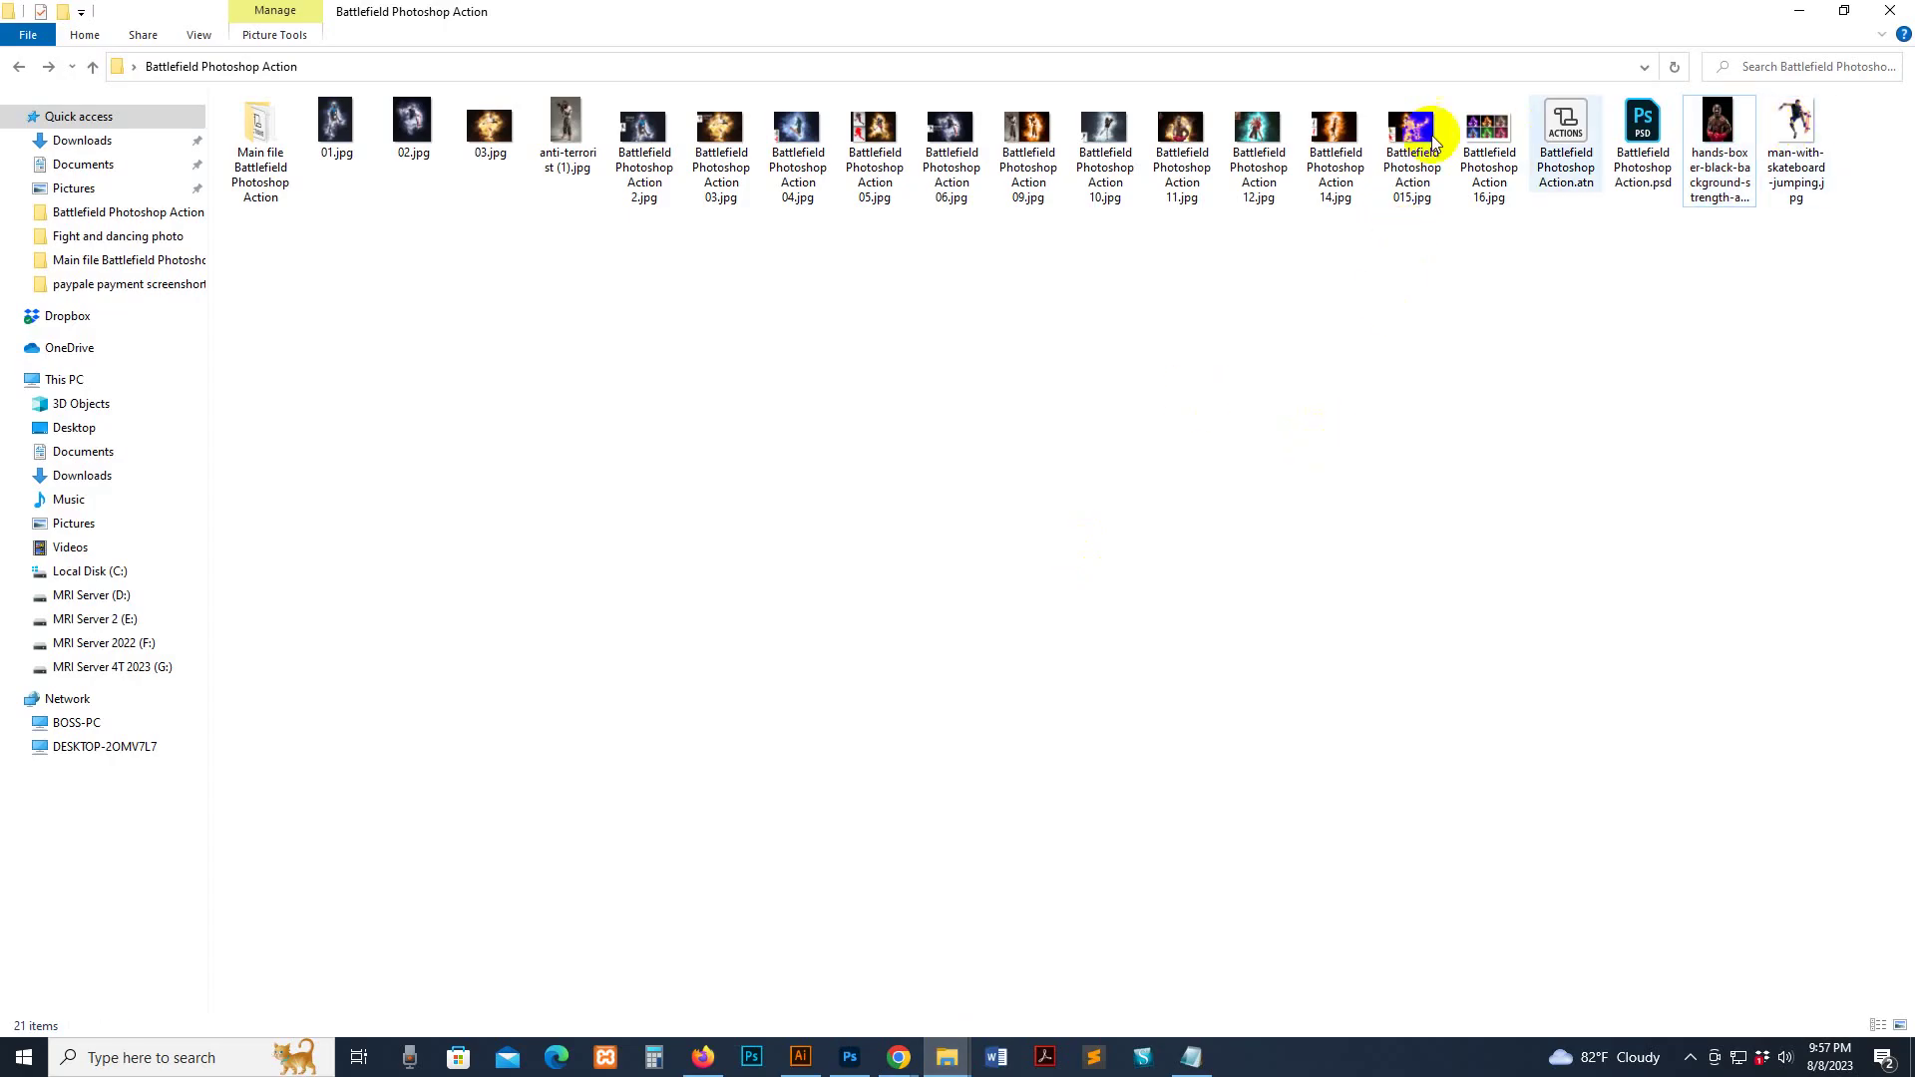
pyautogui.doubleClick(1156, 144)
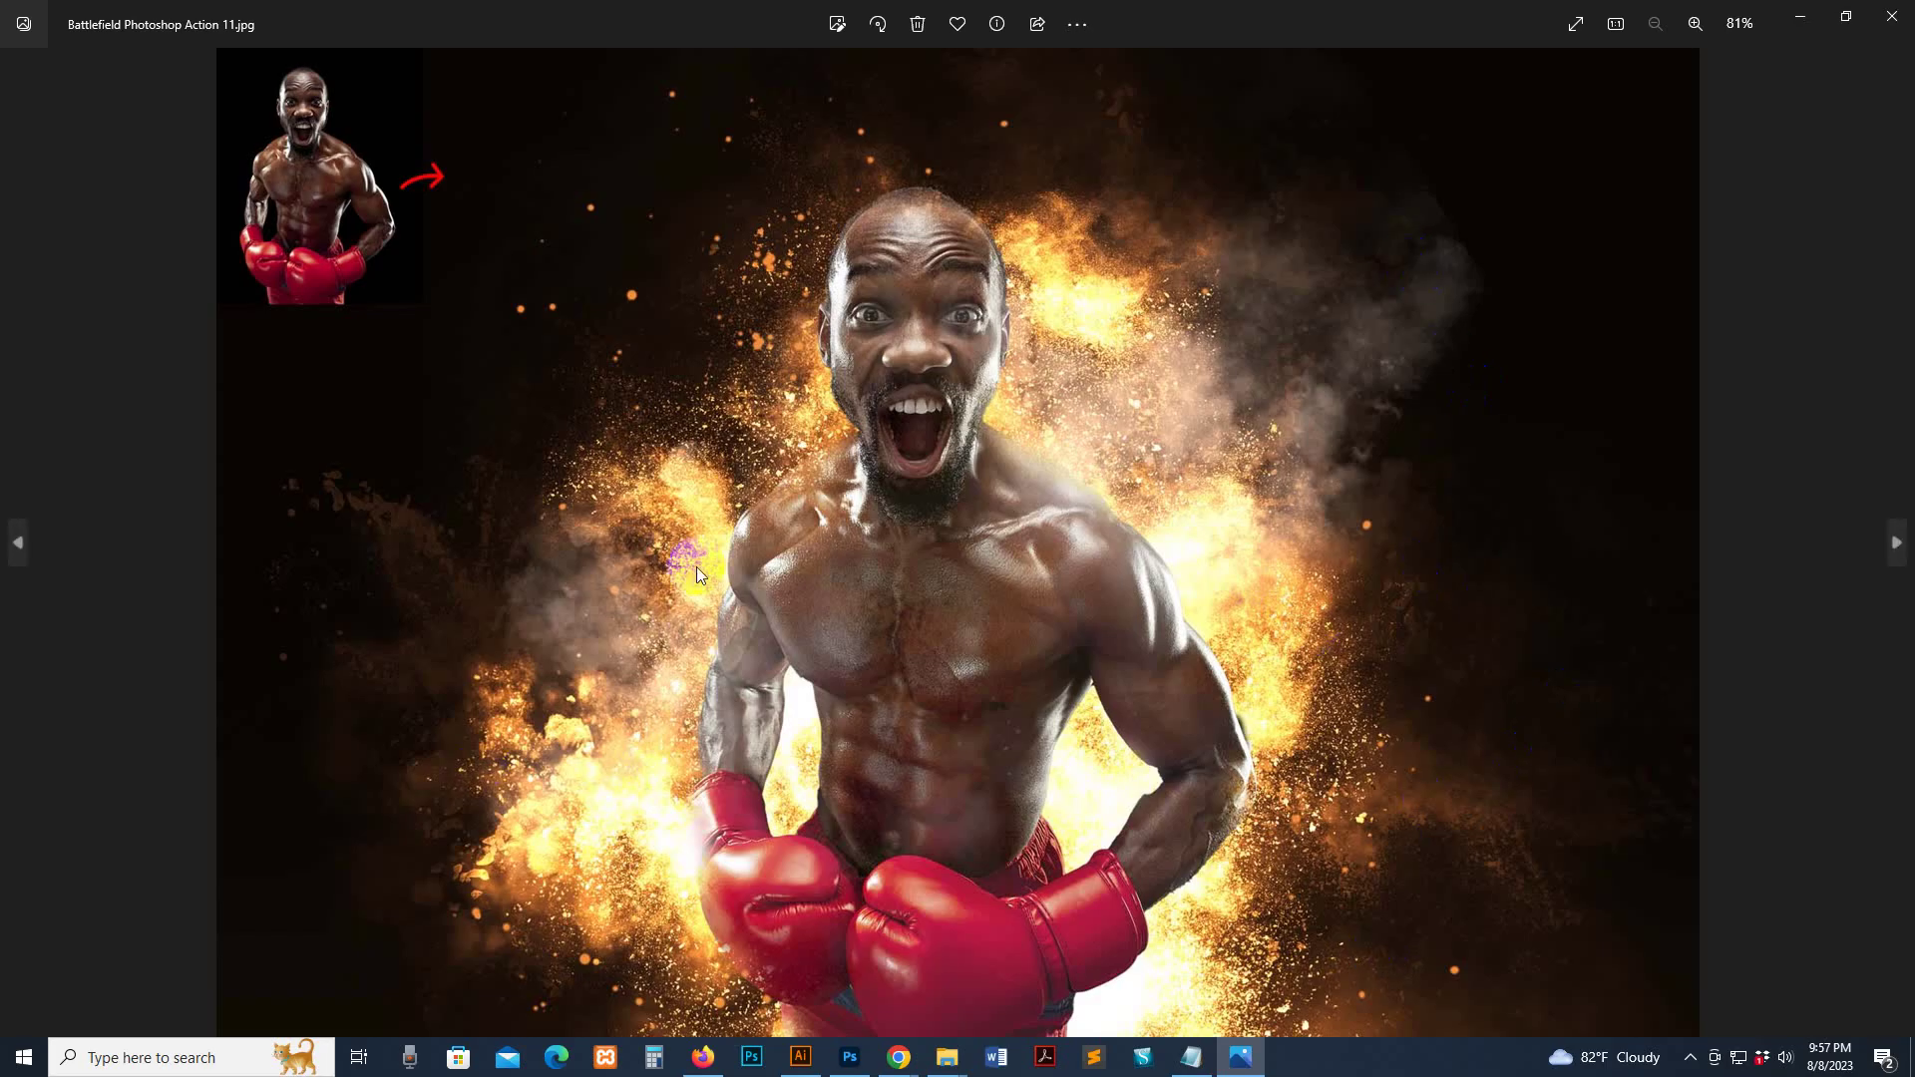
pyautogui.click(1892, 17)
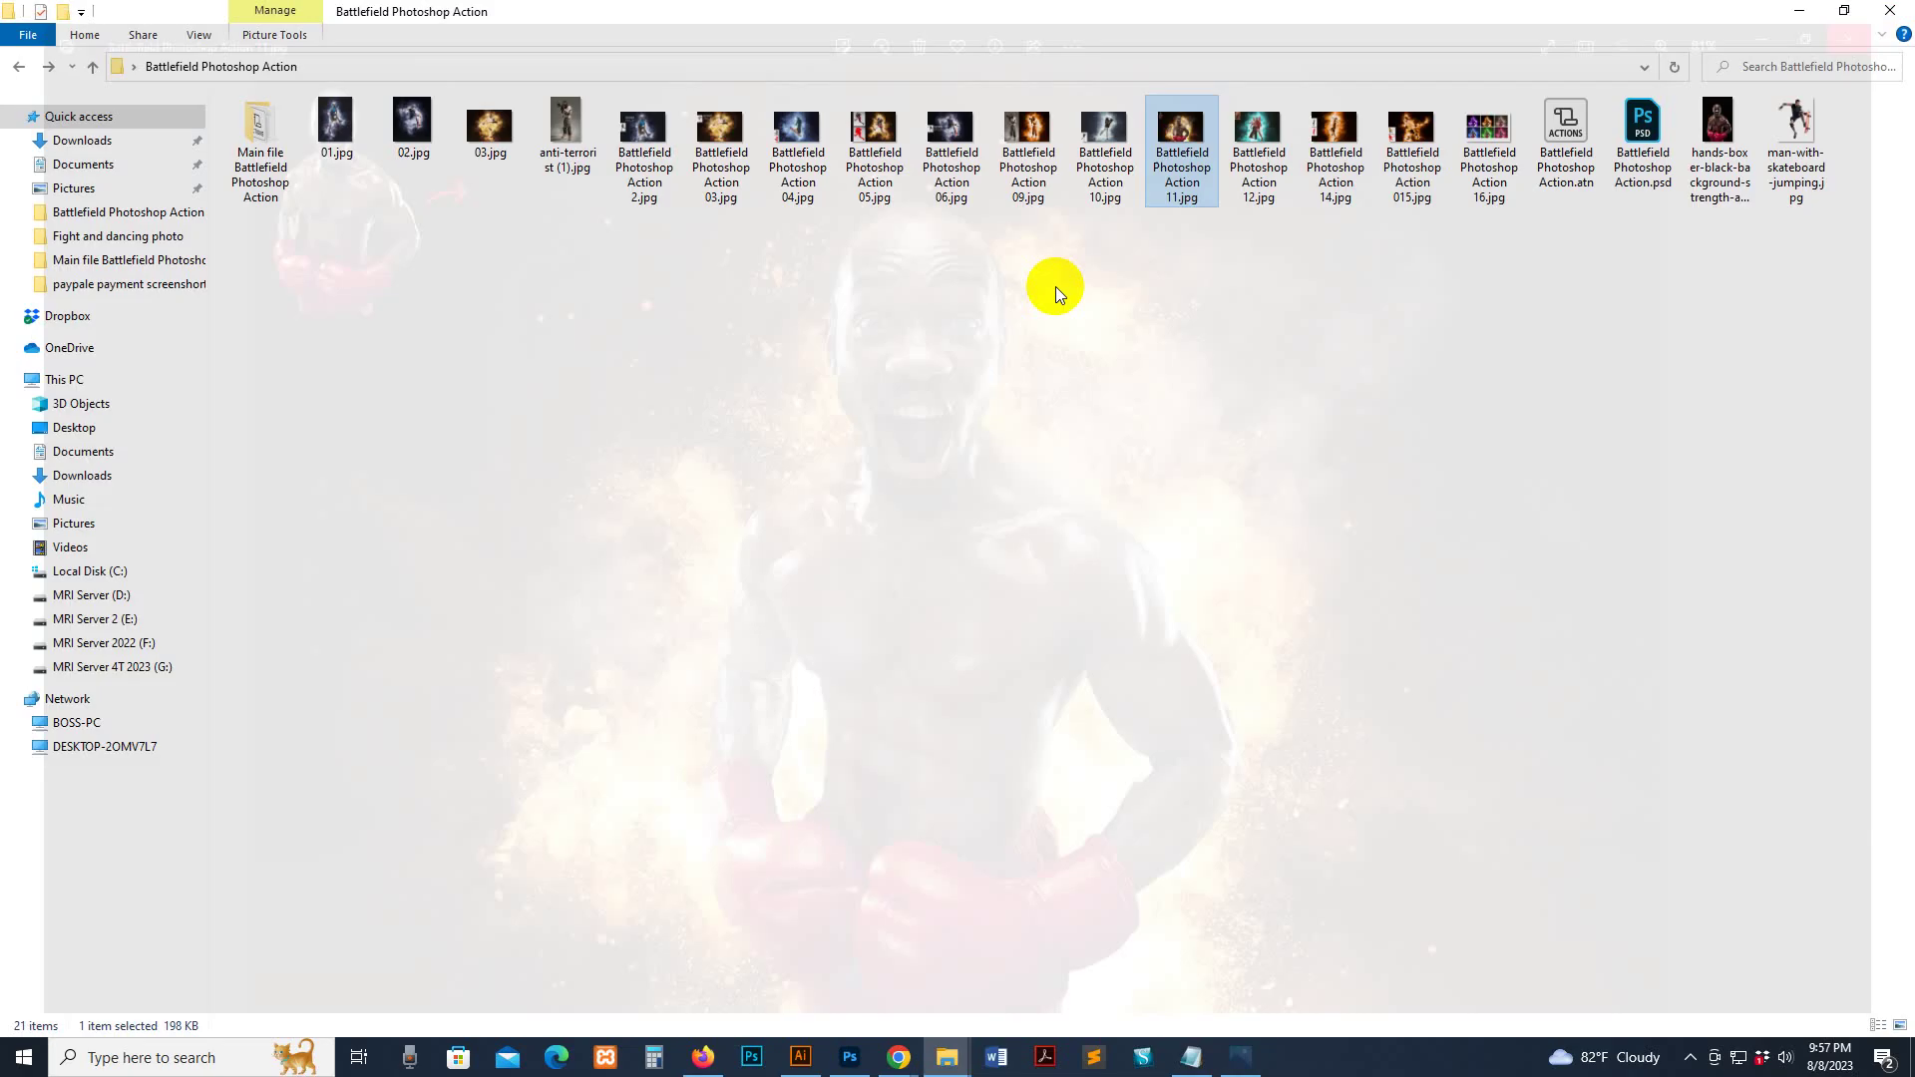
# Switch back to Photoshop and extend the boxer photo's canvas on both sides and above, to a height of about 6256 px
pyautogui.click(849, 1056)
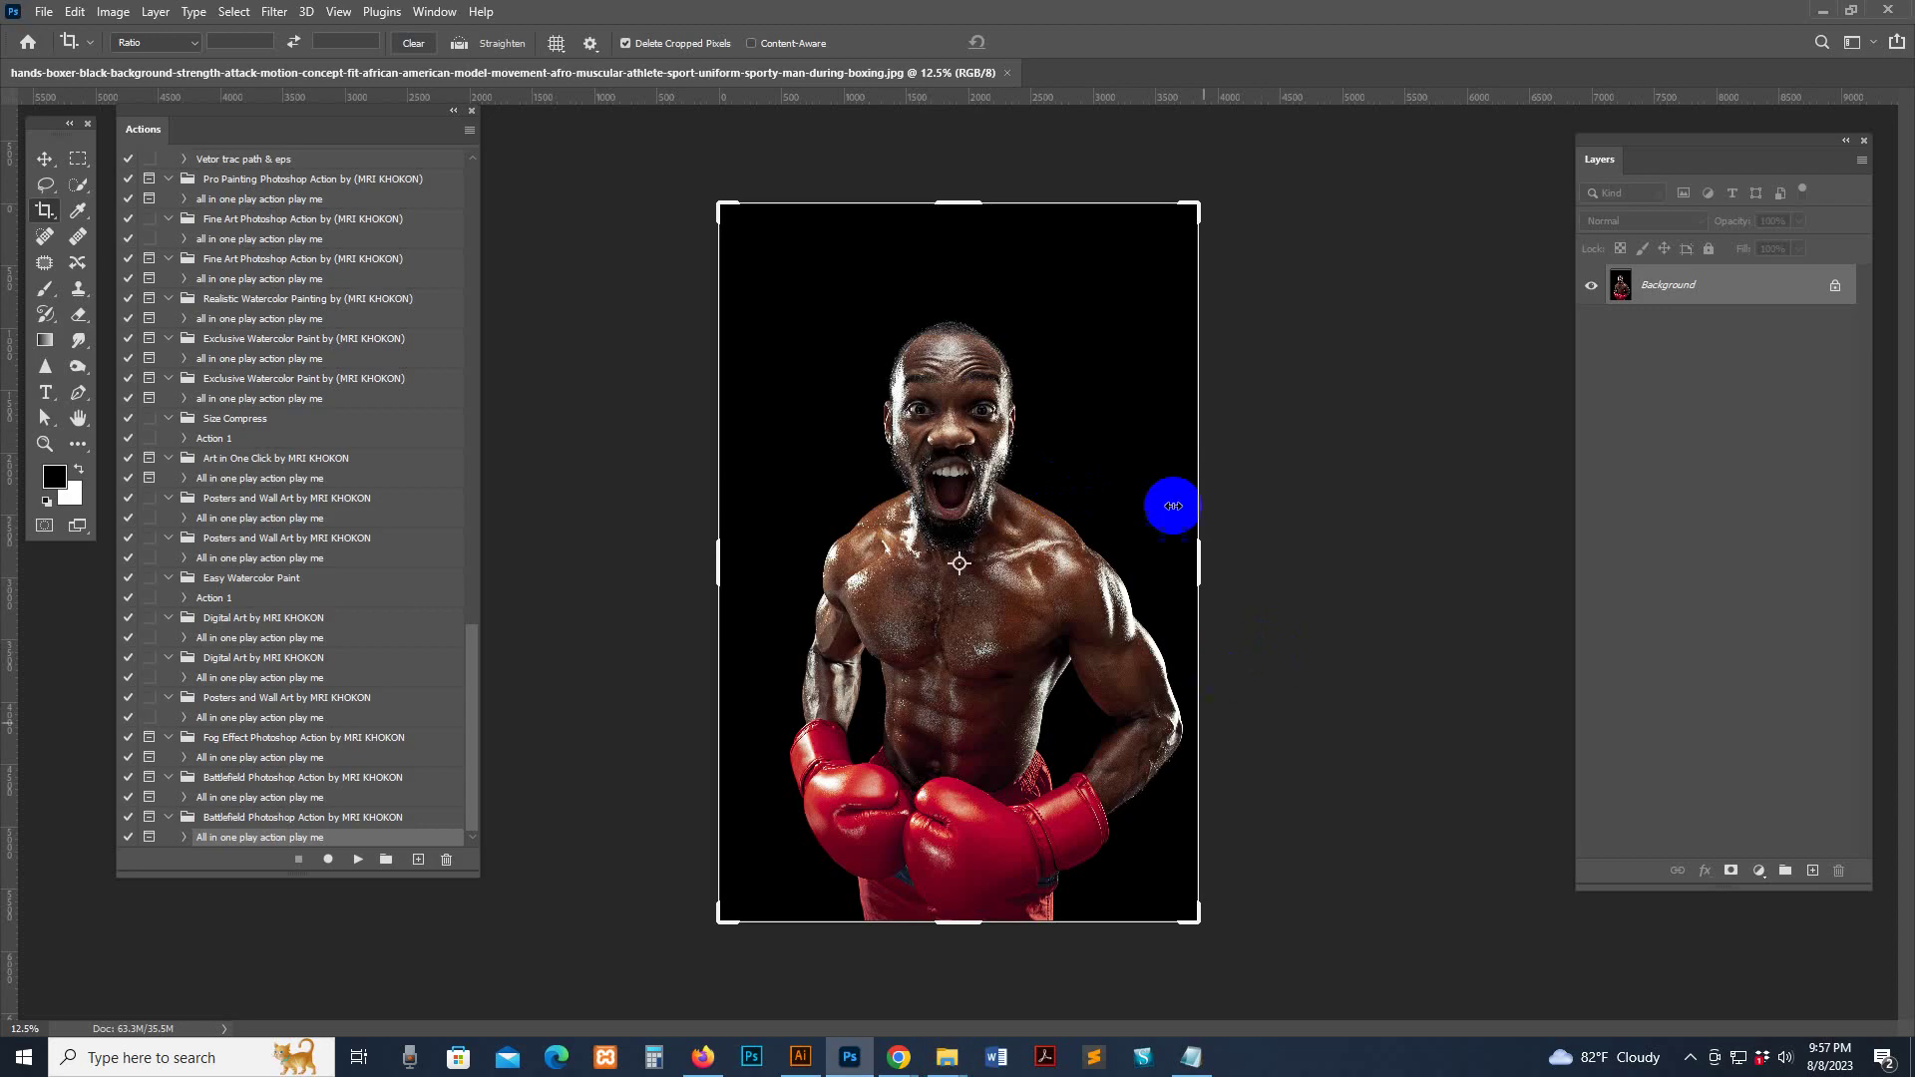
pyautogui.moveTo(1206, 564); pyautogui.dragTo(1307, 562)
pyautogui.moveTo(596, 570); pyautogui.dragTo(496, 559)
pyautogui.moveTo(956, 199); pyautogui.dragTo(957, 171)
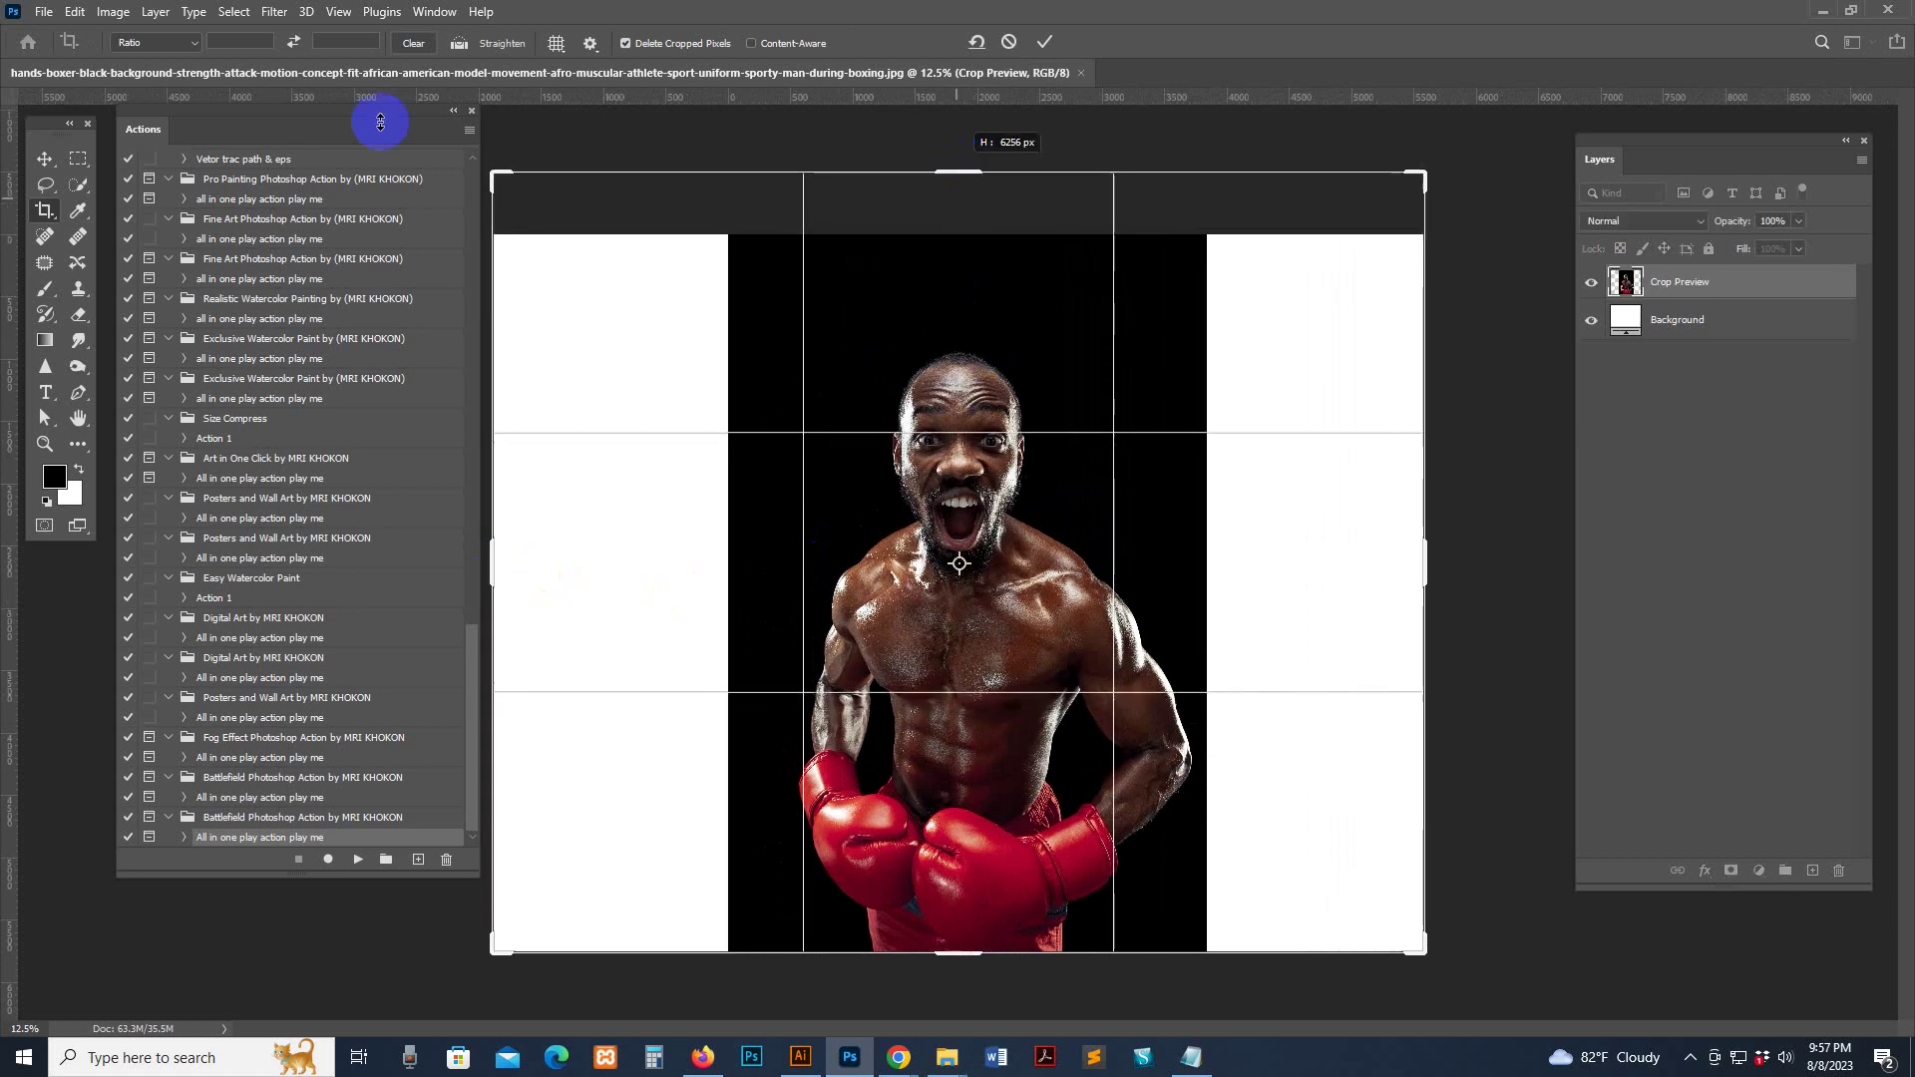
pyautogui.click(44, 160)
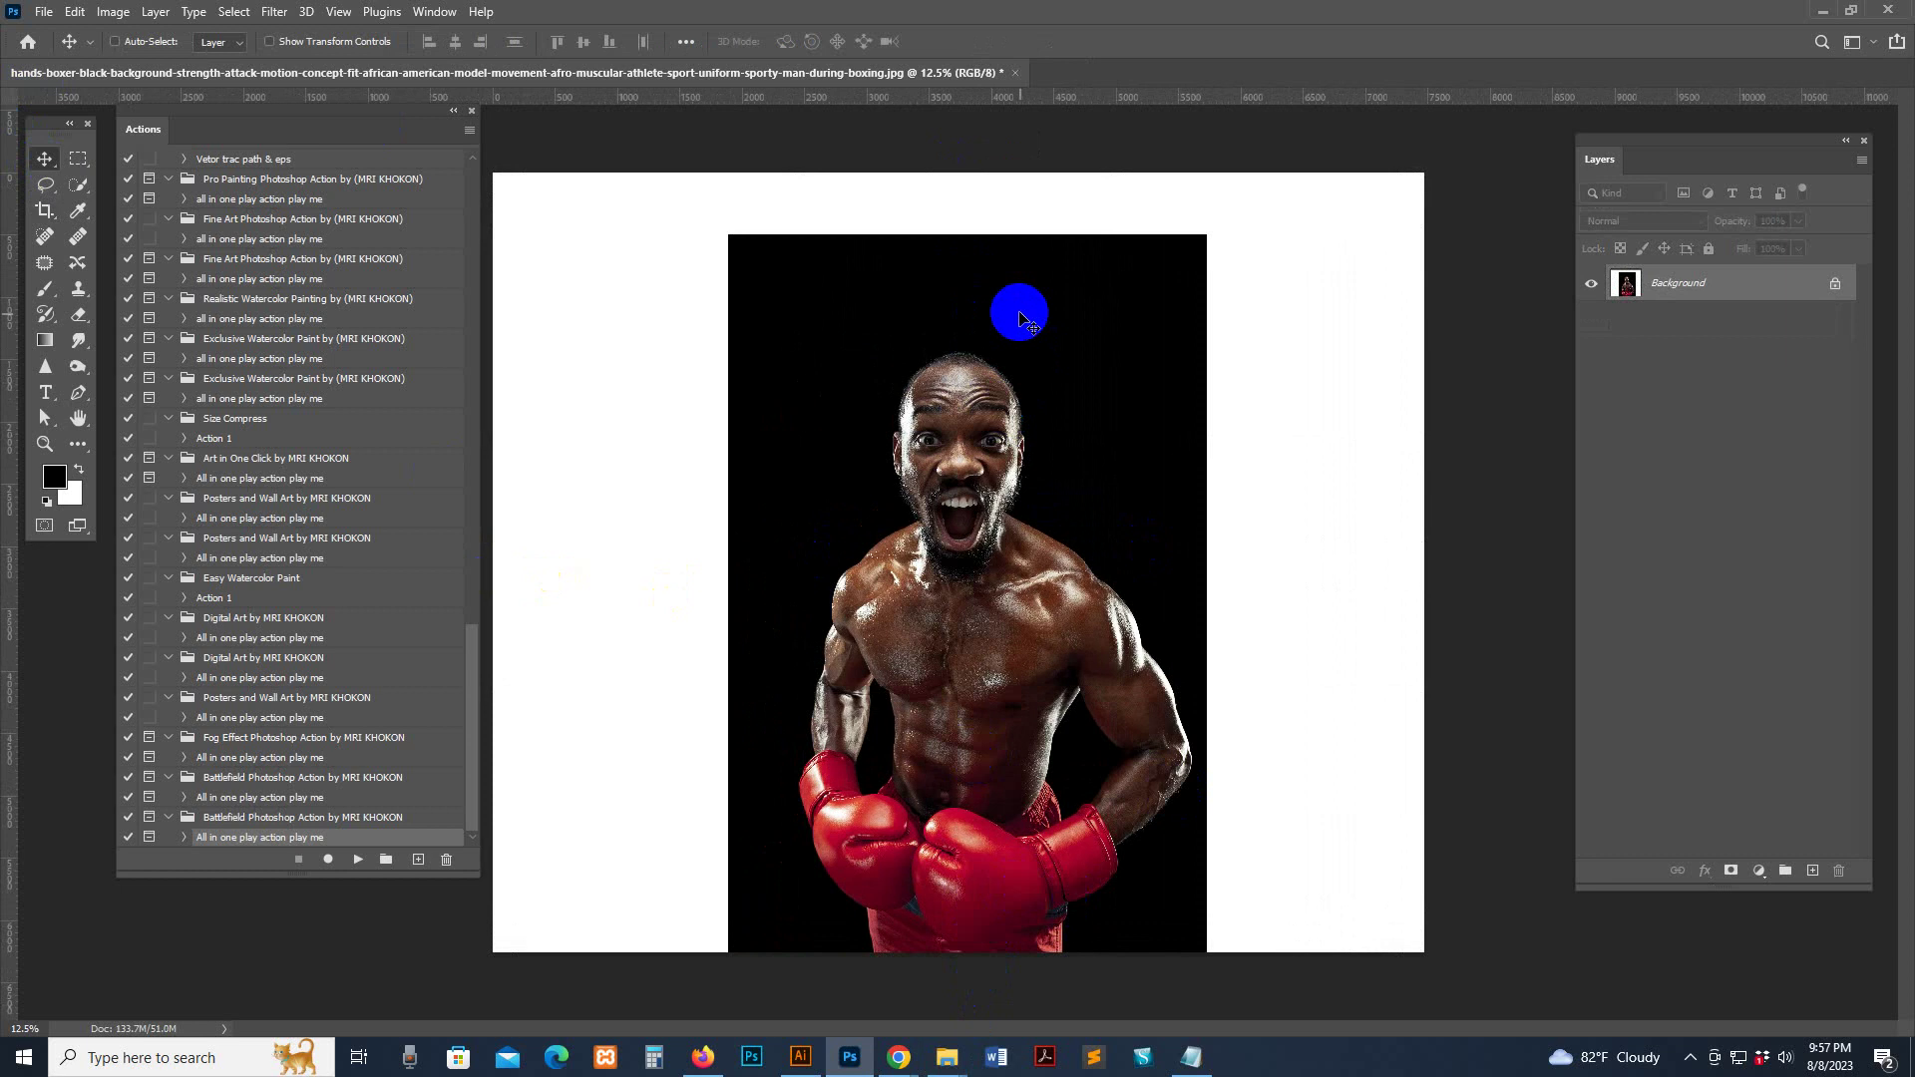
# Activate the Move tool and place the Layers panel right beside the canvas
pyautogui.click(45, 159)
pyautogui.moveTo(1598, 159); pyautogui.dragTo(1453, 138)
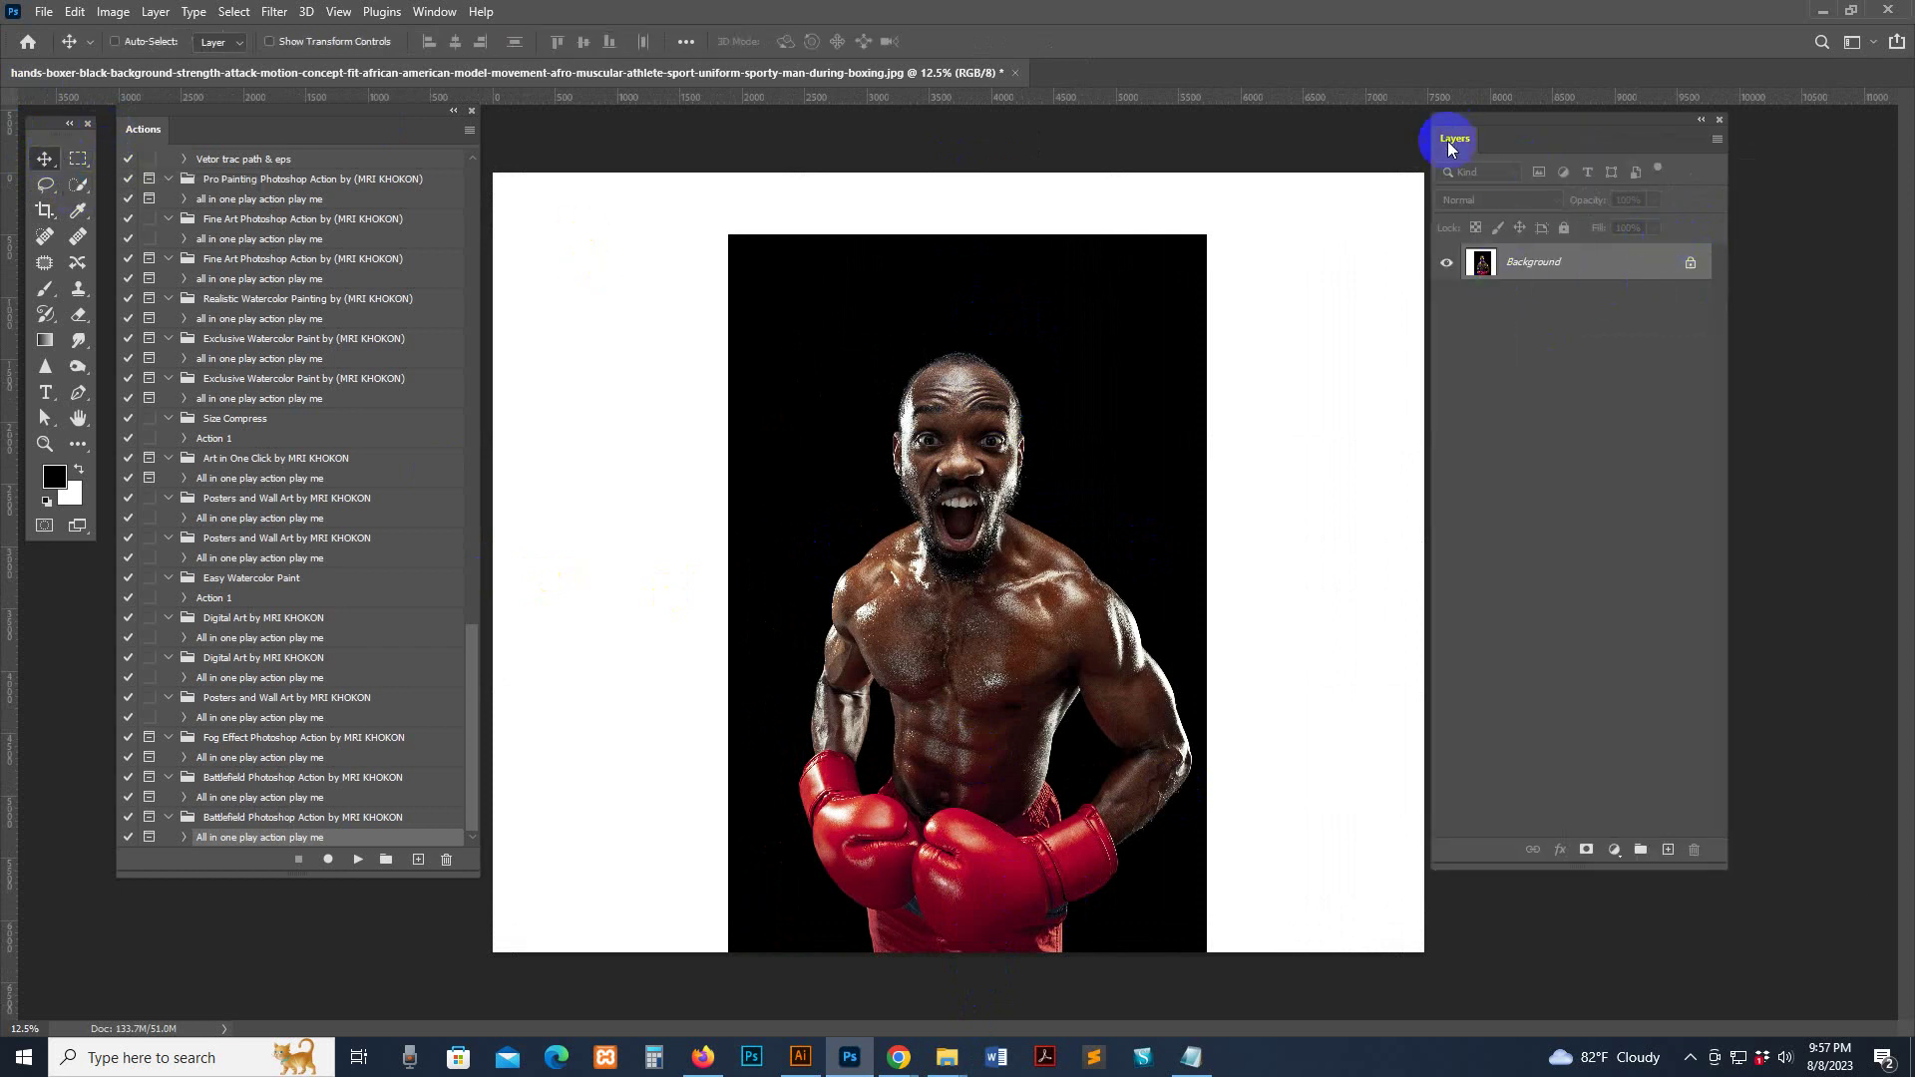
pyautogui.moveTo(1453, 147); pyautogui.dragTo(1467, 154)
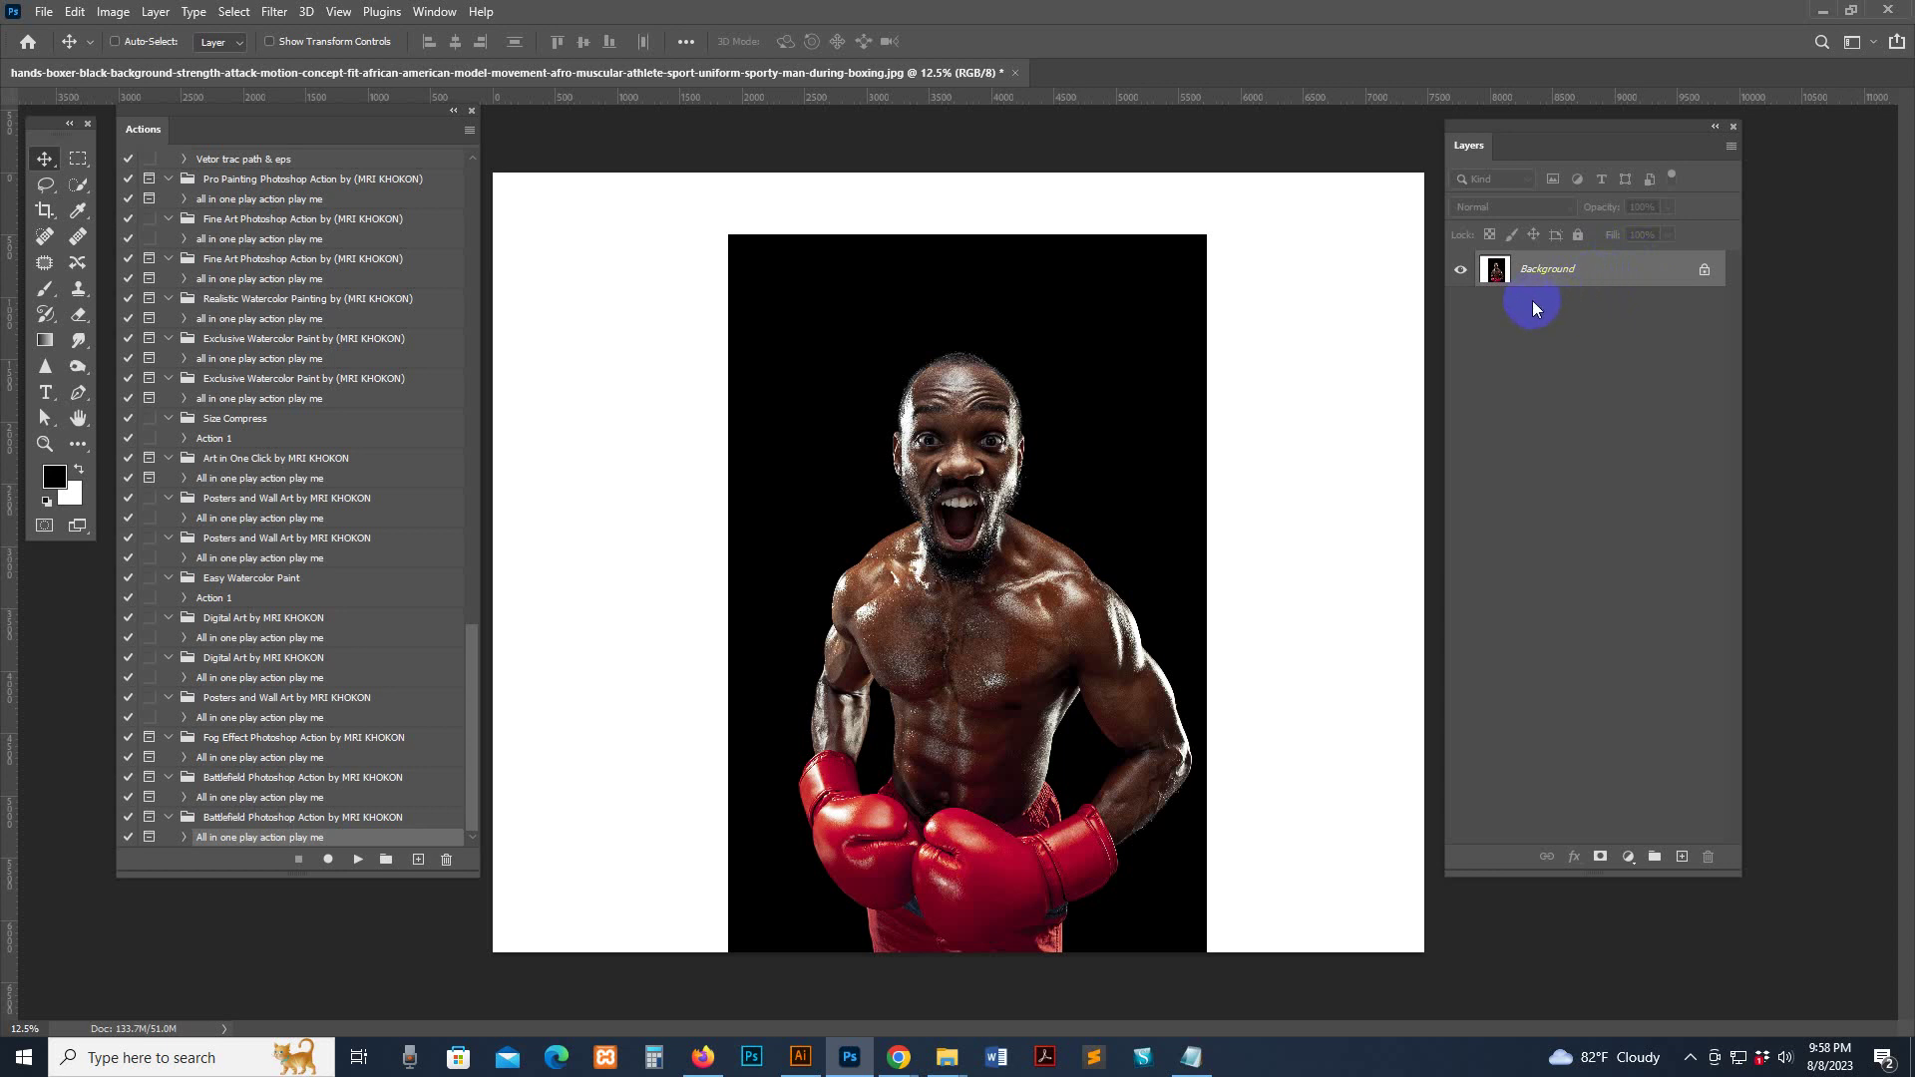
# Convert the locked Background into a normal layer named Layer 0, and flatten the image back to a Background
pyautogui.doubleClick(1622, 291)
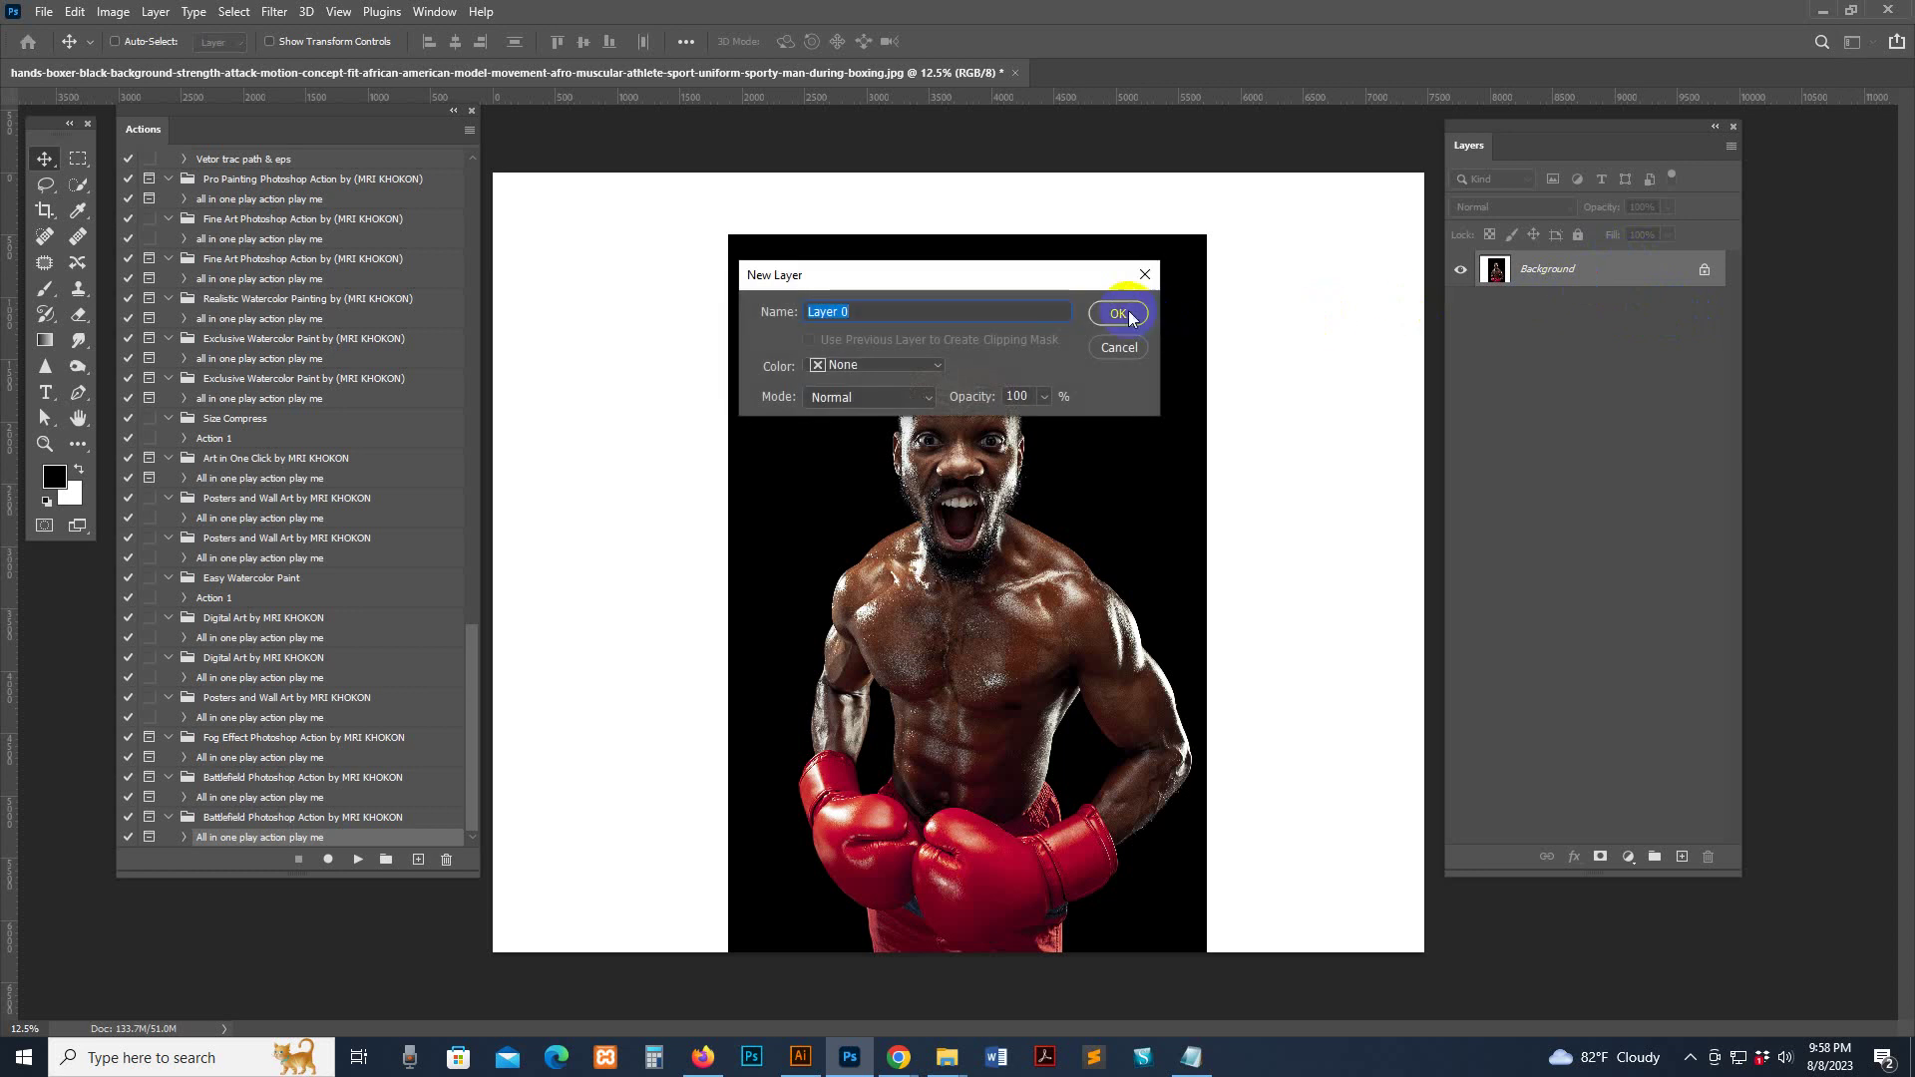
pyautogui.click(1115, 313)
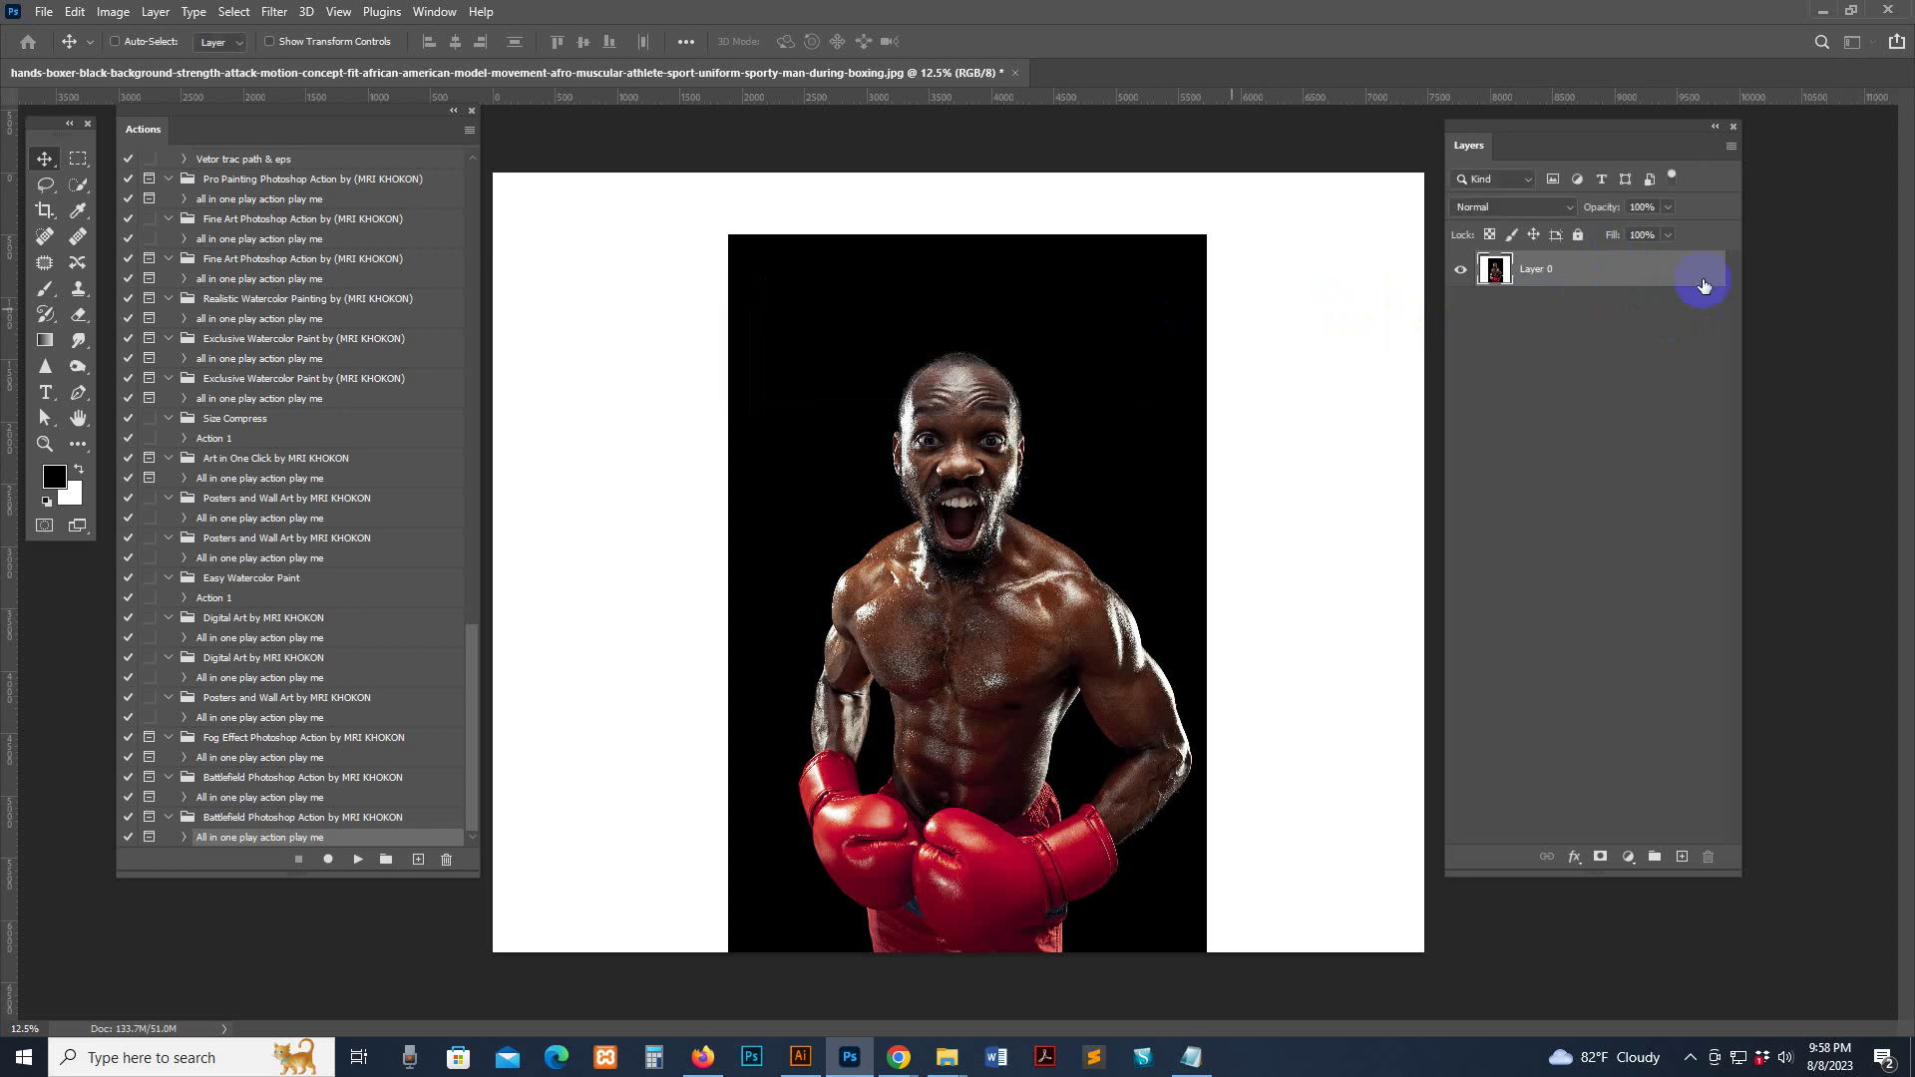
pyautogui.rightClick(1597, 277)
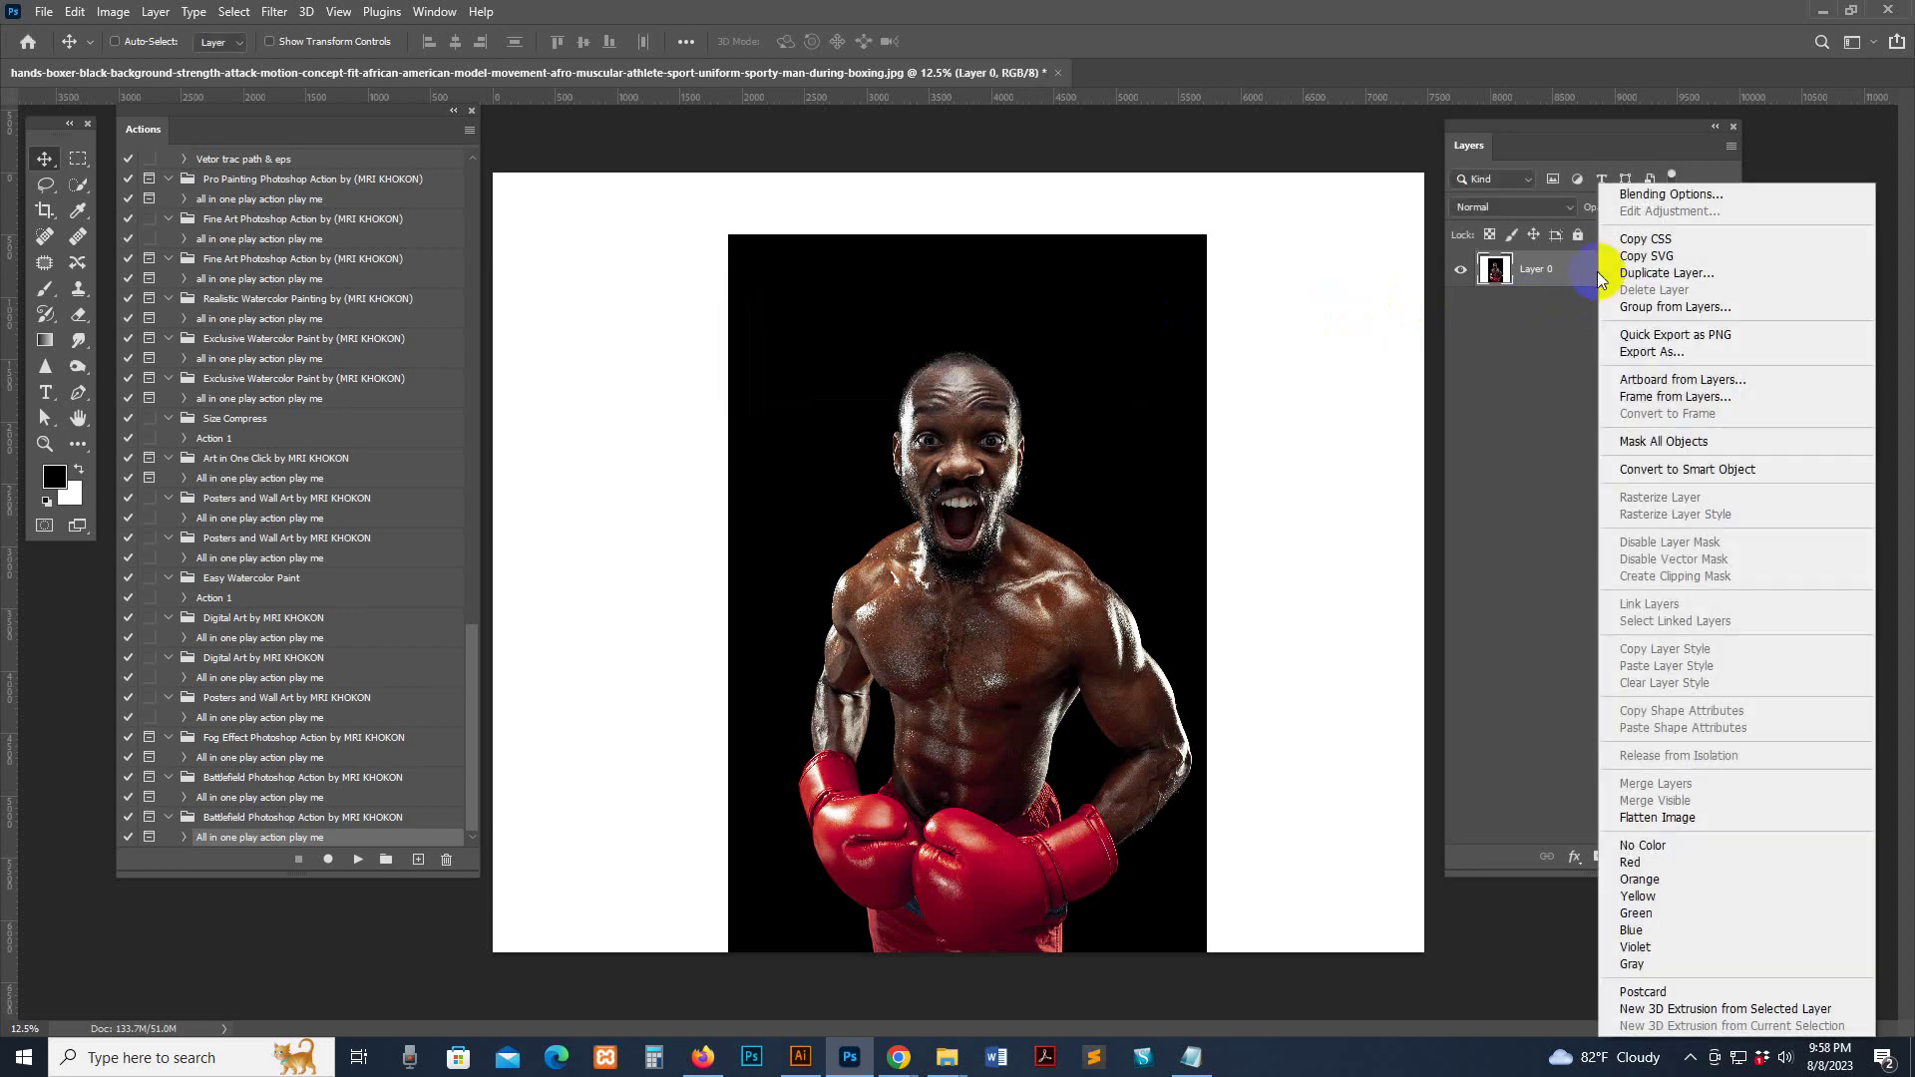
pyautogui.click(1698, 818)
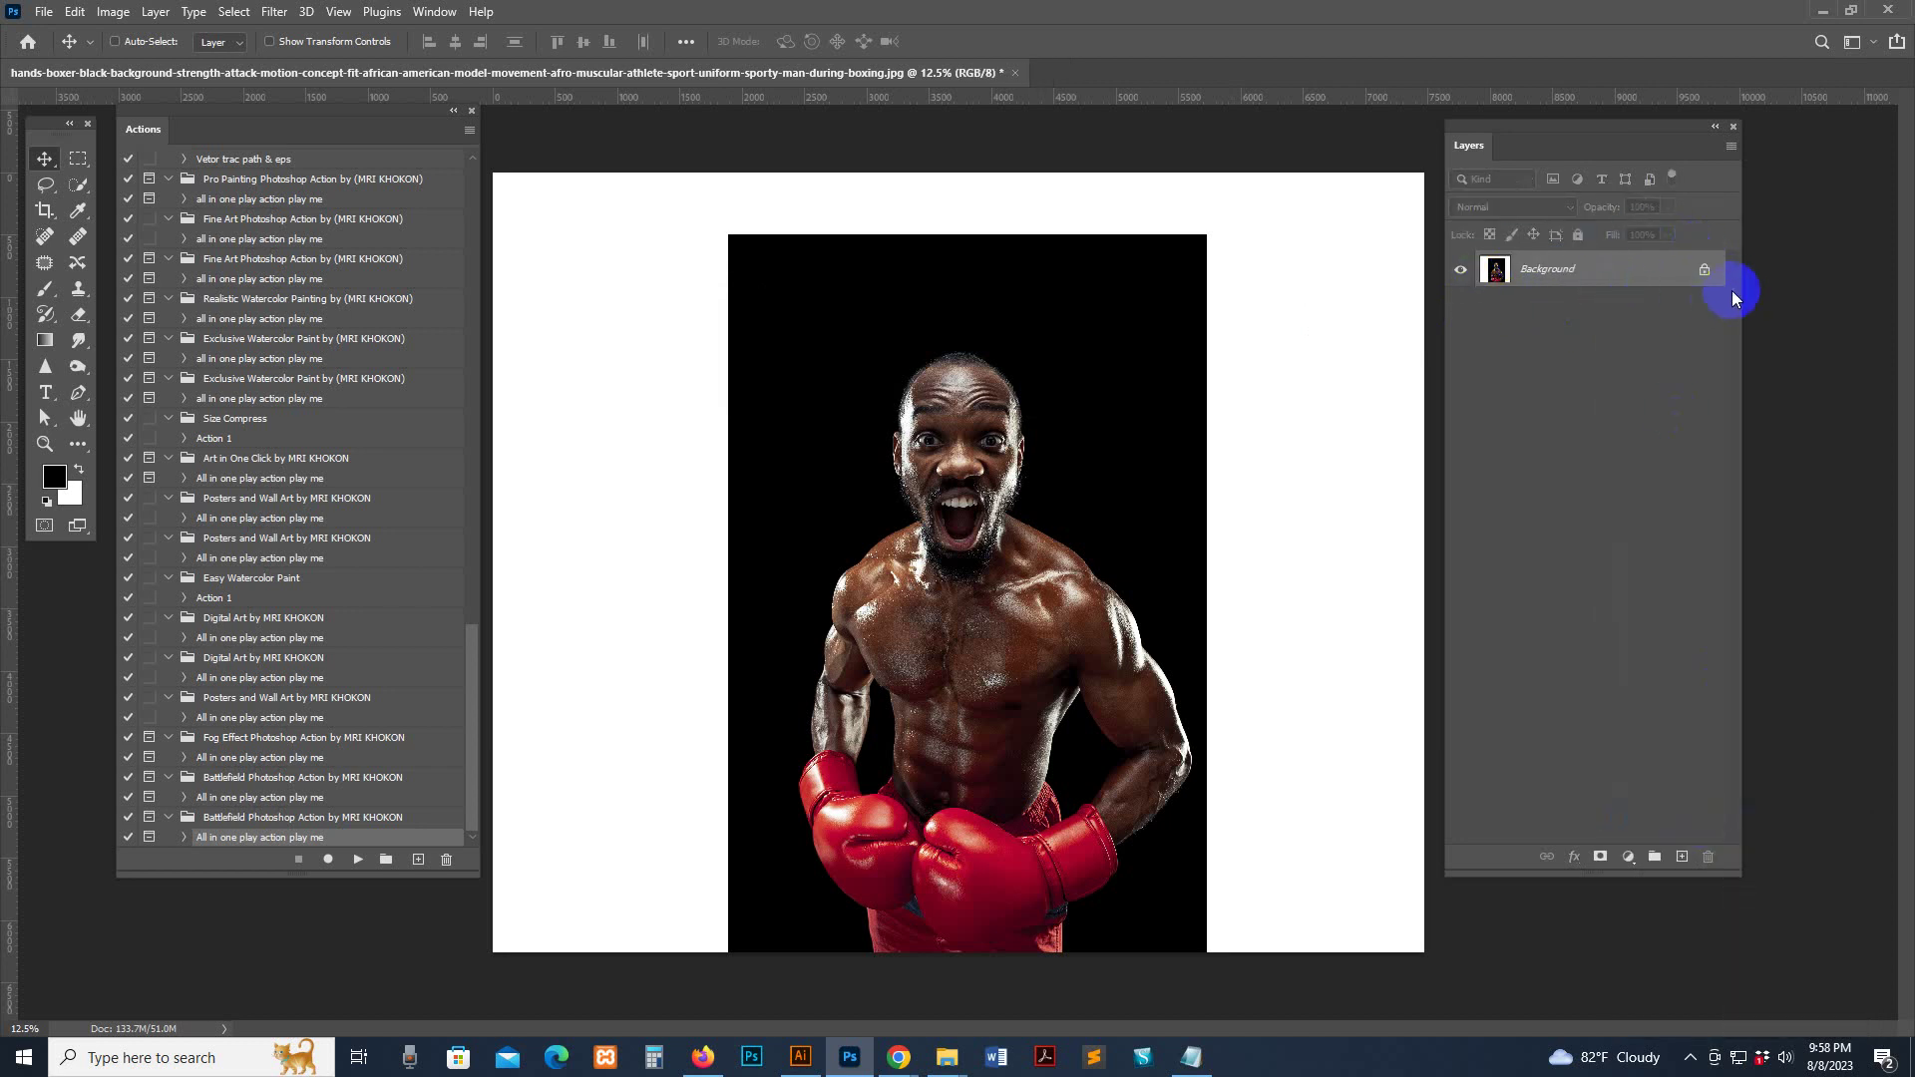
# Confirm the Layers panel options with default masks on fill layers and "copy" naming for copied layers enabled, and shift the Actions panel slightly
pyautogui.click(1731, 145)
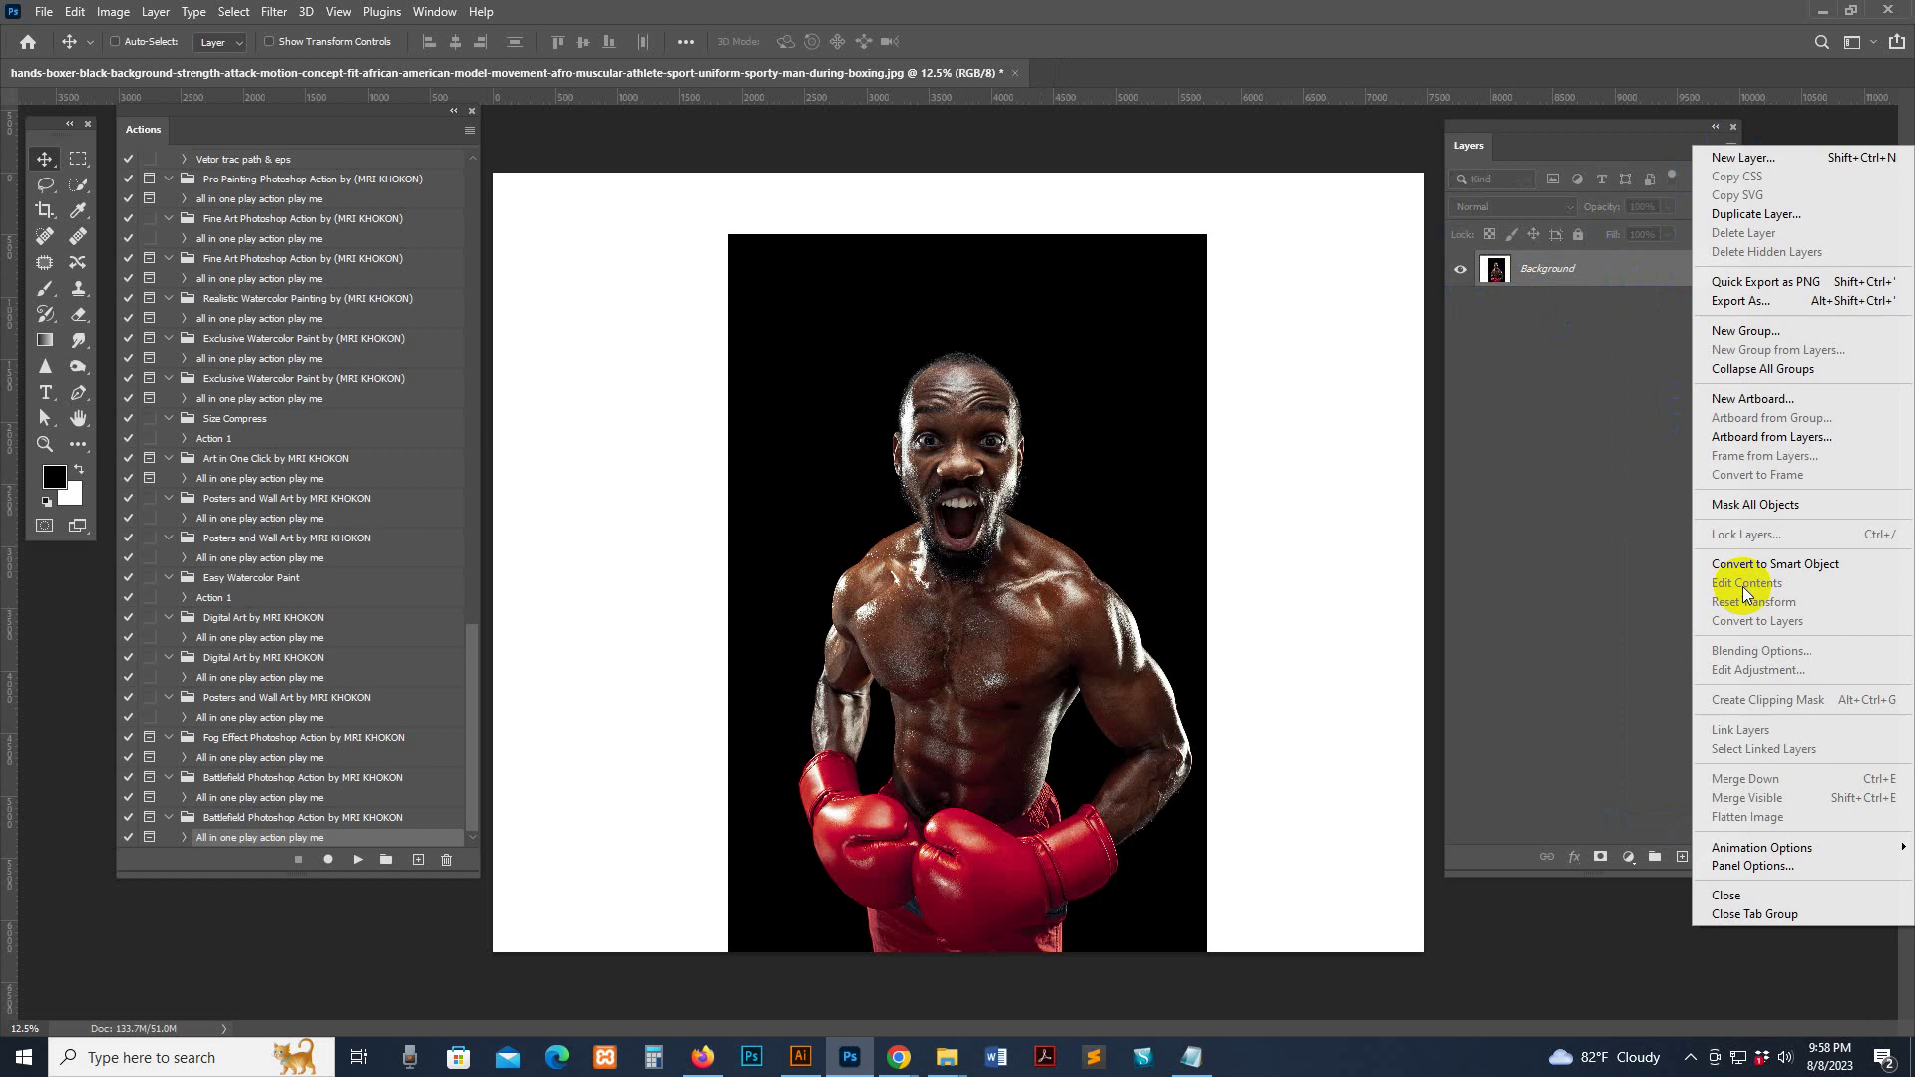
pyautogui.click(1752, 866)
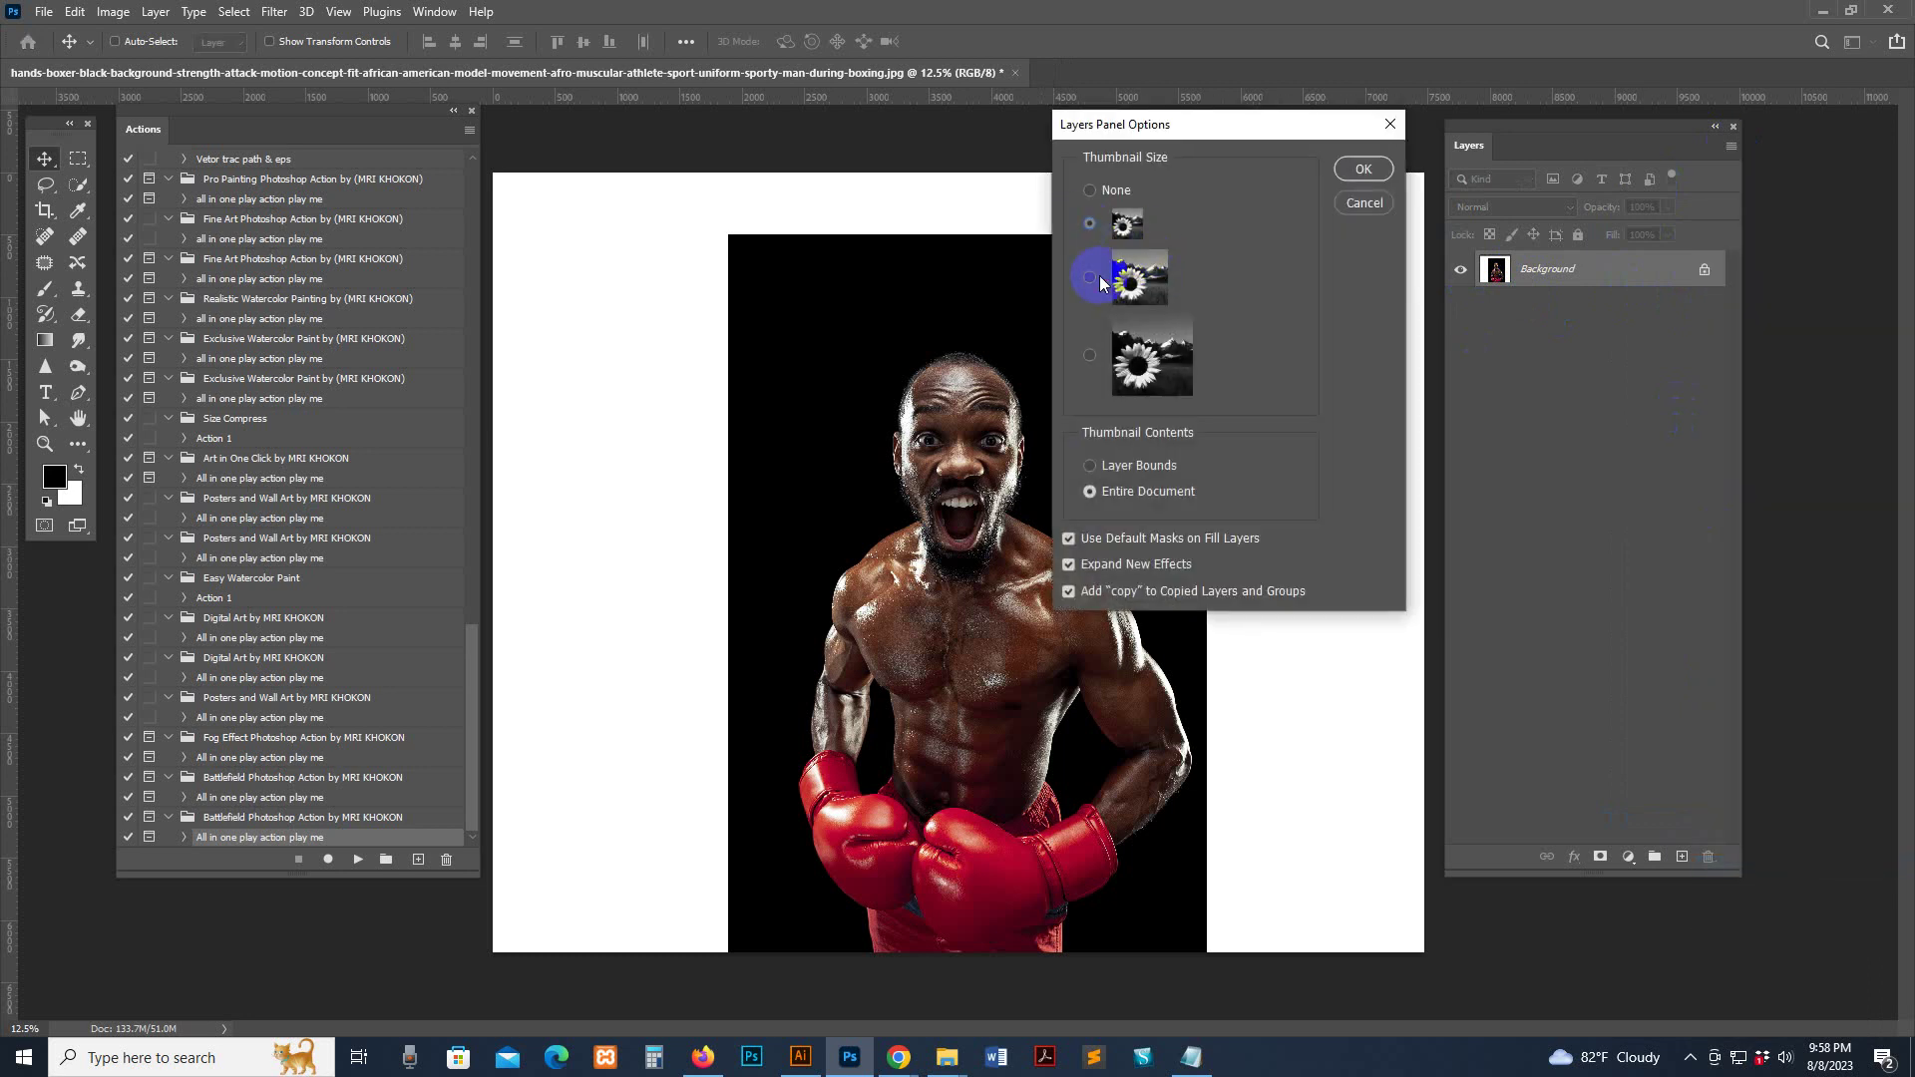
pyautogui.click(1068, 539)
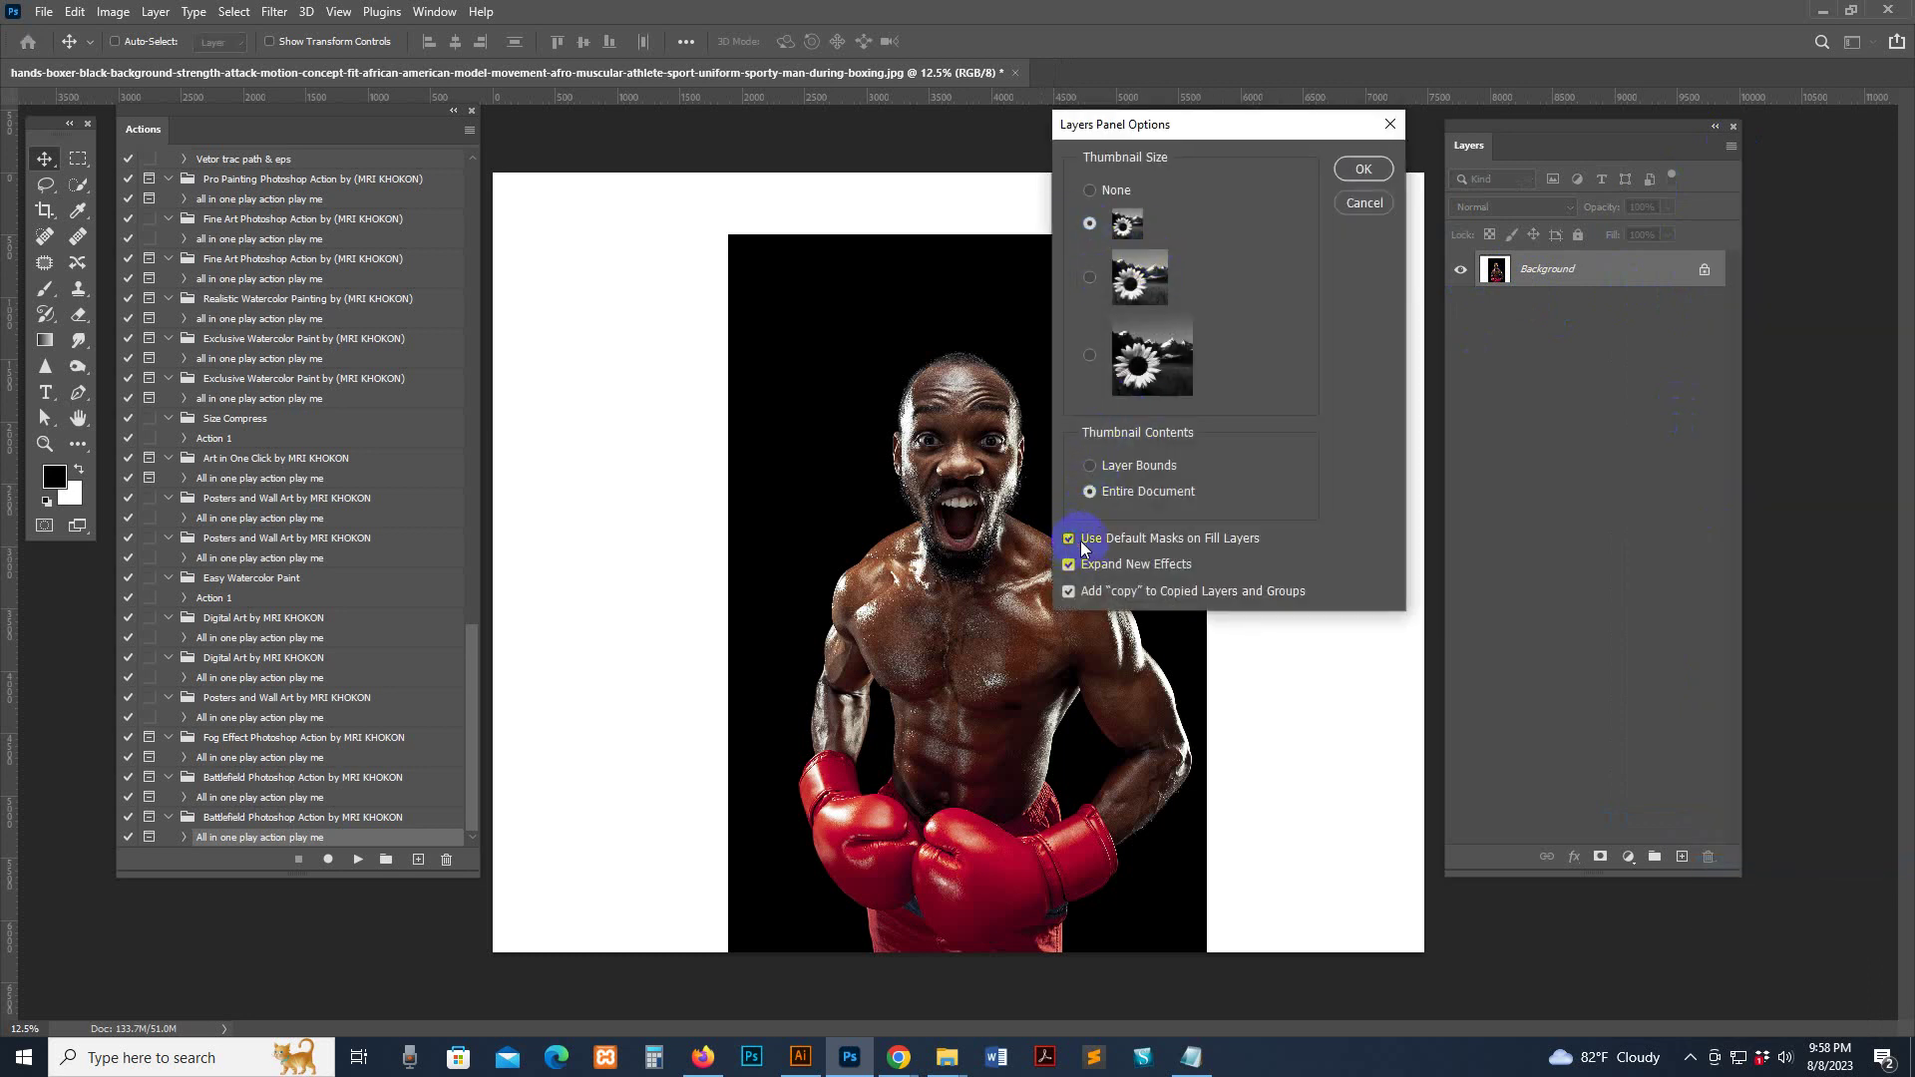
pyautogui.click(1069, 592)
pyautogui.click(1361, 170)
pyautogui.moveTo(327, 134); pyautogui.dragTo(332, 155)
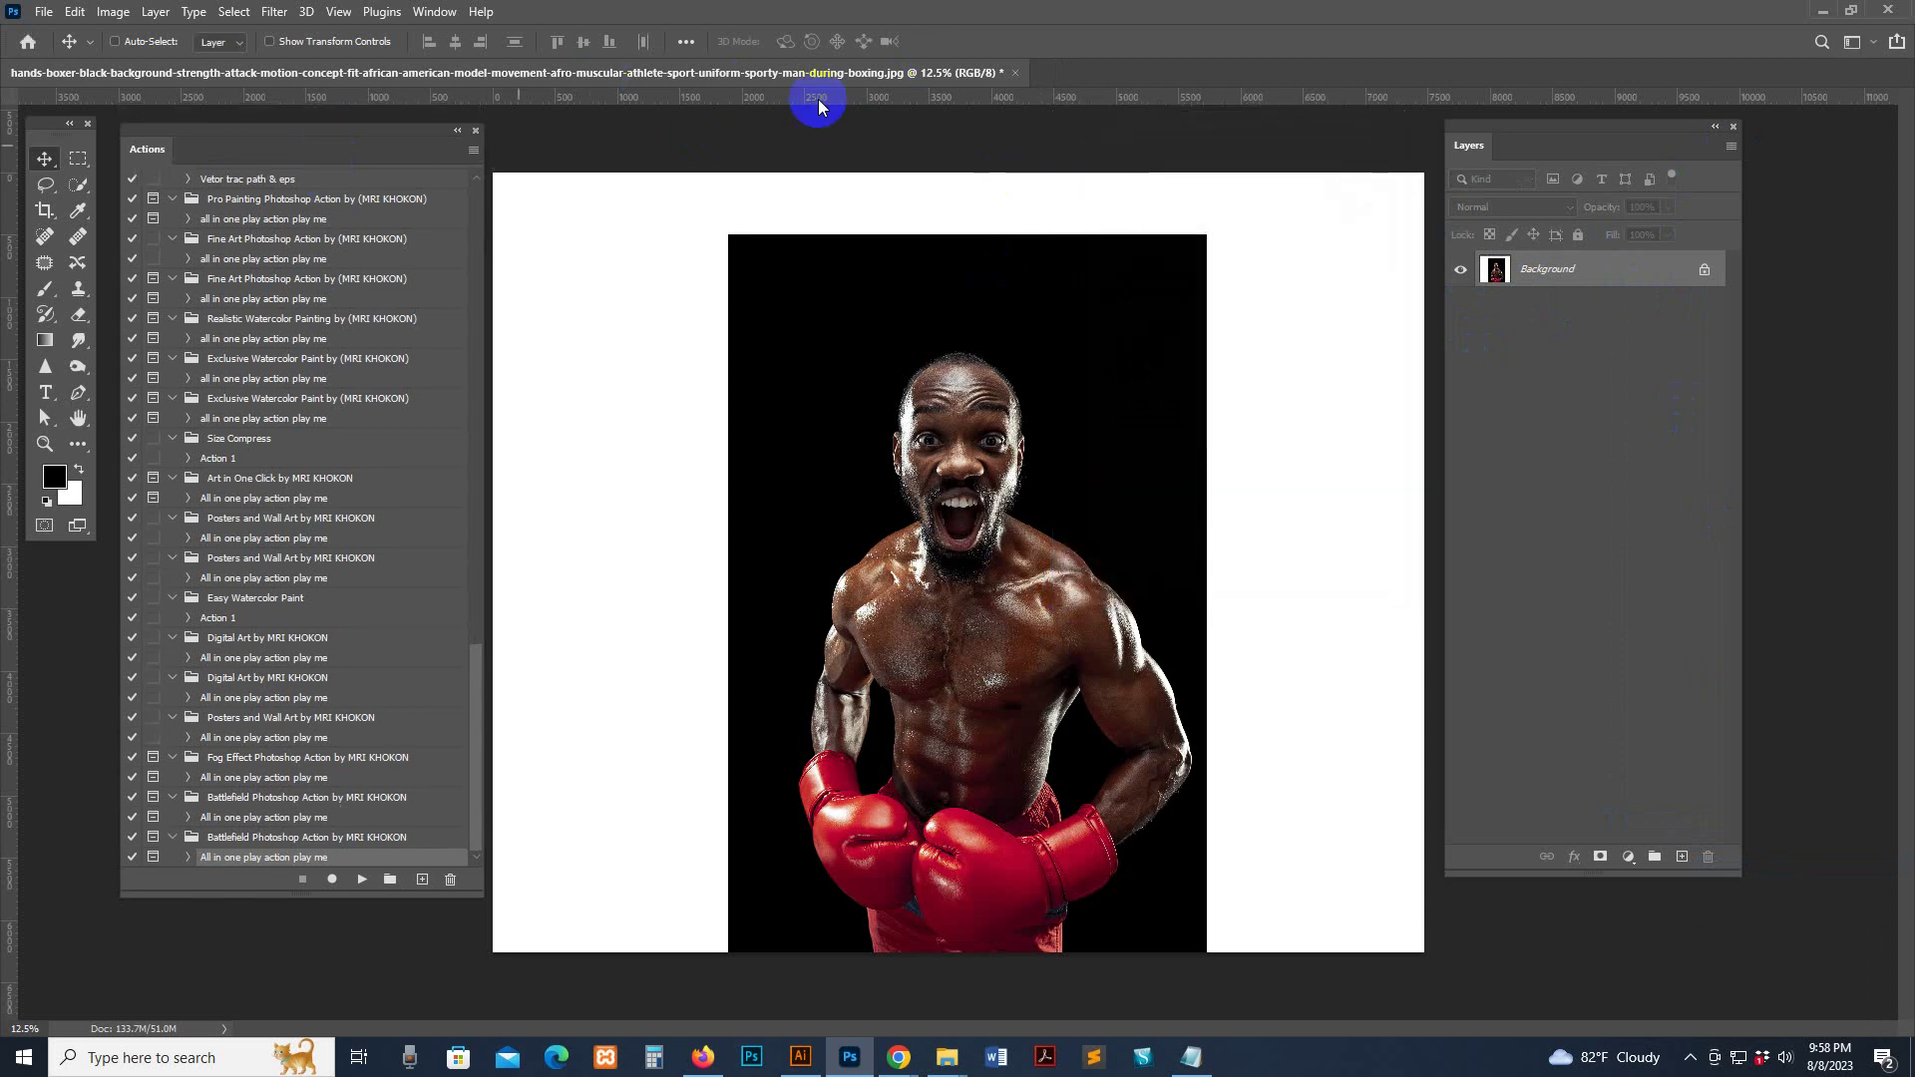
# Set the boxer photo's color mode to RGB Color
pyautogui.click(113, 12)
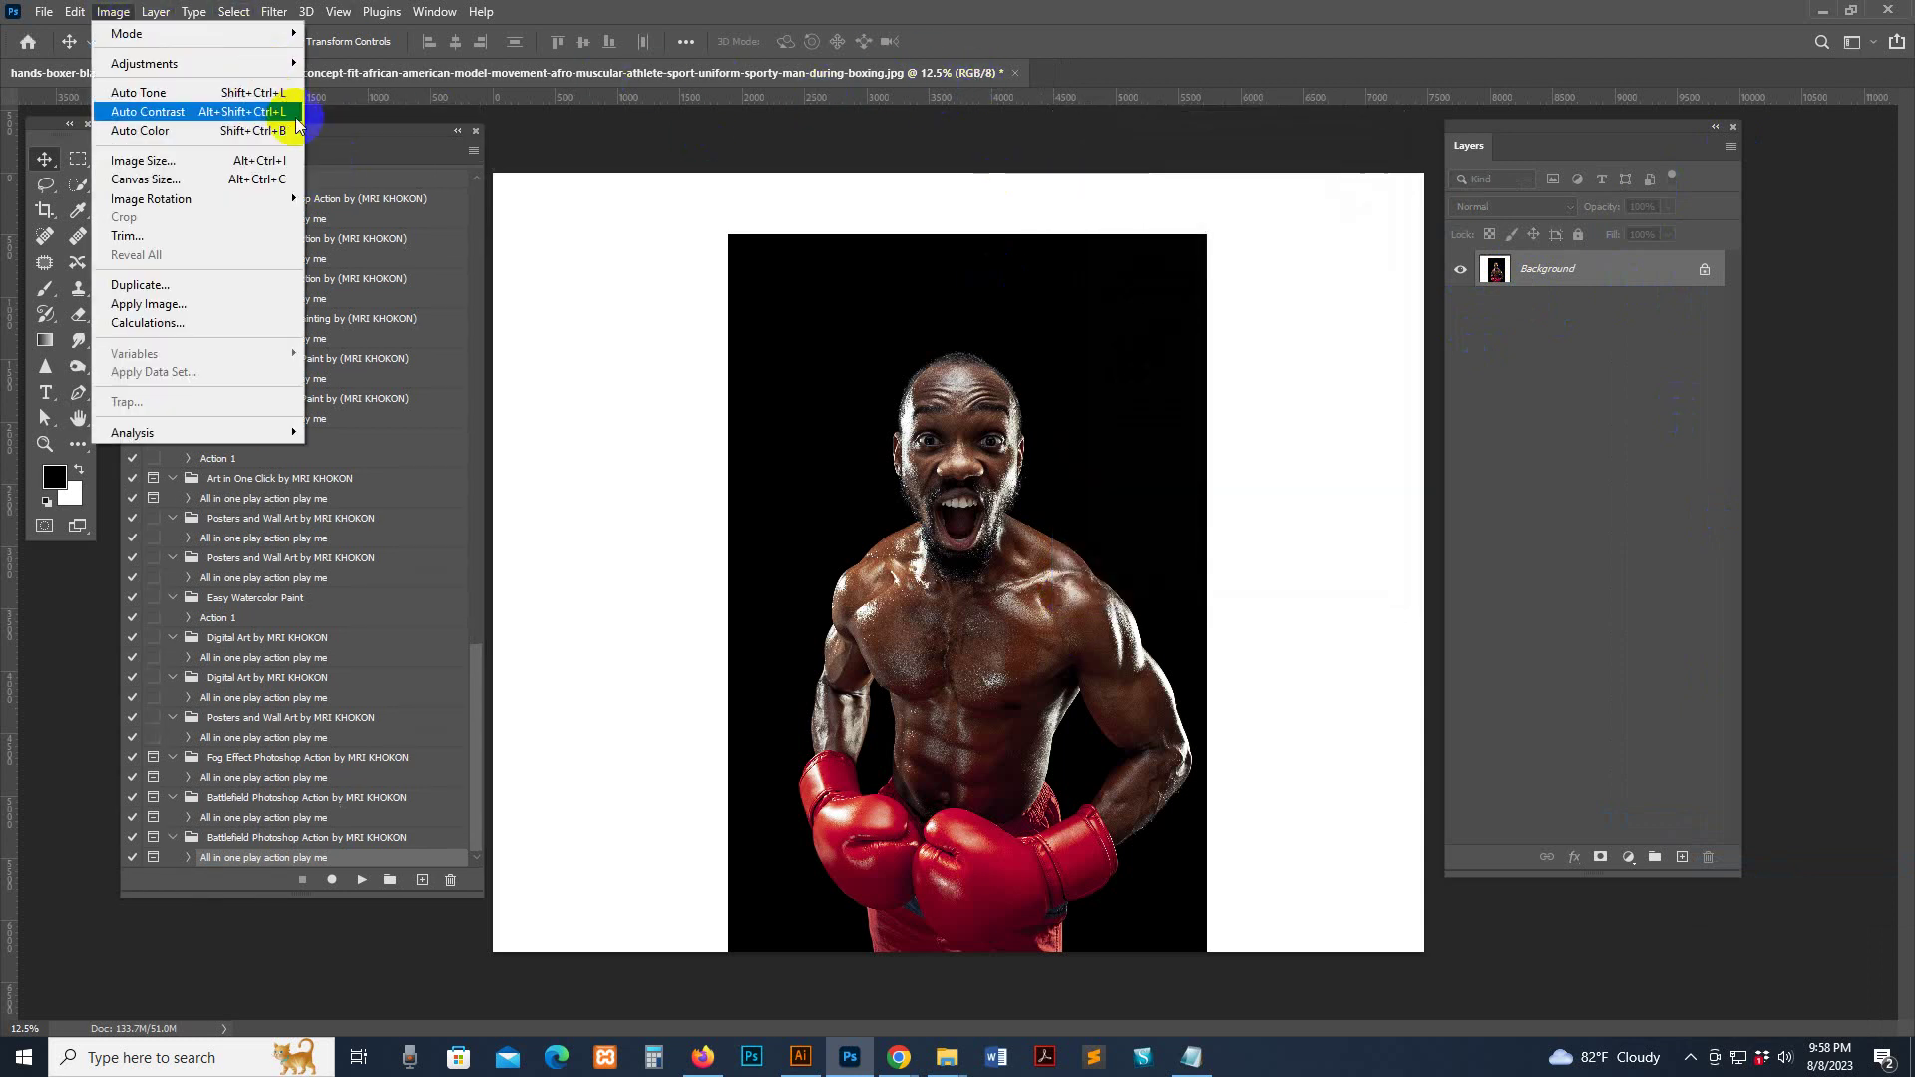
pyautogui.moveTo(284, 66)
pyautogui.moveTo(279, 32)
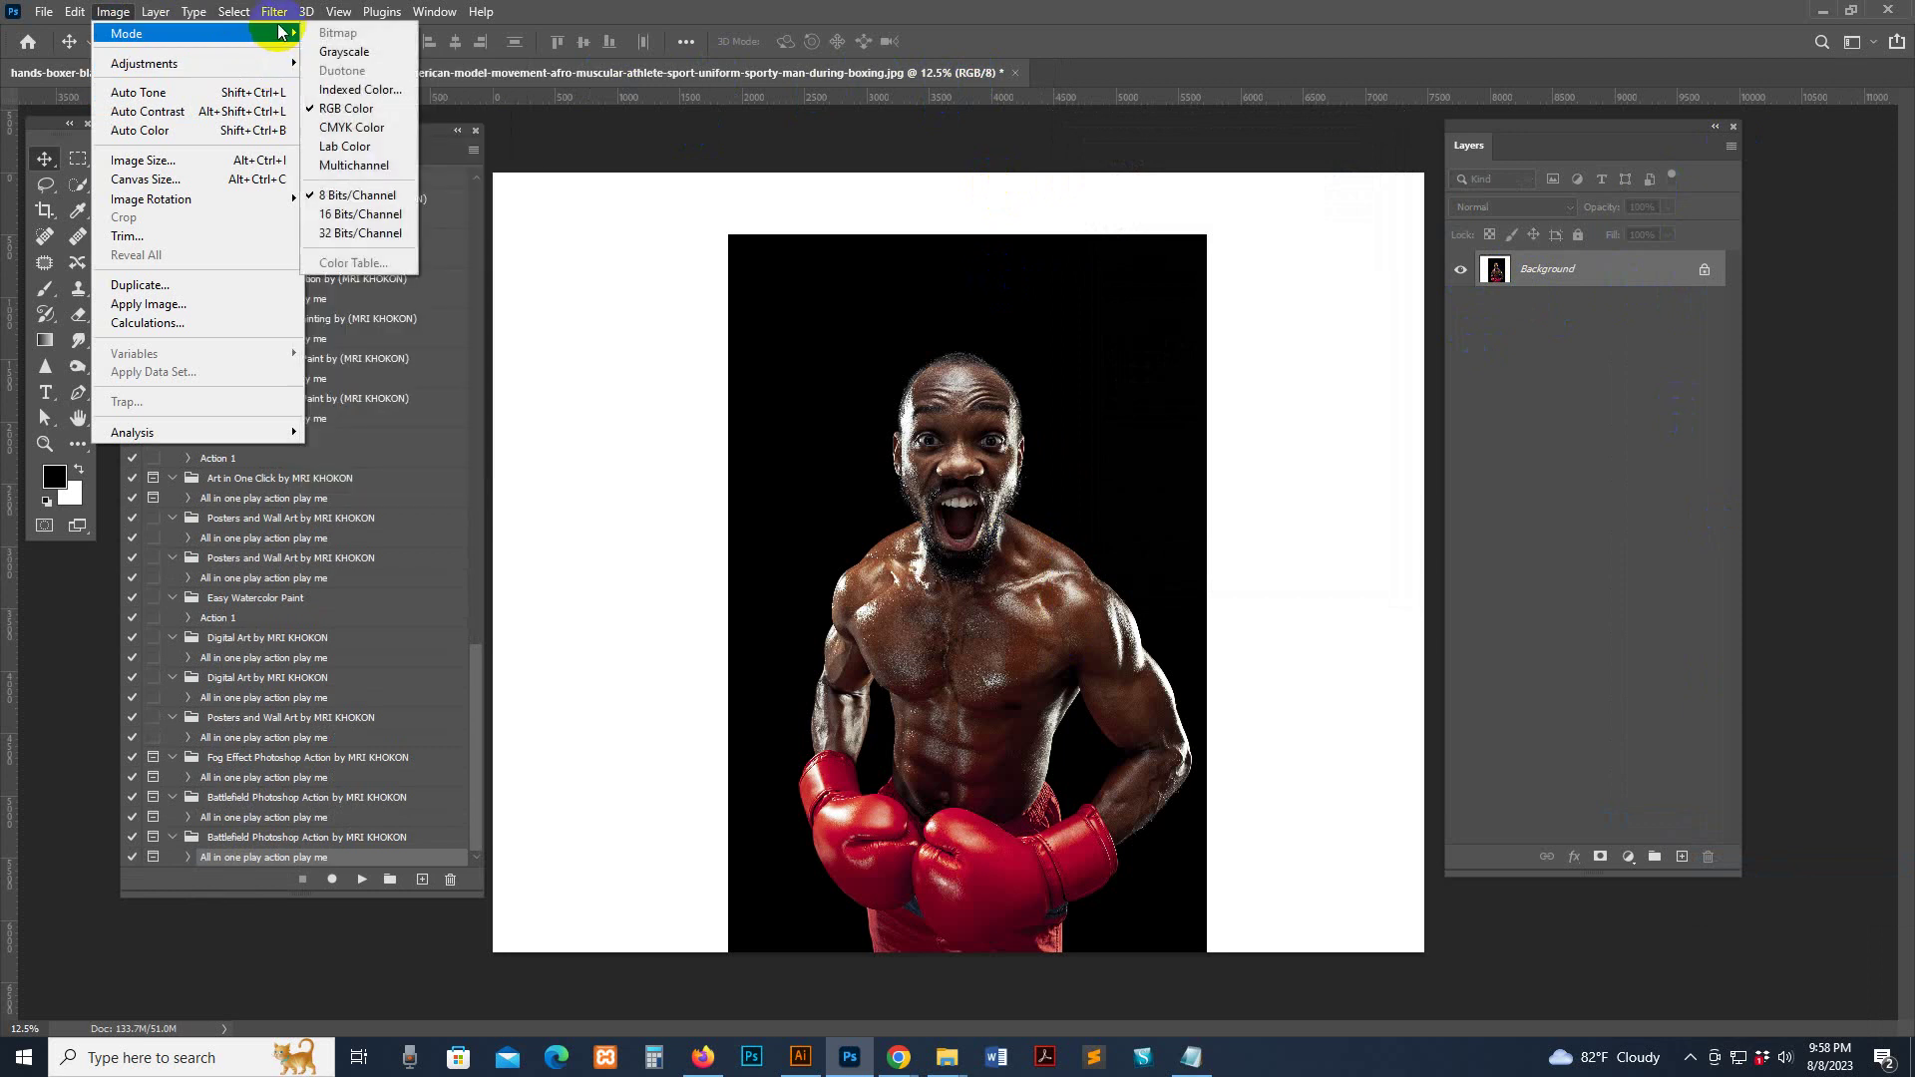
pyautogui.click(364, 112)
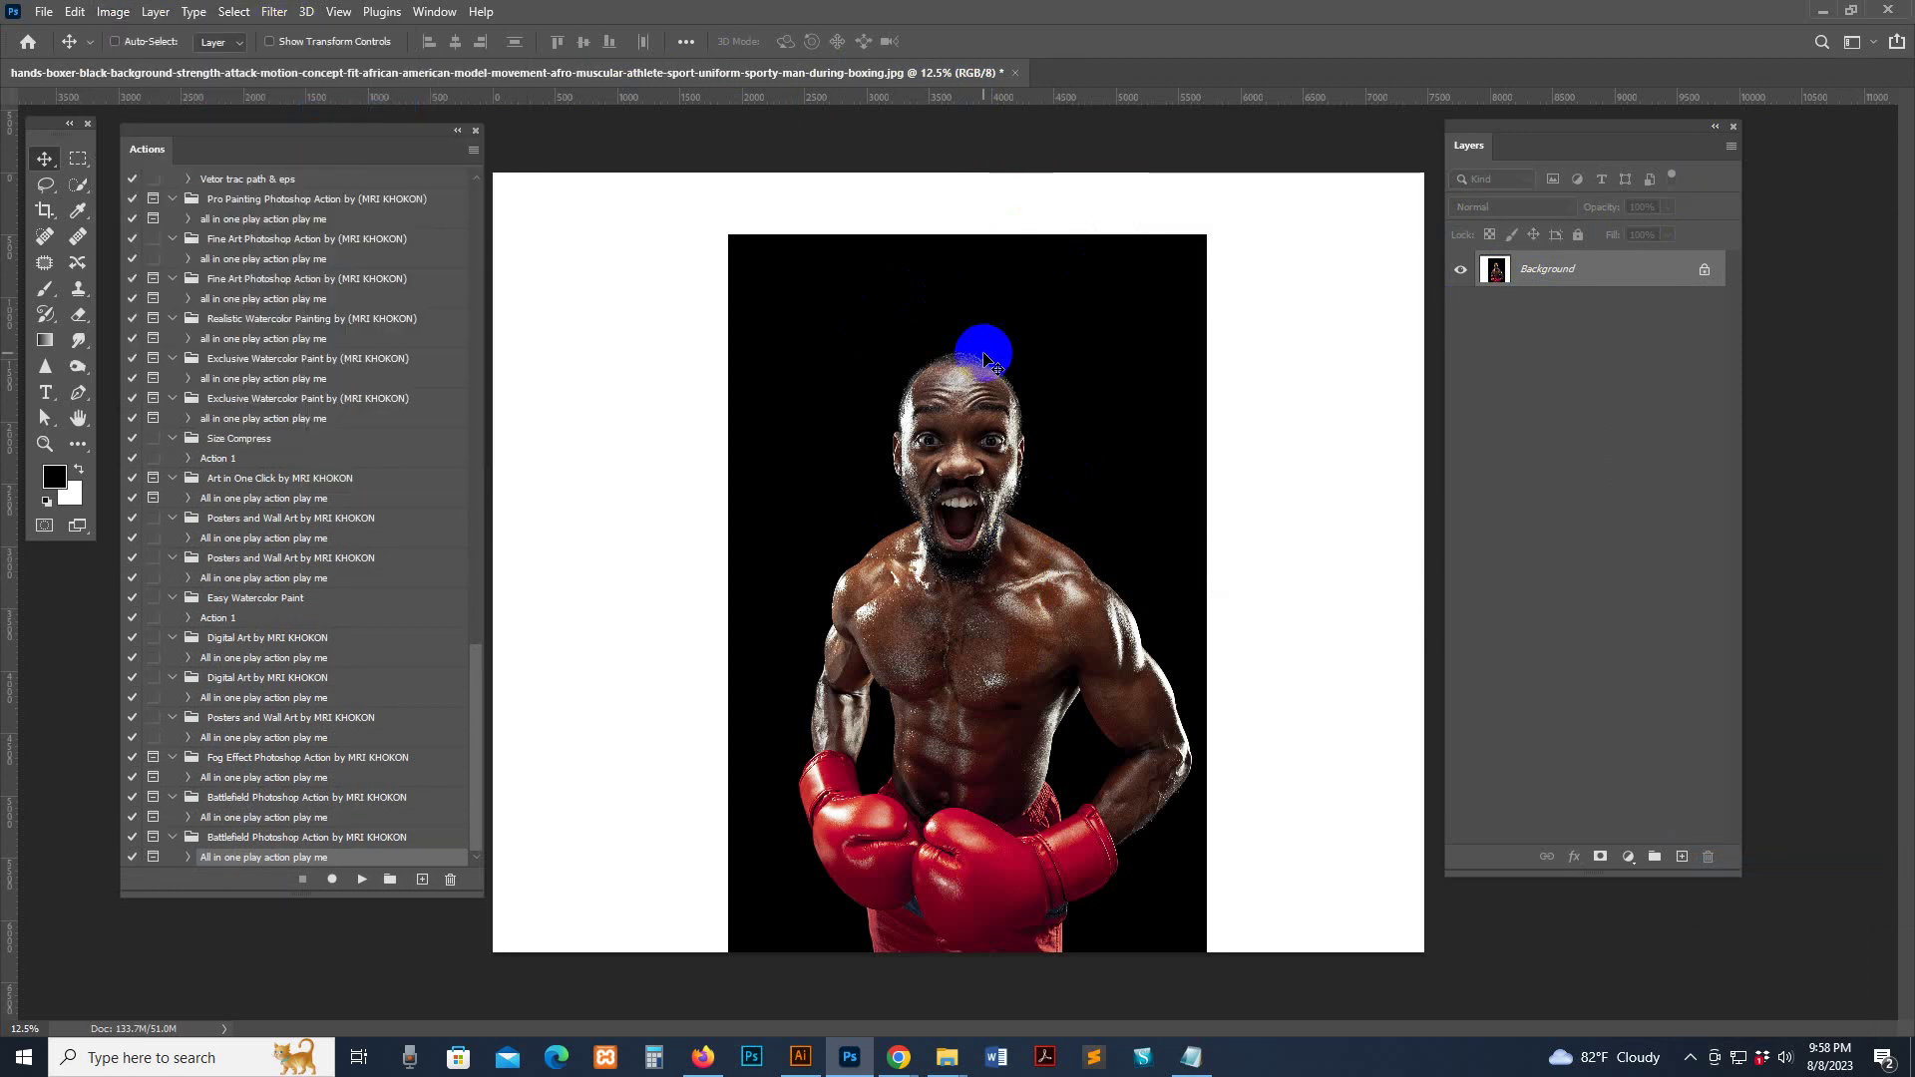
# Resize the image to a width of 4000 px, keeping its proportions and the 300 pixels/inch resolution
pyautogui.click(113, 11)
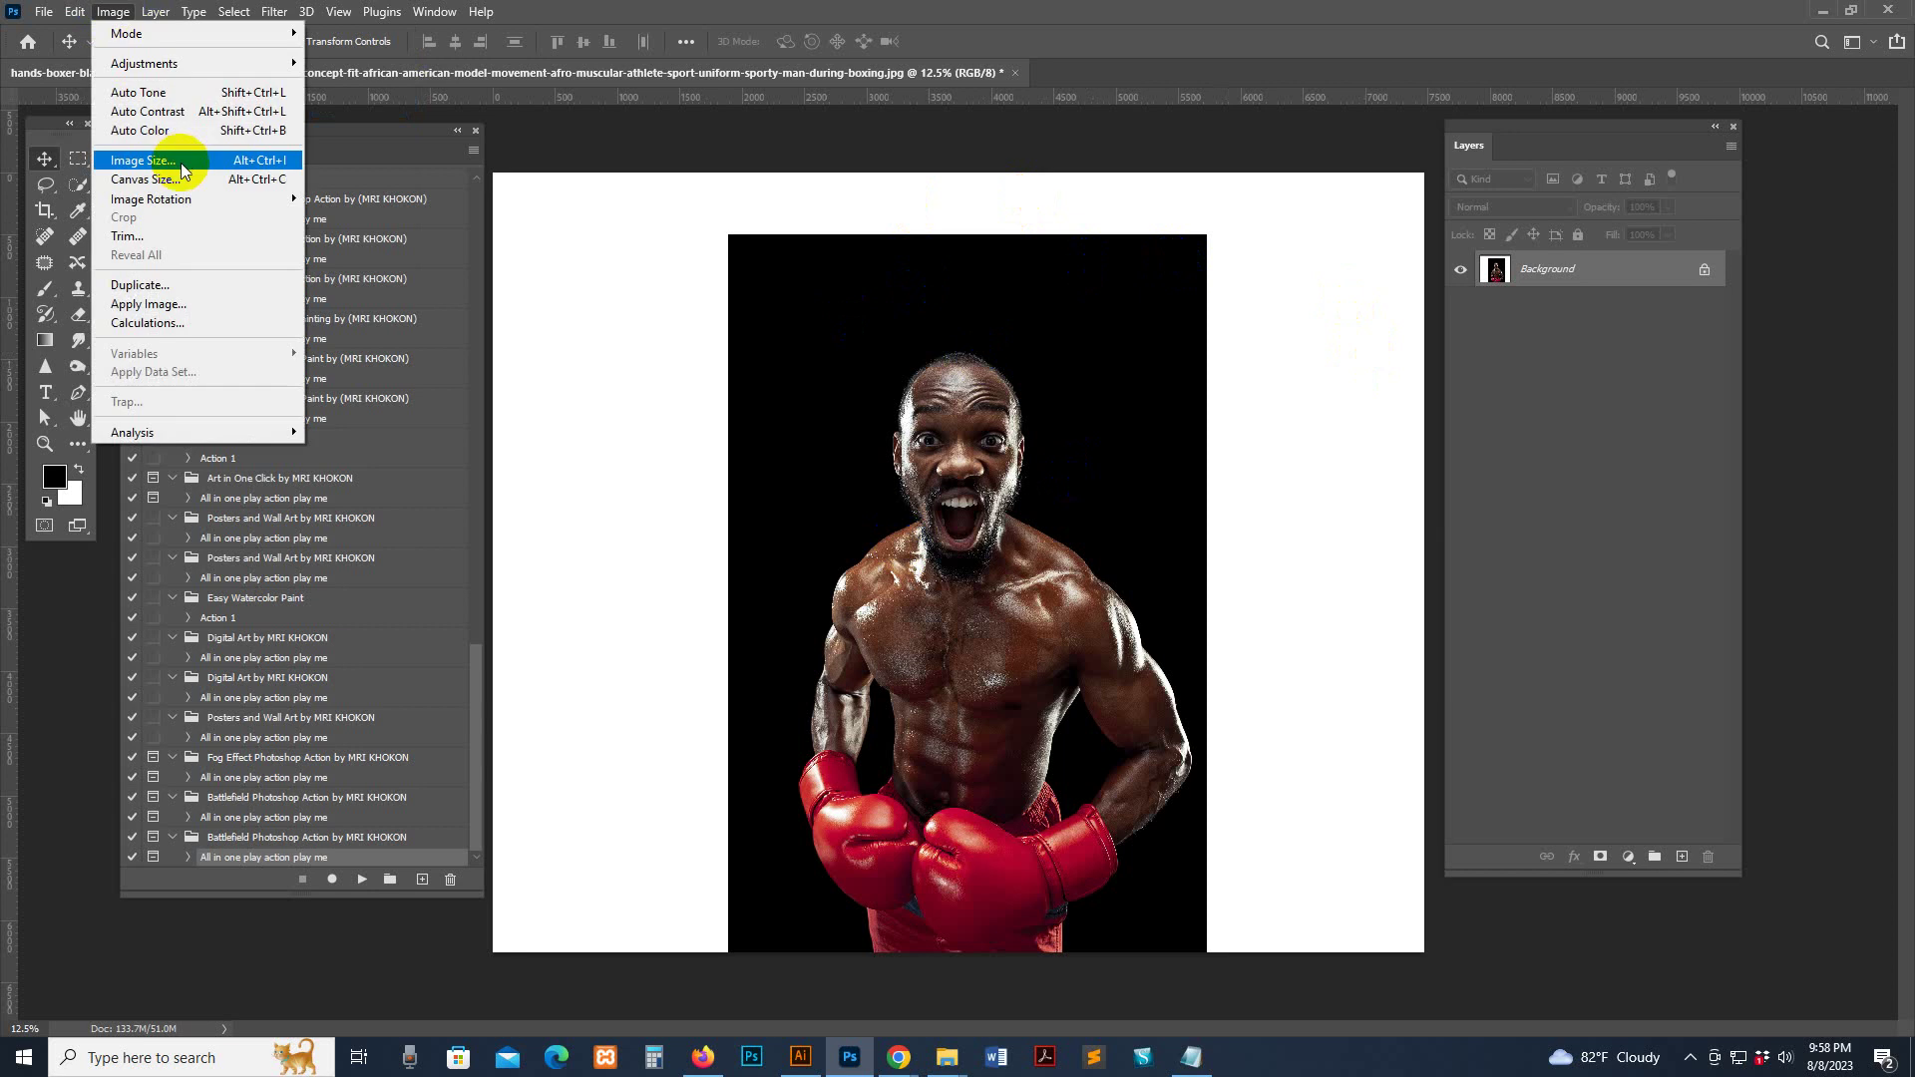
pyautogui.click(239, 159)
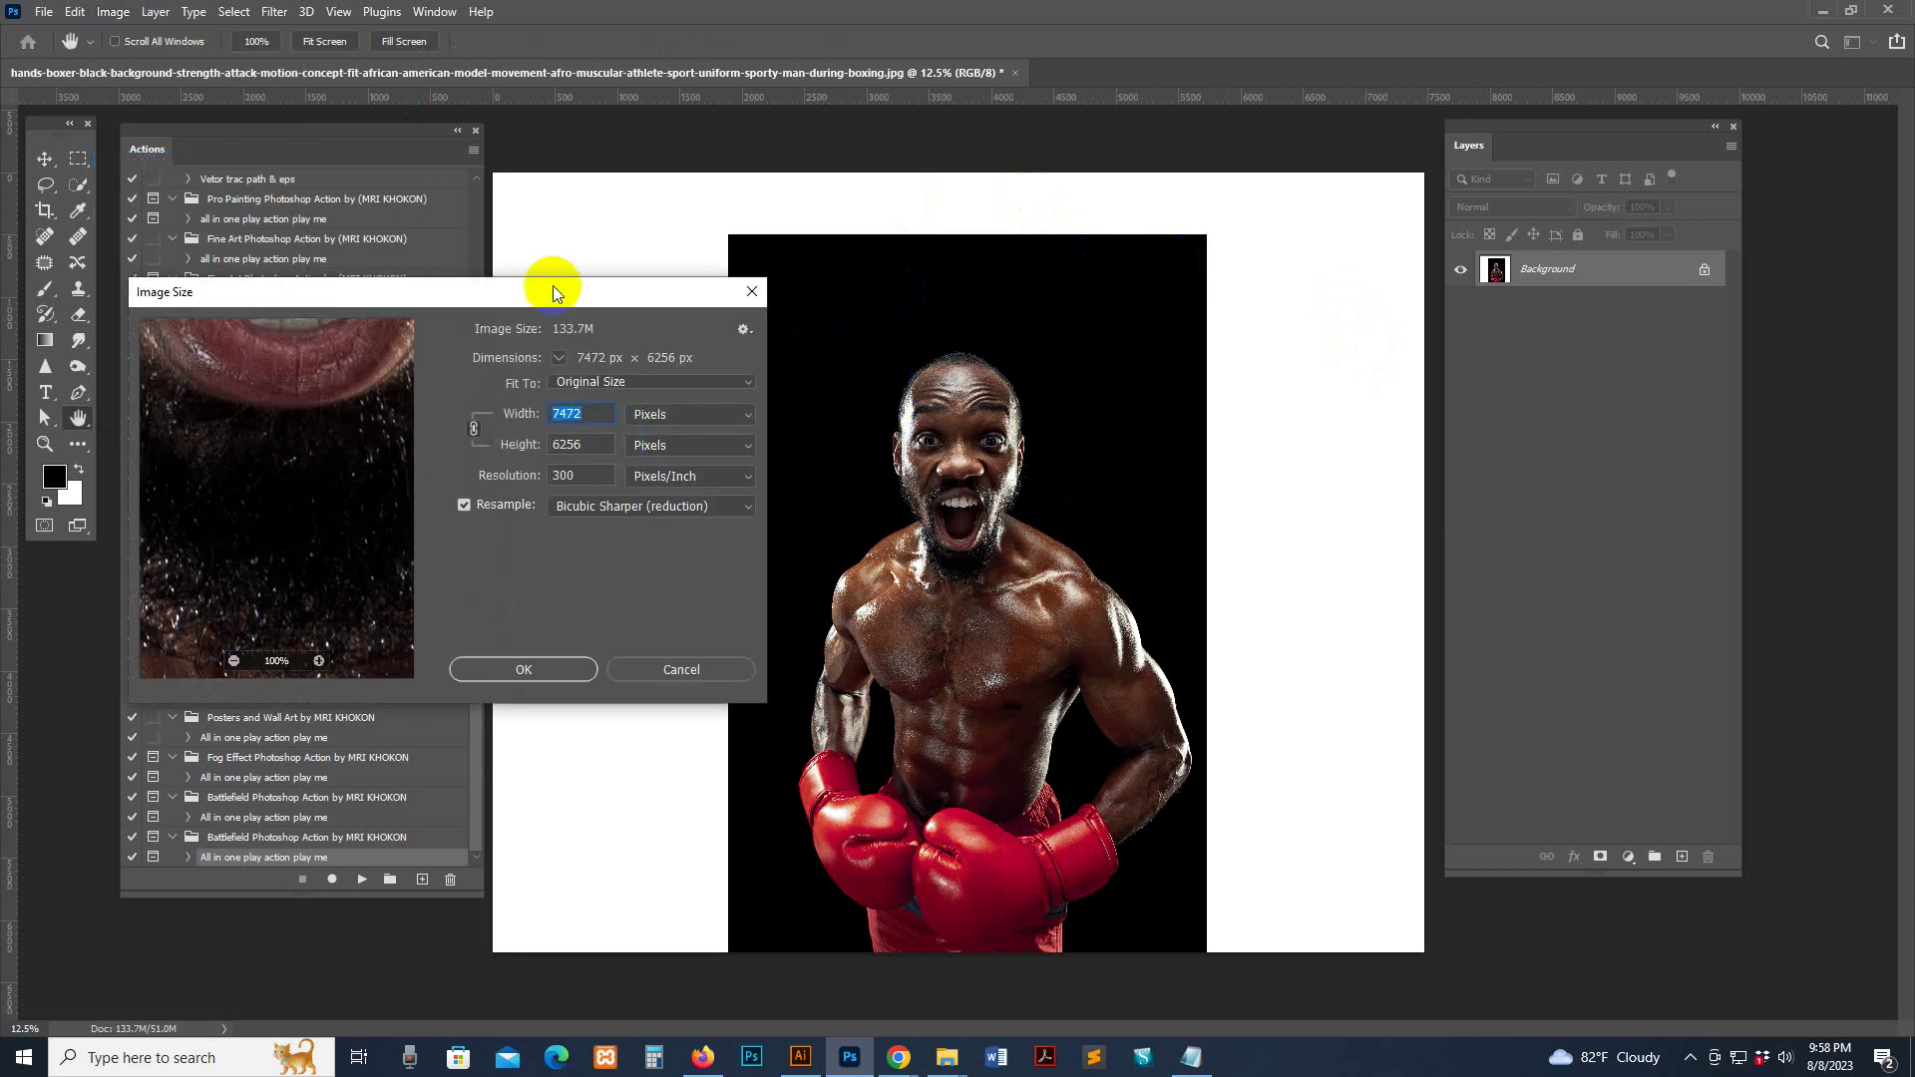
pyautogui.moveTo(552, 286); pyautogui.dragTo(618, 189)
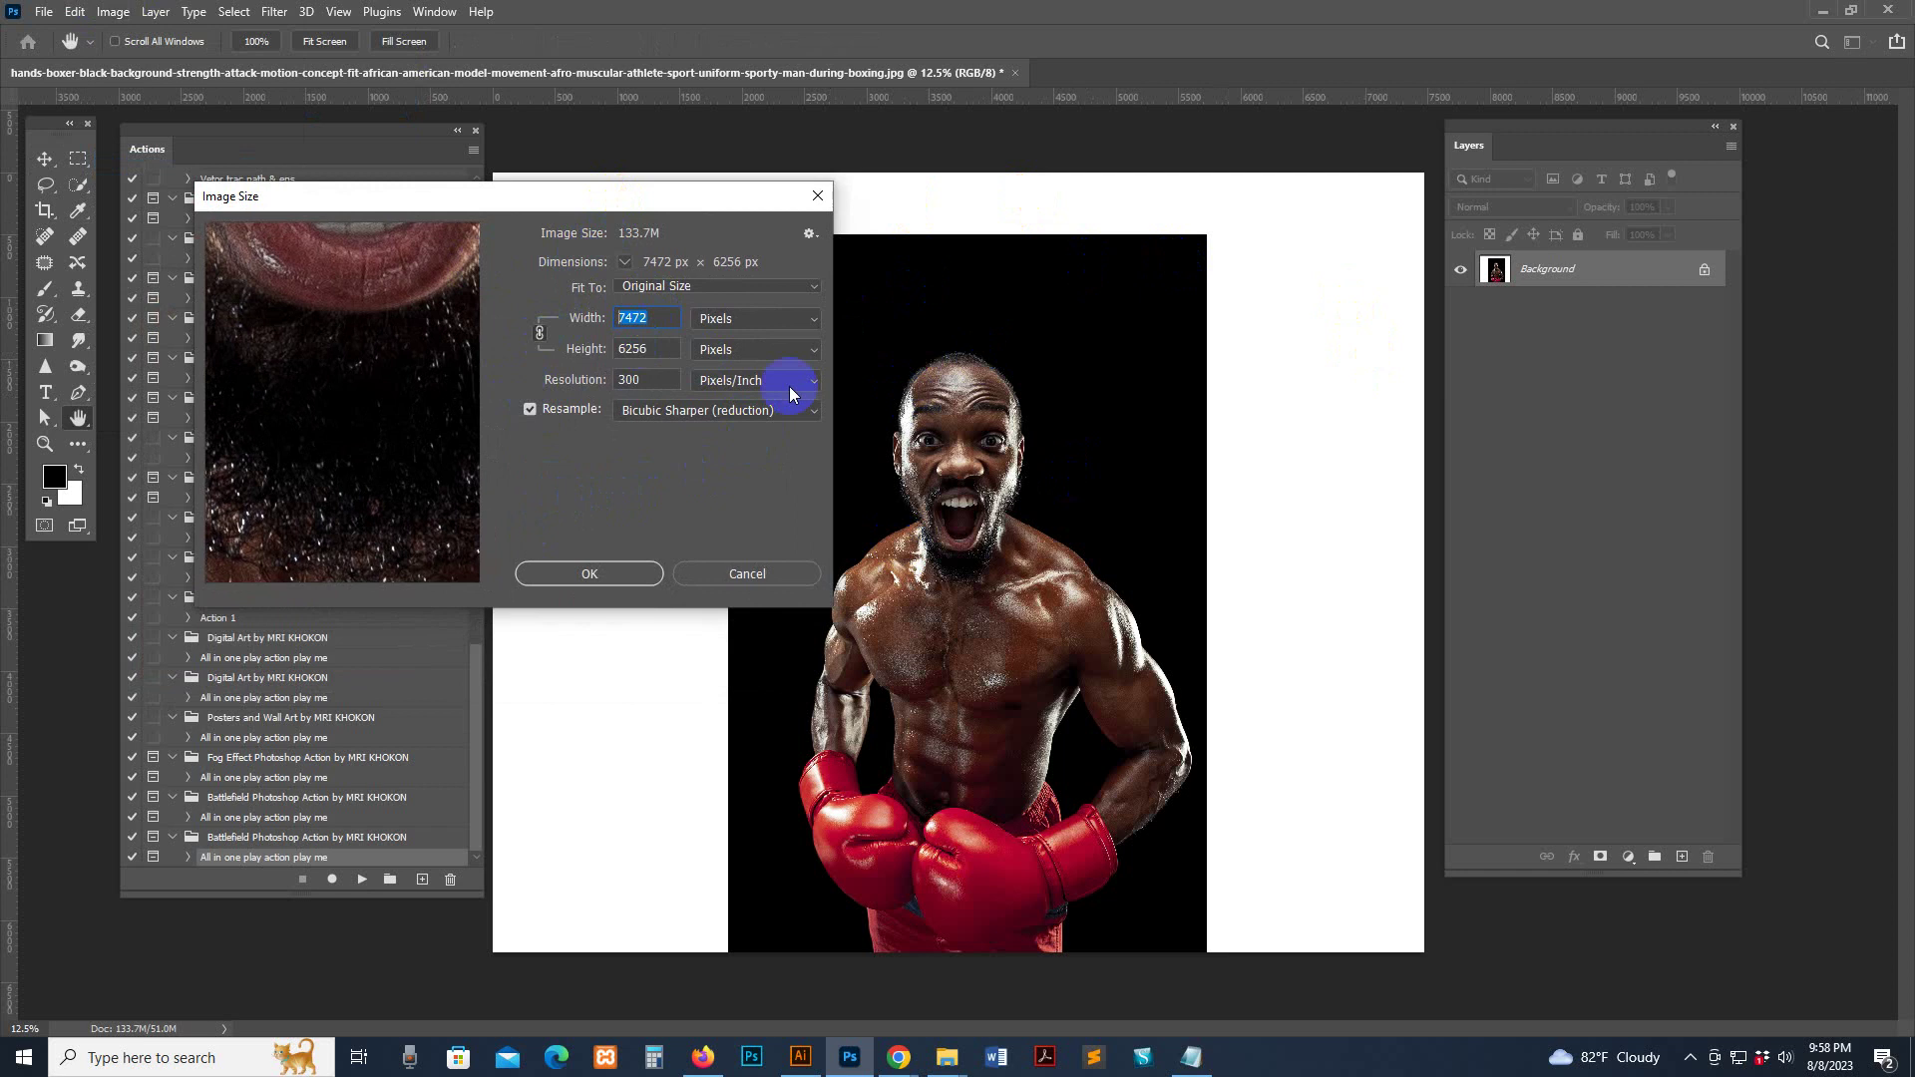
pyautogui.write('4000')
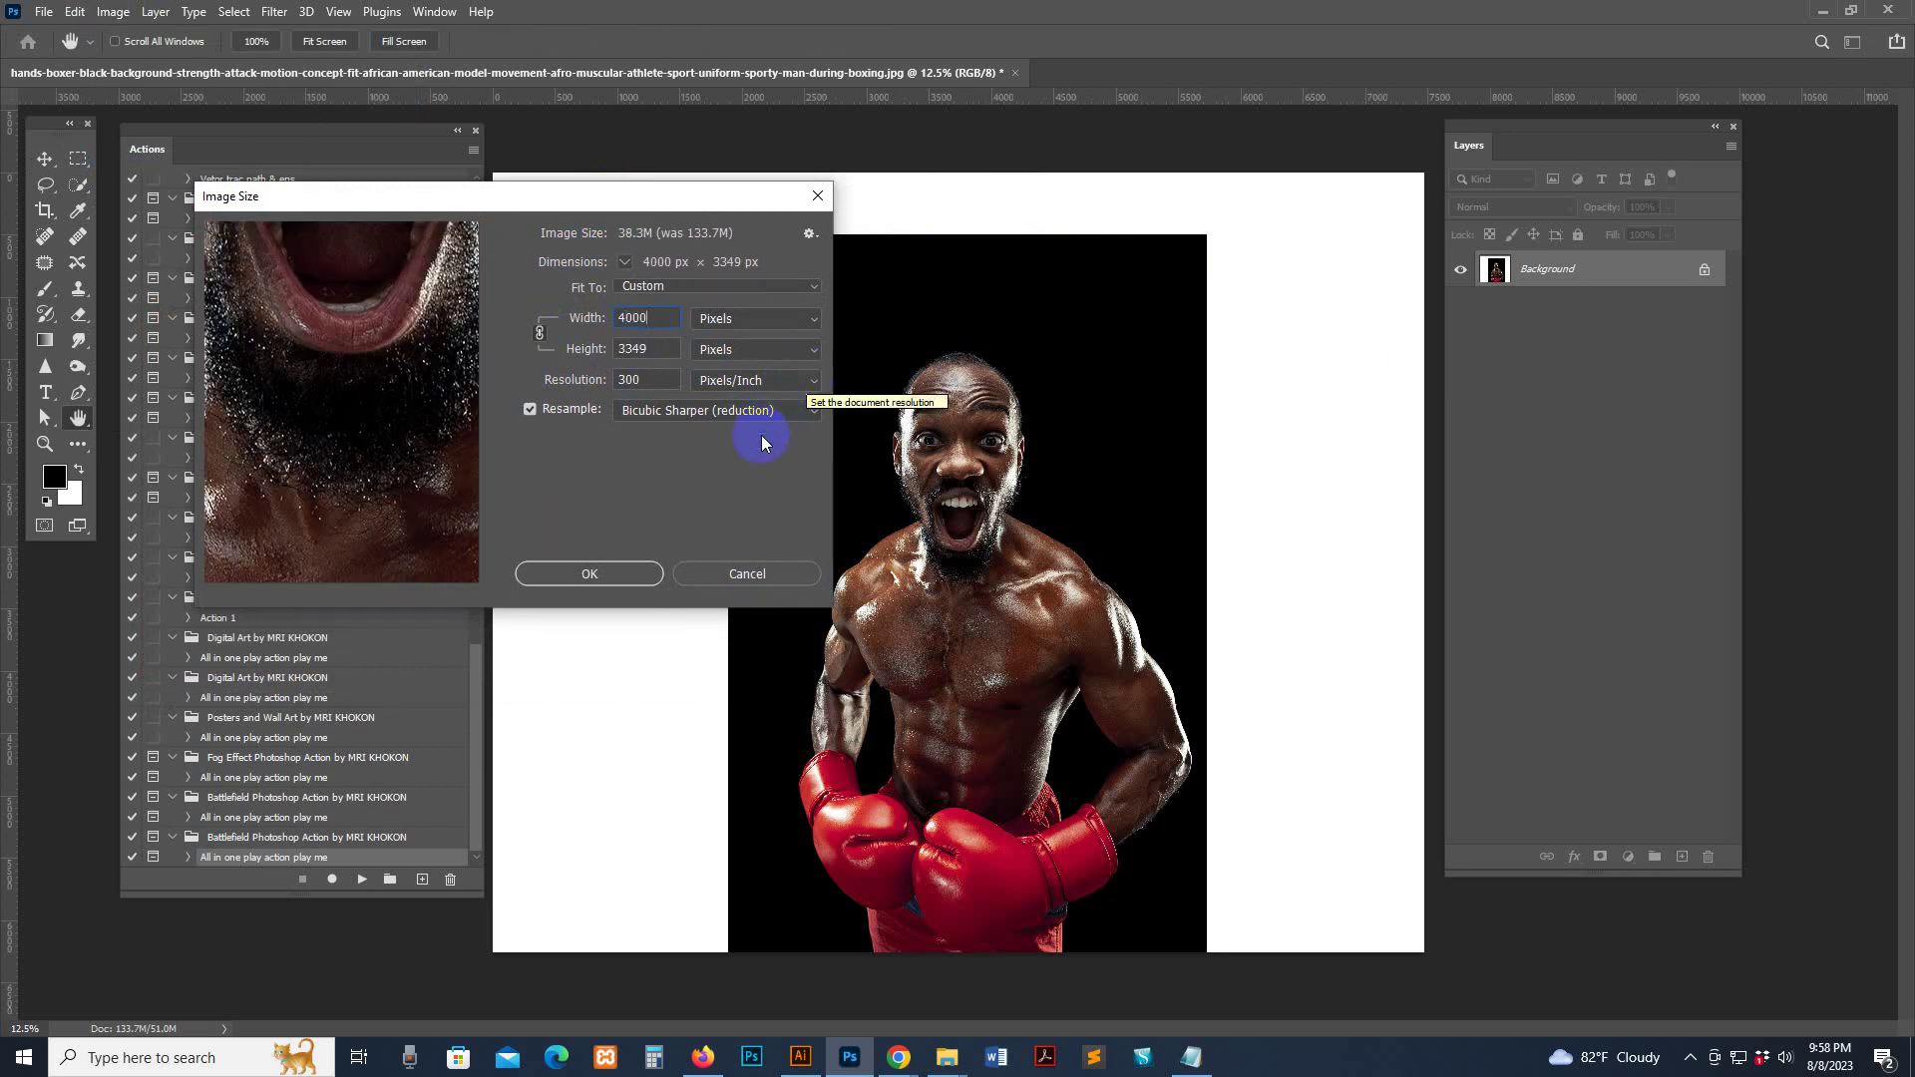
pyautogui.click(584, 576)
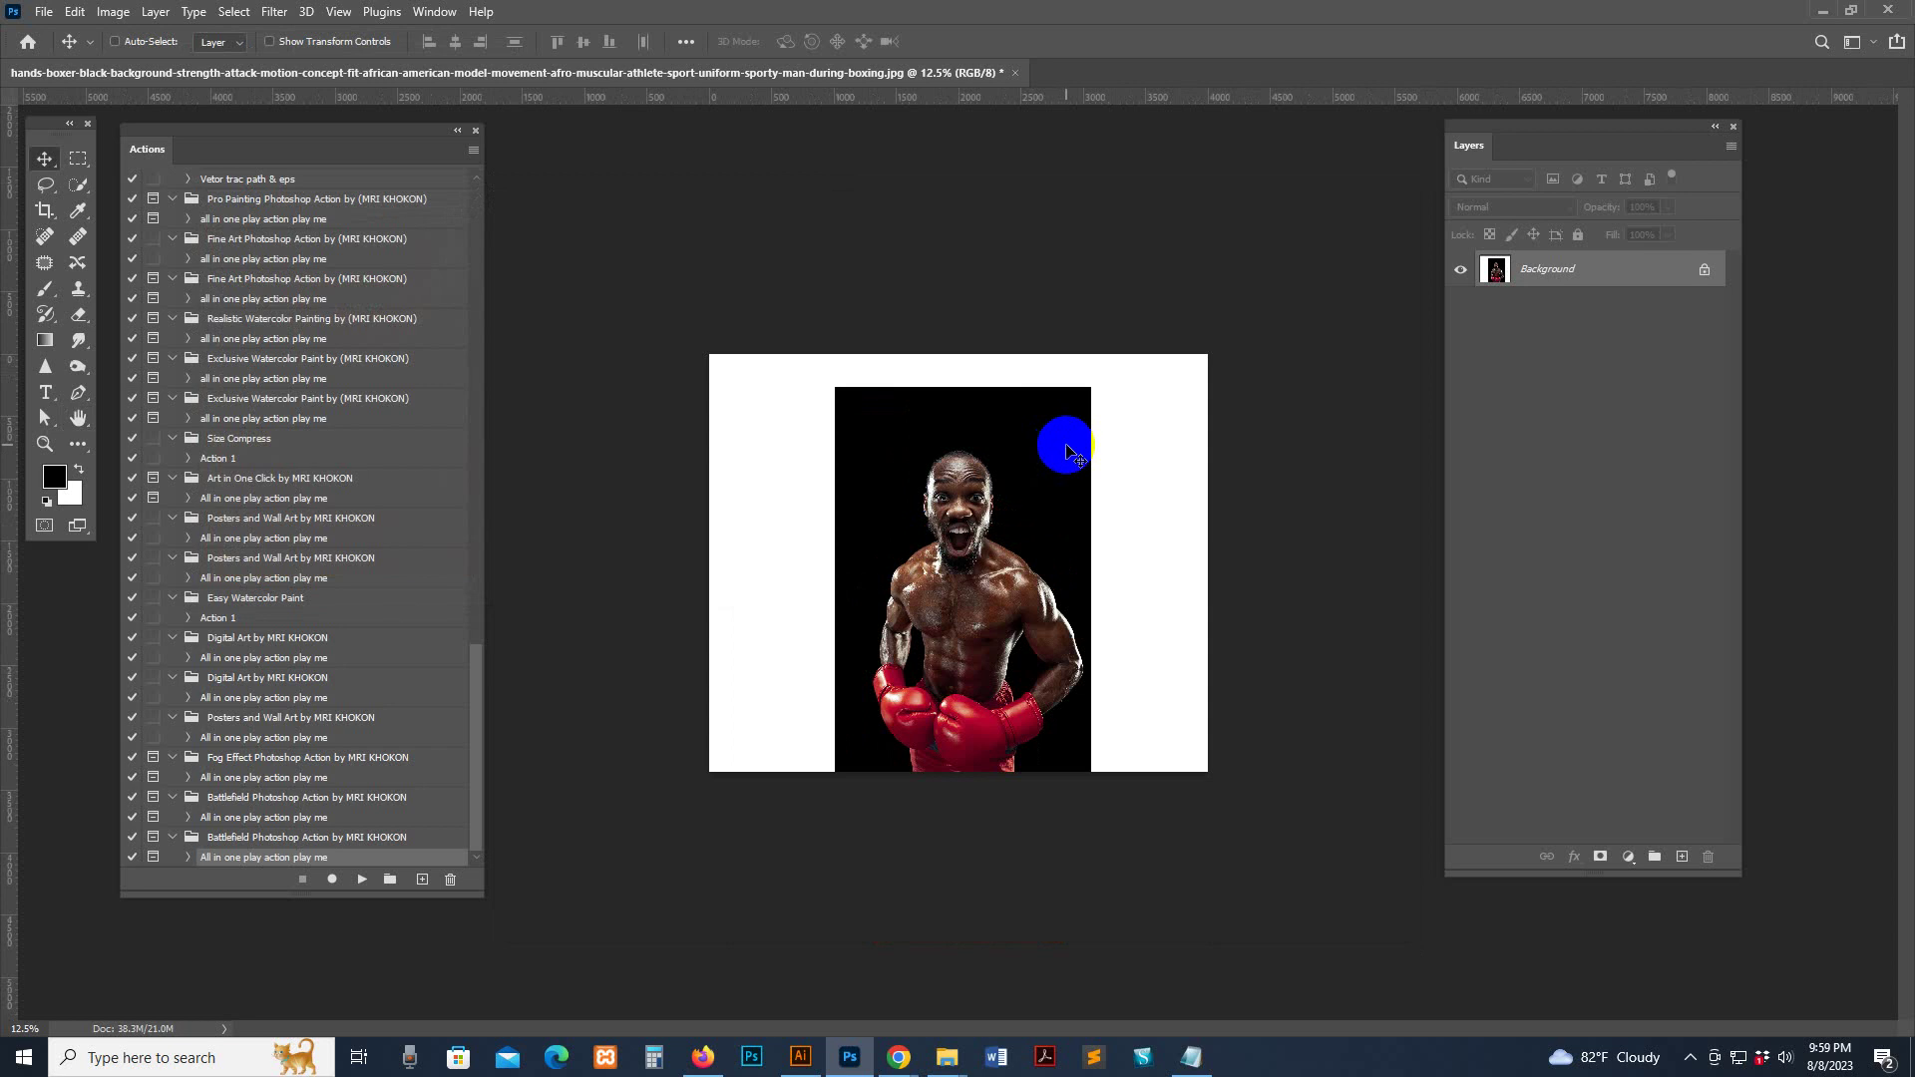
# Move the Layers panel clear of the canvas and select the boxer using the Quick Selection Tool's Select Subject
pyautogui.press('z')
pyautogui.click(1022, 519)
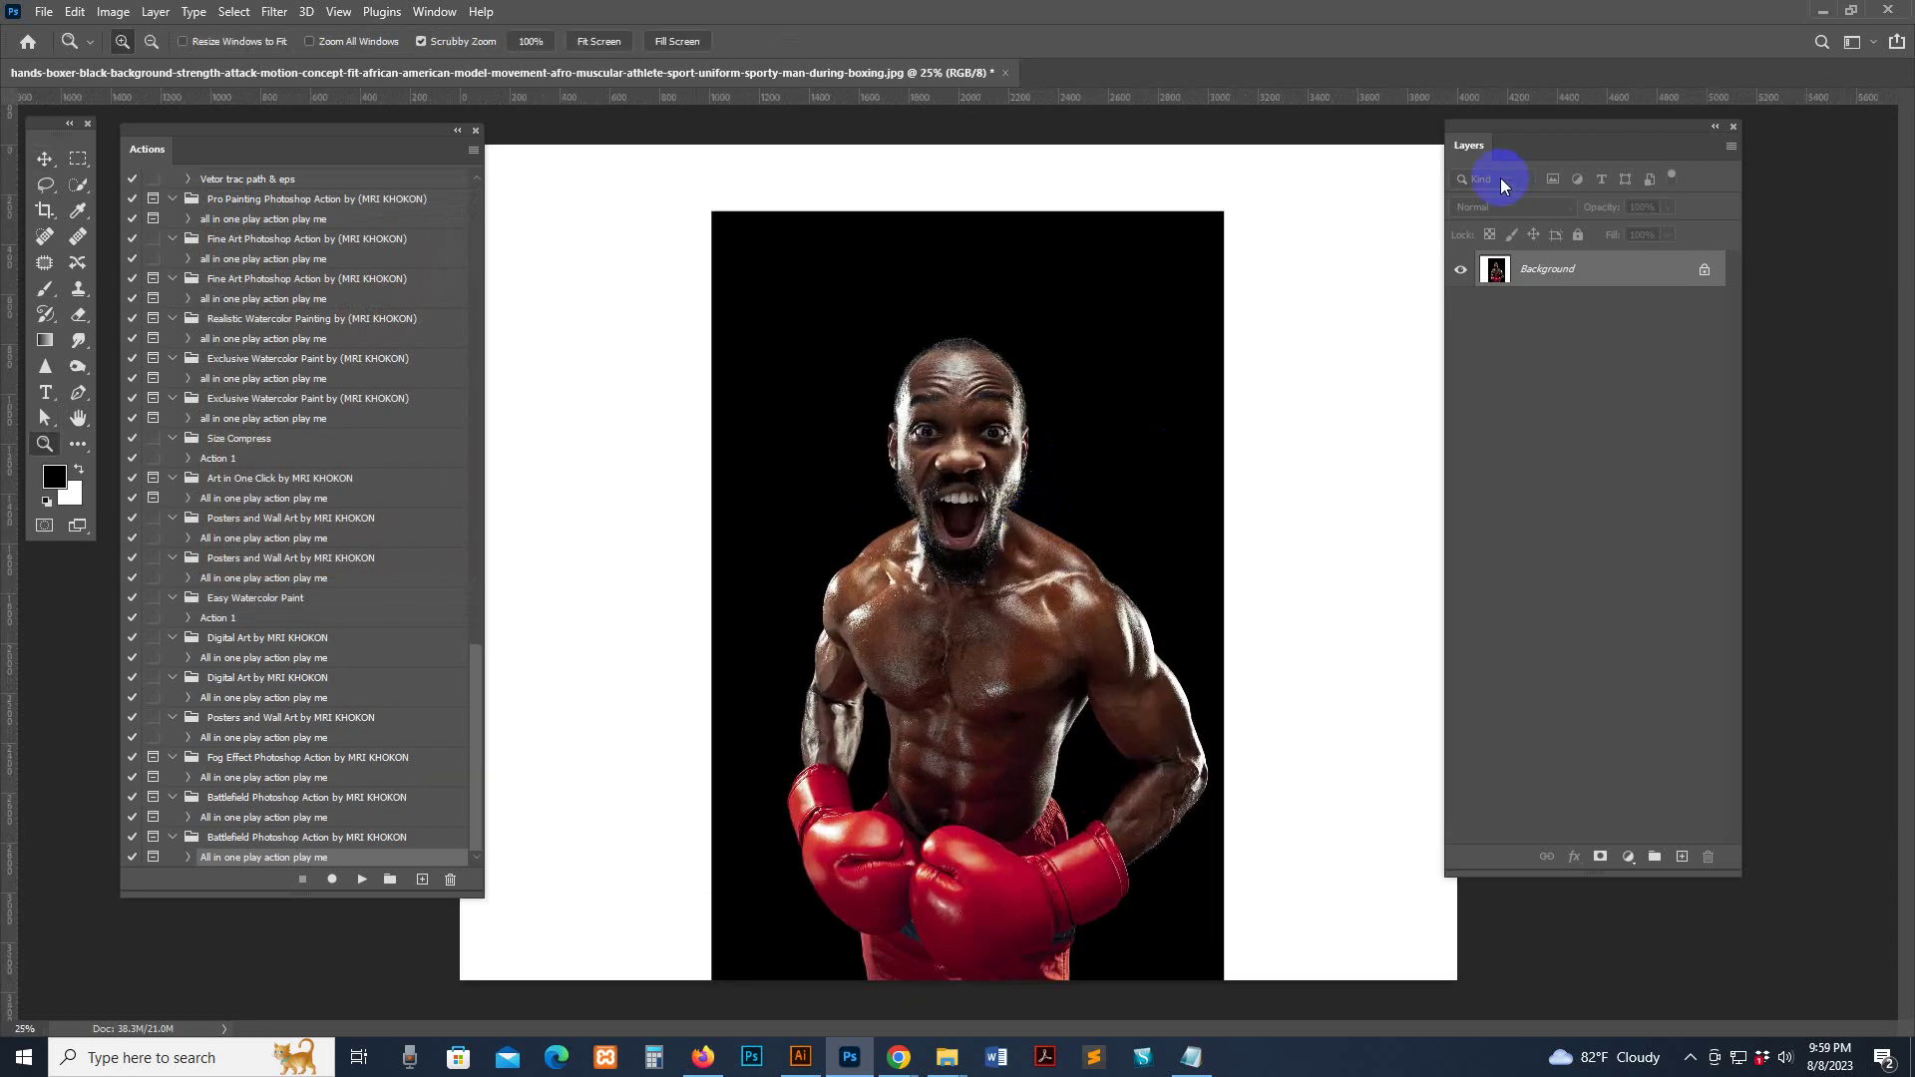
pyautogui.moveTo(1470, 153)
pyautogui.mouseDown()
pyautogui.moveTo(1453, 180)
pyautogui.moveTo(1502, 160)
pyautogui.mouseUp()
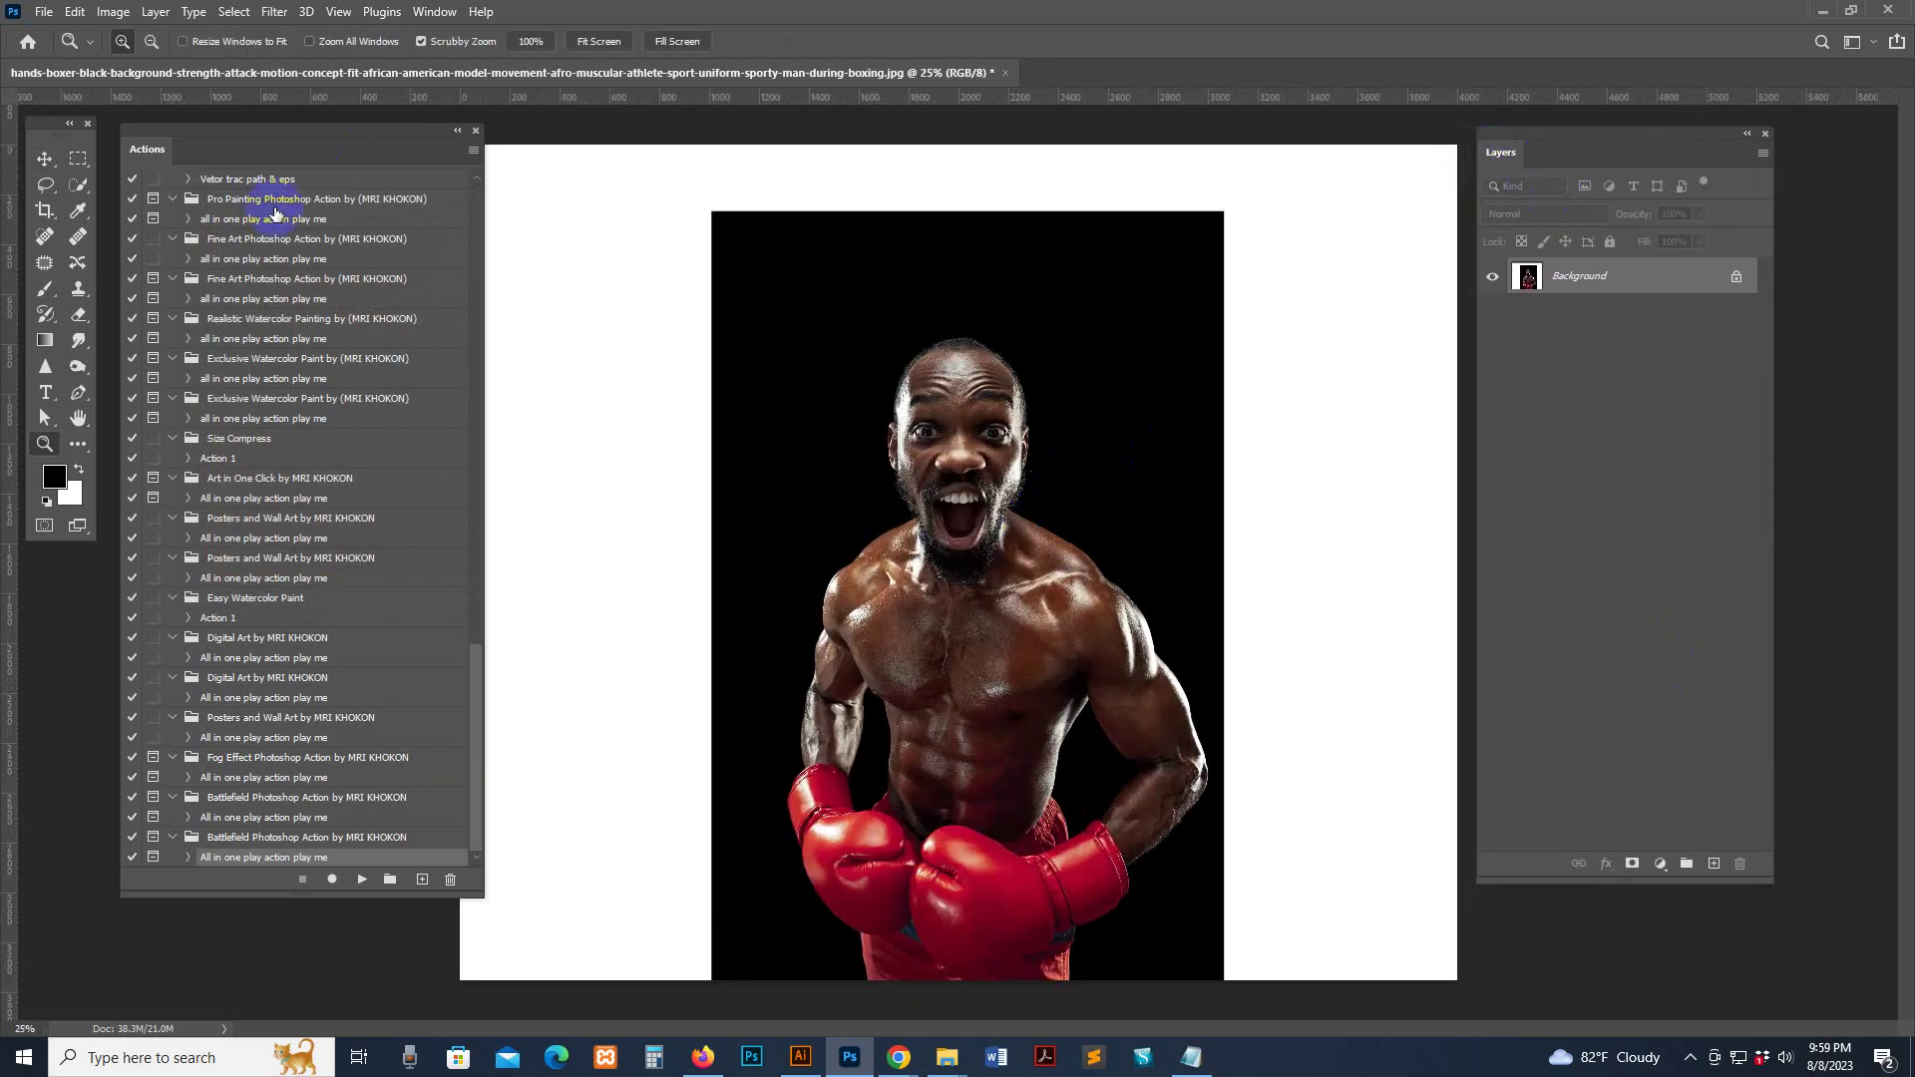
pyautogui.click(77, 187)
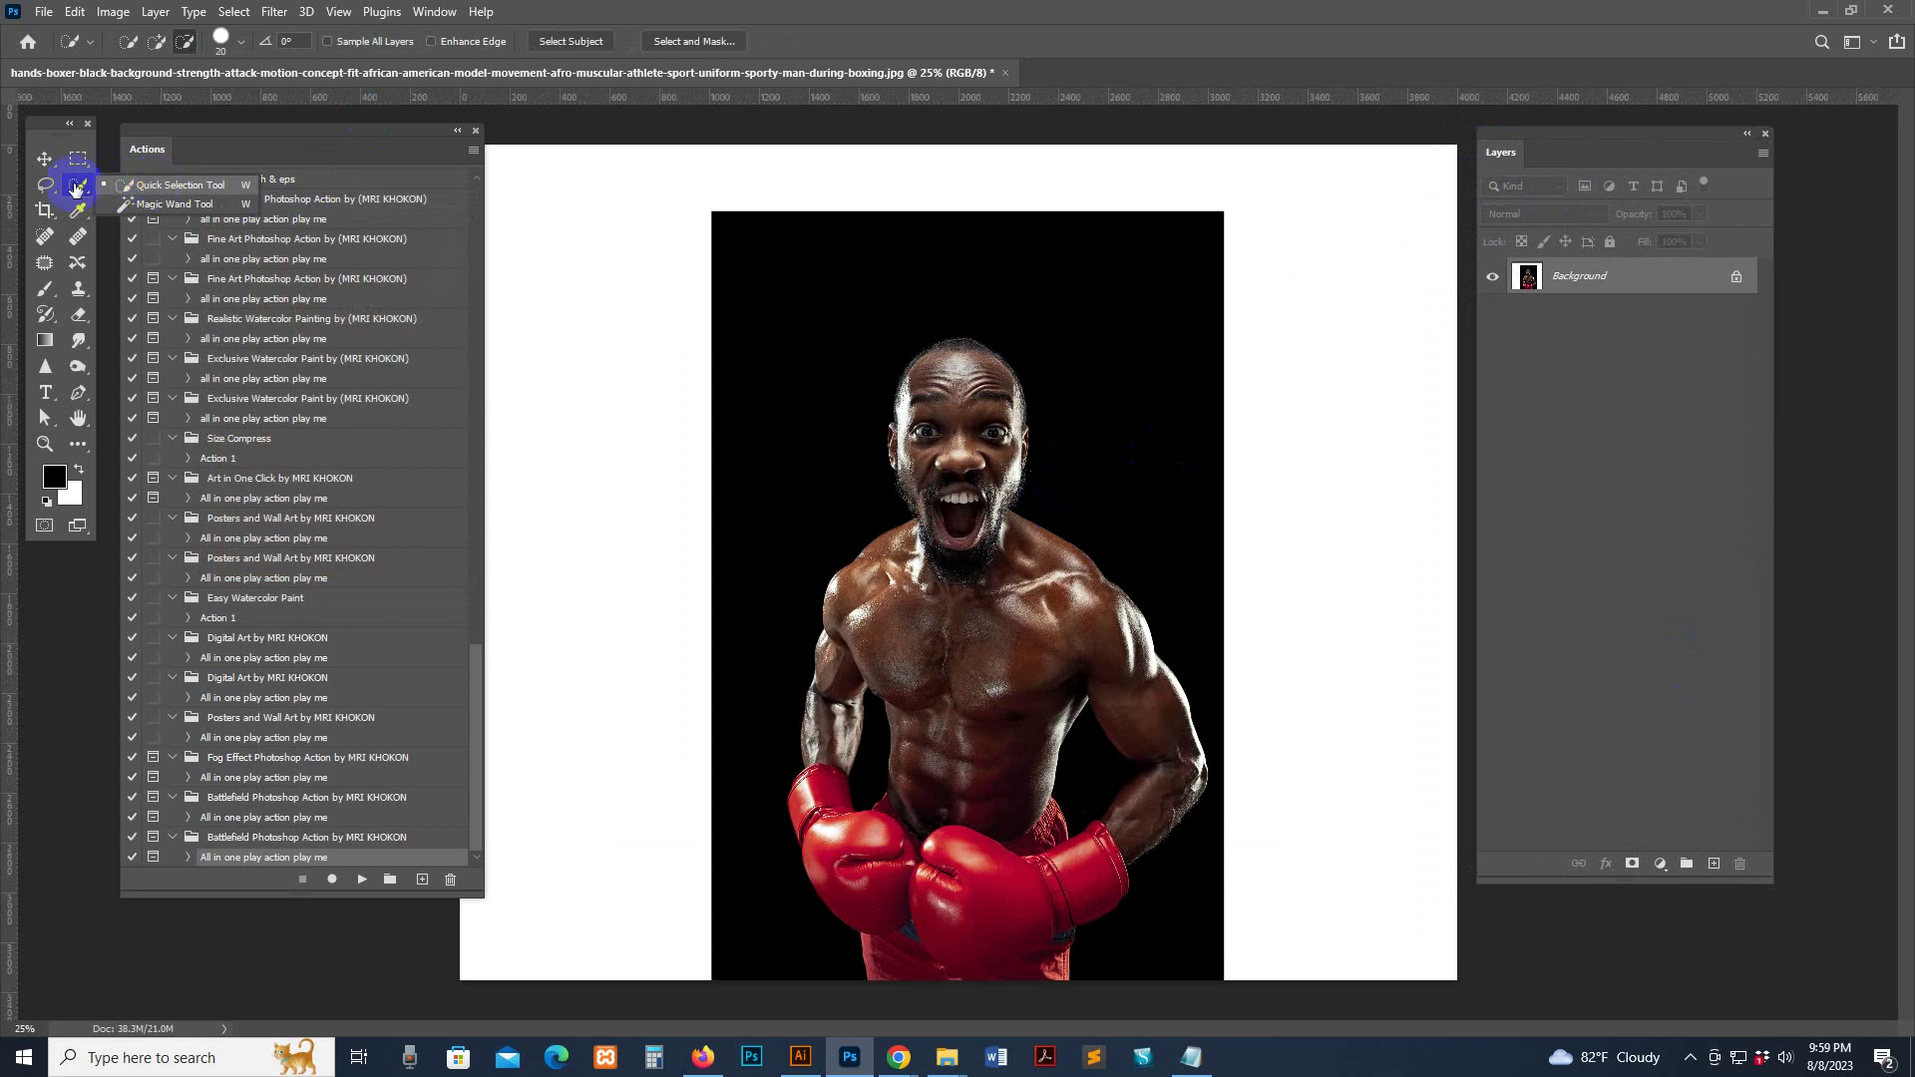
pyautogui.moveTo(79, 187); pyautogui.dragTo(150, 185)
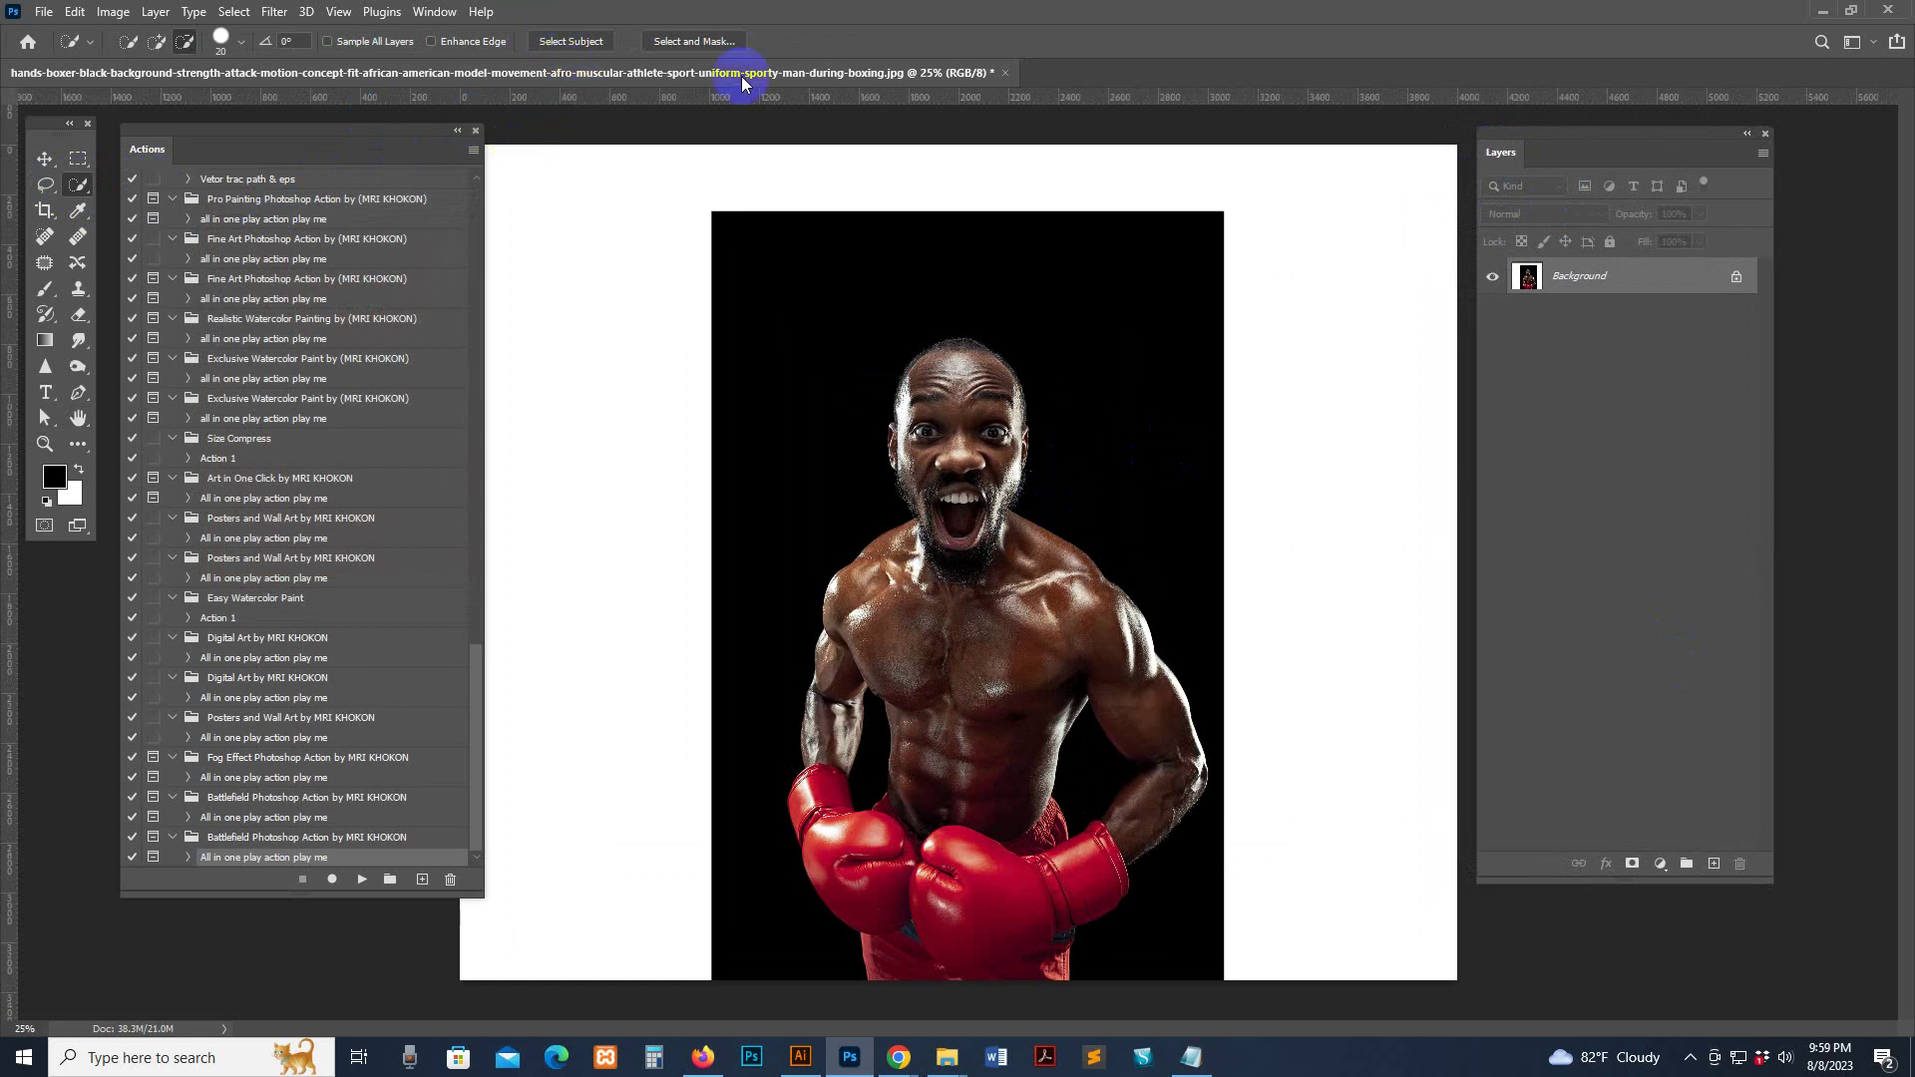
pyautogui.click(569, 45)
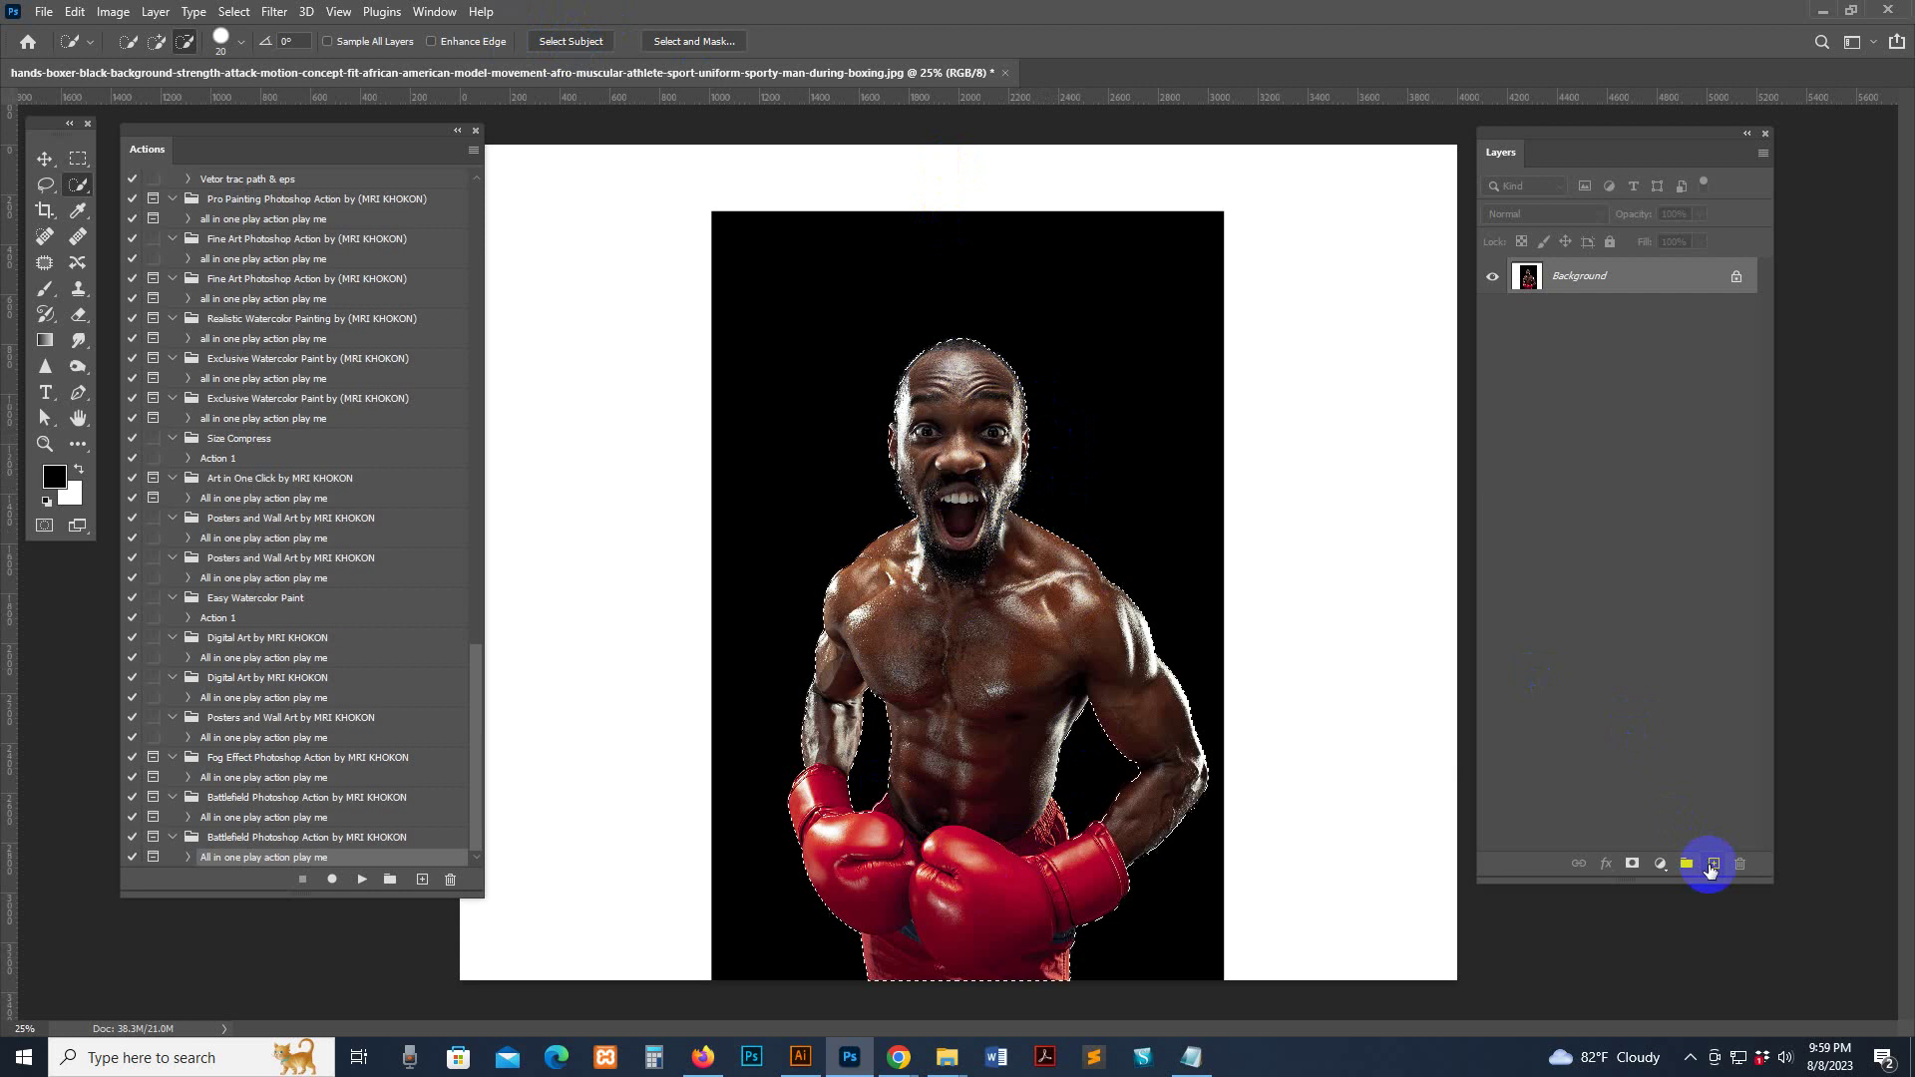
# Add a new layer above the Background and name it brush
pyautogui.click(1713, 864)
pyautogui.click(1568, 286)
pyautogui.doubleClick(1568, 278)
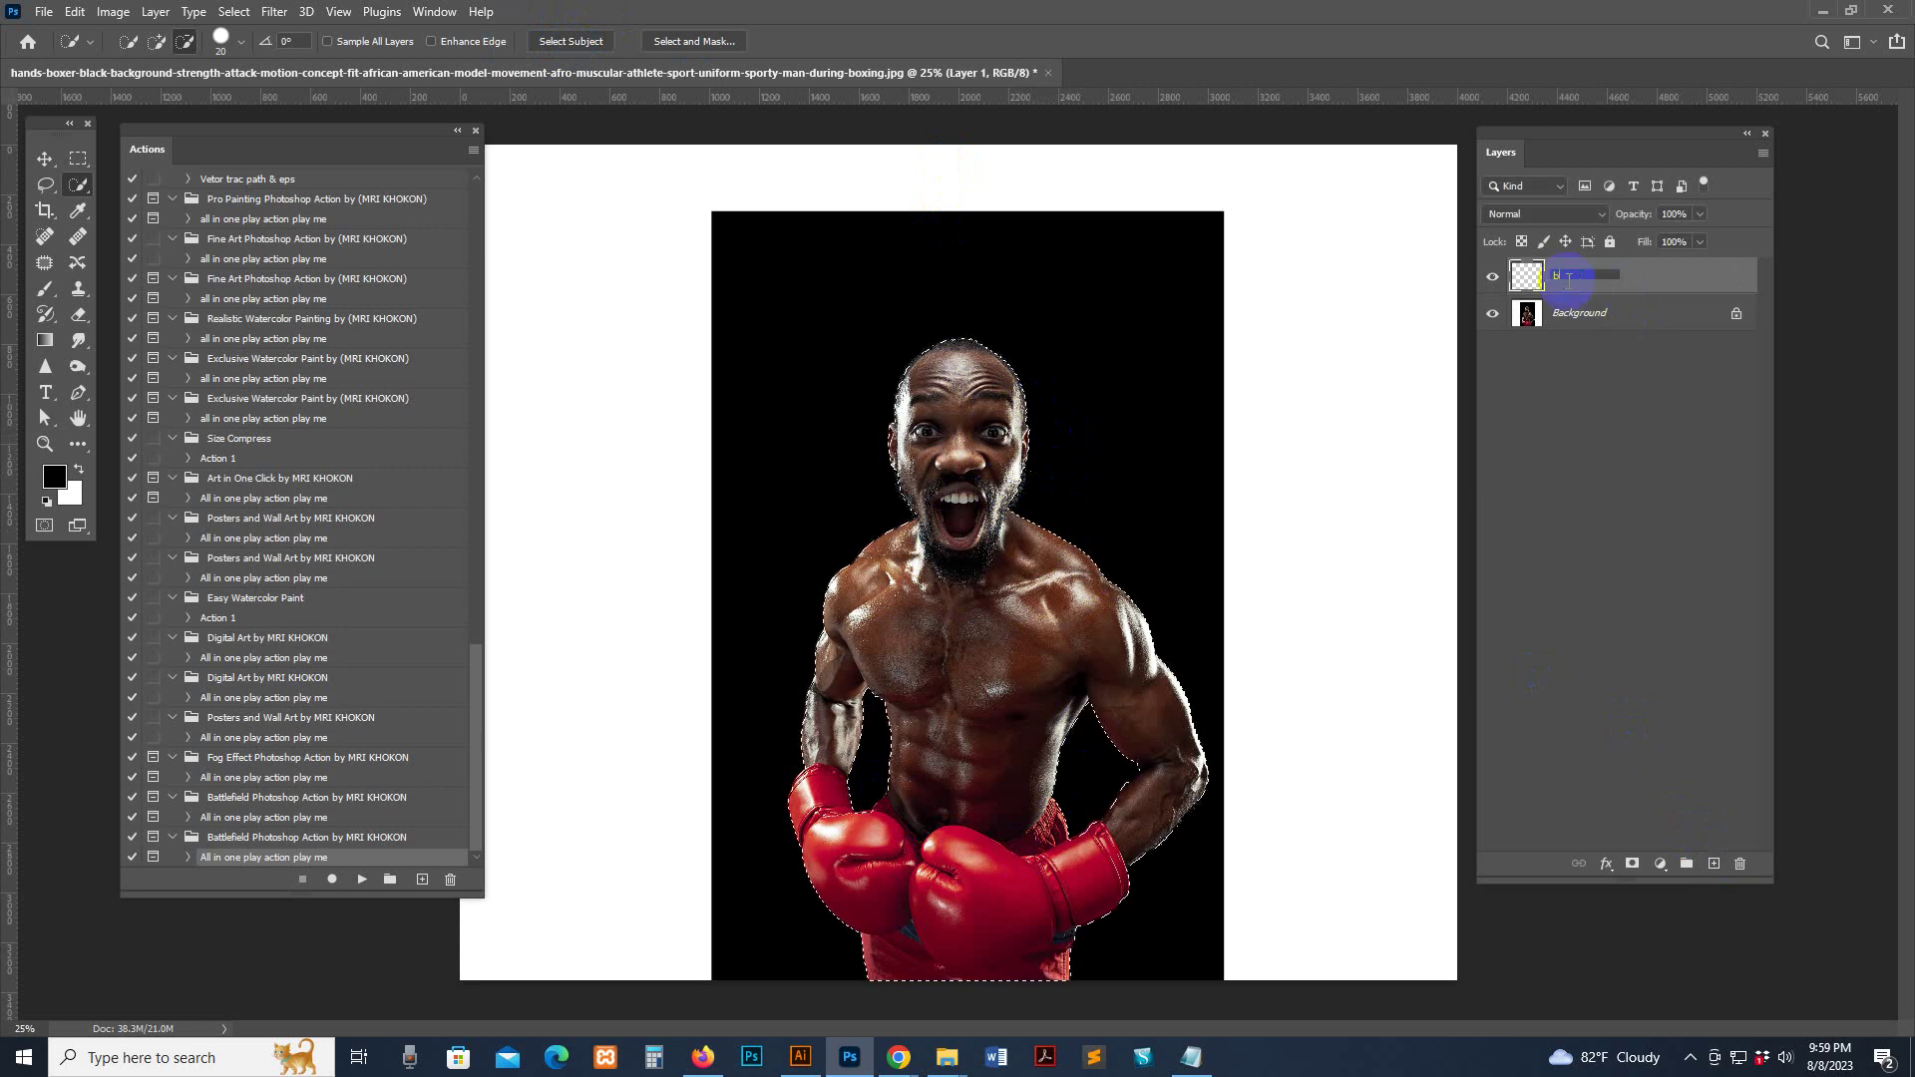
pyautogui.write('brush')
pyautogui.click(1657, 280)
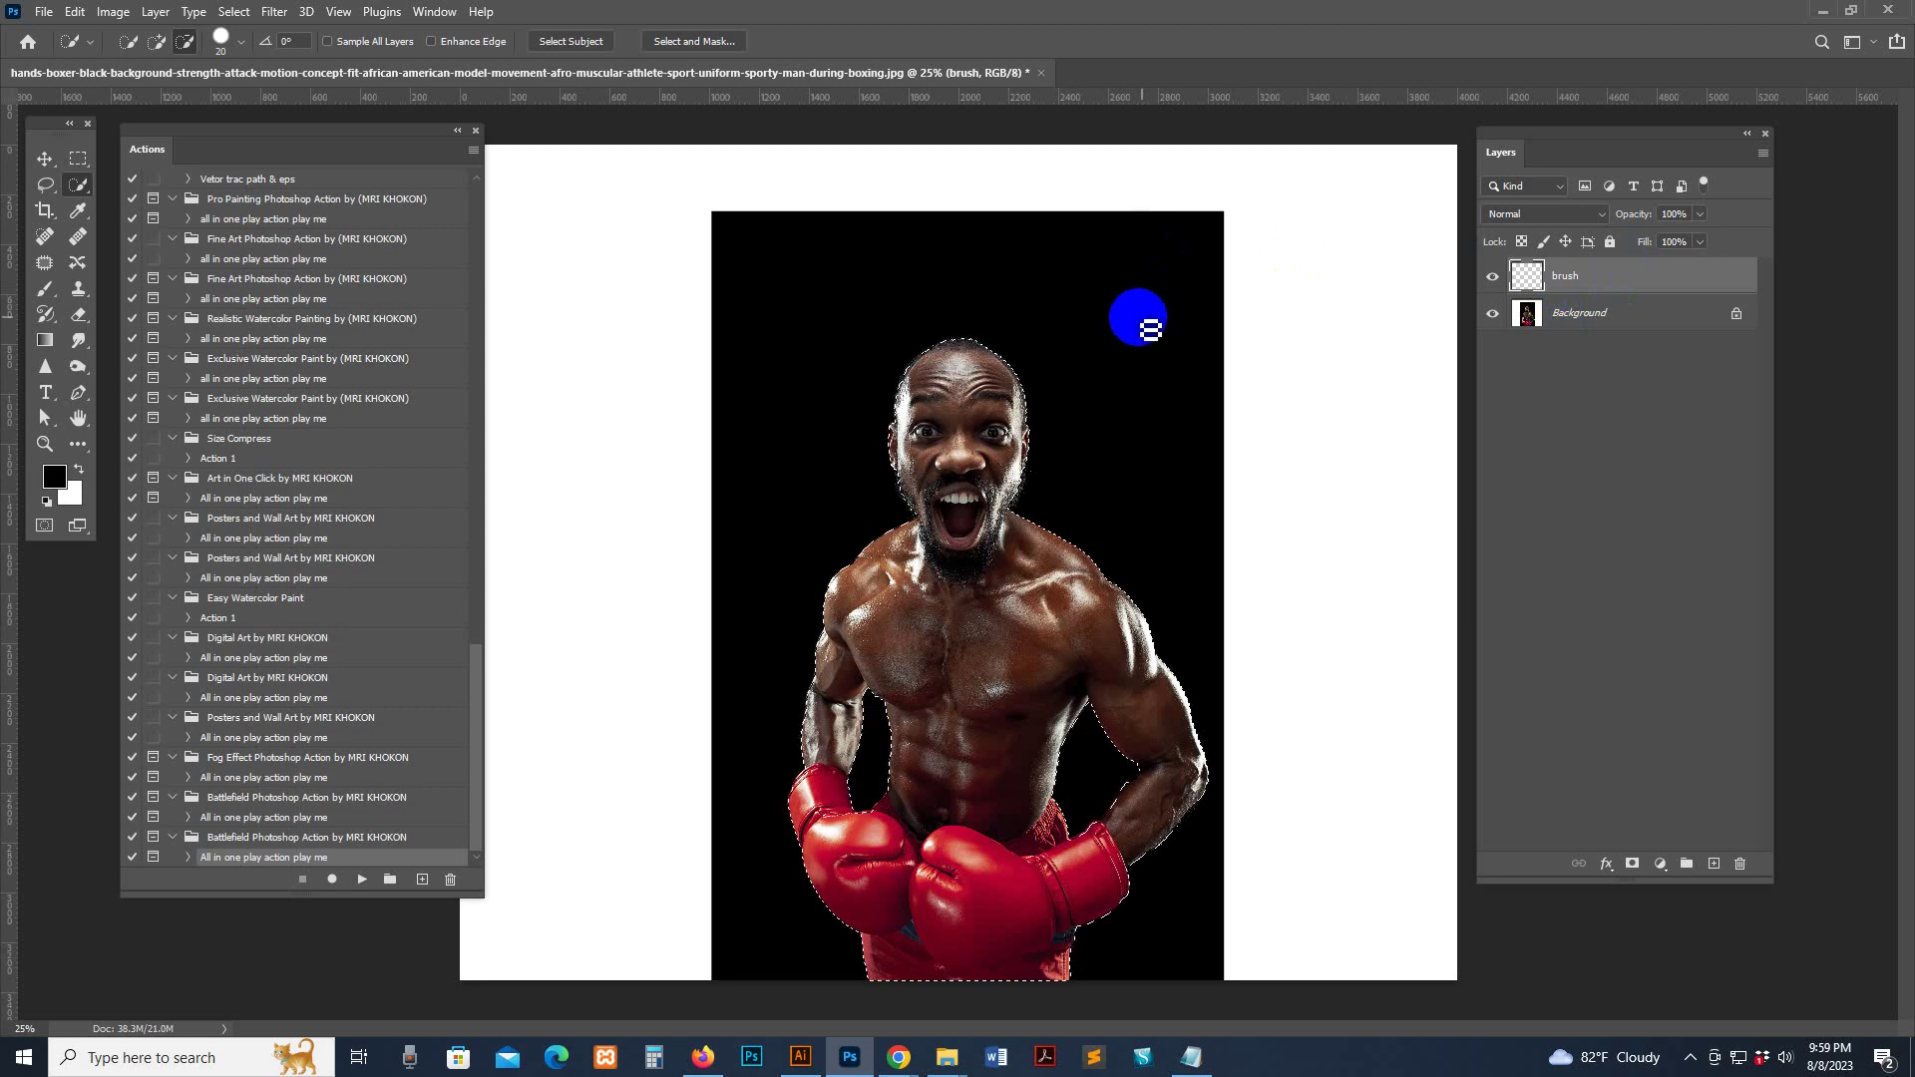
# Fill the boxer selection on the brush layer with red ff0000 using the Paint Bucket Tool, keeping the layer visible
pyautogui.press('g')
pyautogui.click(78, 444)
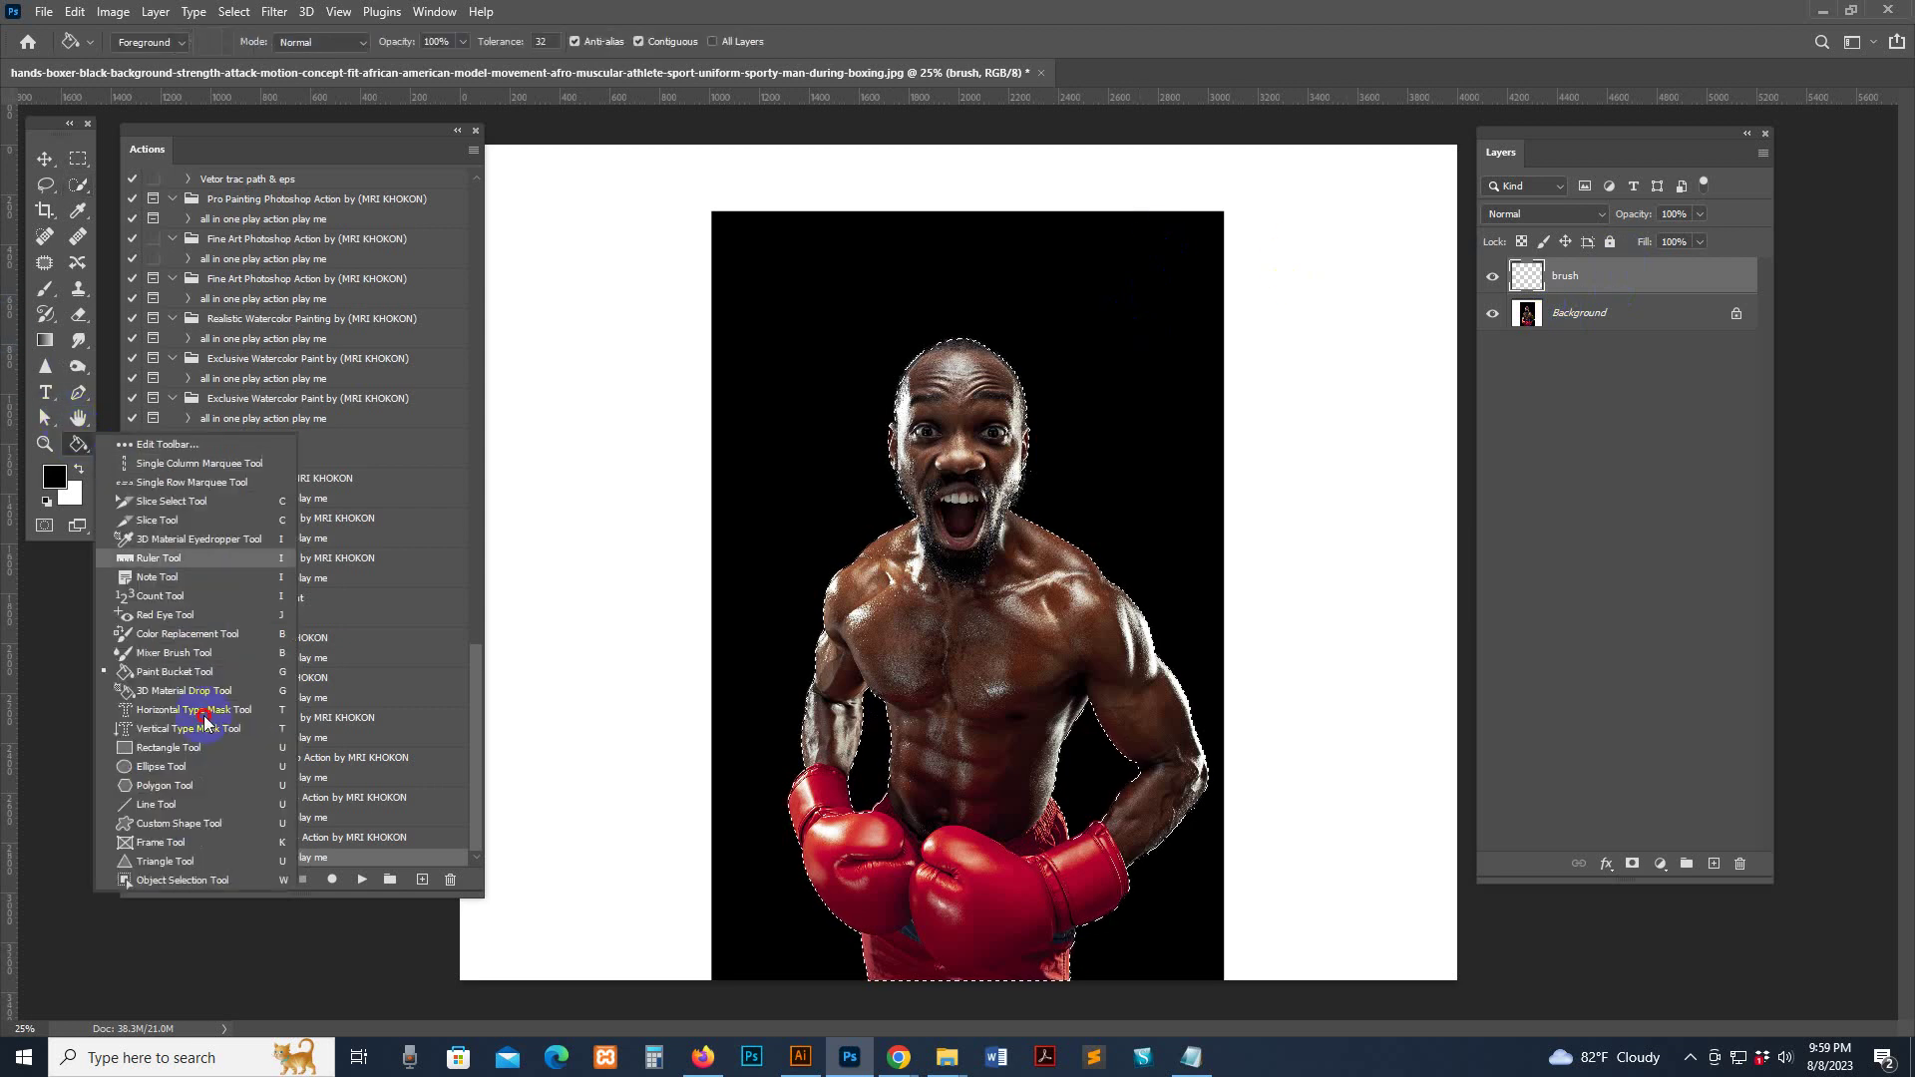
pyautogui.click(183, 672)
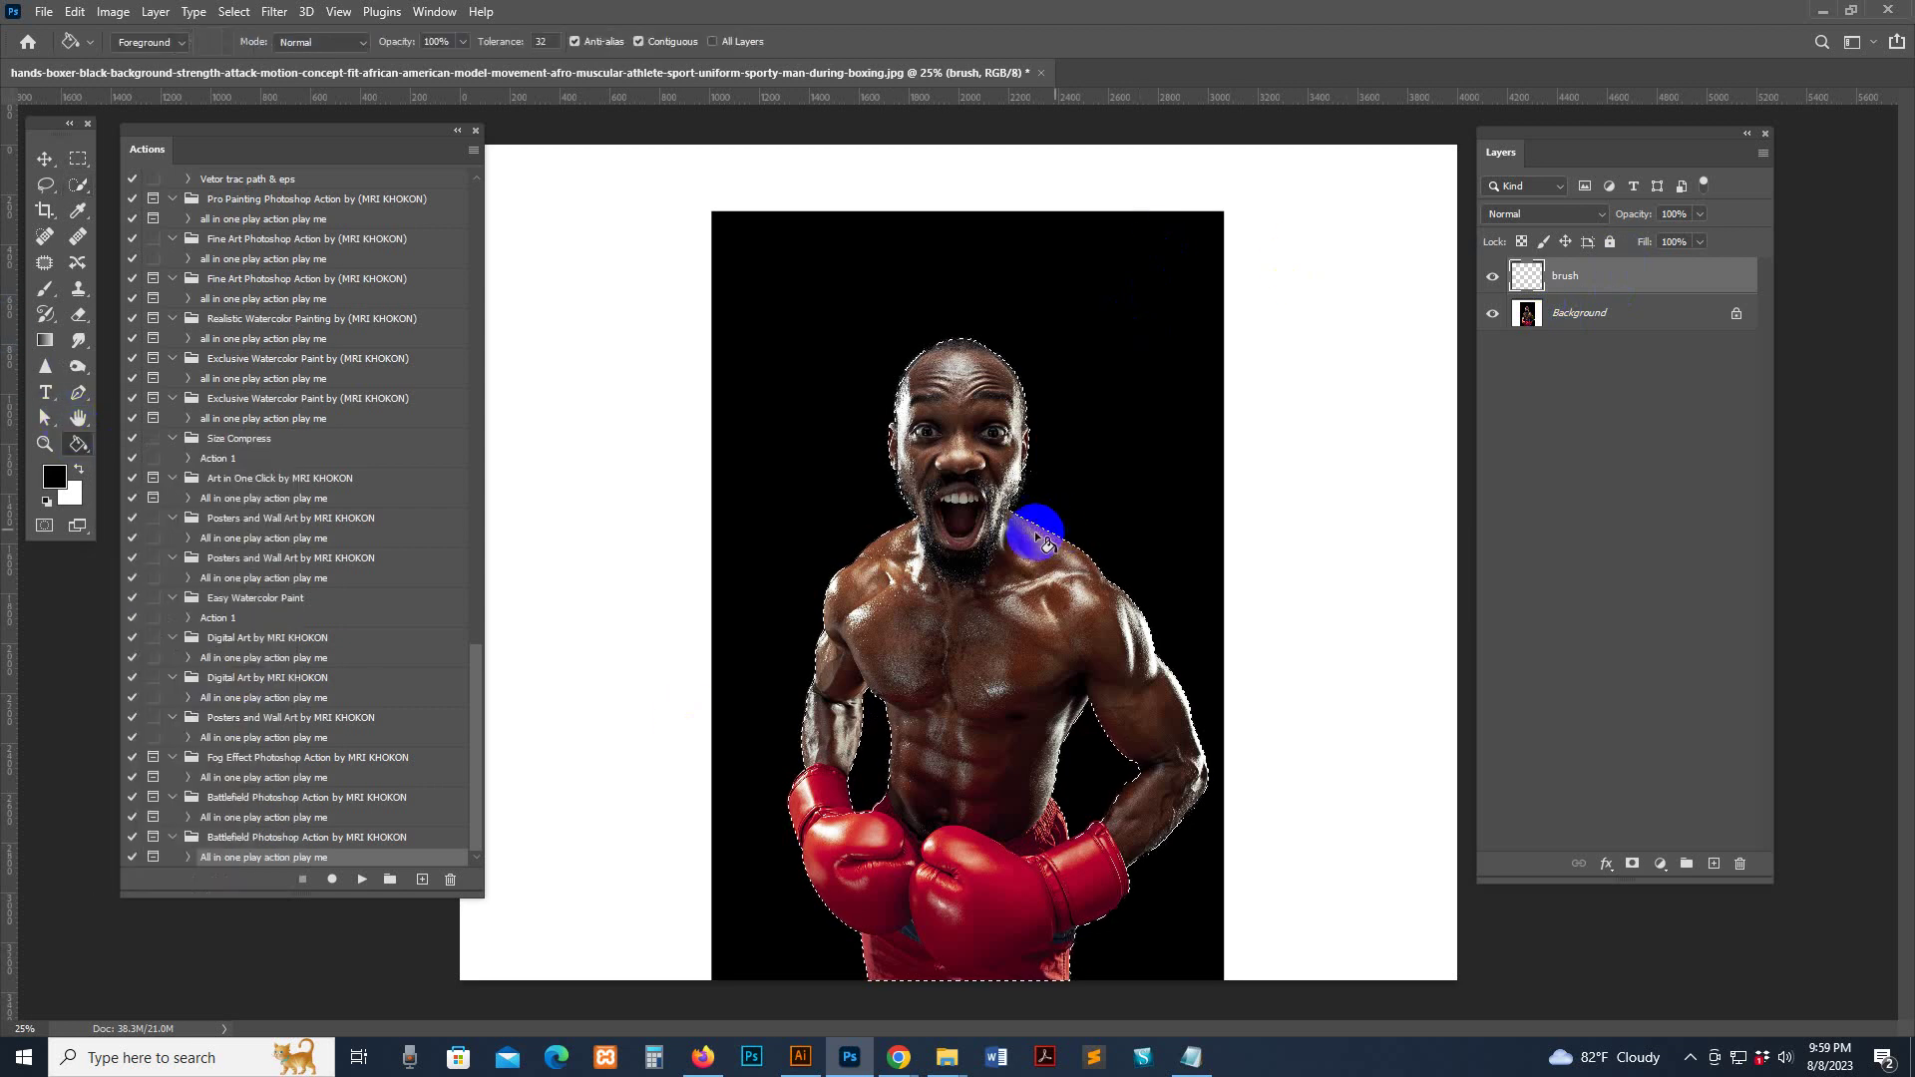
pyautogui.click(54, 476)
pyautogui.click(1453, 309)
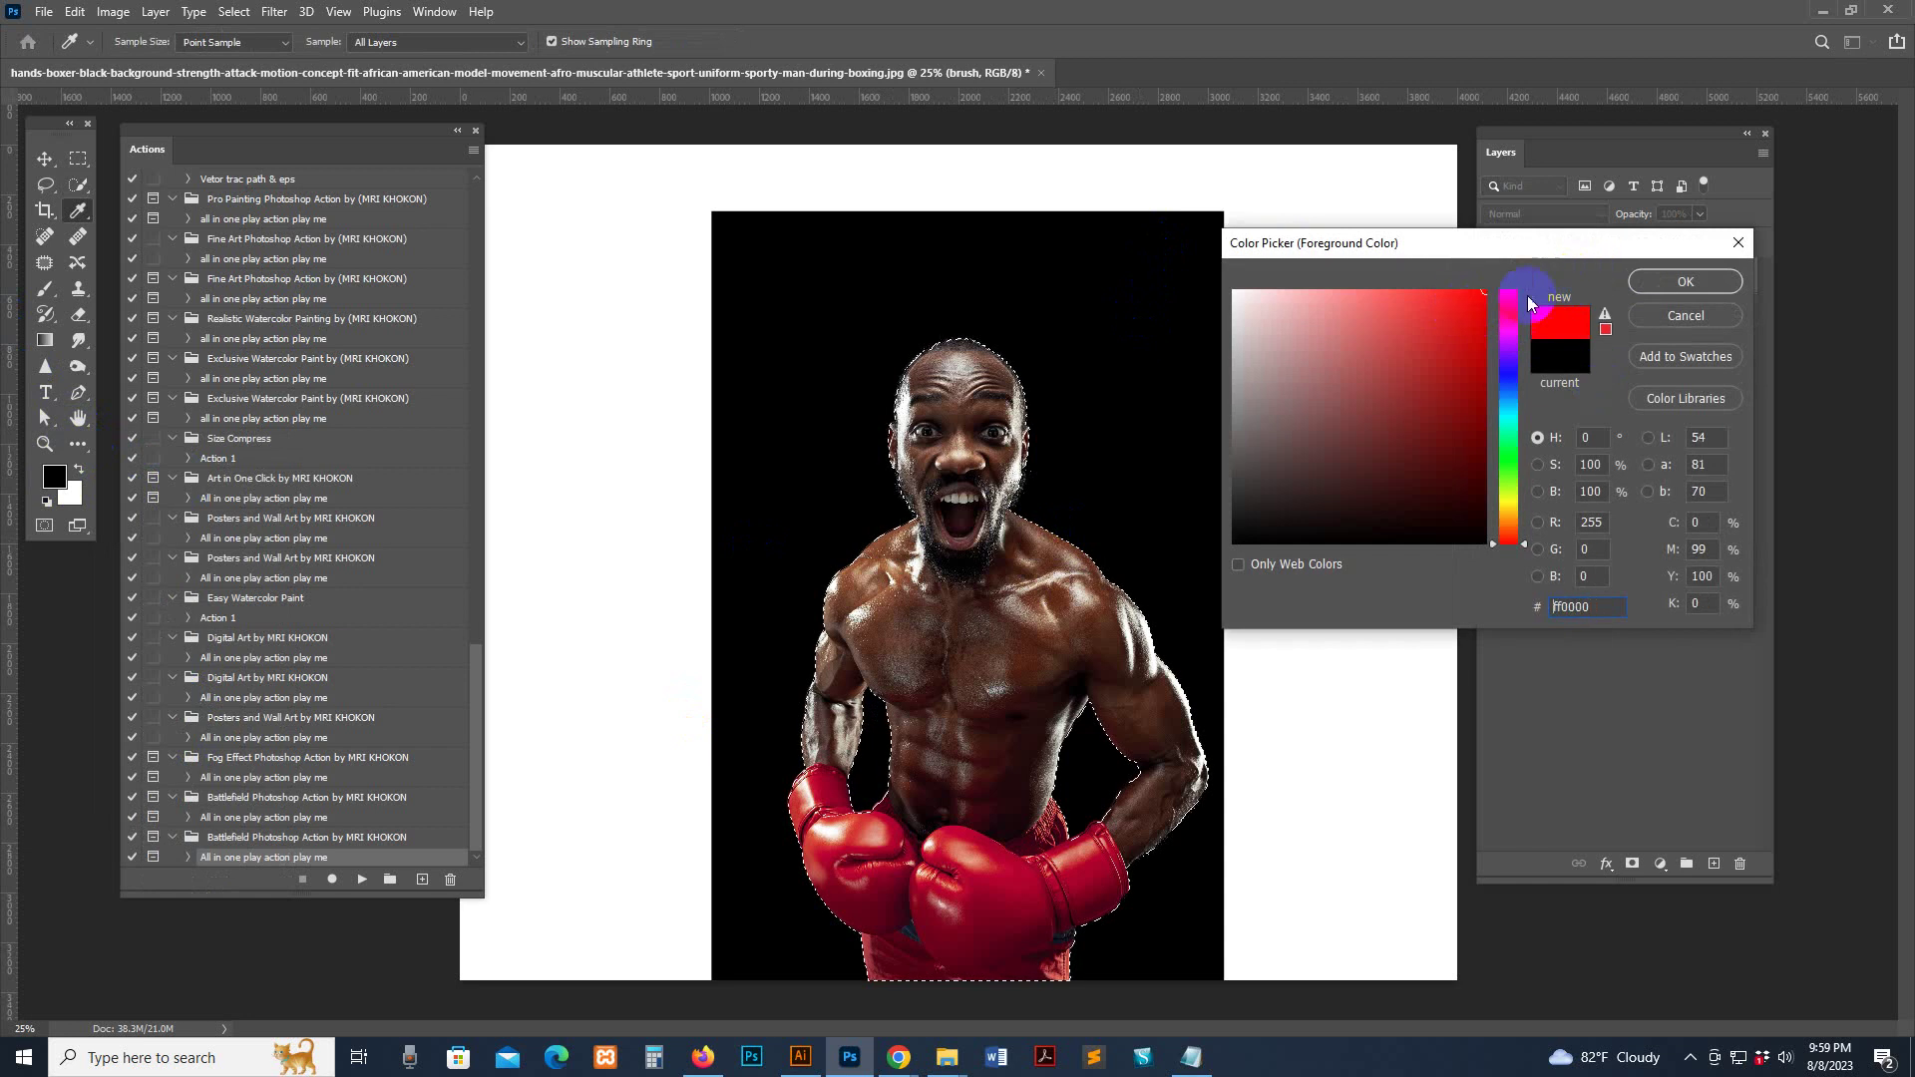
pyautogui.click(1686, 281)
pyautogui.click(1638, 286)
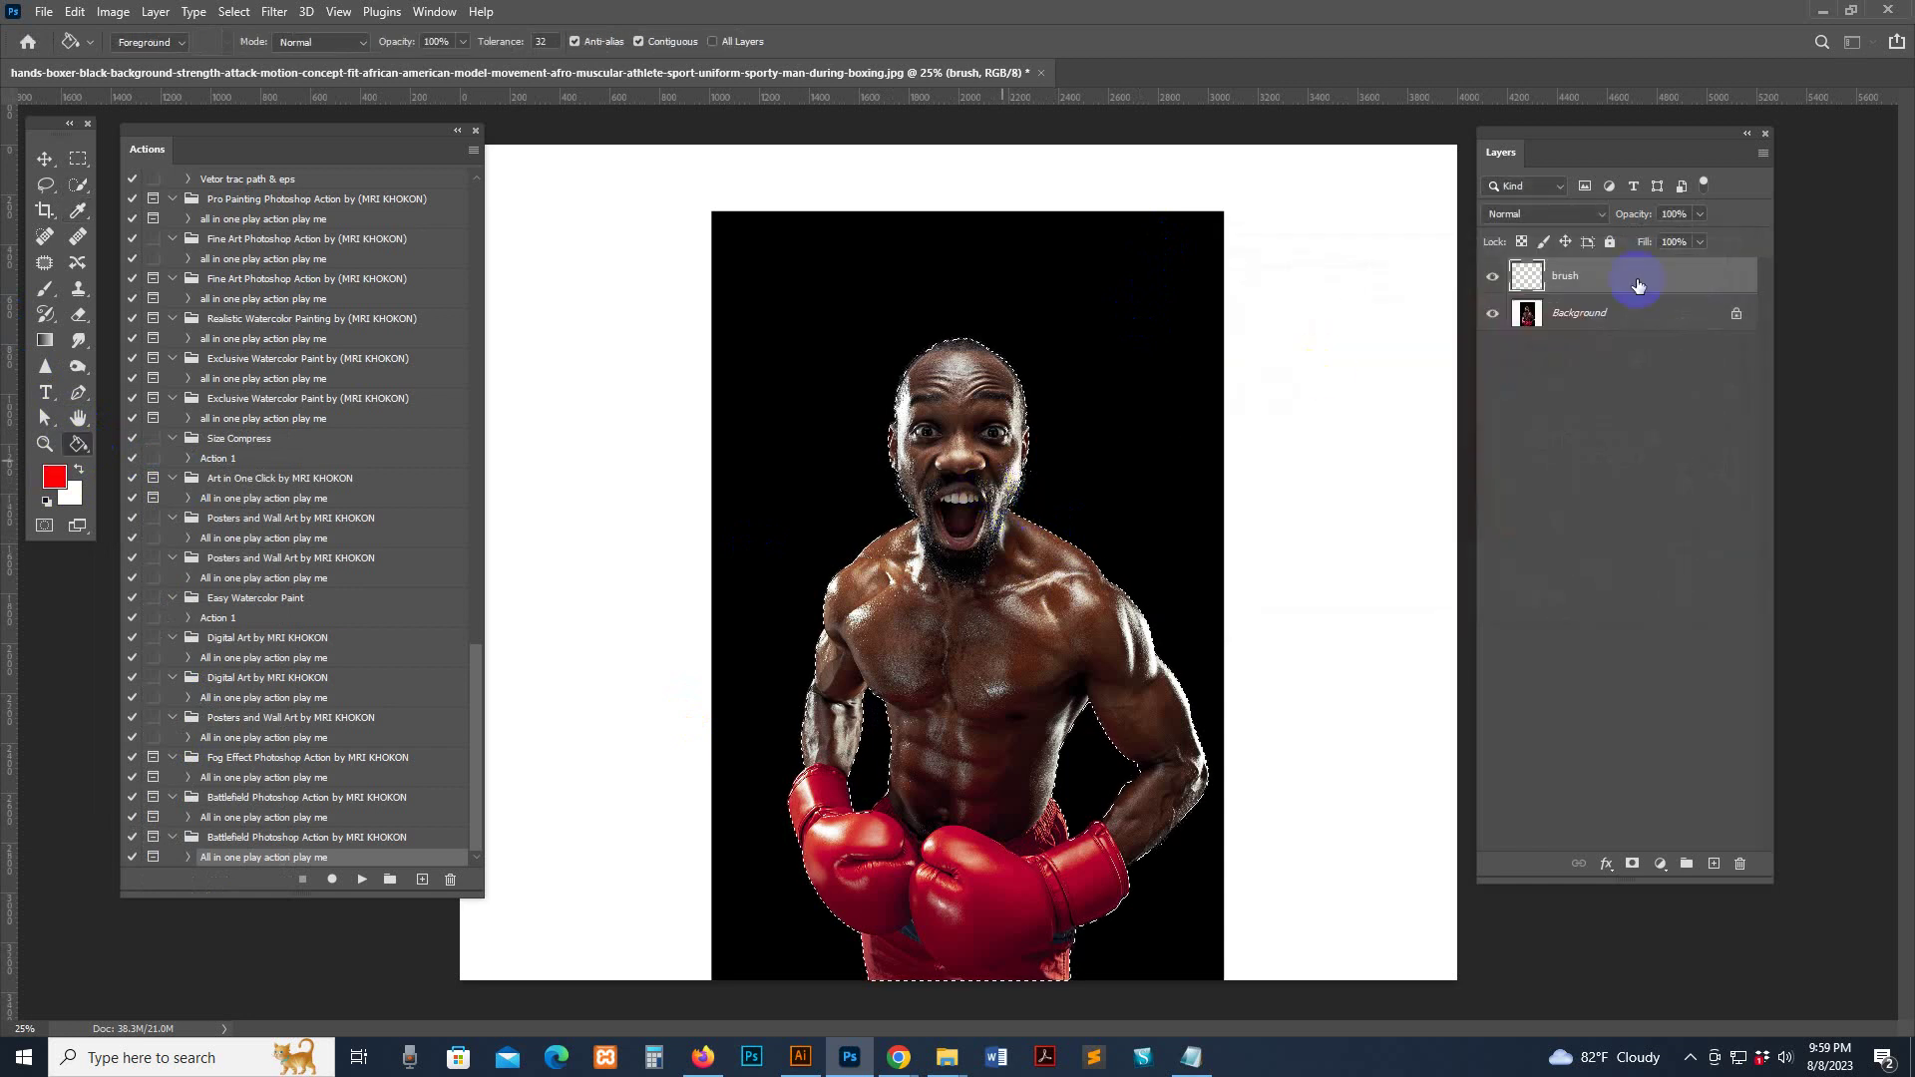
pyautogui.click(983, 514)
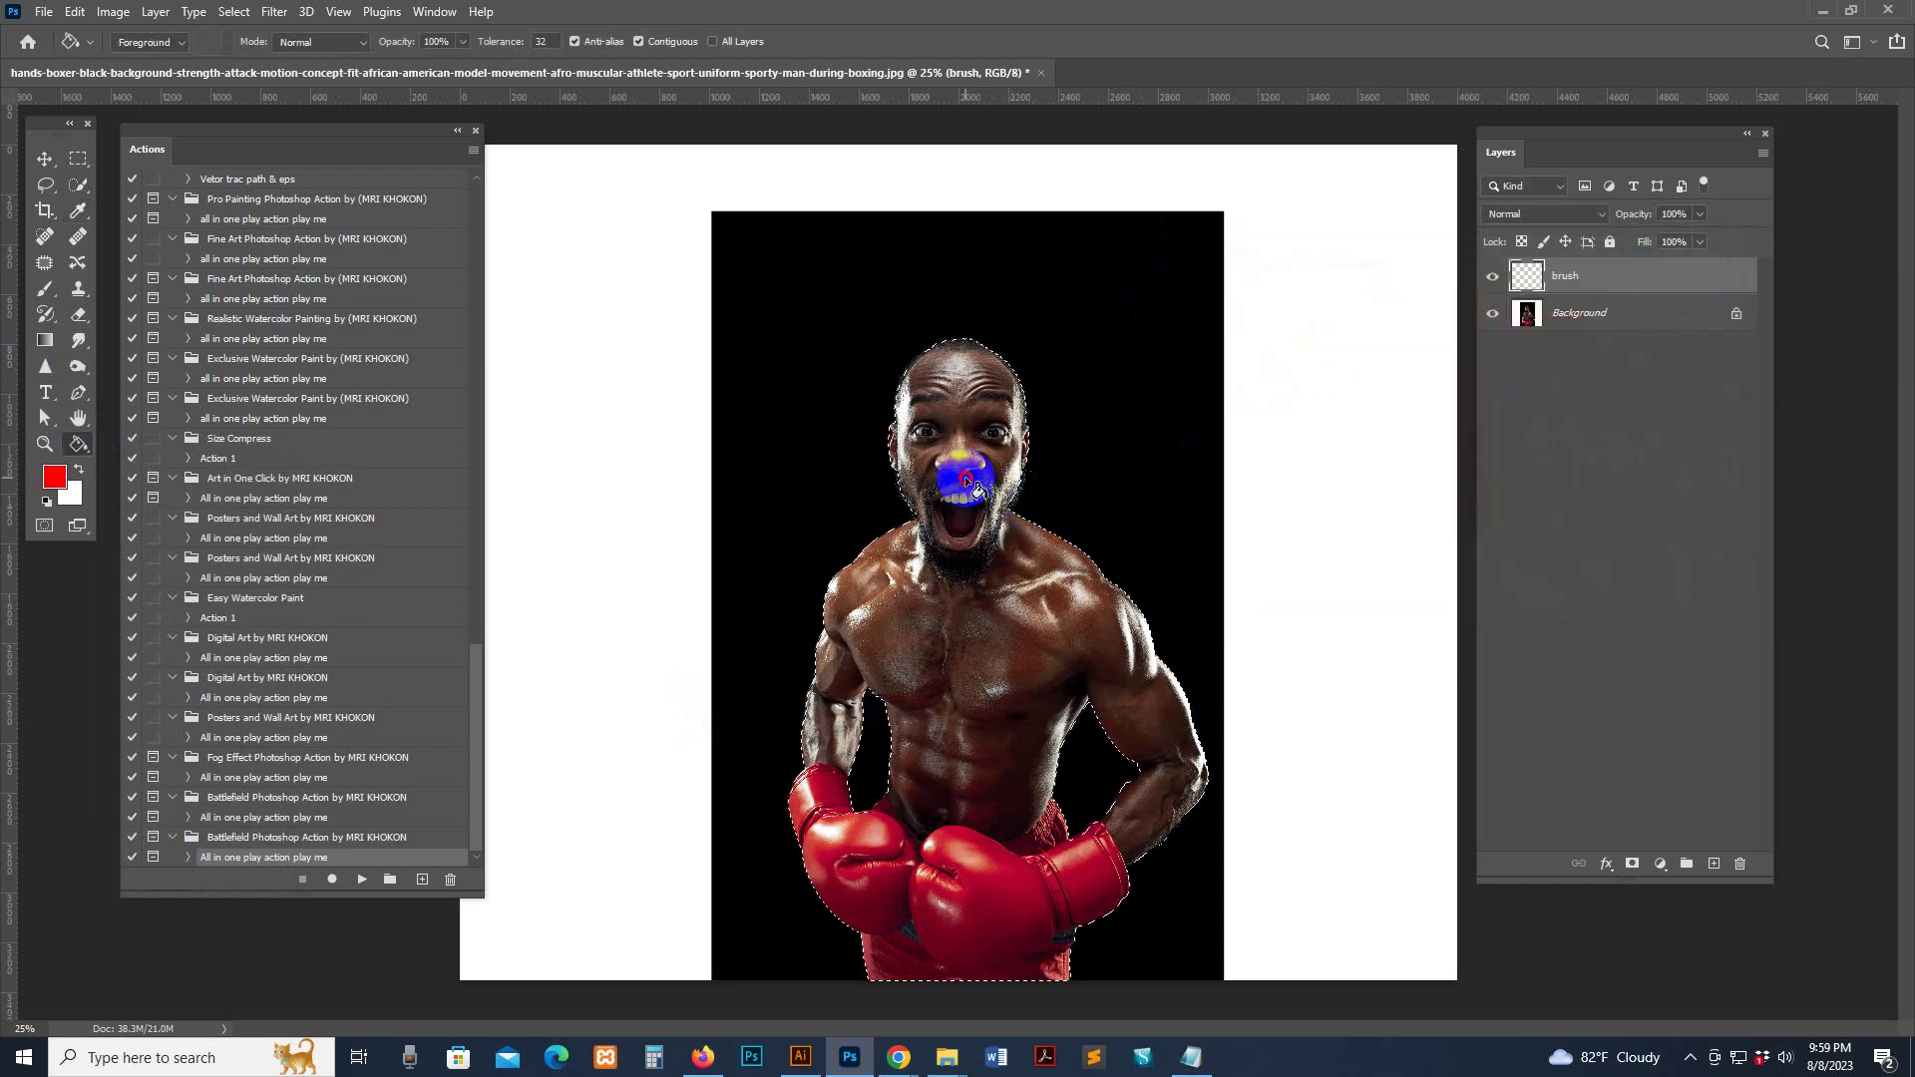
pyautogui.click(1492, 277)
pyautogui.click(1491, 276)
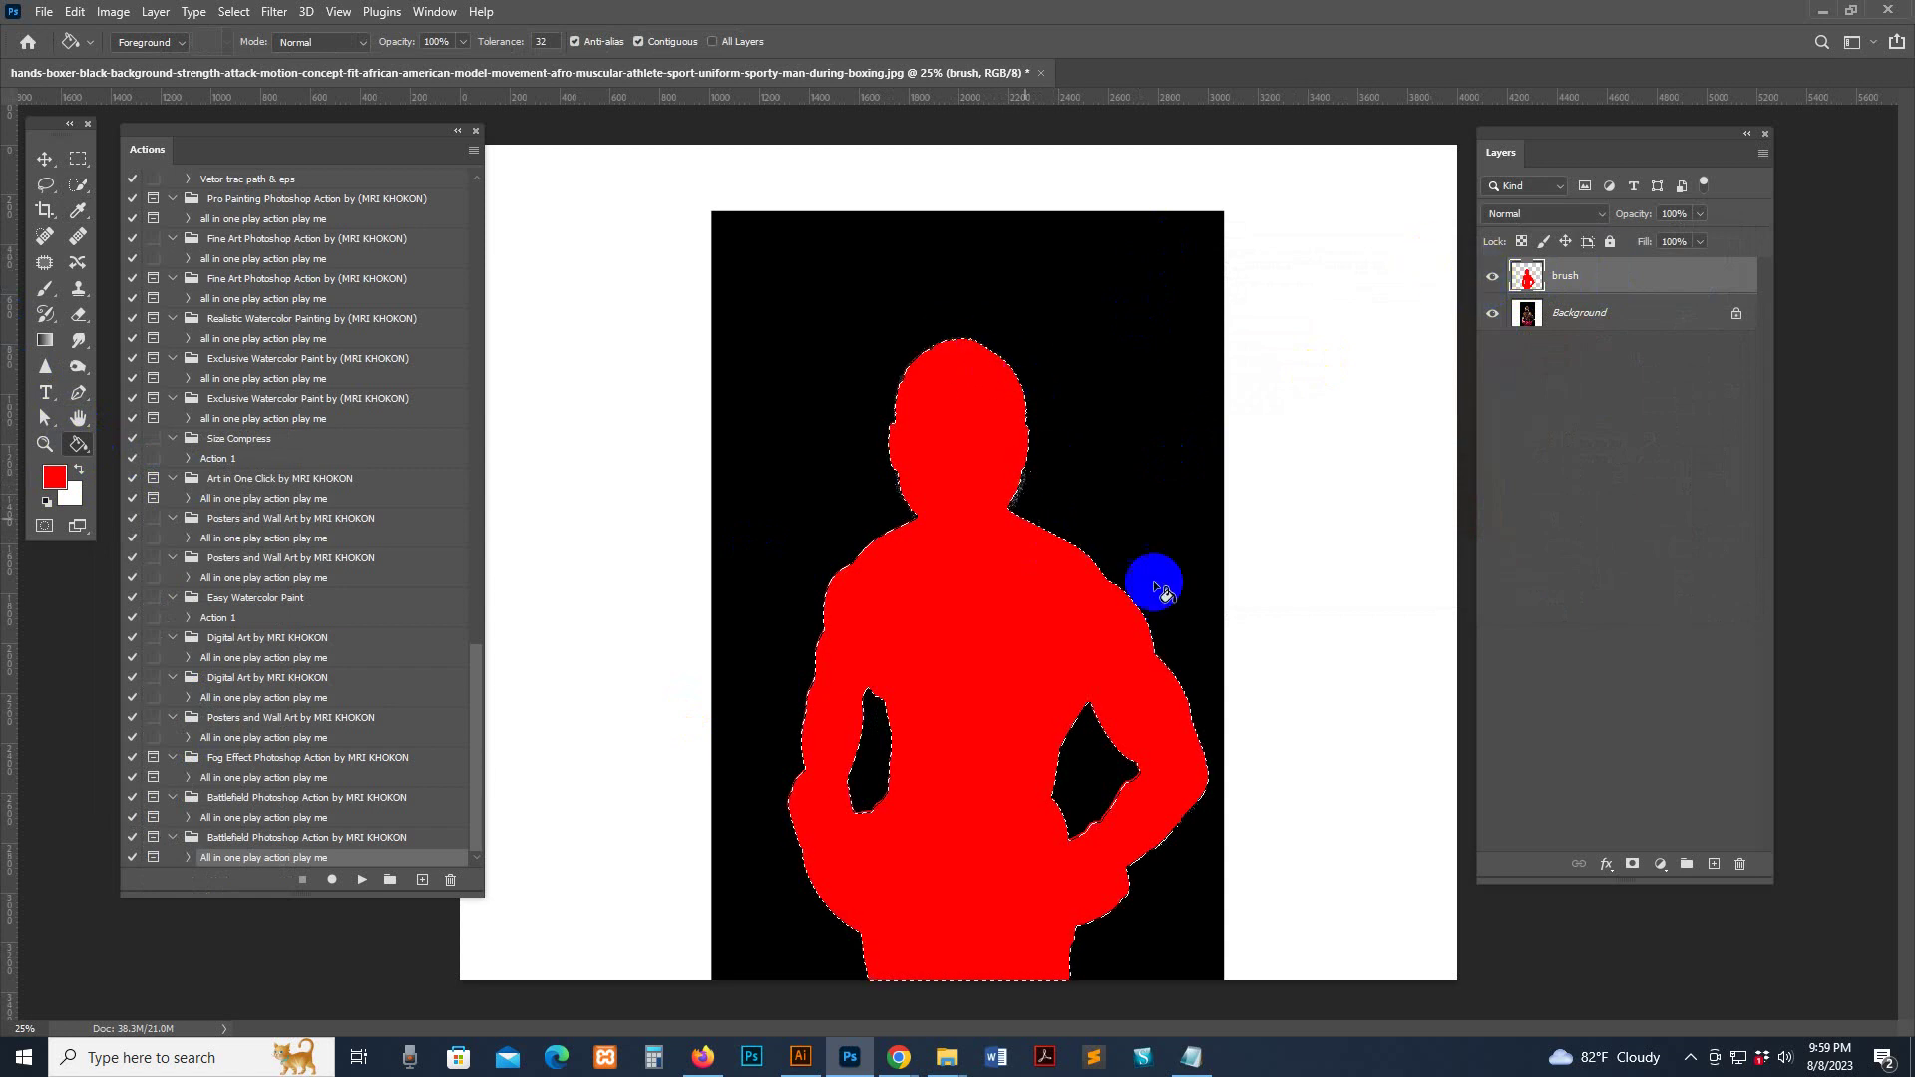
# Check the red fill's edges around the head and deselect the boxer outline
pyautogui.hotkey('ctrl', '+')
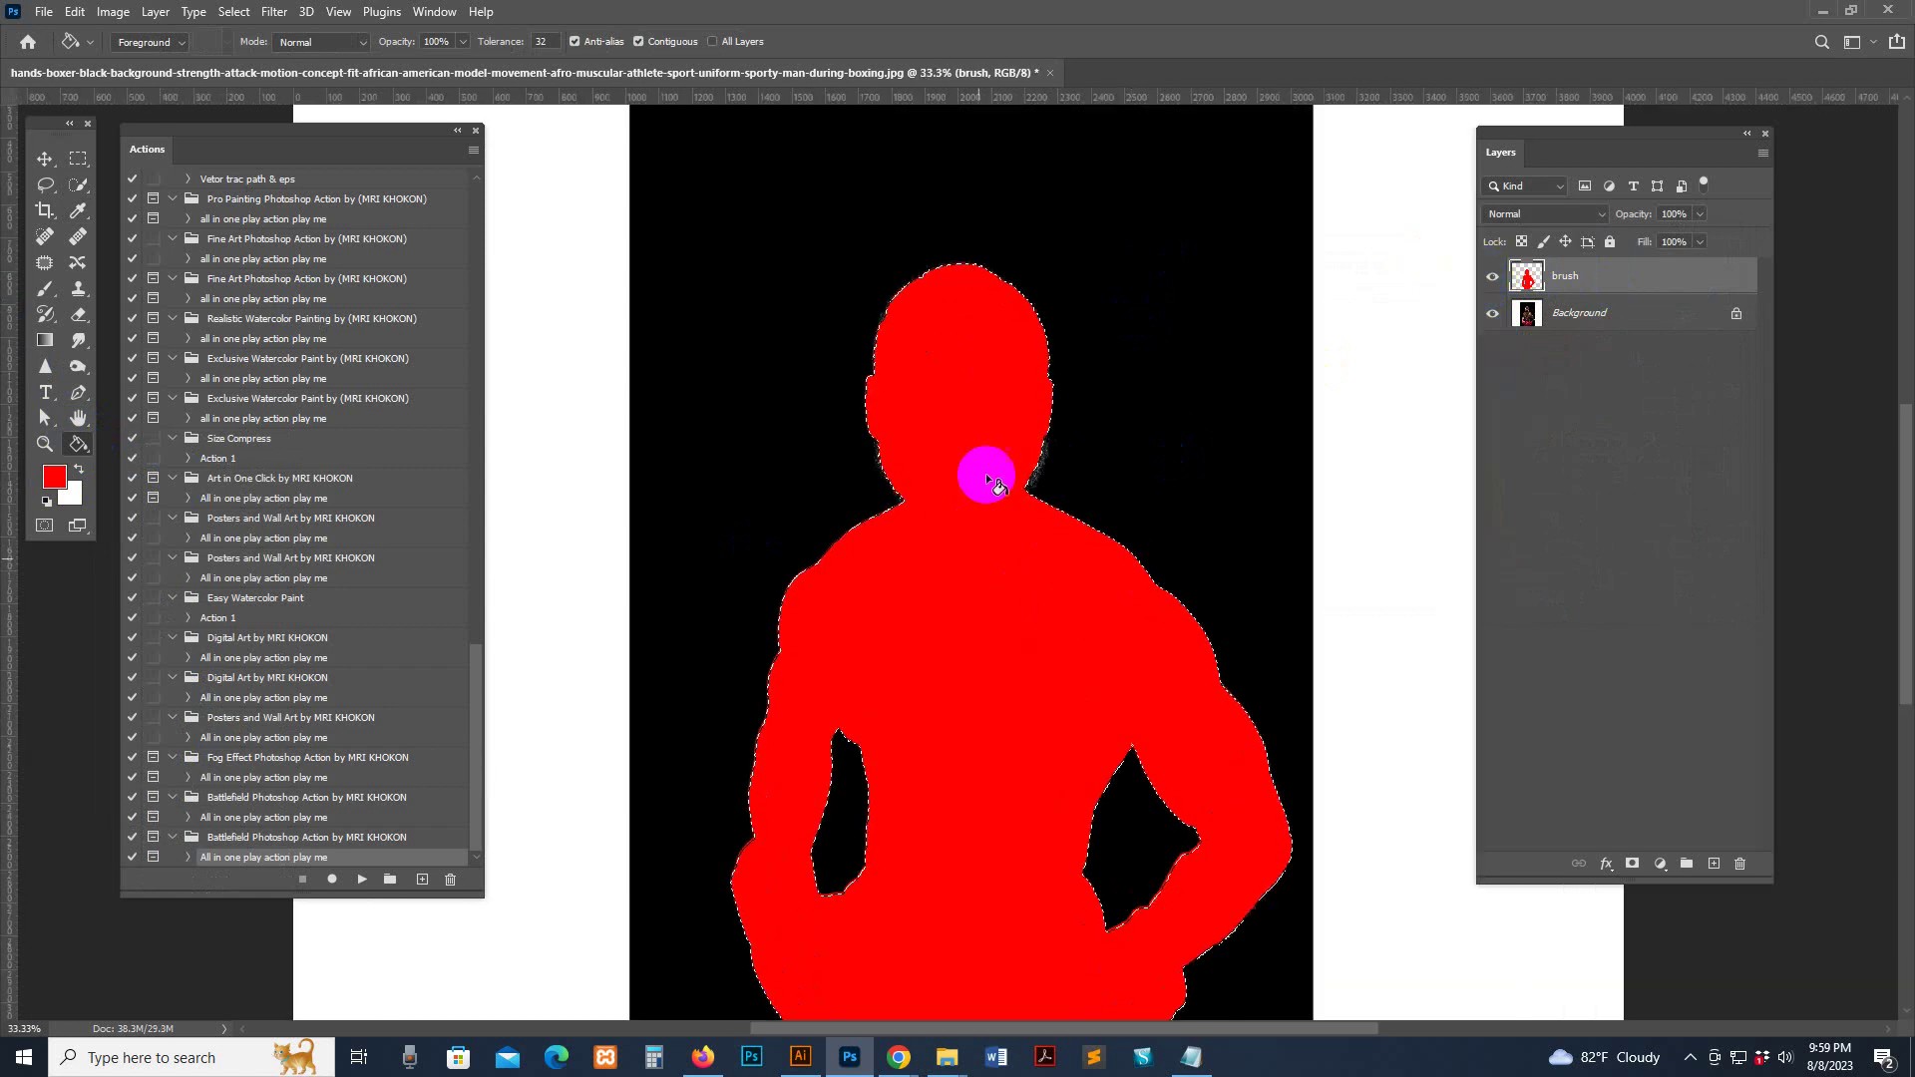
pyautogui.click(1027, 435)
pyautogui.click(1039, 419)
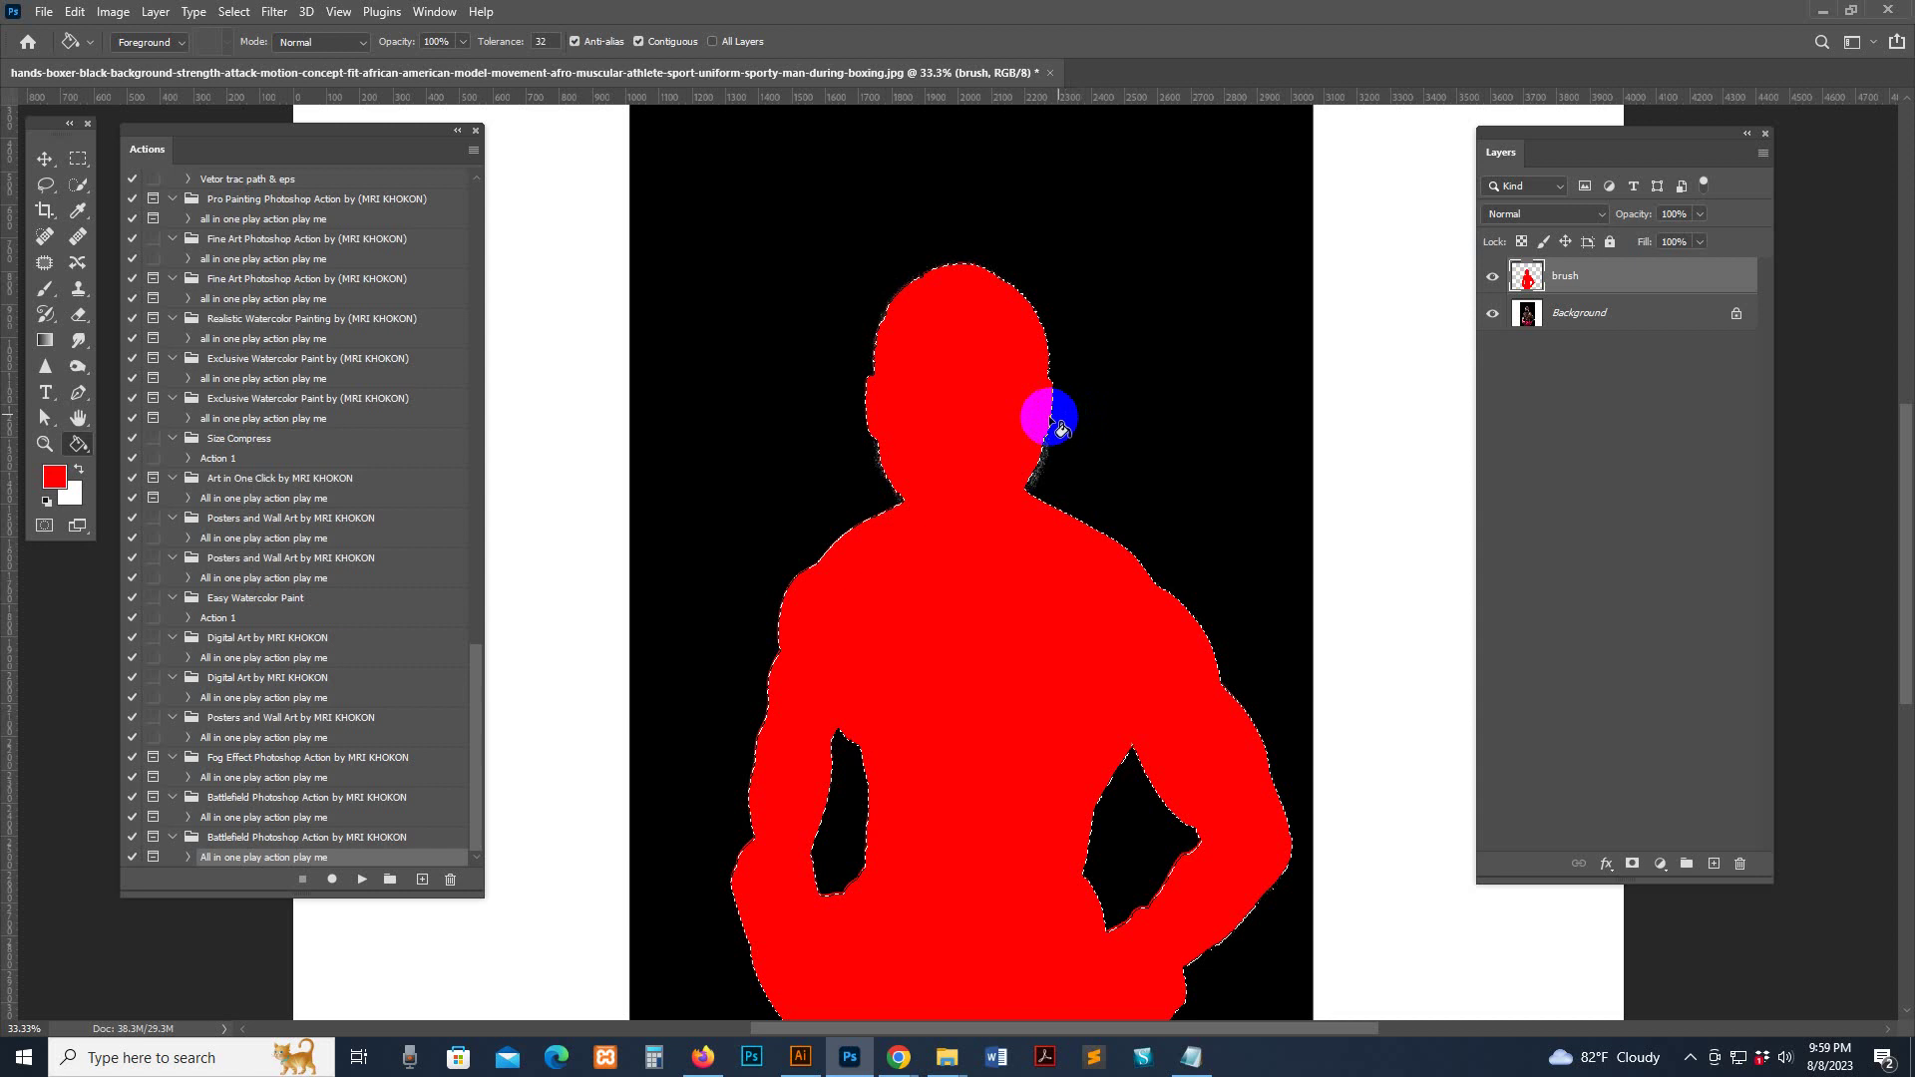
pyautogui.click(929, 339)
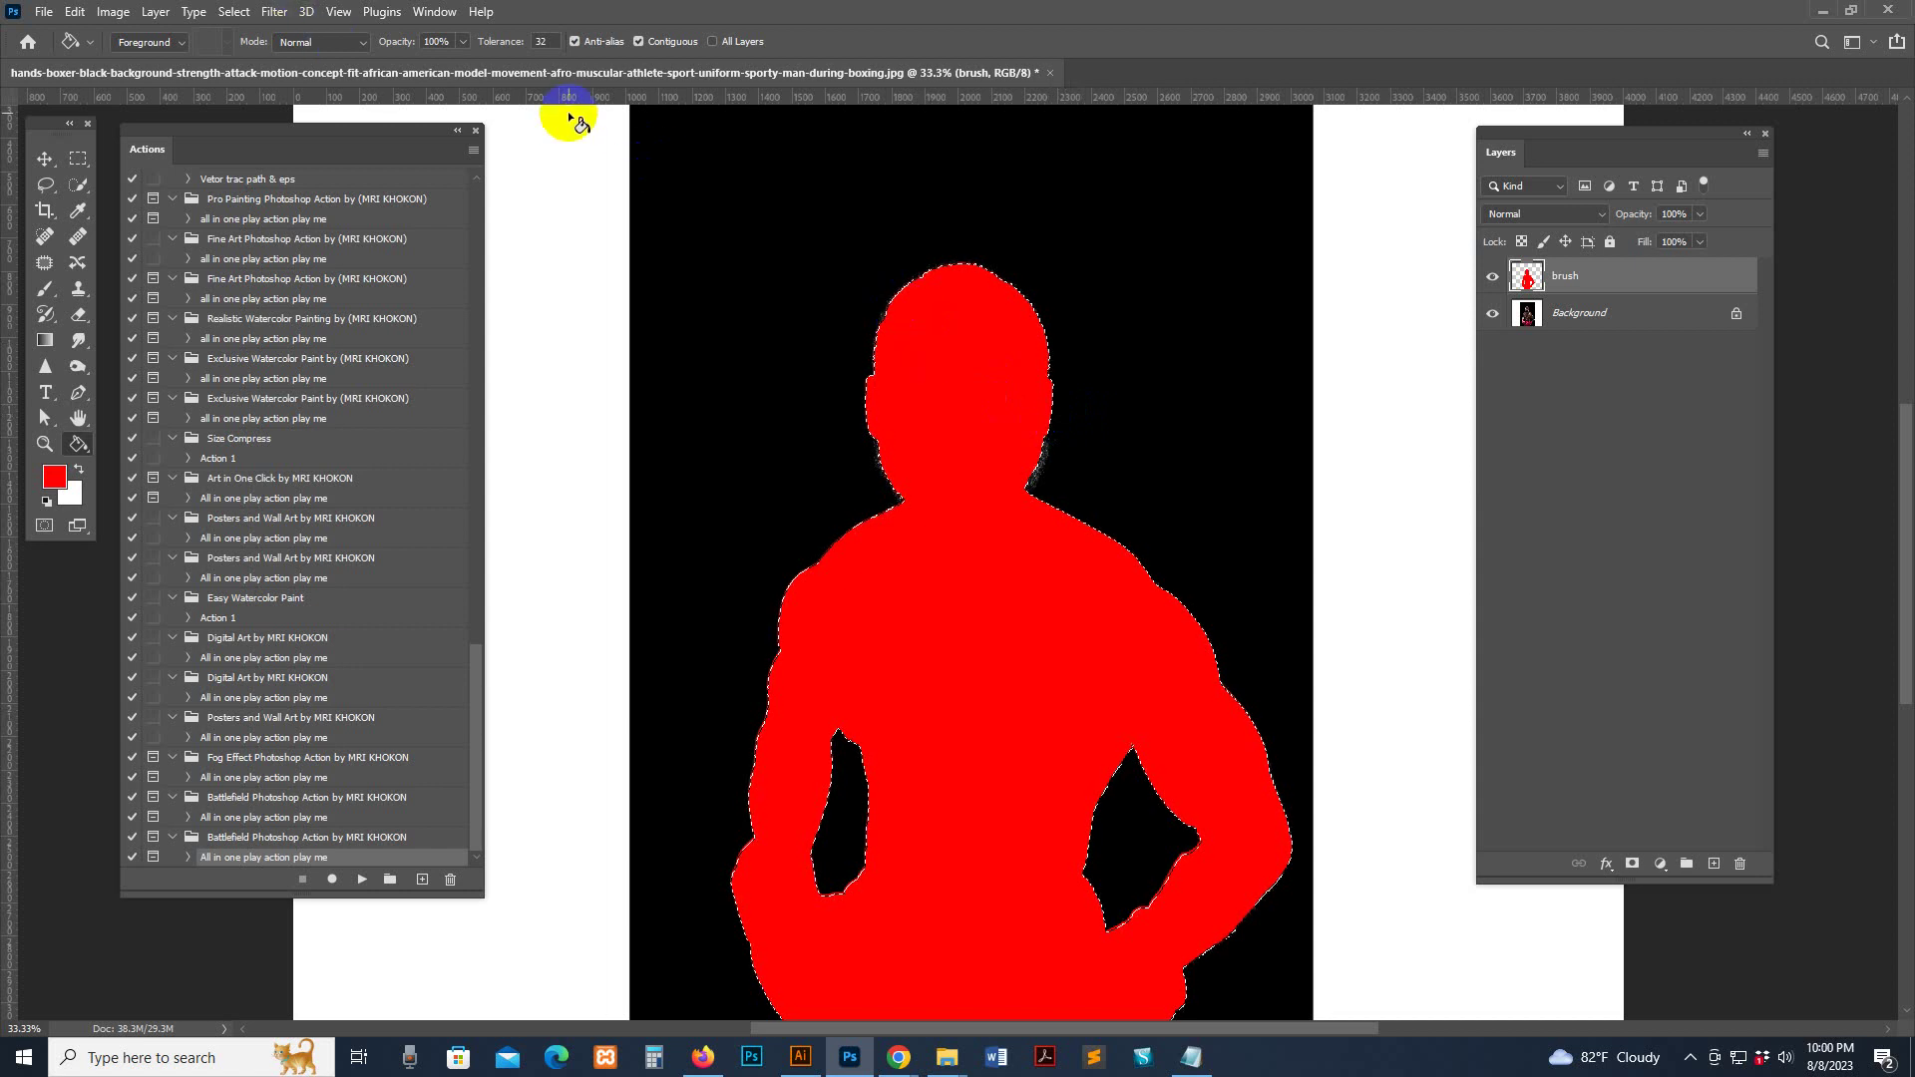
pyautogui.click(227, 13)
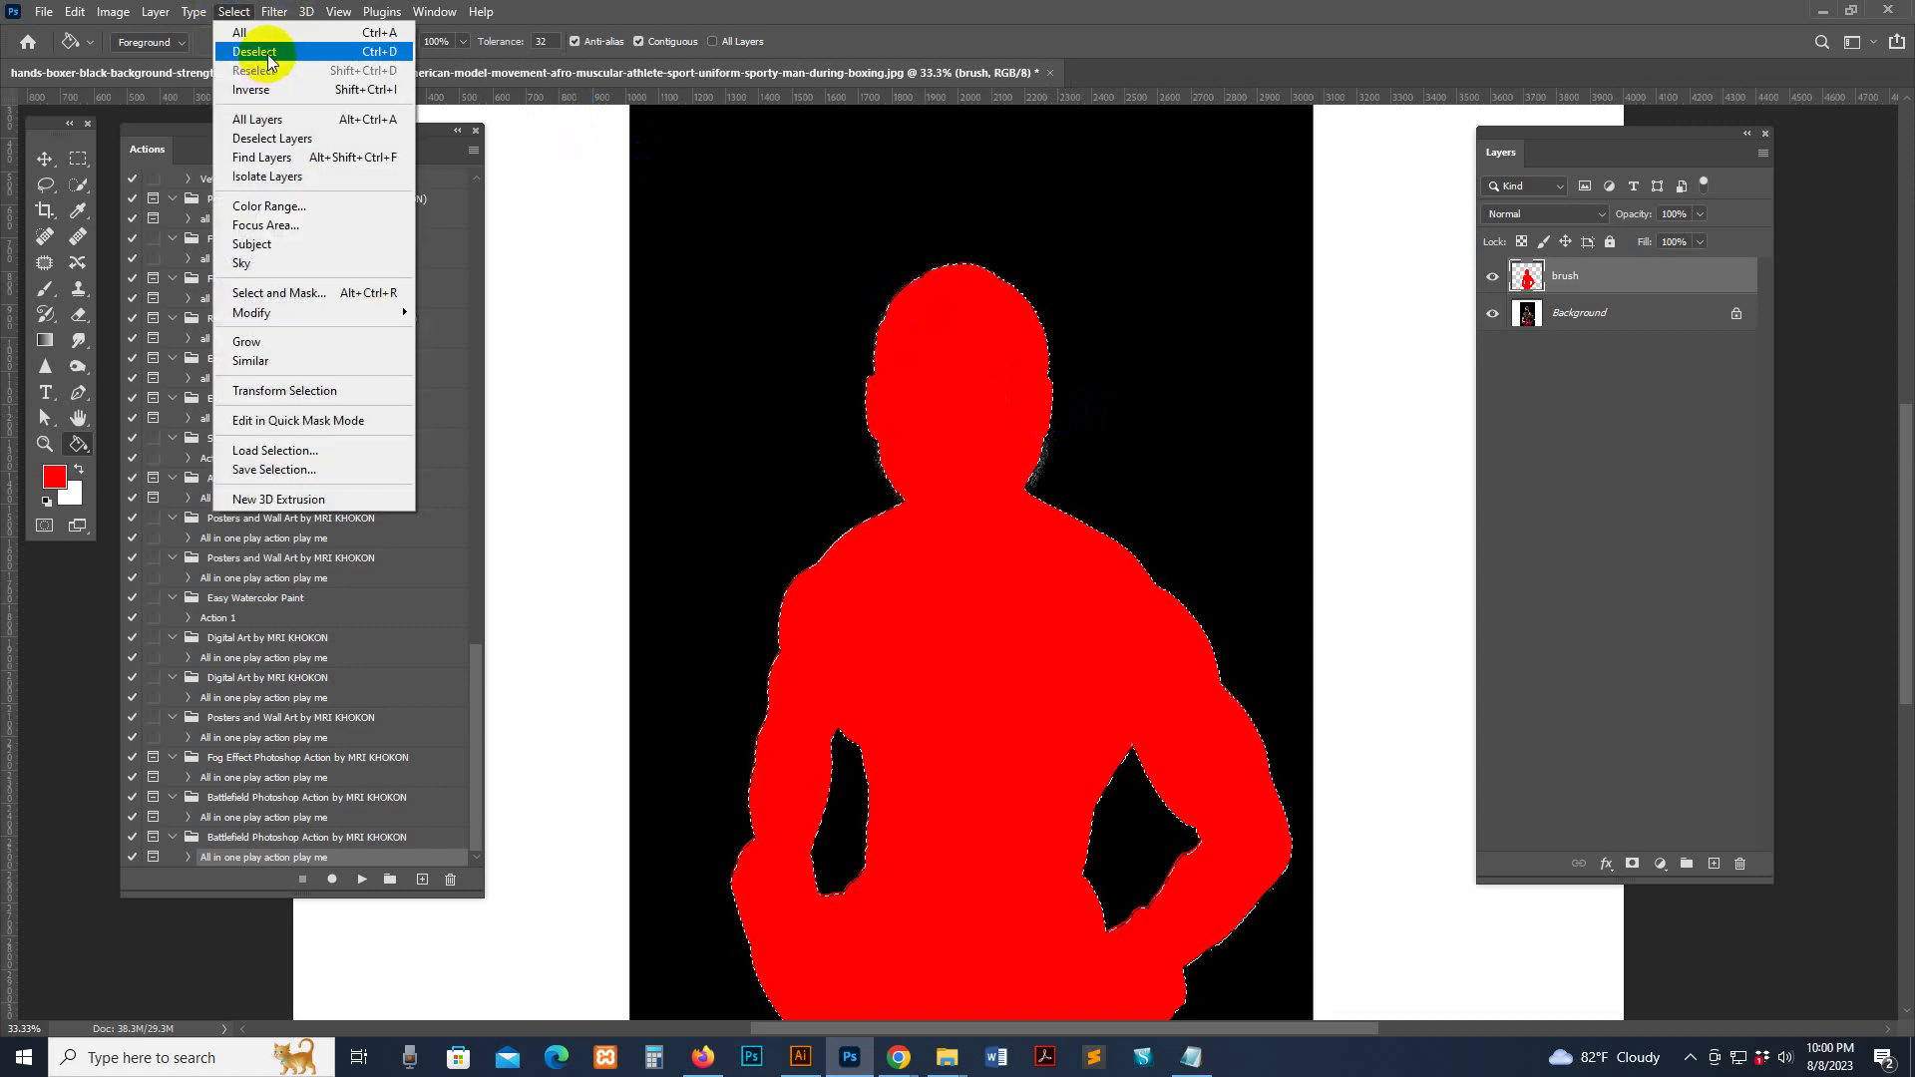
pyautogui.click(269, 61)
pyautogui.click(1077, 578)
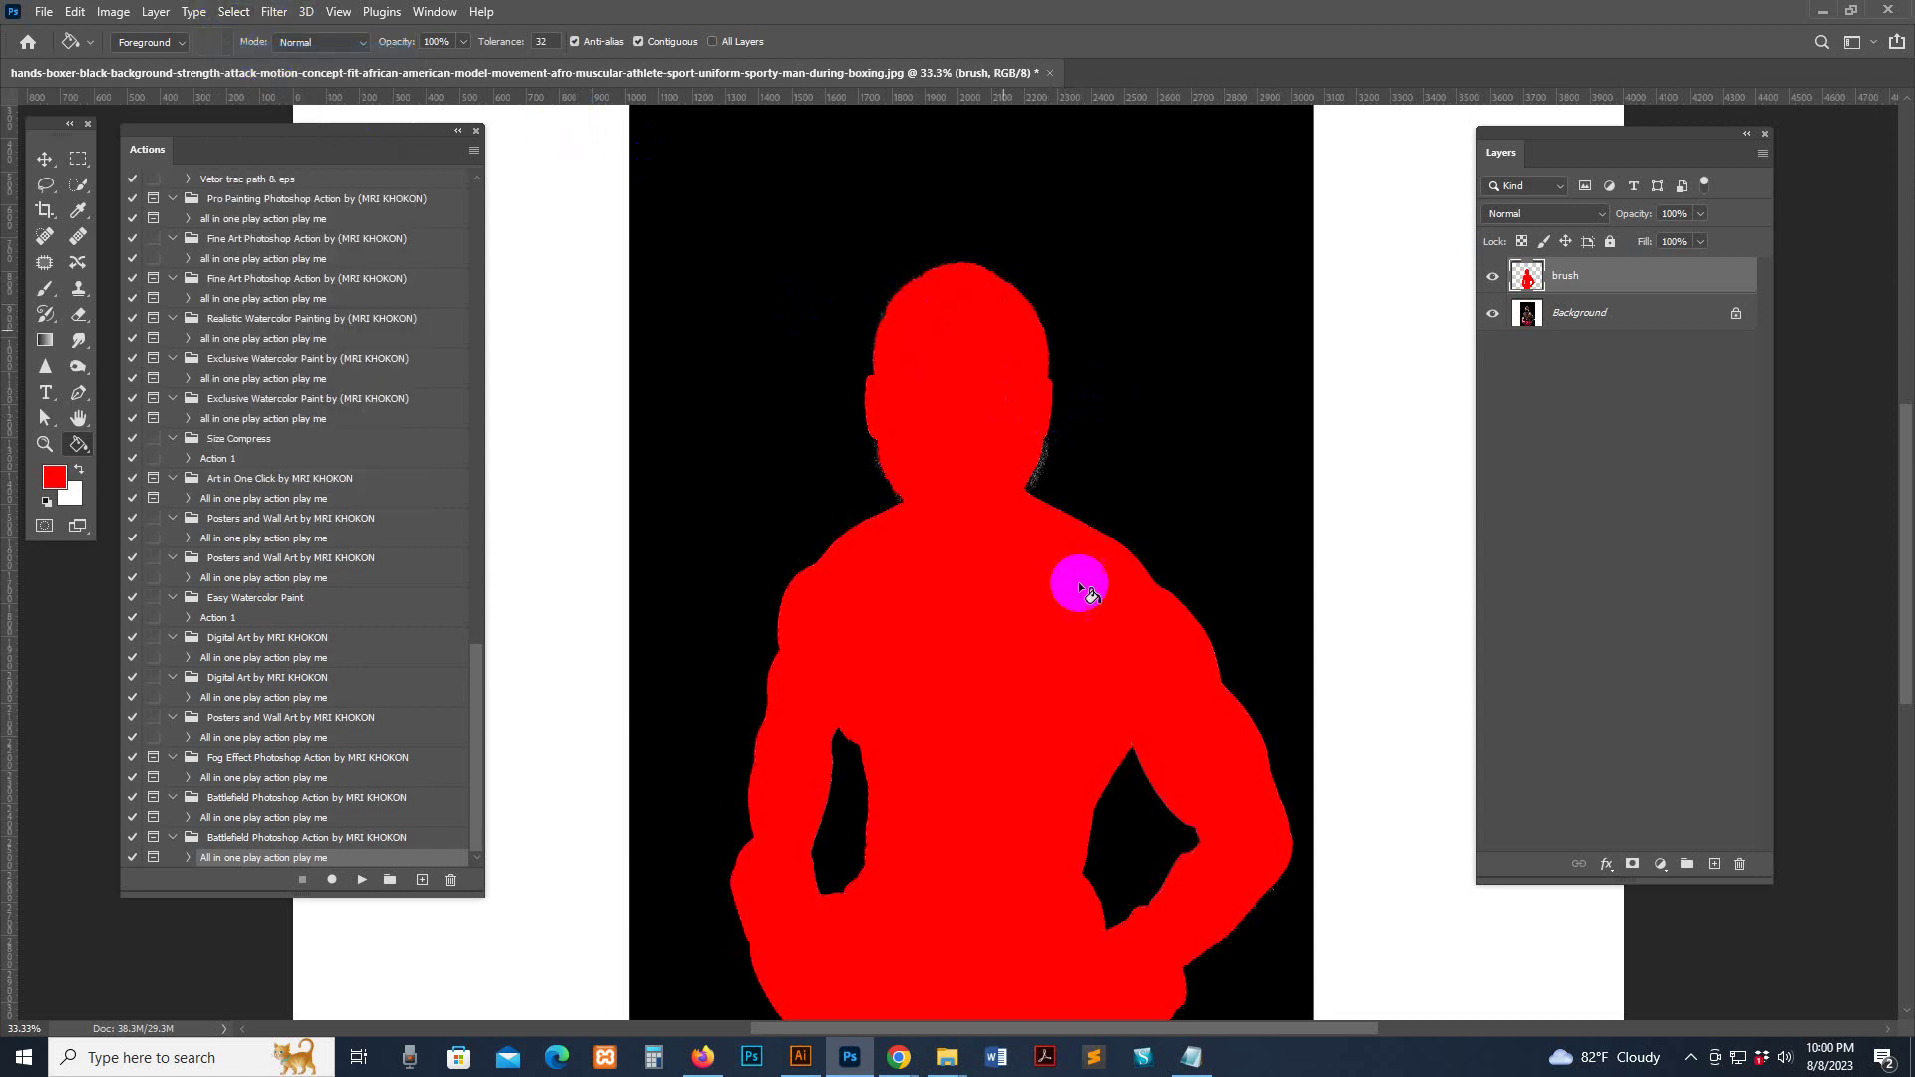
# Activate the Brush Tool and choose the soft round brush from the Brushes (Load me 1st) 45 preset group
pyautogui.click(45, 290)
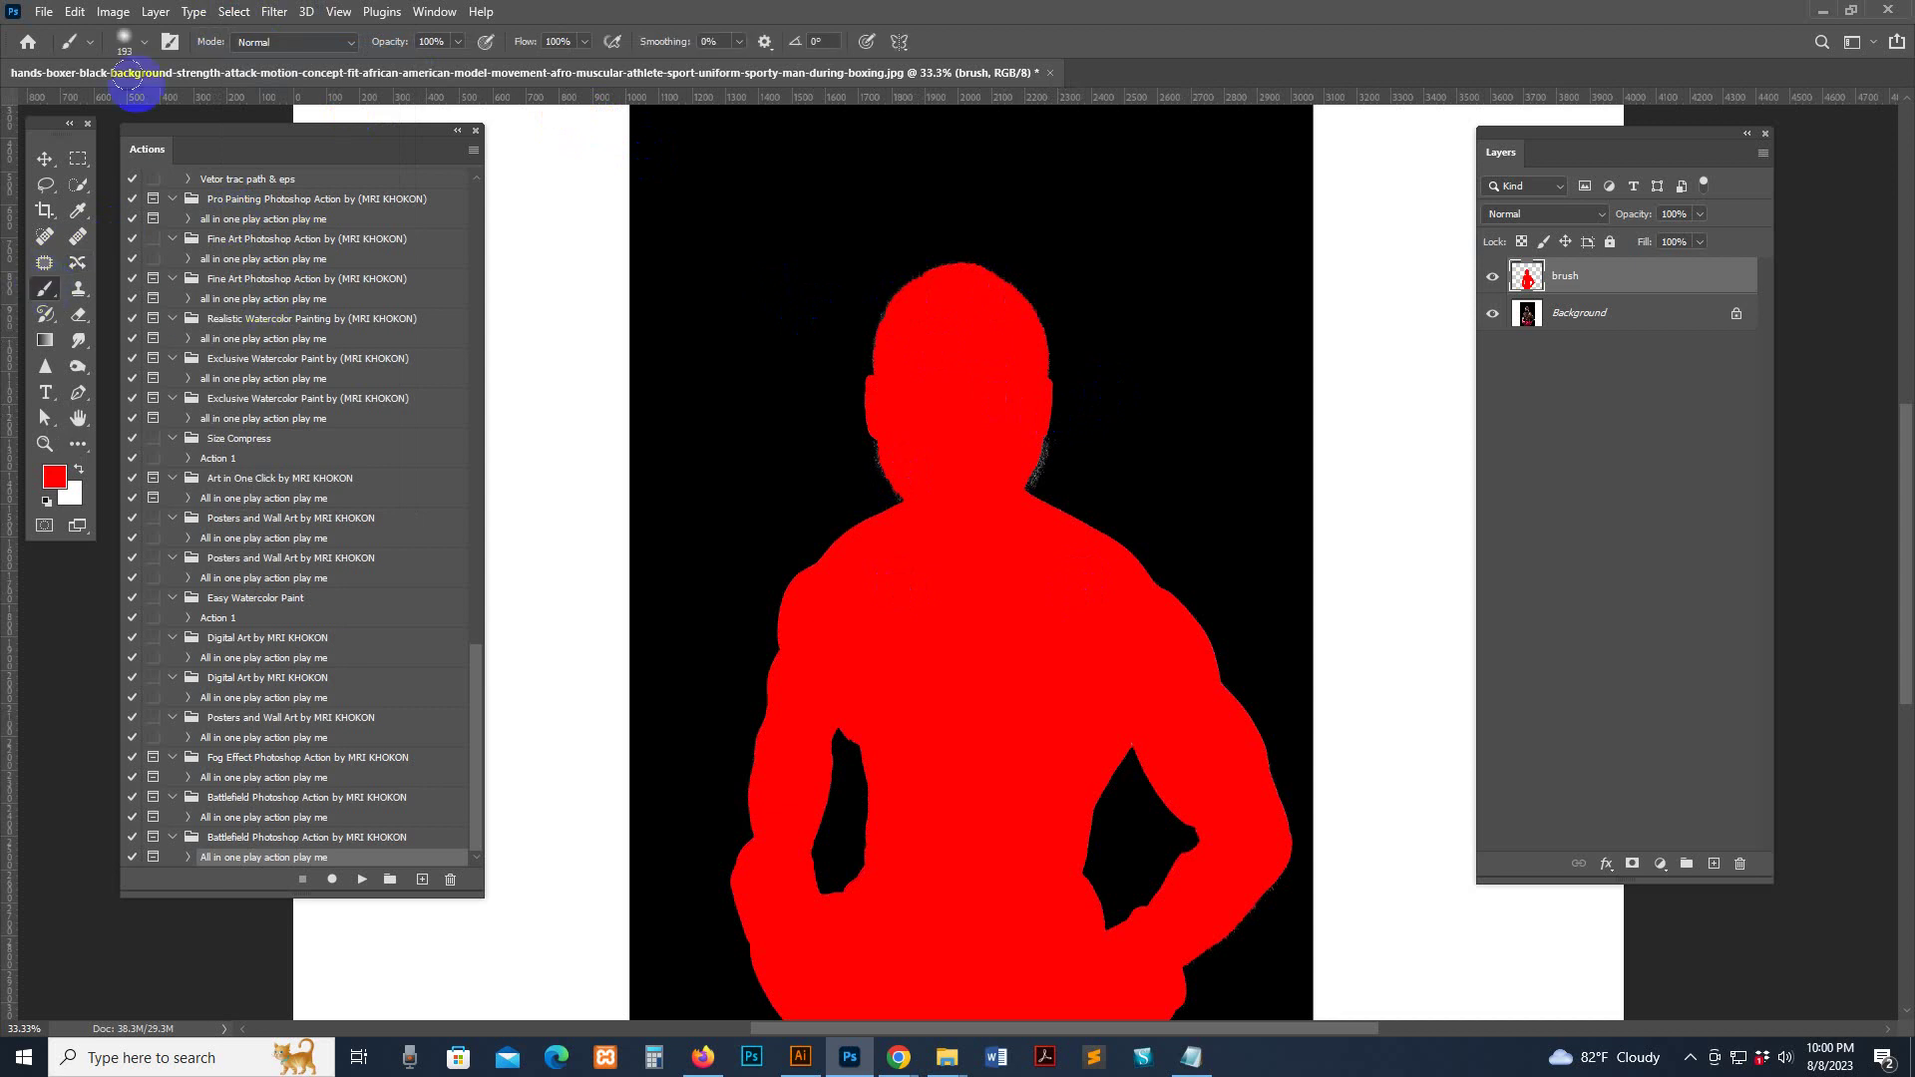
pyautogui.click(130, 42)
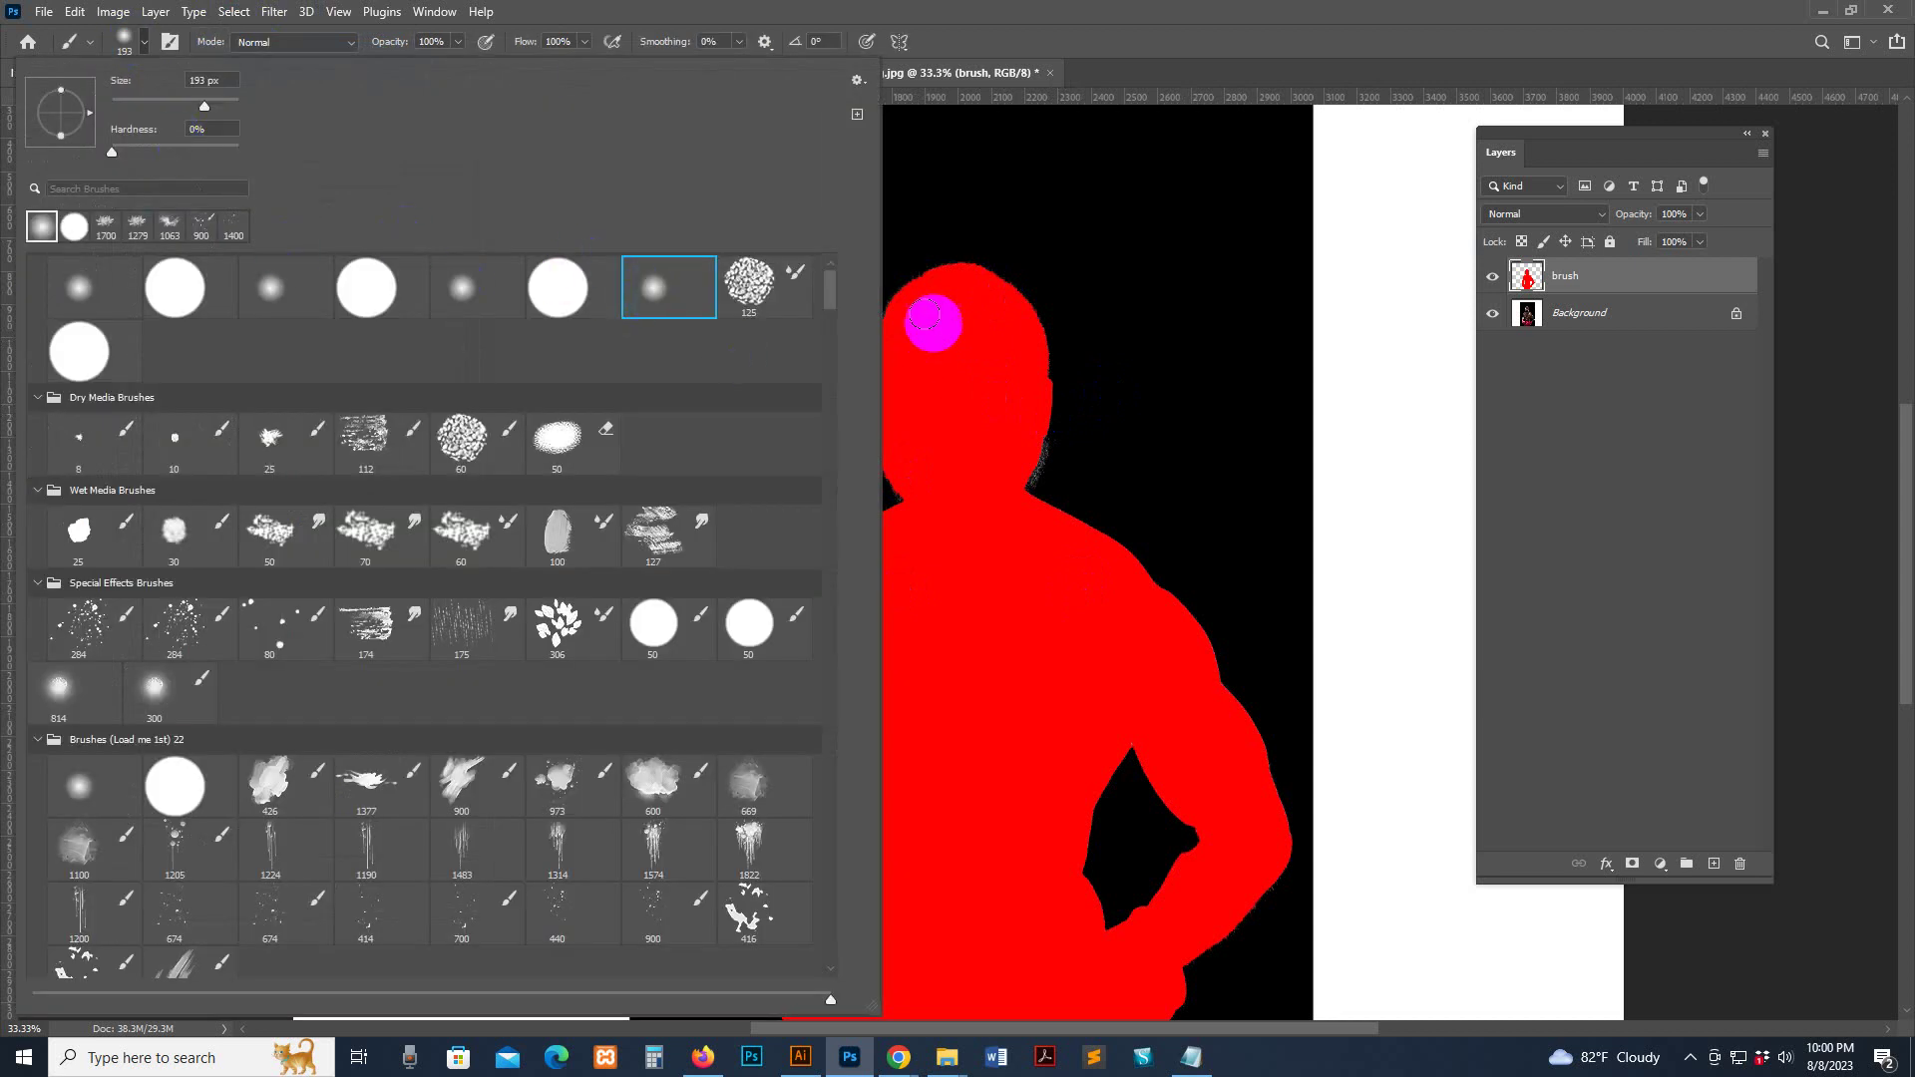
pyautogui.scroll(1, 833, 294)
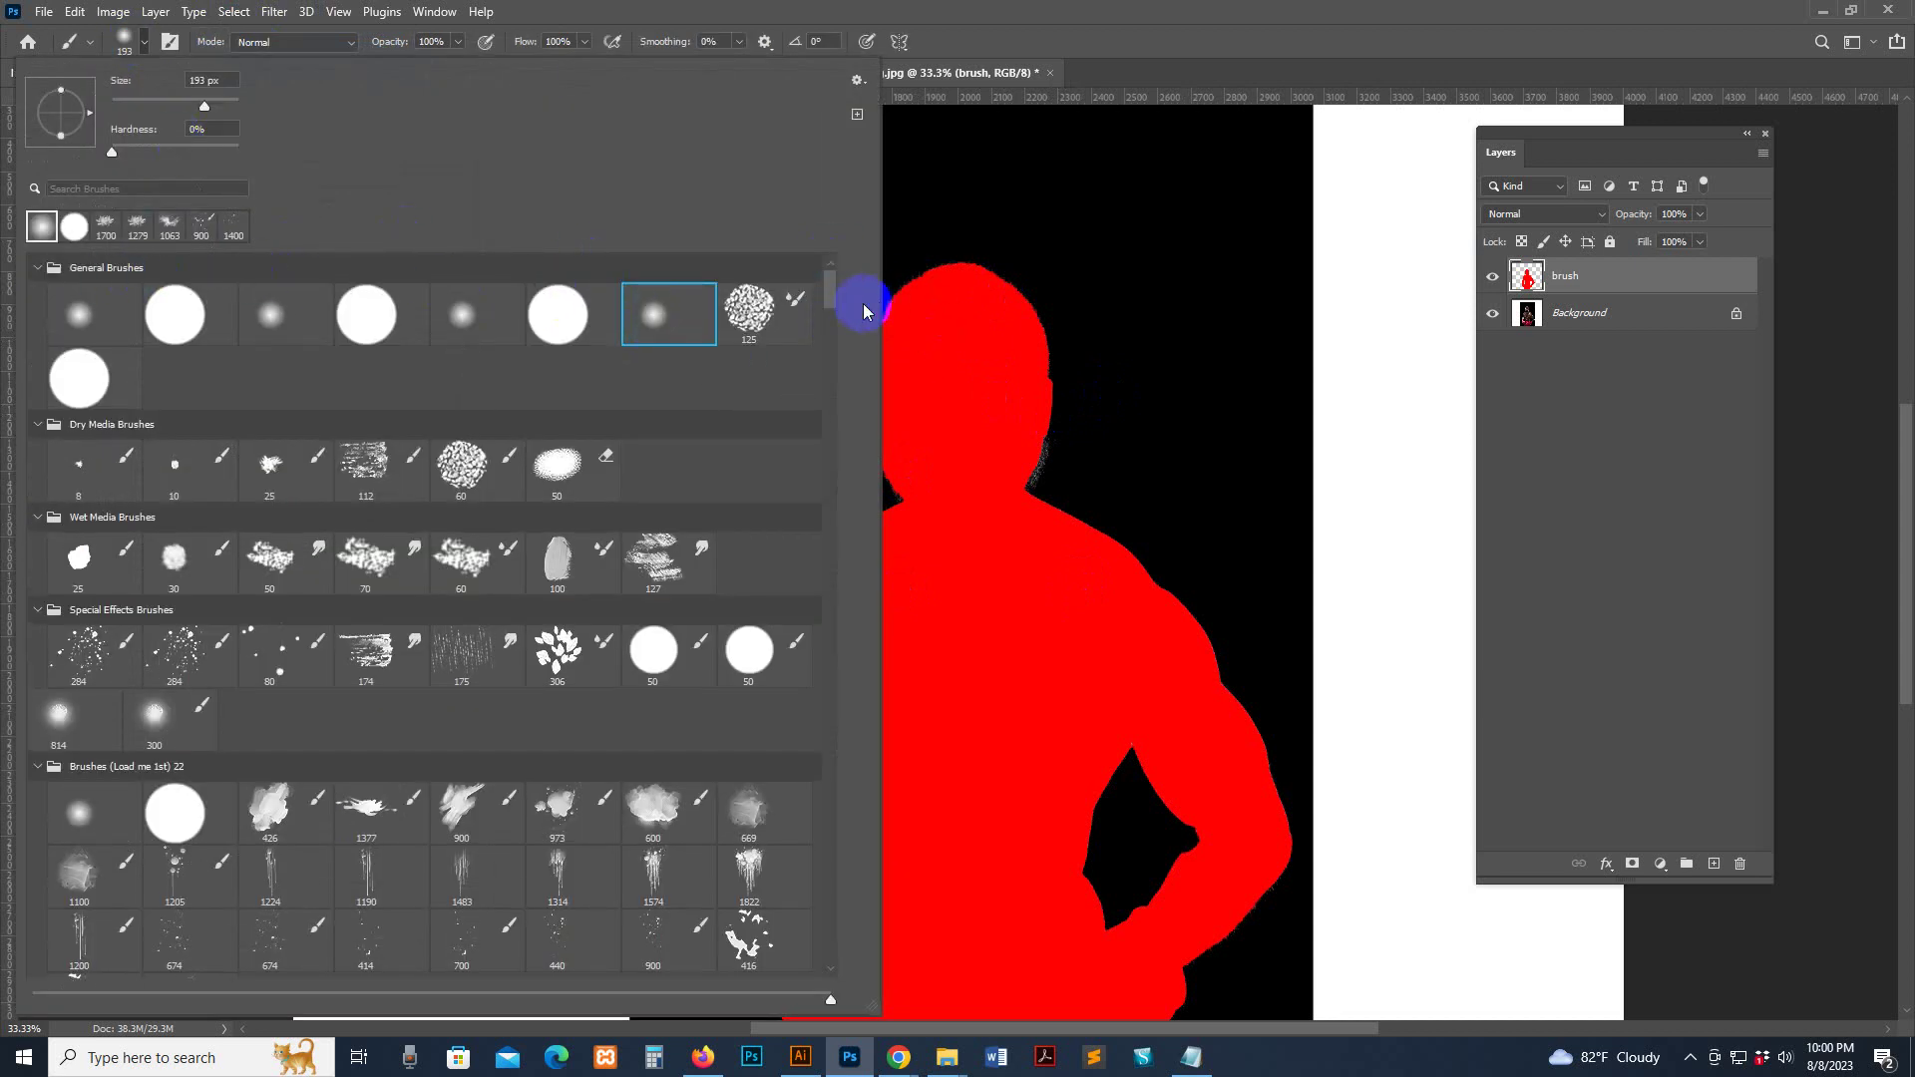
pyautogui.moveTo(843, 488); pyautogui.dragTo(824, 949)
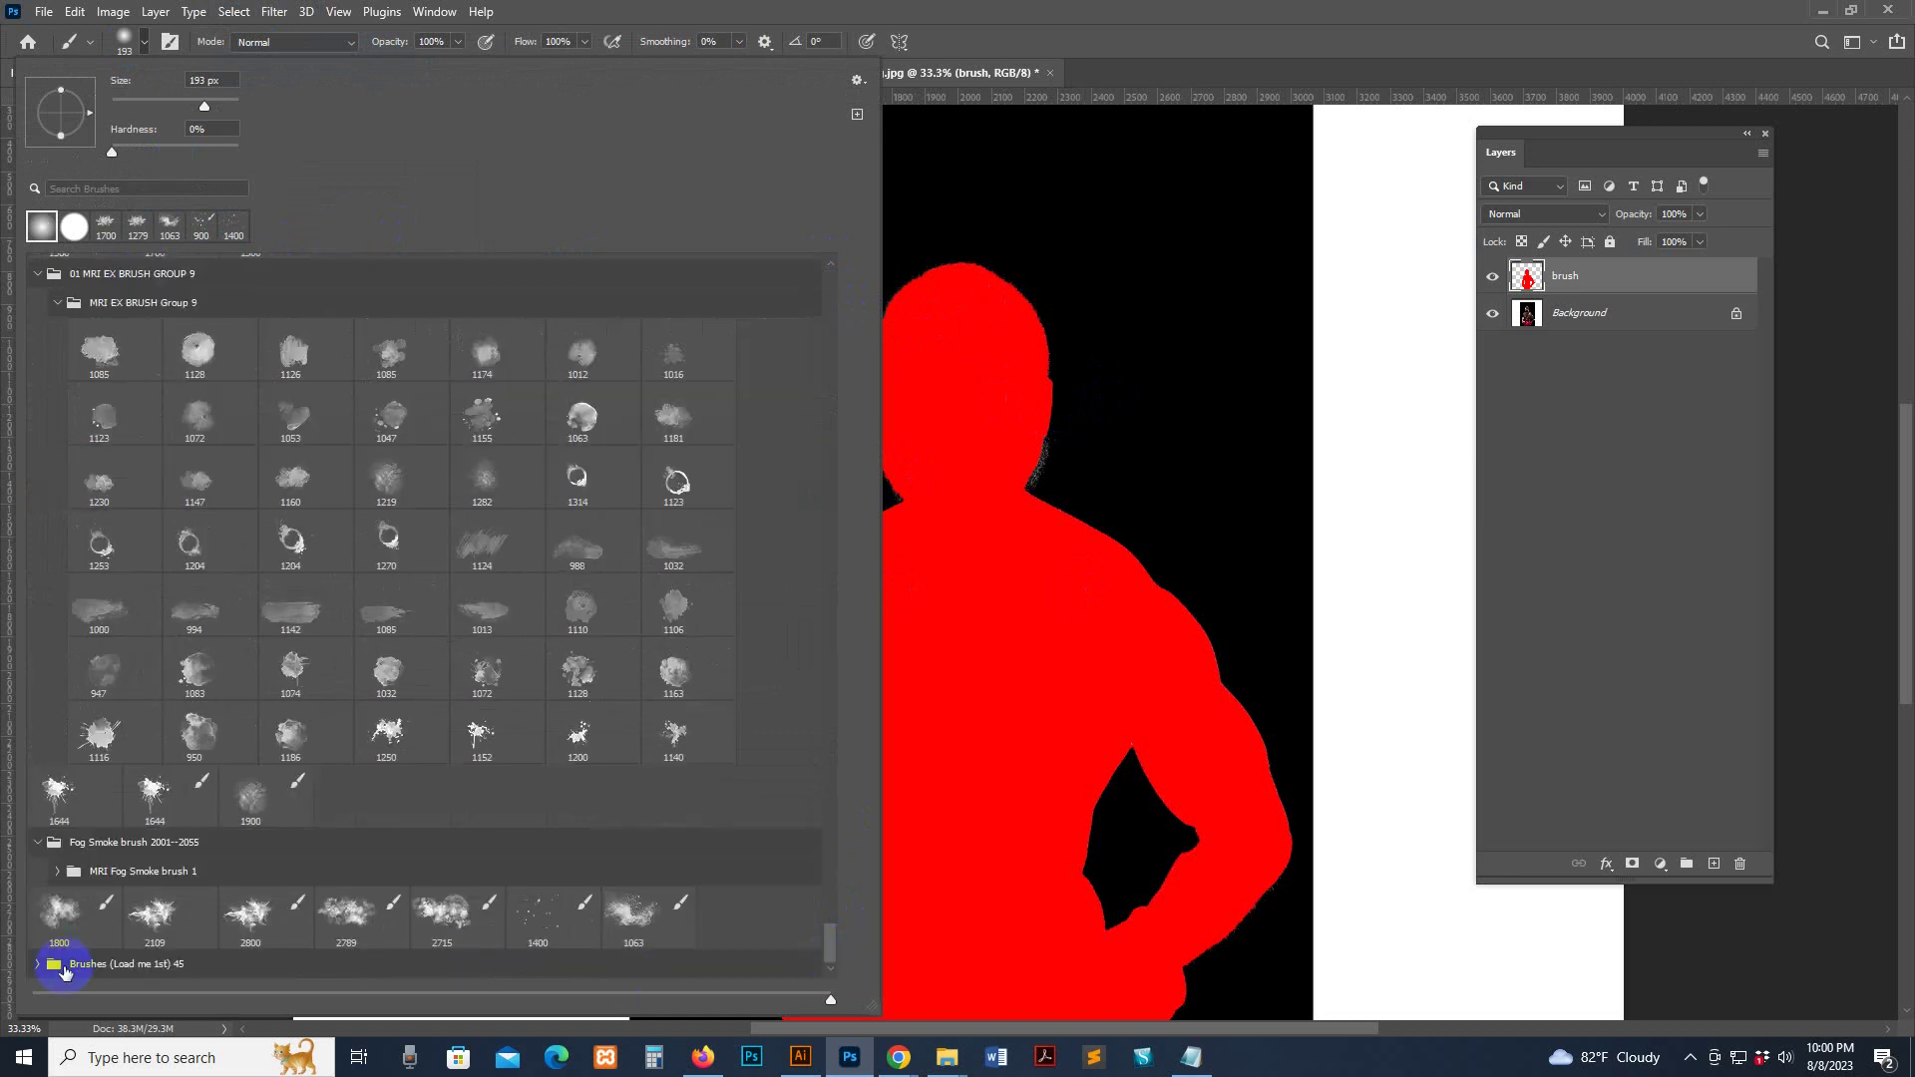
pyautogui.click(34, 963)
pyautogui.scroll(-1, 183, 932)
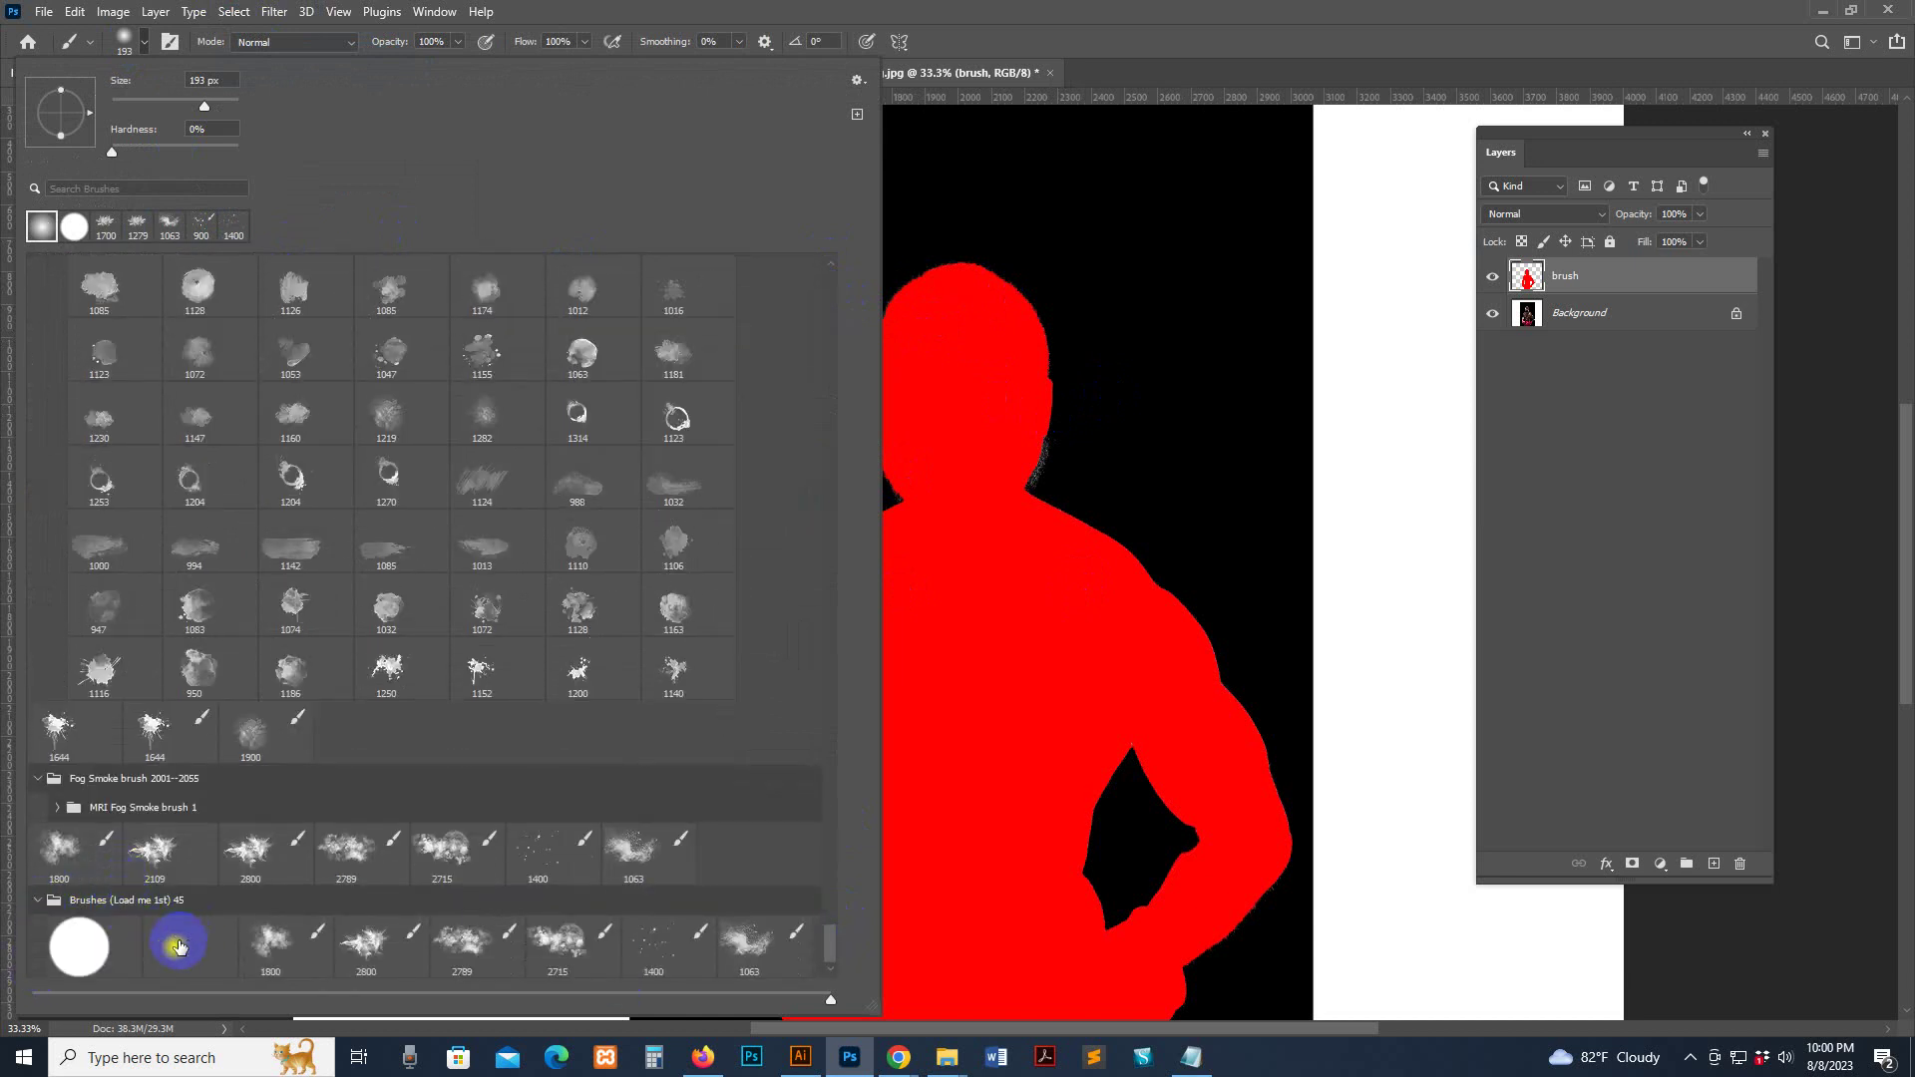
pyautogui.doubleClick(177, 946)
# Paint red over the ragged edges around the boxer's head on the brush layer with a 60 px soft brush
pyautogui.moveTo(1017, 297); pyautogui.dragTo(983, 369)
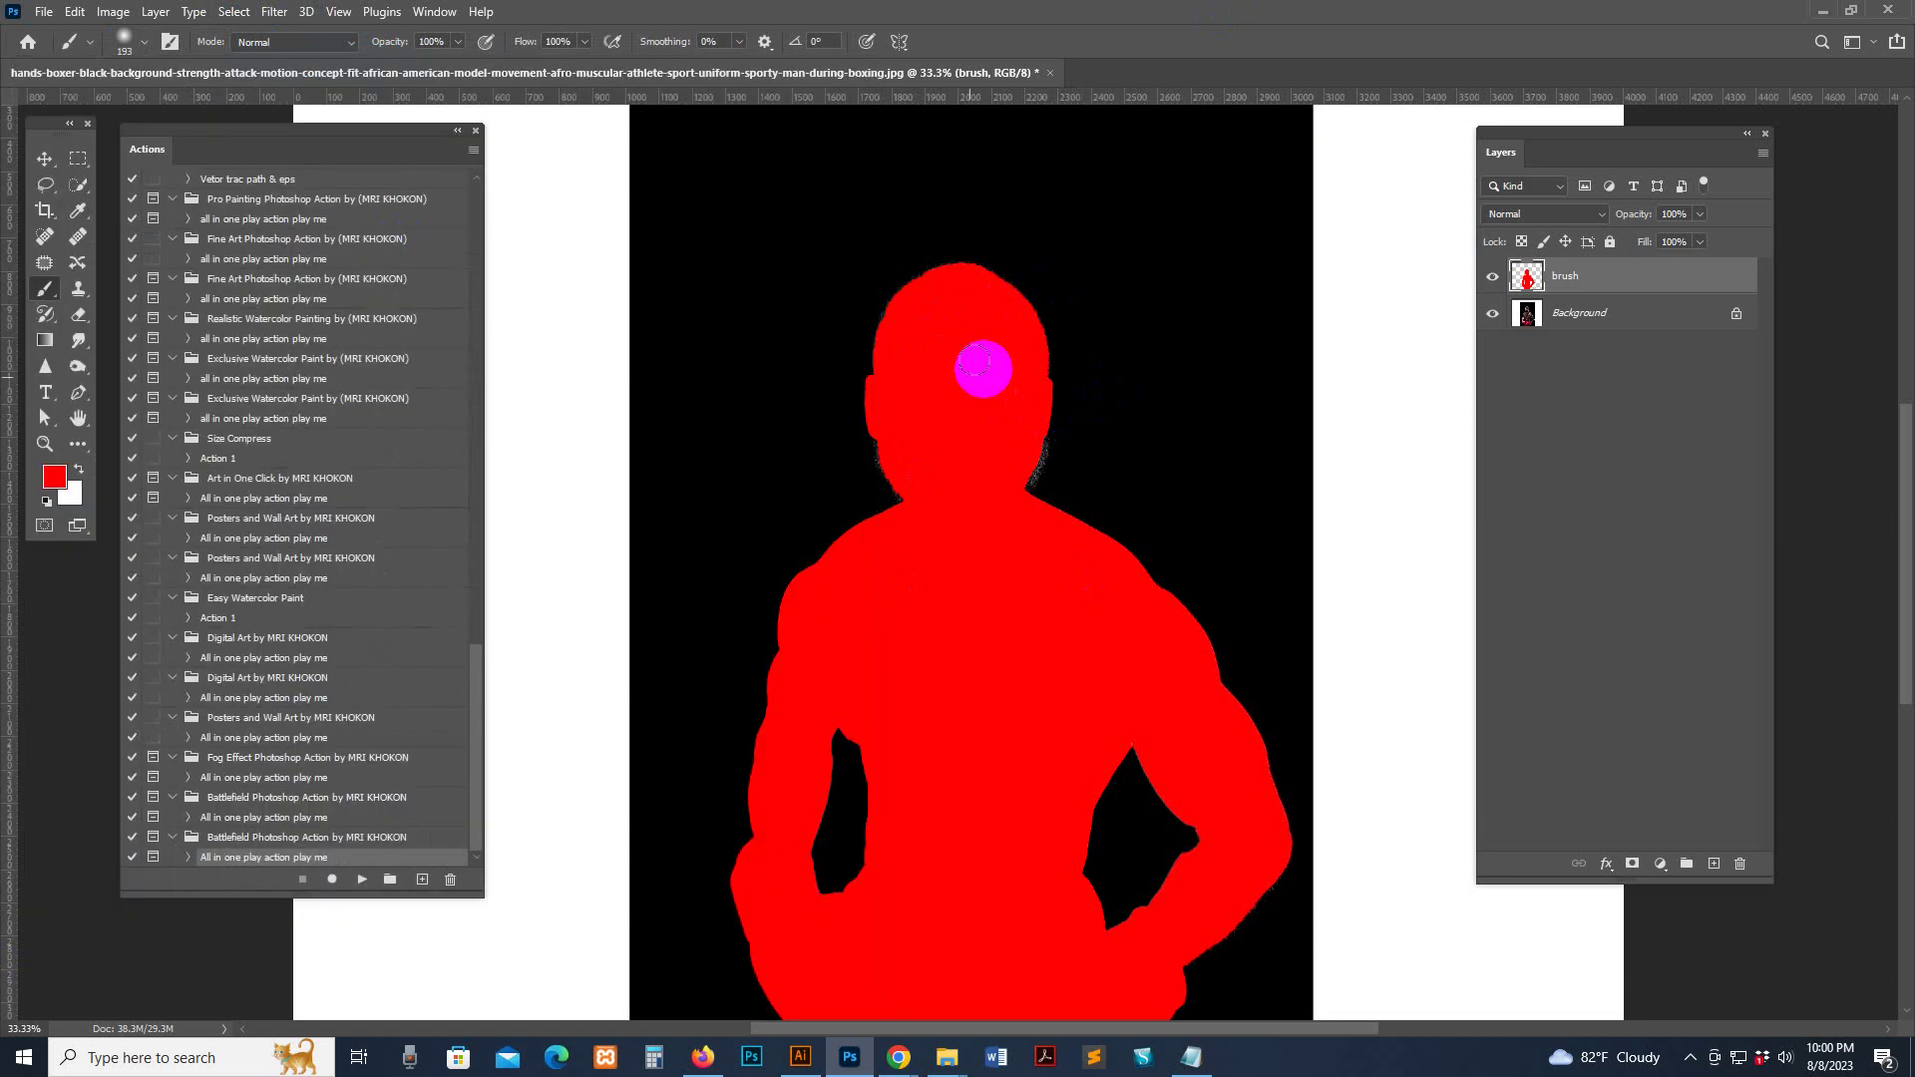
pyautogui.click(1674, 242)
pyautogui.moveTo(1068, 470)
pyautogui.mouseDown()
pyautogui.moveTo(1027, 492)
pyautogui.moveTo(1034, 436)
pyautogui.moveTo(1023, 508)
pyautogui.moveTo(911, 452)
pyautogui.moveTo(894, 491)
pyautogui.moveTo(885, 440)
pyautogui.moveTo(888, 483)
pyautogui.moveTo(944, 320)
pyautogui.moveTo(889, 325)
pyautogui.moveTo(947, 291)
pyautogui.moveTo(925, 284)
pyautogui.moveTo(972, 270)
pyautogui.moveTo(1026, 329)
pyautogui.moveTo(996, 641)
pyautogui.moveTo(1096, 616)
pyautogui.moveTo(1037, 628)
pyautogui.moveTo(1062, 625)
pyautogui.moveTo(1062, 591)
pyautogui.moveTo(1035, 613)
pyautogui.moveTo(962, 548)
pyautogui.moveTo(970, 428)
pyautogui.moveTo(911, 440)
pyautogui.moveTo(950, 362)
pyautogui.moveTo(932, 303)
pyautogui.moveTo(888, 317)
pyautogui.moveTo(978, 303)
pyautogui.moveTo(1042, 790)
pyautogui.moveTo(1157, 589)
pyautogui.mouseUp()
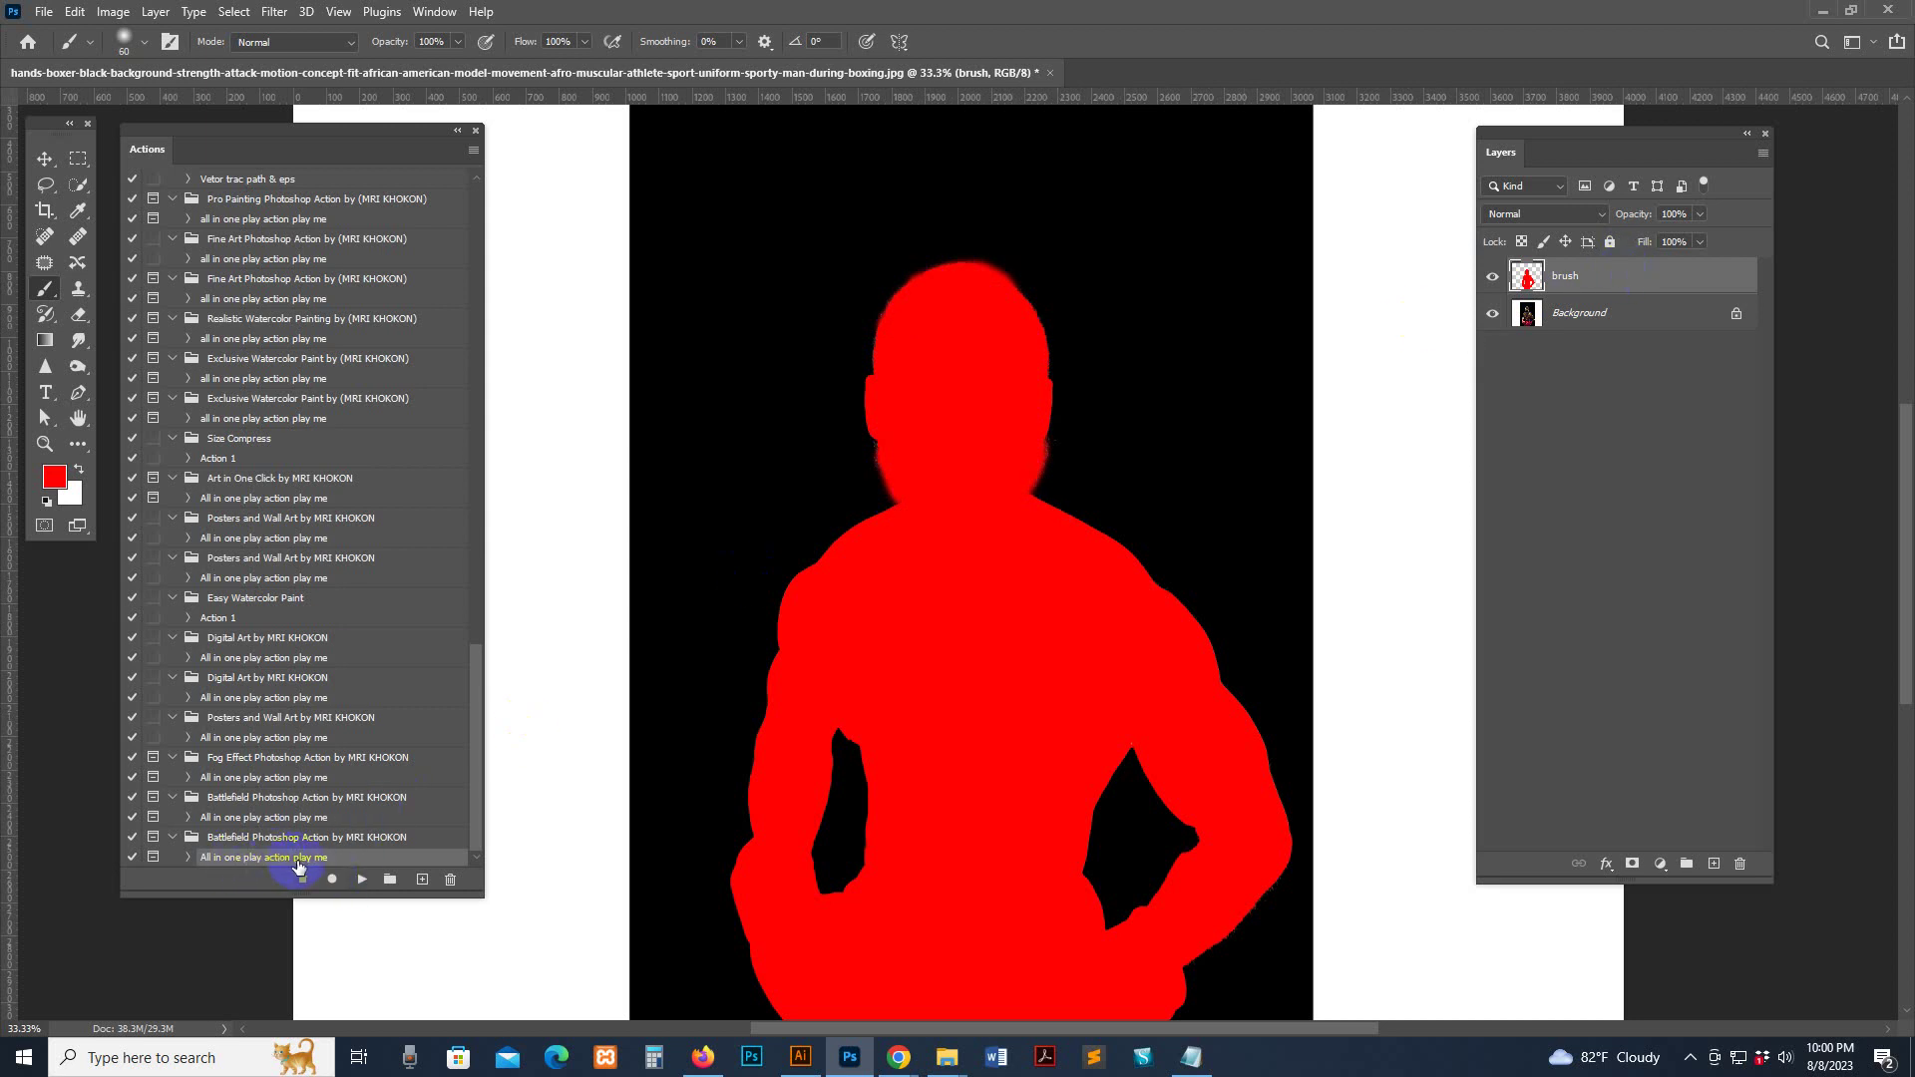
# Play the selected "All in one play action play me" action of the Battlefield set and dismiss its messages
pyautogui.click(363, 879)
pyautogui.click(968, 611)
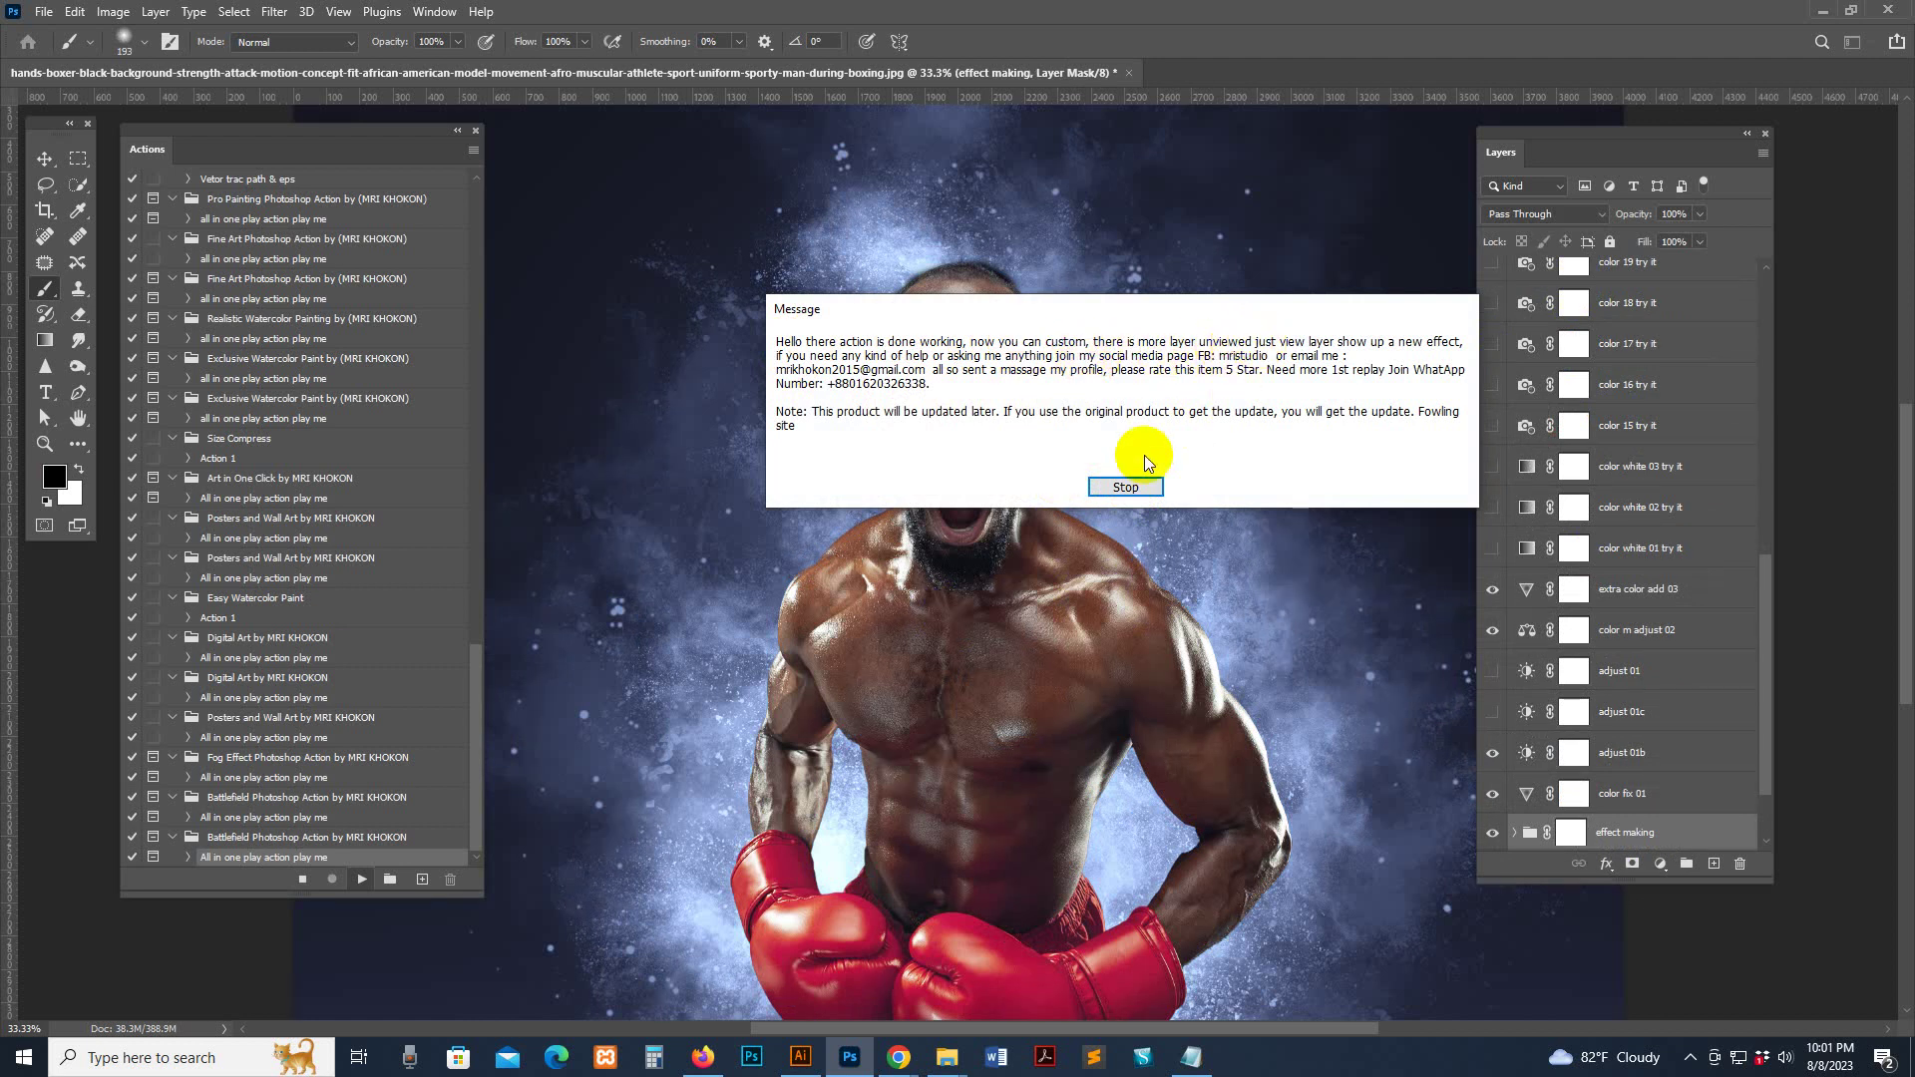
pyautogui.click(1122, 484)
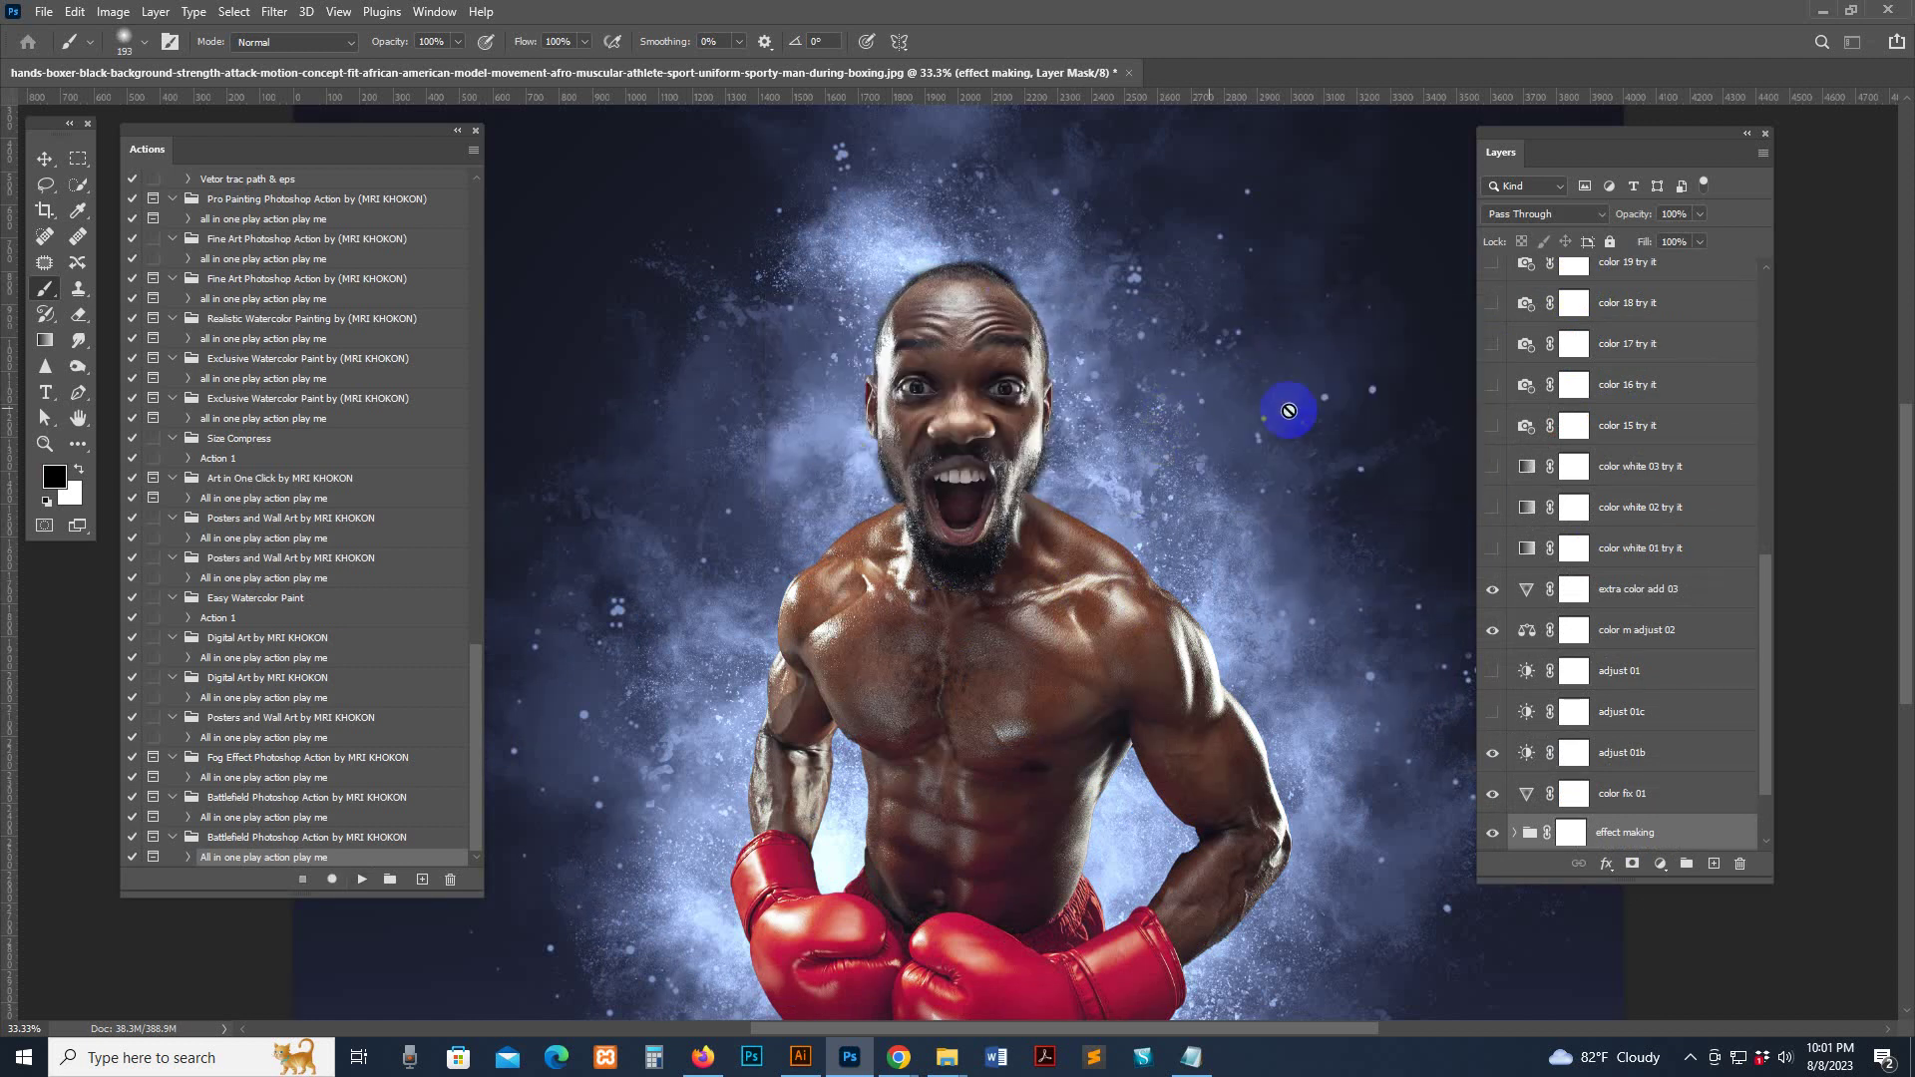
# Look over the generated effect around the boxer and enlarge the Layers panel to show more layers
pyautogui.scroll(1, 1153, 540)
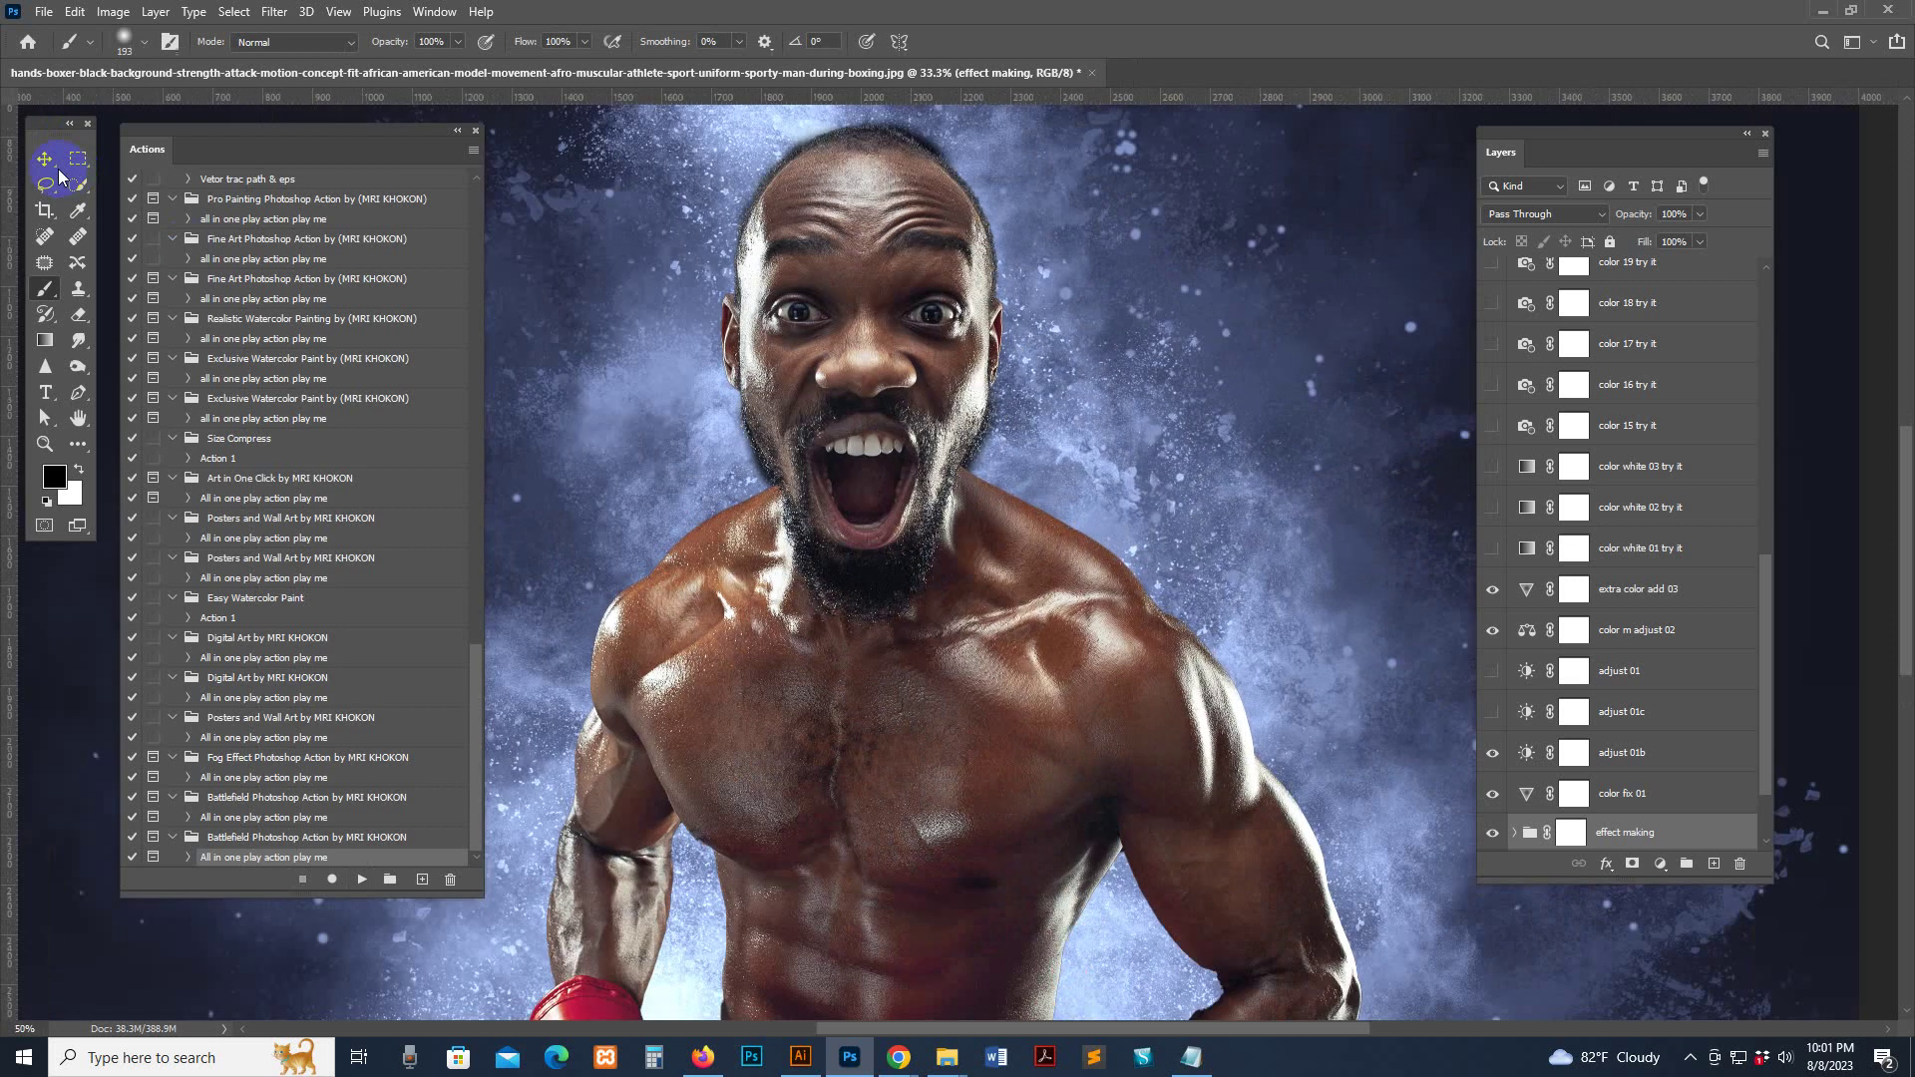
pyautogui.press('v')
pyautogui.scroll(-3, 953, 436)
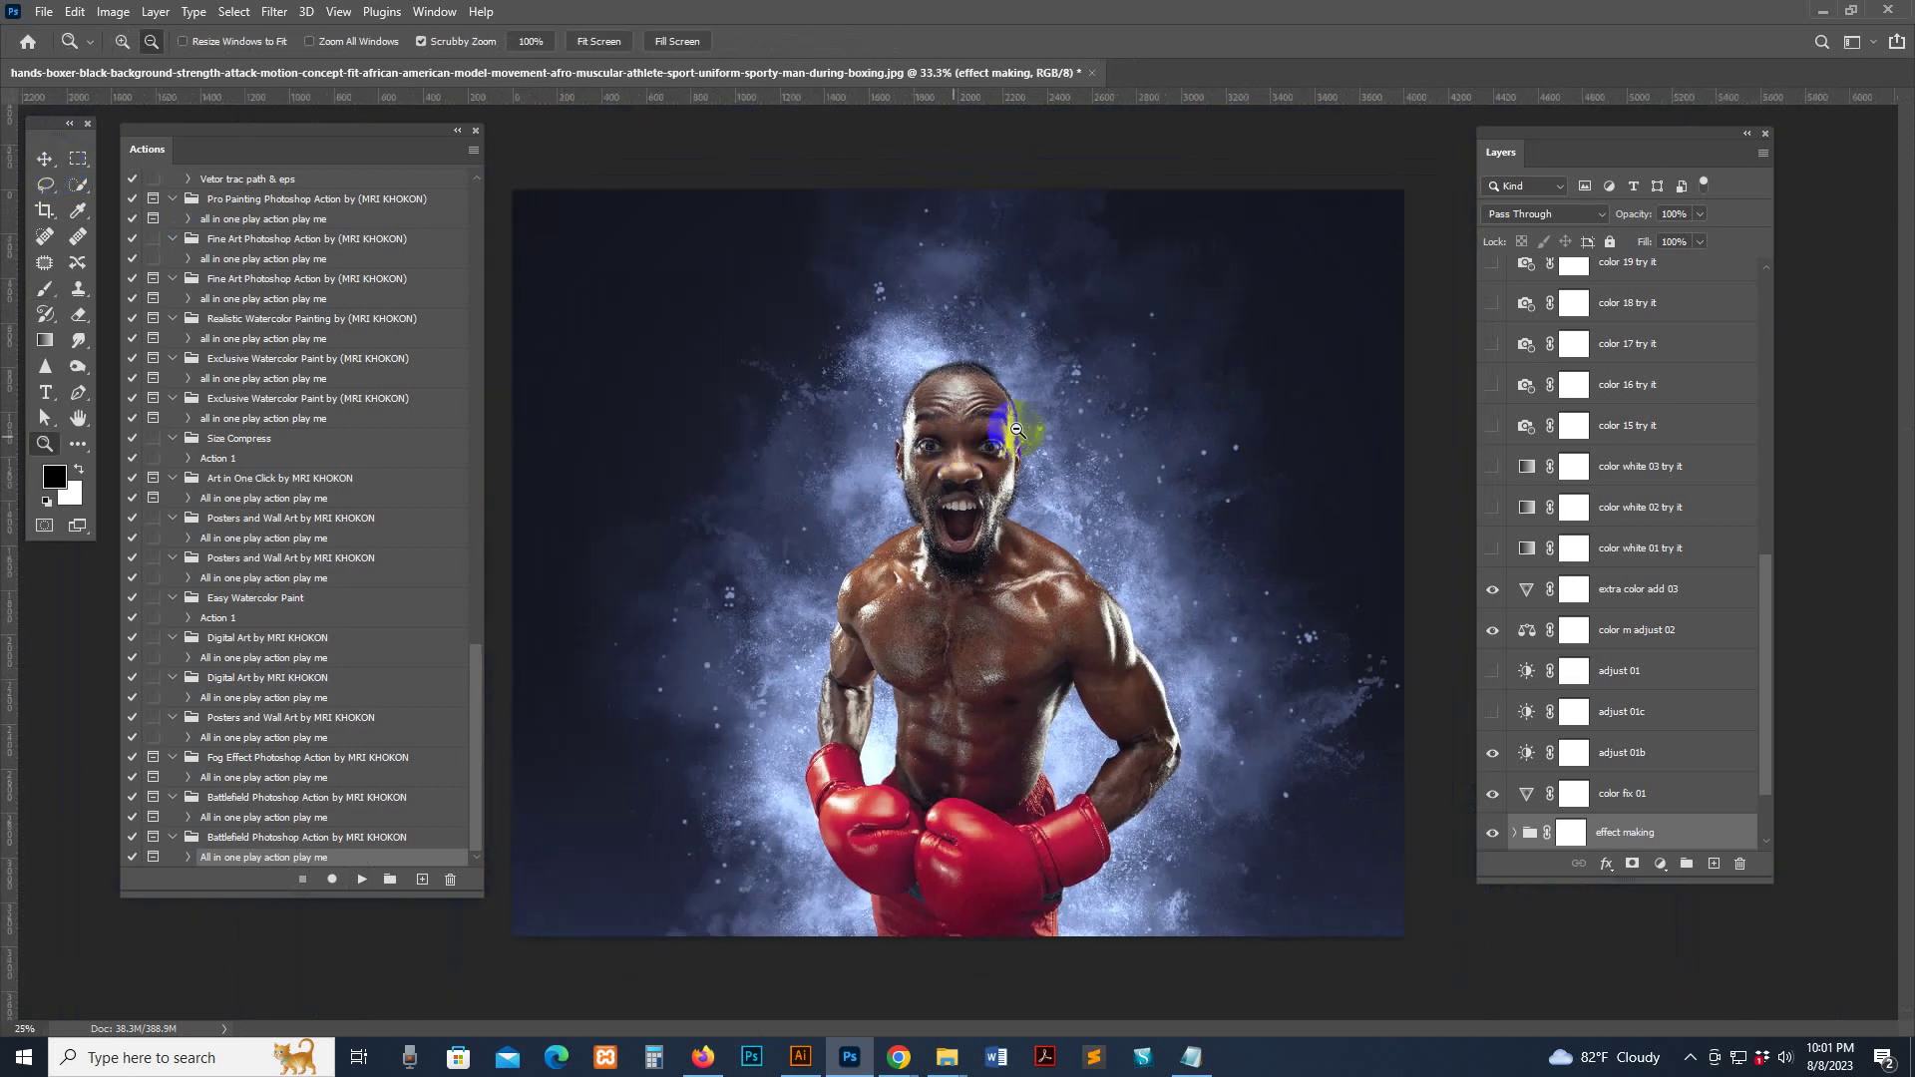
pyautogui.scroll(2, 1066, 563)
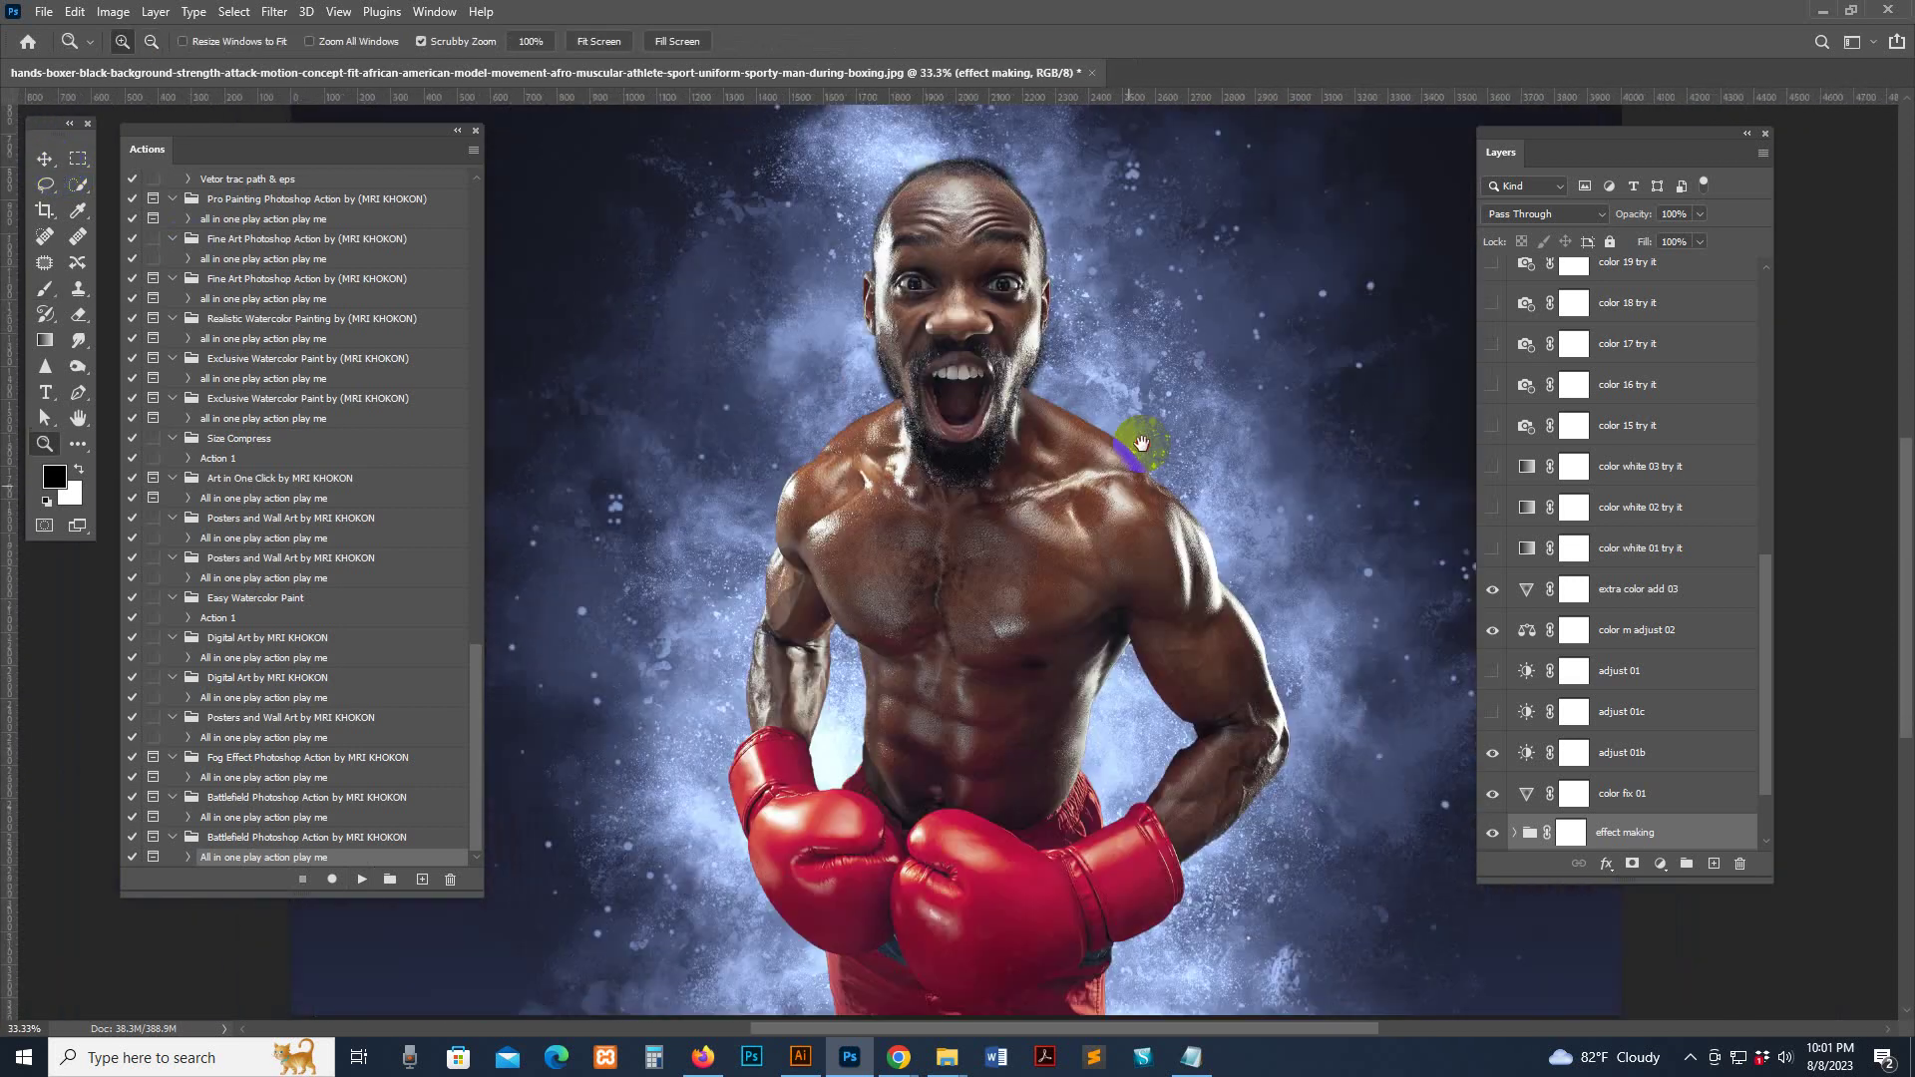
pyautogui.press('v')
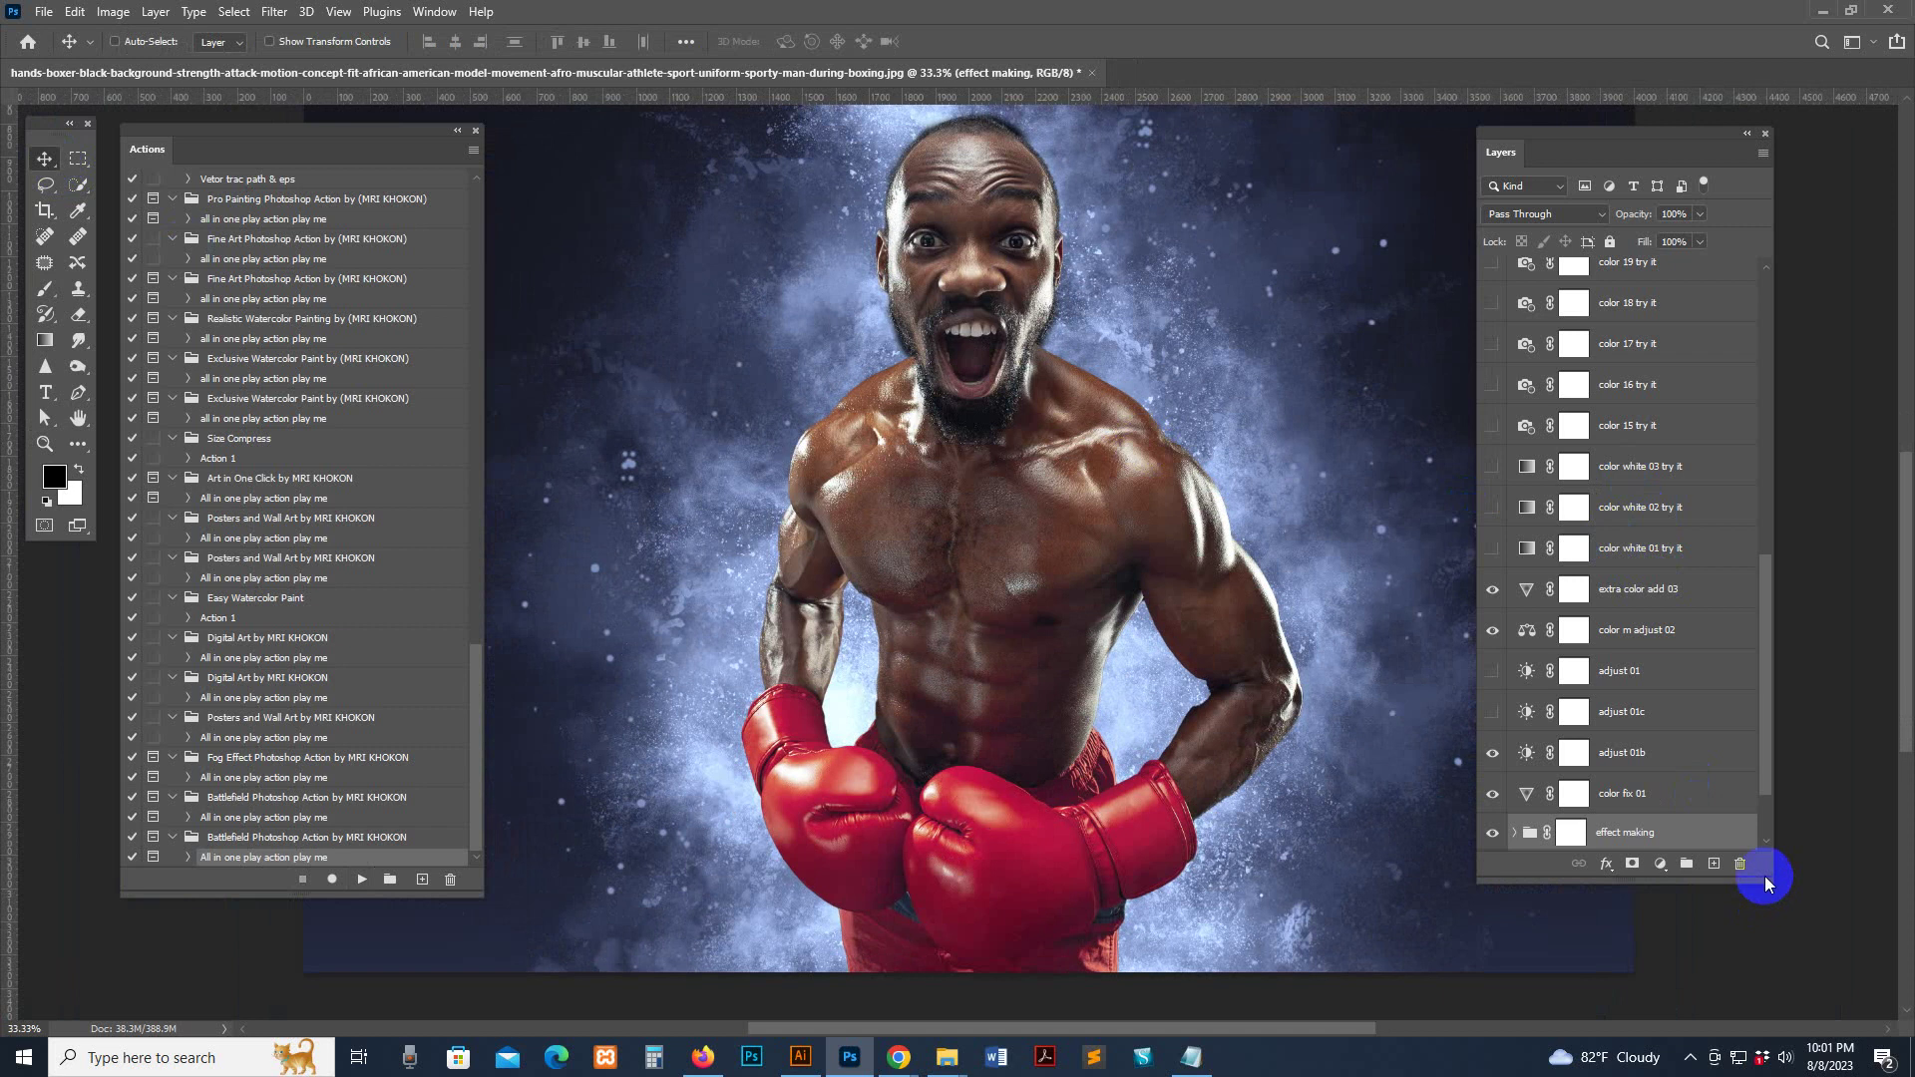
pyautogui.moveTo(1768, 884); pyautogui.dragTo(1802, 933)
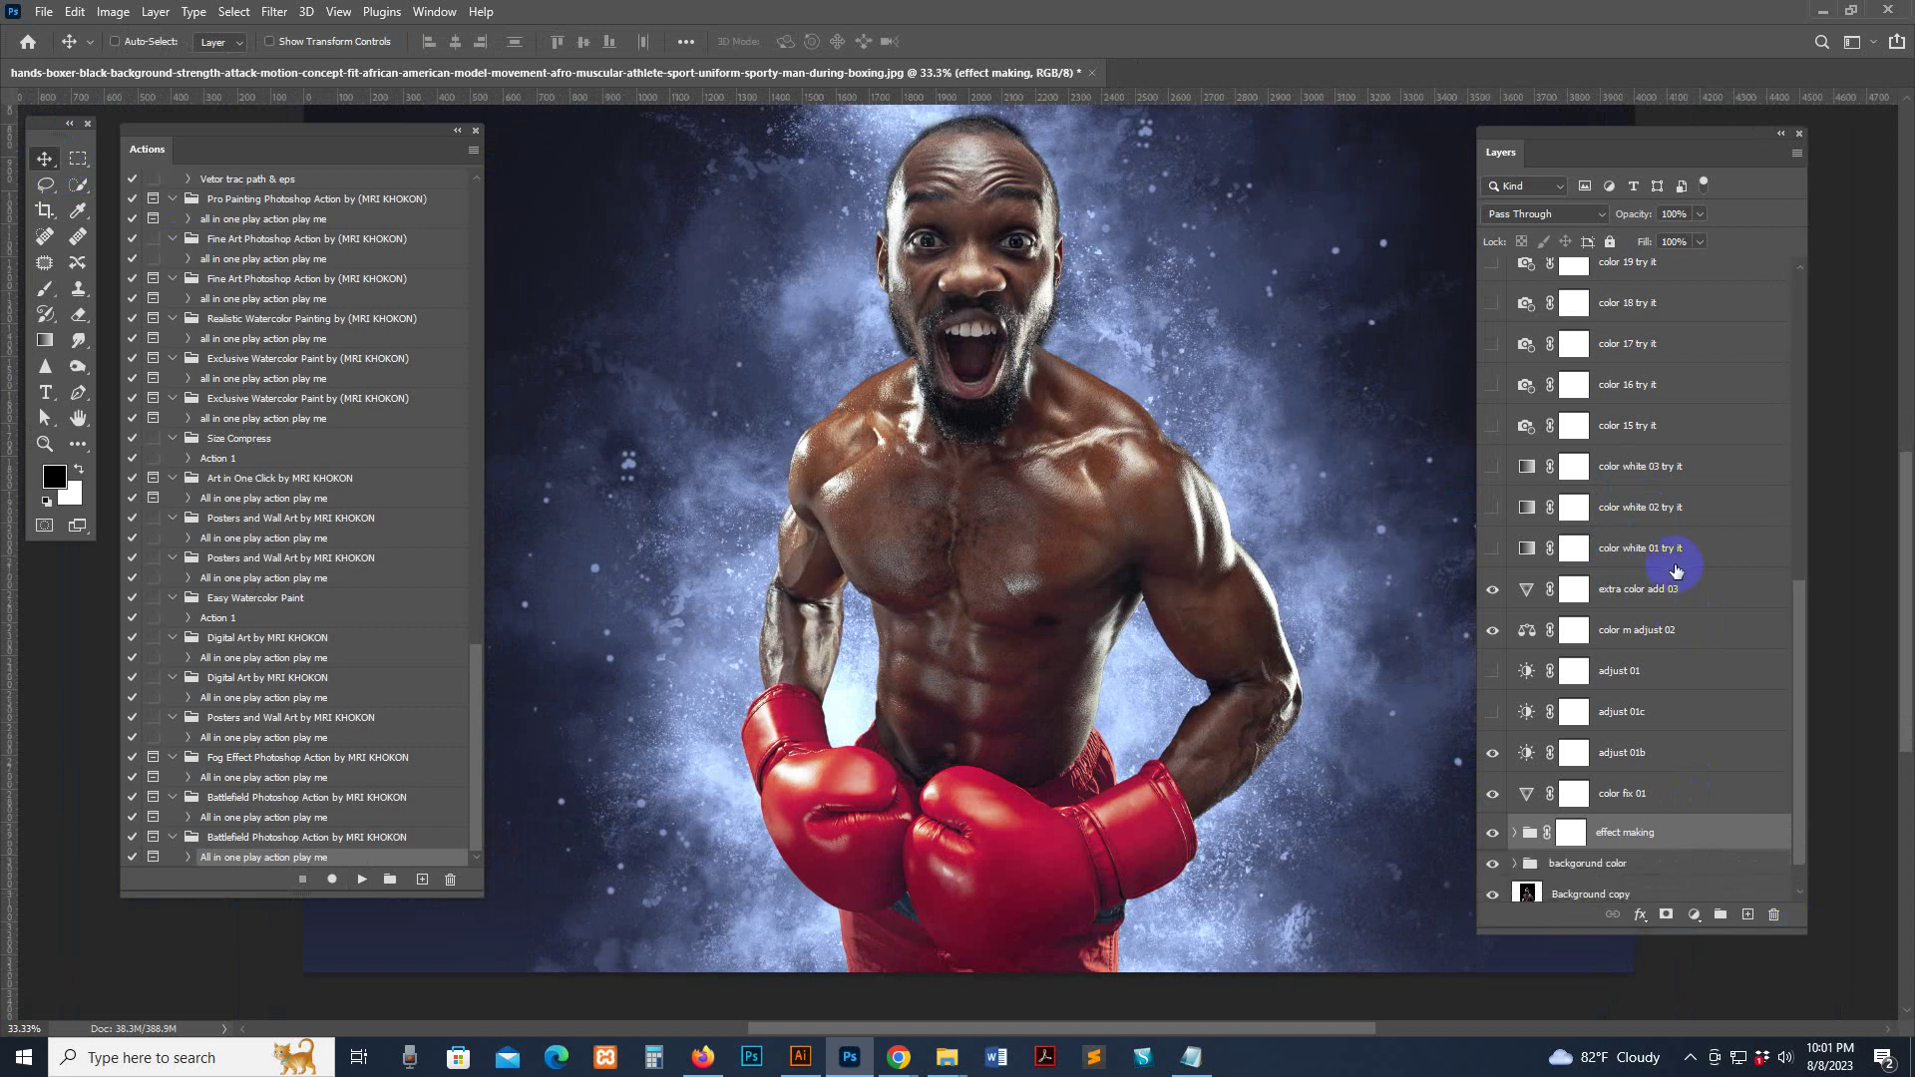
# Compare the image with and without the "top main photo 02 try it" layer, leaving the layer visible
pyautogui.scroll(3, 1656, 491)
pyautogui.scroll(2, 1655, 490)
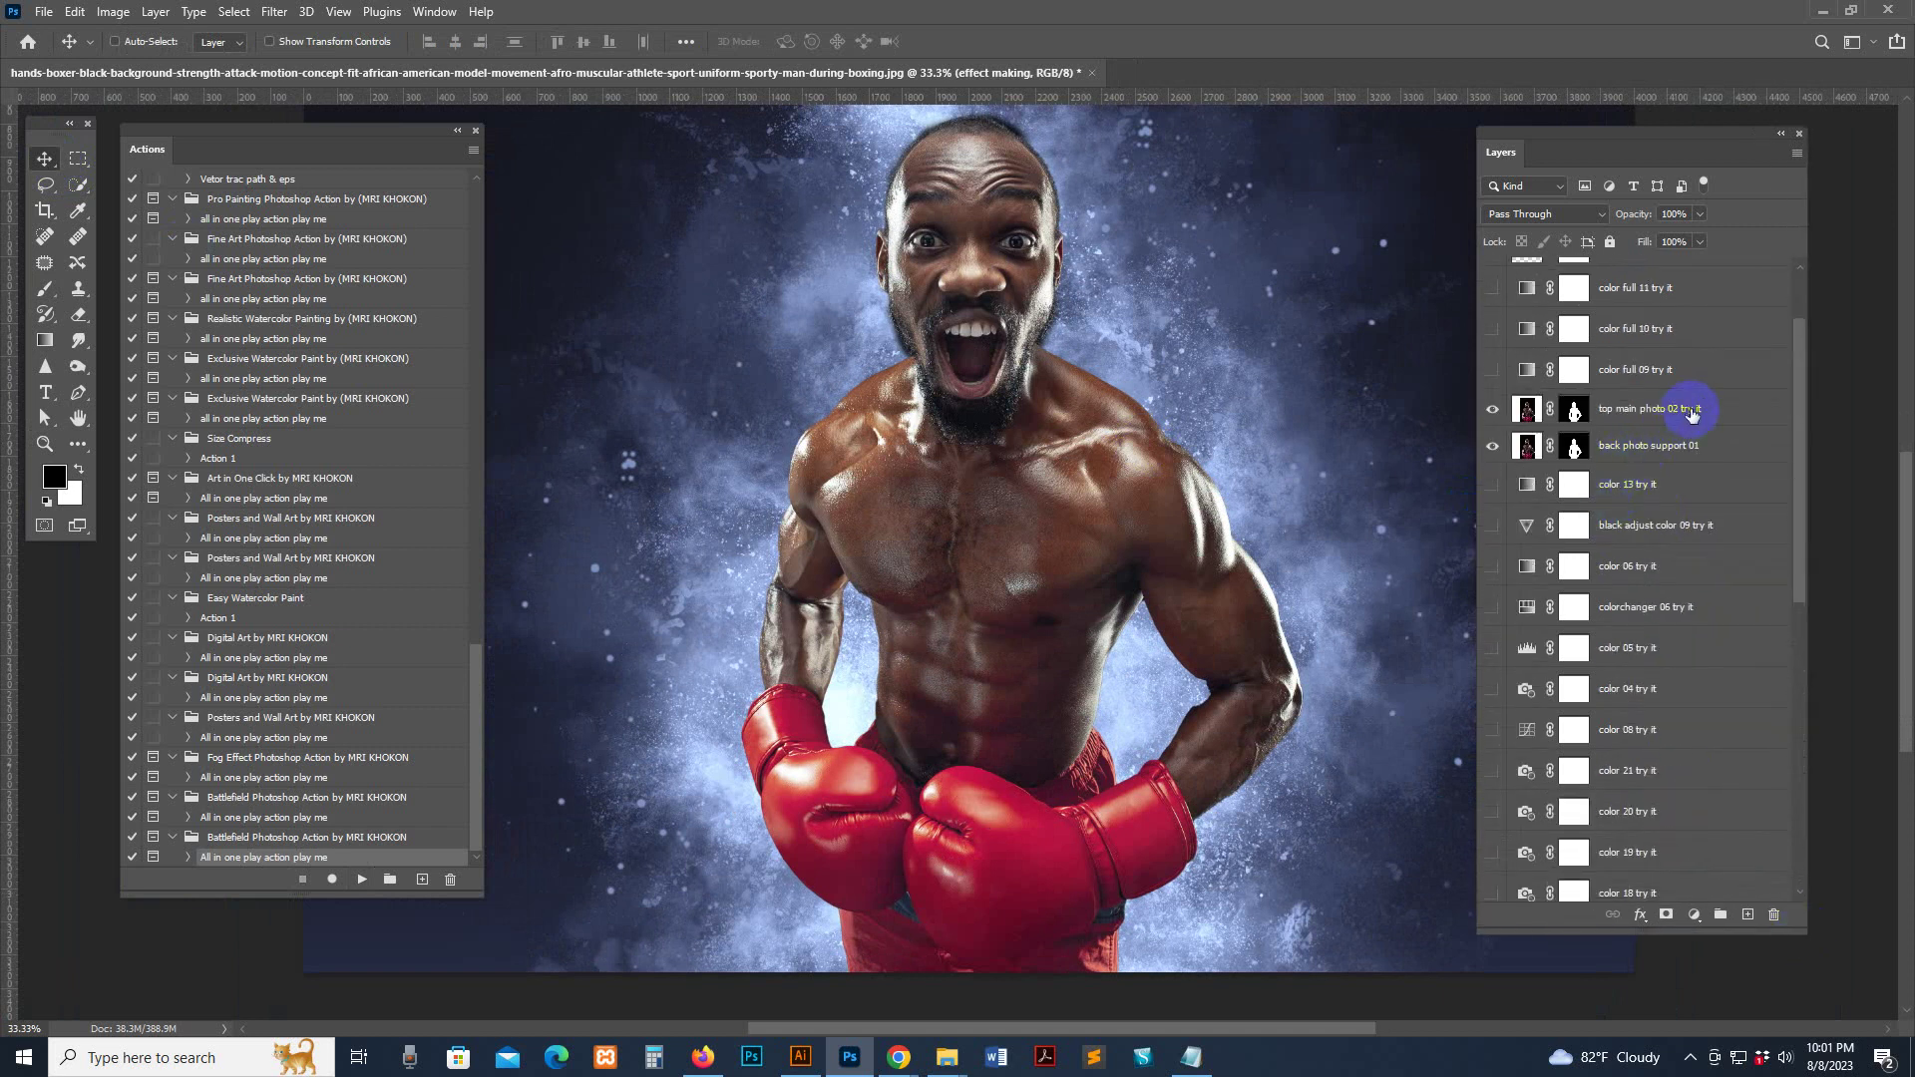
pyautogui.click(1691, 412)
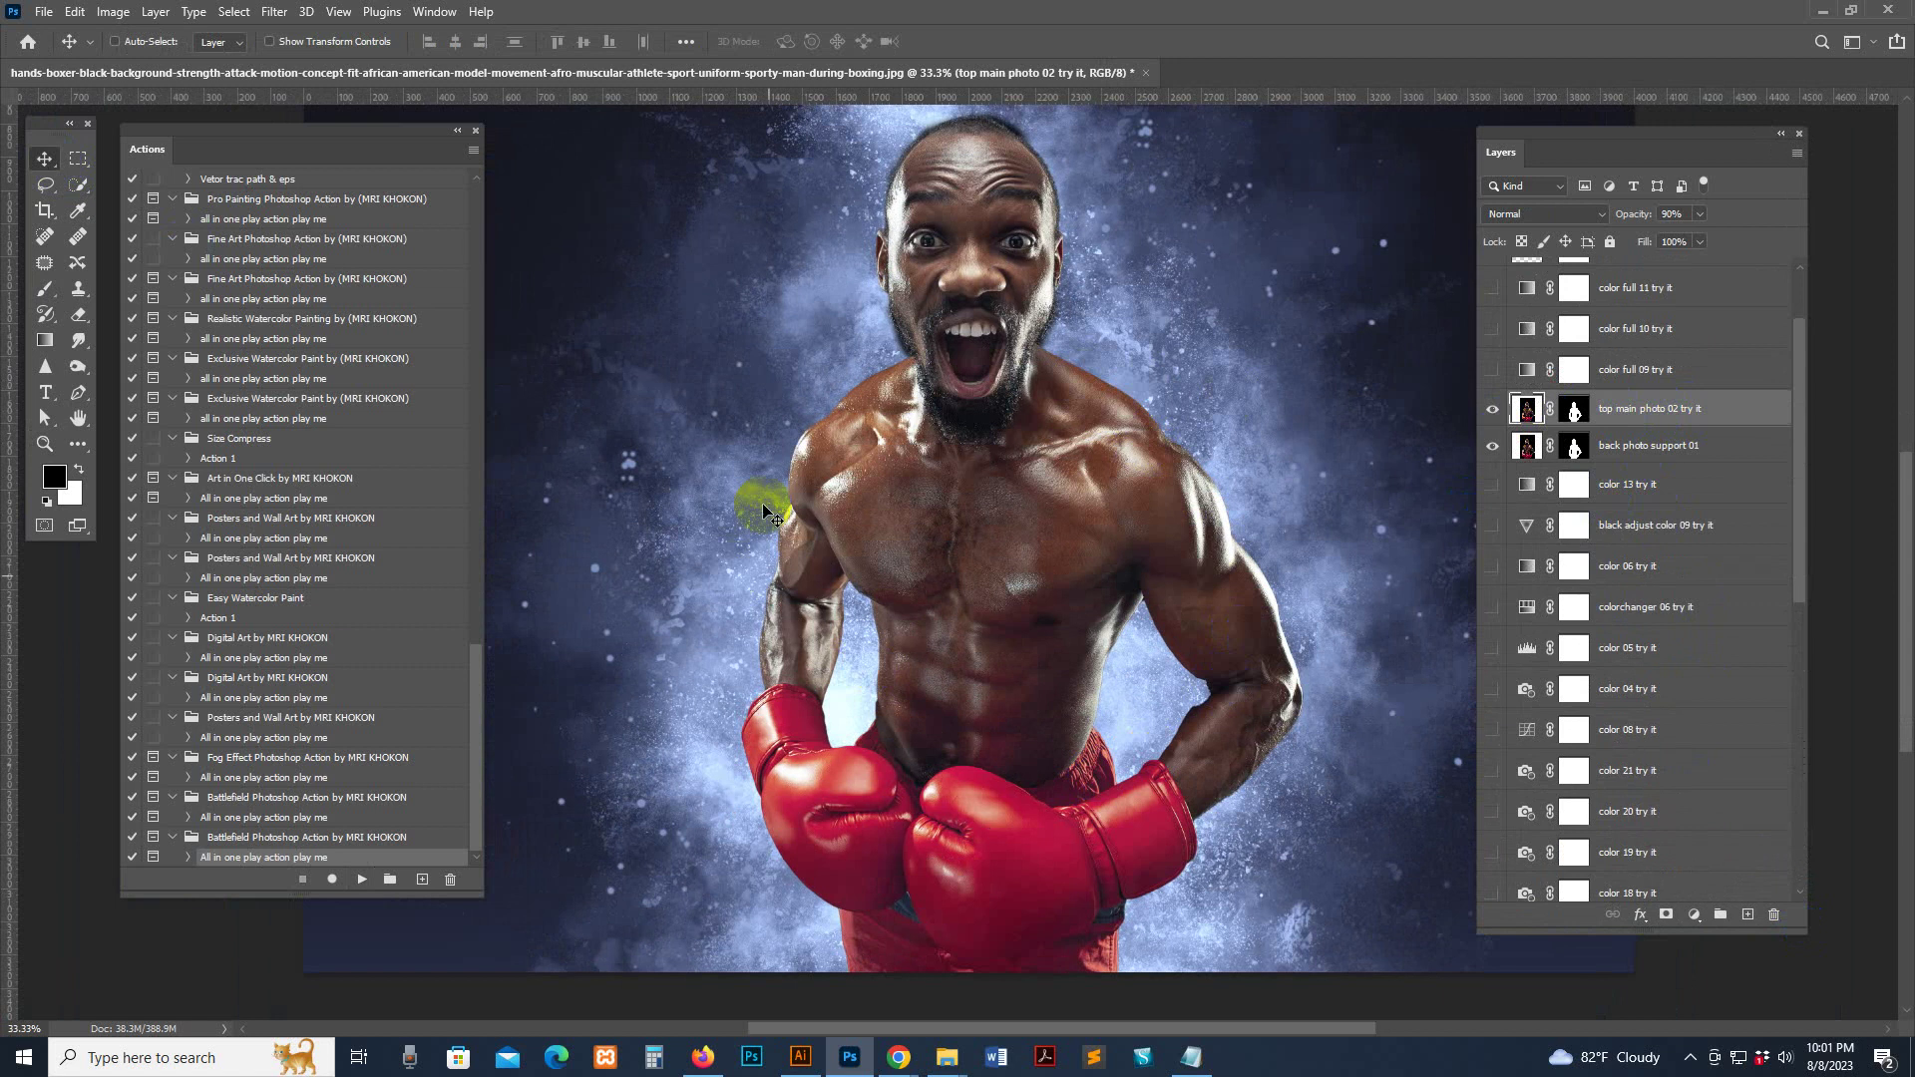
pyautogui.click(1492, 411)
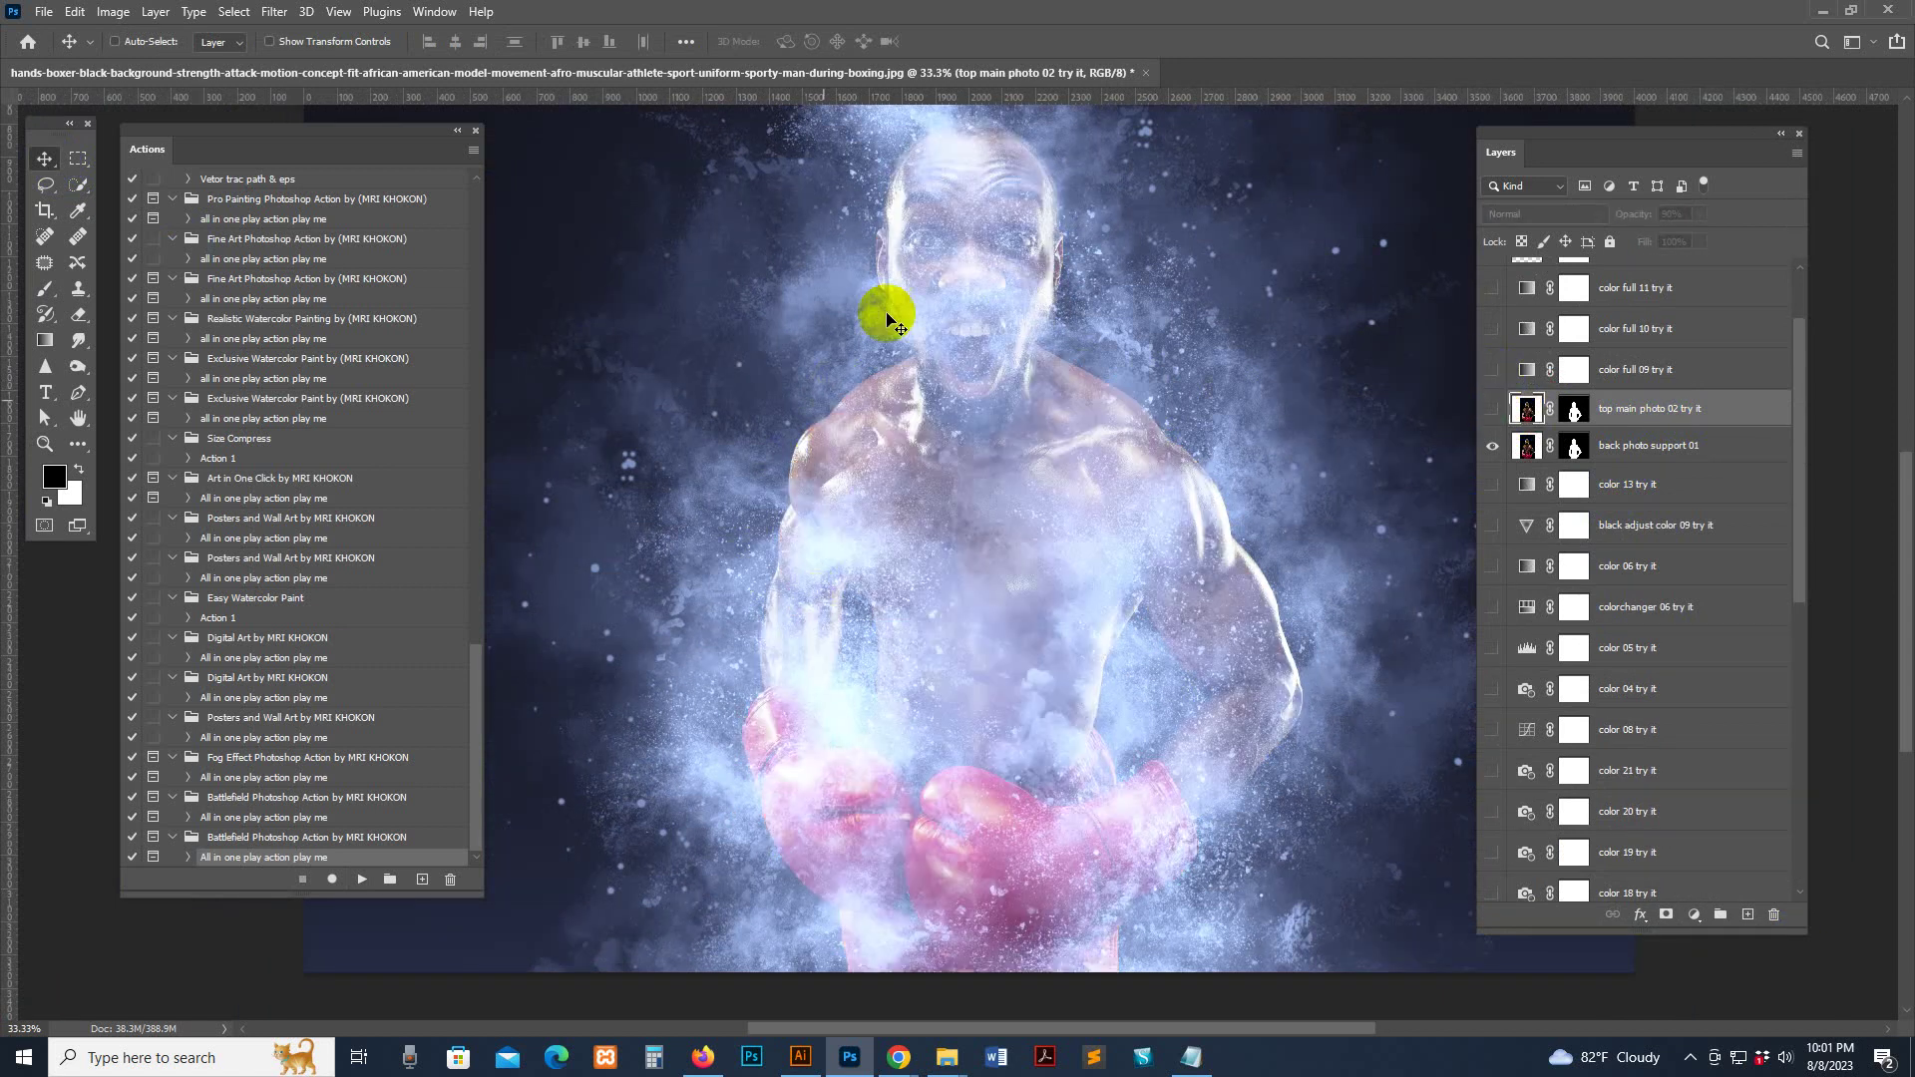
pyautogui.click(1492, 409)
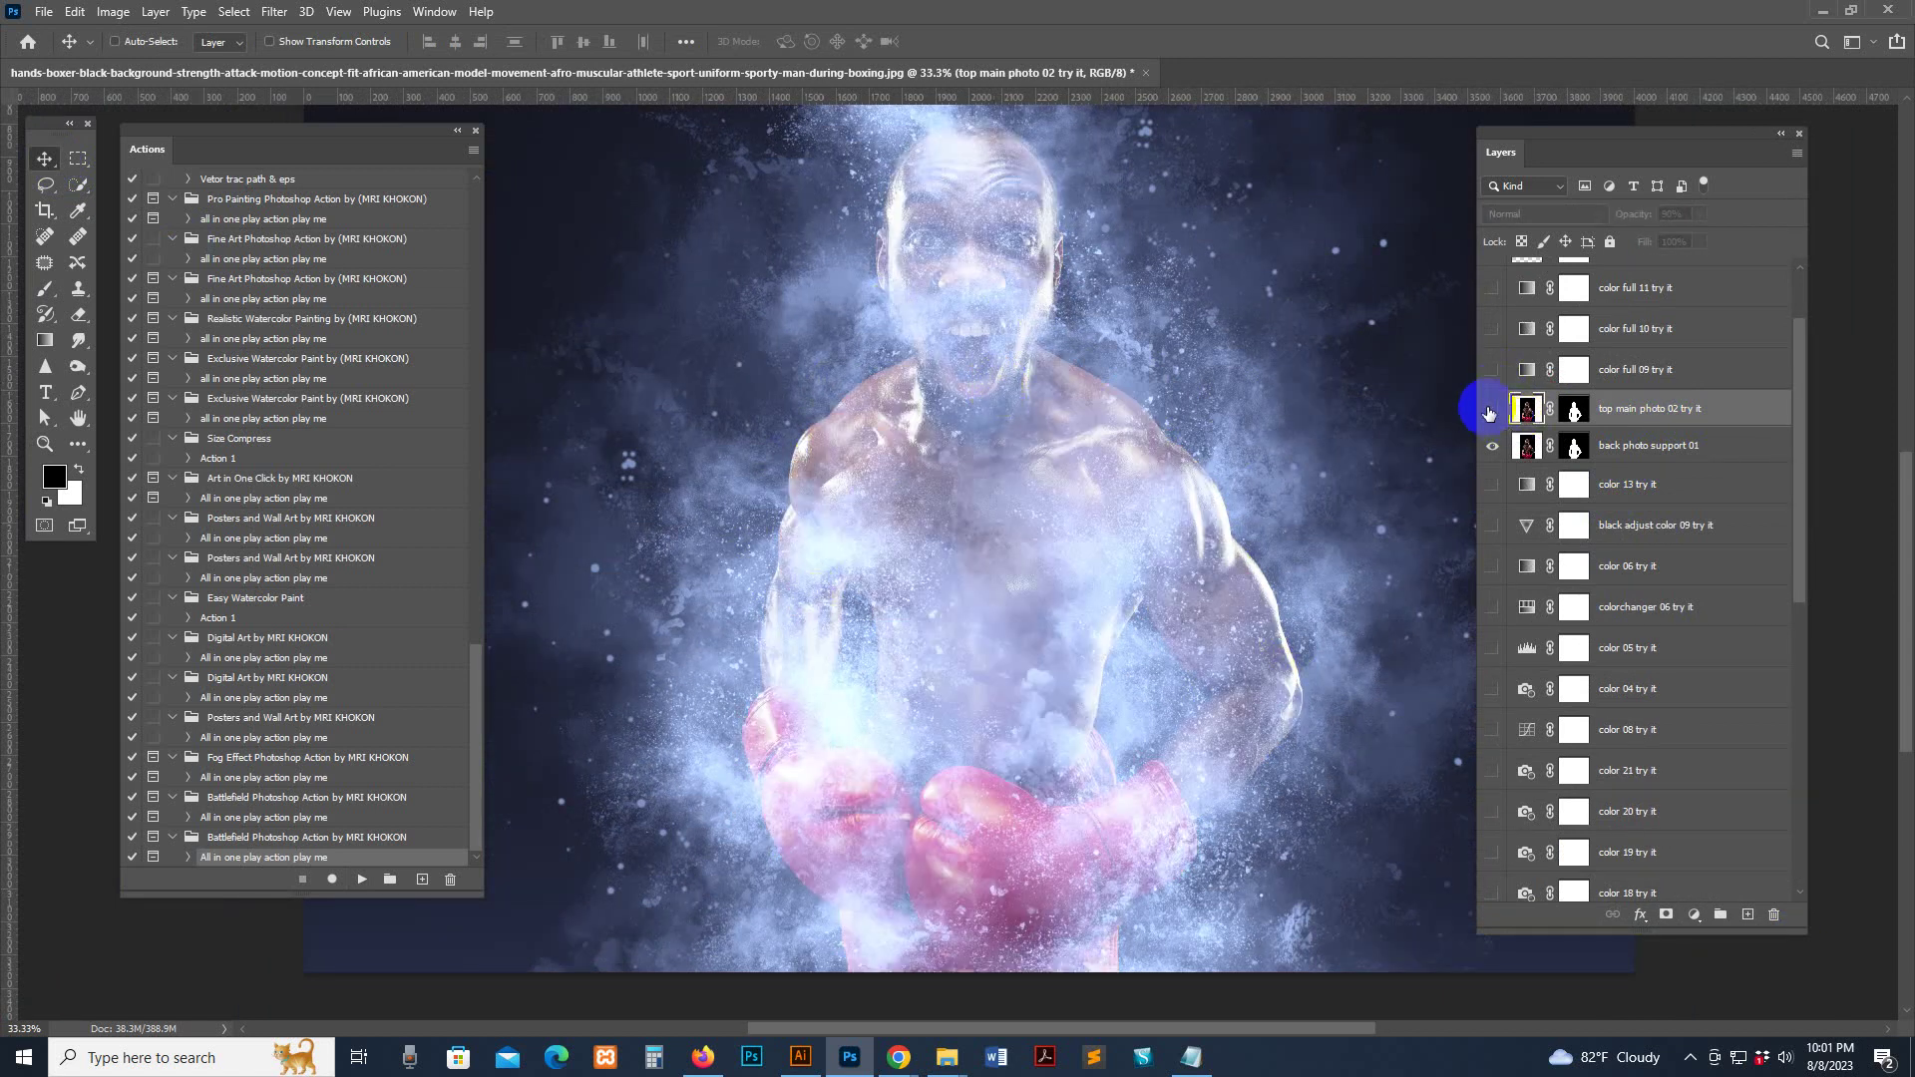
pyautogui.click(1586, 412)
pyautogui.click(1502, 413)
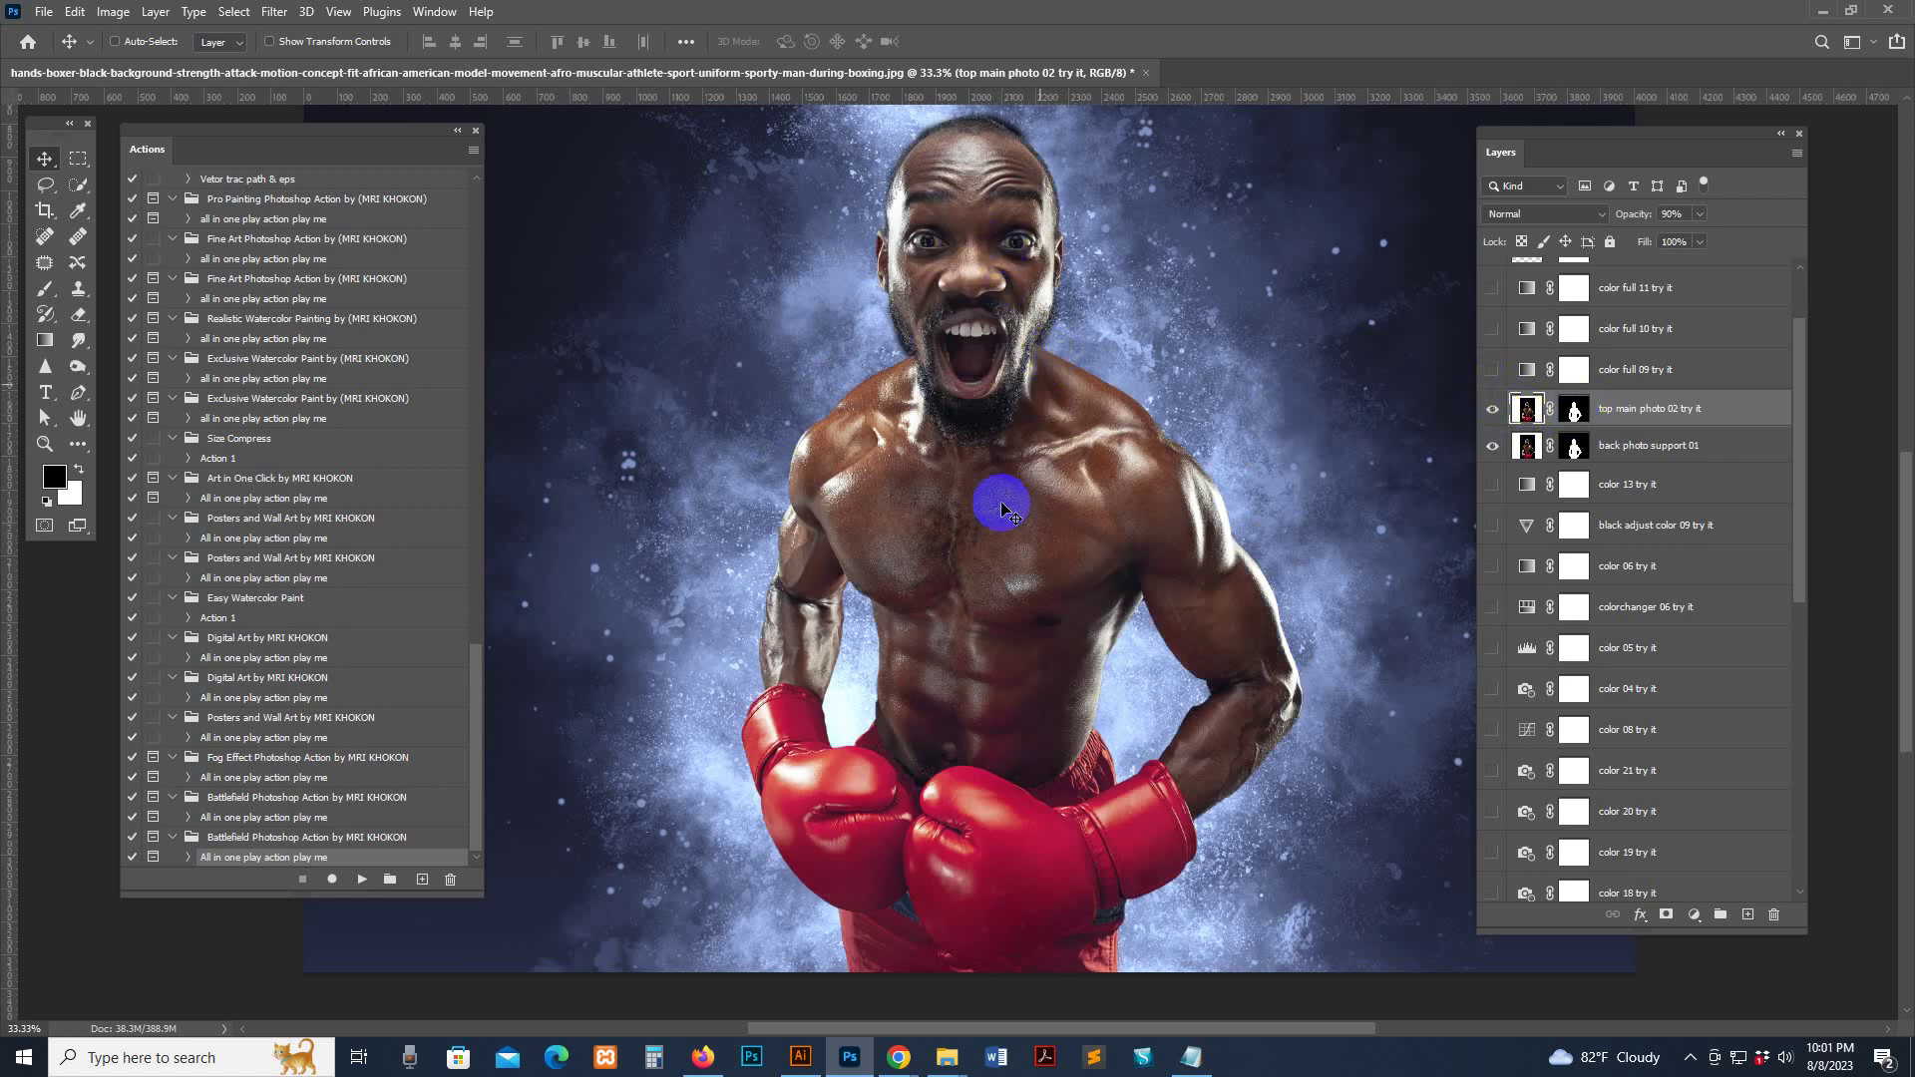
# Target the "top main photo 02 try it" layer mask and set up a 193 px soft round brush with 0% hardness
pyautogui.click(1678, 417)
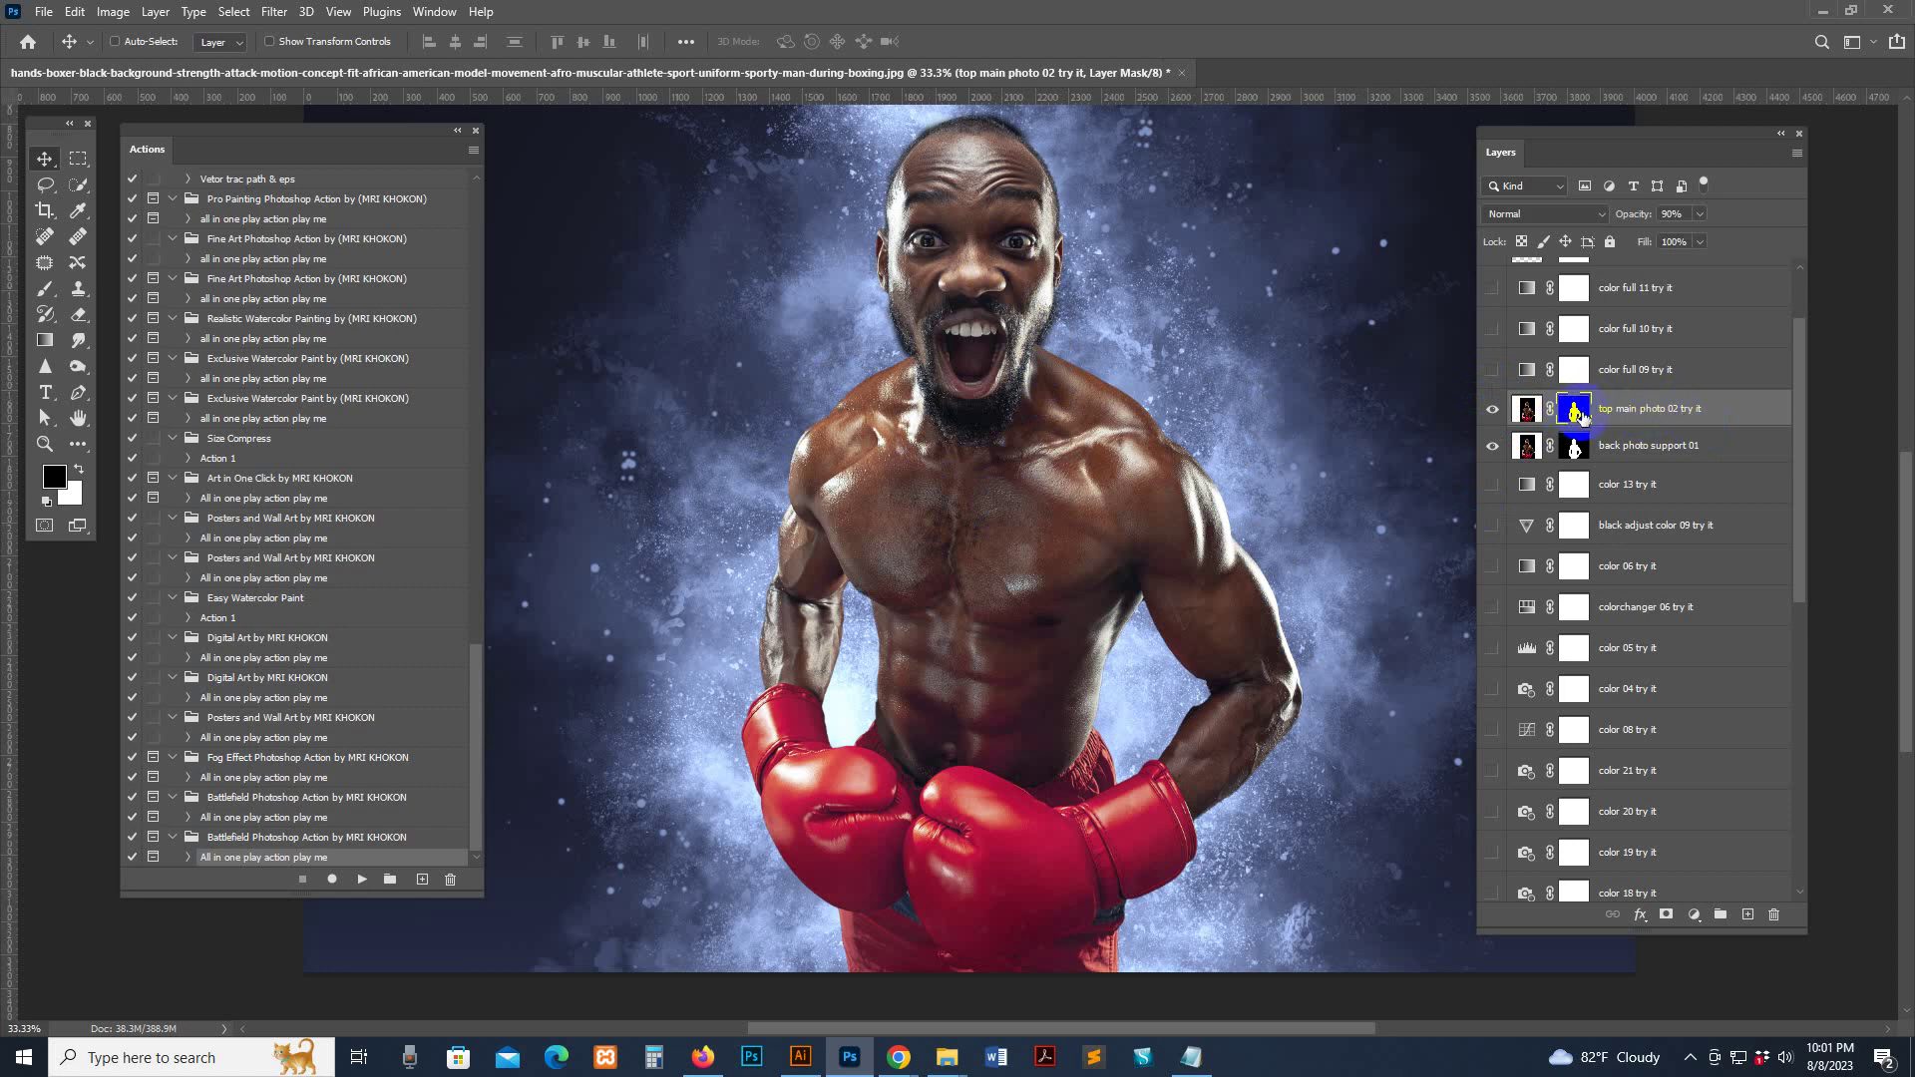
pyautogui.click(47, 290)
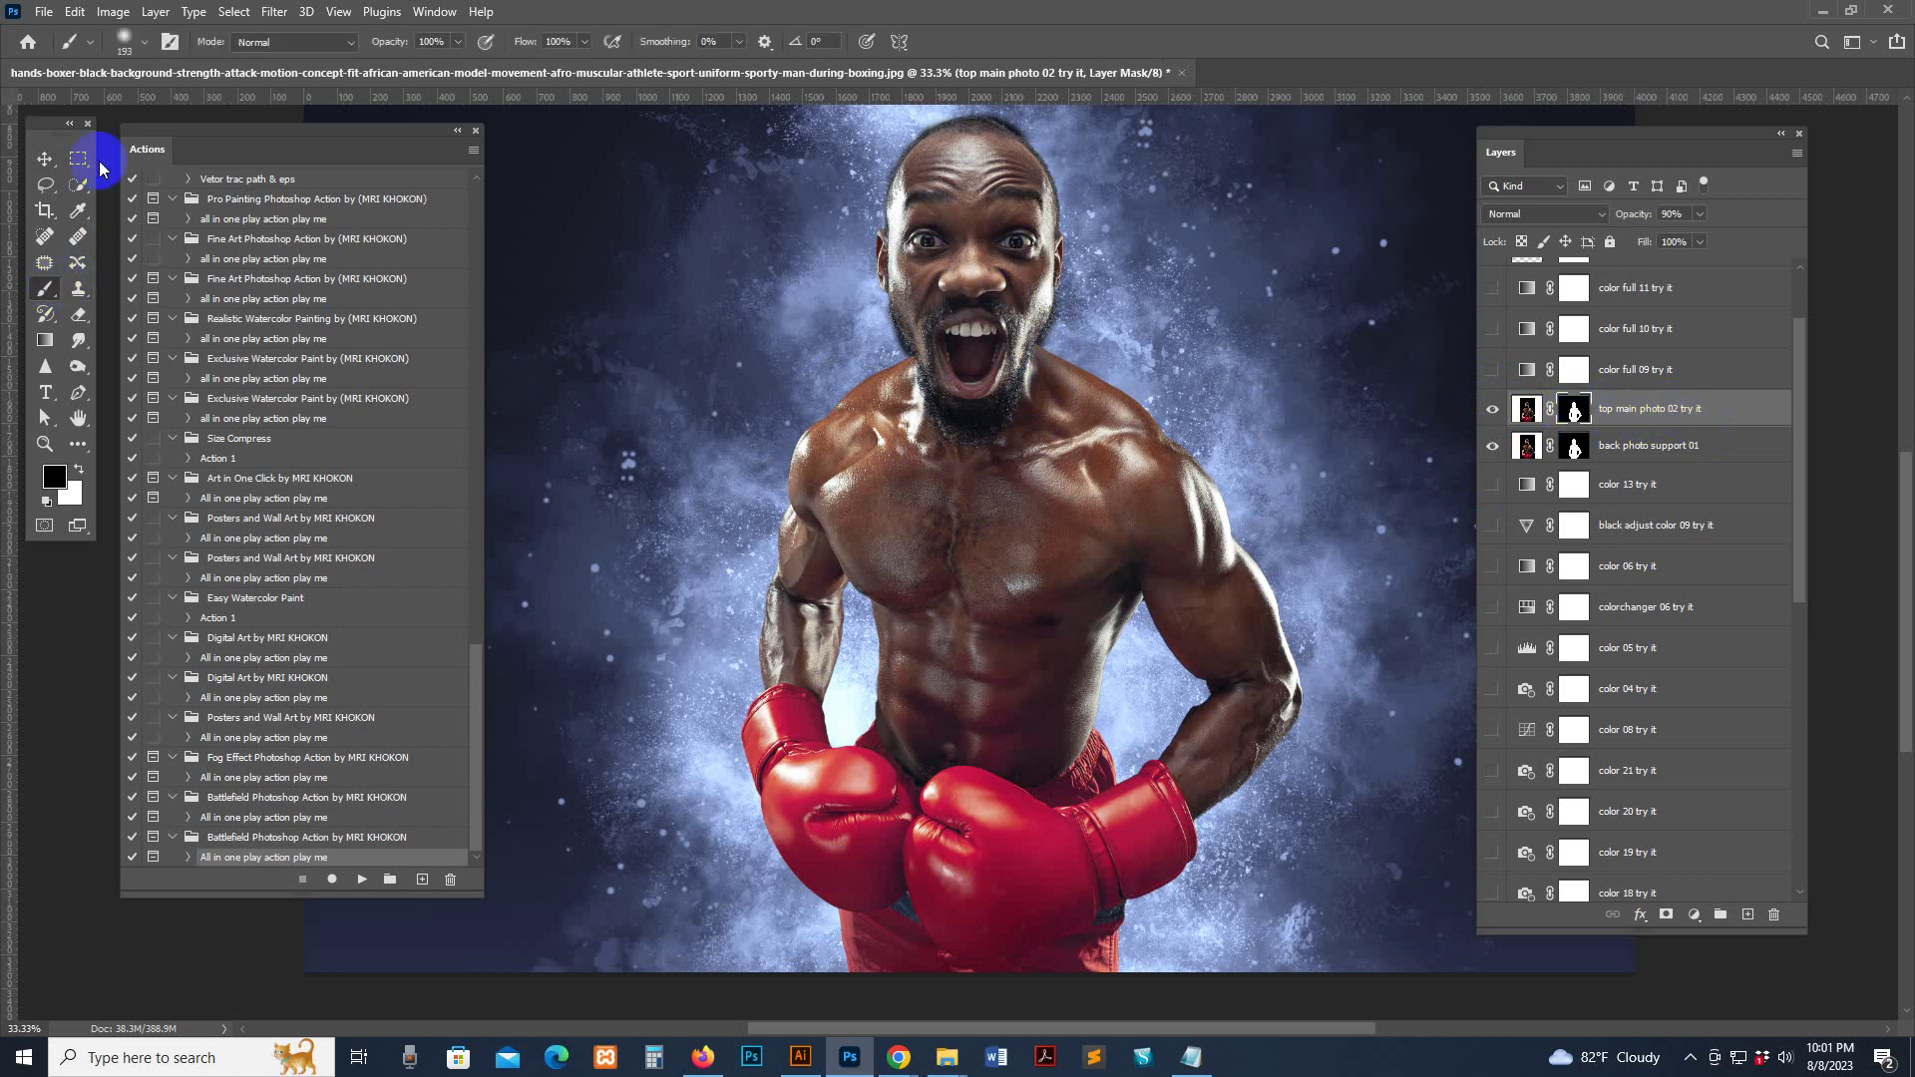
pyautogui.click(169, 41)
pyautogui.click(662, 287)
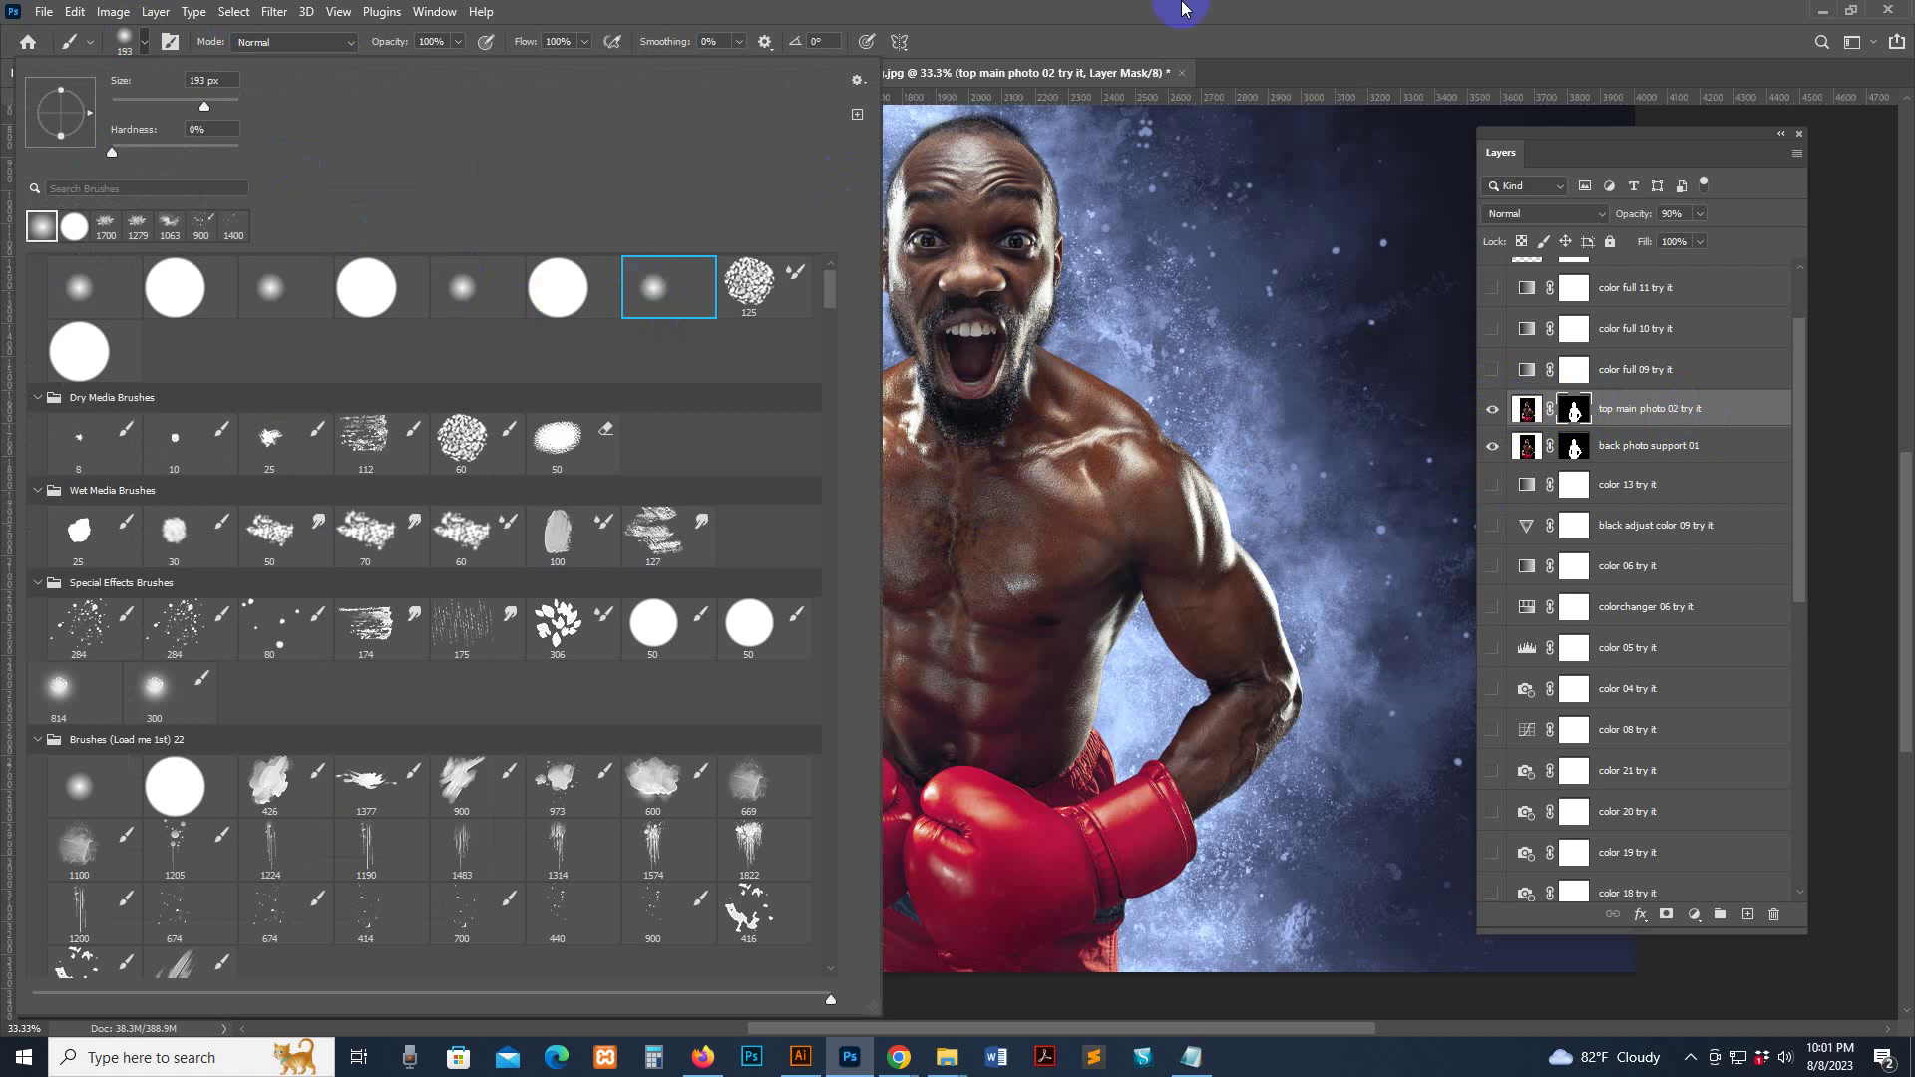
pyautogui.click(1146, 369)
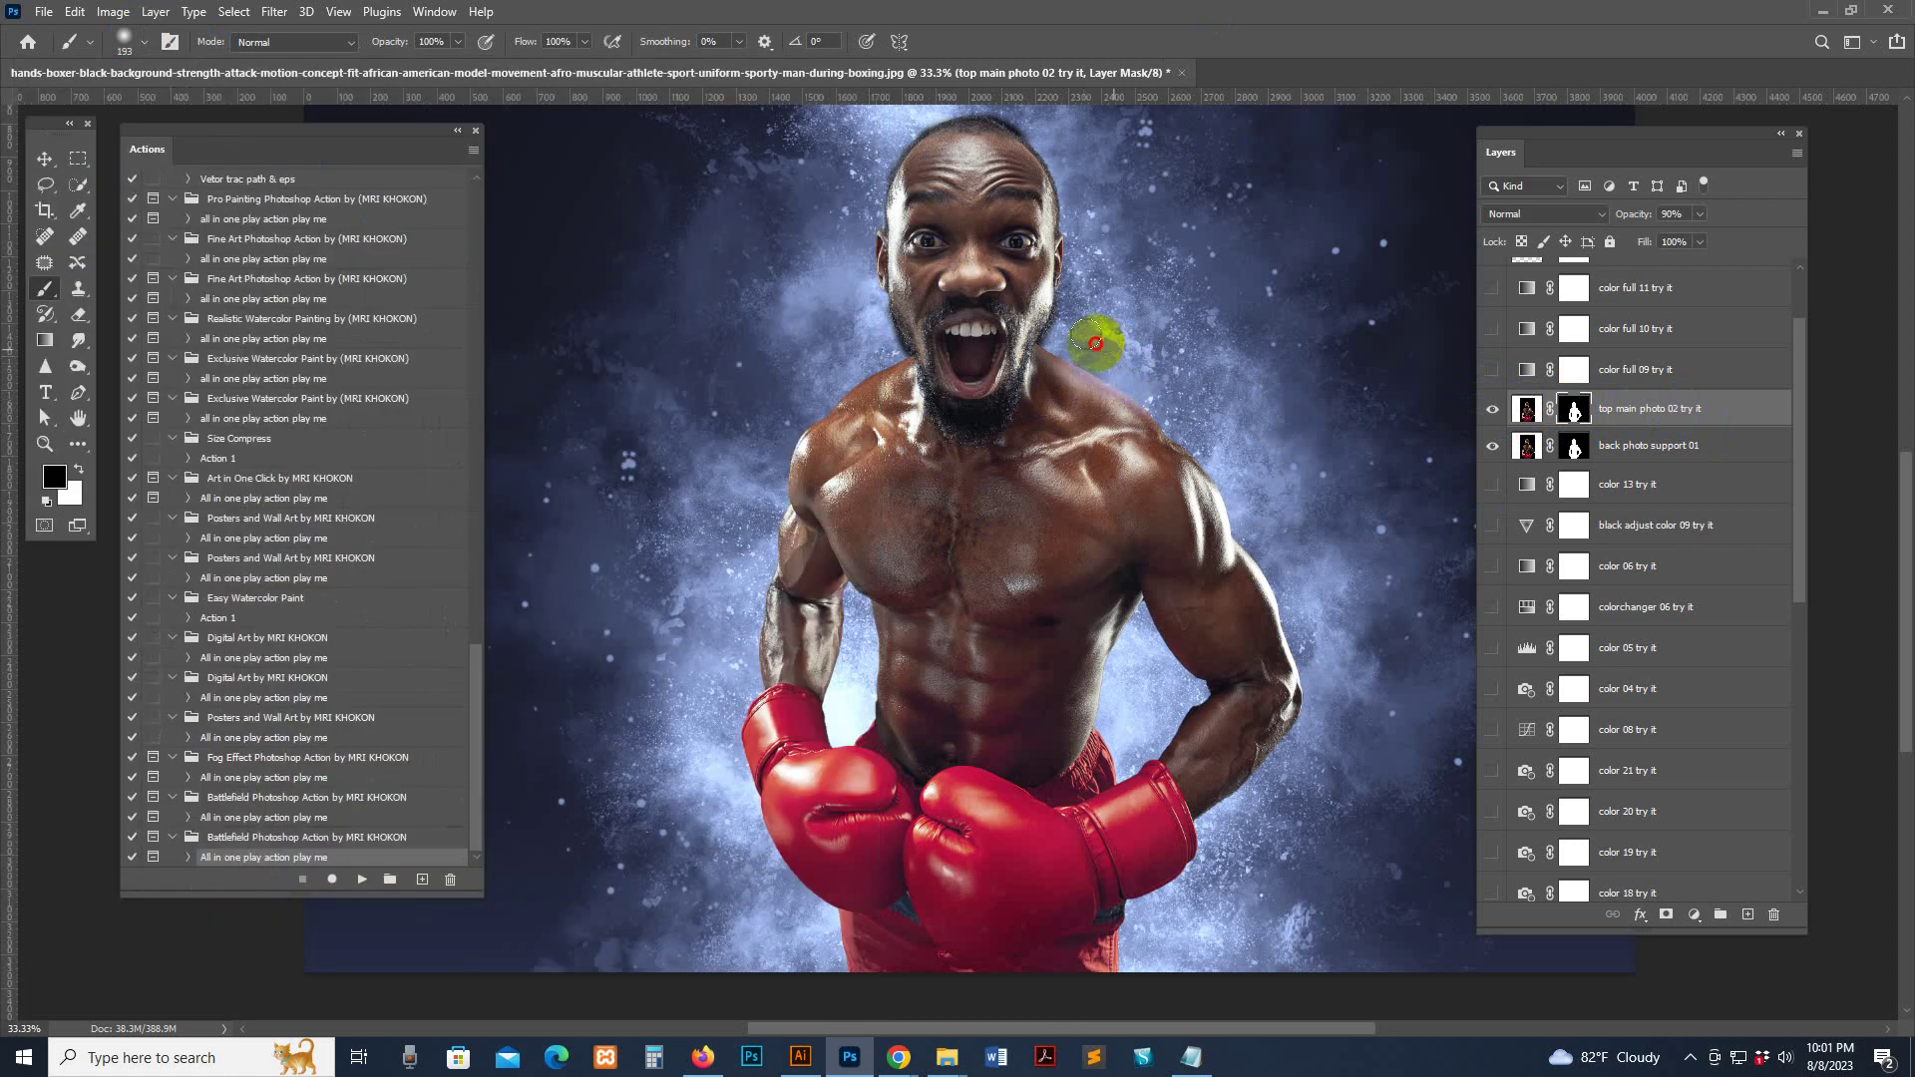
# Paint black on the mask around the boxer's head to blend its edges into the smoke, undoing the last stroke
pyautogui.rightClick(208, 501)
pyautogui.click(1142, 172)
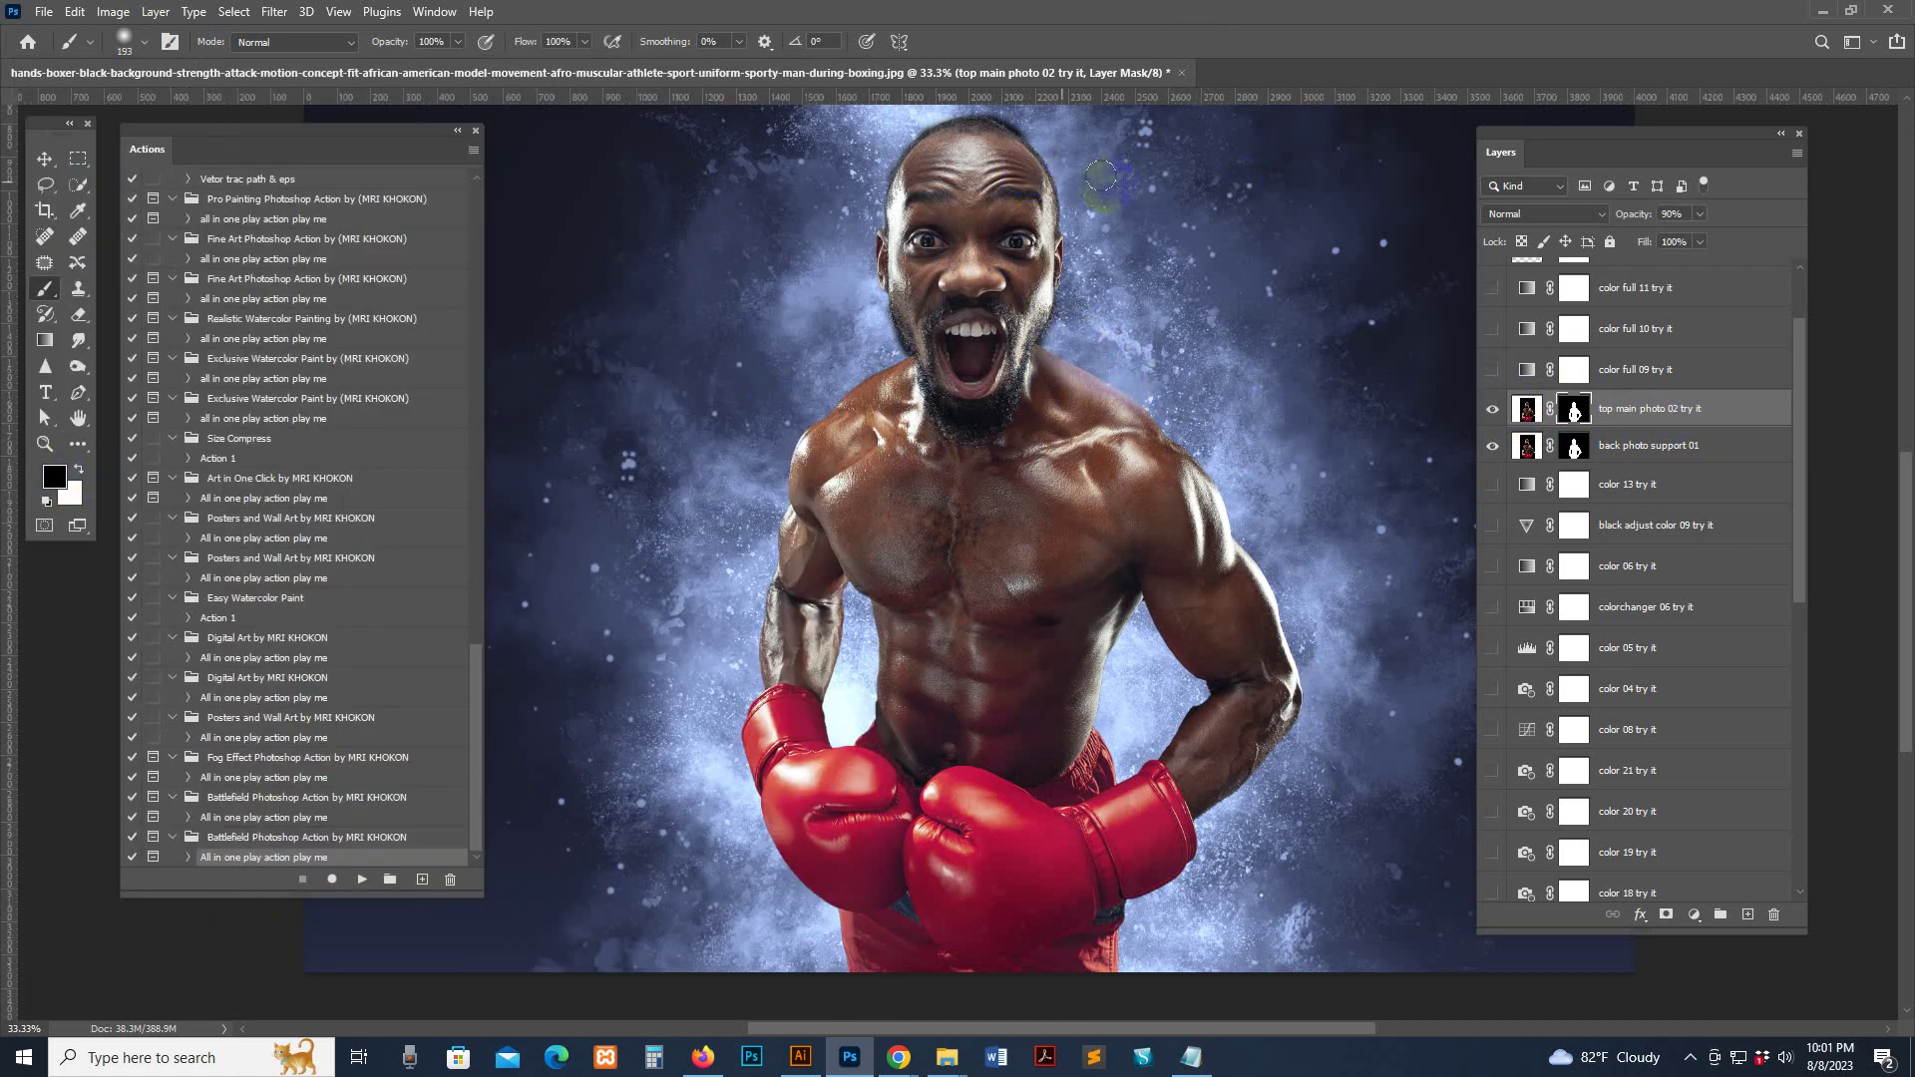
pyautogui.moveTo(1136, 261); pyautogui.dragTo(1157, 315)
pyautogui.moveTo(1024, 150)
pyautogui.mouseDown()
pyautogui.moveTo(965, 136)
pyautogui.moveTo(1041, 151)
pyautogui.moveTo(955, 158)
pyautogui.moveTo(975, 140)
pyautogui.moveTo(874, 228)
pyautogui.moveTo(919, 165)
pyautogui.moveTo(889, 253)
pyautogui.mouseUp()
pyautogui.moveTo(1065, 182)
pyautogui.mouseDown()
pyautogui.moveTo(1039, 147)
pyautogui.moveTo(1120, 190)
pyautogui.mouseUp()
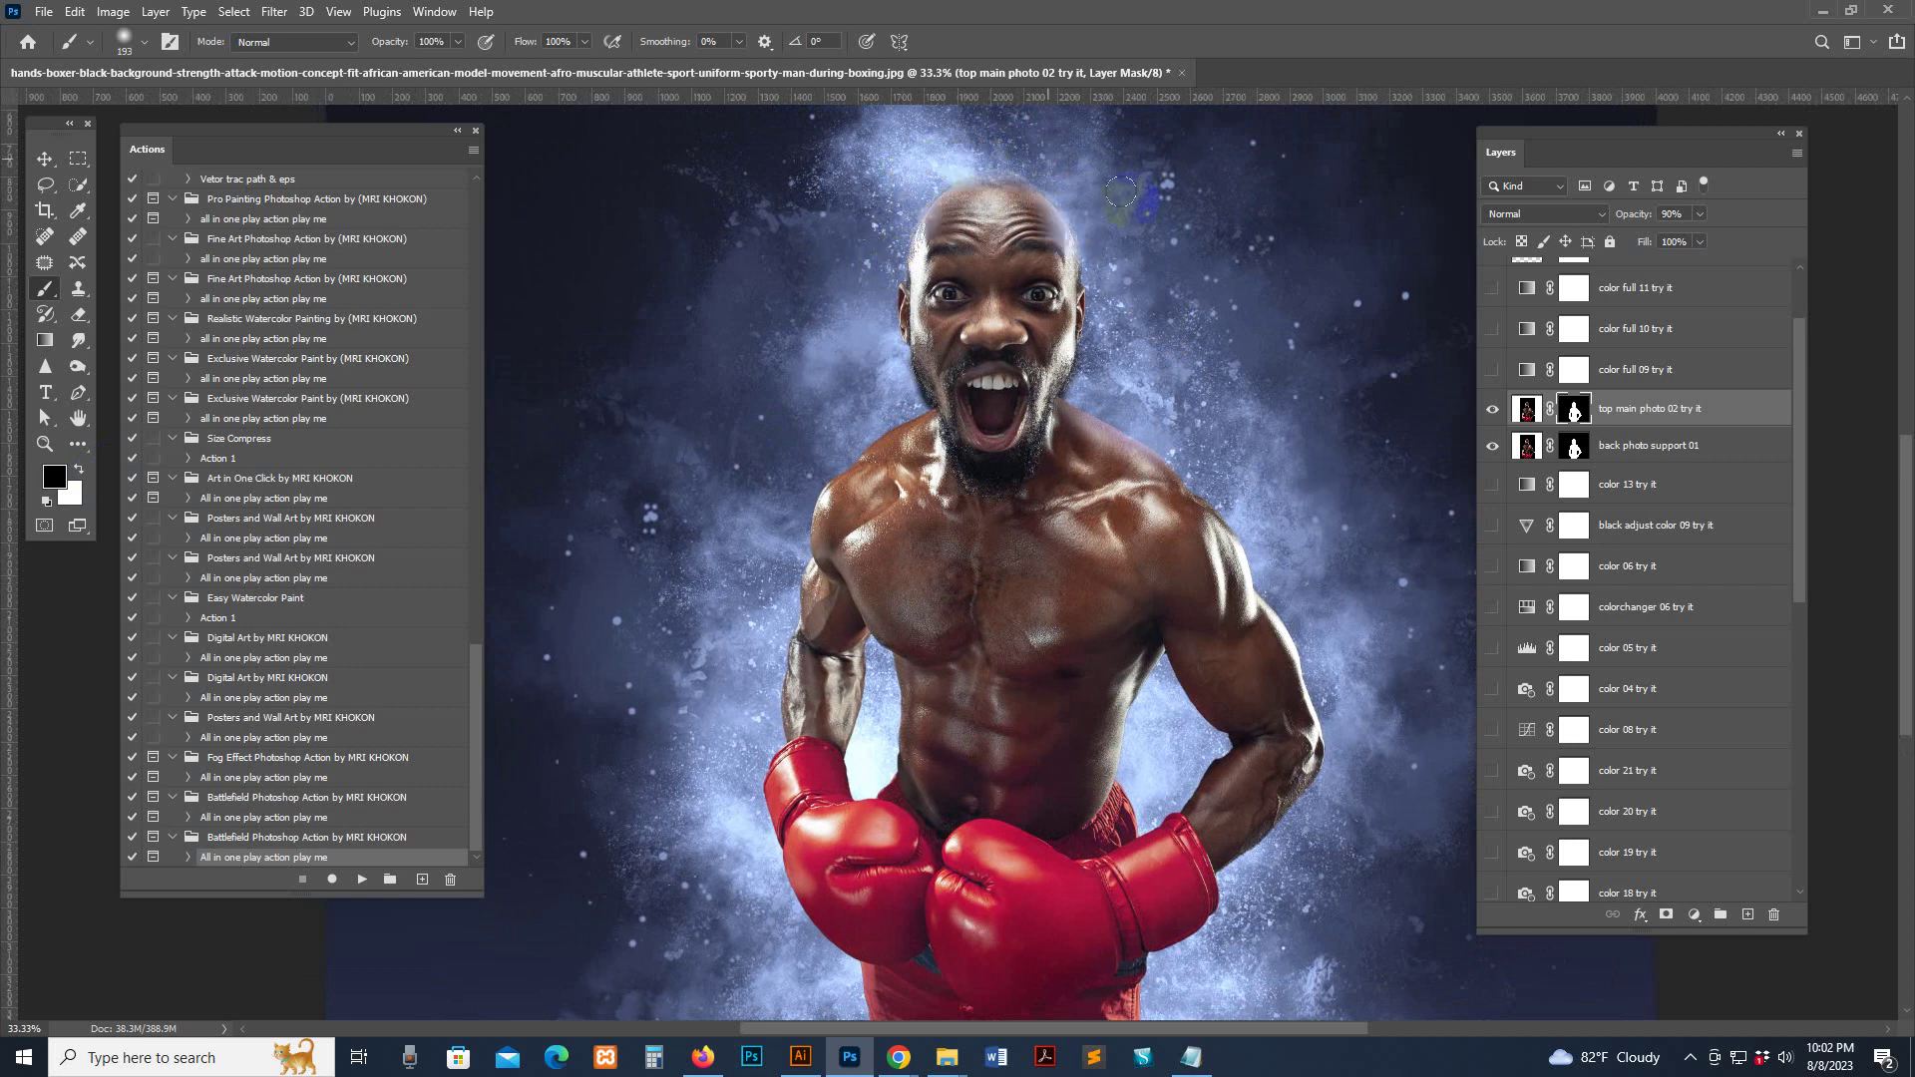
pyautogui.moveTo(1321, 778)
pyautogui.mouseDown()
pyautogui.moveTo(1338, 688)
pyautogui.moveTo(1331, 743)
pyautogui.moveTo(1291, 723)
pyautogui.moveTo(1337, 671)
pyautogui.moveTo(1187, 637)
pyautogui.moveTo(1195, 681)
pyautogui.moveTo(880, 649)
pyautogui.moveTo(890, 578)
pyautogui.moveTo(868, 633)
pyautogui.moveTo(751, 662)
pyautogui.moveTo(766, 678)
pyautogui.moveTo(761, 641)
pyautogui.moveTo(1244, 877)
pyautogui.moveTo(1158, 936)
pyautogui.moveTo(1137, 903)
pyautogui.moveTo(907, 948)
pyautogui.moveTo(880, 940)
pyautogui.moveTo(872, 889)
pyautogui.moveTo(938, 958)
pyautogui.moveTo(906, 888)
pyautogui.moveTo(855, 907)
pyautogui.moveTo(919, 876)
pyautogui.moveTo(1109, 937)
pyautogui.moveTo(1183, 769)
pyautogui.moveTo(787, 727)
pyautogui.moveTo(966, 517)
pyautogui.moveTo(1060, 533)
pyautogui.moveTo(1107, 569)
pyautogui.moveTo(996, 649)
pyautogui.moveTo(983, 350)
pyautogui.moveTo(827, 349)
pyautogui.moveTo(825, 406)
pyautogui.moveTo(791, 435)
pyautogui.moveTo(787, 500)
pyautogui.moveTo(855, 385)
pyautogui.moveTo(854, 547)
pyautogui.moveTo(923, 459)
pyautogui.moveTo(876, 319)
pyautogui.moveTo(1133, 342)
pyautogui.moveTo(1120, 428)
pyautogui.moveTo(1282, 576)
pyautogui.mouseUp()
pyautogui.scroll(-2, 1334, 718)
pyautogui.hotkey('ctrl', 'z')
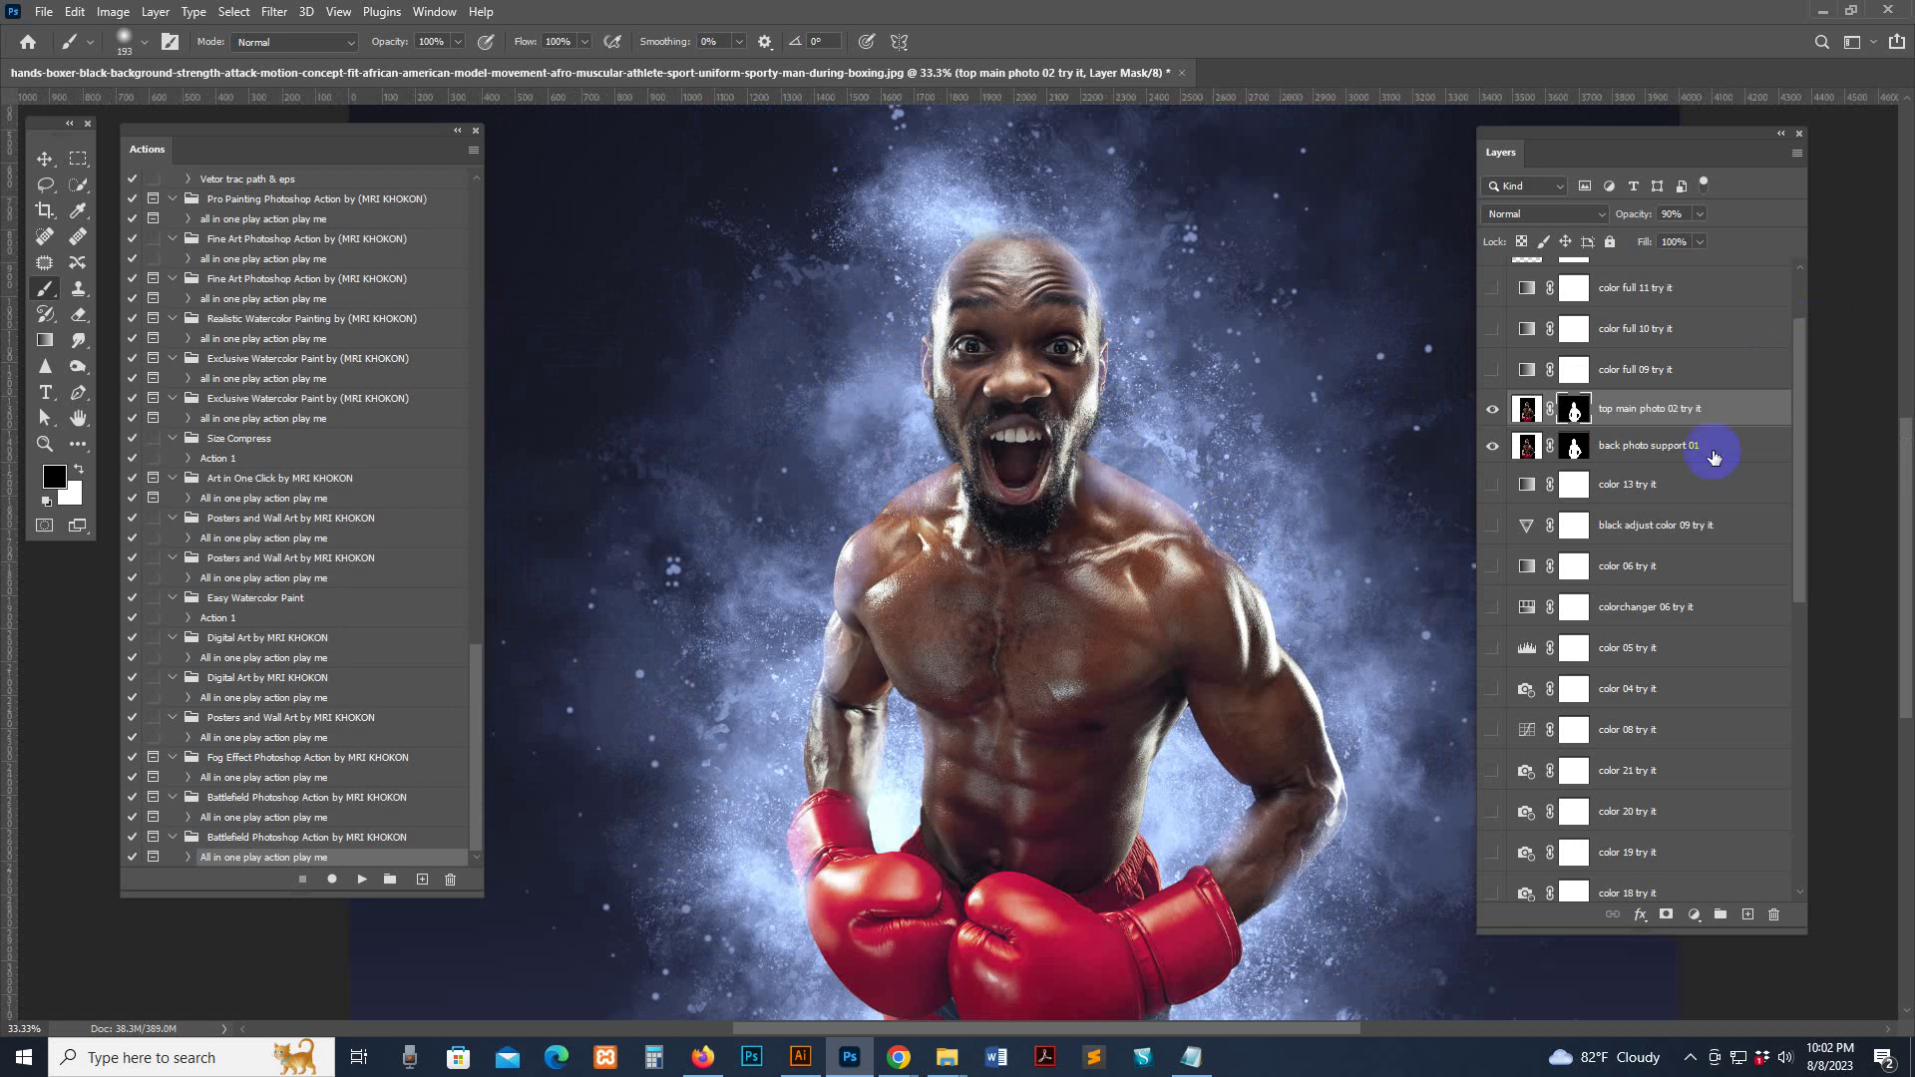
# Preview the "color full 09 try it" adjustment by showing it over the boxer image, leaving it hidden
pyautogui.click(1673, 375)
pyautogui.scroll(2, 1660, 429)
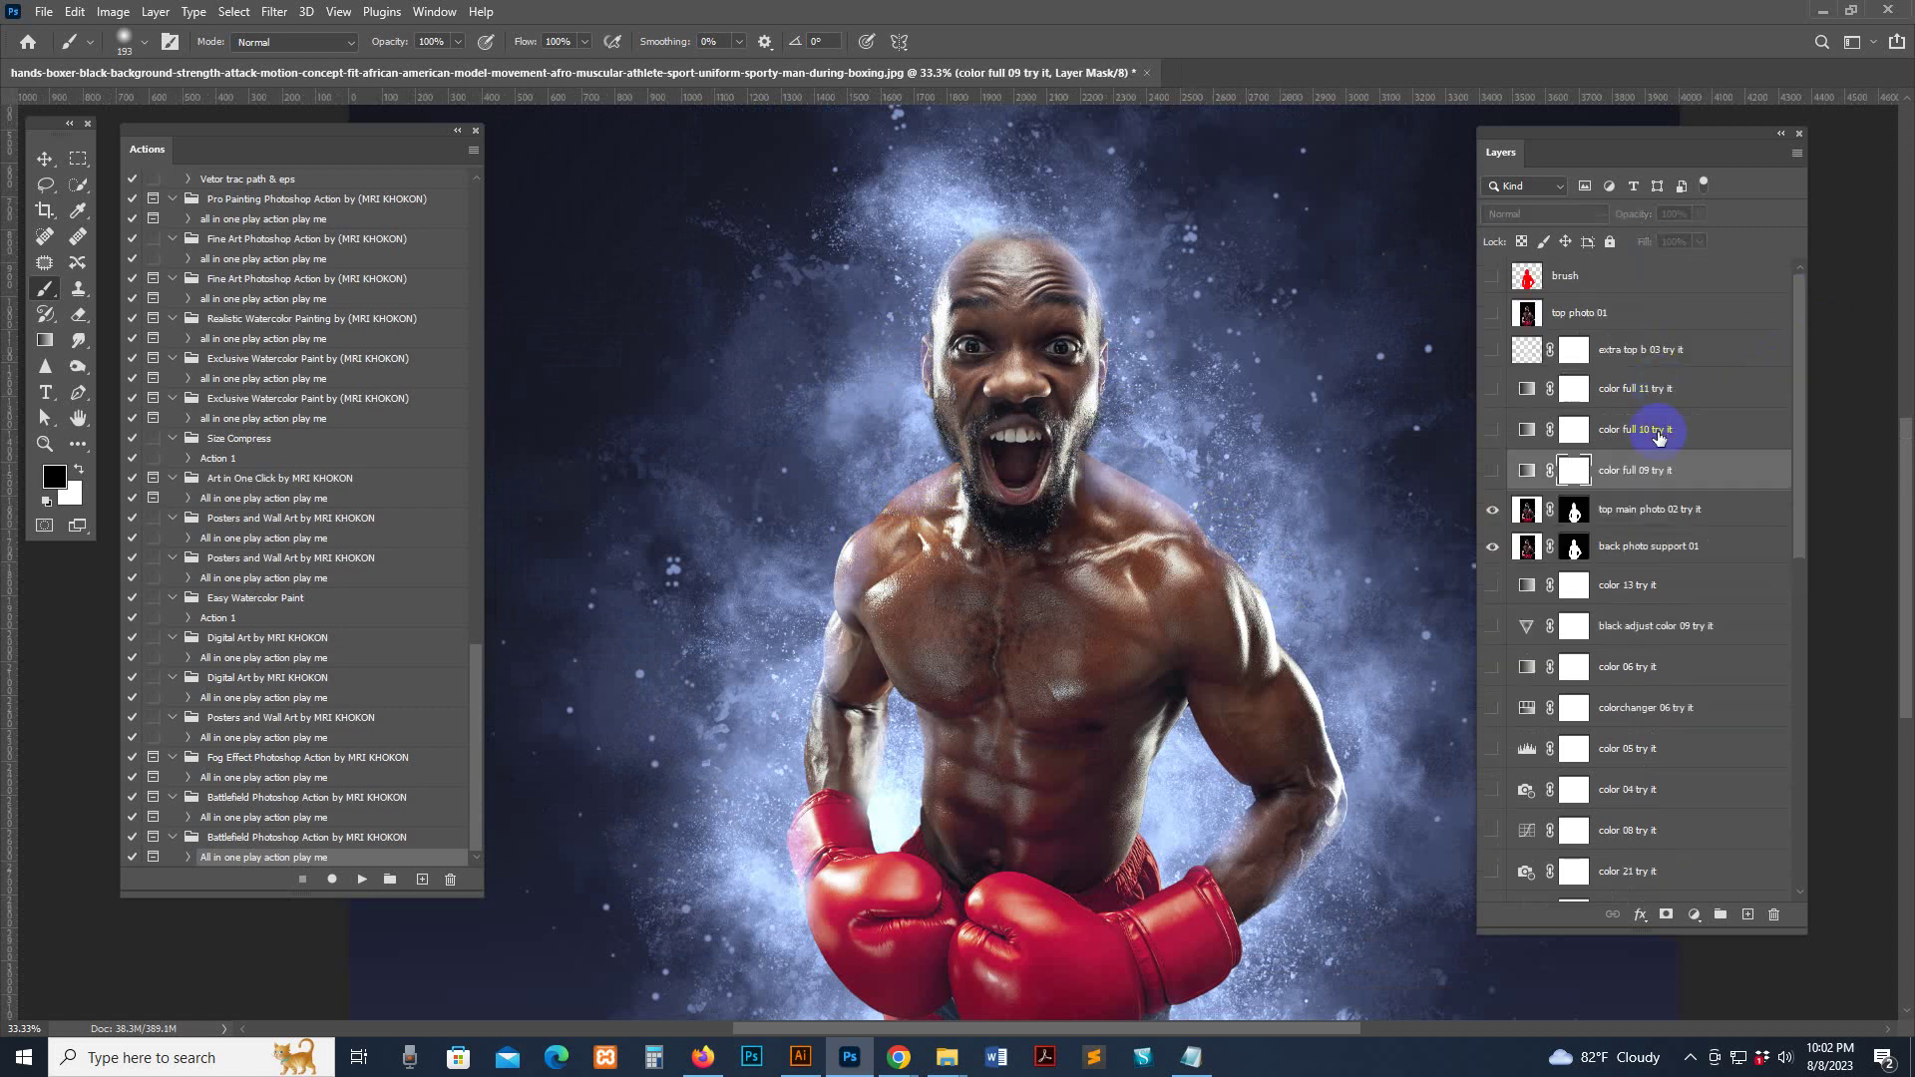
pyautogui.click(1492, 471)
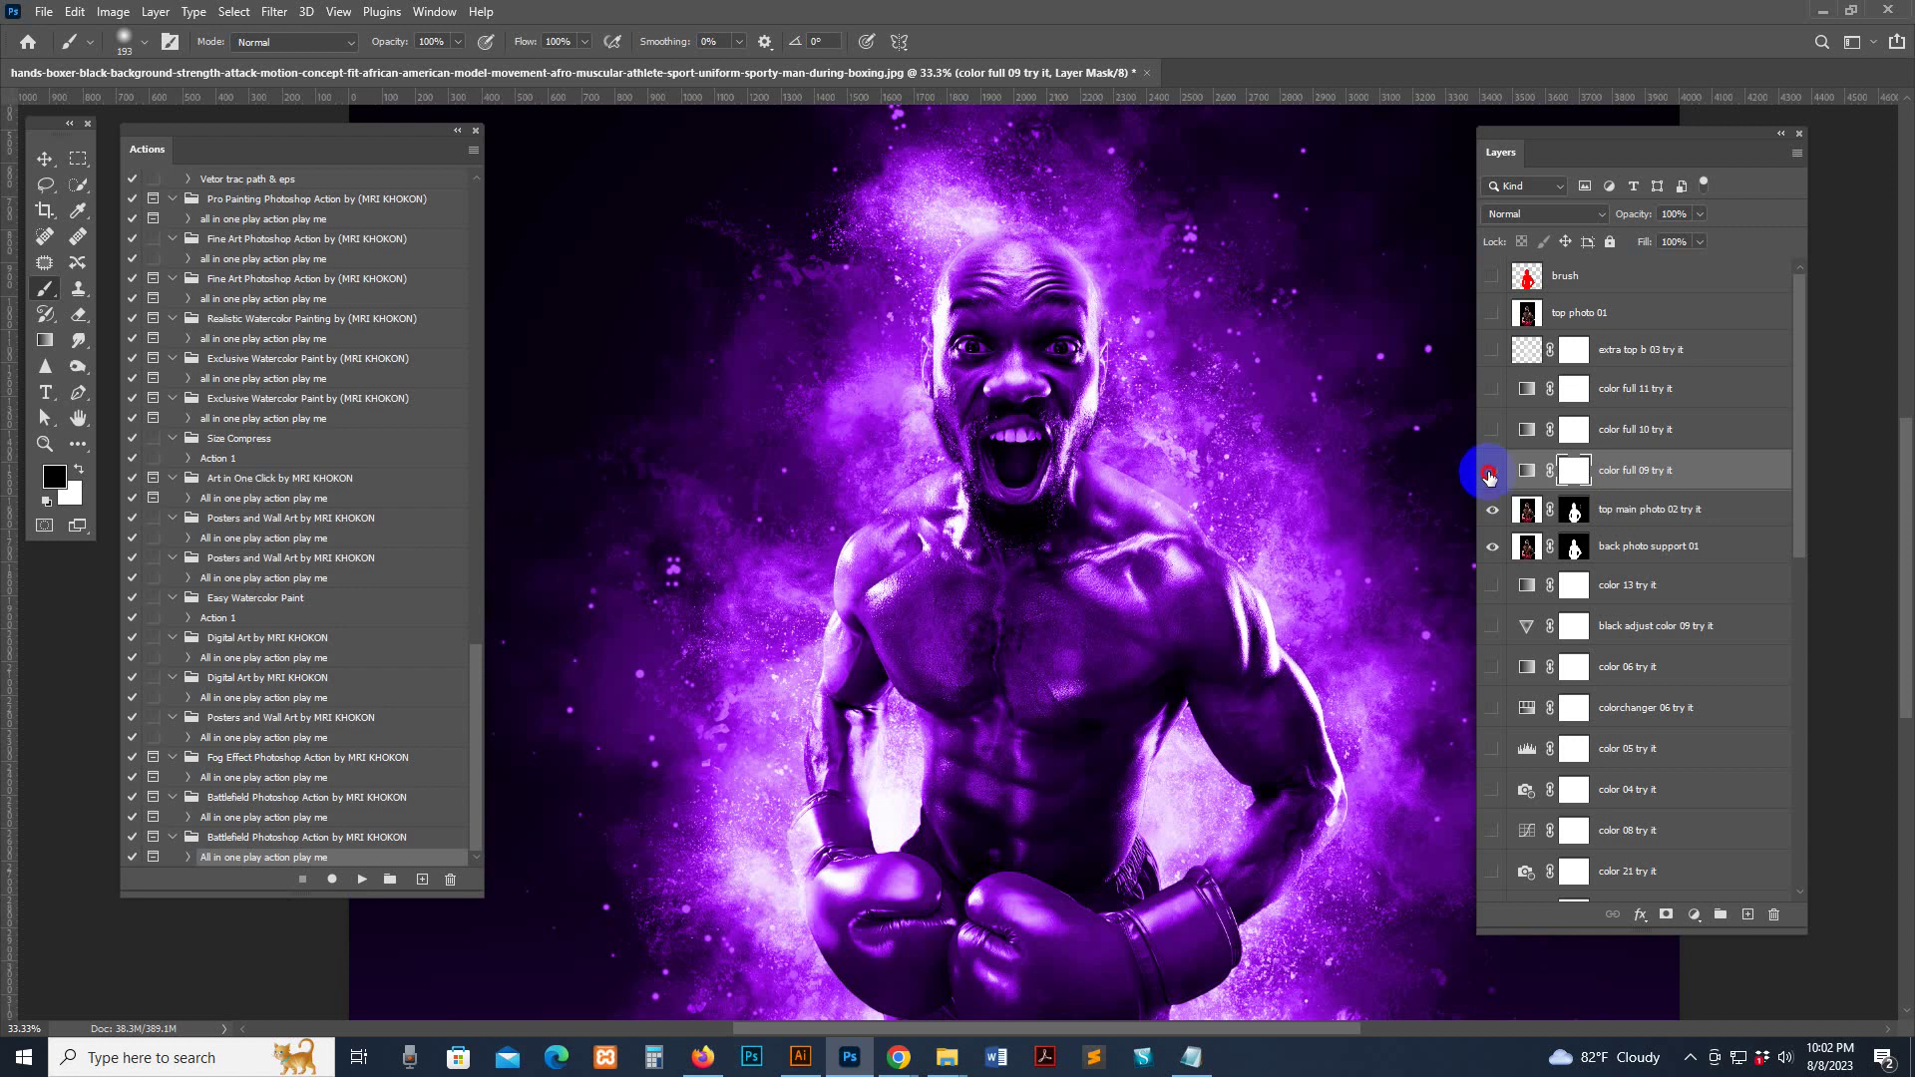
pyautogui.click(1492, 470)
pyautogui.click(1523, 512)
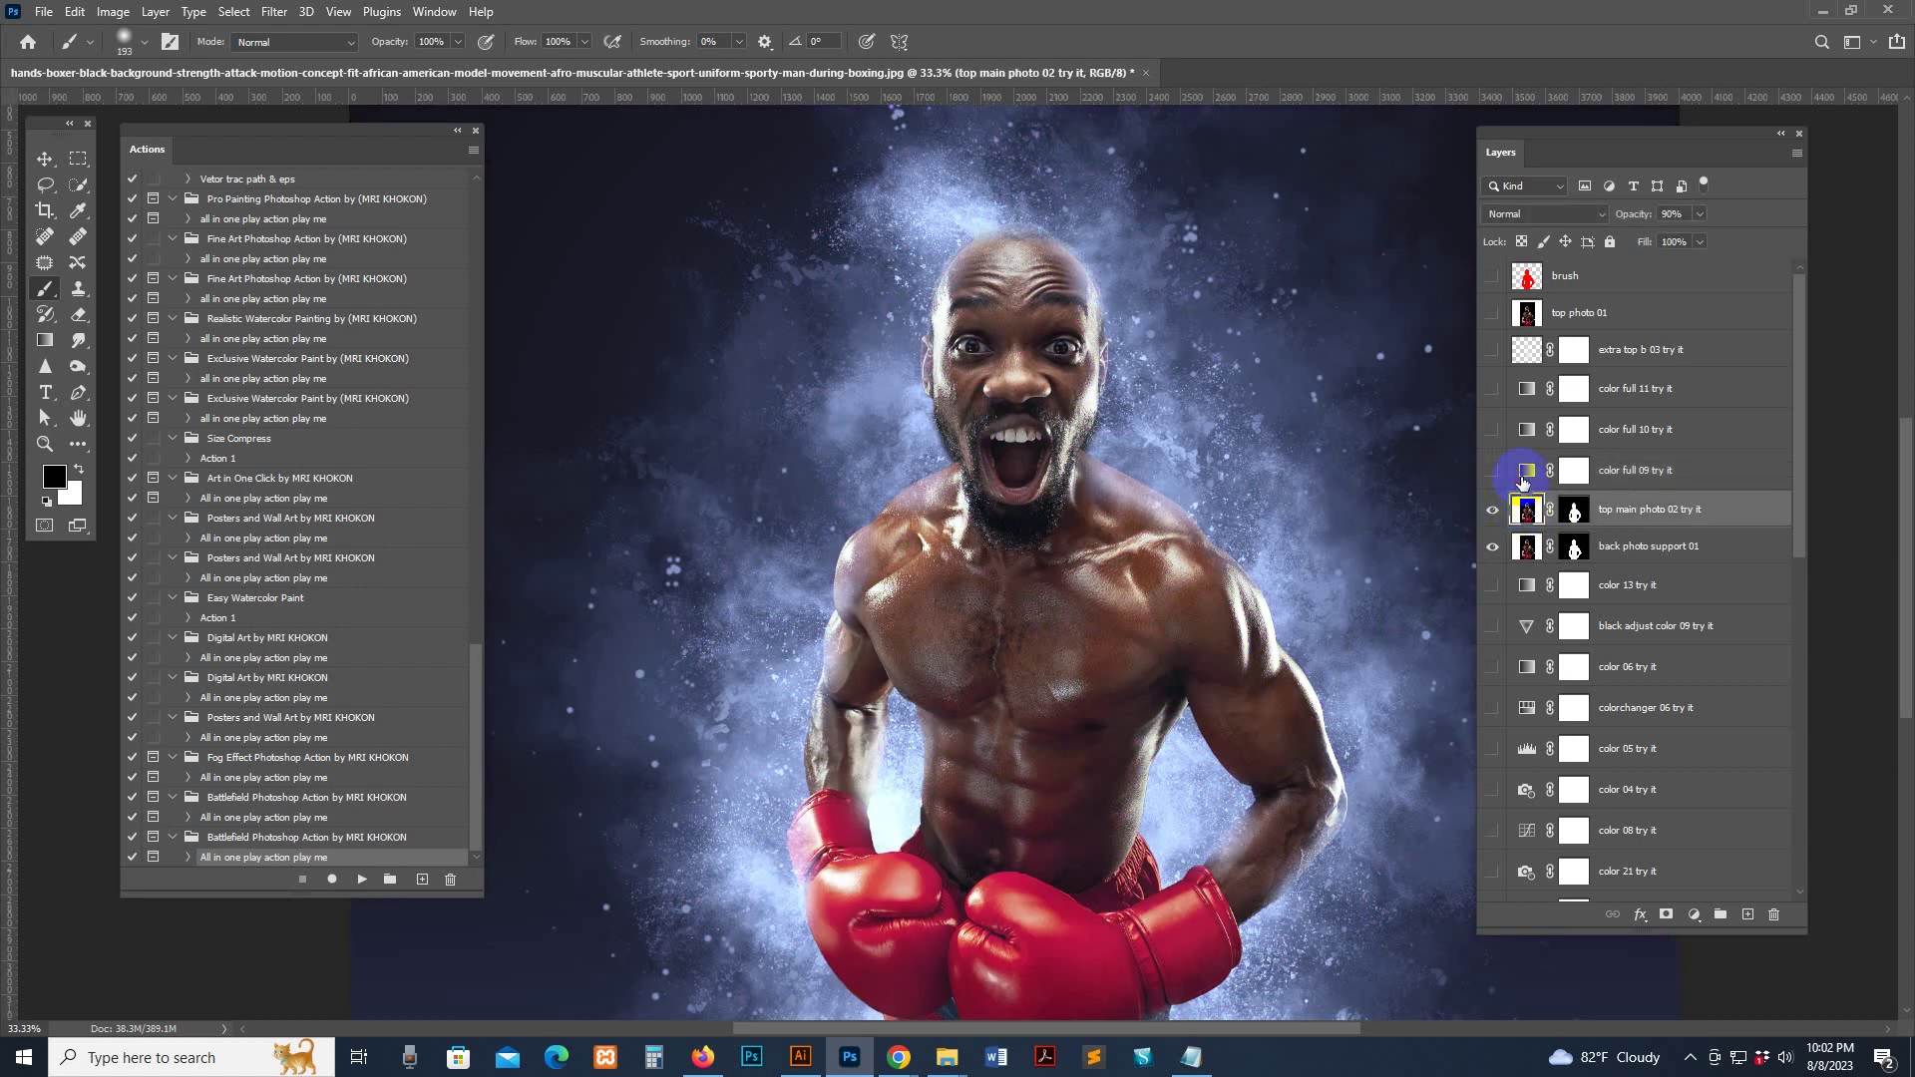
pyautogui.click(1526, 475)
pyautogui.click(1492, 471)
pyautogui.click(1492, 471)
# Preview the "color full 10 try it" and "color full 11 try it" adjustments one at a time, leaving both hidden
pyautogui.click(1526, 431)
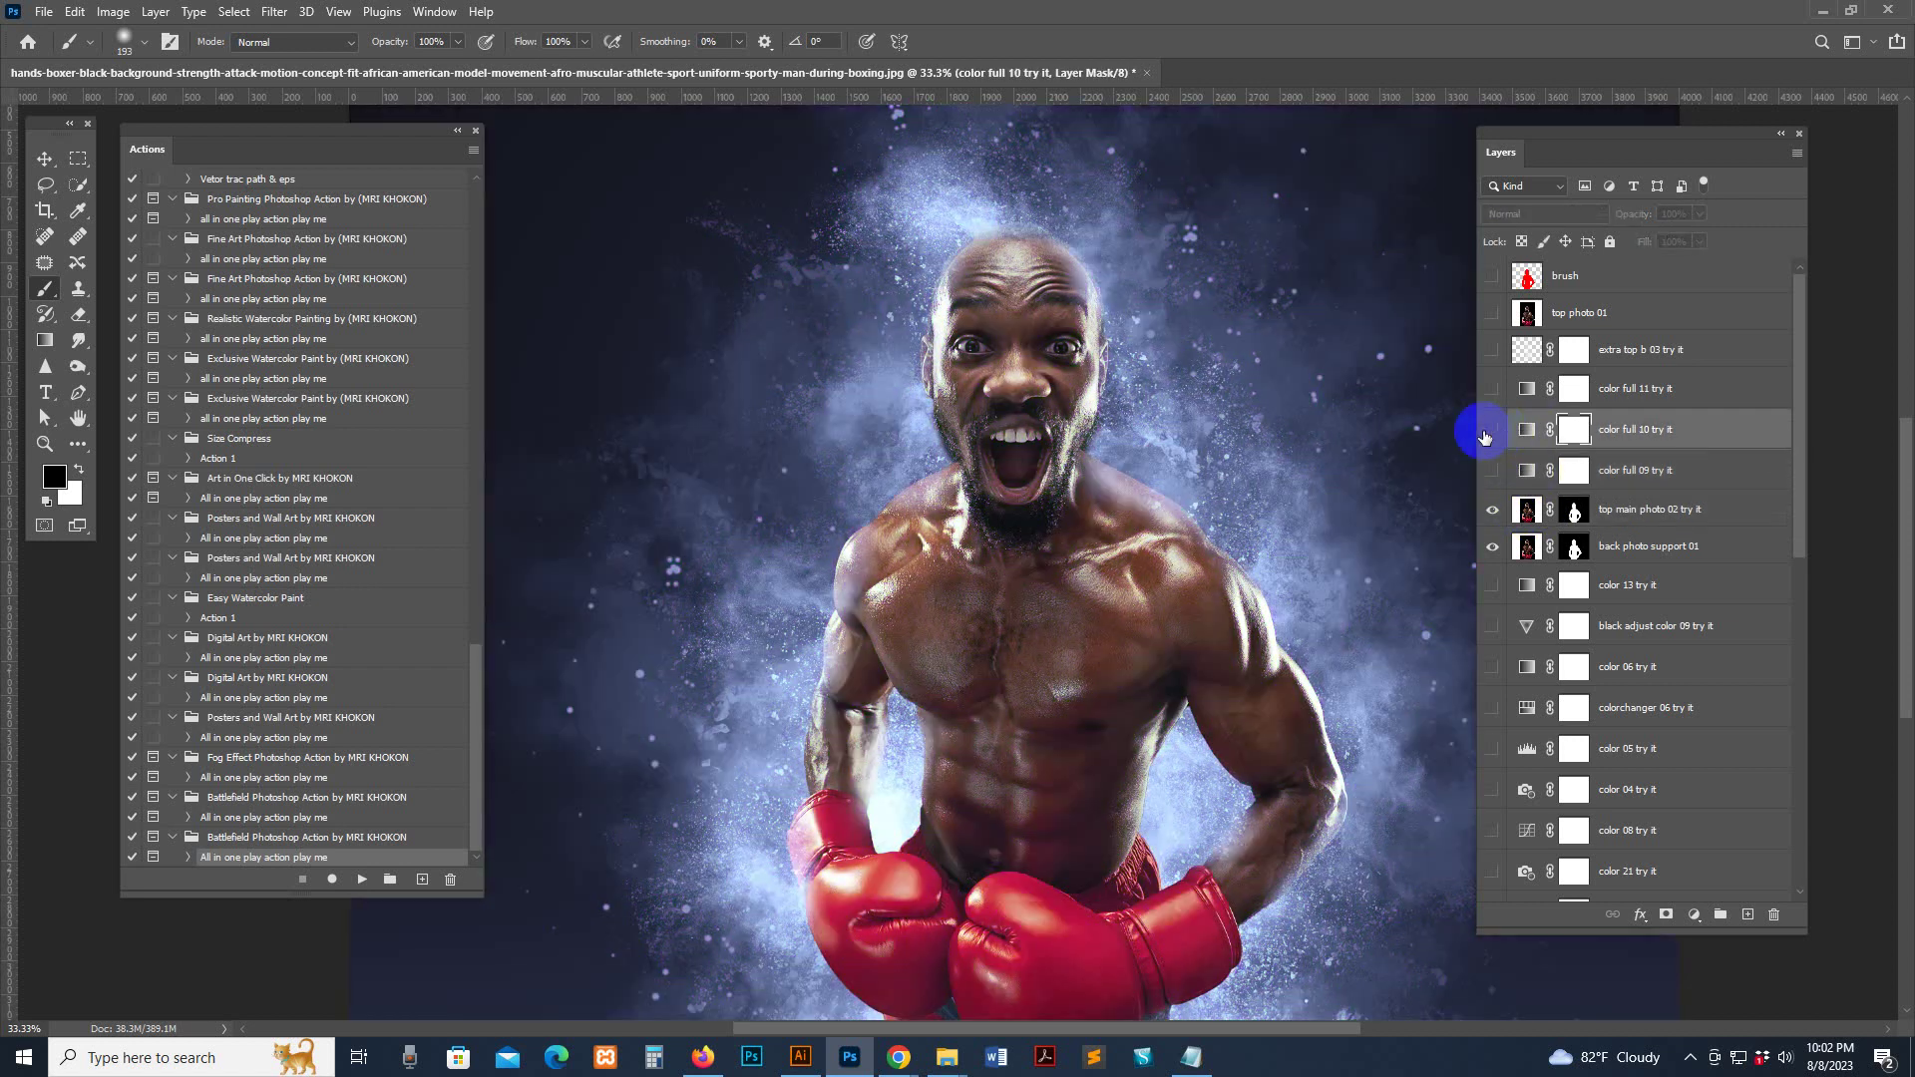
pyautogui.click(1490, 431)
pyautogui.click(1490, 430)
pyautogui.click(1526, 391)
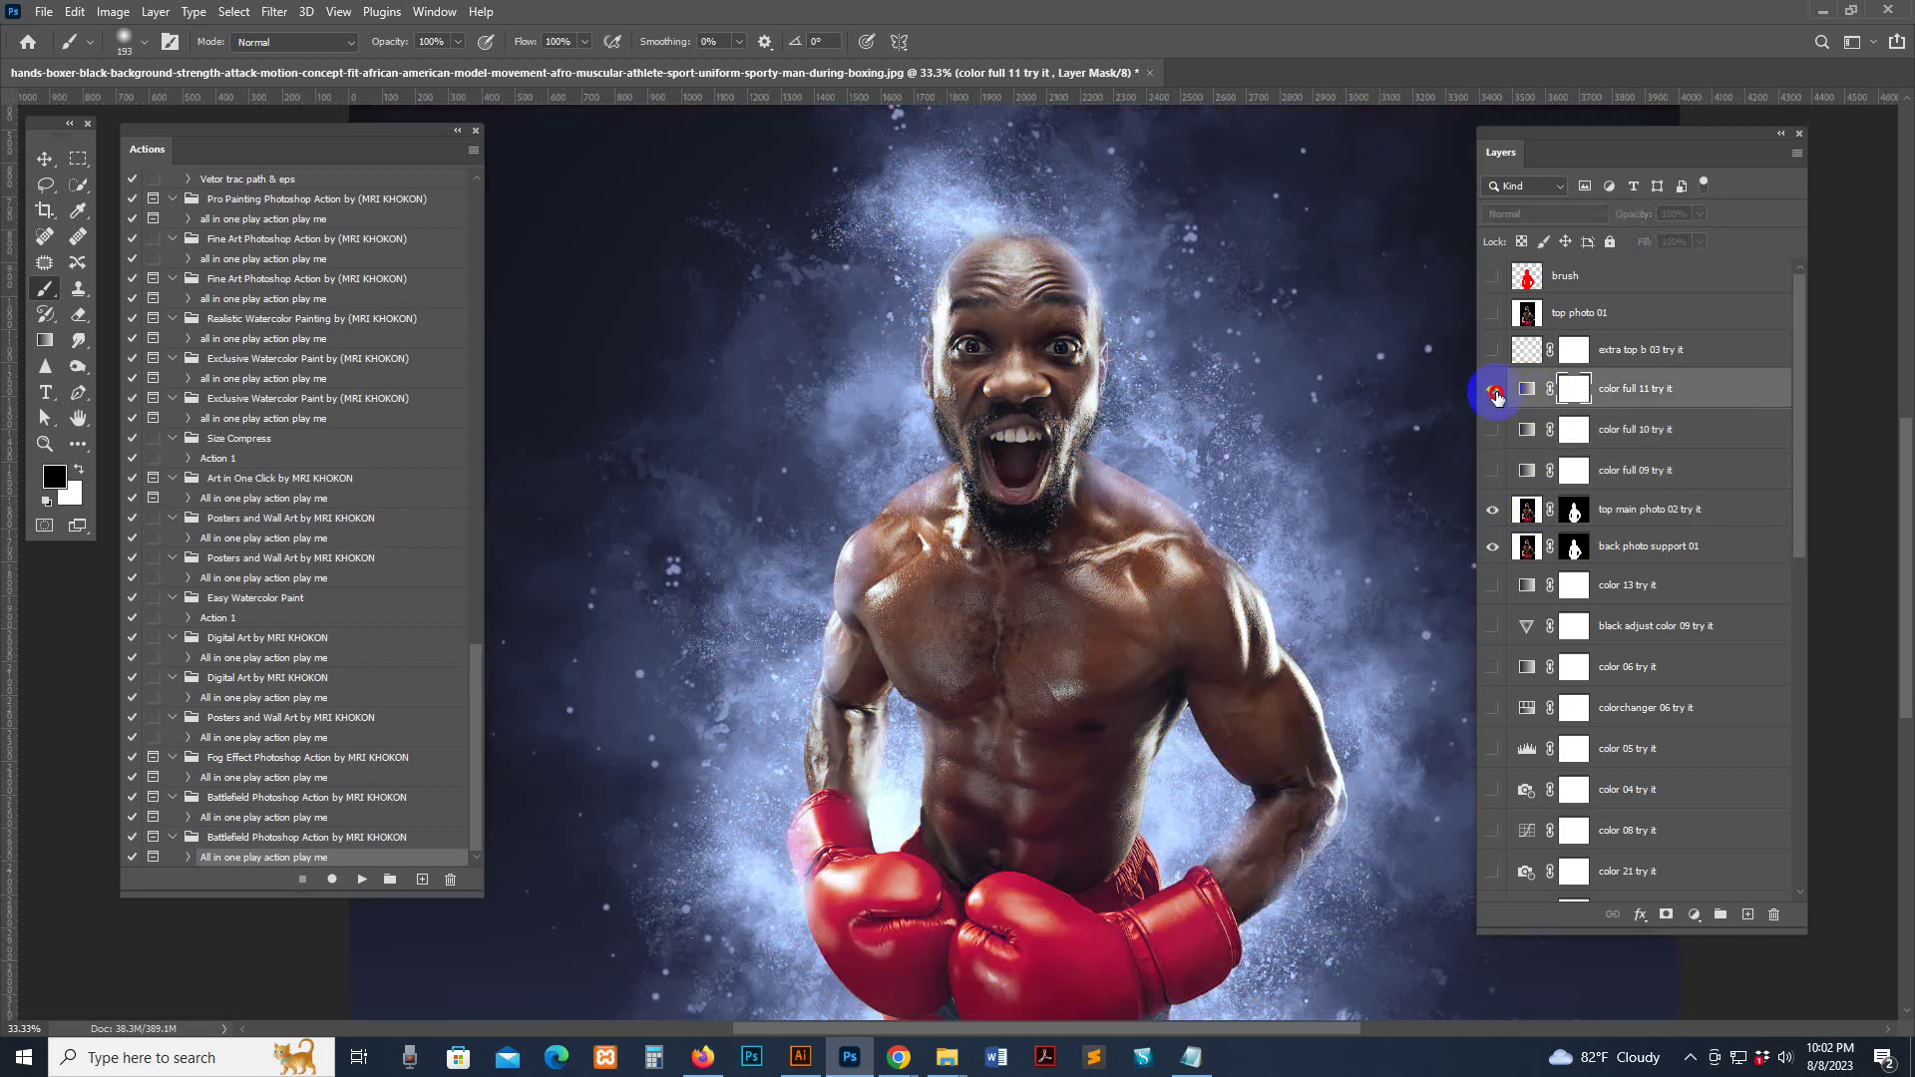
pyautogui.click(1493, 389)
pyautogui.click(1493, 389)
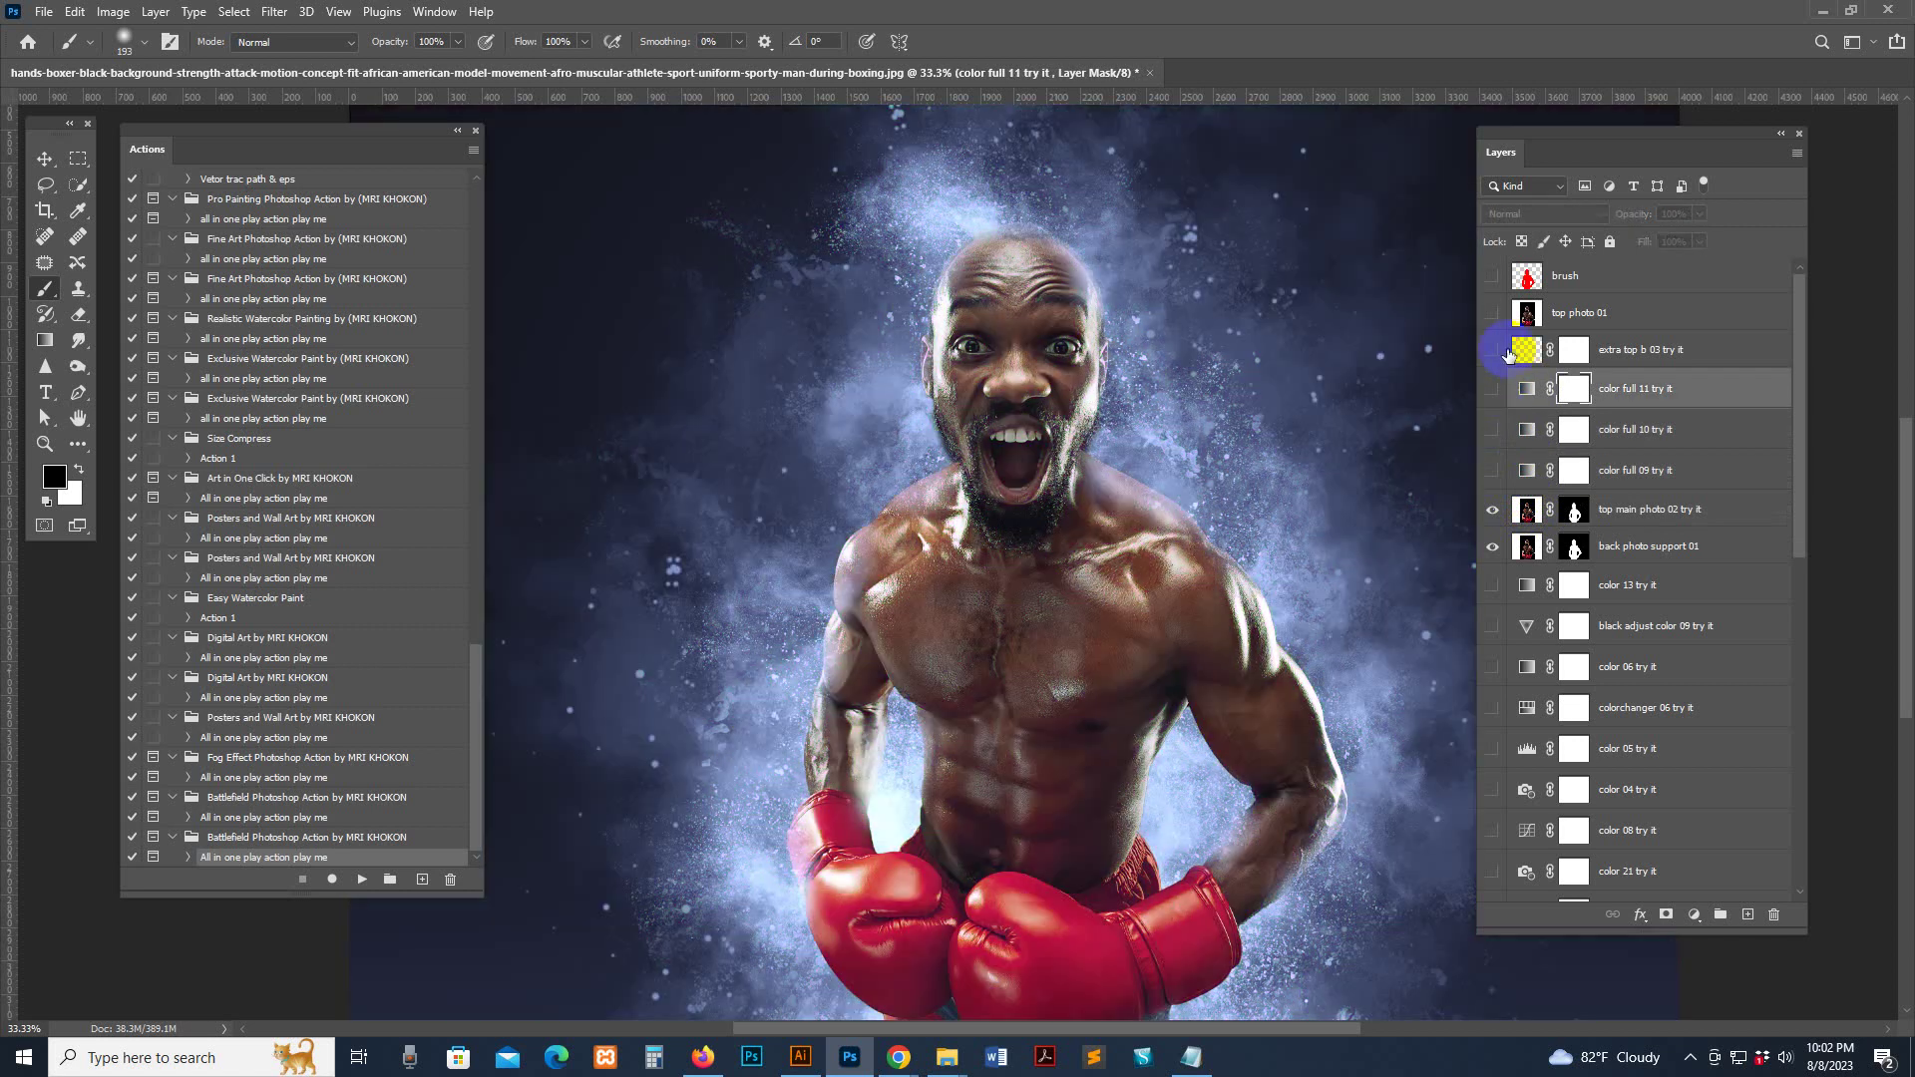
# Show the "extra top b 03 try it" layer and mask its smoke off the boxer's face and torso with a 300 px black brush
pyautogui.click(1526, 349)
pyautogui.click(1492, 351)
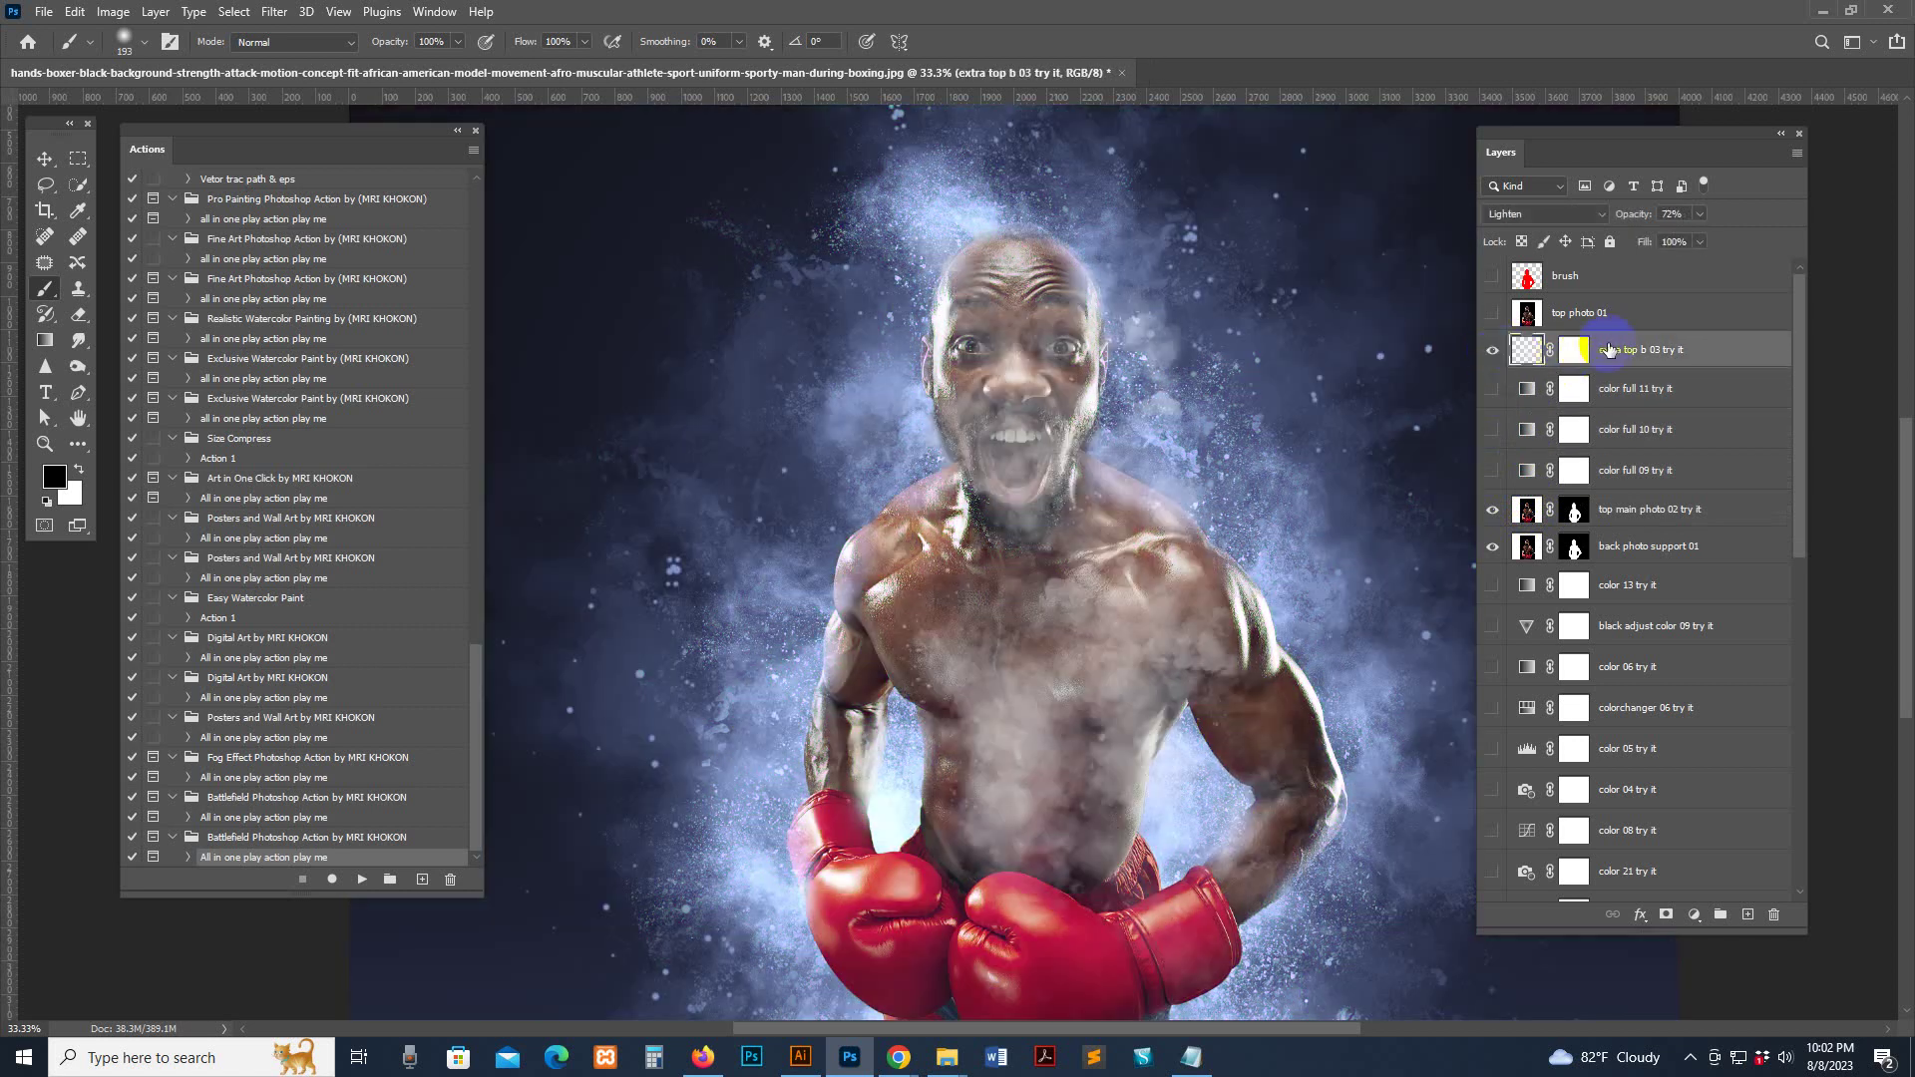
pyautogui.moveTo(1018, 410)
pyautogui.mouseDown()
pyautogui.moveTo(972, 357)
pyautogui.moveTo(1041, 315)
pyautogui.moveTo(1018, 738)
pyautogui.moveTo(1037, 713)
pyautogui.moveTo(1012, 698)
pyautogui.moveTo(1069, 641)
pyautogui.moveTo(1149, 633)
pyautogui.moveTo(1018, 832)
pyautogui.moveTo(1033, 642)
pyautogui.moveTo(977, 629)
pyautogui.moveTo(998, 429)
pyautogui.moveTo(1062, 354)
pyautogui.mouseUp()
# Compare the image with and without the masked "extra top b 03 try it" smoke layer, leaving the layer hidden
pyautogui.click(1493, 350)
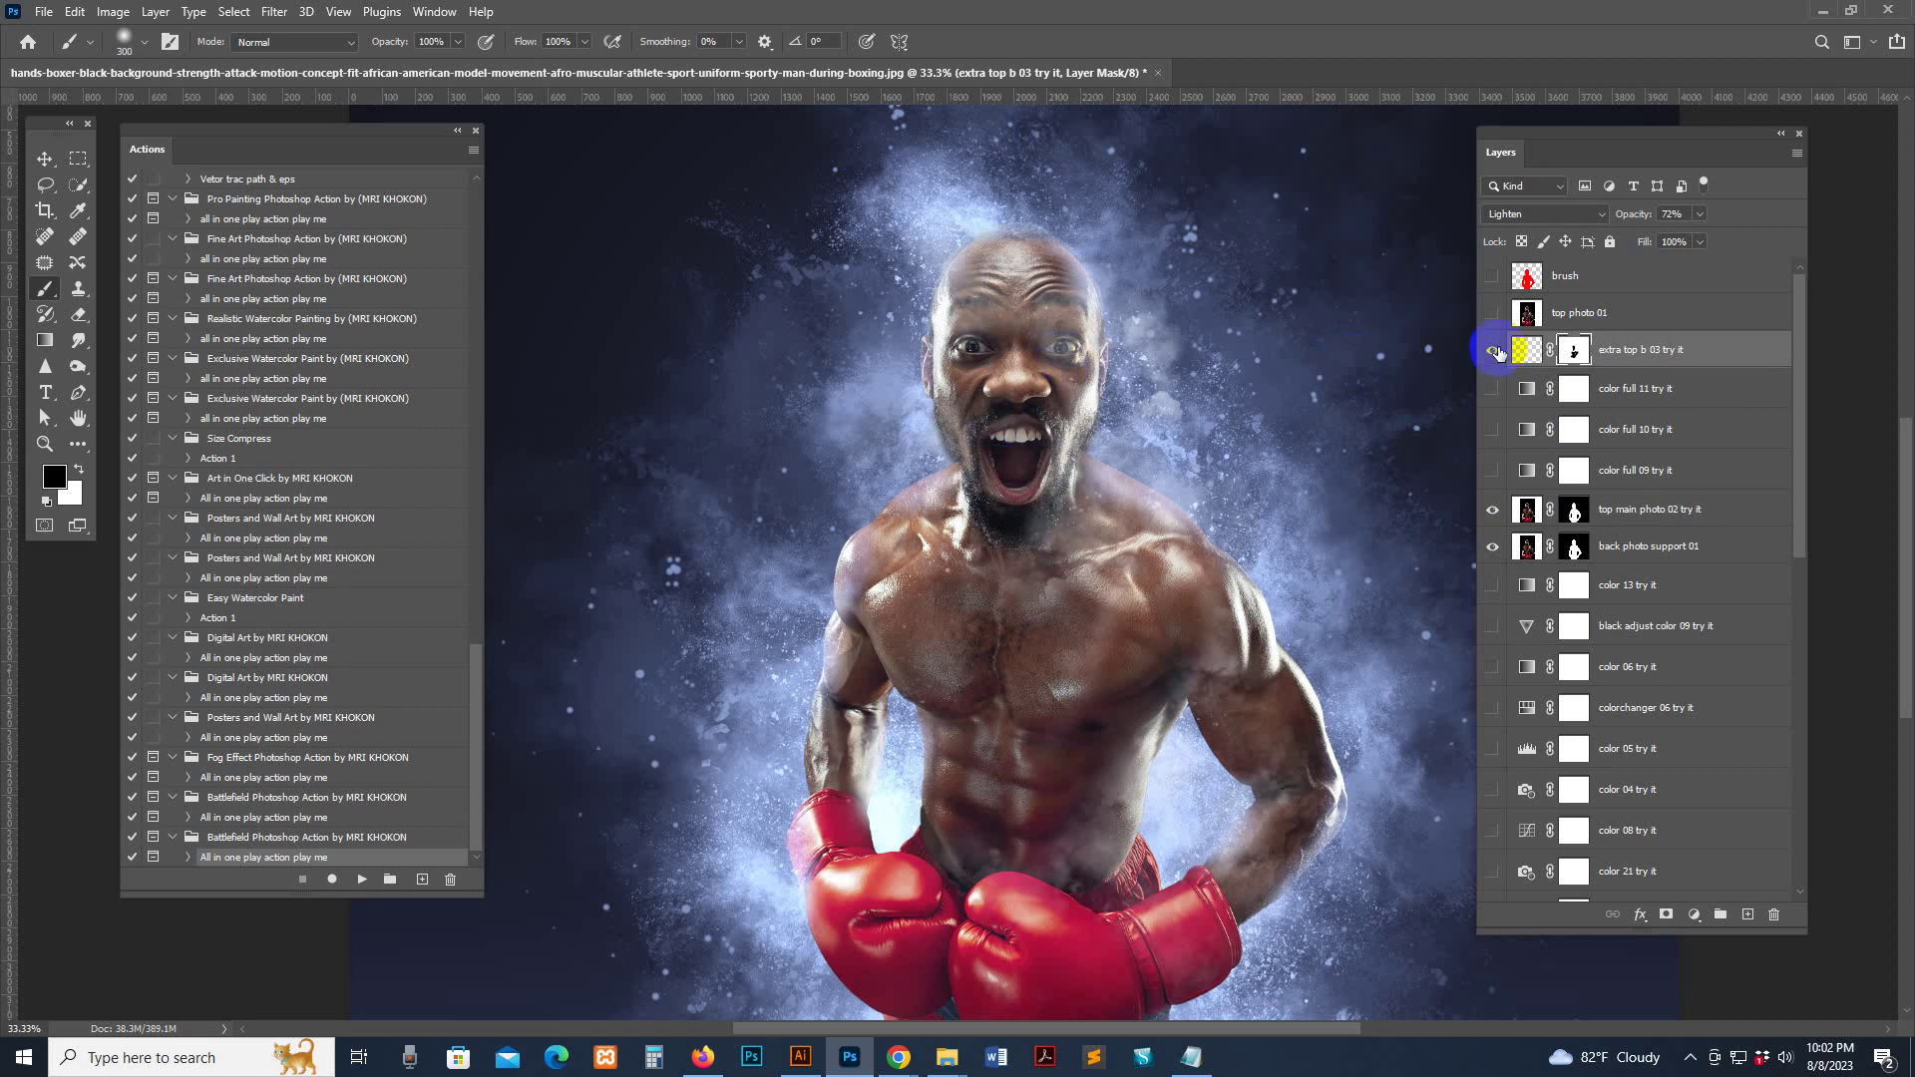
pyautogui.click(1528, 354)
pyautogui.click(1493, 354)
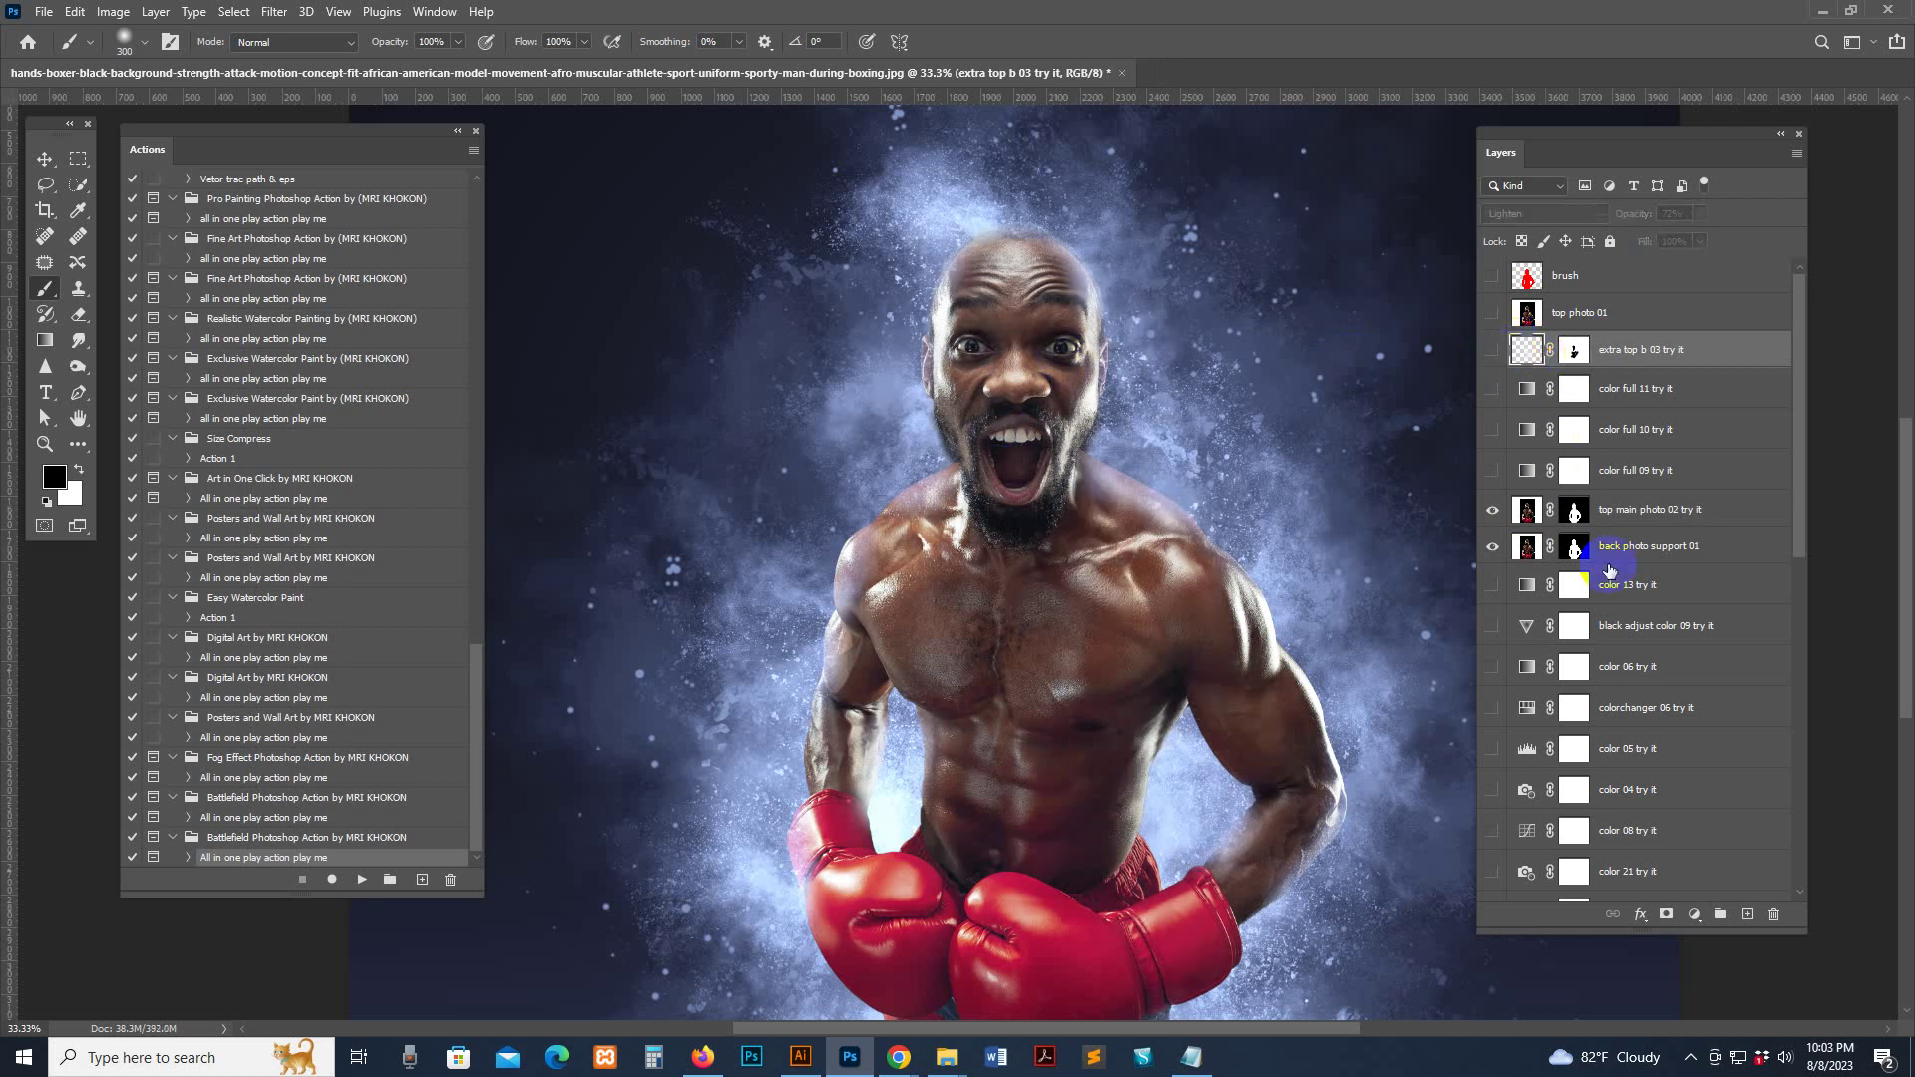
# Compare the image with the "effect making" group hidden and shown, and inspect the fog and dispersion layers inside the group
pyautogui.scroll(-10, 1606, 598)
pyautogui.scroll(-3, 1805, 688)
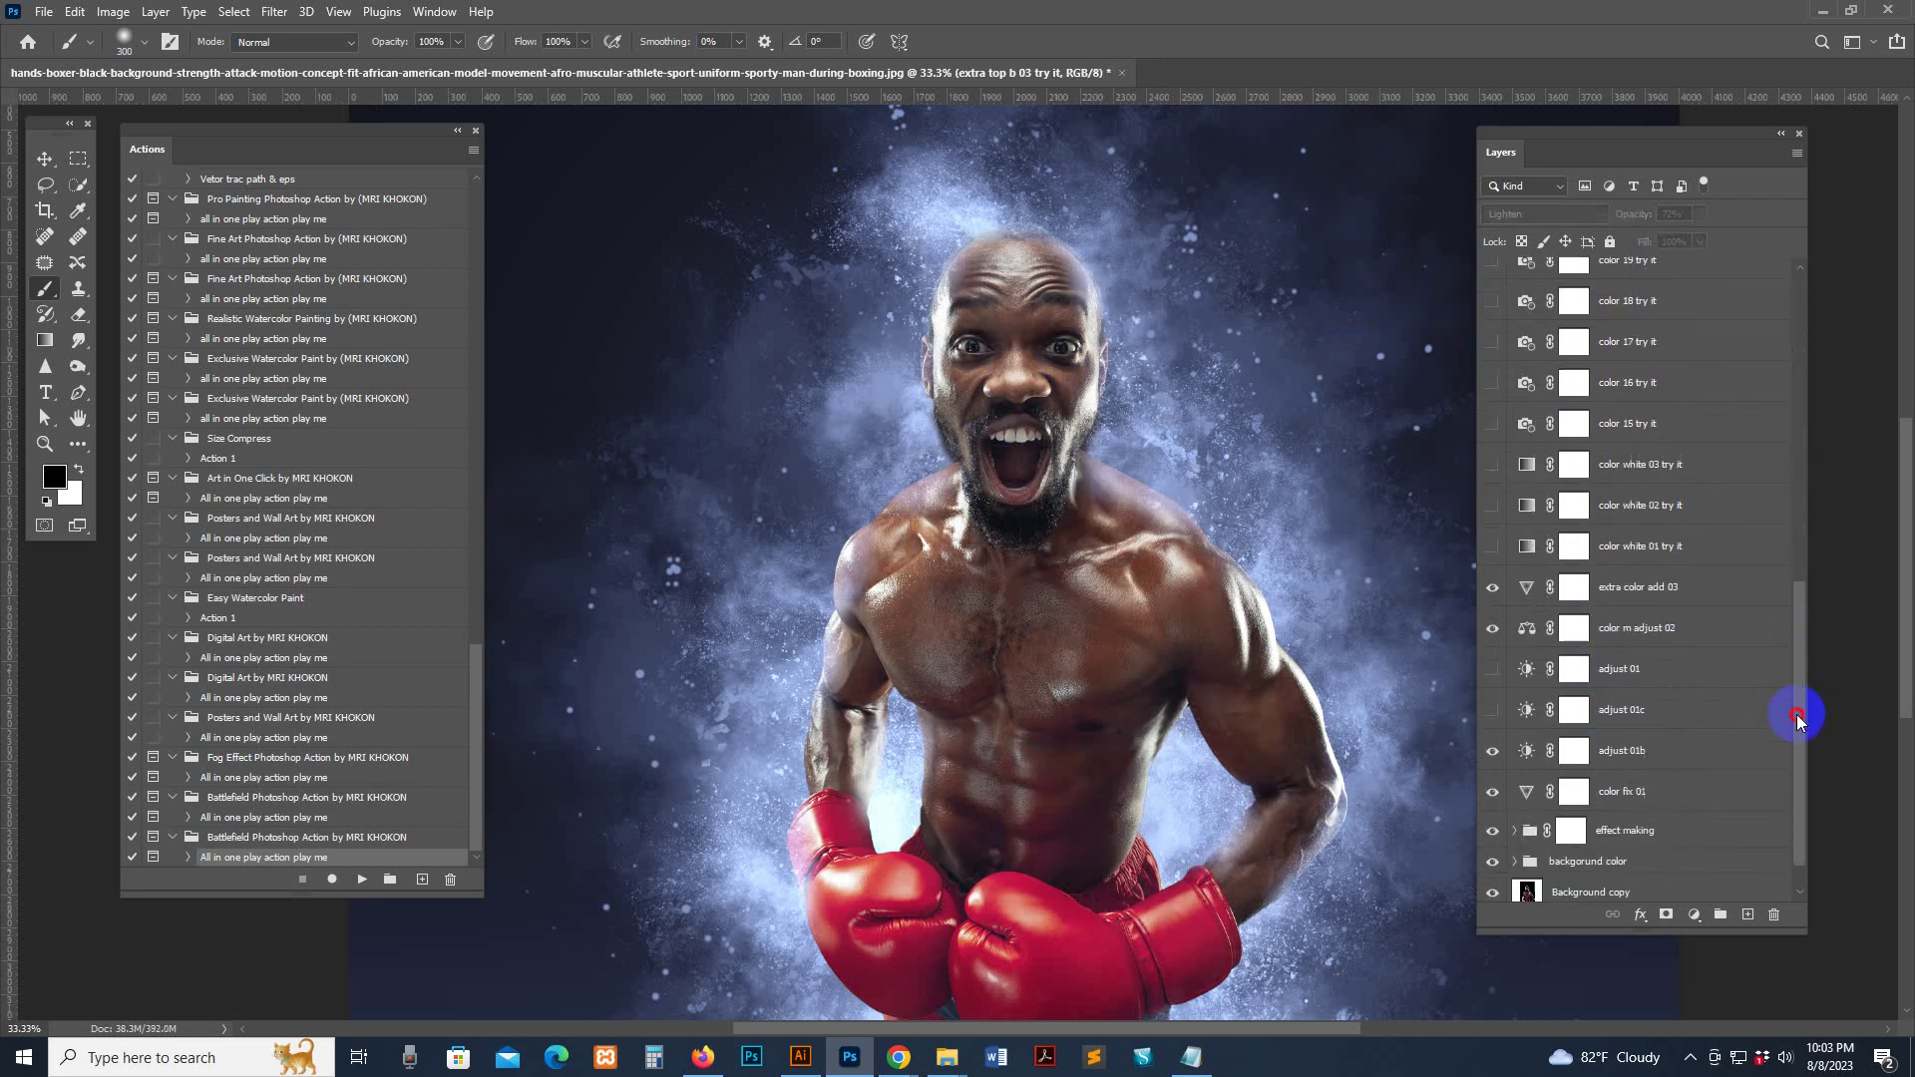
pyautogui.click(1636, 738)
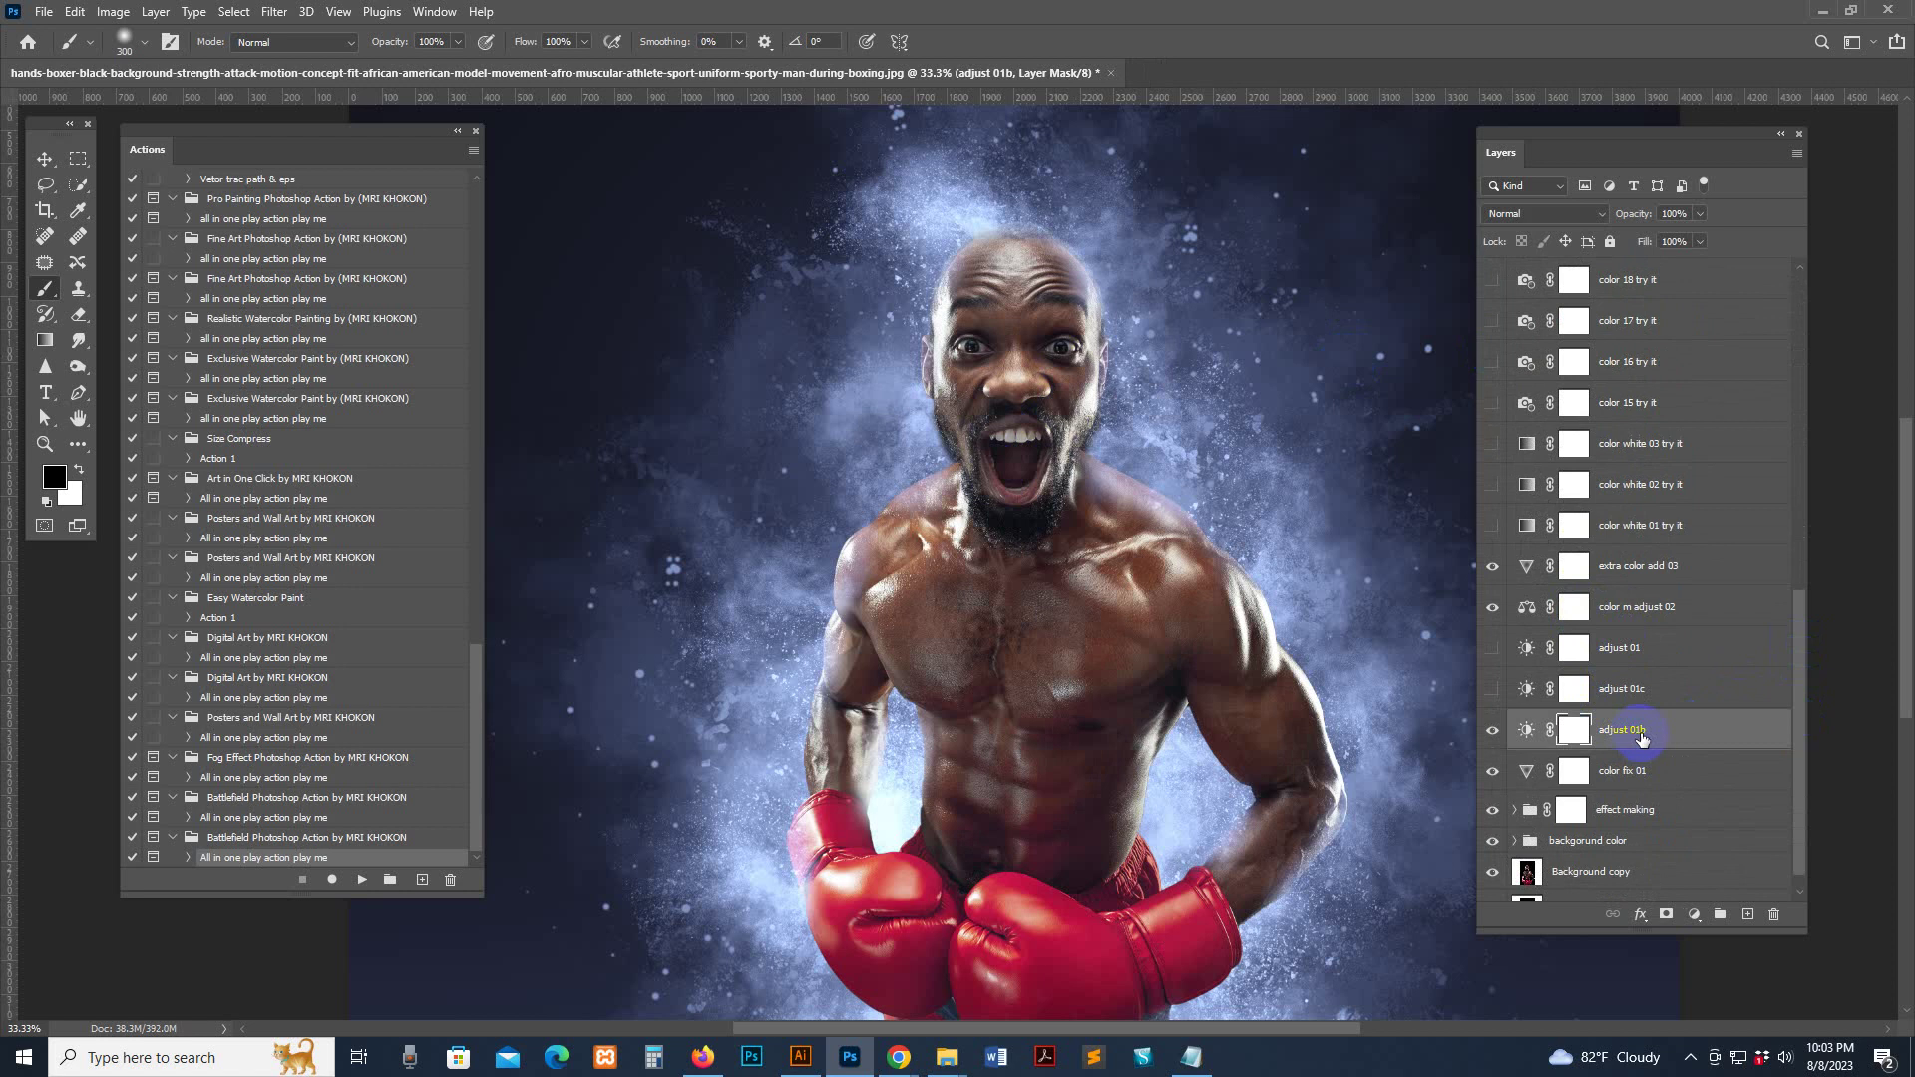
pyautogui.scroll(-1, 1640, 738)
pyautogui.click(1636, 787)
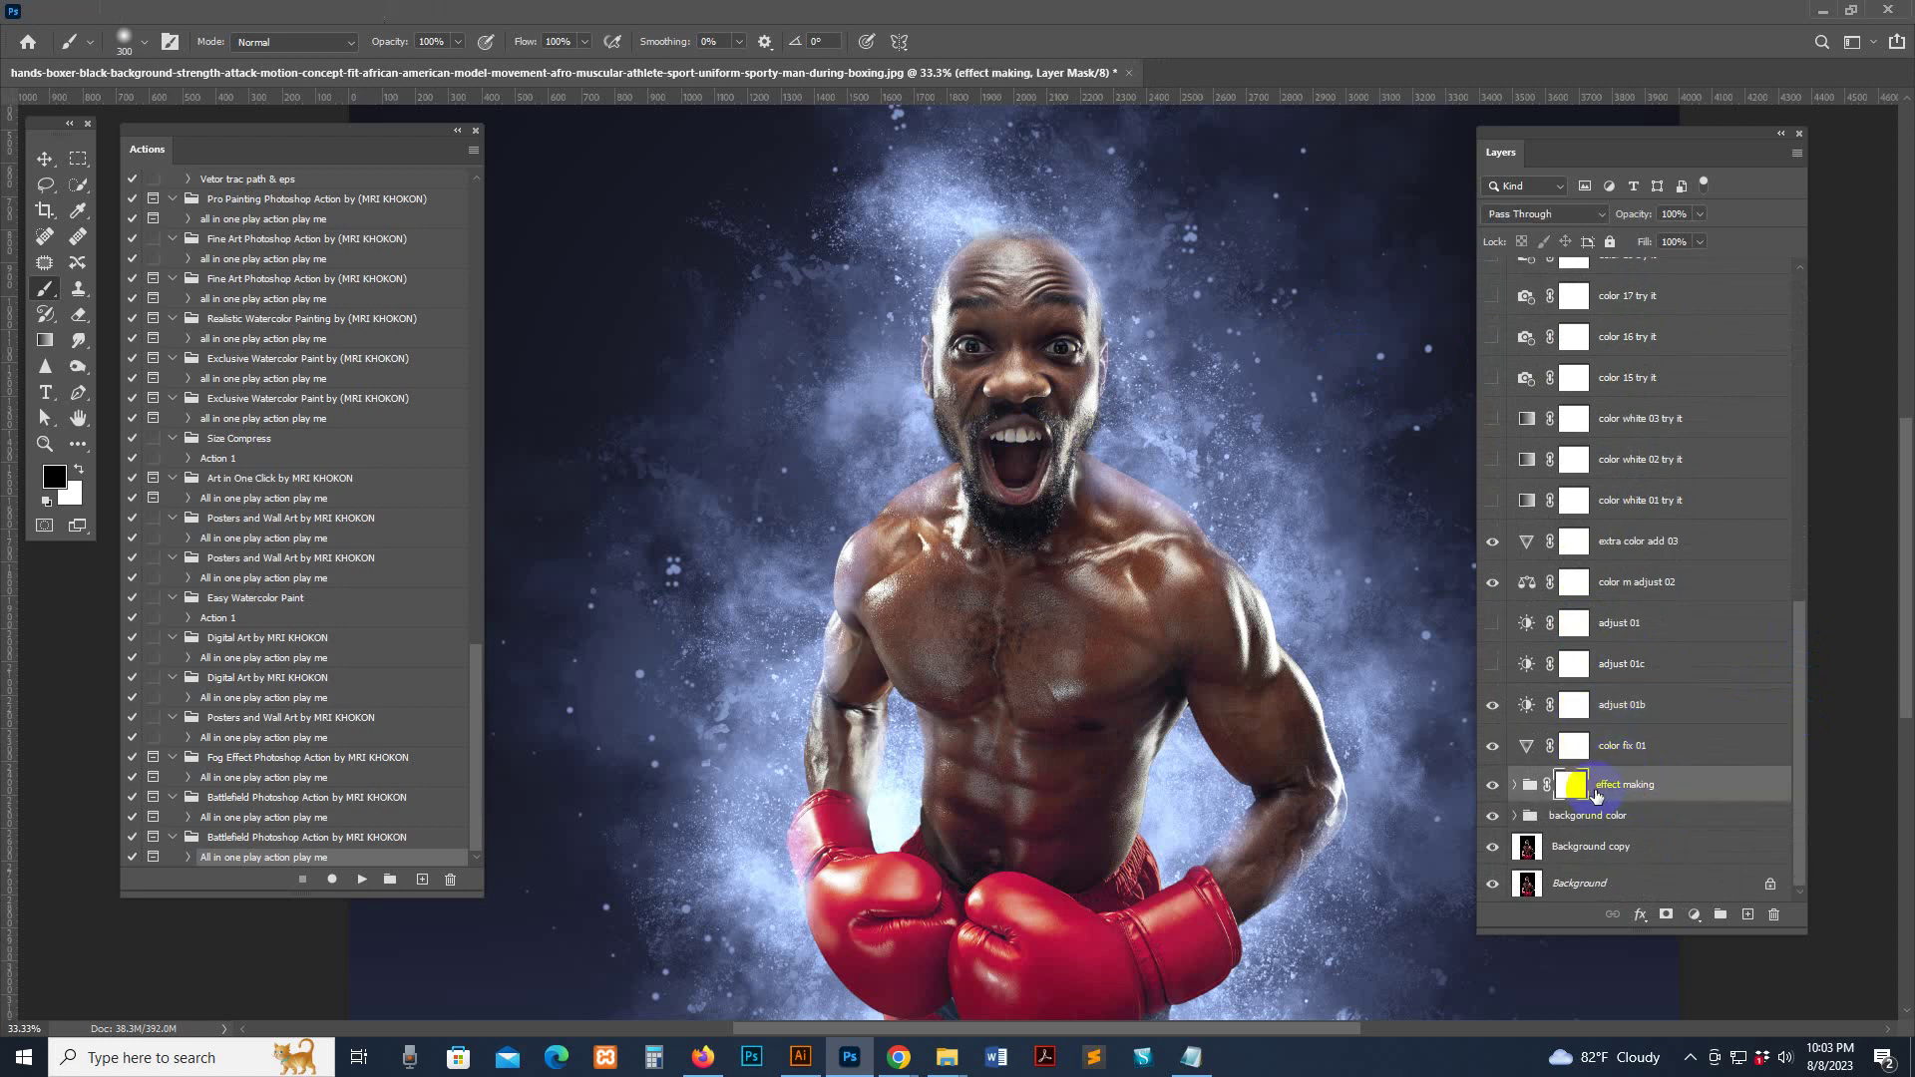
pyautogui.click(1492, 788)
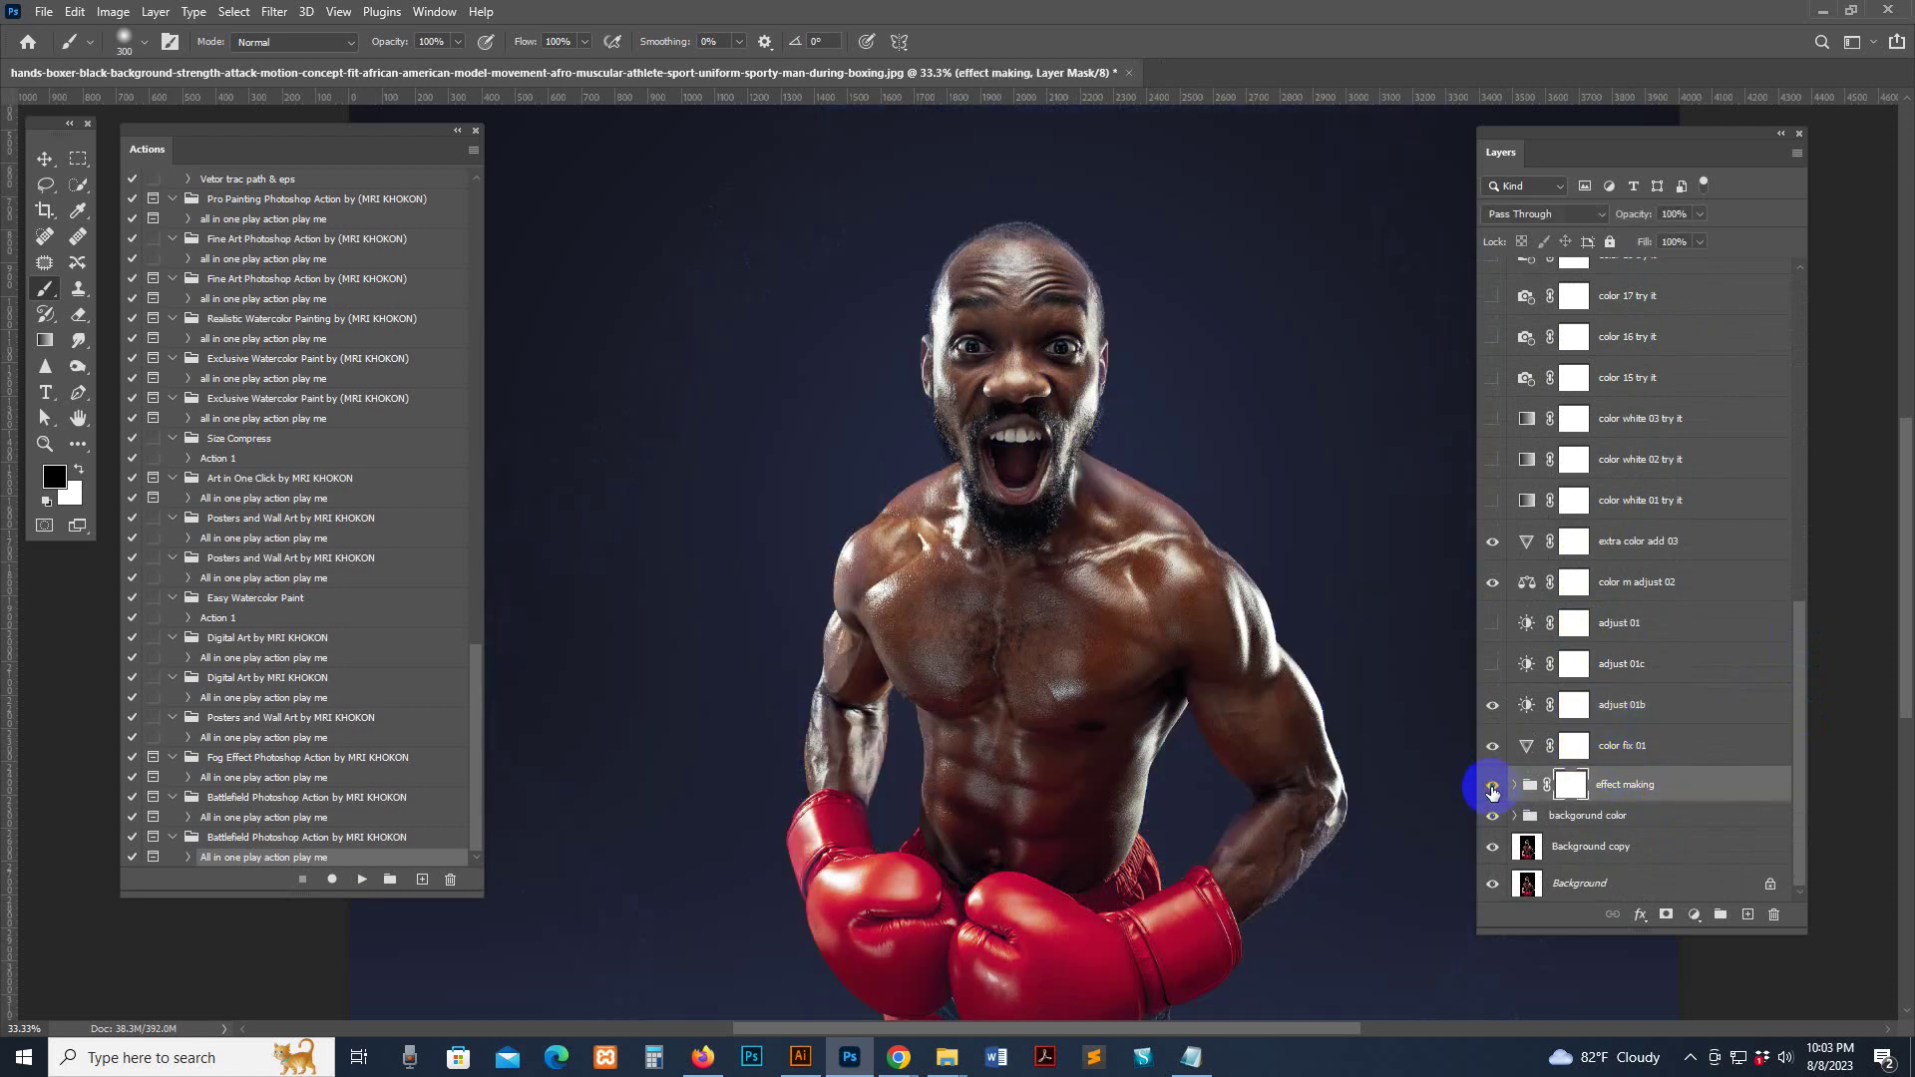
pyautogui.click(1492, 788)
pyautogui.click(1516, 786)
pyautogui.scroll(-6, 1550, 698)
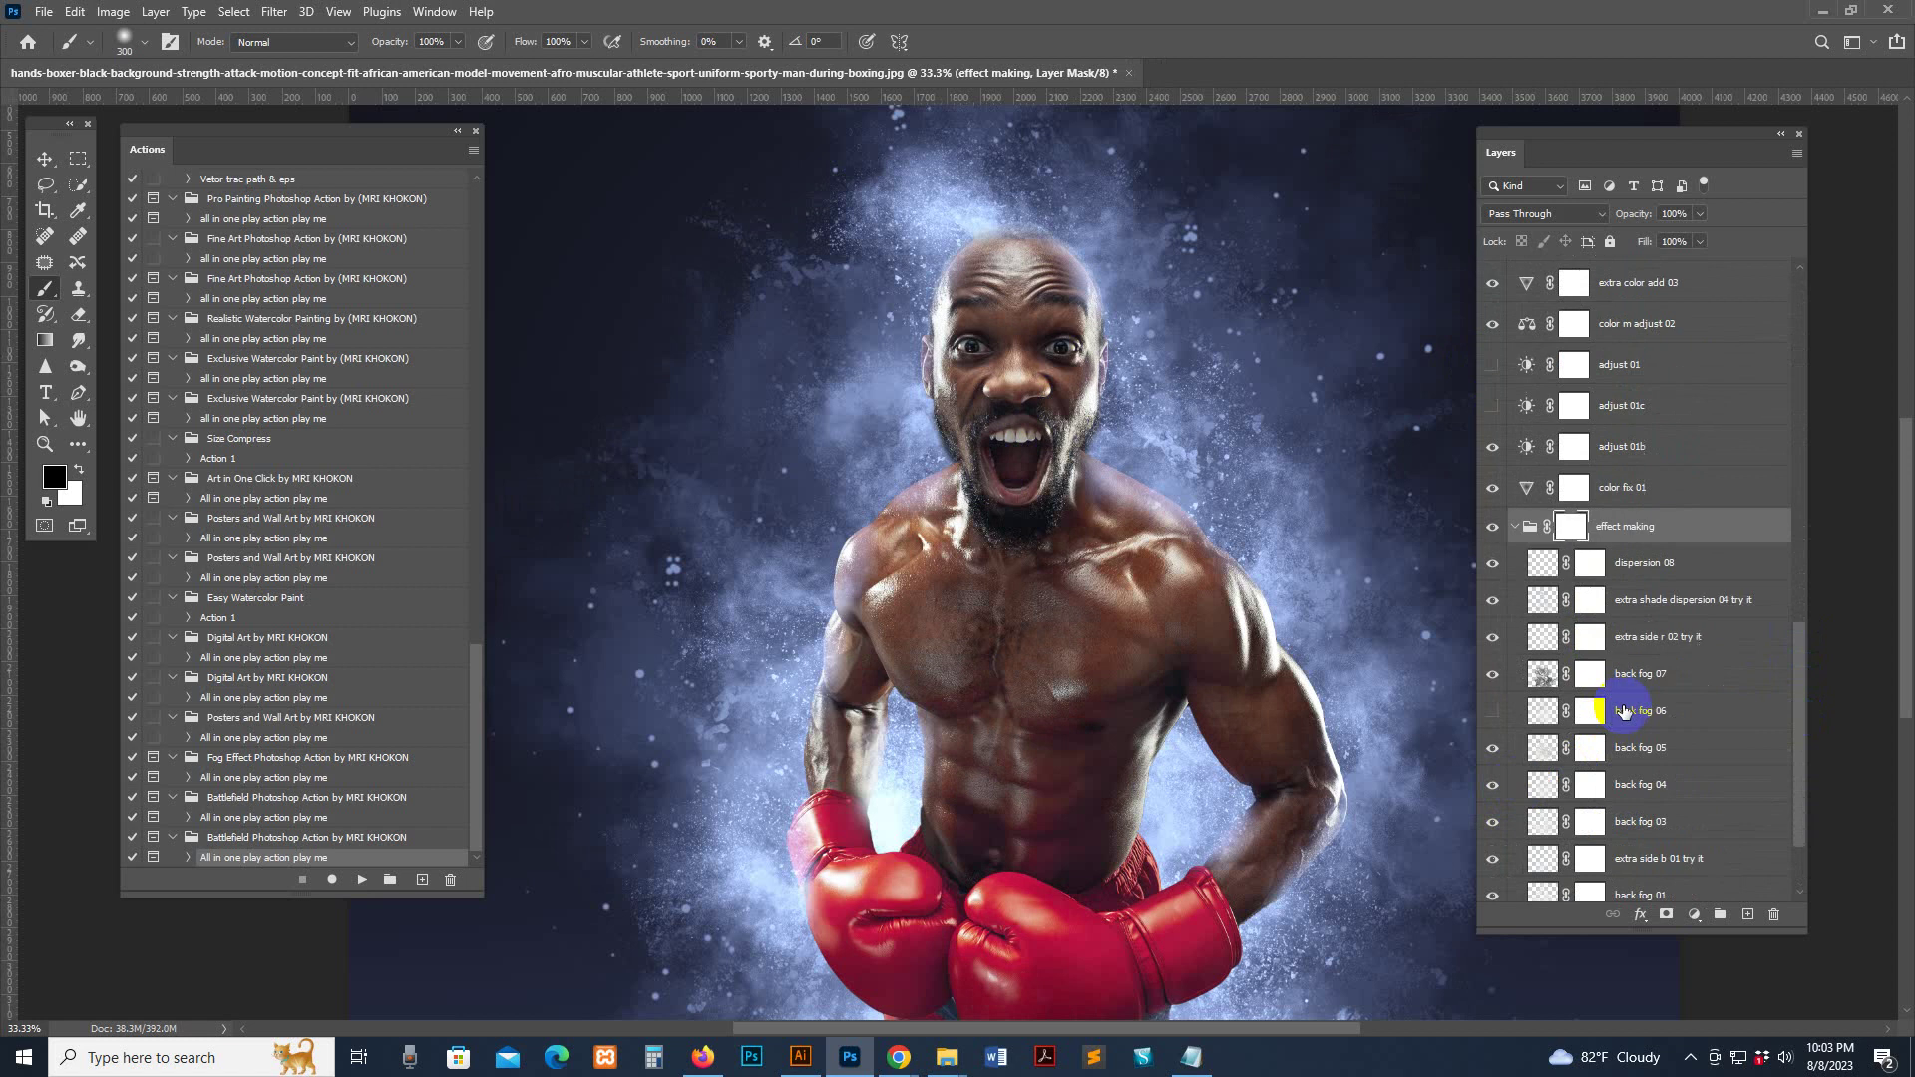
pyautogui.click(1514, 420)
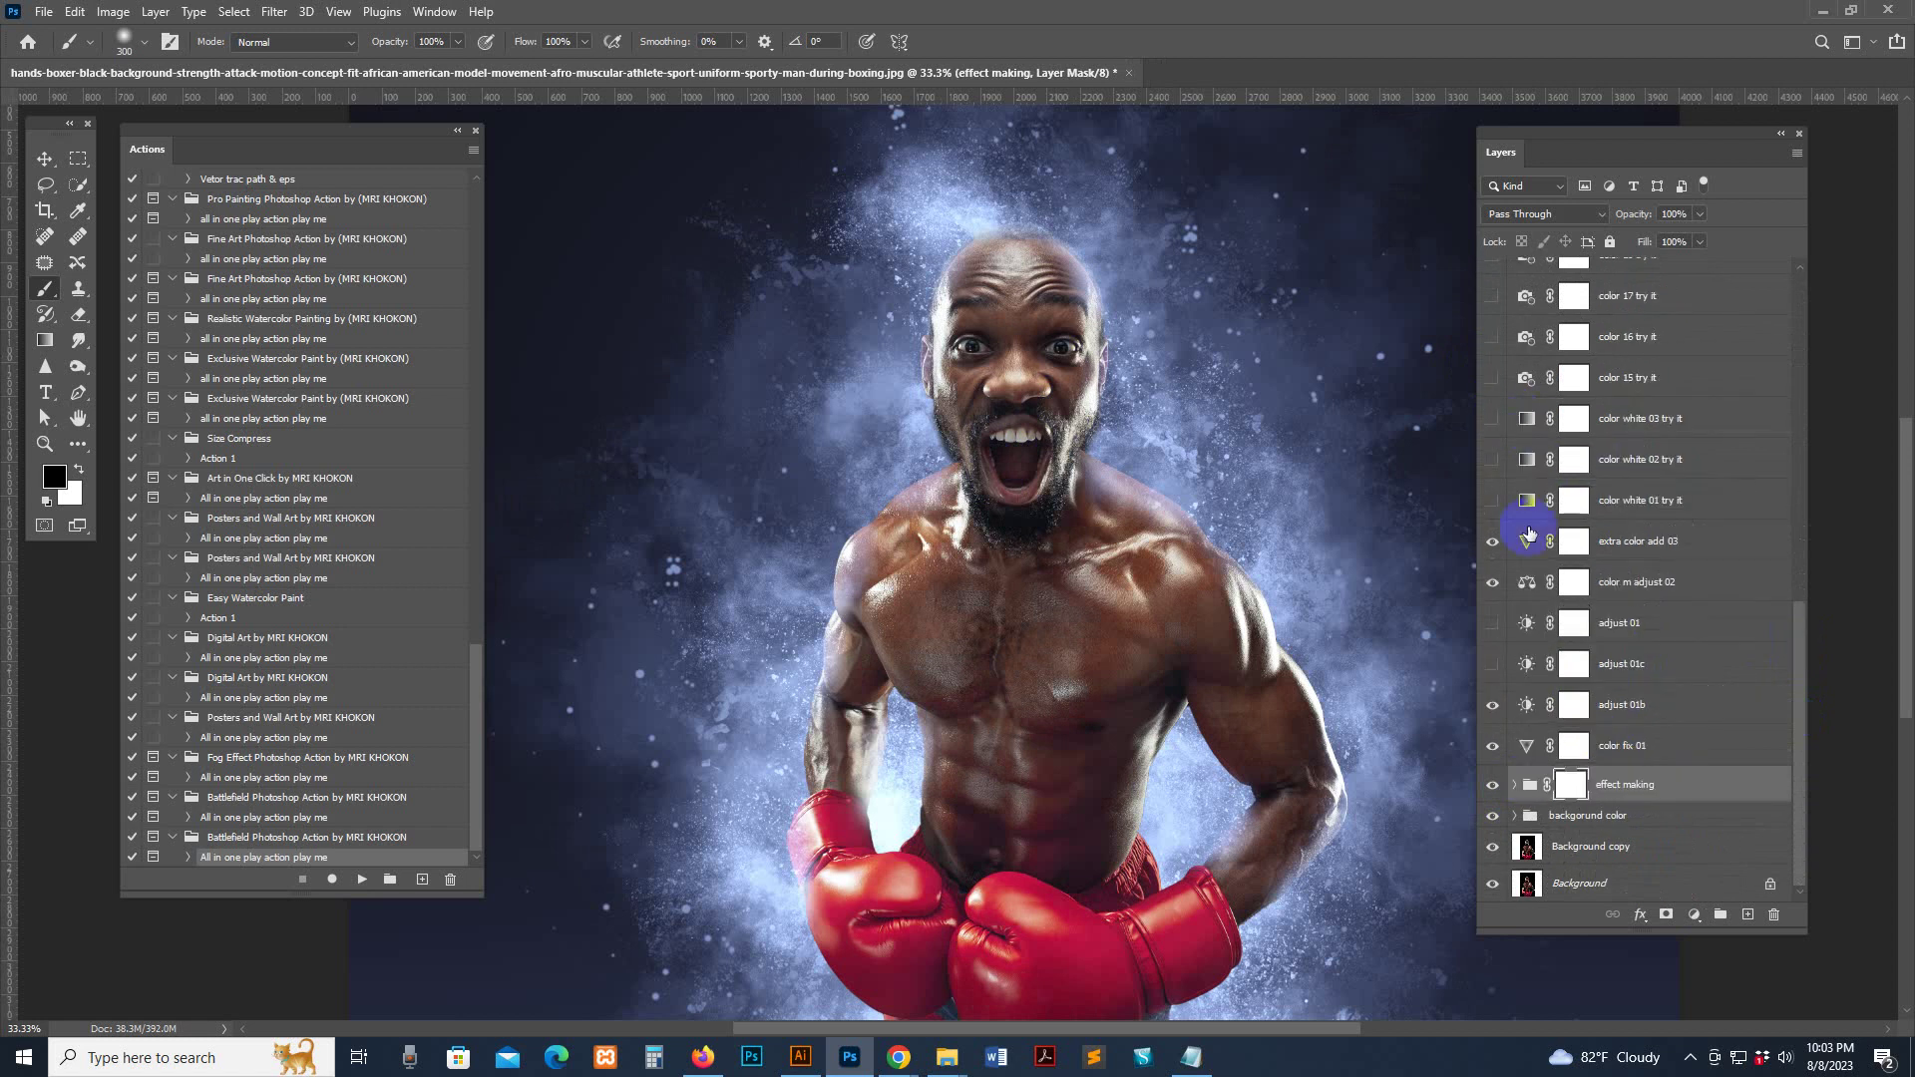
# Set the "adjust 01b" brightness/contrast adjustment to brightness -133 and contrast about 41
pyautogui.click(1526, 708)
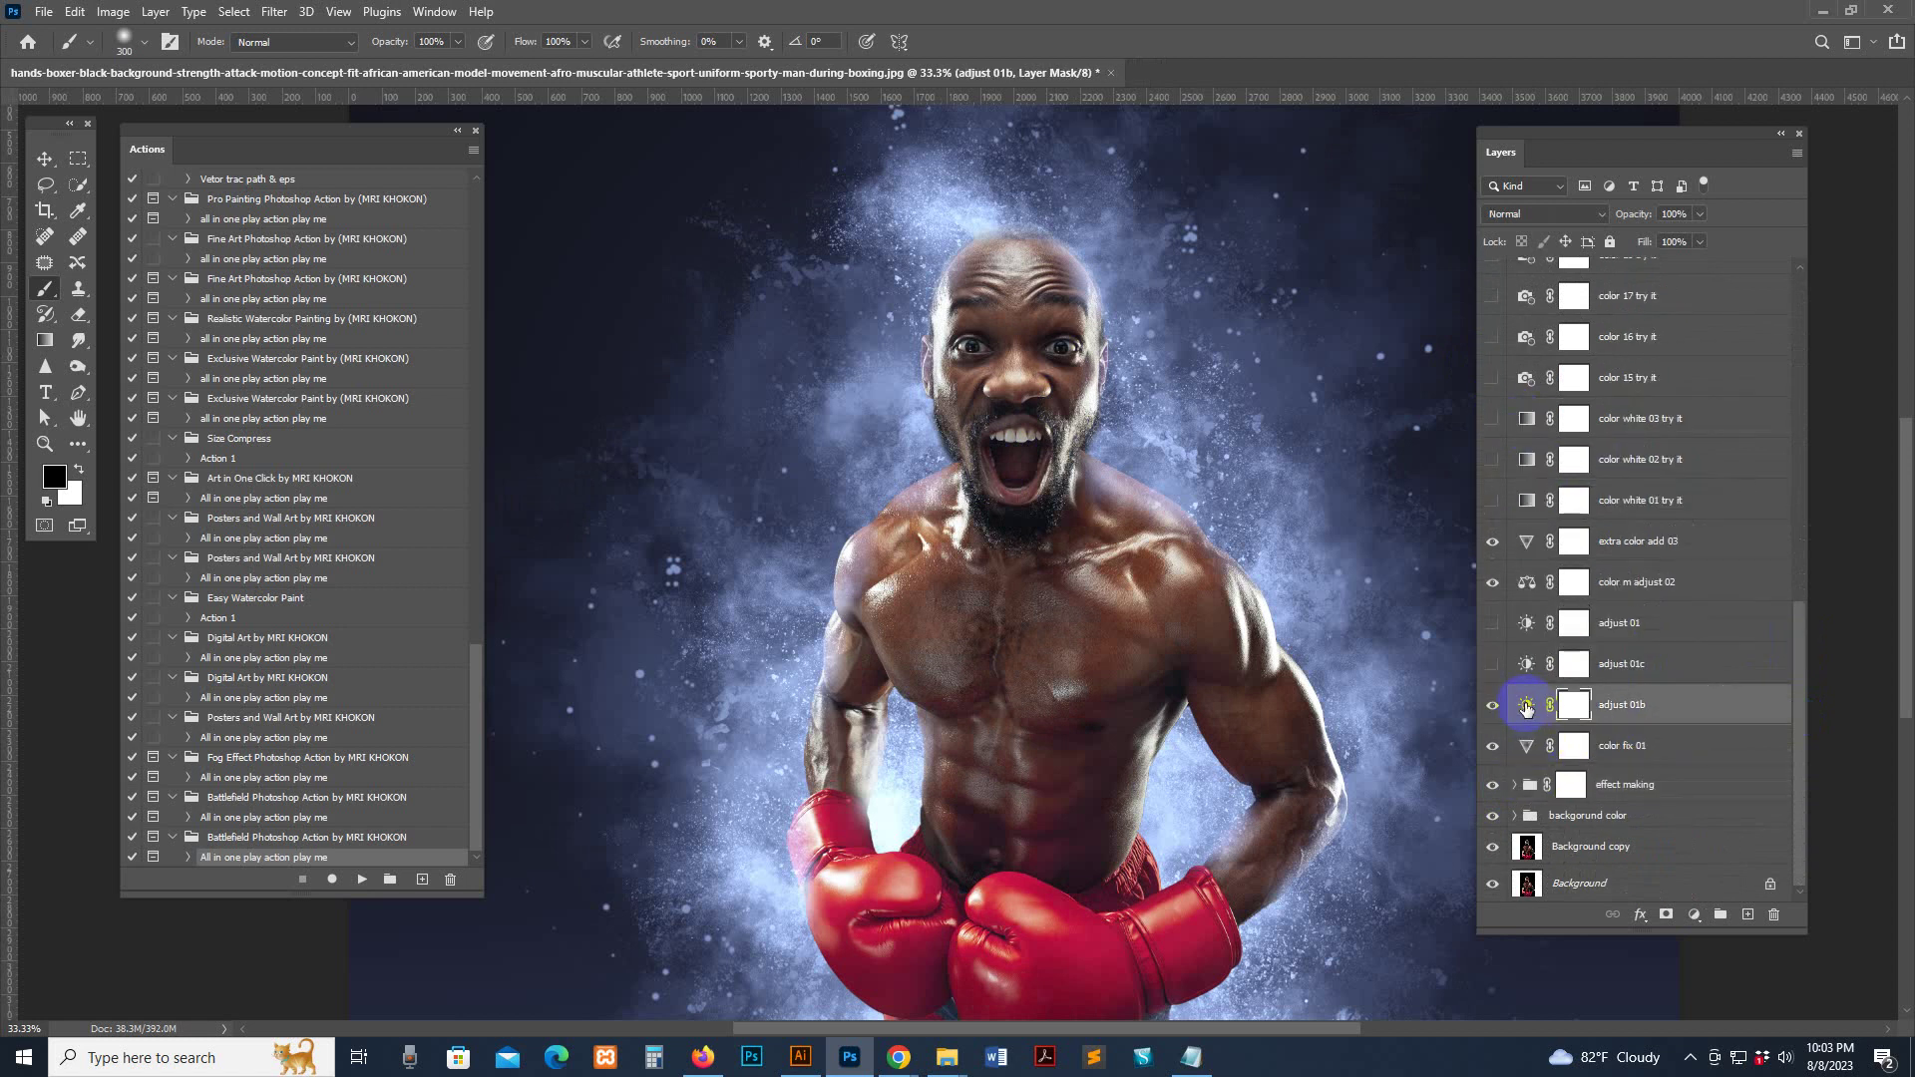
pyautogui.doubleClick(1525, 707)
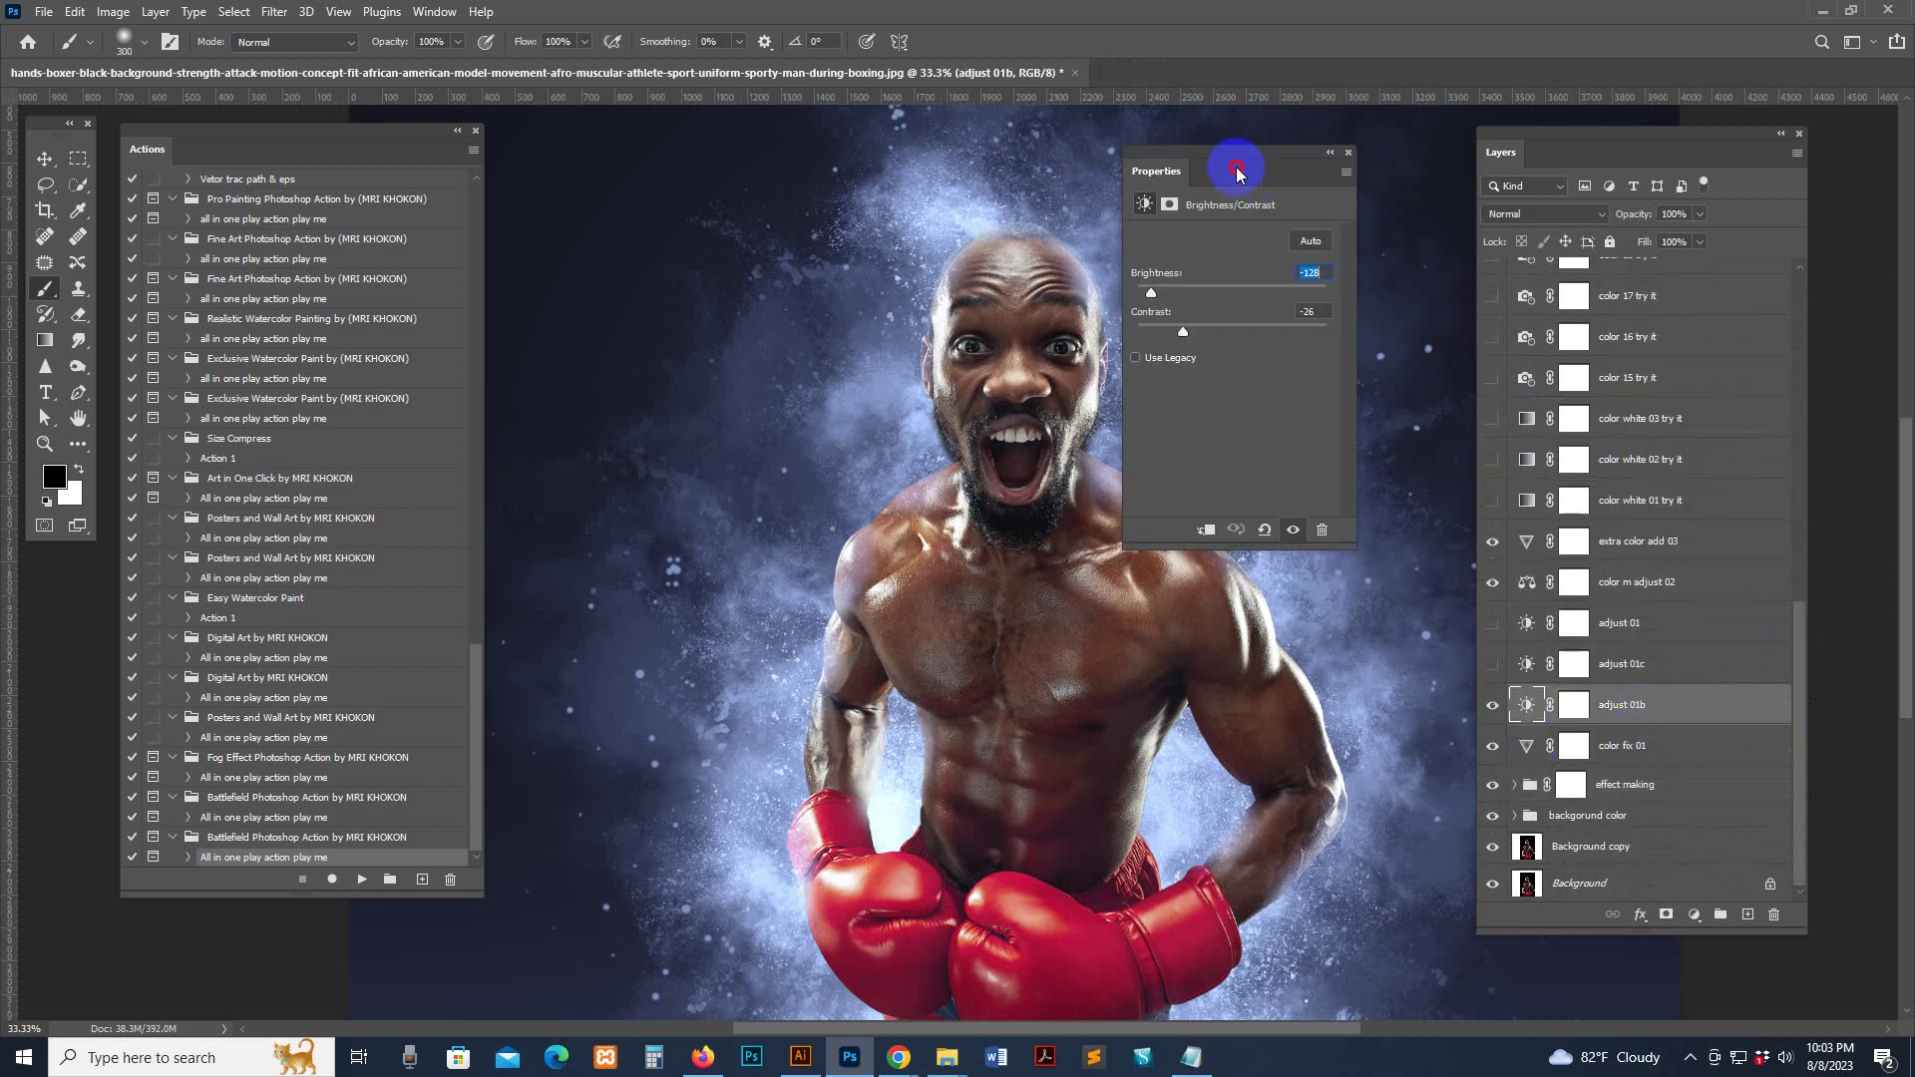
pyautogui.moveTo(1237, 172); pyautogui.dragTo(1335, 157)
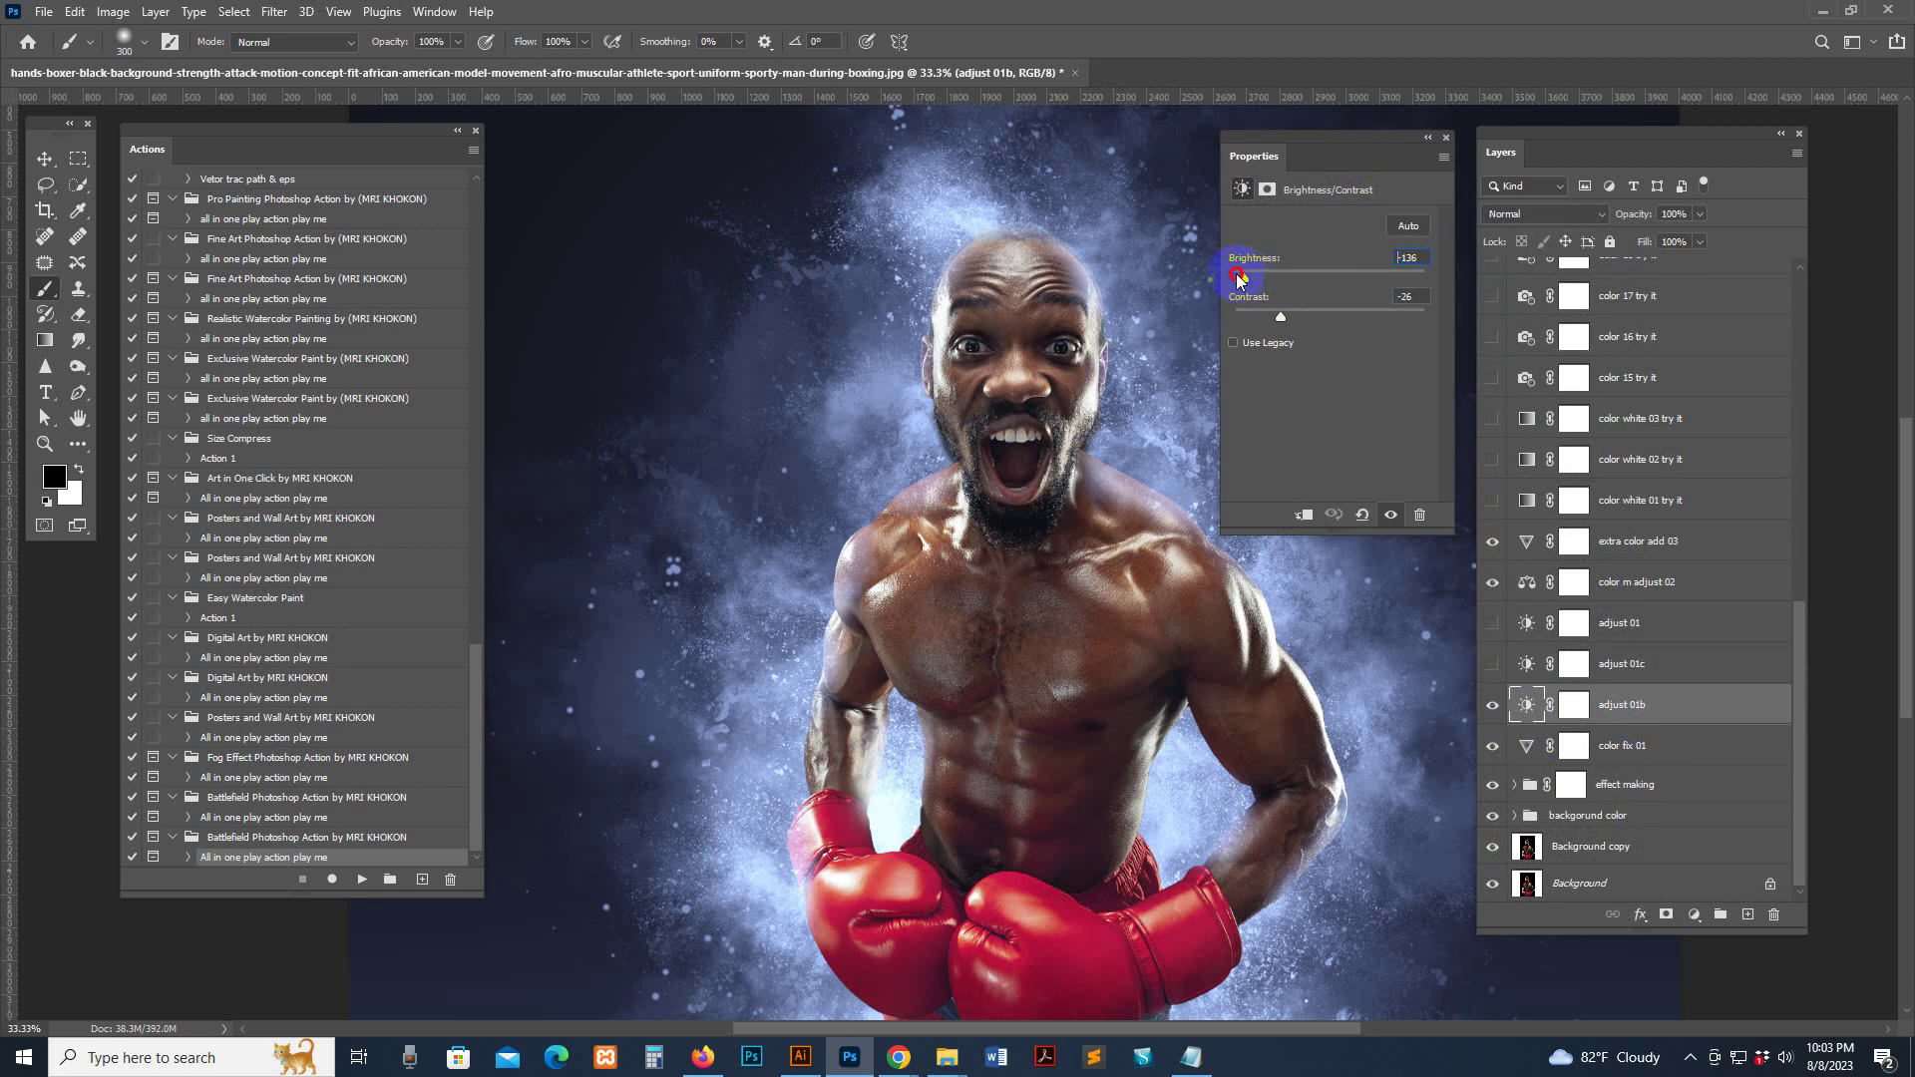
pyautogui.moveTo(1235, 273); pyautogui.dragTo(1233, 278)
pyautogui.moveTo(1531, 154); pyautogui.dragTo(1516, 192)
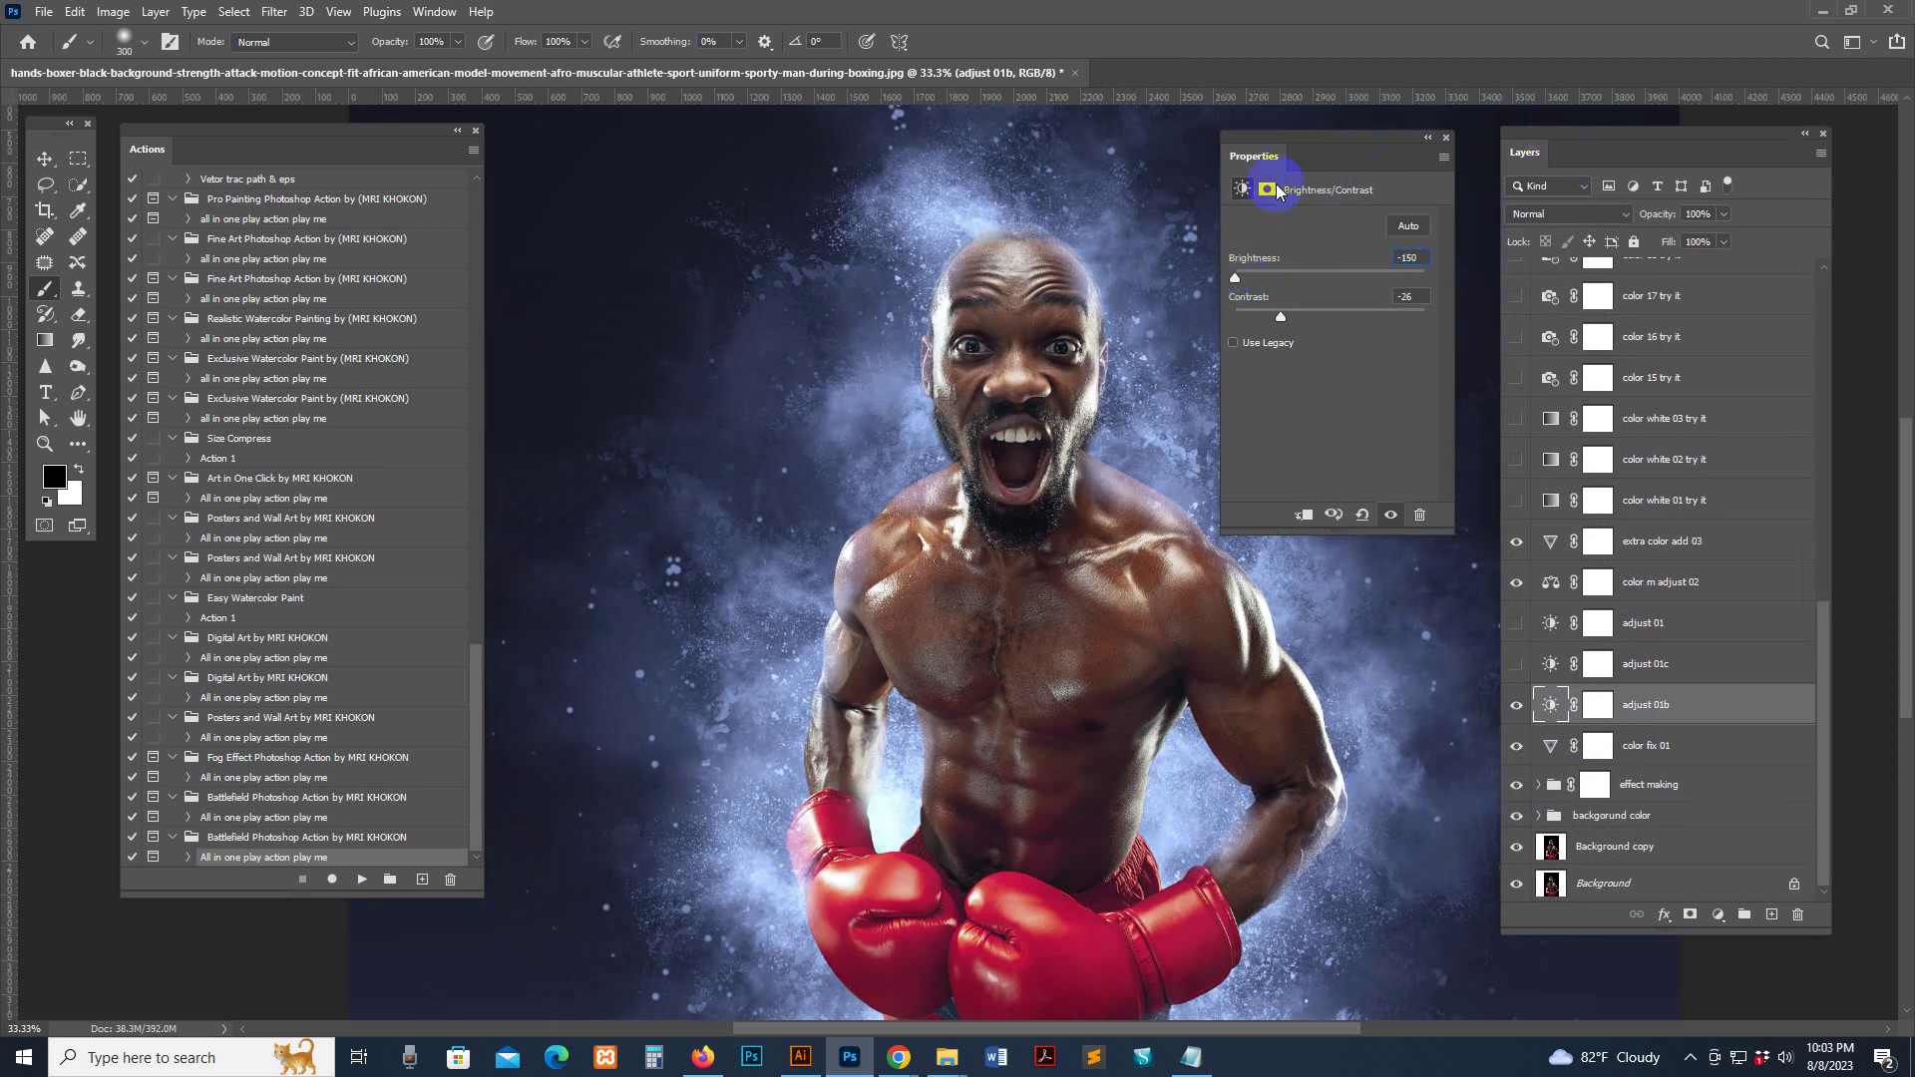
pyautogui.moveTo(1260, 162); pyautogui.dragTo(1292, 171)
pyautogui.moveTo(1279, 290)
pyautogui.mouseDown()
pyautogui.moveTo(1331, 288)
pyautogui.moveTo(1278, 284)
pyautogui.mouseUp()
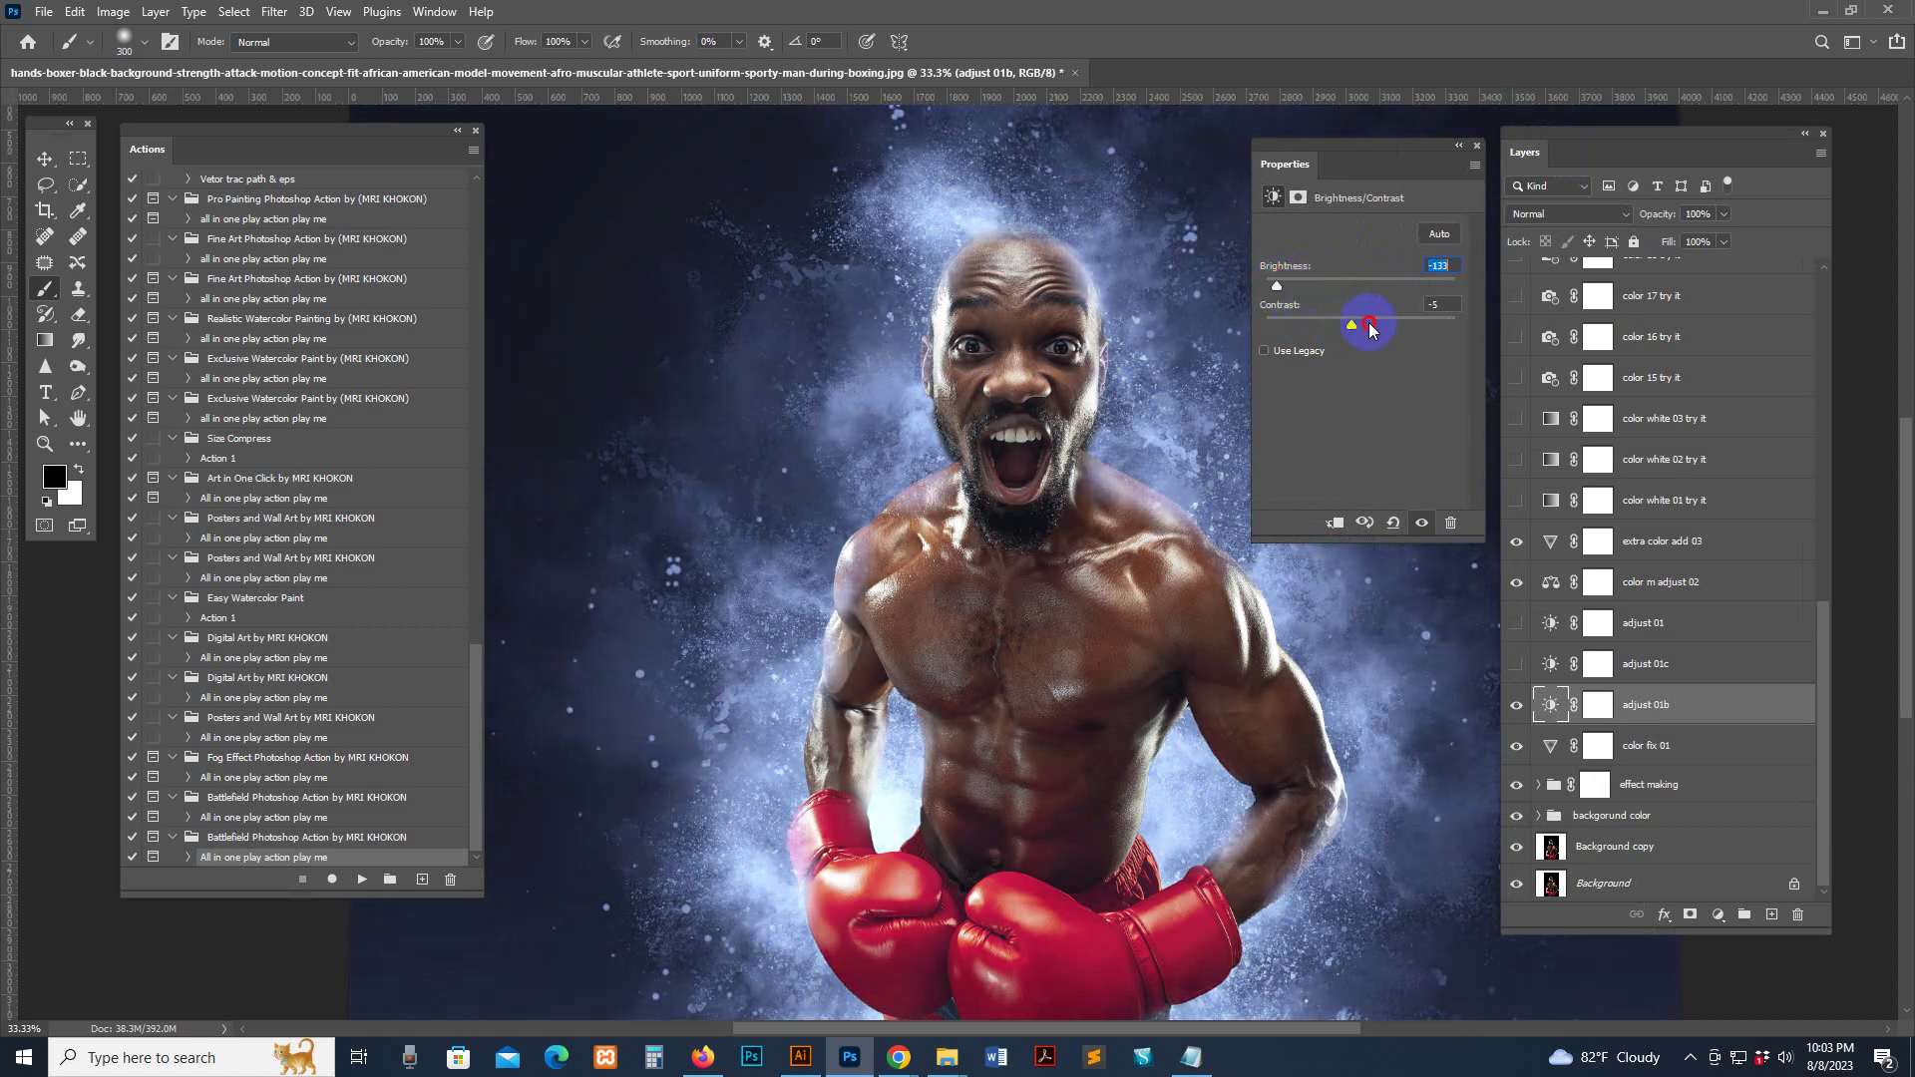
pyautogui.moveTo(1369, 329)
pyautogui.mouseDown()
pyautogui.moveTo(1472, 327)
pyautogui.moveTo(1343, 323)
pyautogui.moveTo(1399, 329)
pyautogui.mouseUp()
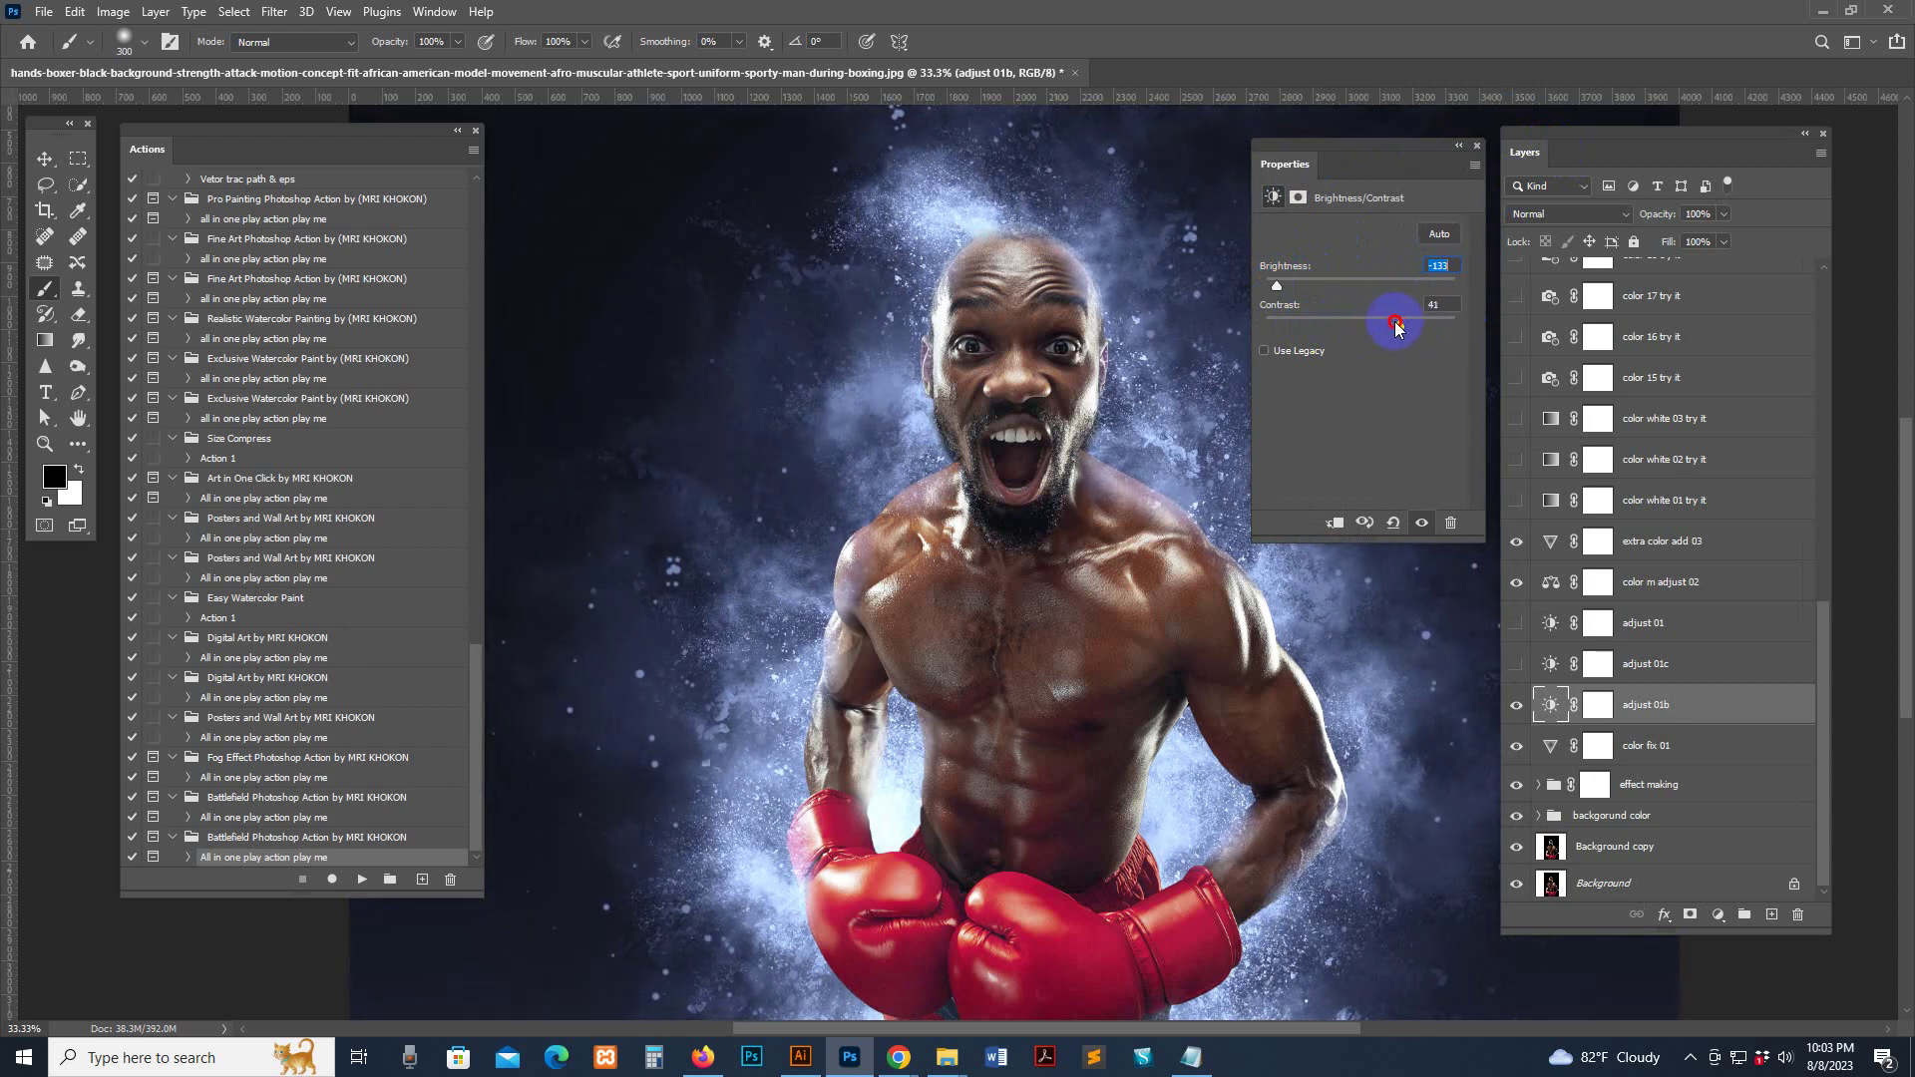
pyautogui.click(1477, 146)
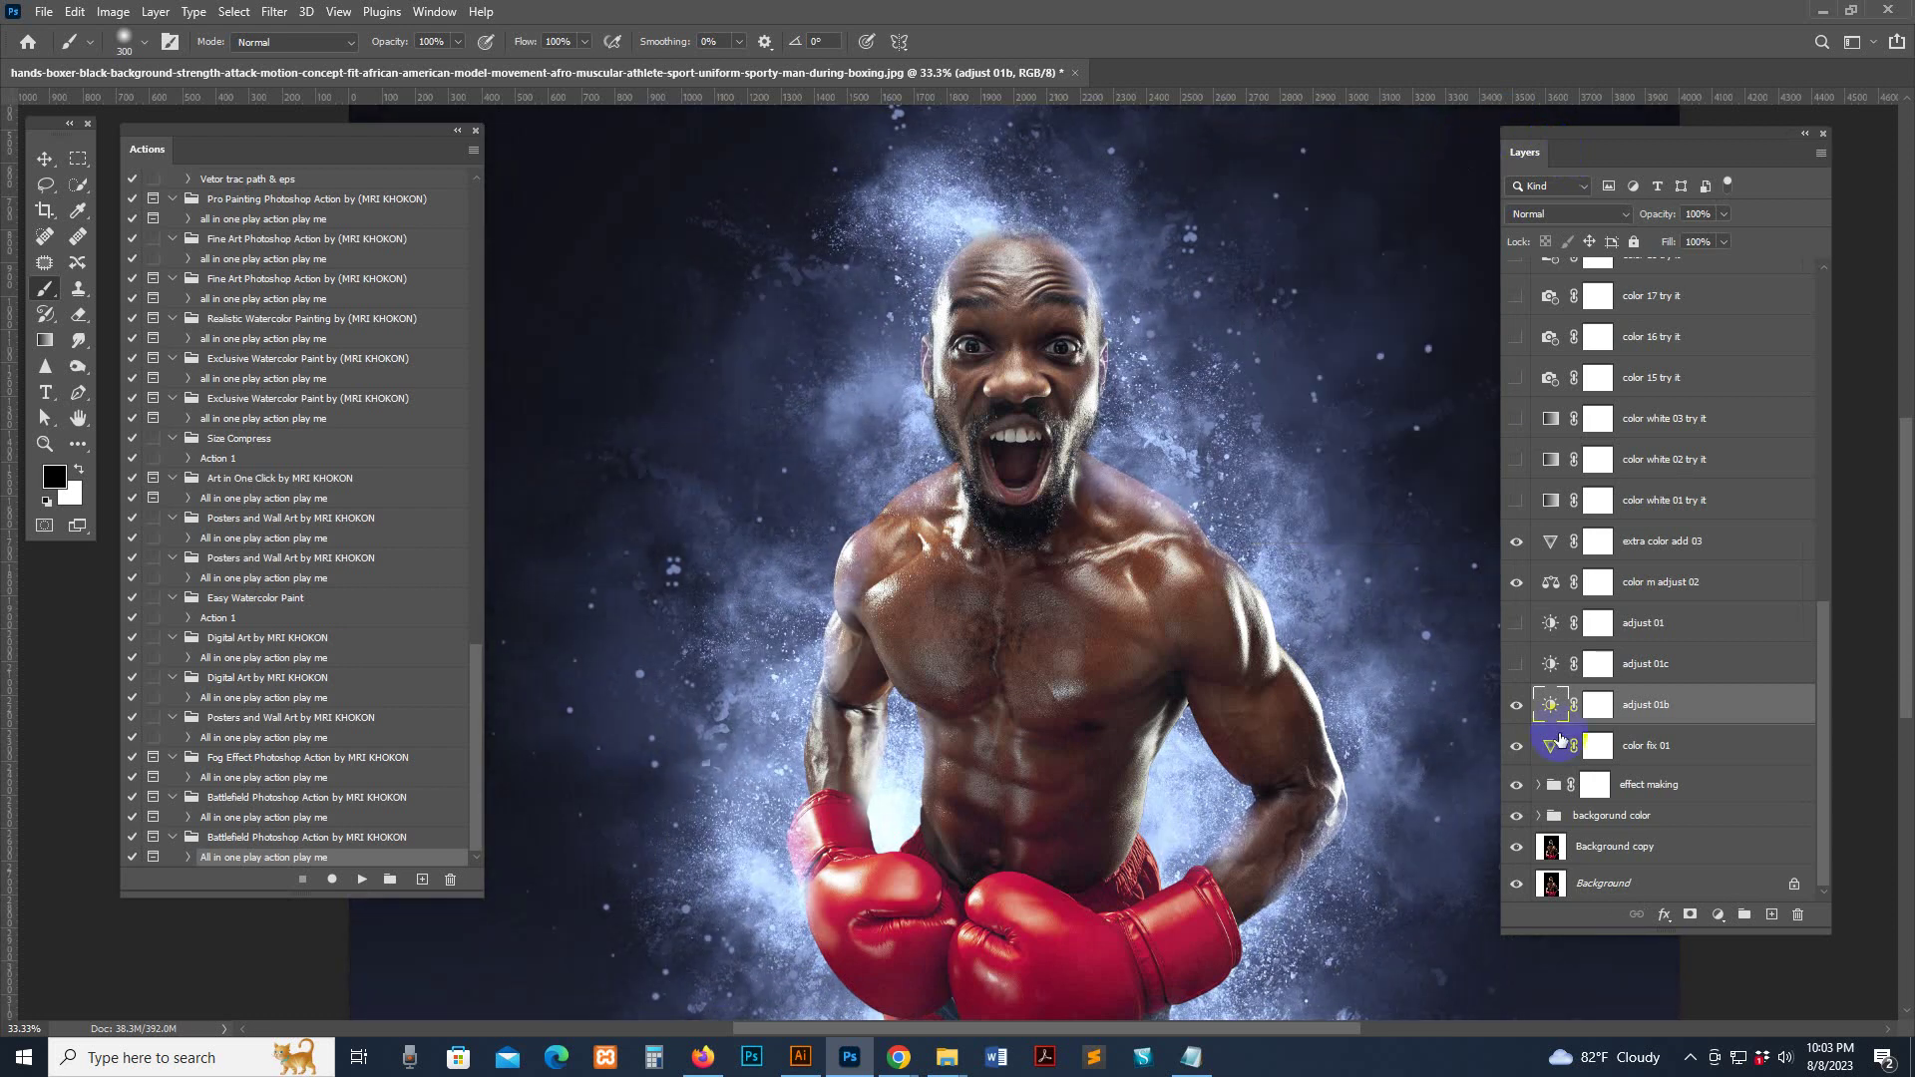
# Hide "adjust 01b" and preview the "adjust 01c" adjustment in its place, leaving it hidden
pyautogui.click(1512, 703)
pyautogui.click(1517, 663)
pyautogui.click(1515, 666)
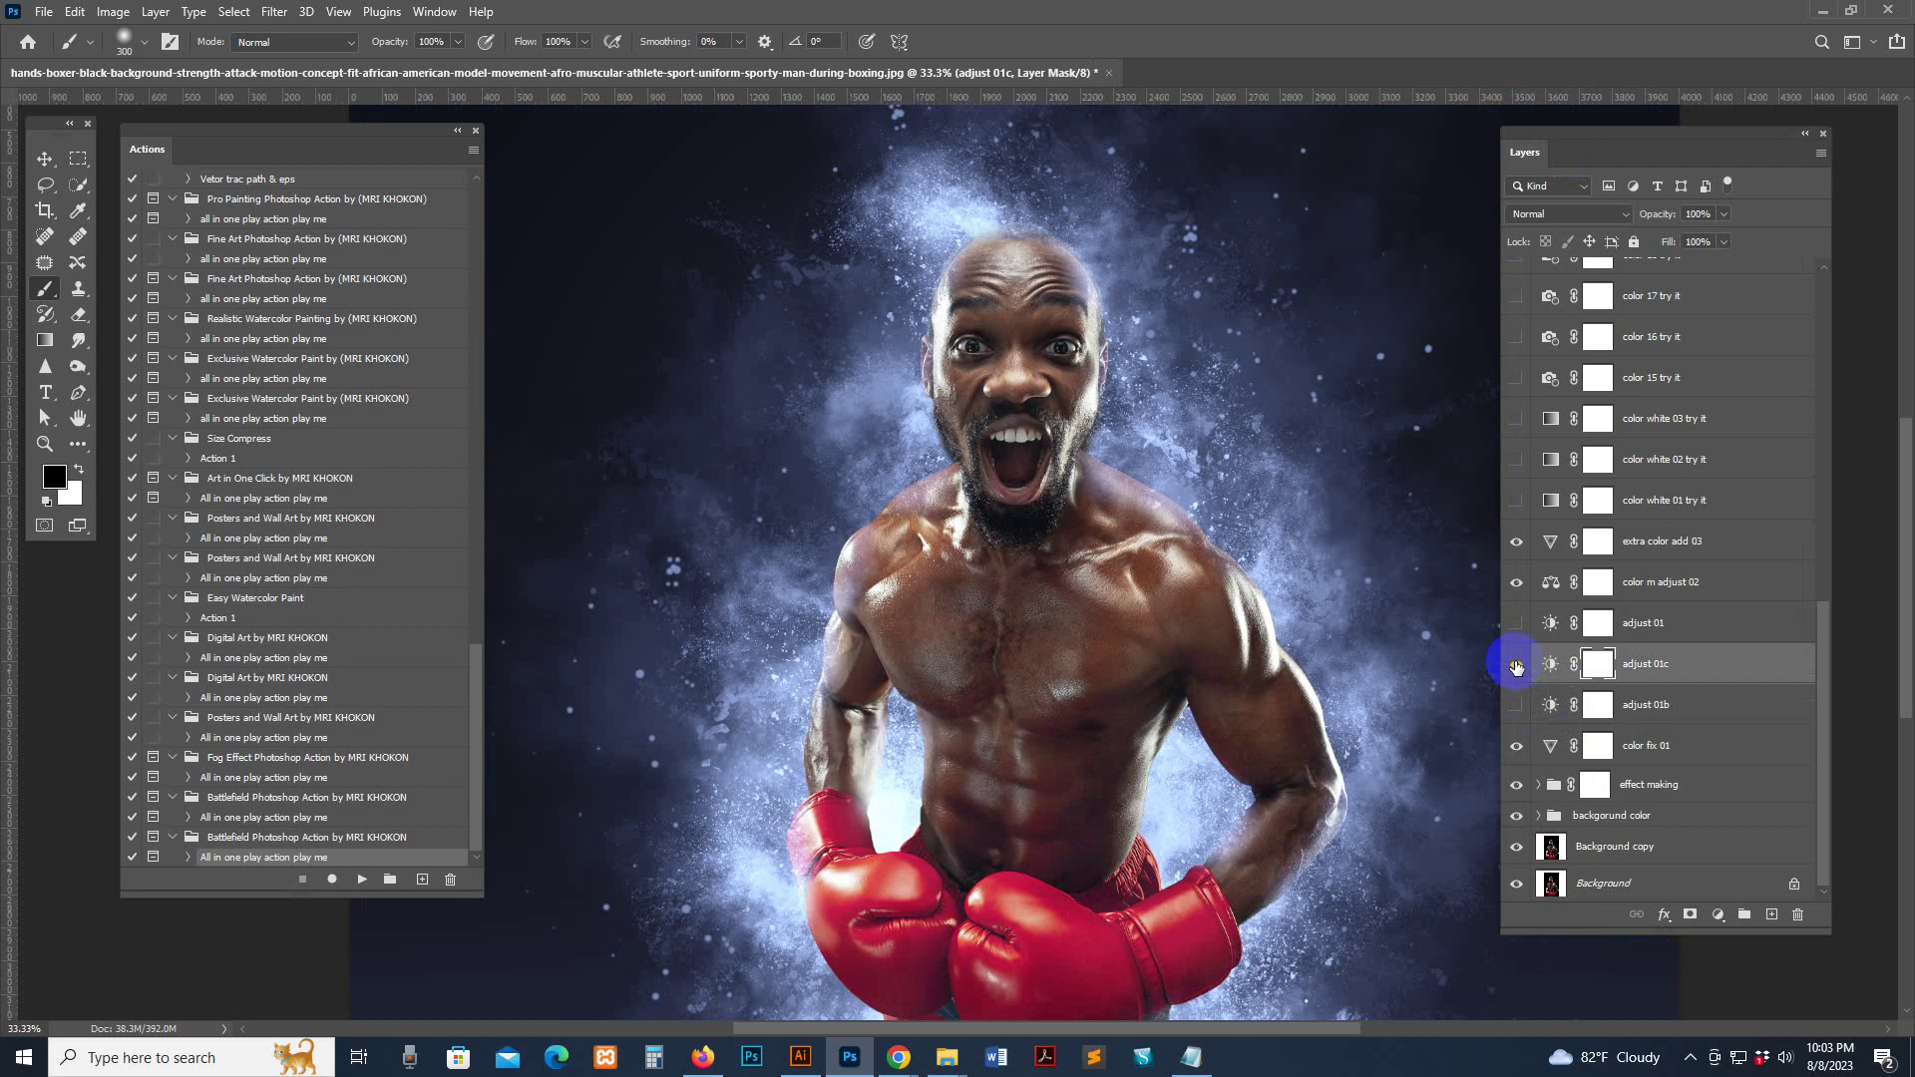
pyautogui.click(1515, 665)
# Show the "adjust 01" adjustment and set its brightness to about -93 and contrast to 4
pyautogui.click(1515, 624)
pyautogui.click(1514, 626)
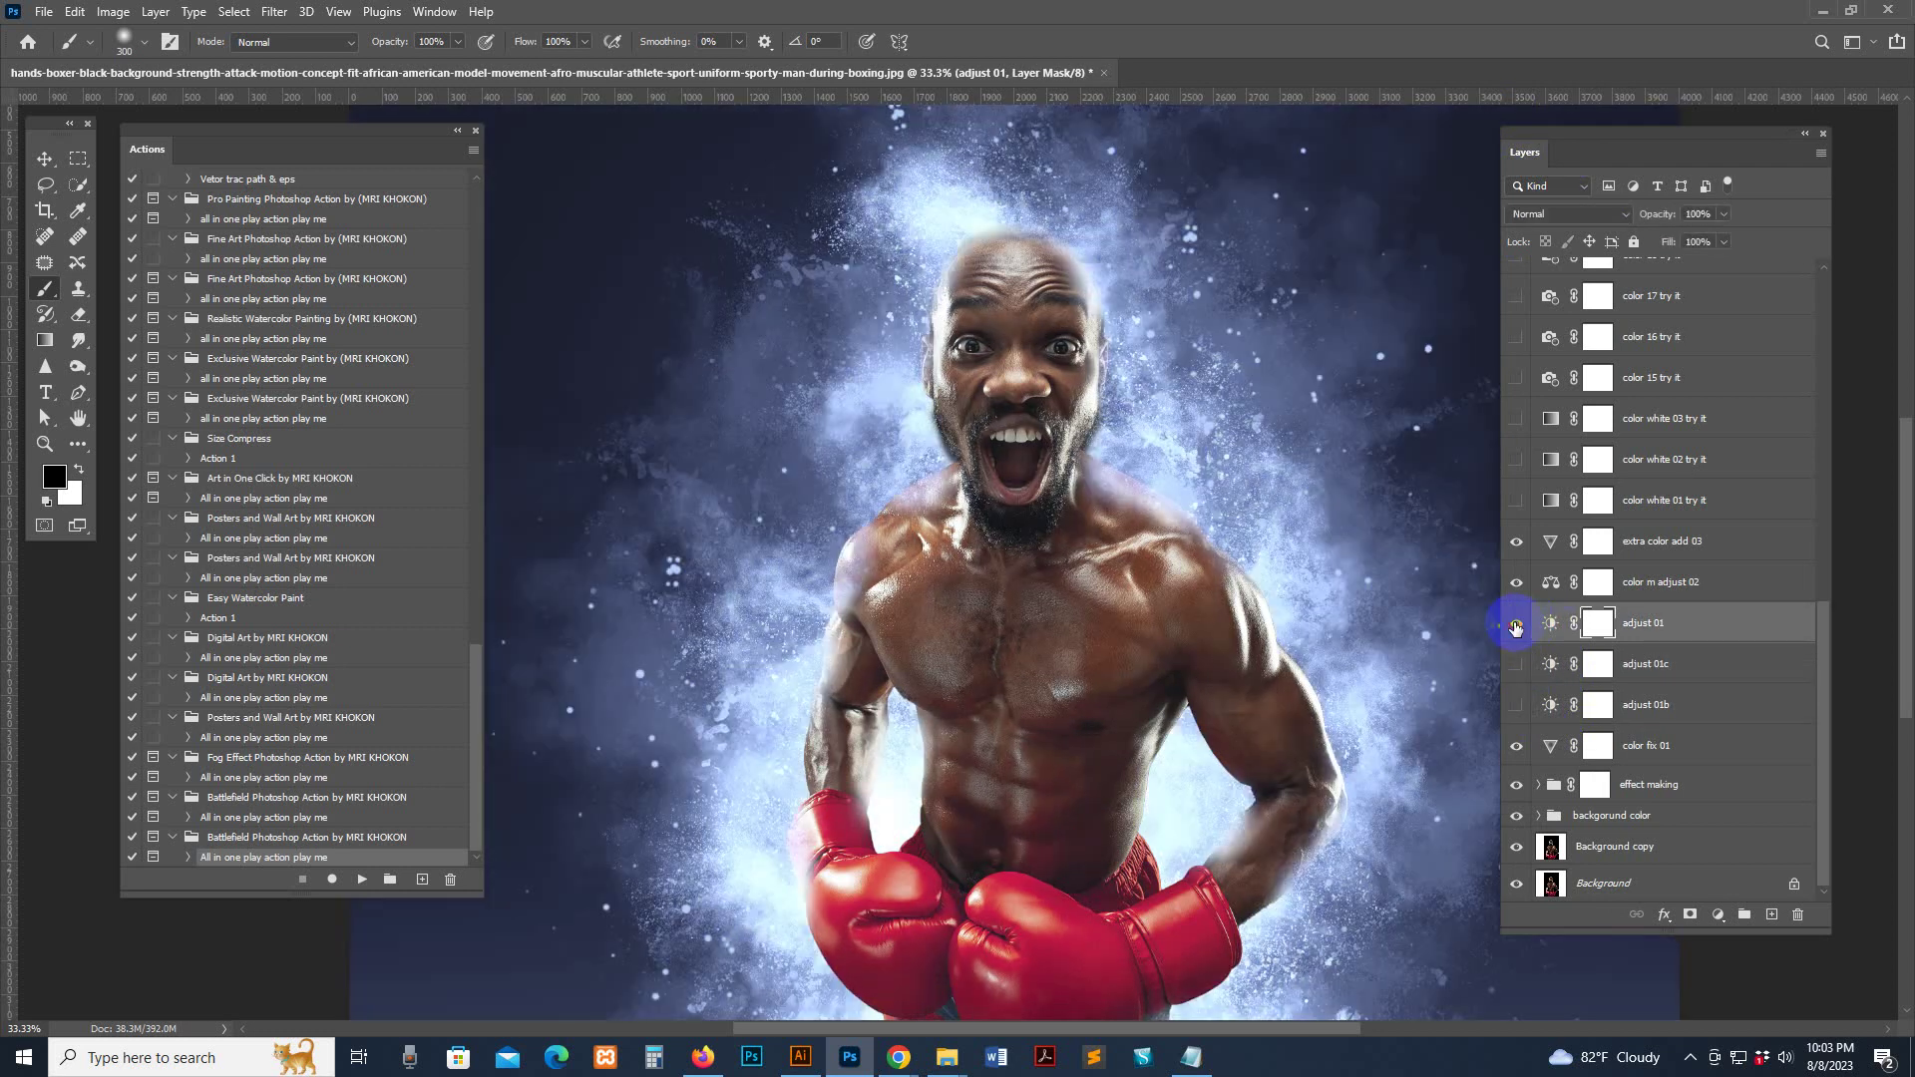
pyautogui.doubleClick(1550, 624)
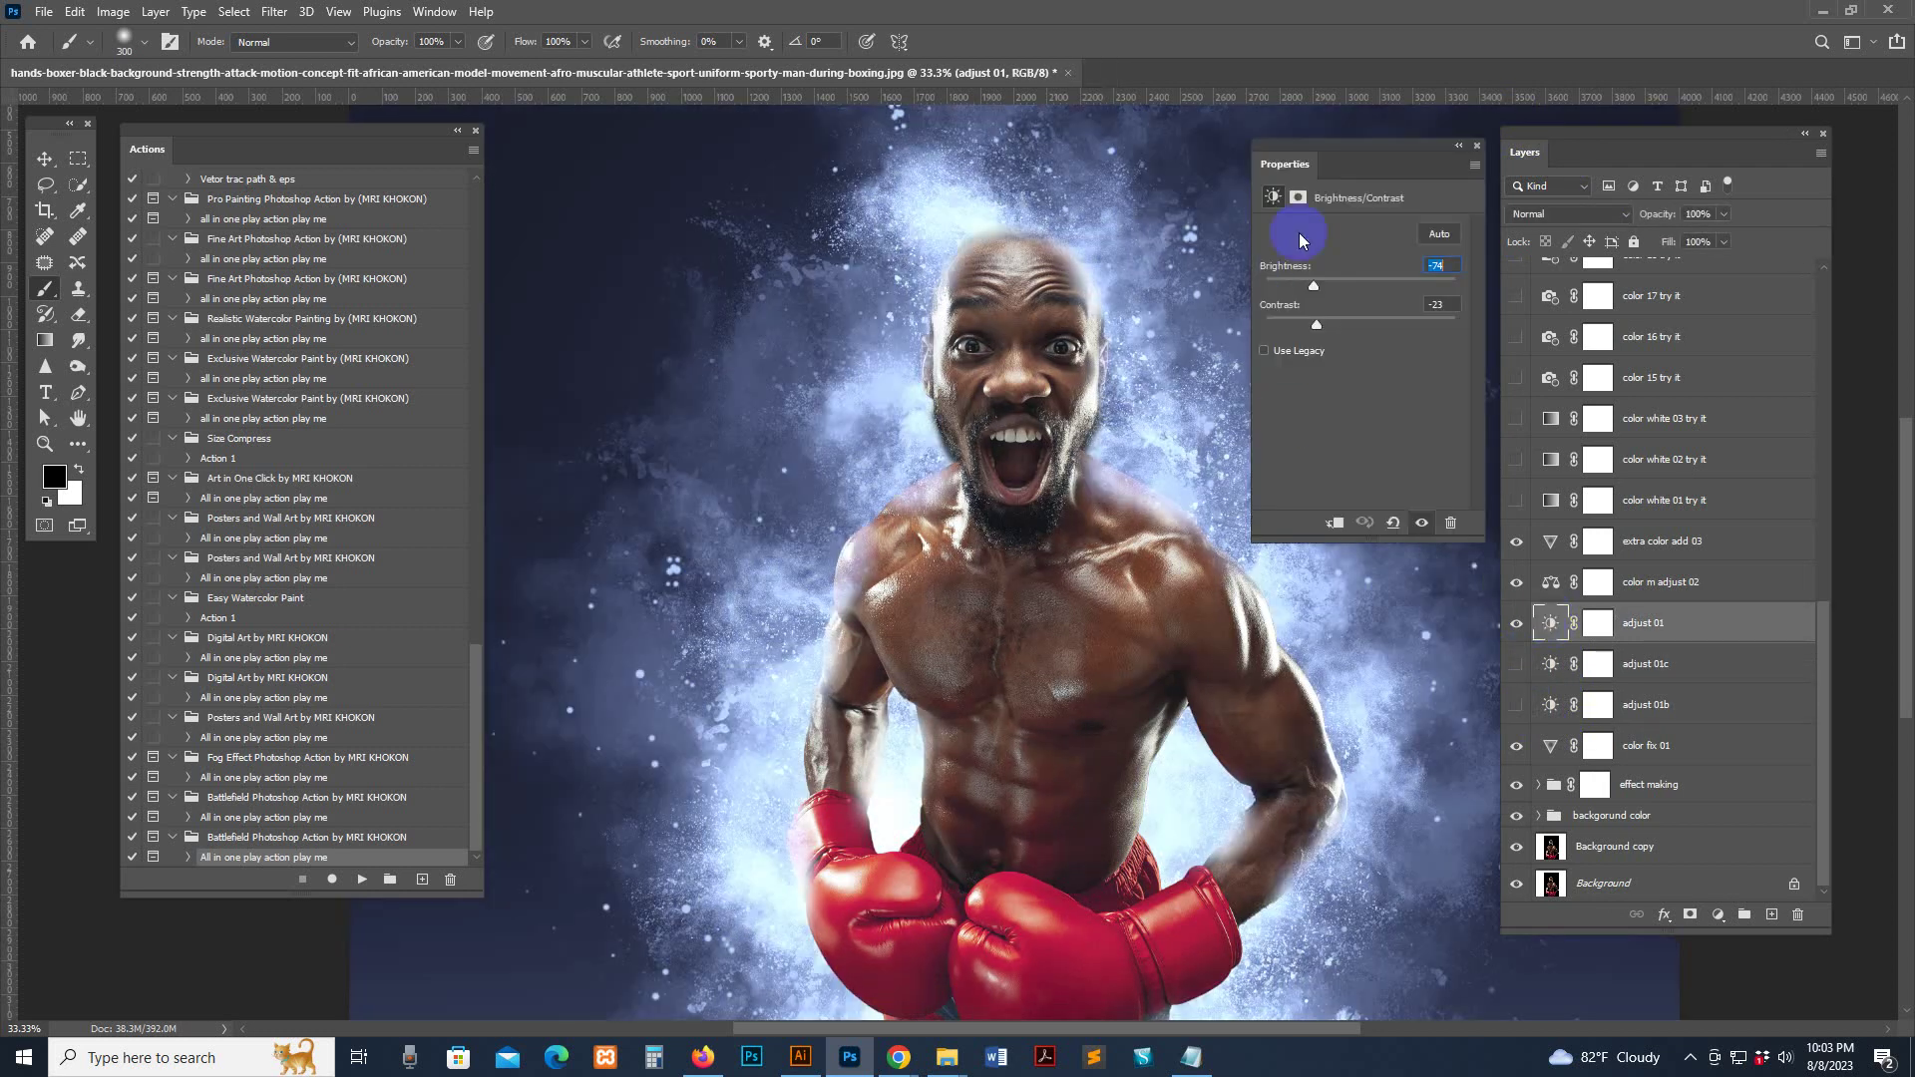
pyautogui.moveTo(1297, 288); pyautogui.dragTo(1302, 288)
pyautogui.moveTo(1316, 324); pyautogui.dragTo(1365, 329)
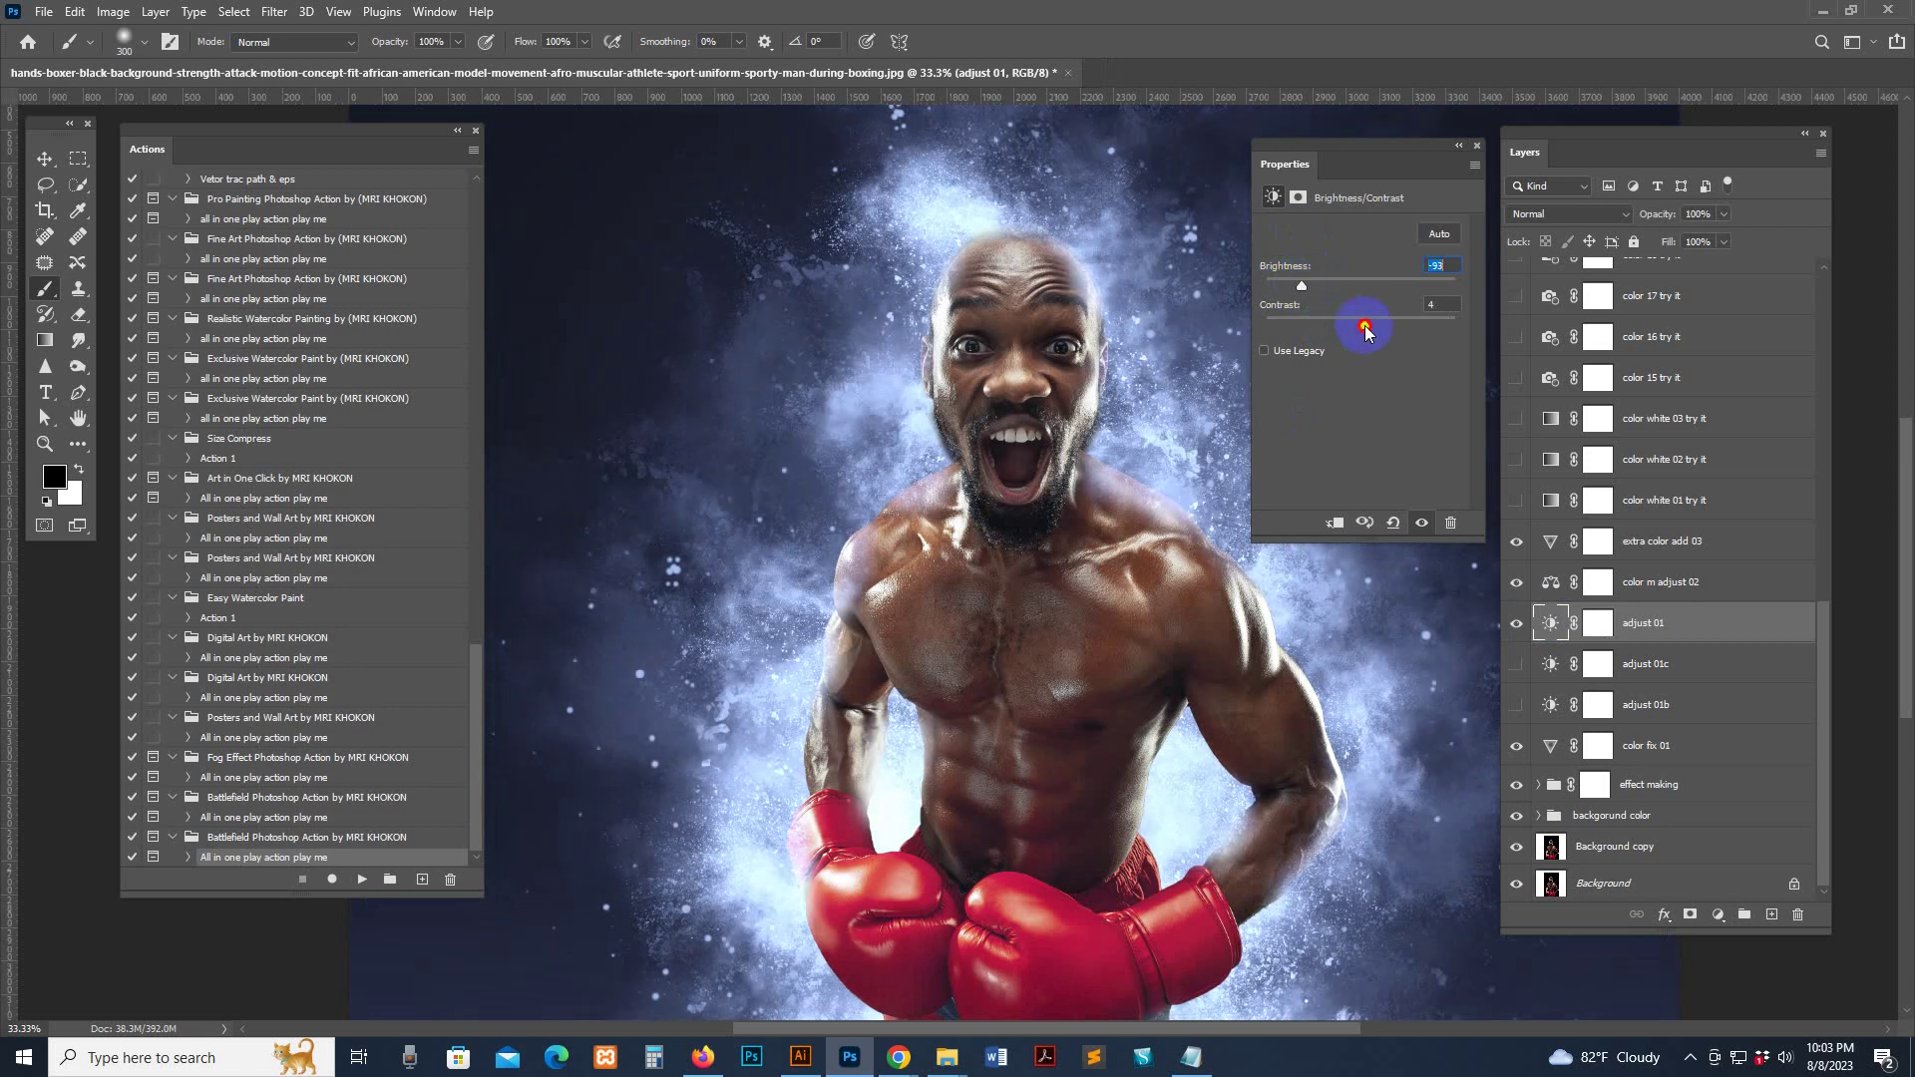
pyautogui.click(1477, 145)
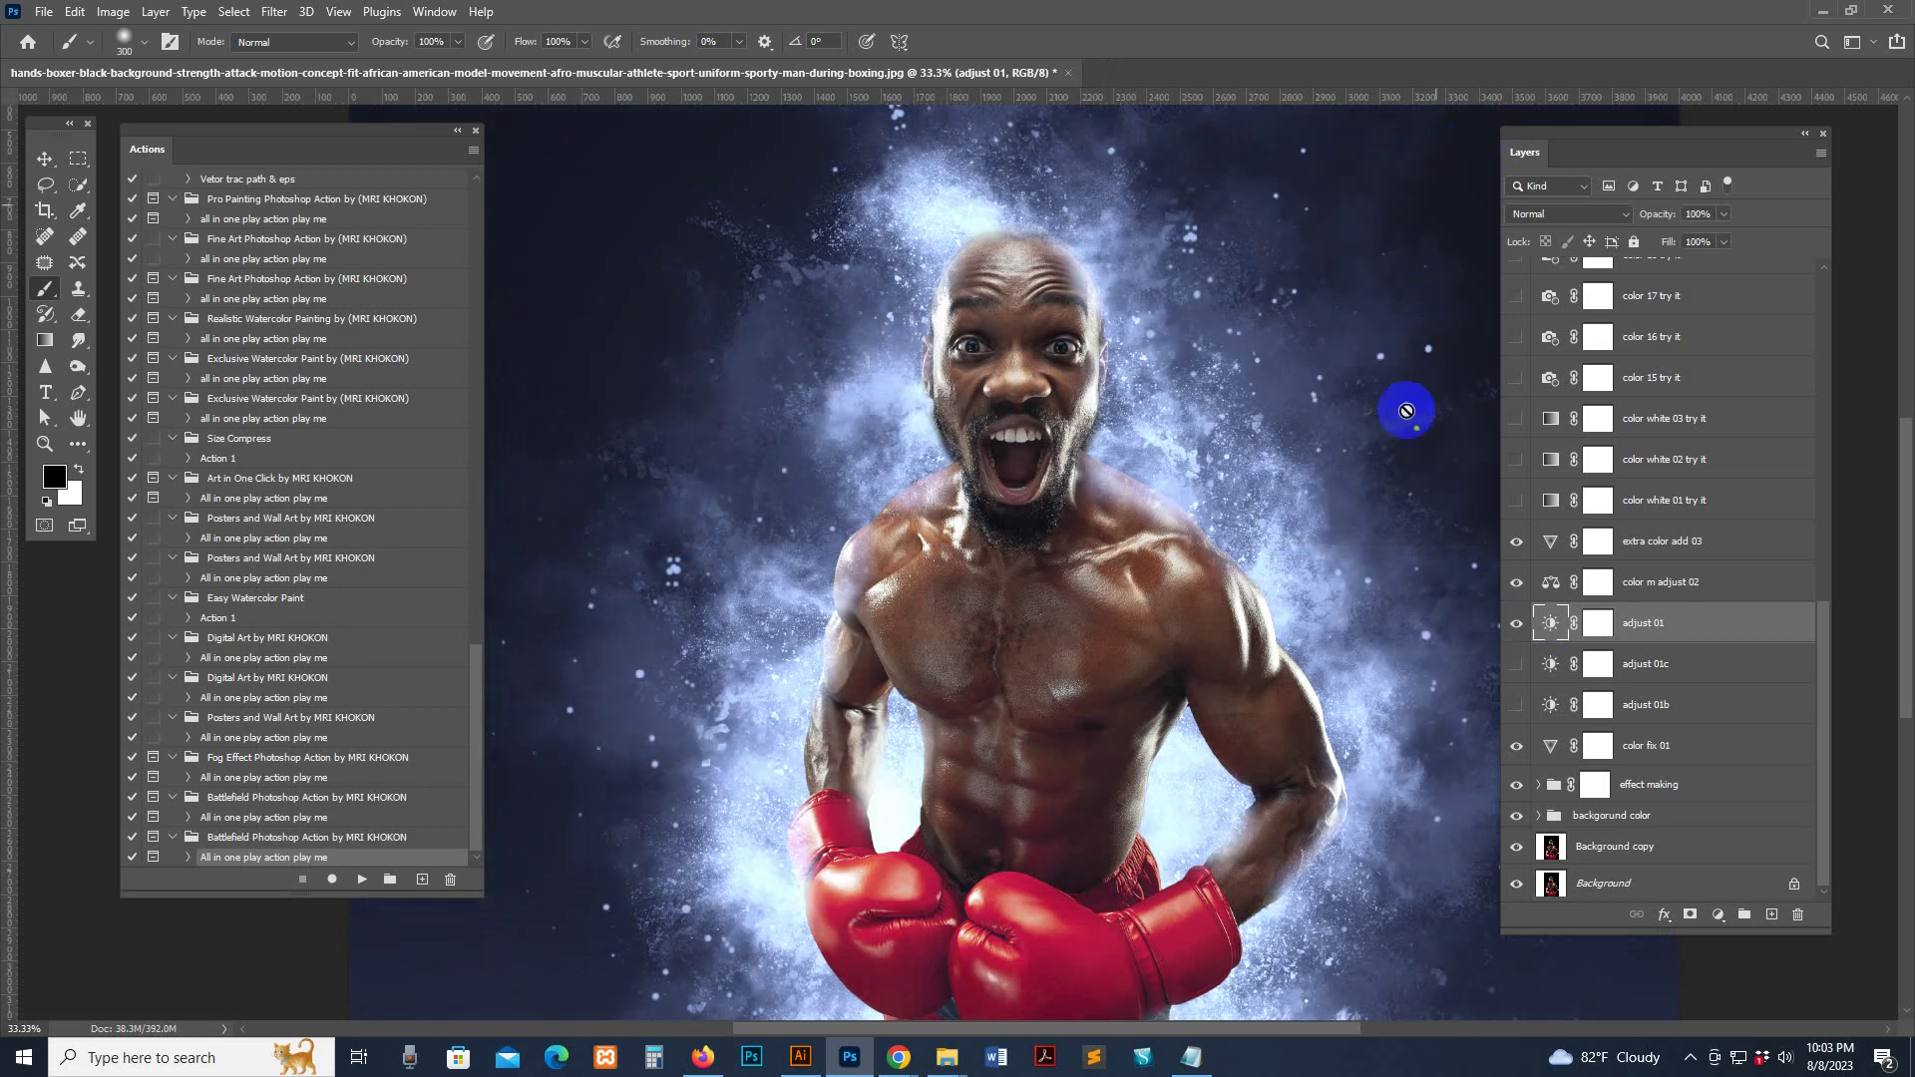
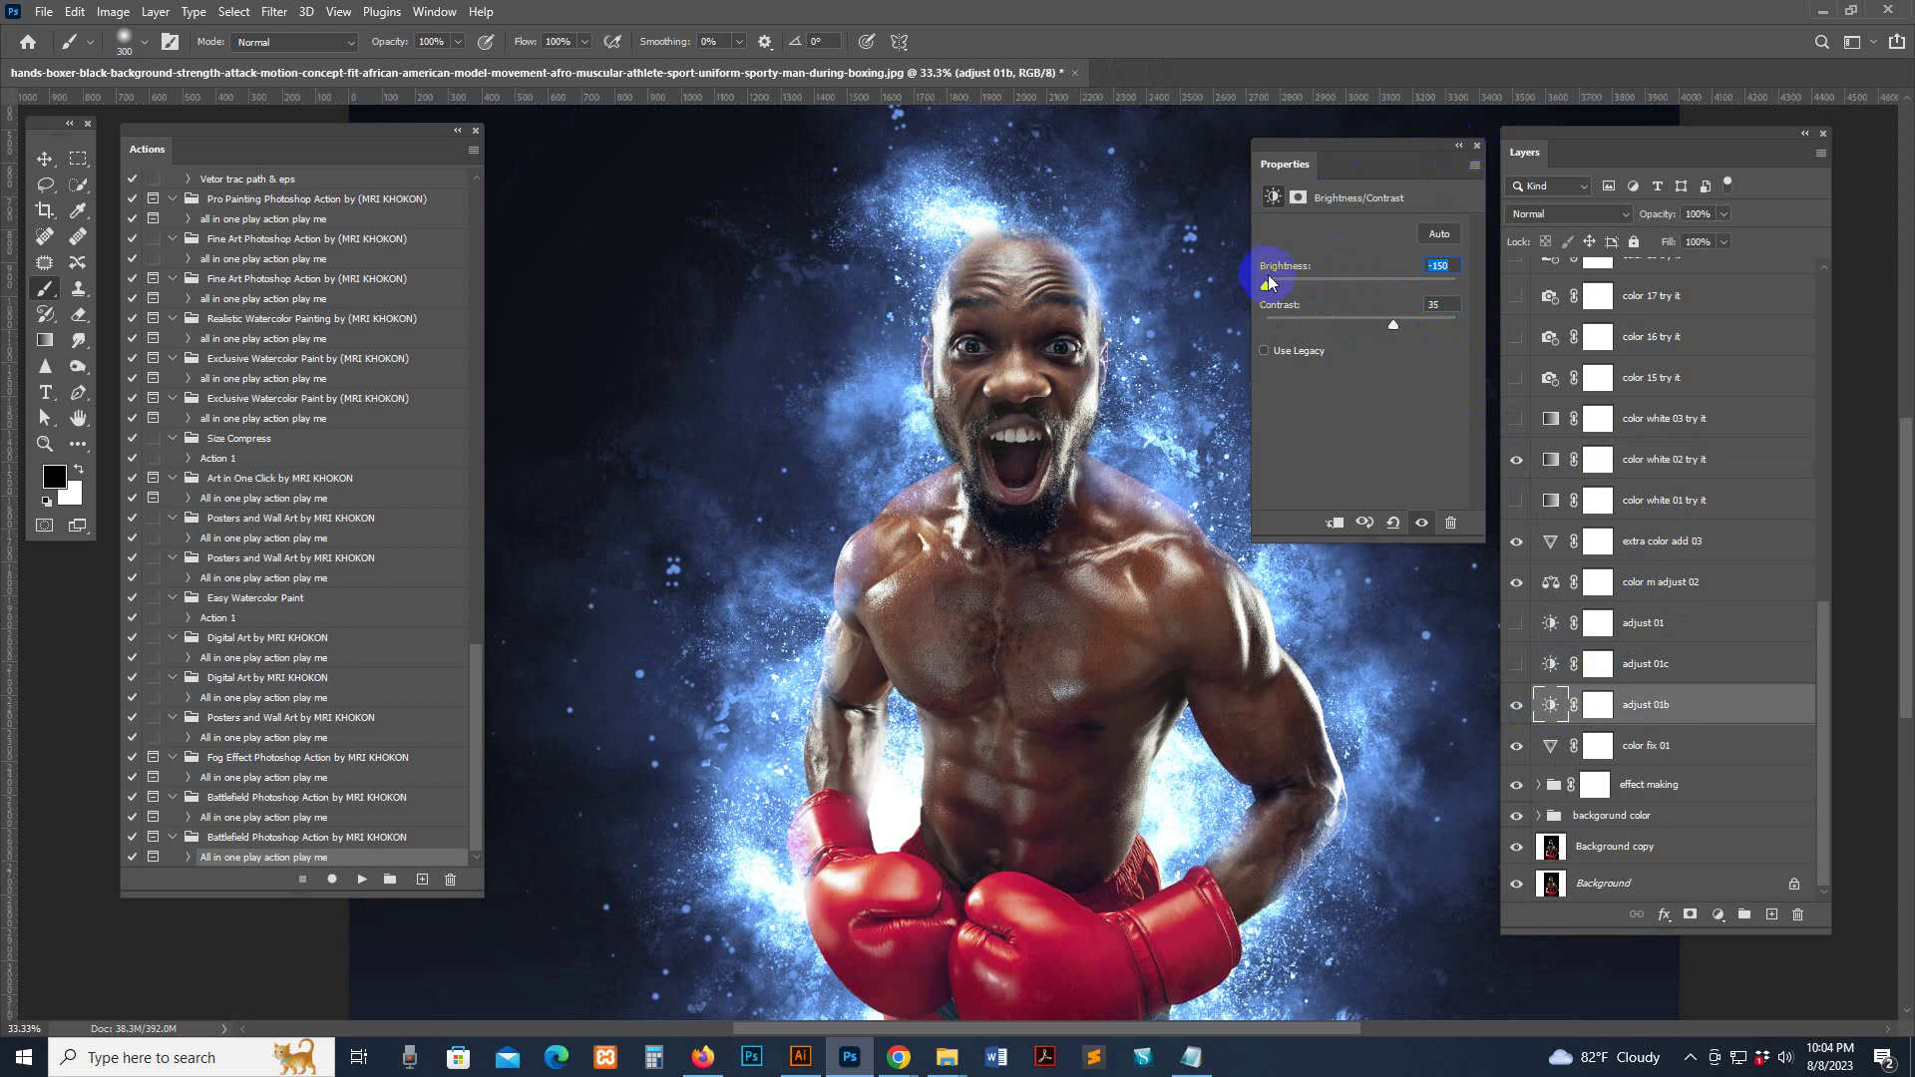
# Close the "adjust 01b" settings and compare "color white 03 try it" with and without "color white 02 try it", leaving both color layers hidden
pyautogui.click(1475, 146)
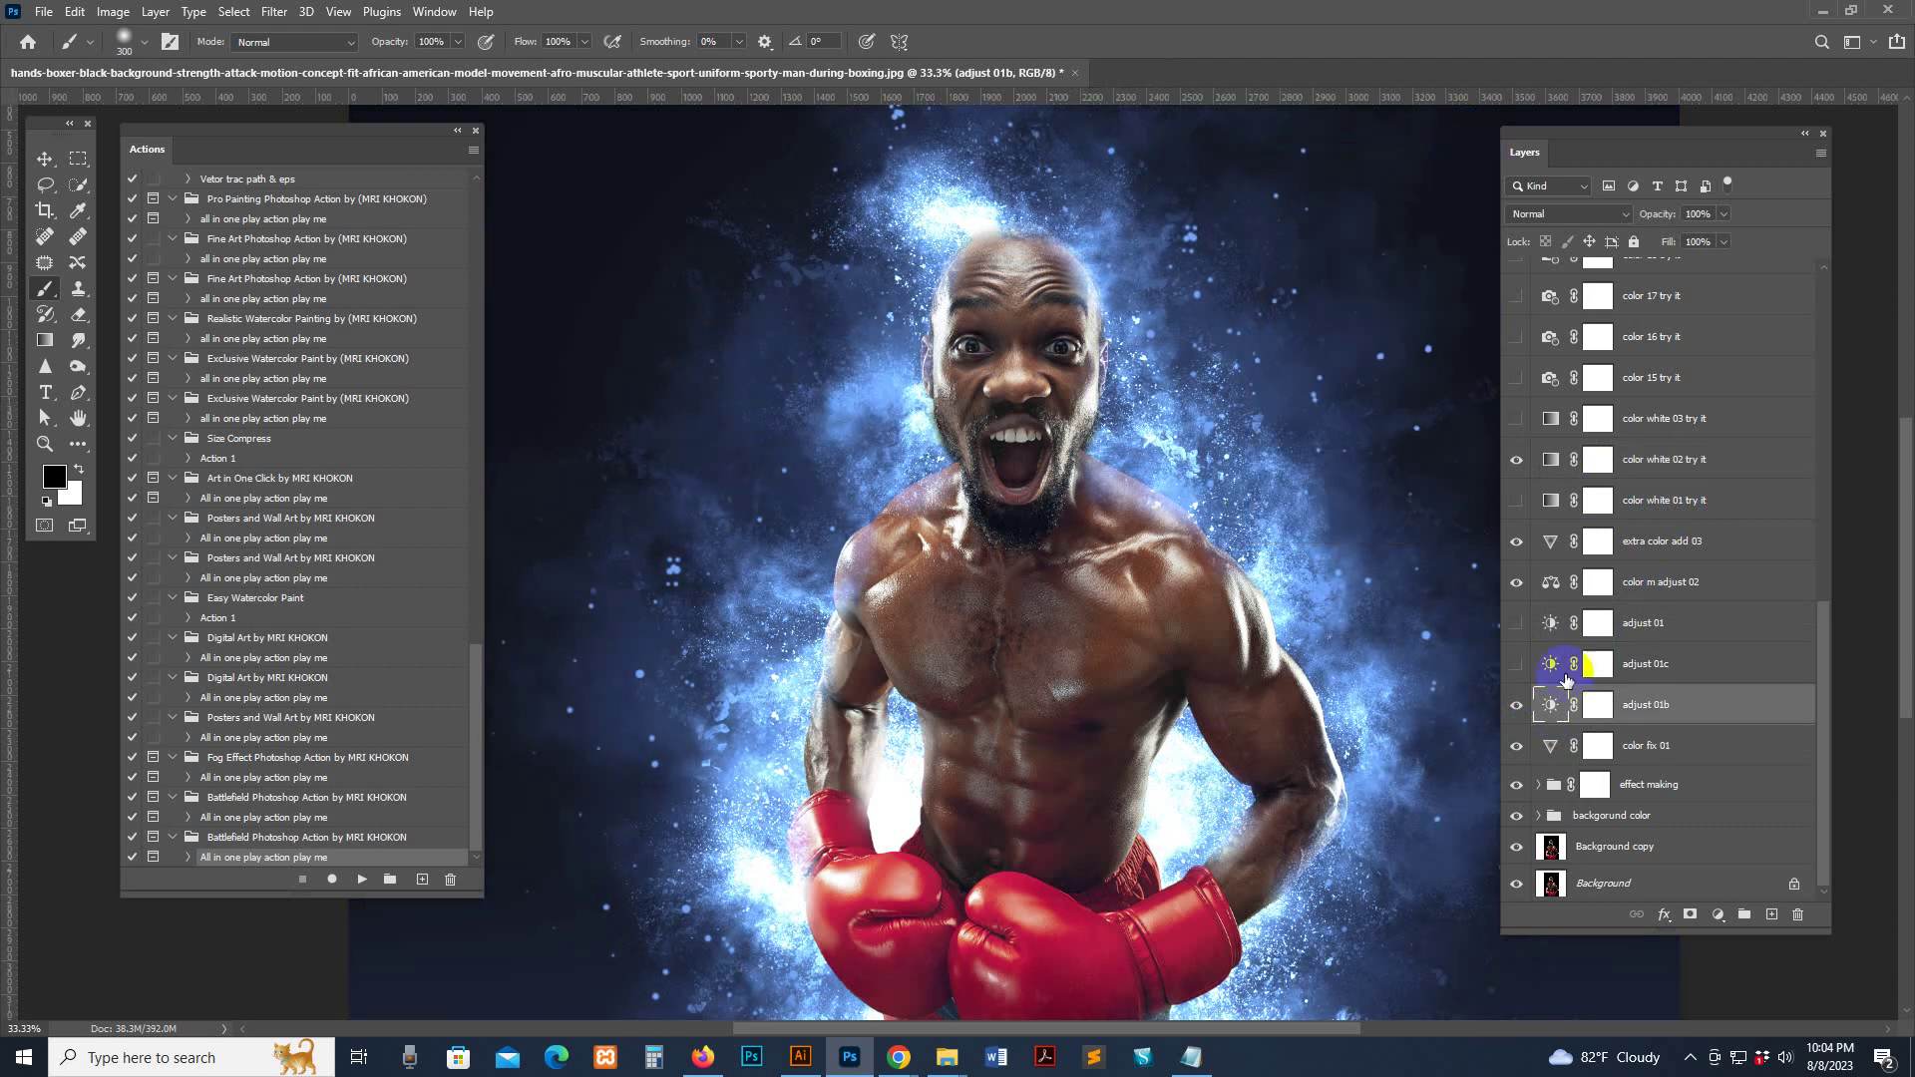
pyautogui.click(1593, 470)
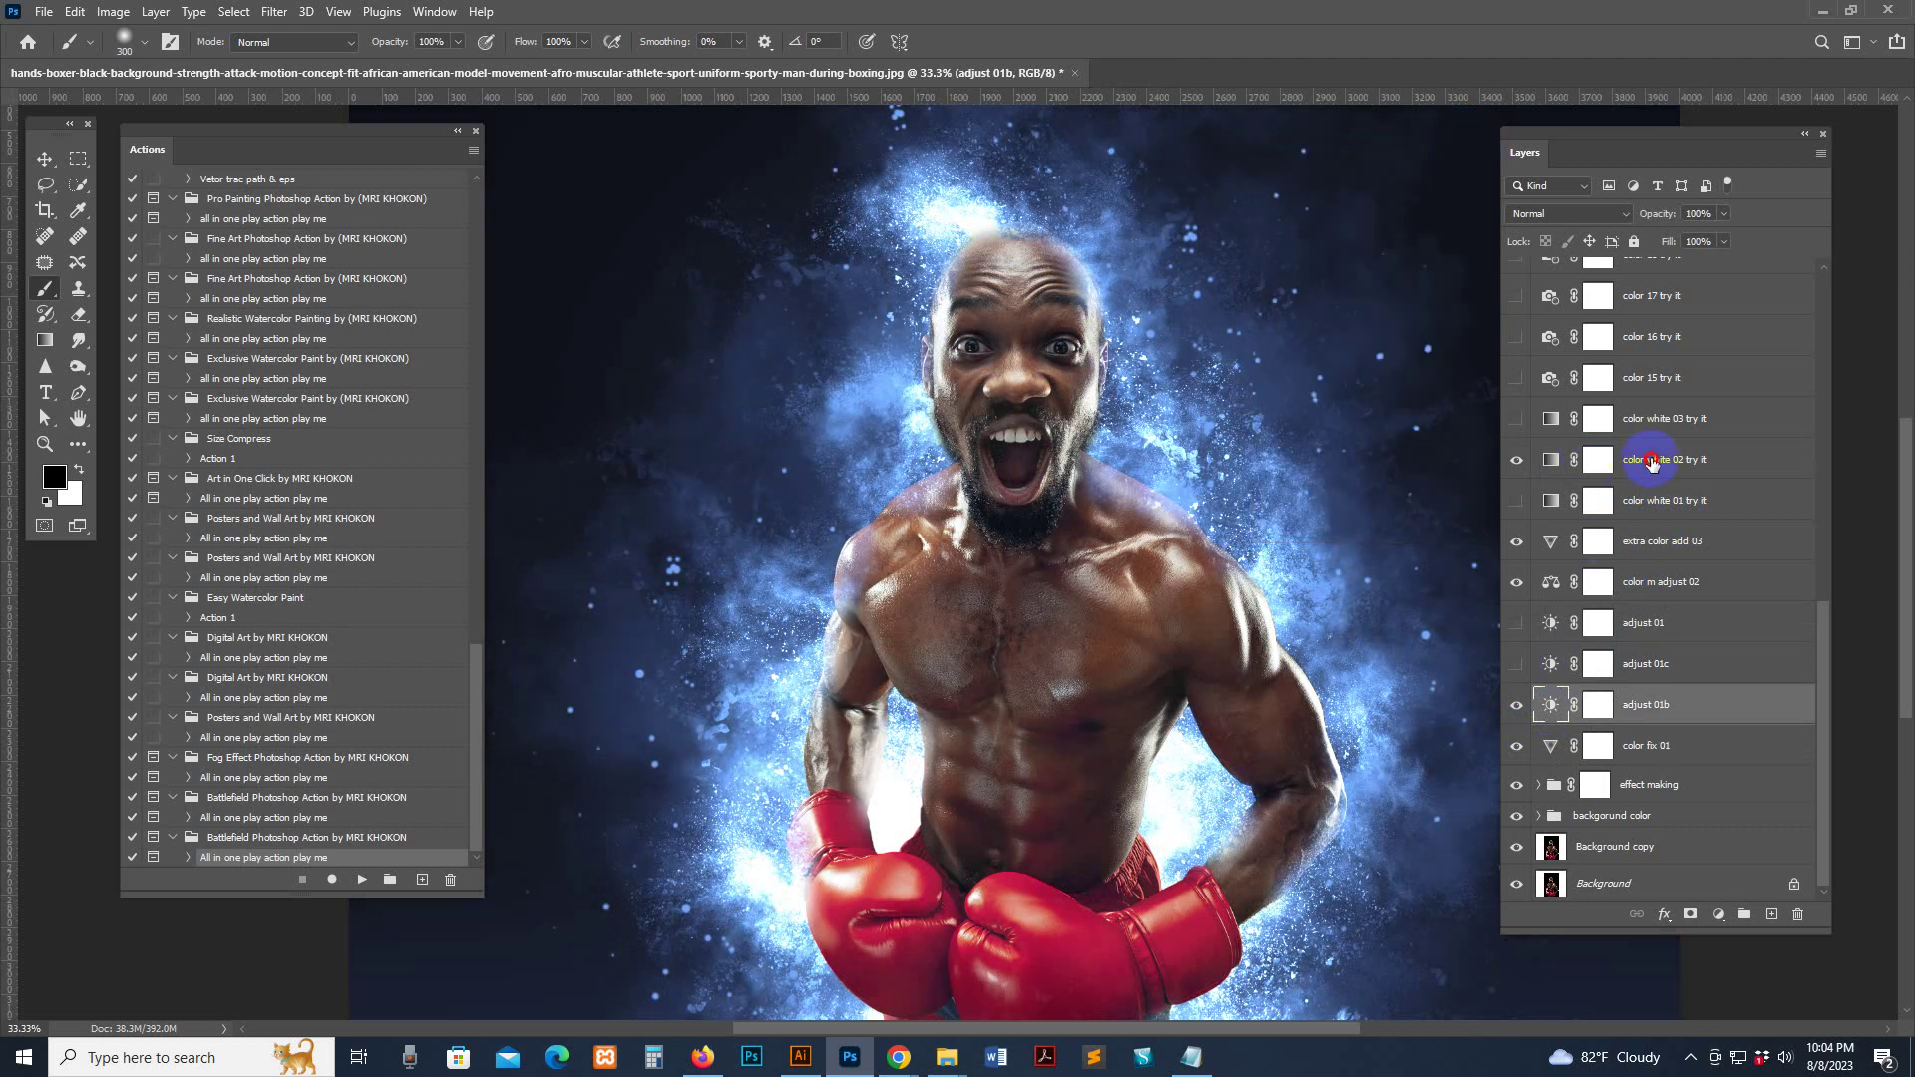
pyautogui.click(1530, 415)
pyautogui.click(1517, 420)
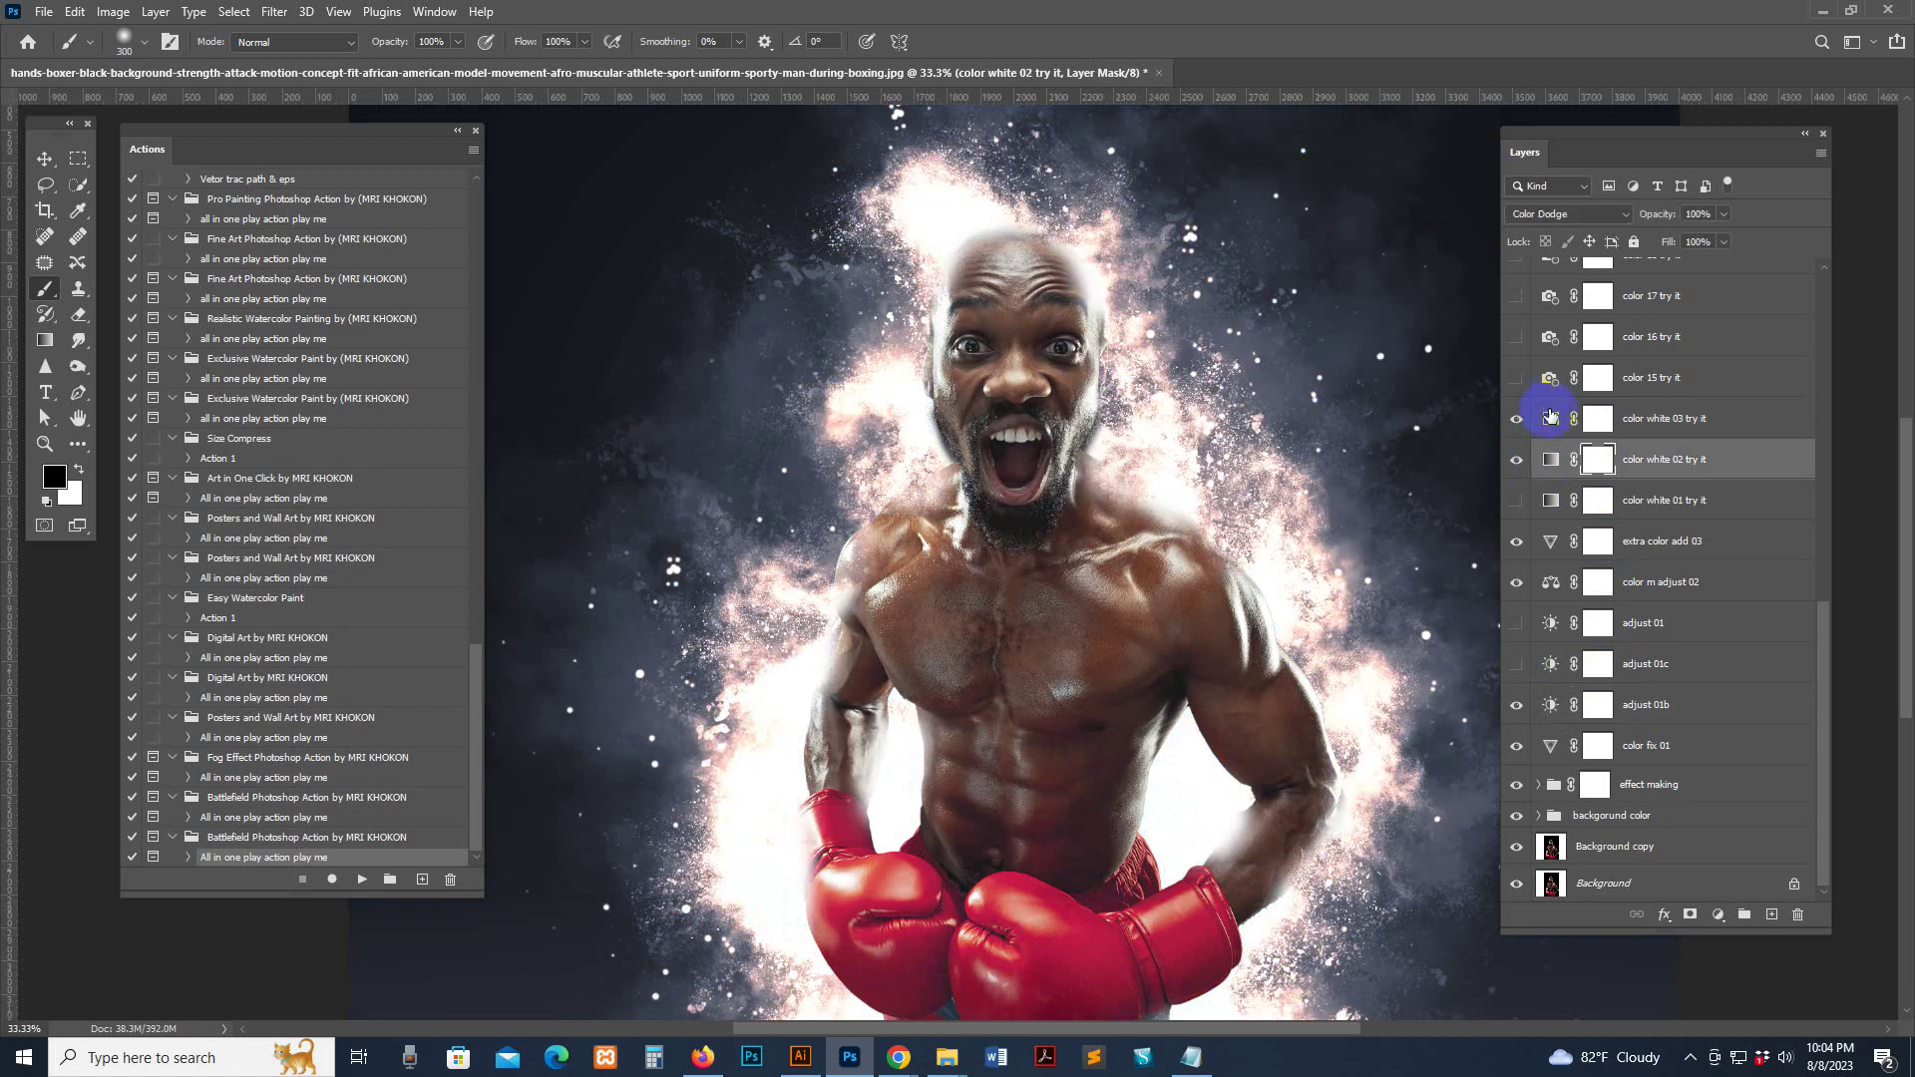
pyautogui.click(1520, 459)
pyautogui.click(1517, 460)
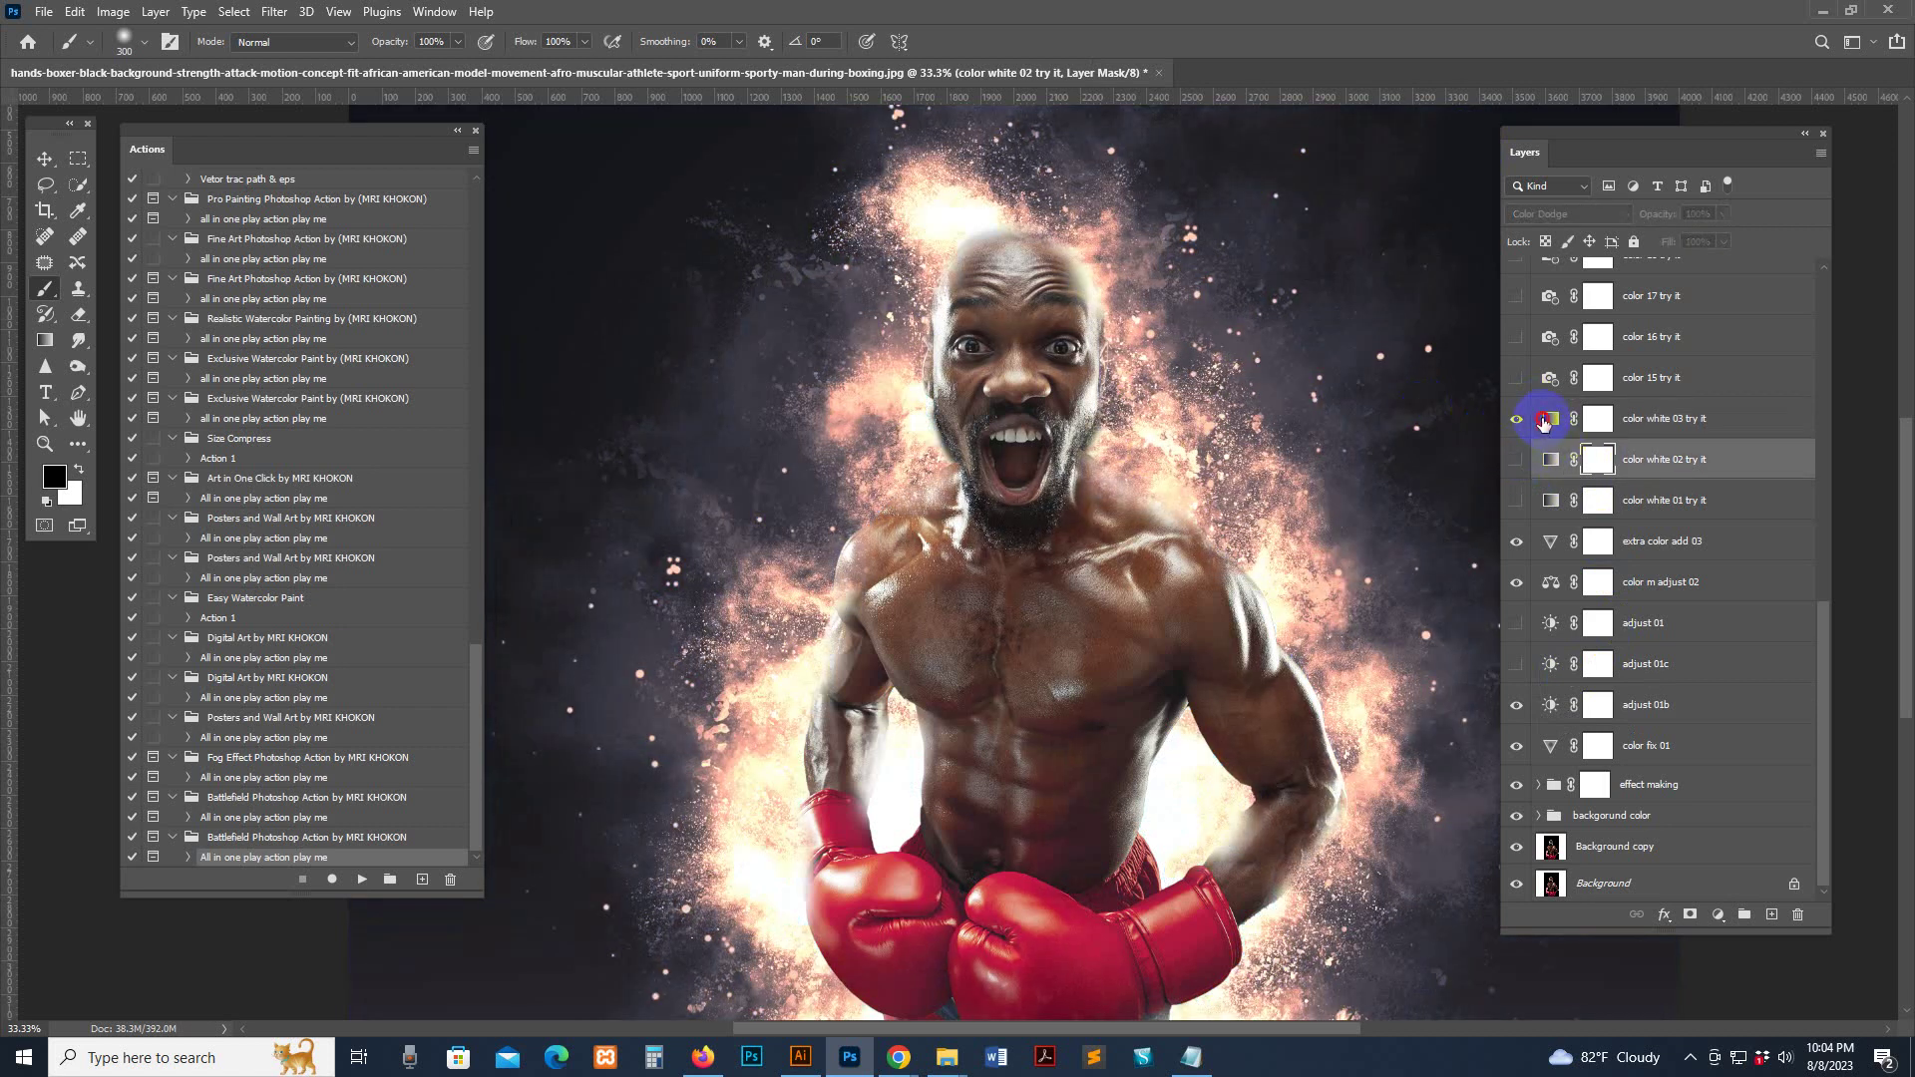
pyautogui.click(1543, 422)
pyautogui.click(1517, 420)
# Preview the "color 15 try it" and "color 16 try it" adjustments one at a time, leaving both hidden
pyautogui.click(1549, 377)
pyautogui.click(1514, 379)
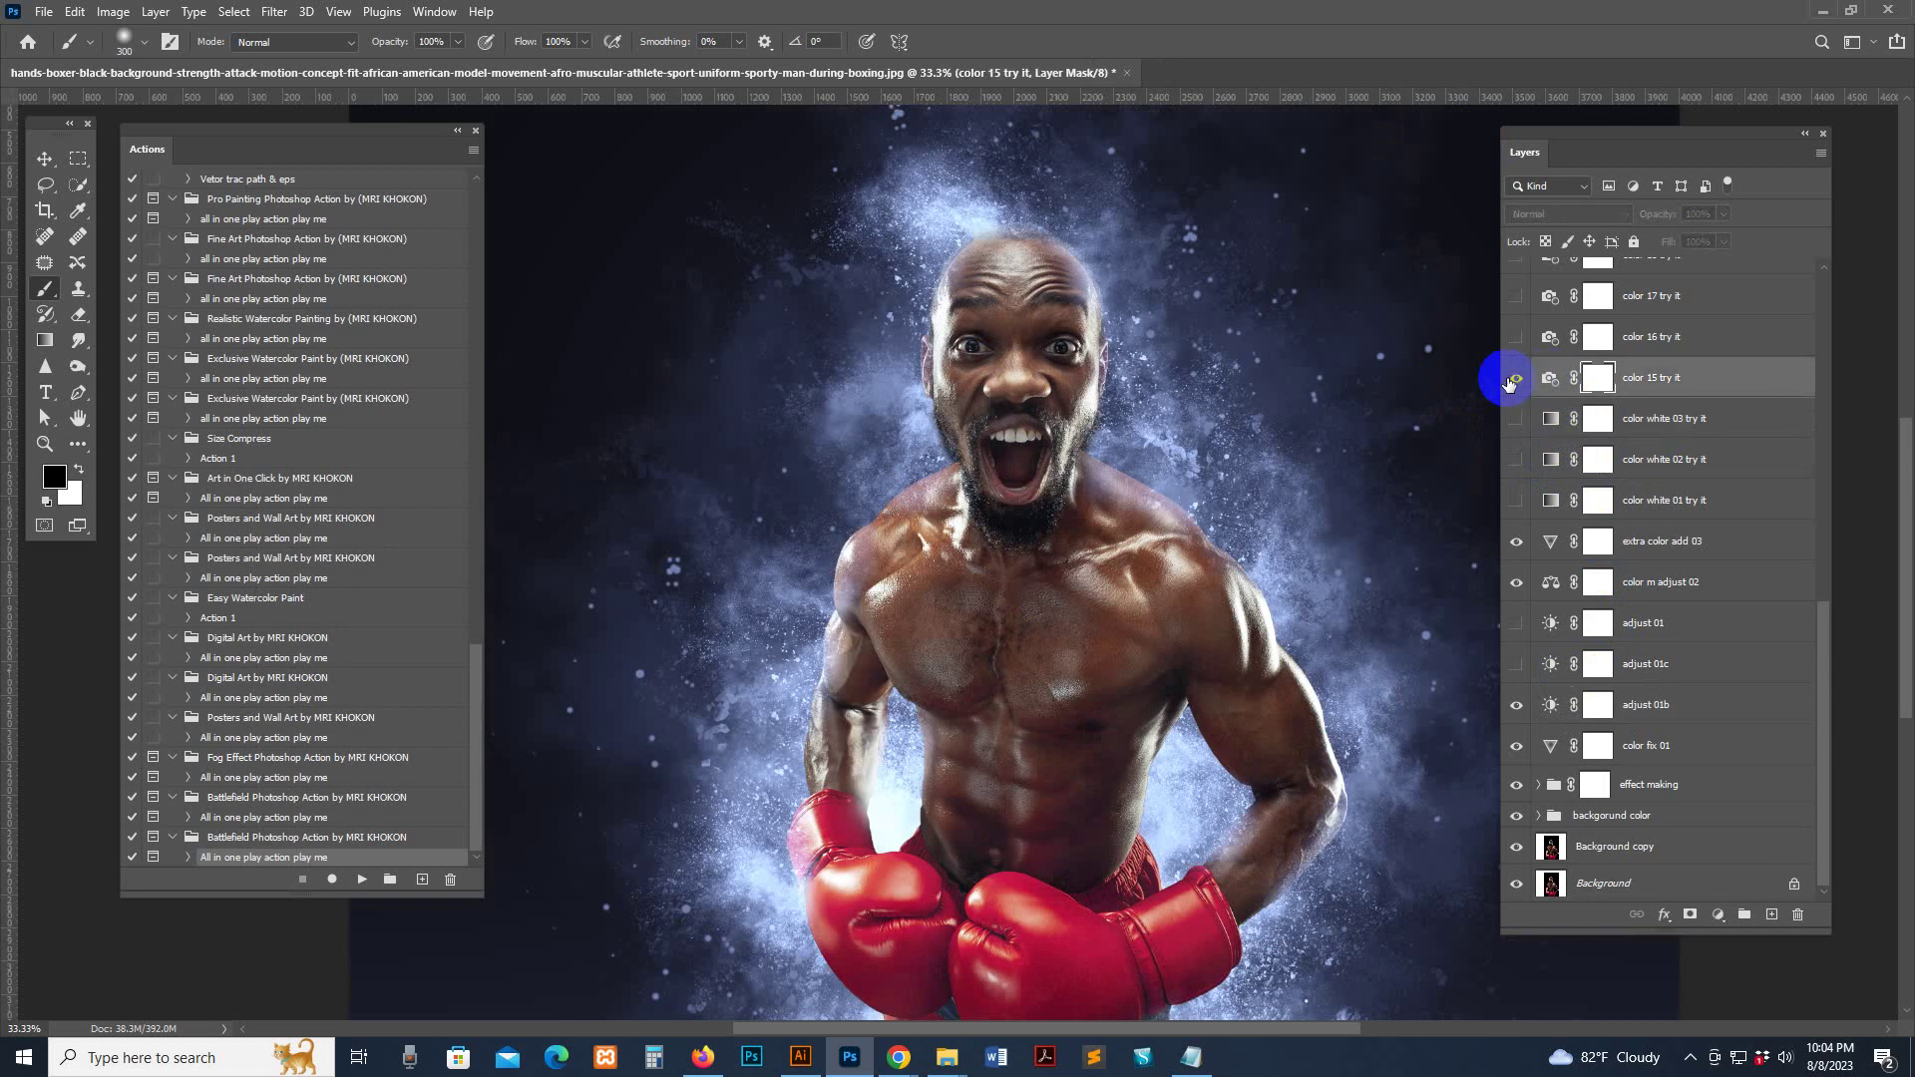
pyautogui.click(1512, 380)
pyautogui.click(1515, 384)
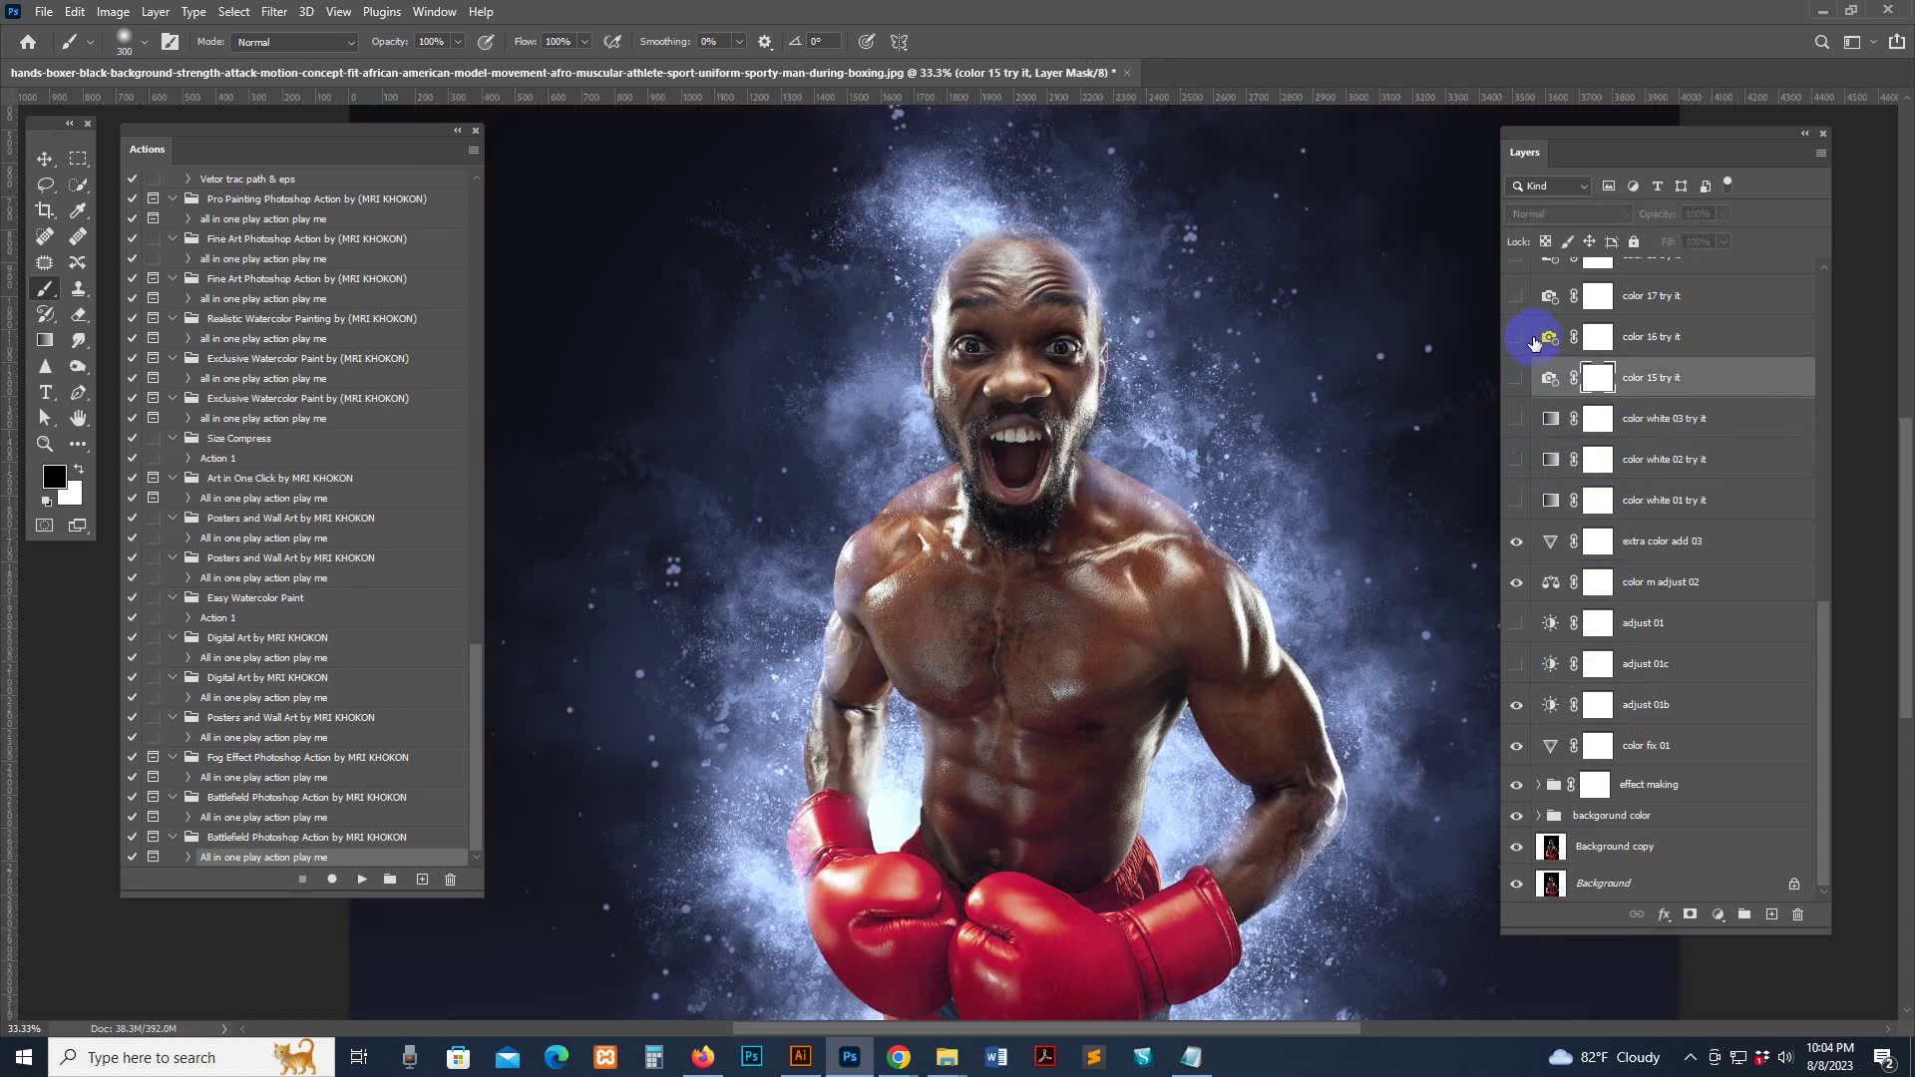
pyautogui.scroll(3, 1541, 469)
pyautogui.click(1516, 447)
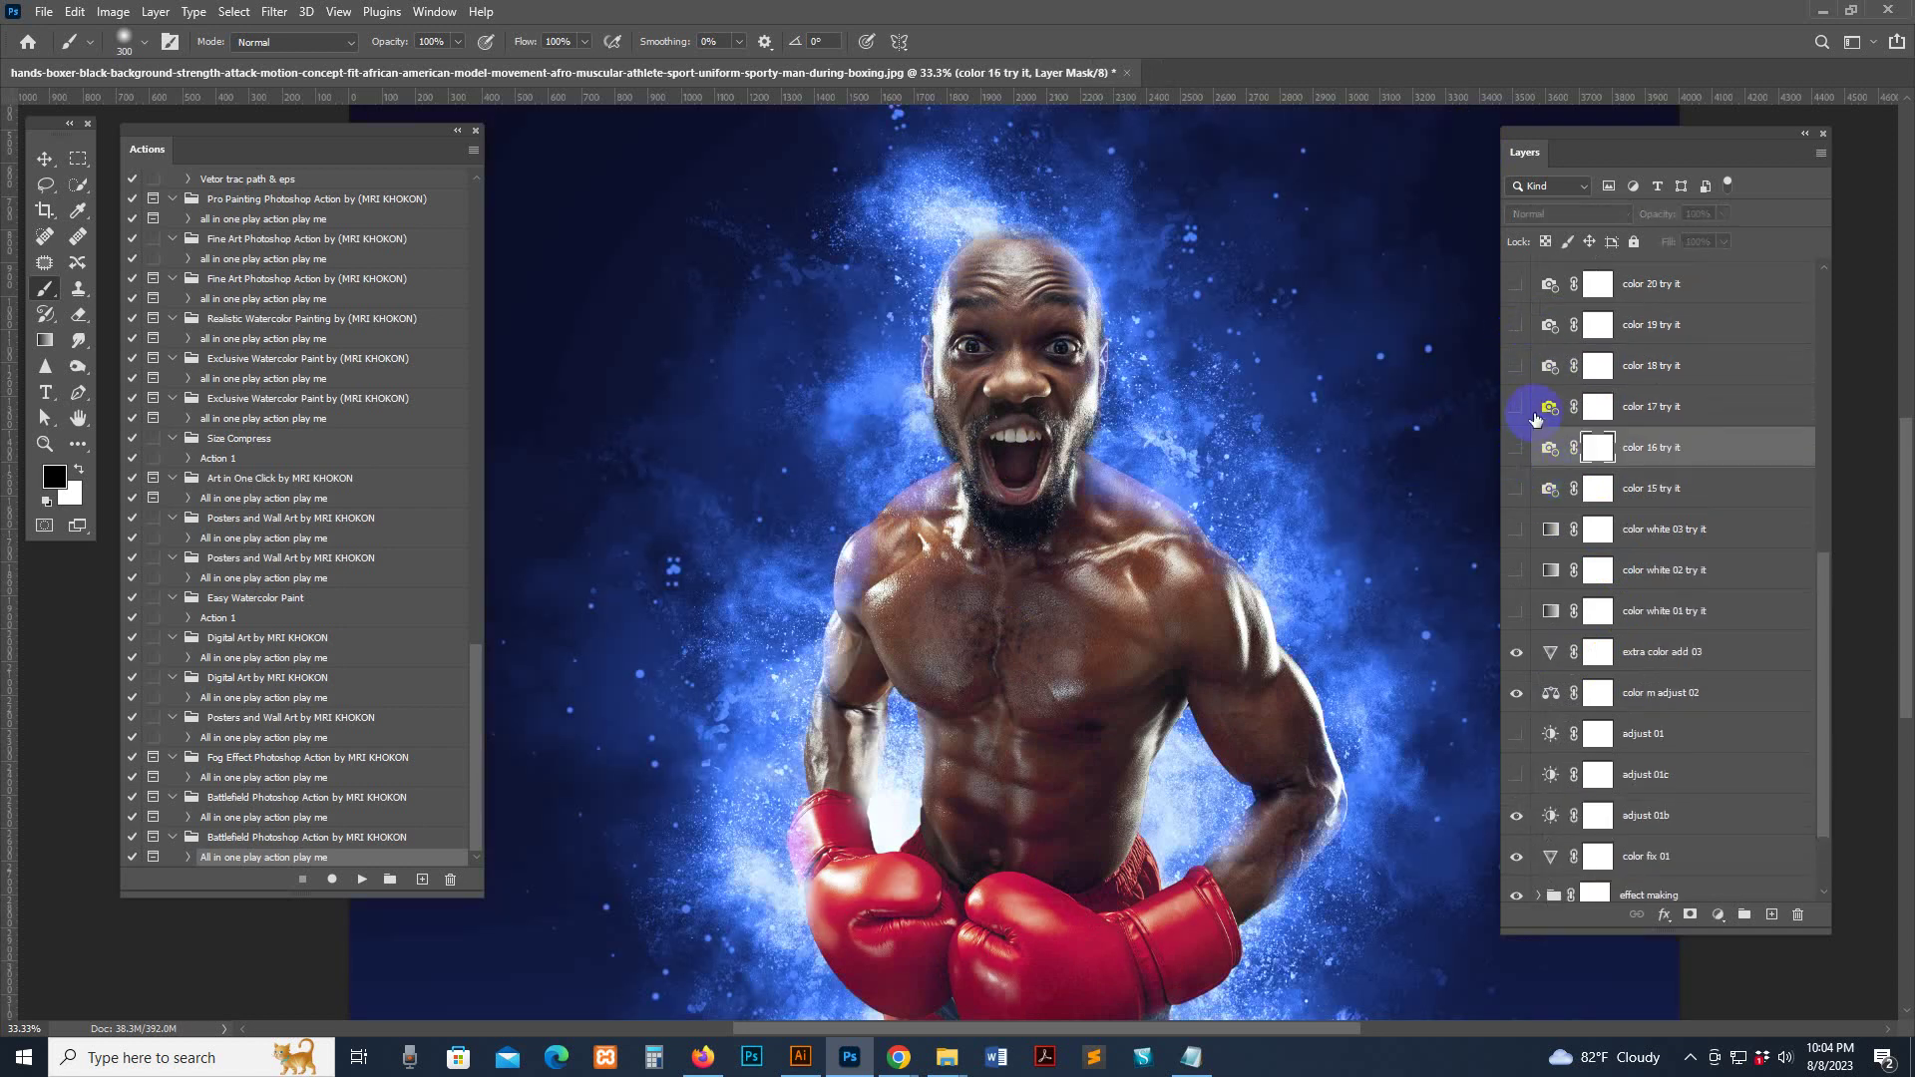
# Show "color 17 try it" and preview color white 01, 02, 03 and "color 15 try it" together with it, one at a time
pyautogui.click(1548, 407)
pyautogui.click(1515, 407)
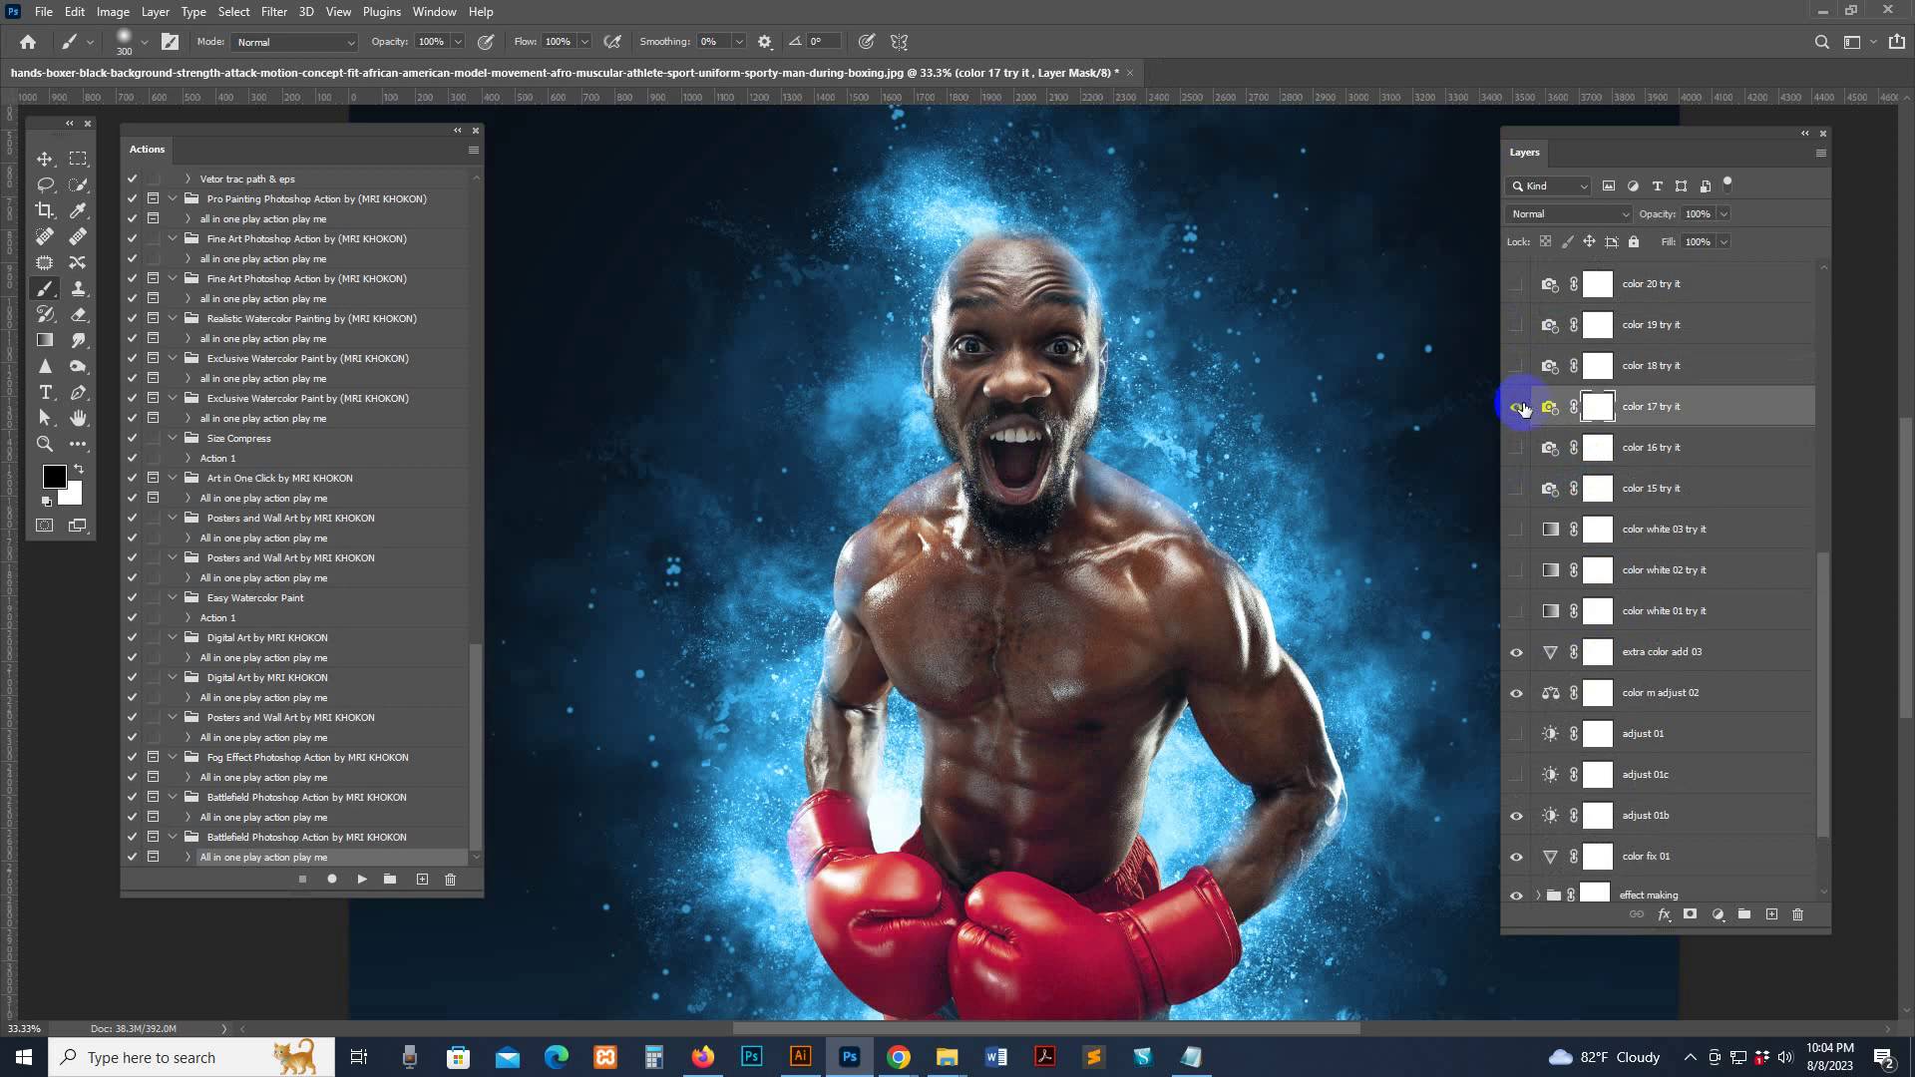
pyautogui.click(1517, 612)
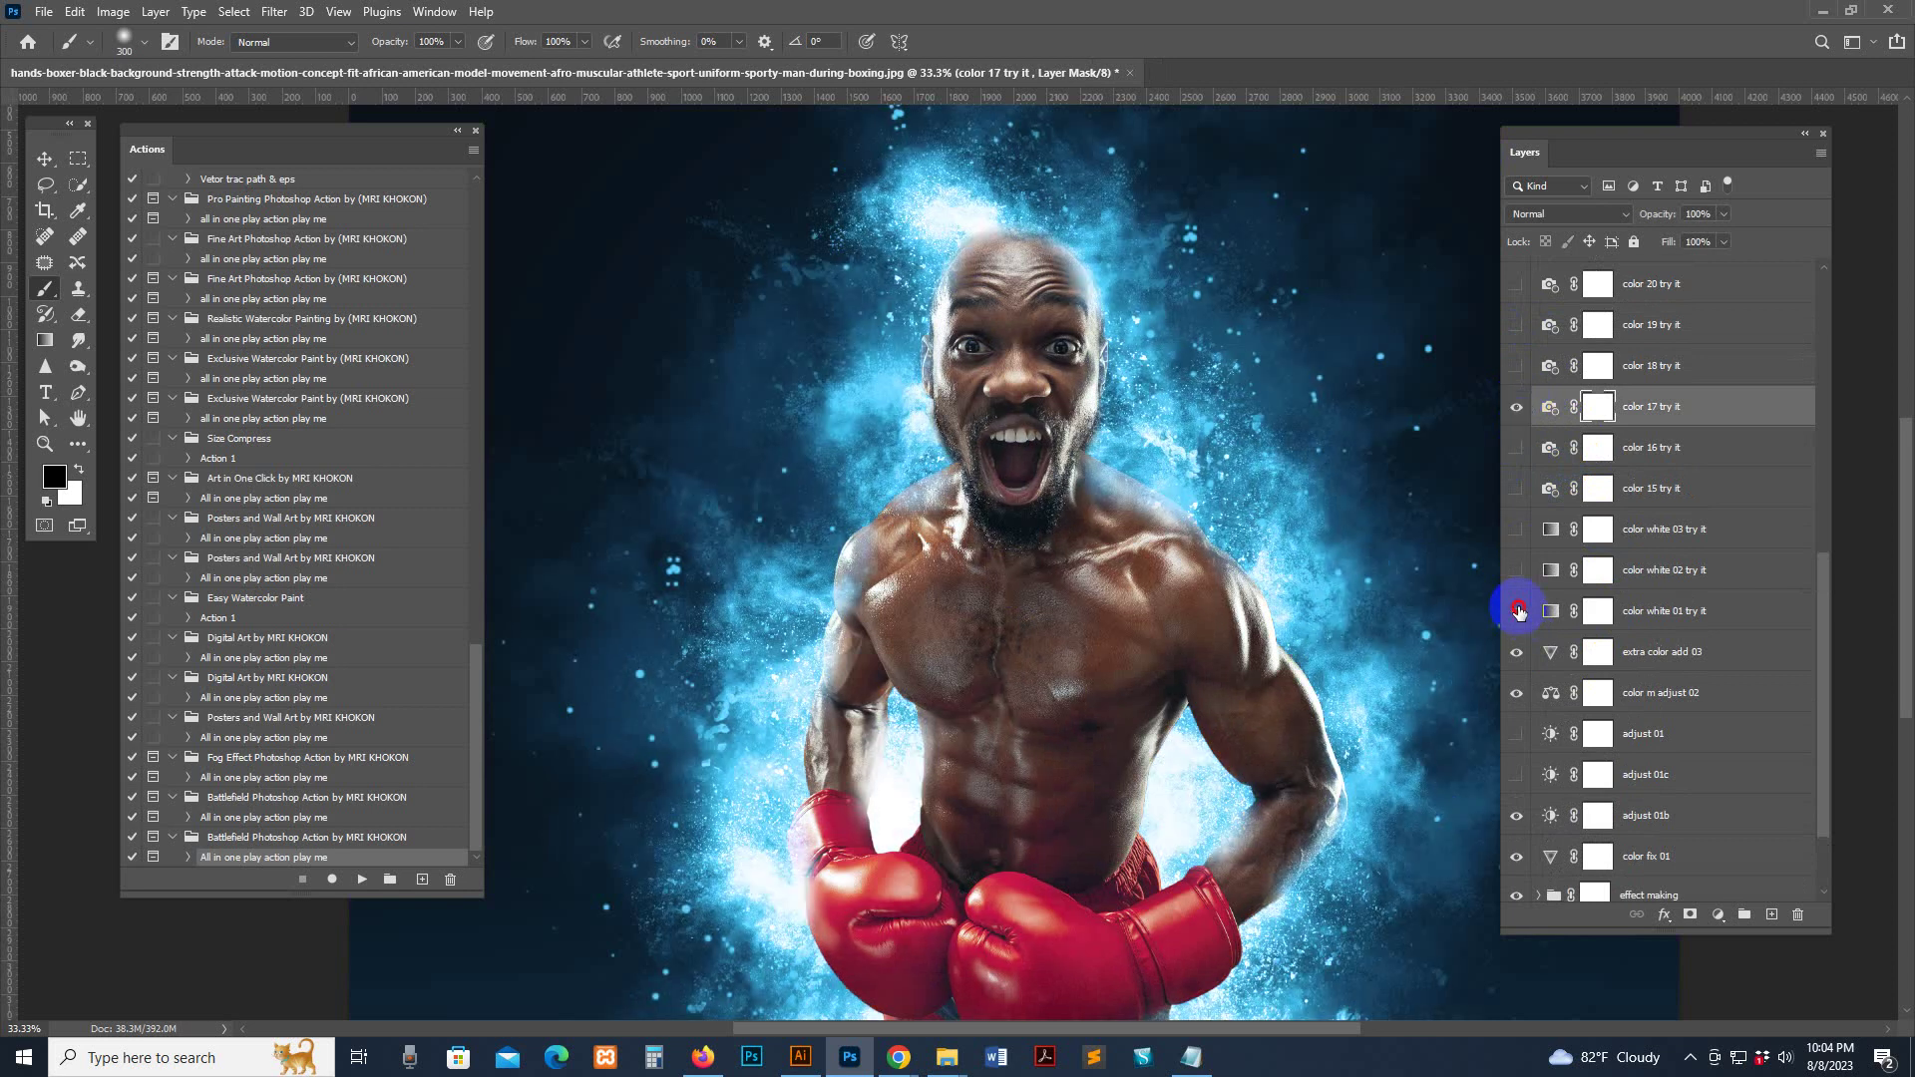
pyautogui.click(1517, 612)
pyautogui.click(1516, 570)
pyautogui.click(1517, 571)
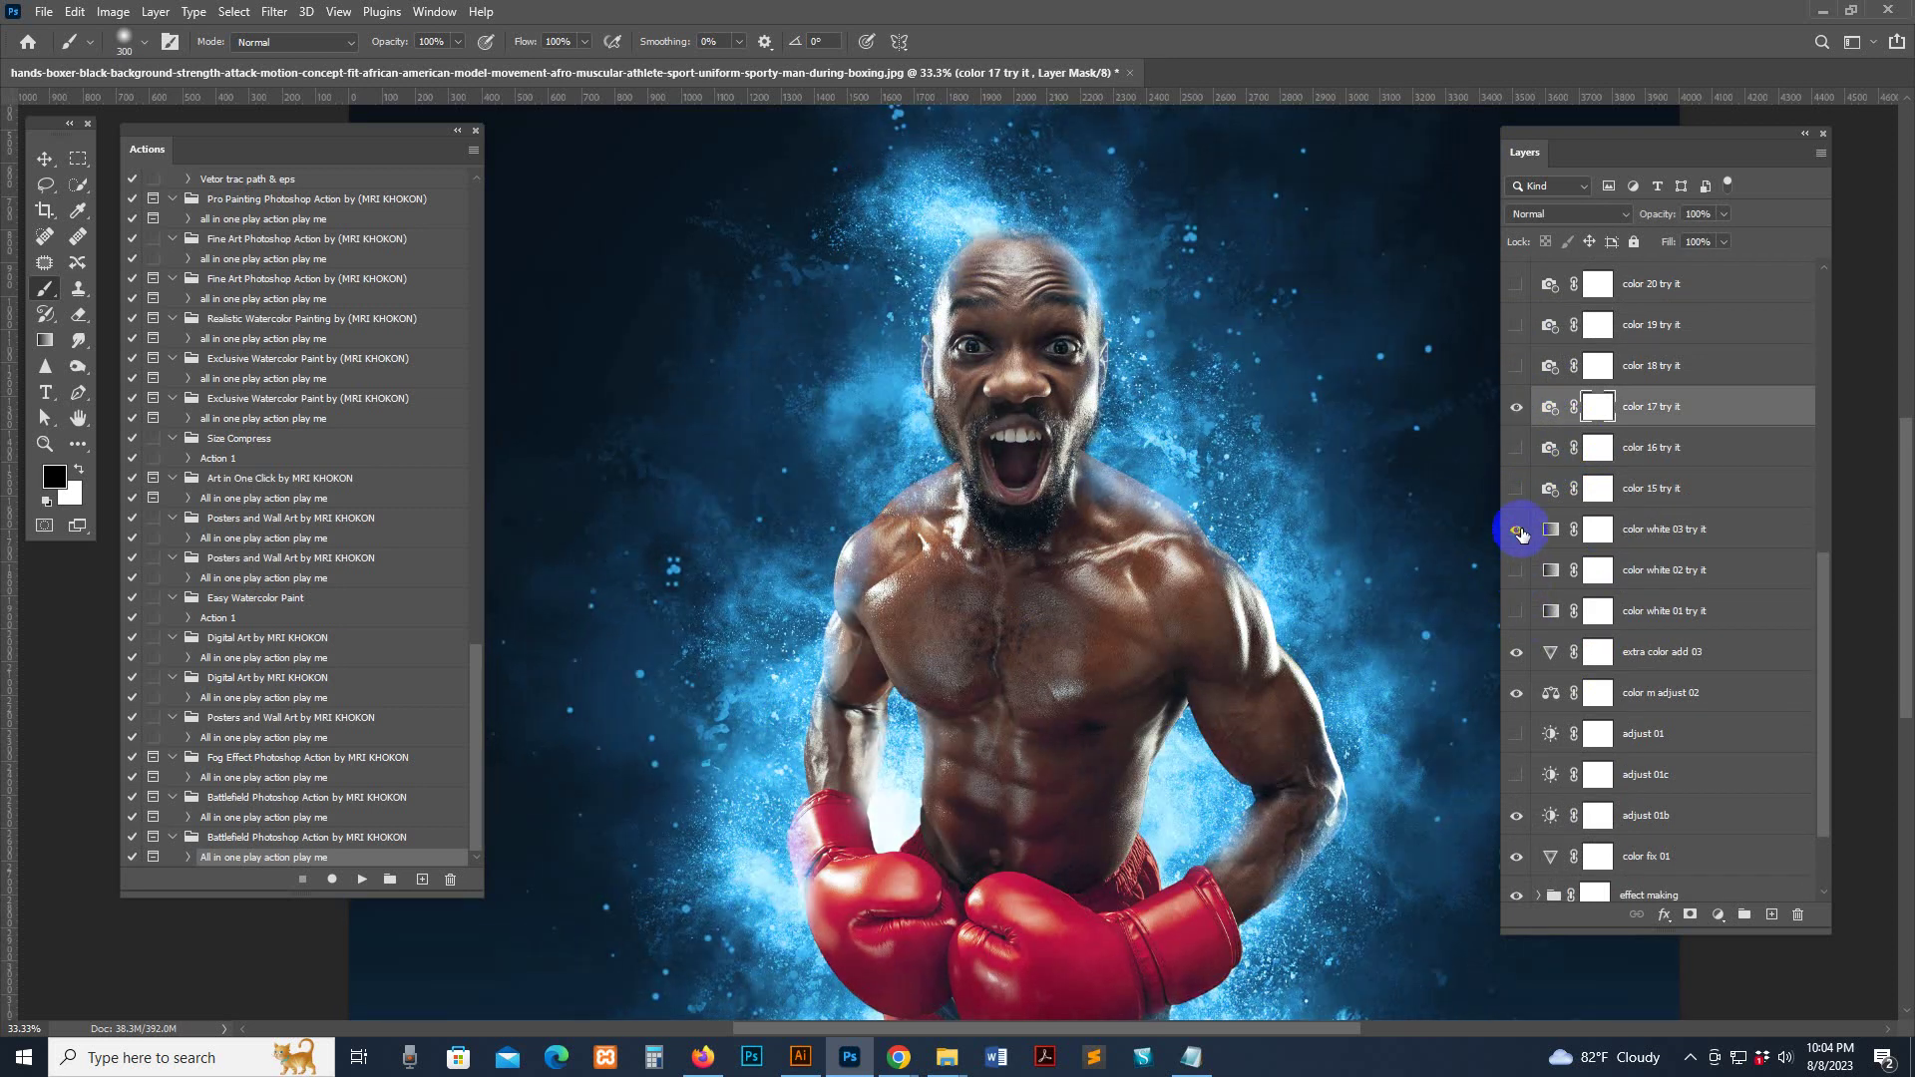
pyautogui.click(1517, 529)
pyautogui.click(1517, 529)
pyautogui.click(1517, 489)
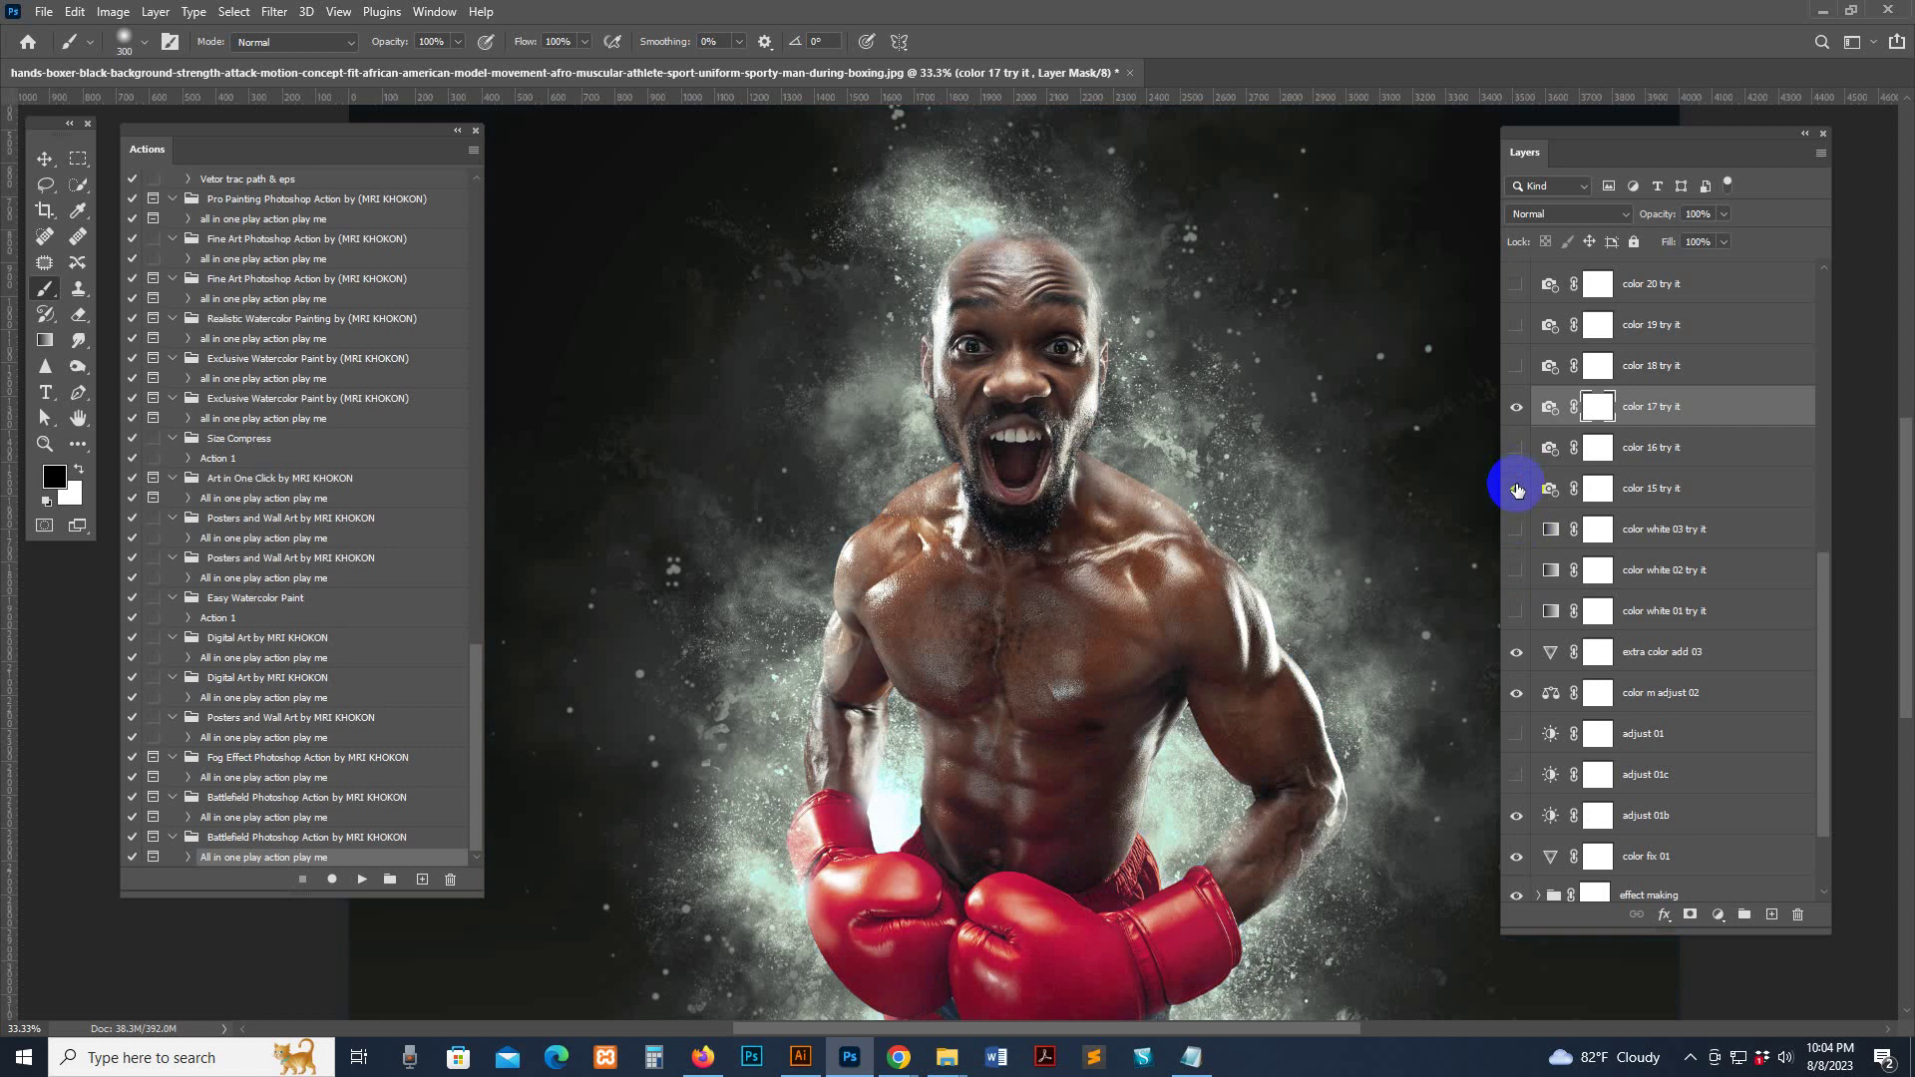
pyautogui.click(1517, 489)
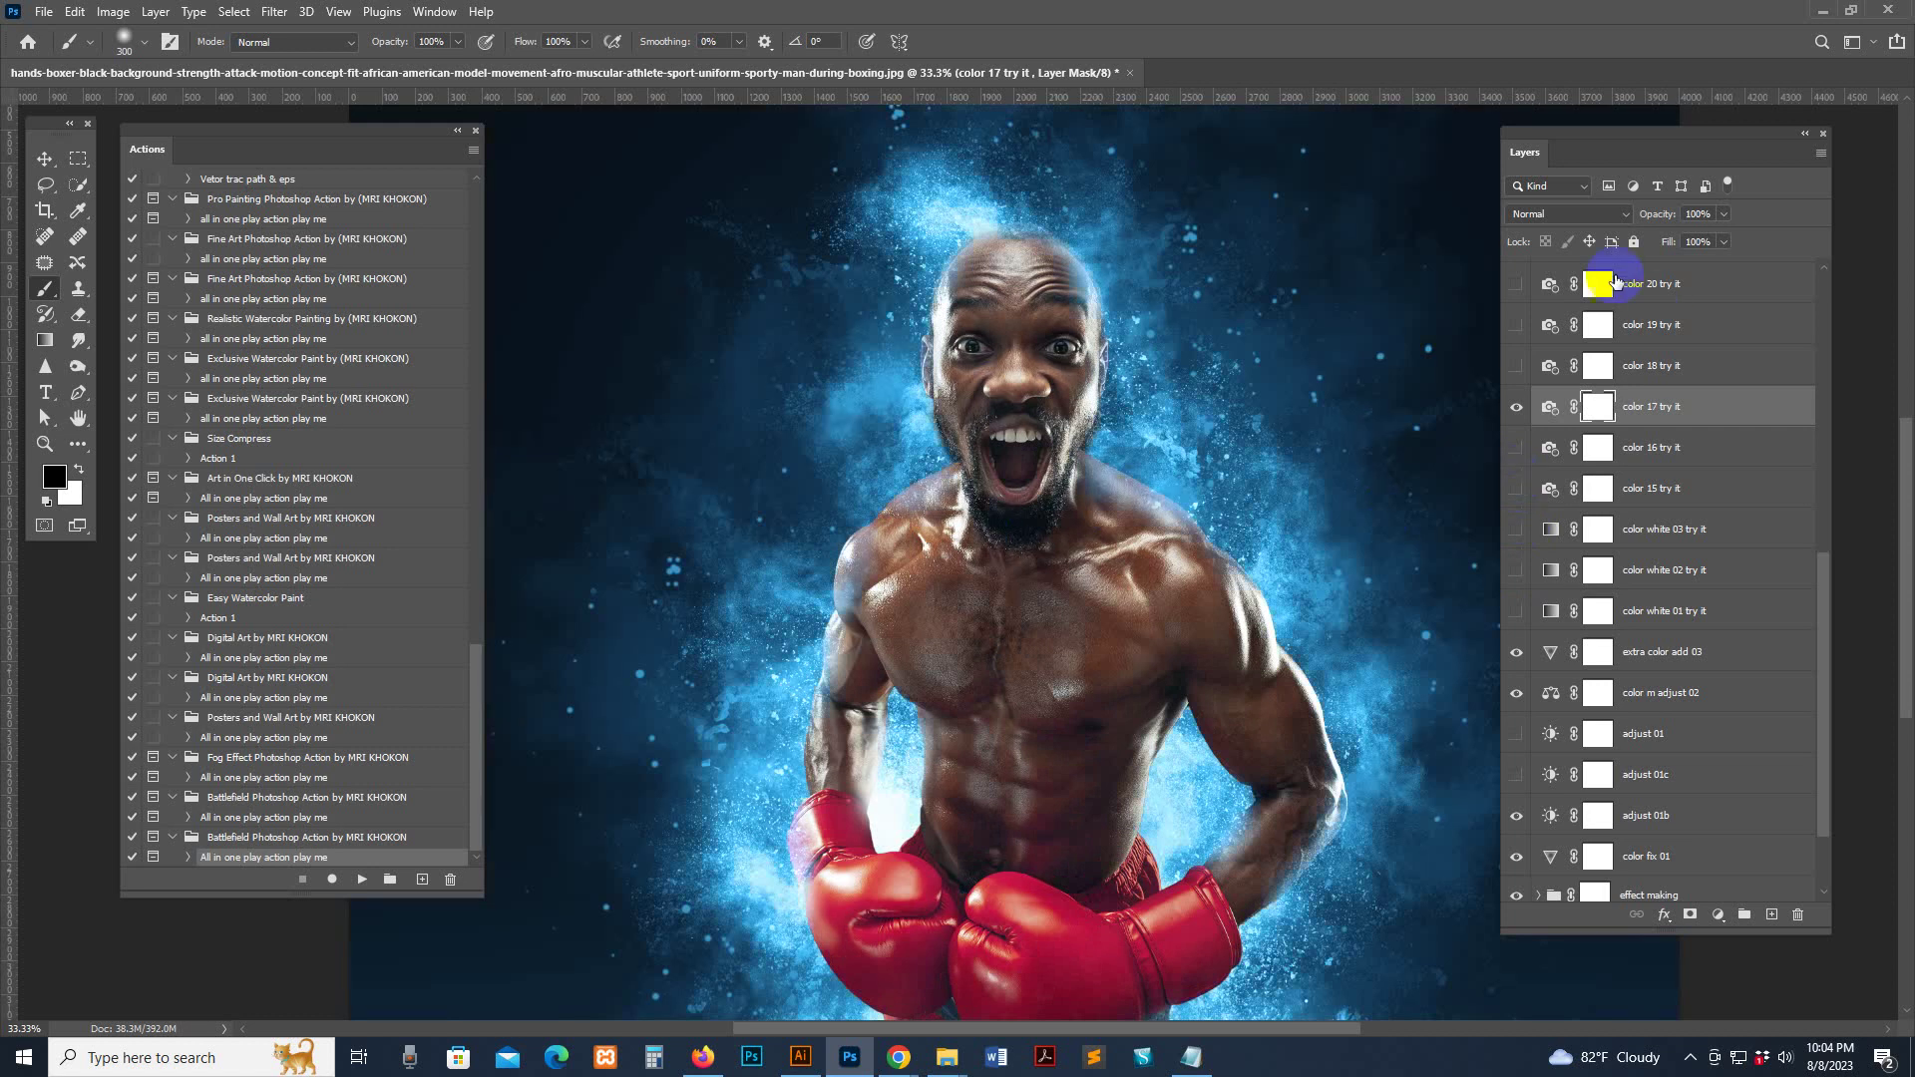
# Hide "color 17 try it" and preview the "color 18 try it" adjustment, leaving it hidden
pyautogui.click(1516, 406)
pyautogui.click(1548, 366)
pyautogui.click(1516, 366)
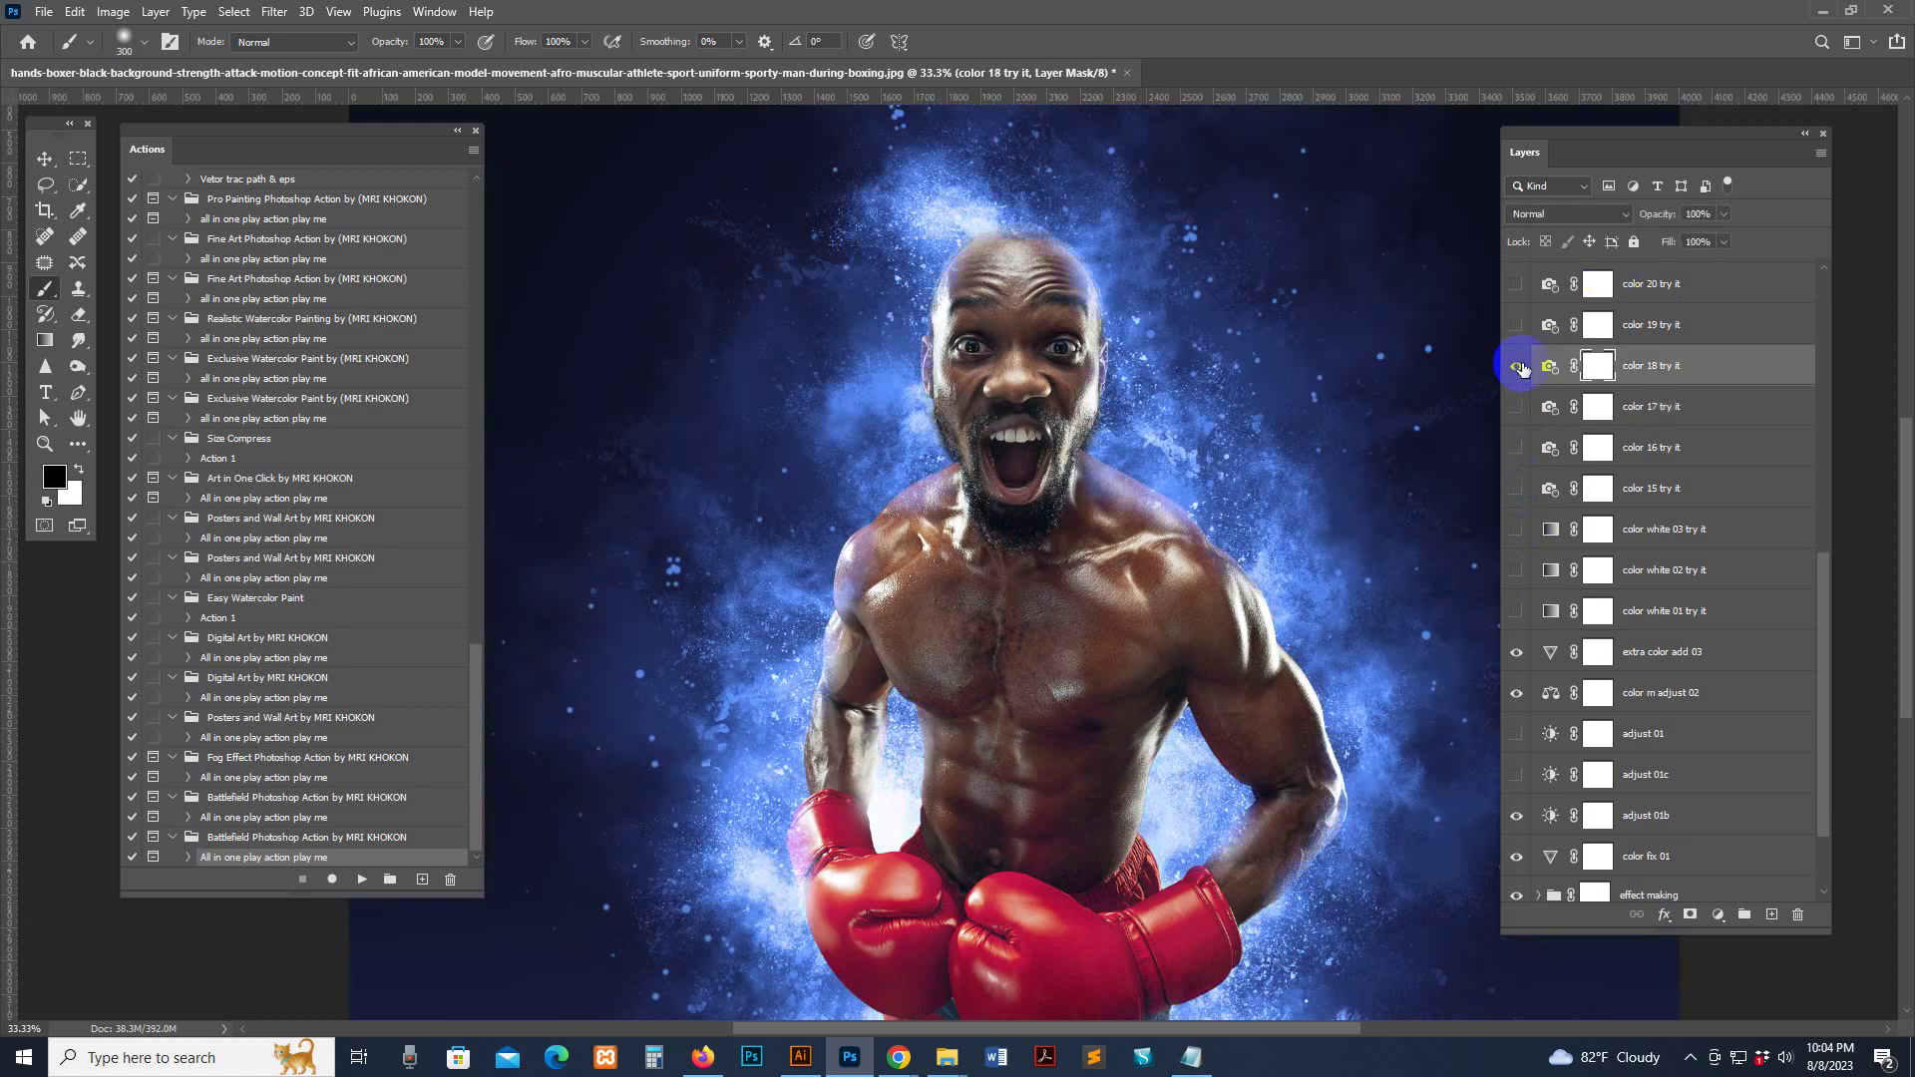
pyautogui.scroll(2, 1521, 369)
pyautogui.click(1515, 514)
# Show "color 19 try it" and preview "color 21 try it" and "color 20 try it" together with it, one at a time
pyautogui.click(1548, 472)
pyautogui.click(1516, 473)
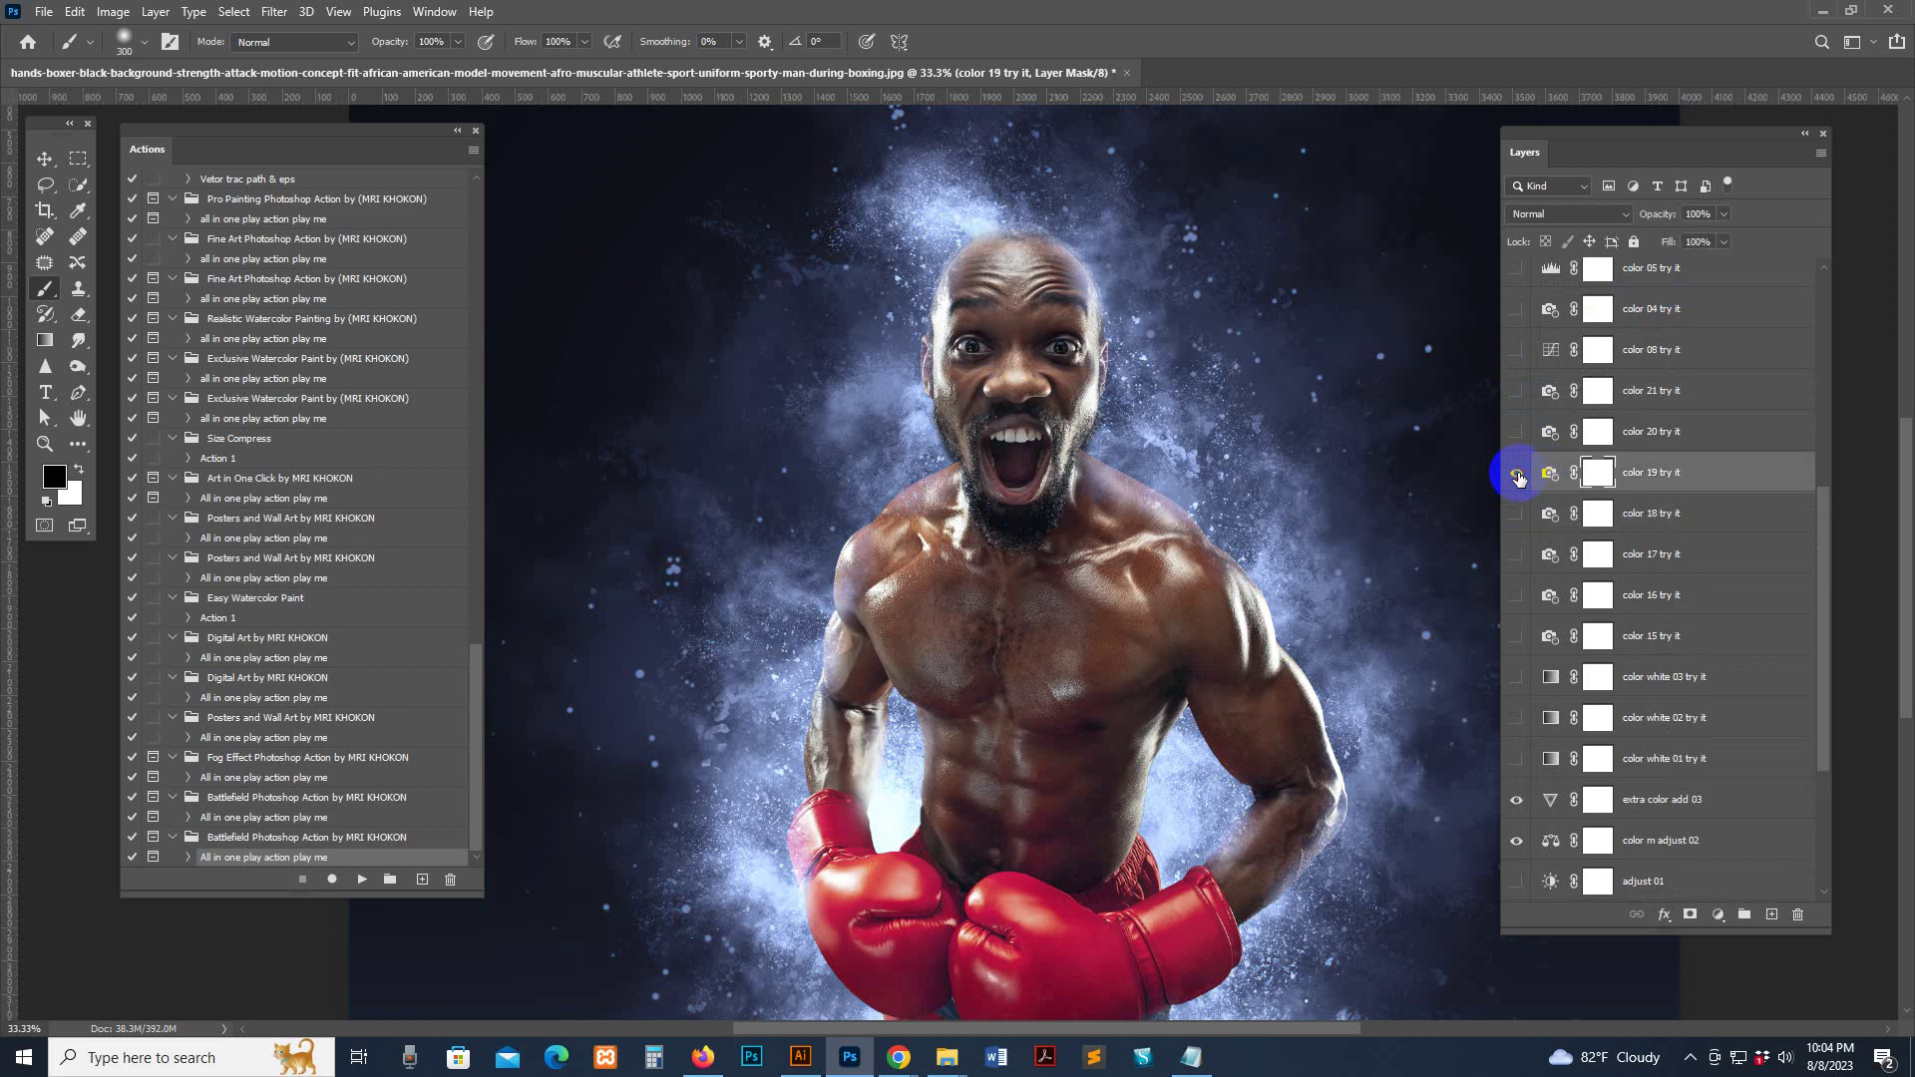
pyautogui.click(1514, 349)
pyautogui.click(1516, 390)
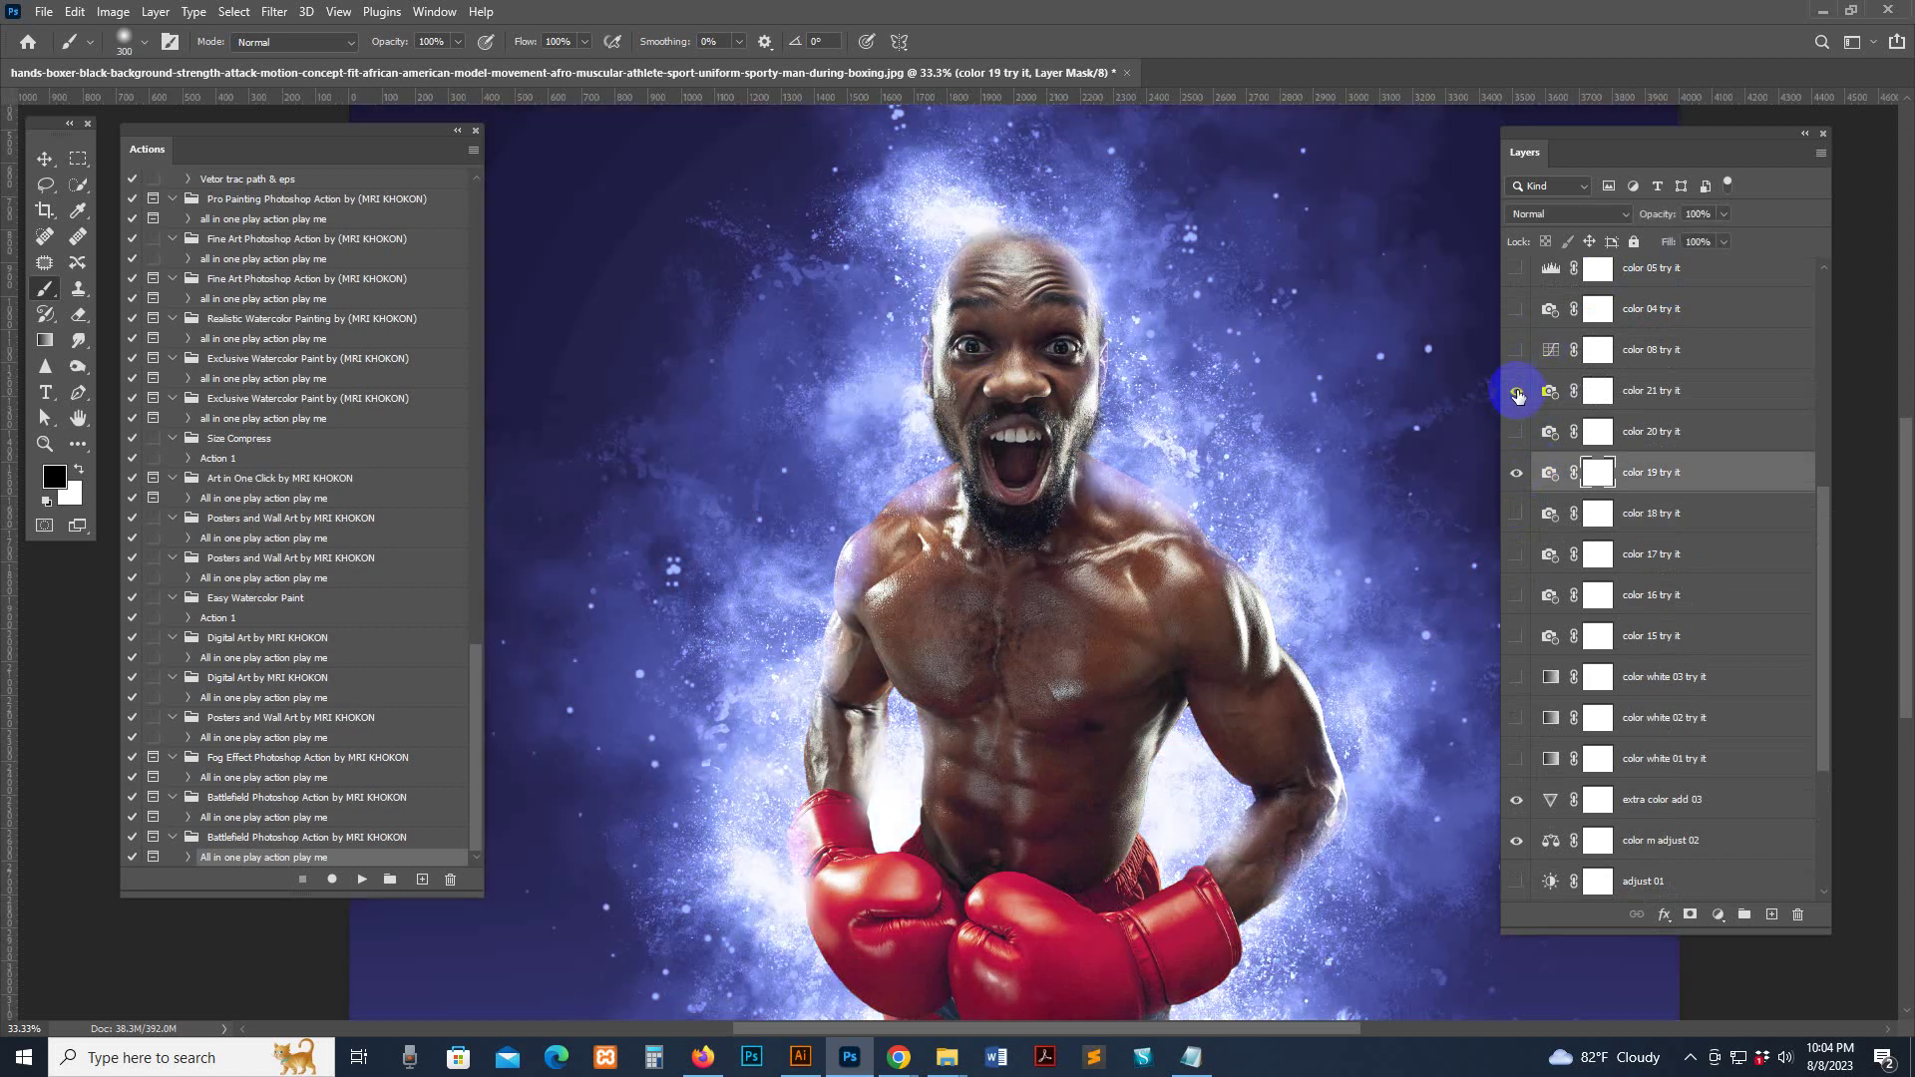
pyautogui.click(1515, 390)
pyautogui.click(1513, 430)
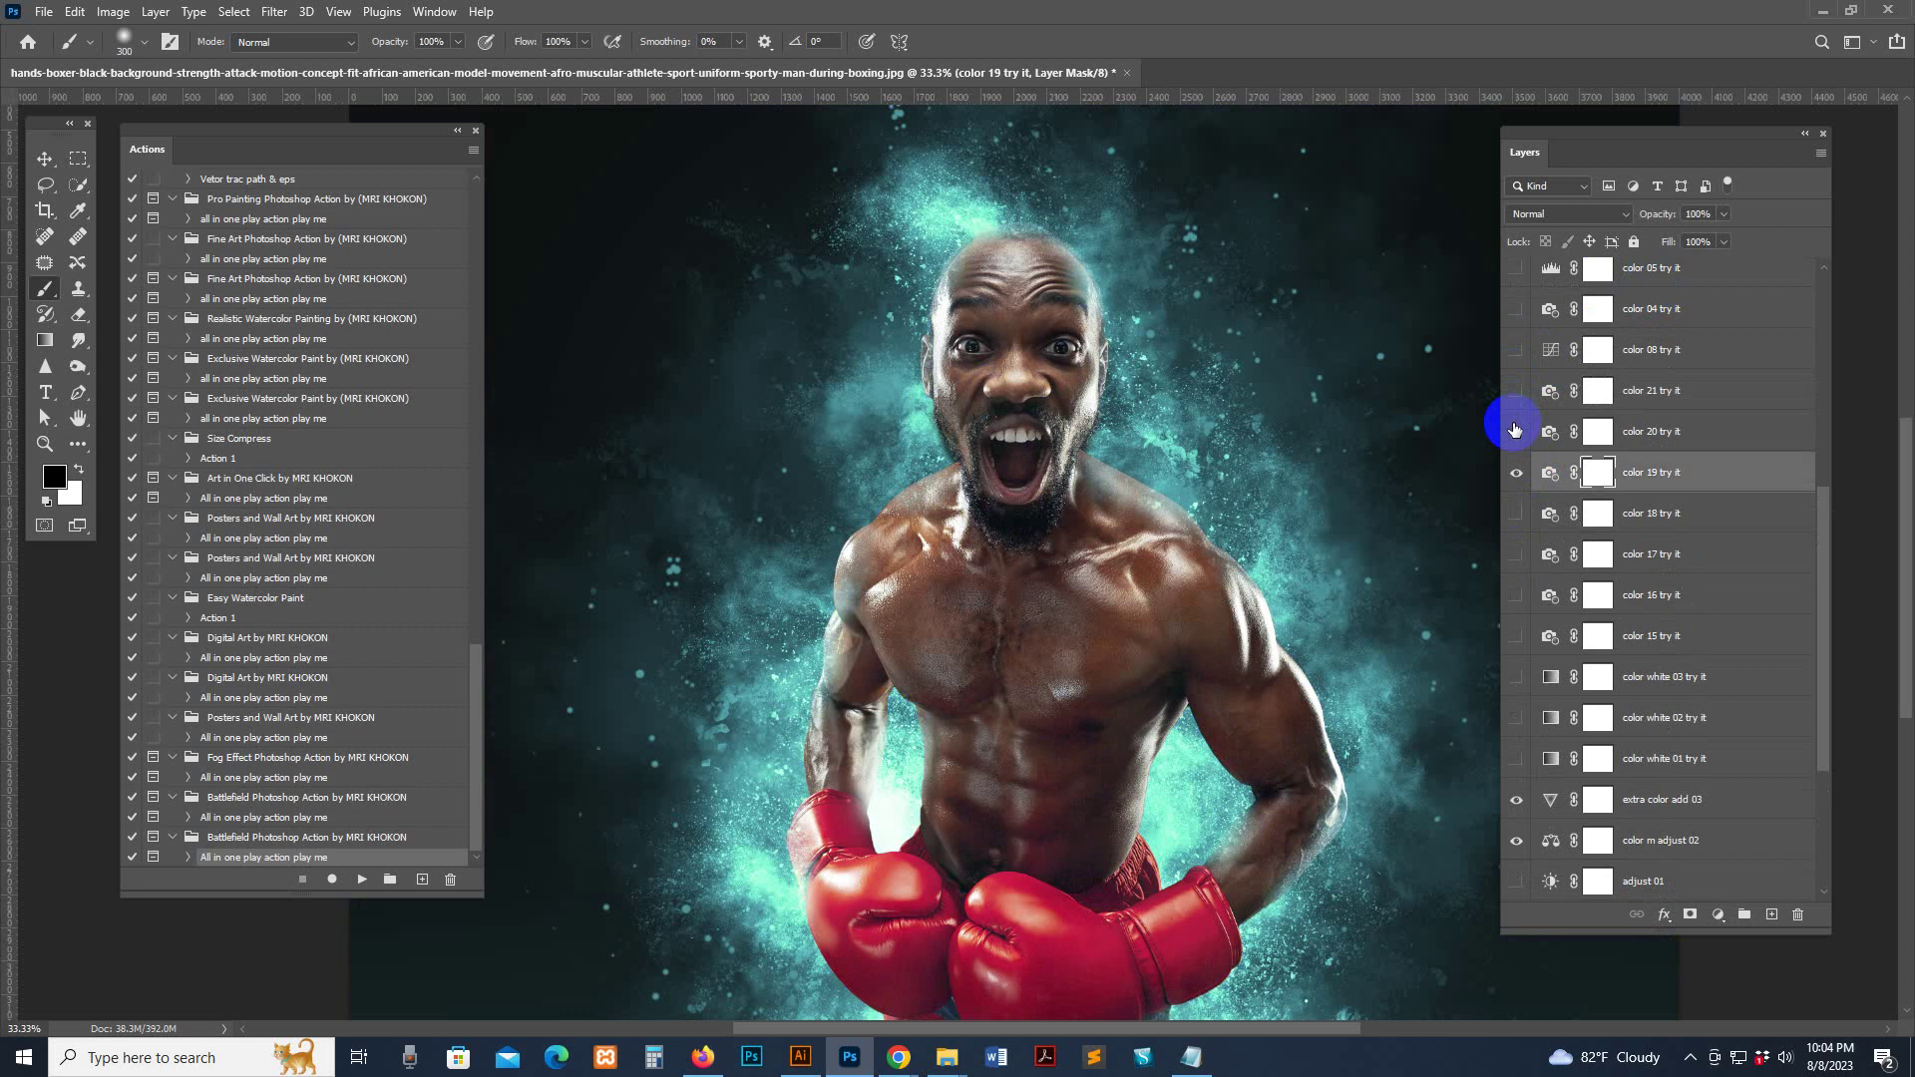
# Hide "color 19 try it" and preview "color 21 try it" and "color 06 try it" one at a time, leaving both hidden
pyautogui.click(1516, 464)
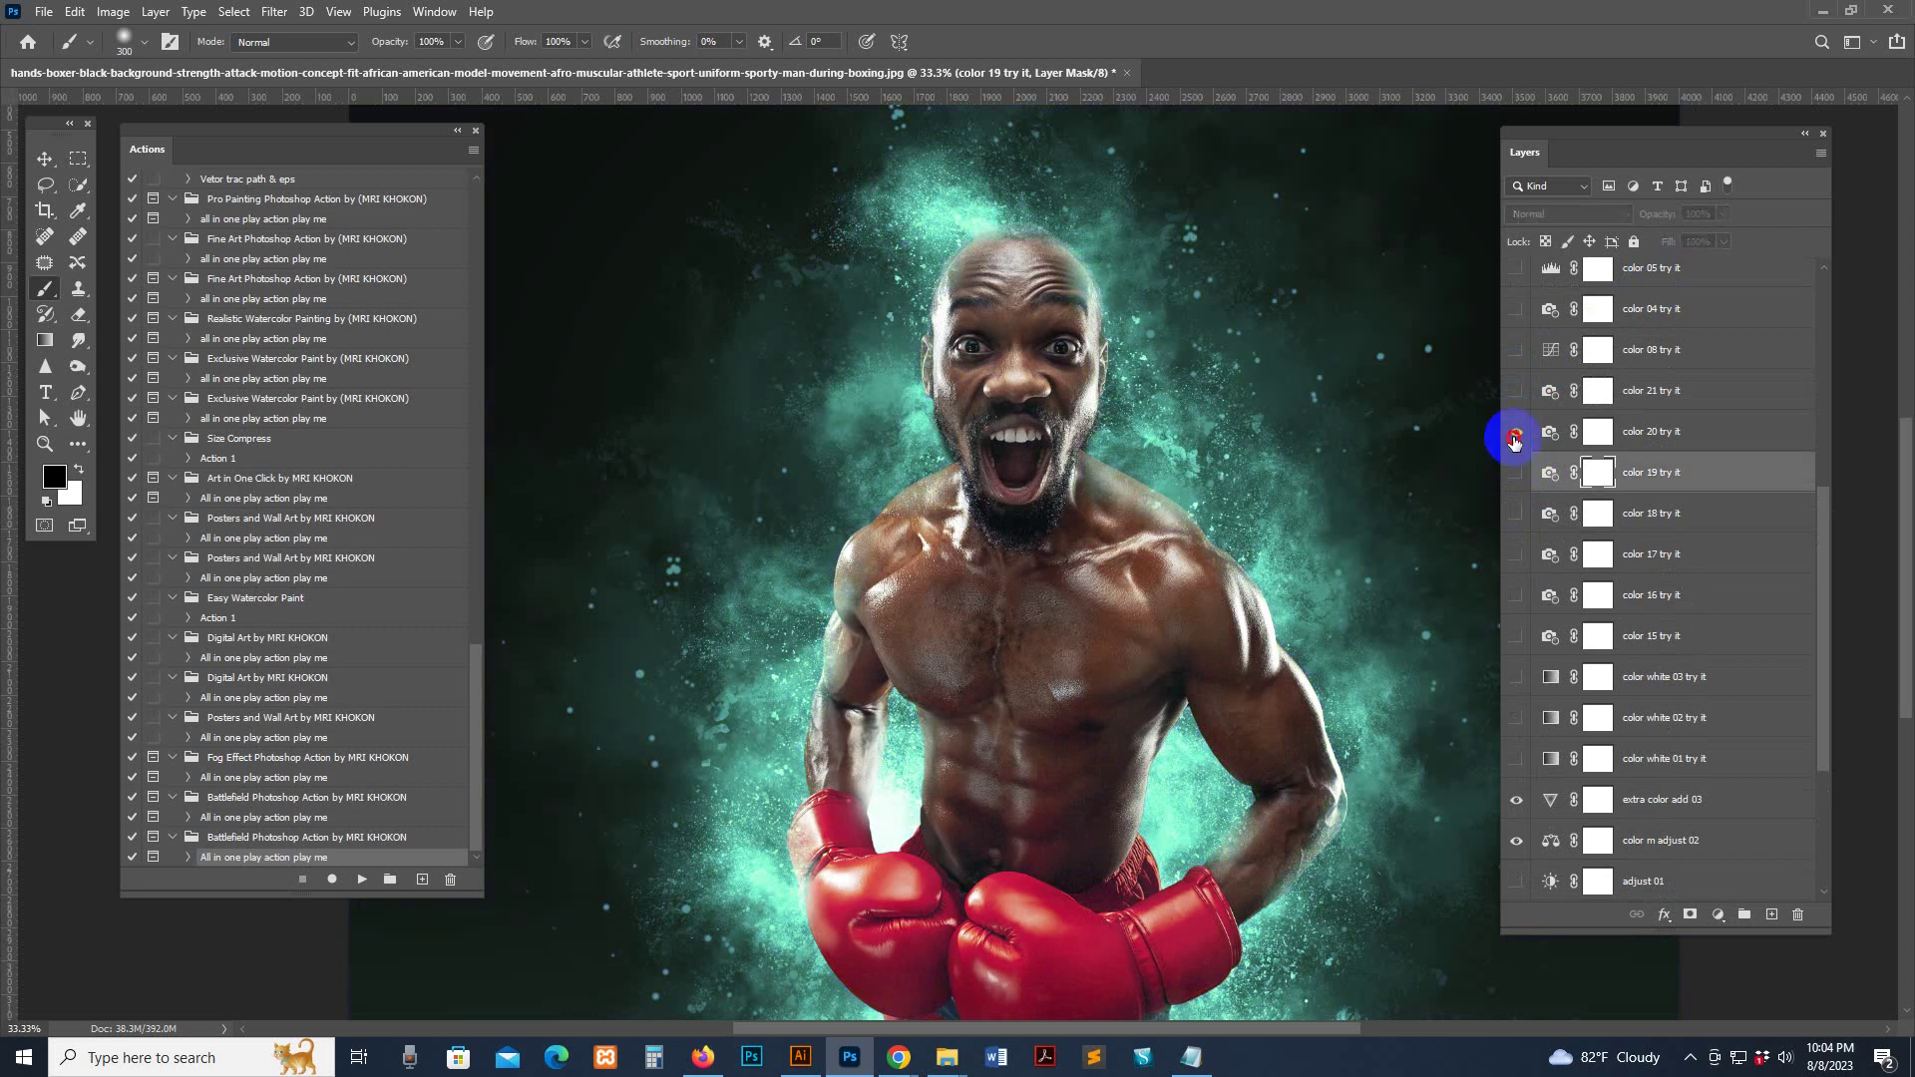
pyautogui.click(1516, 390)
pyautogui.scroll(3, 1516, 392)
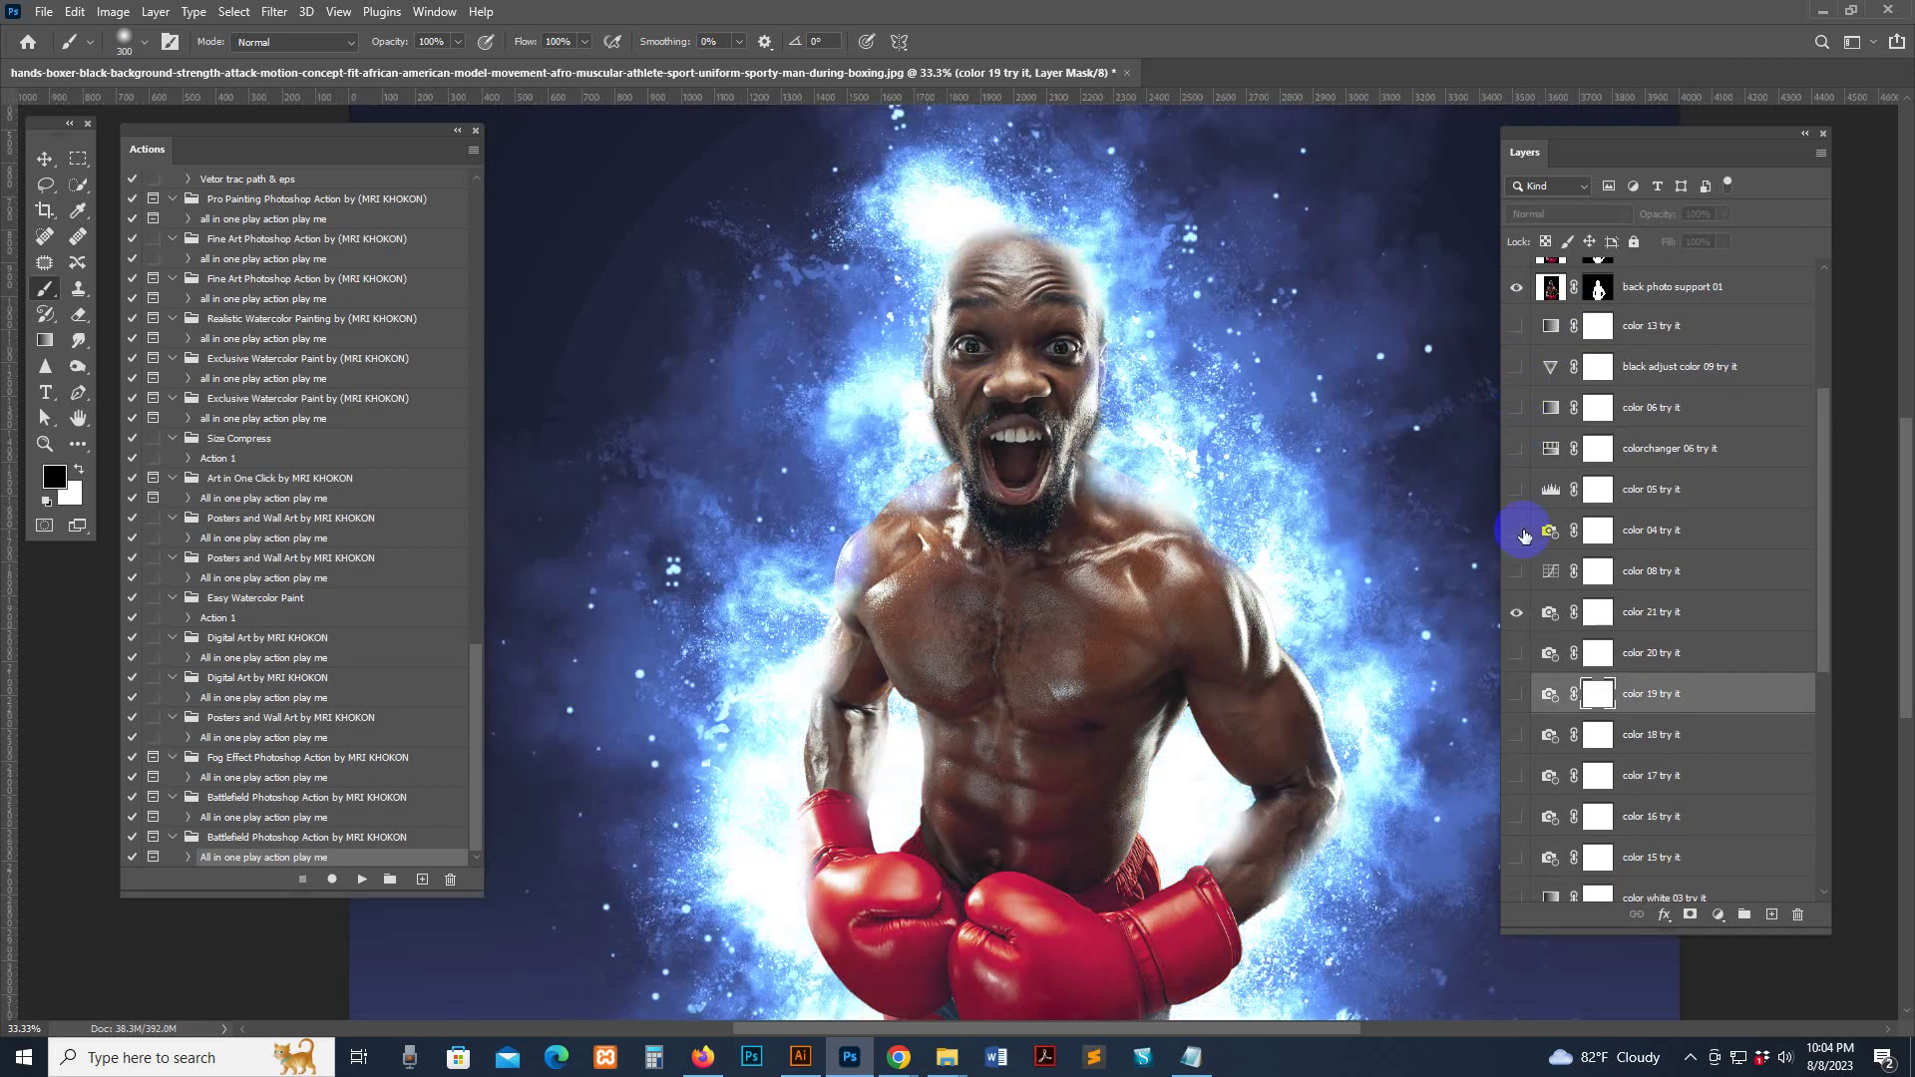
pyautogui.click(1516, 612)
pyautogui.click(1516, 408)
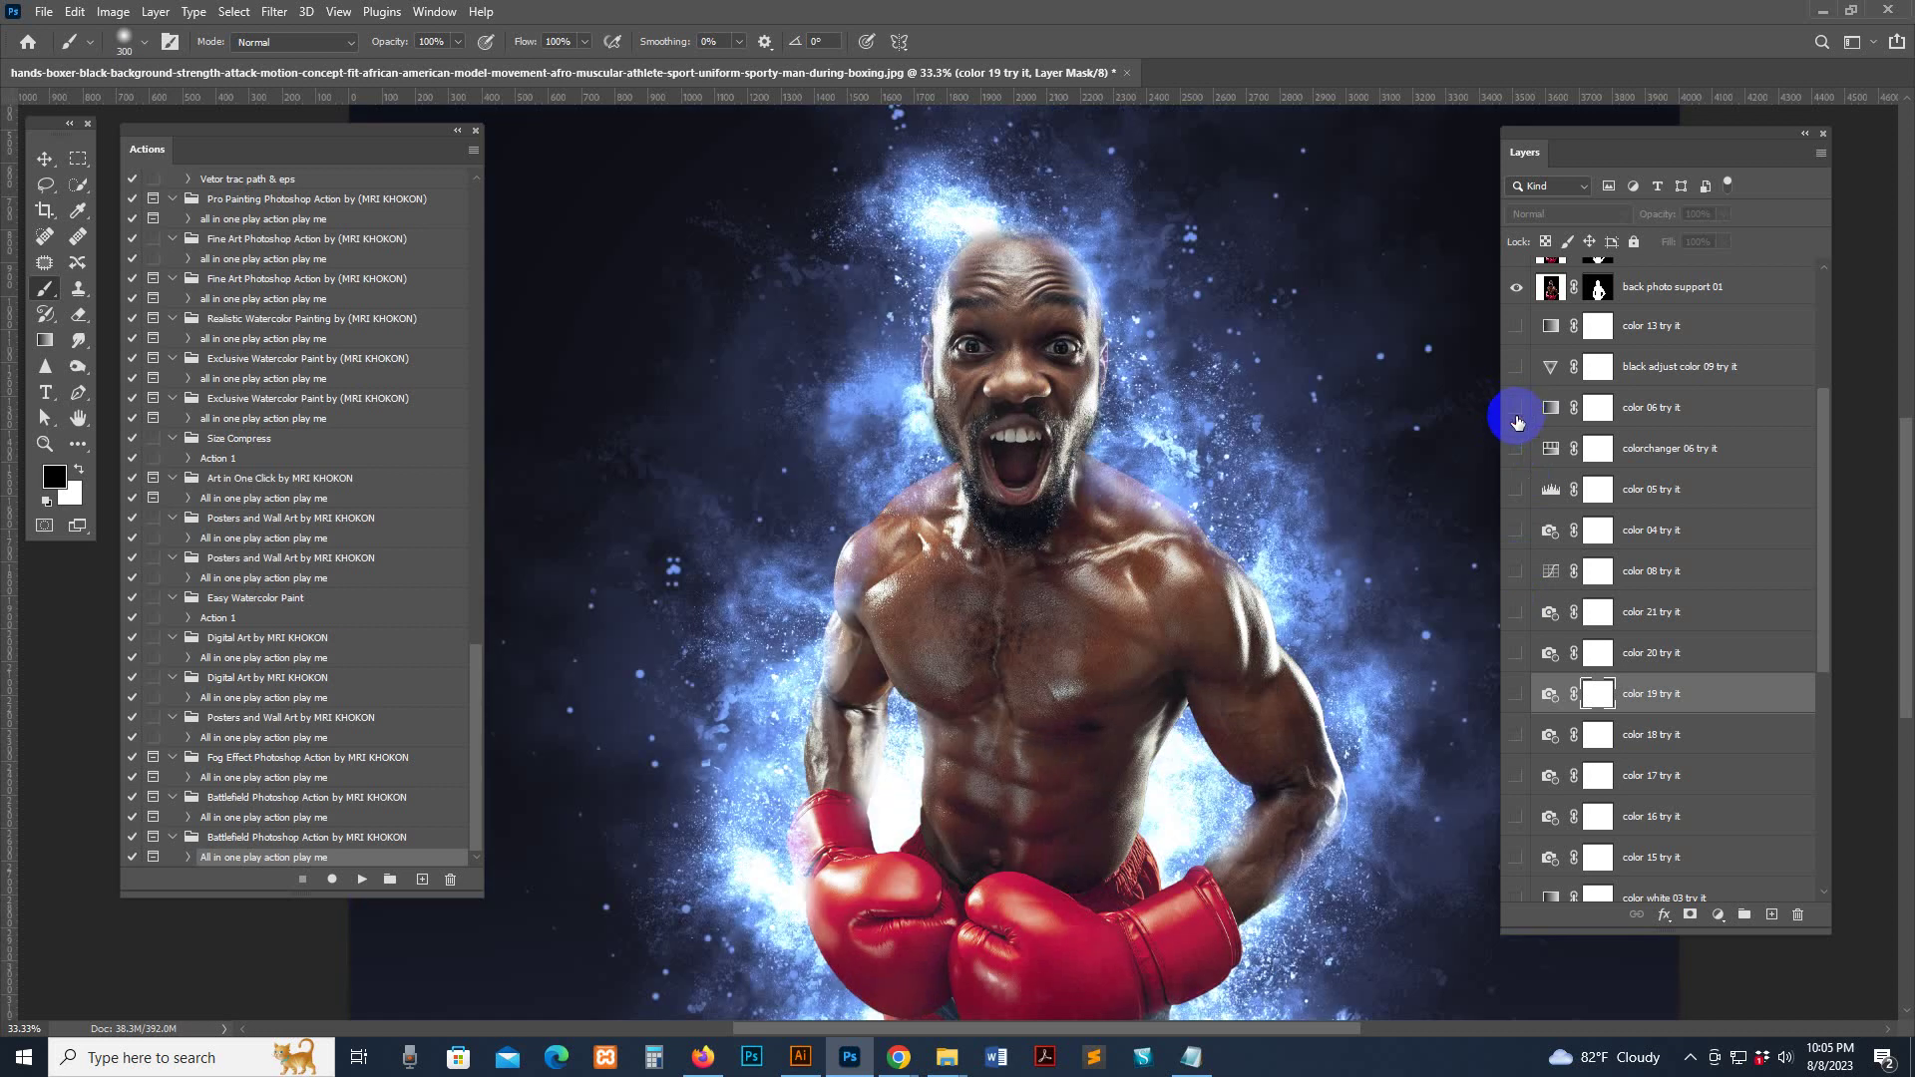
# Show the "colorchanger 06 try it" adjustment, try shifting its hue, and hide the adjustment again
pyautogui.click(1516, 448)
pyautogui.click(1550, 457)
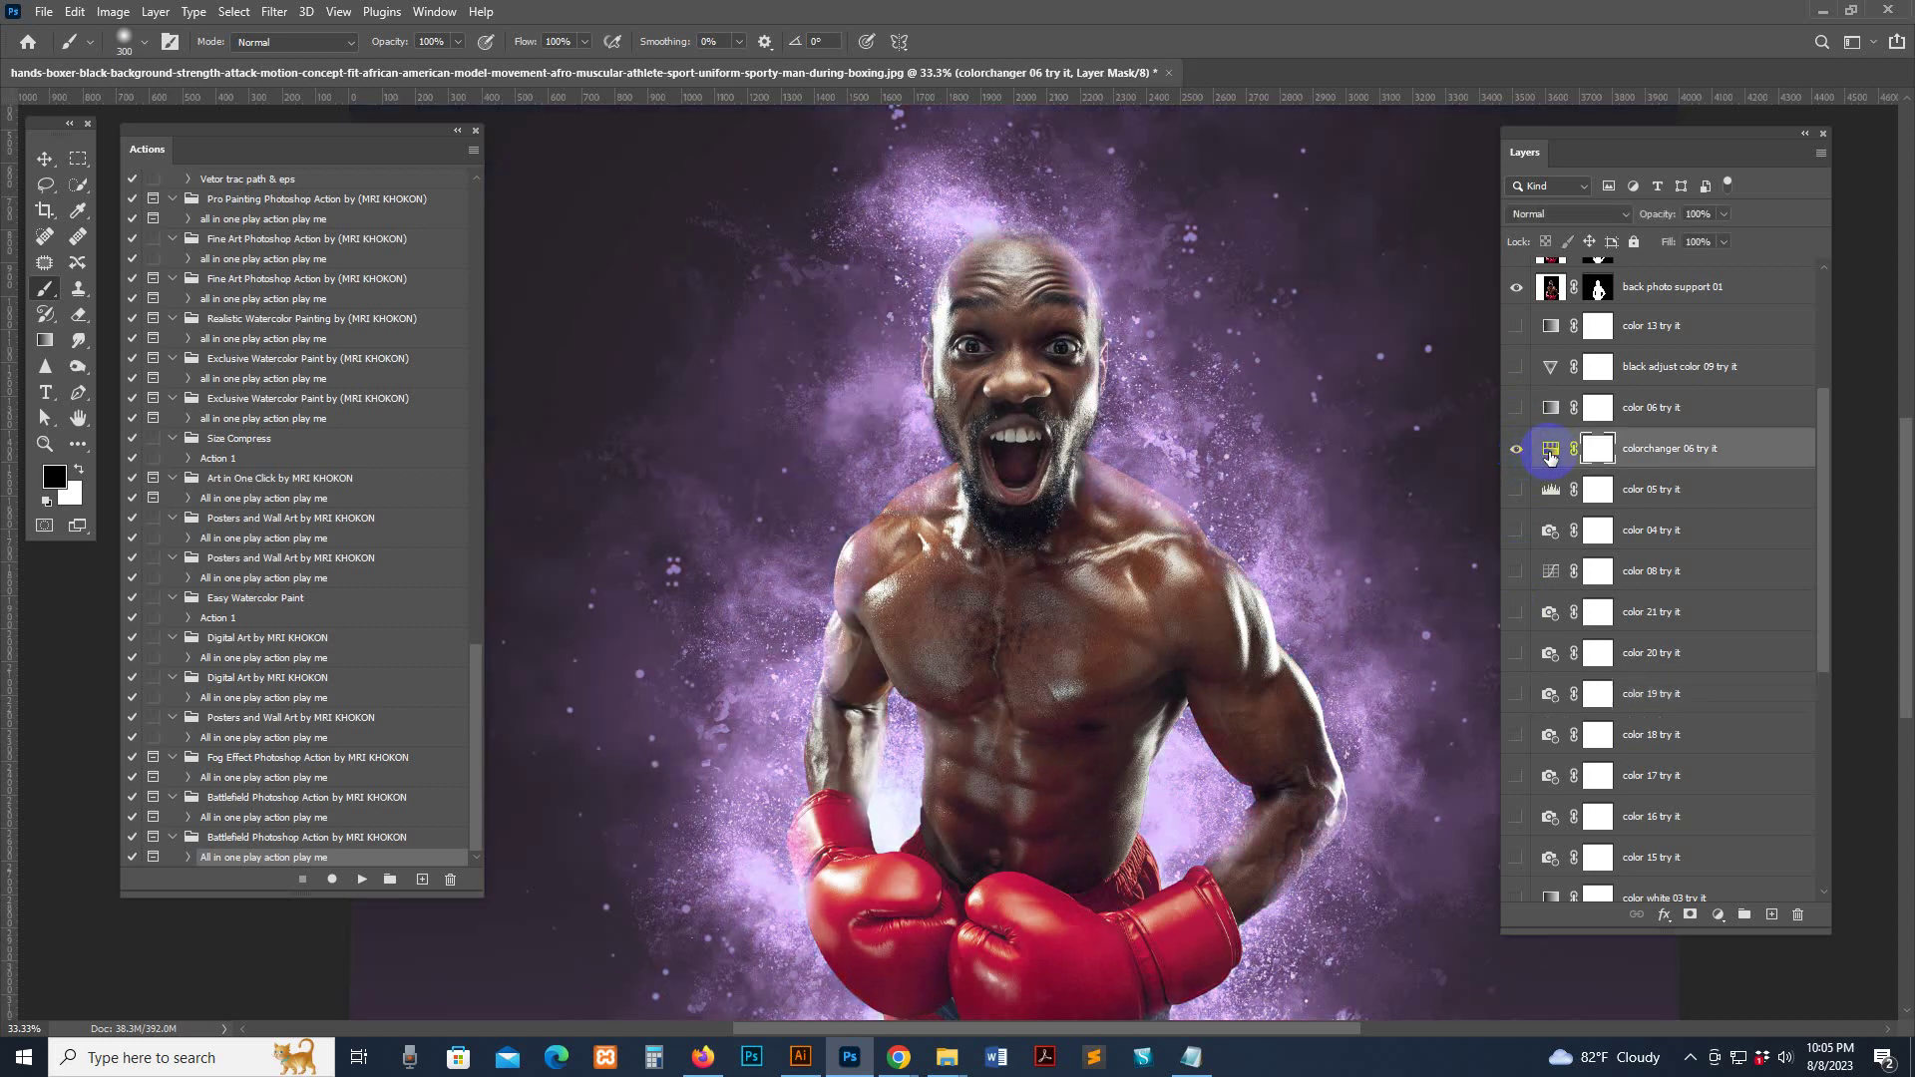
pyautogui.doubleClick(1550, 456)
pyautogui.moveTo(1398, 303)
pyautogui.mouseDown()
pyautogui.moveTo(1274, 309)
pyautogui.moveTo(1406, 306)
pyautogui.mouseUp()
pyautogui.click(1480, 151)
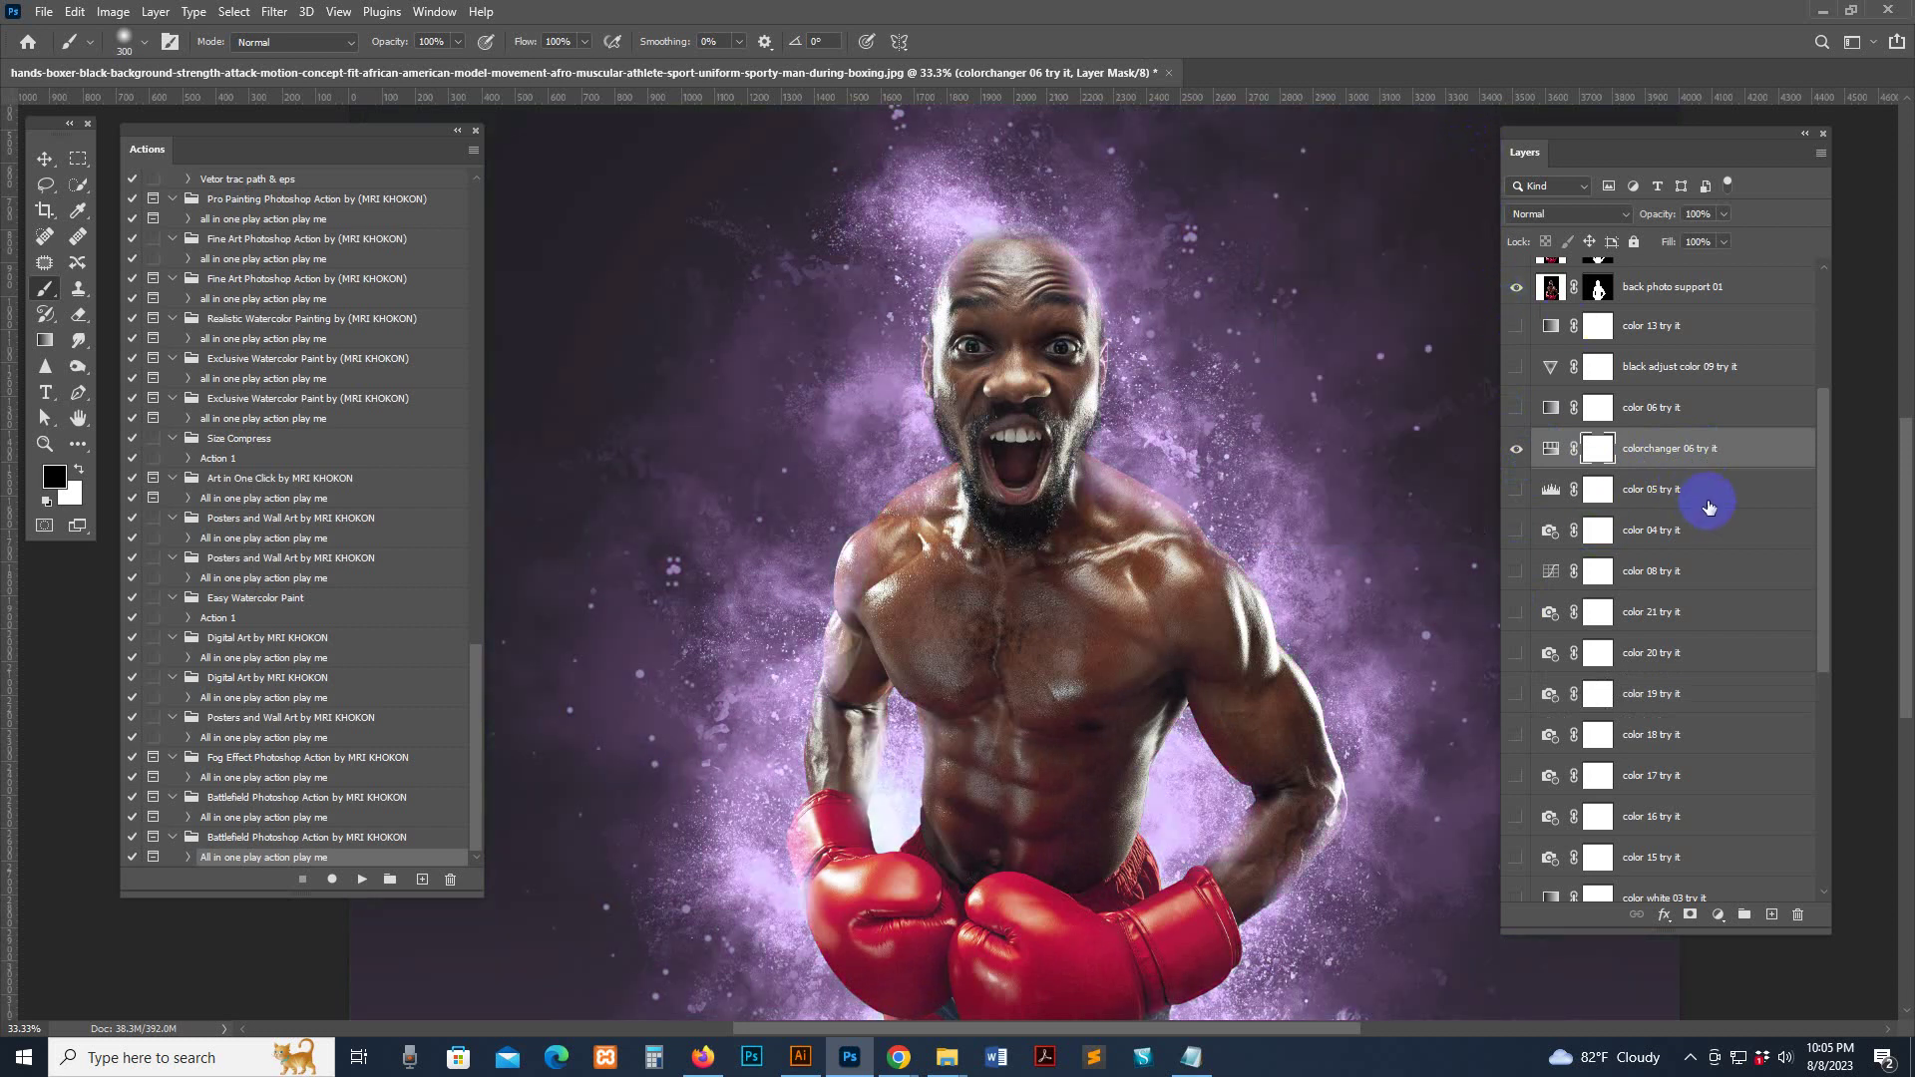
pyautogui.click(1516, 447)
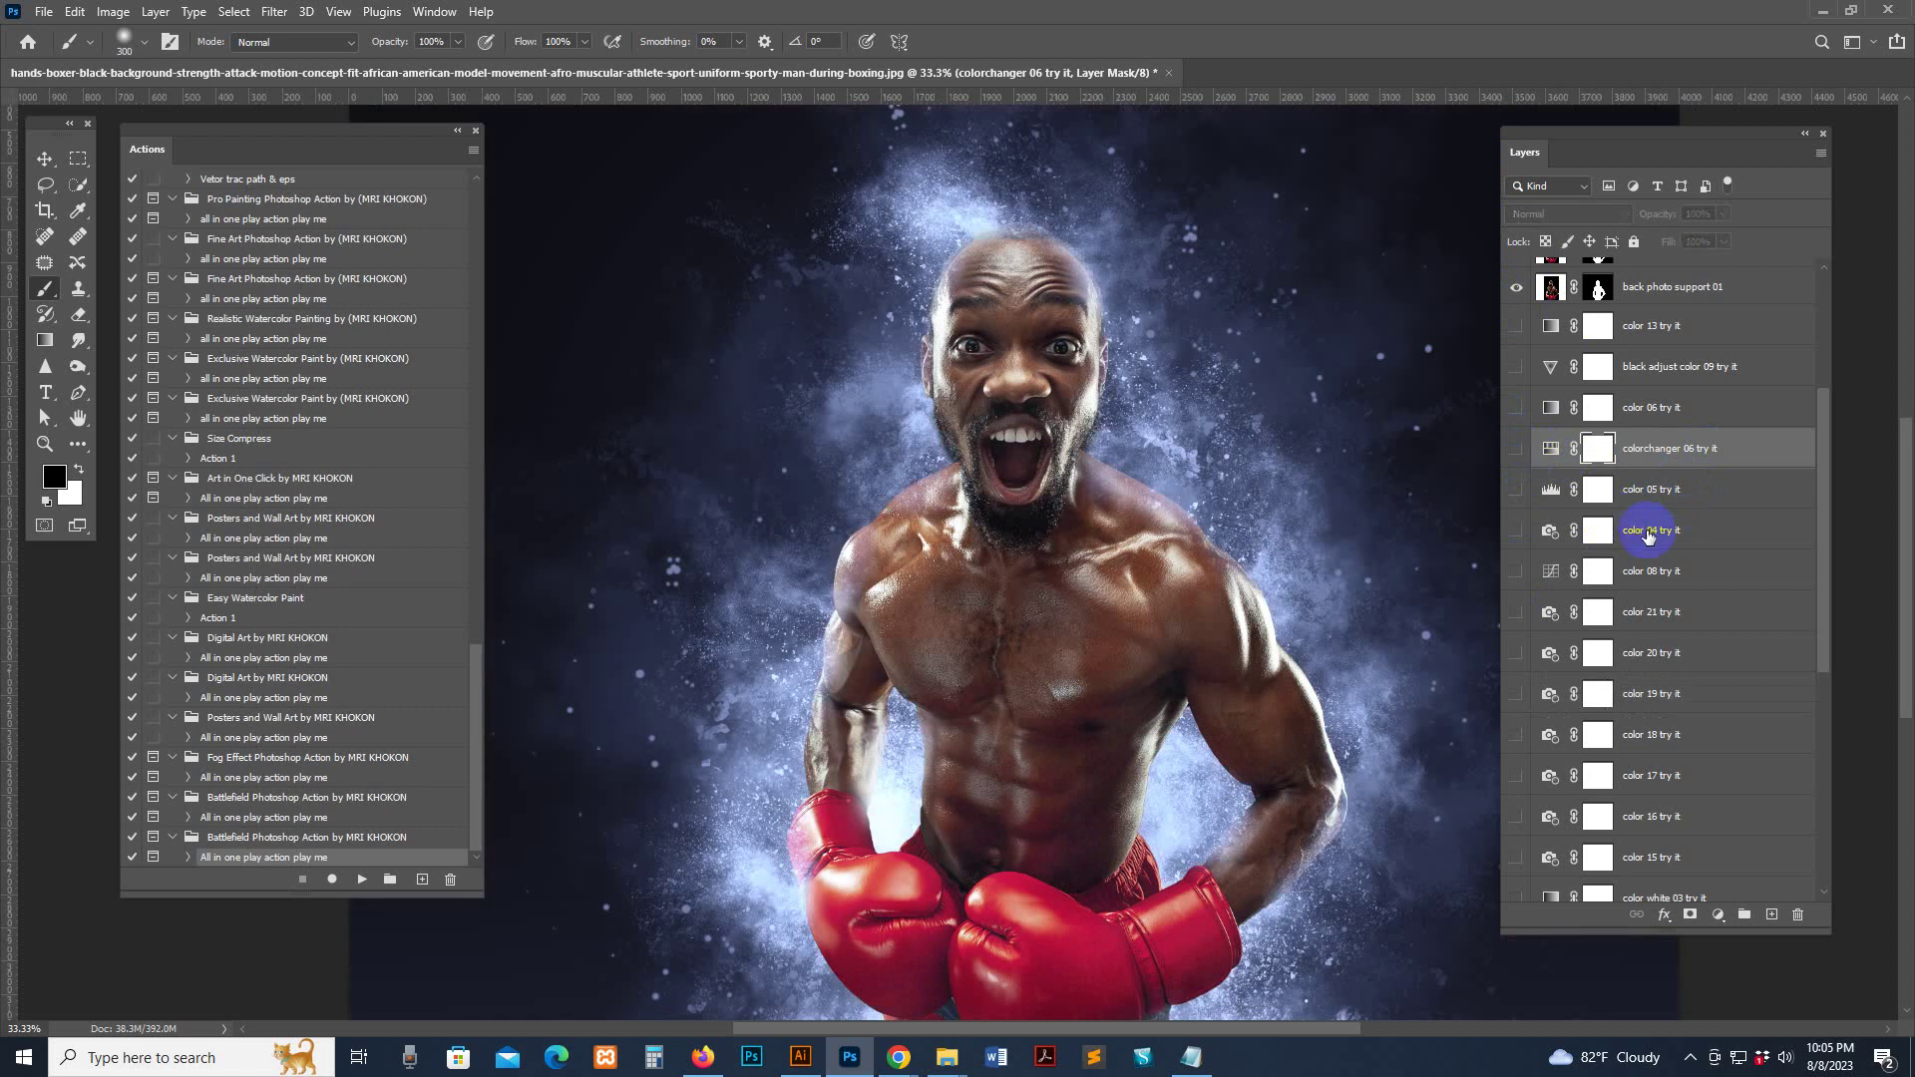
# Show the "color 15 try it" adjustment for a warm brown tint
pyautogui.scroll(-5, 1627, 619)
pyautogui.scroll(-5, 1627, 618)
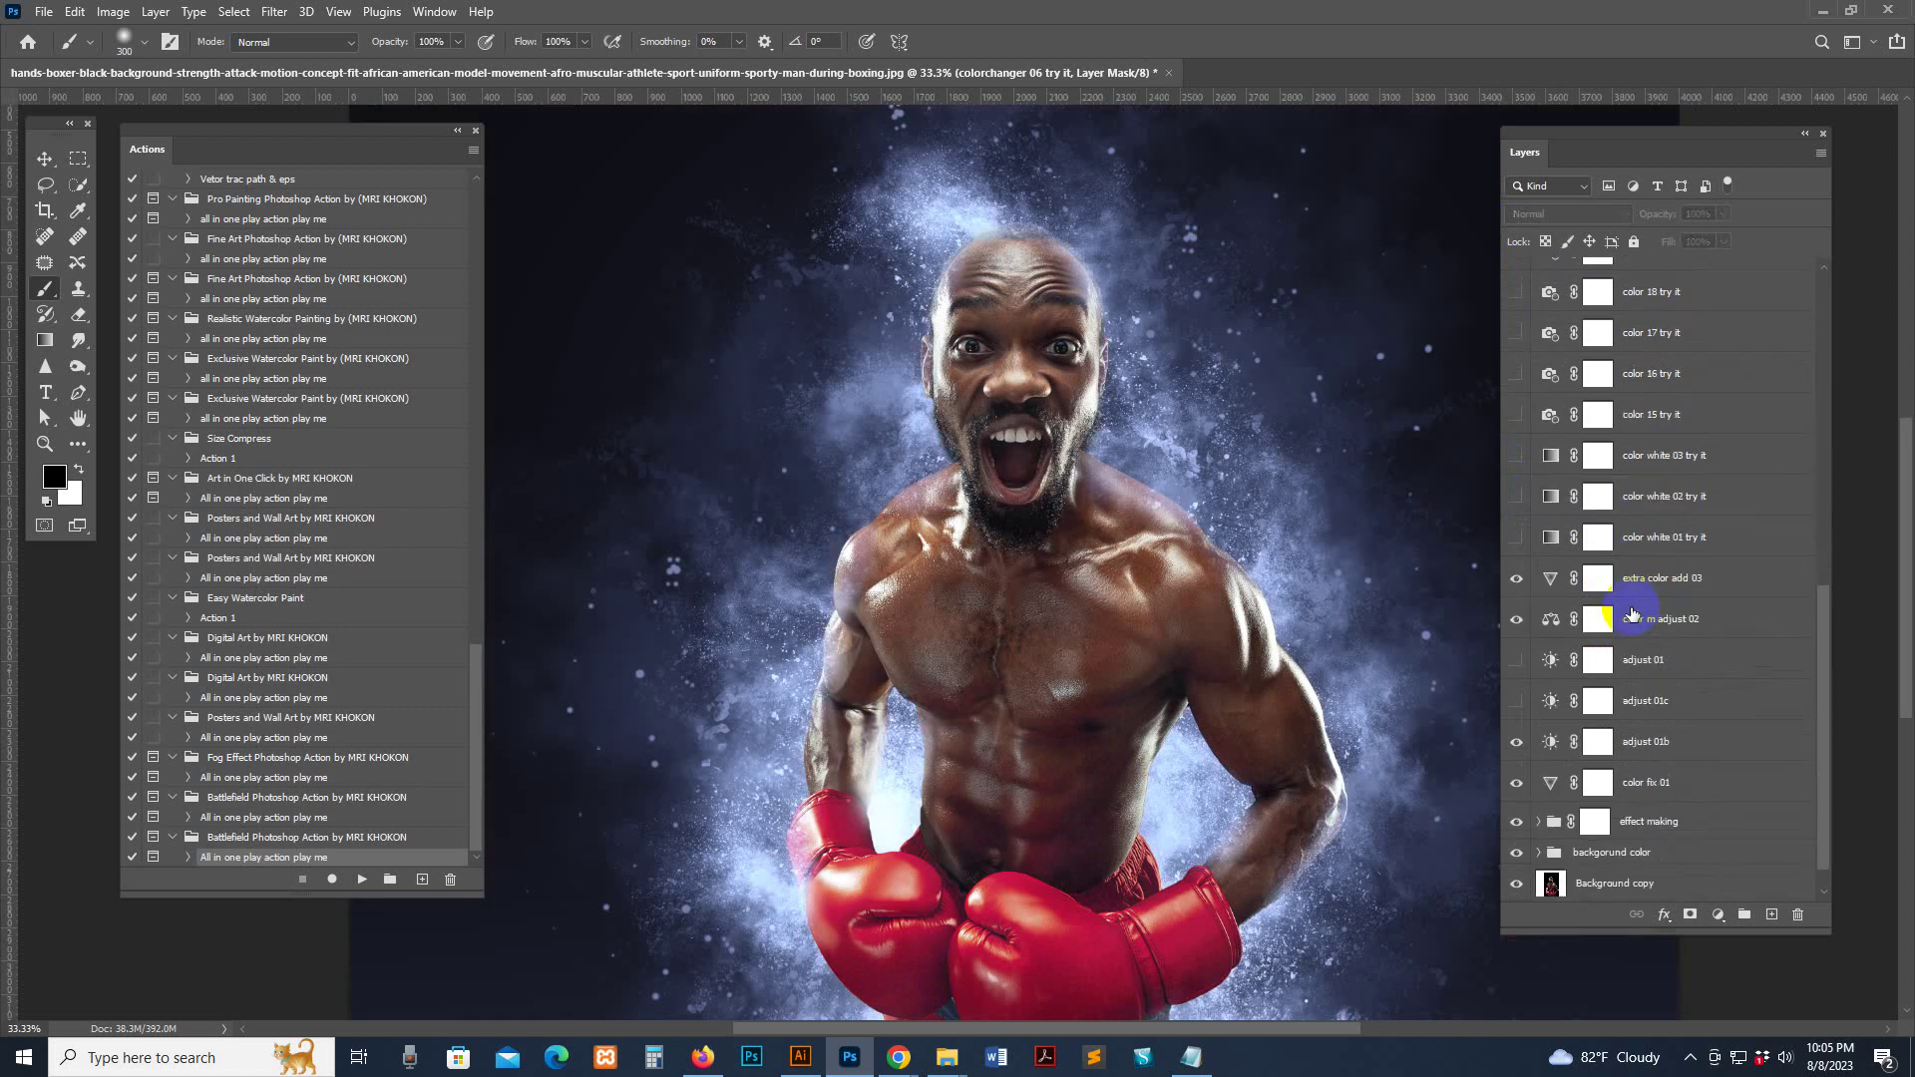
pyautogui.scroll(-1, 1632, 614)
pyautogui.click(1710, 708)
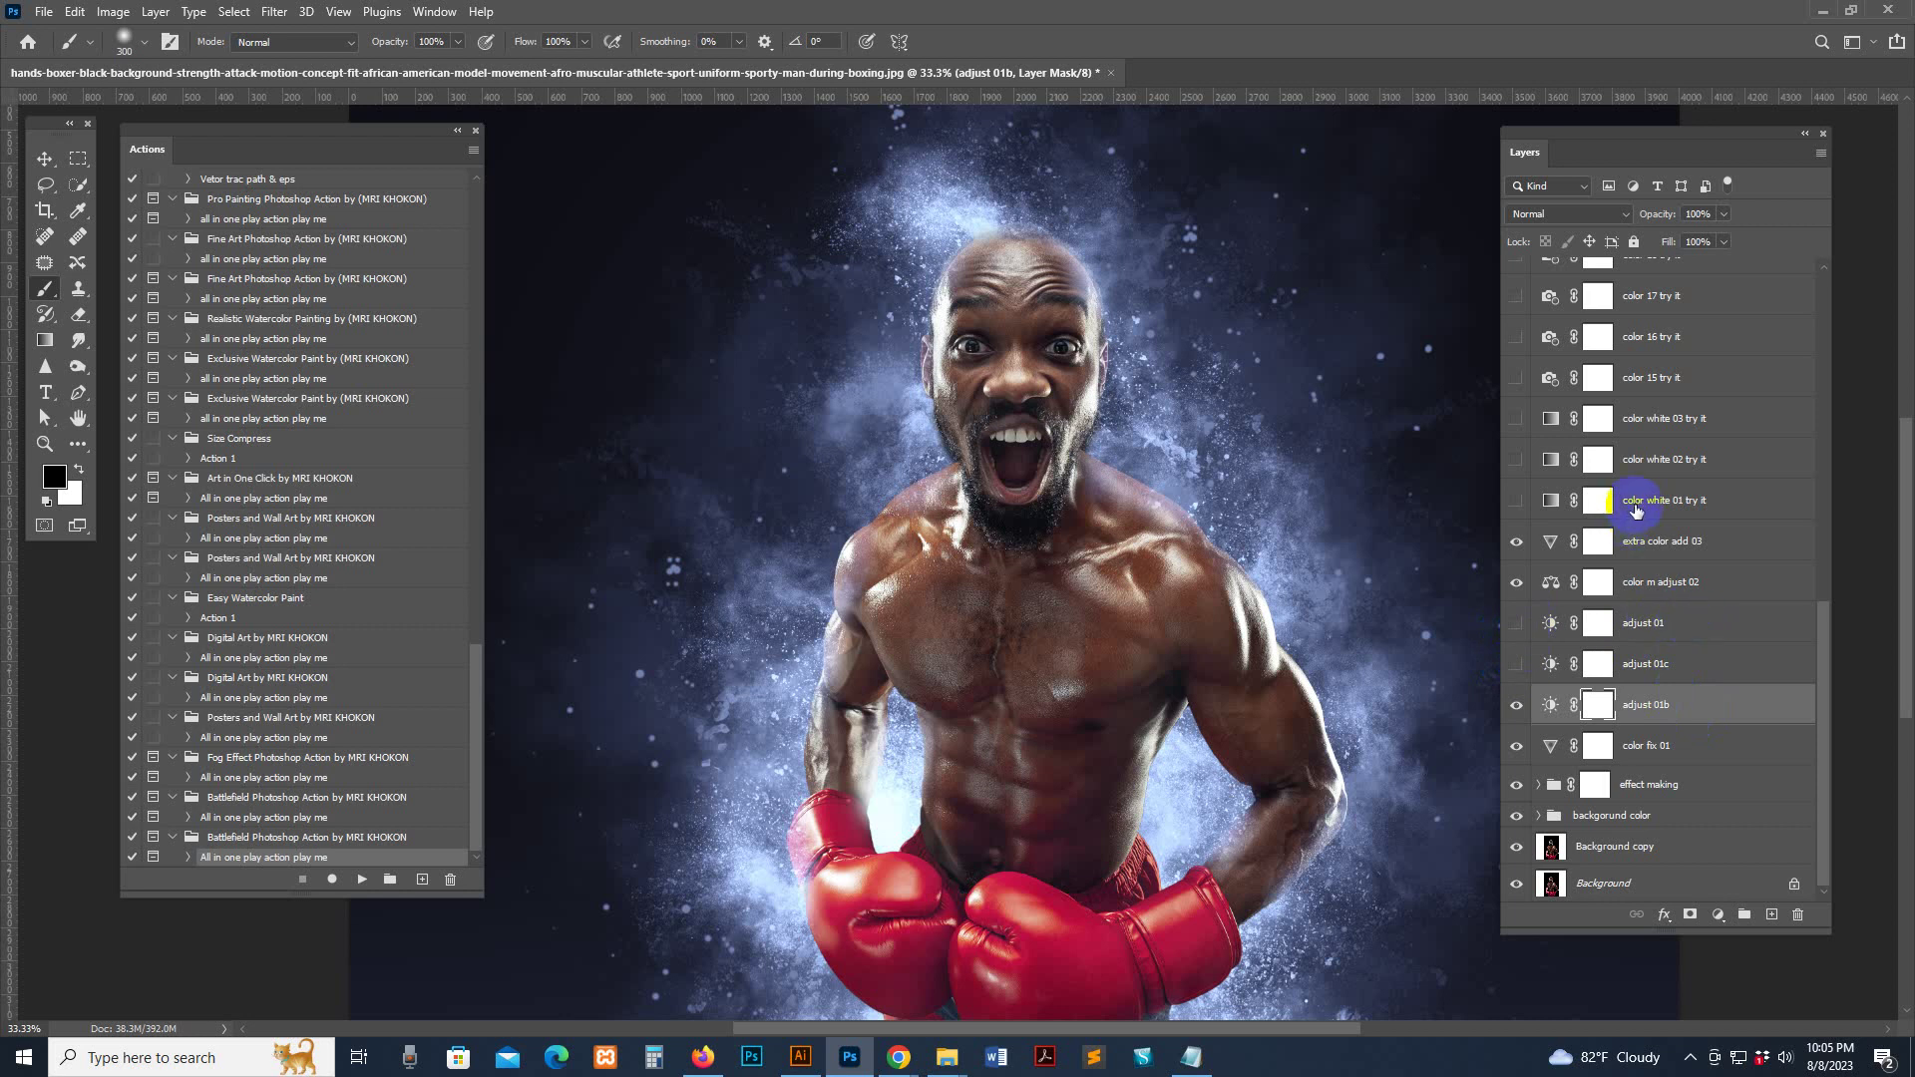
pyautogui.scroll(2, 1707, 453)
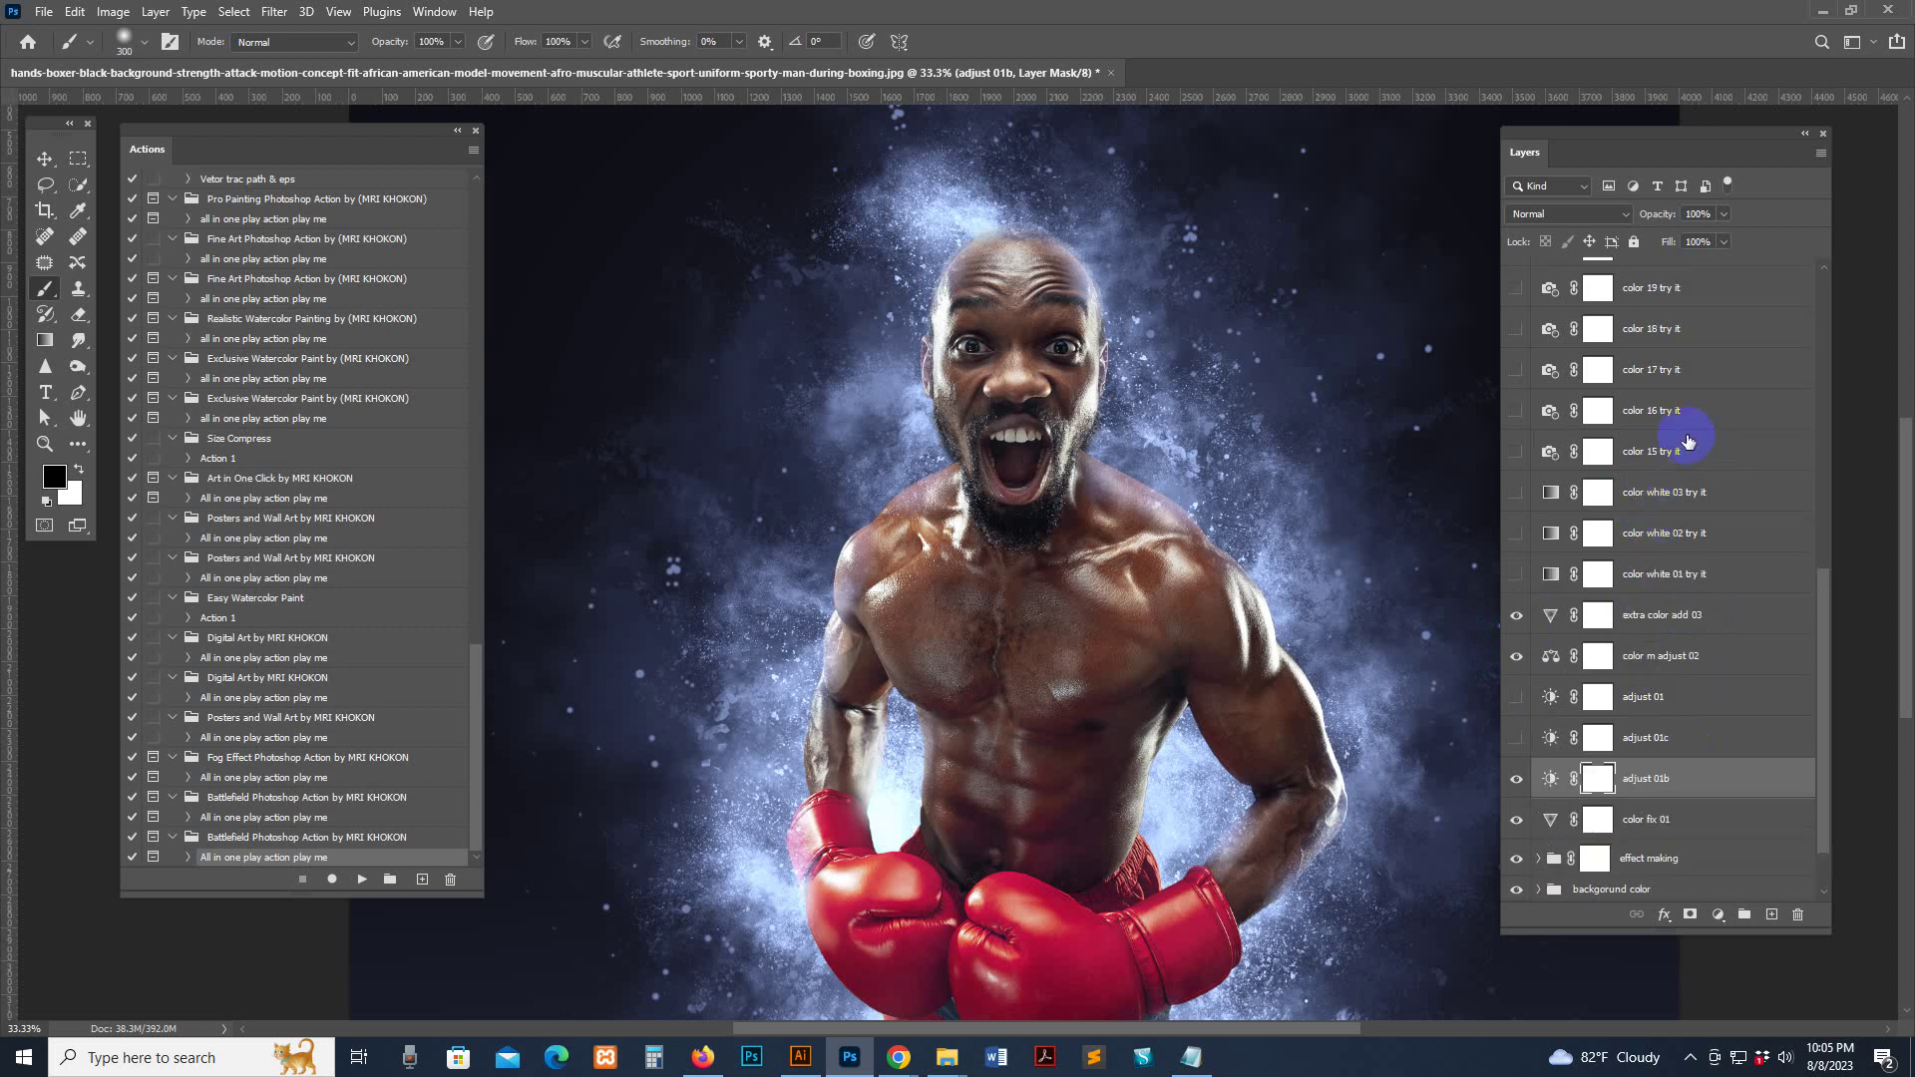
pyautogui.click(1681, 455)
pyautogui.click(1516, 457)
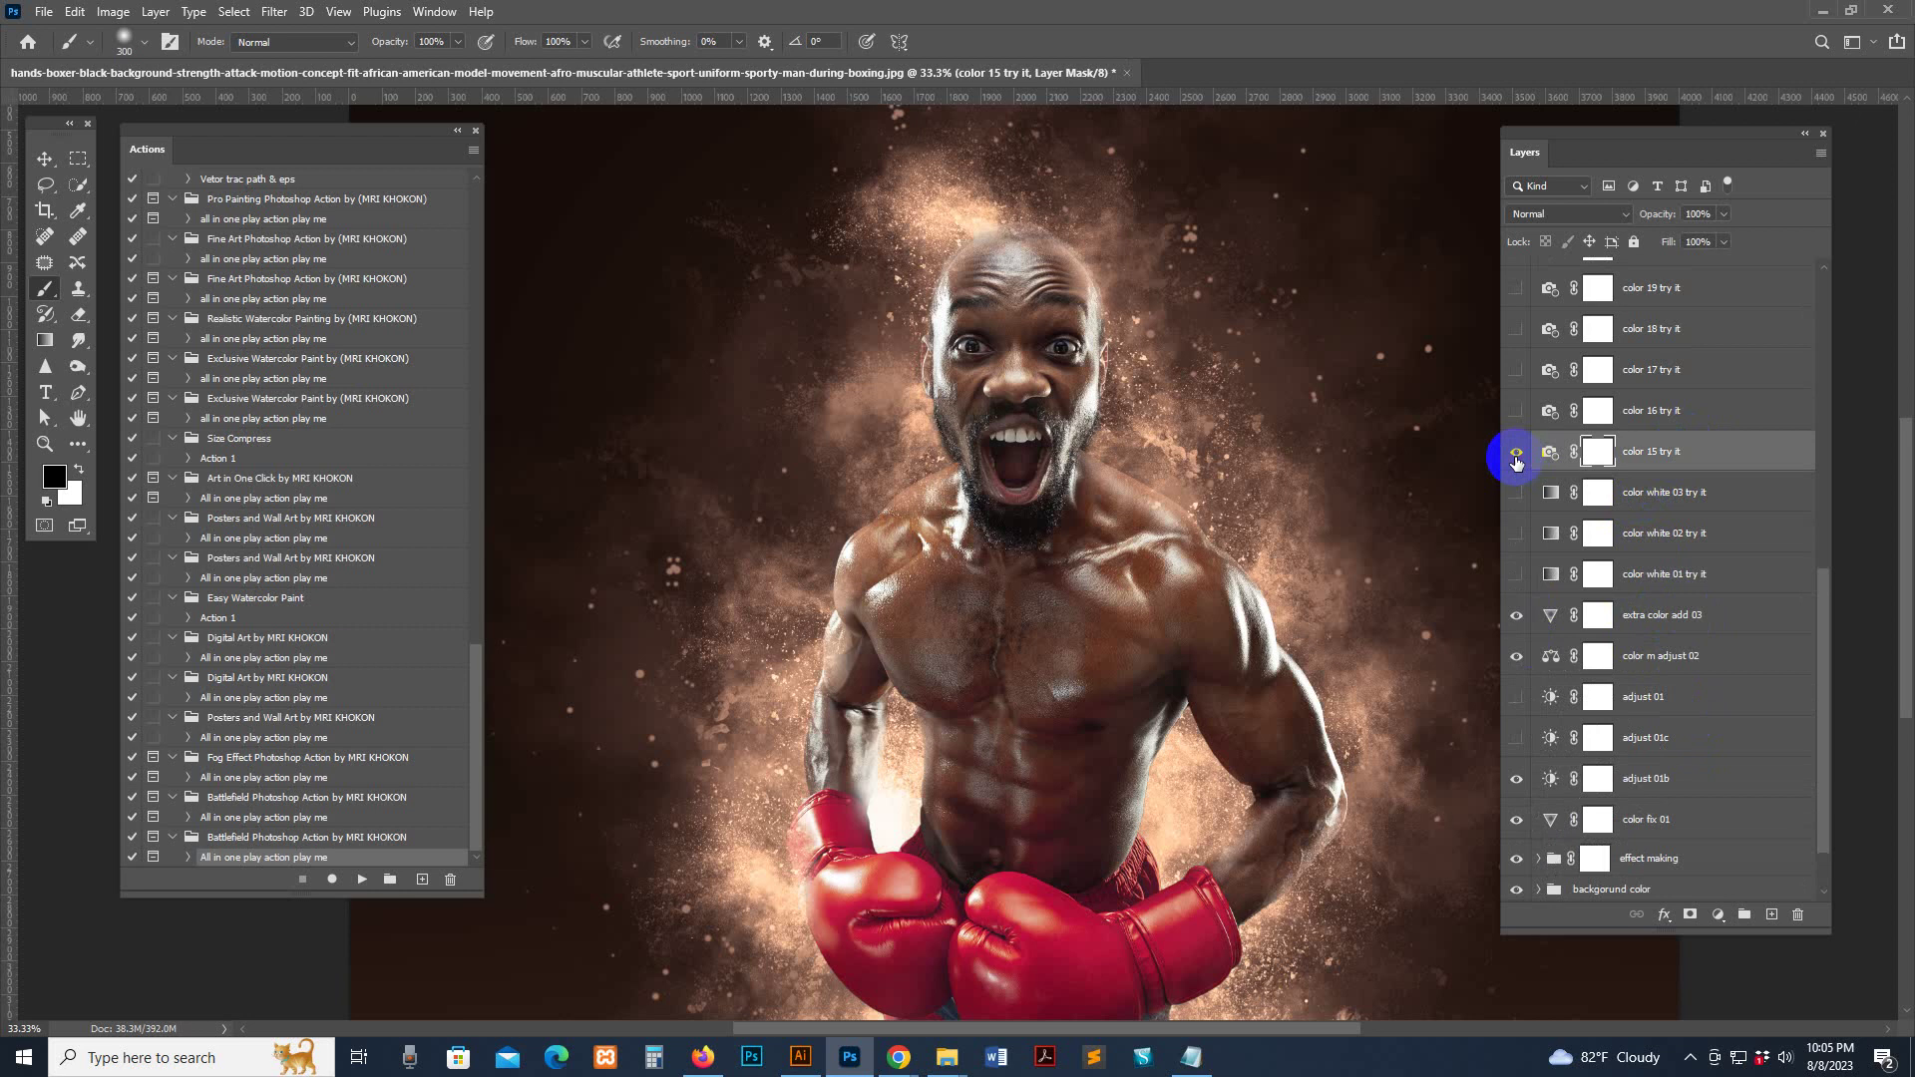
# Show "color 08 try it" and "color 05 try it" together with the visible "color 15 try it" adjustment
pyautogui.click(1701, 417)
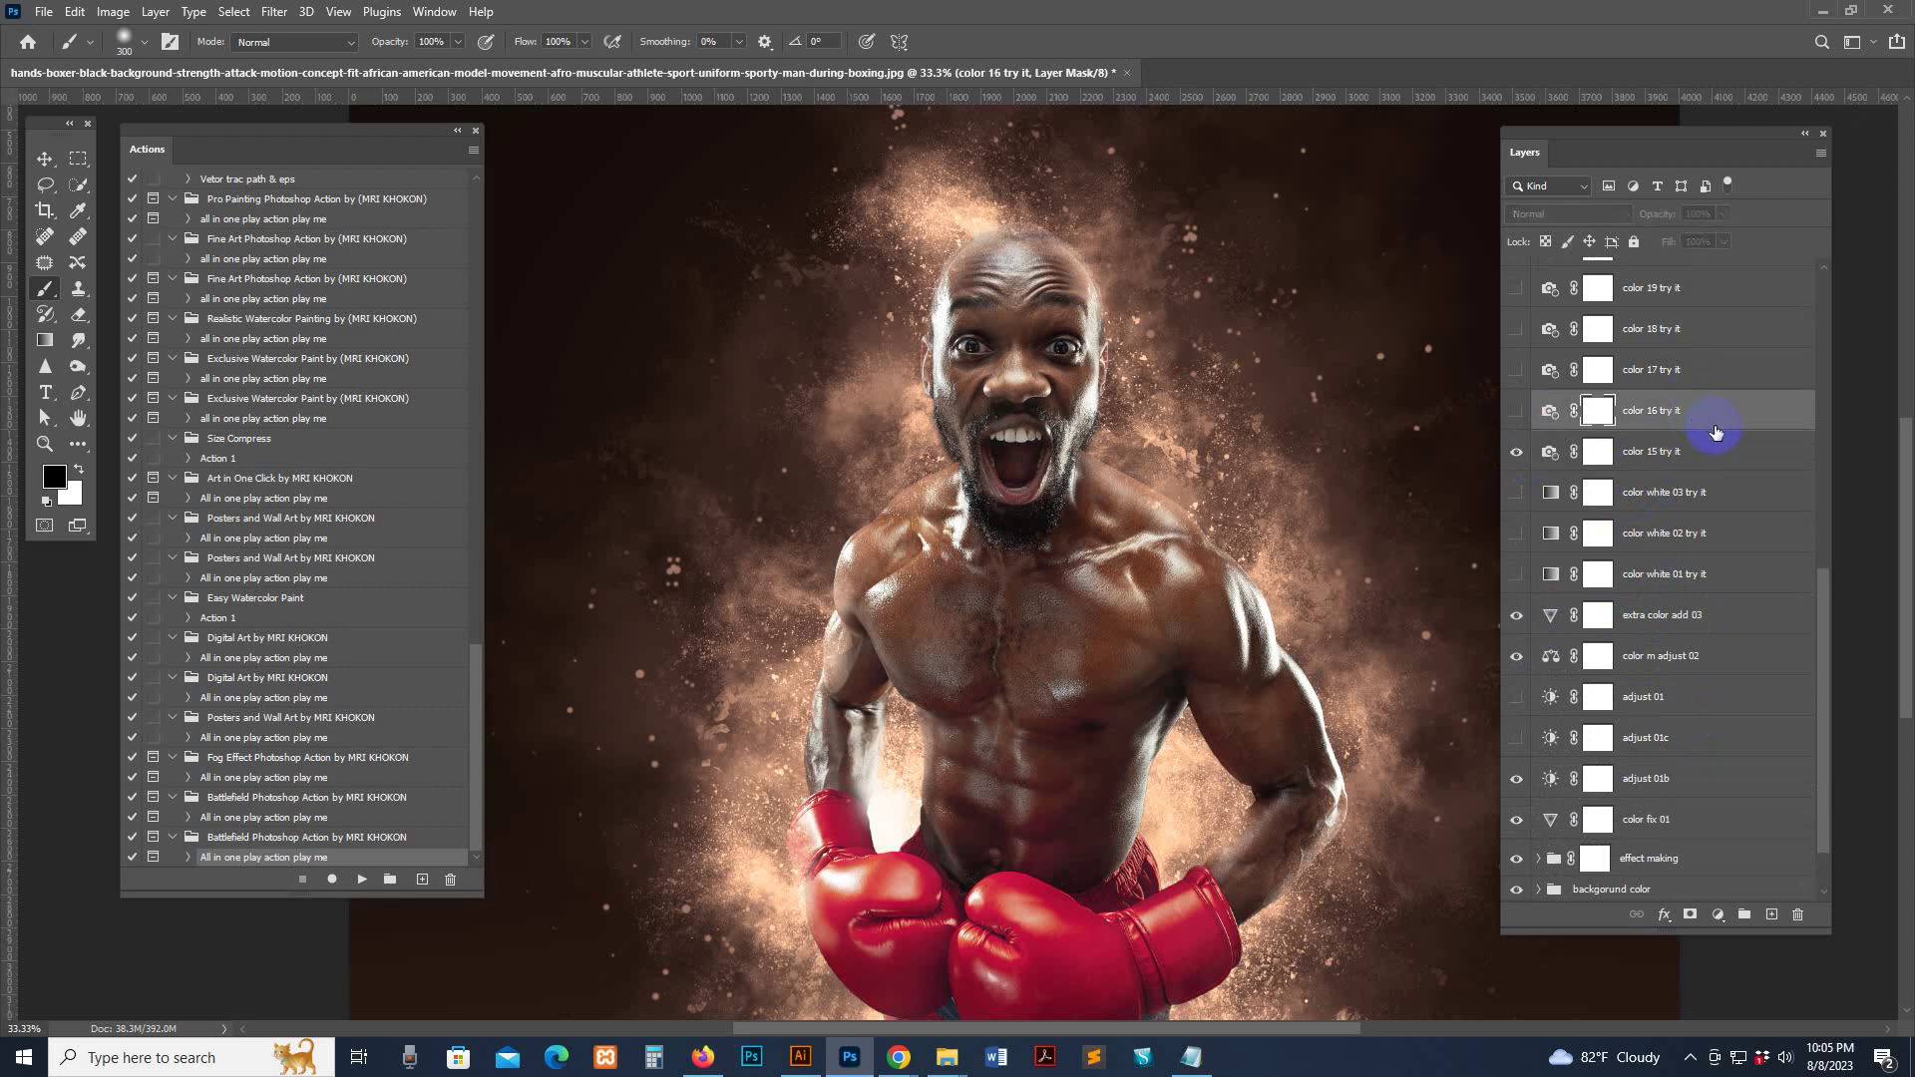
pyautogui.scroll(5, 1715, 431)
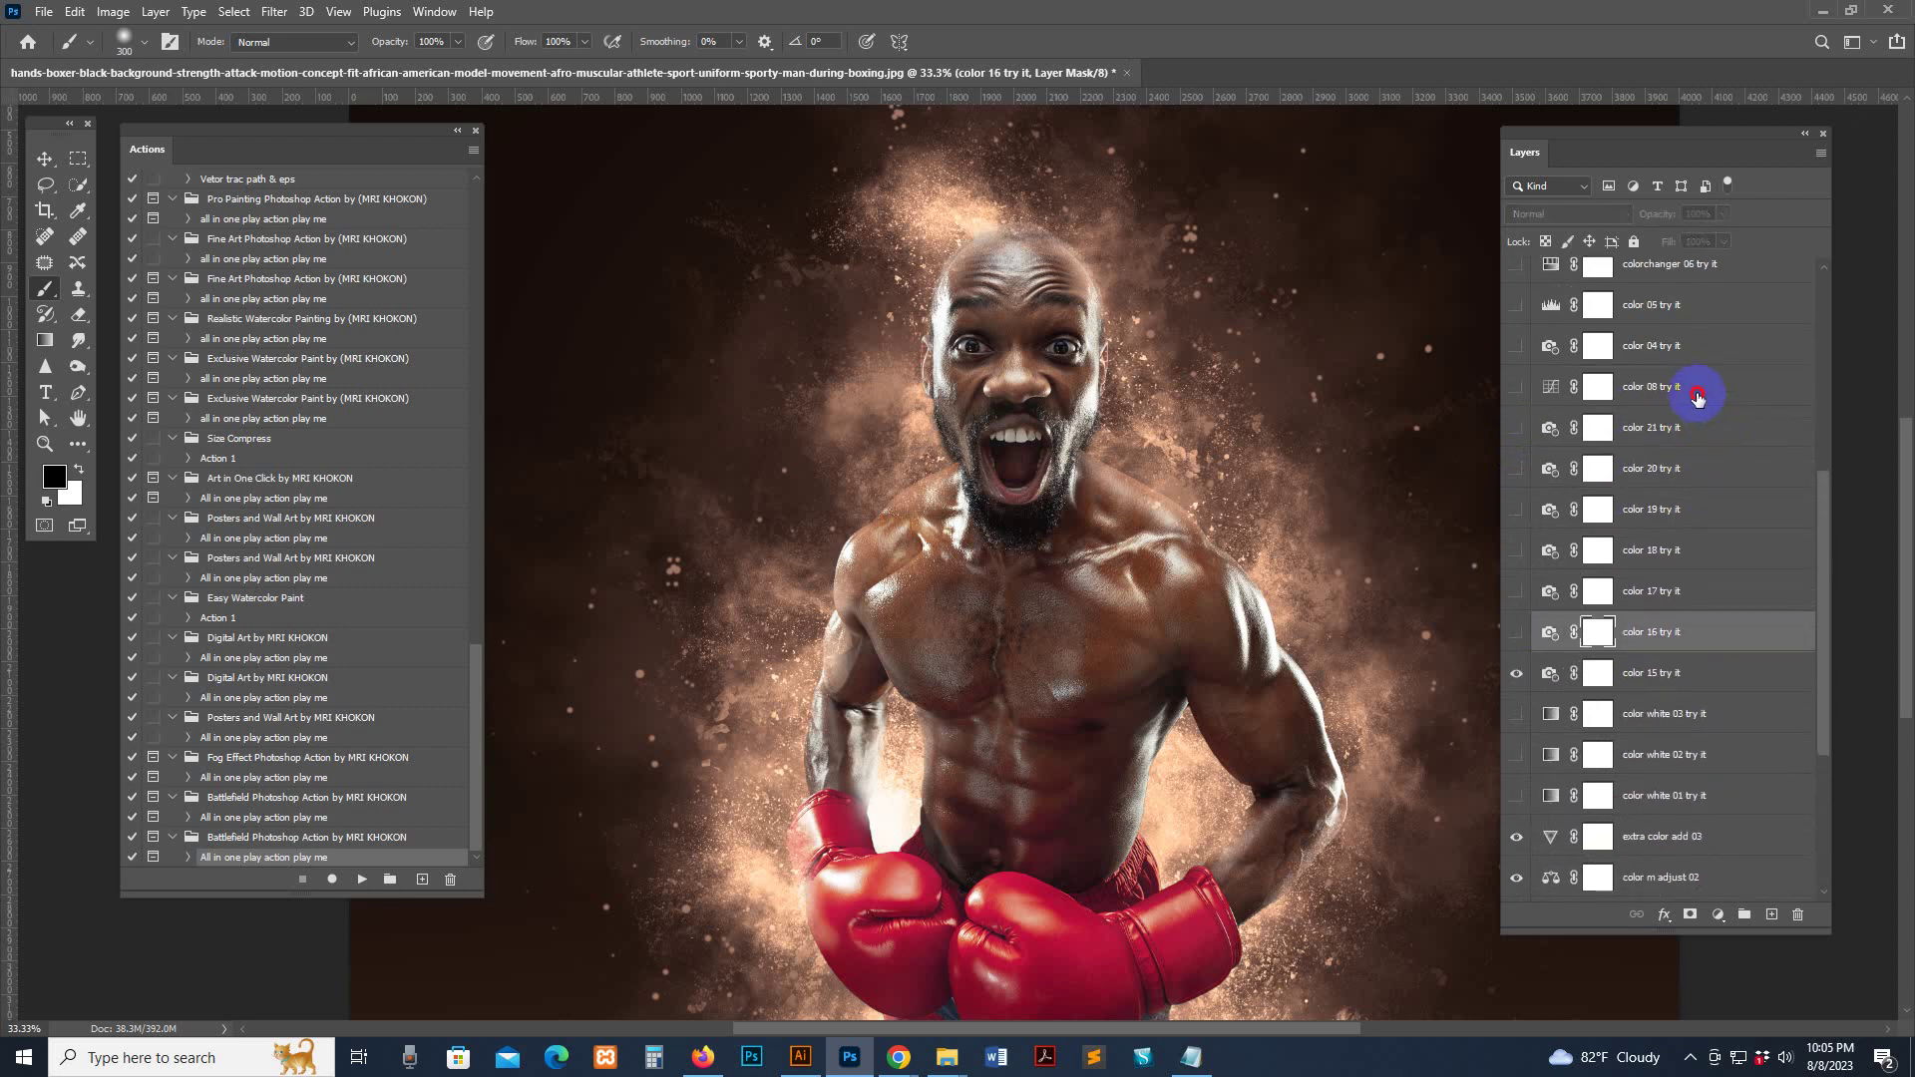
pyautogui.click(1697, 396)
pyautogui.click(1516, 388)
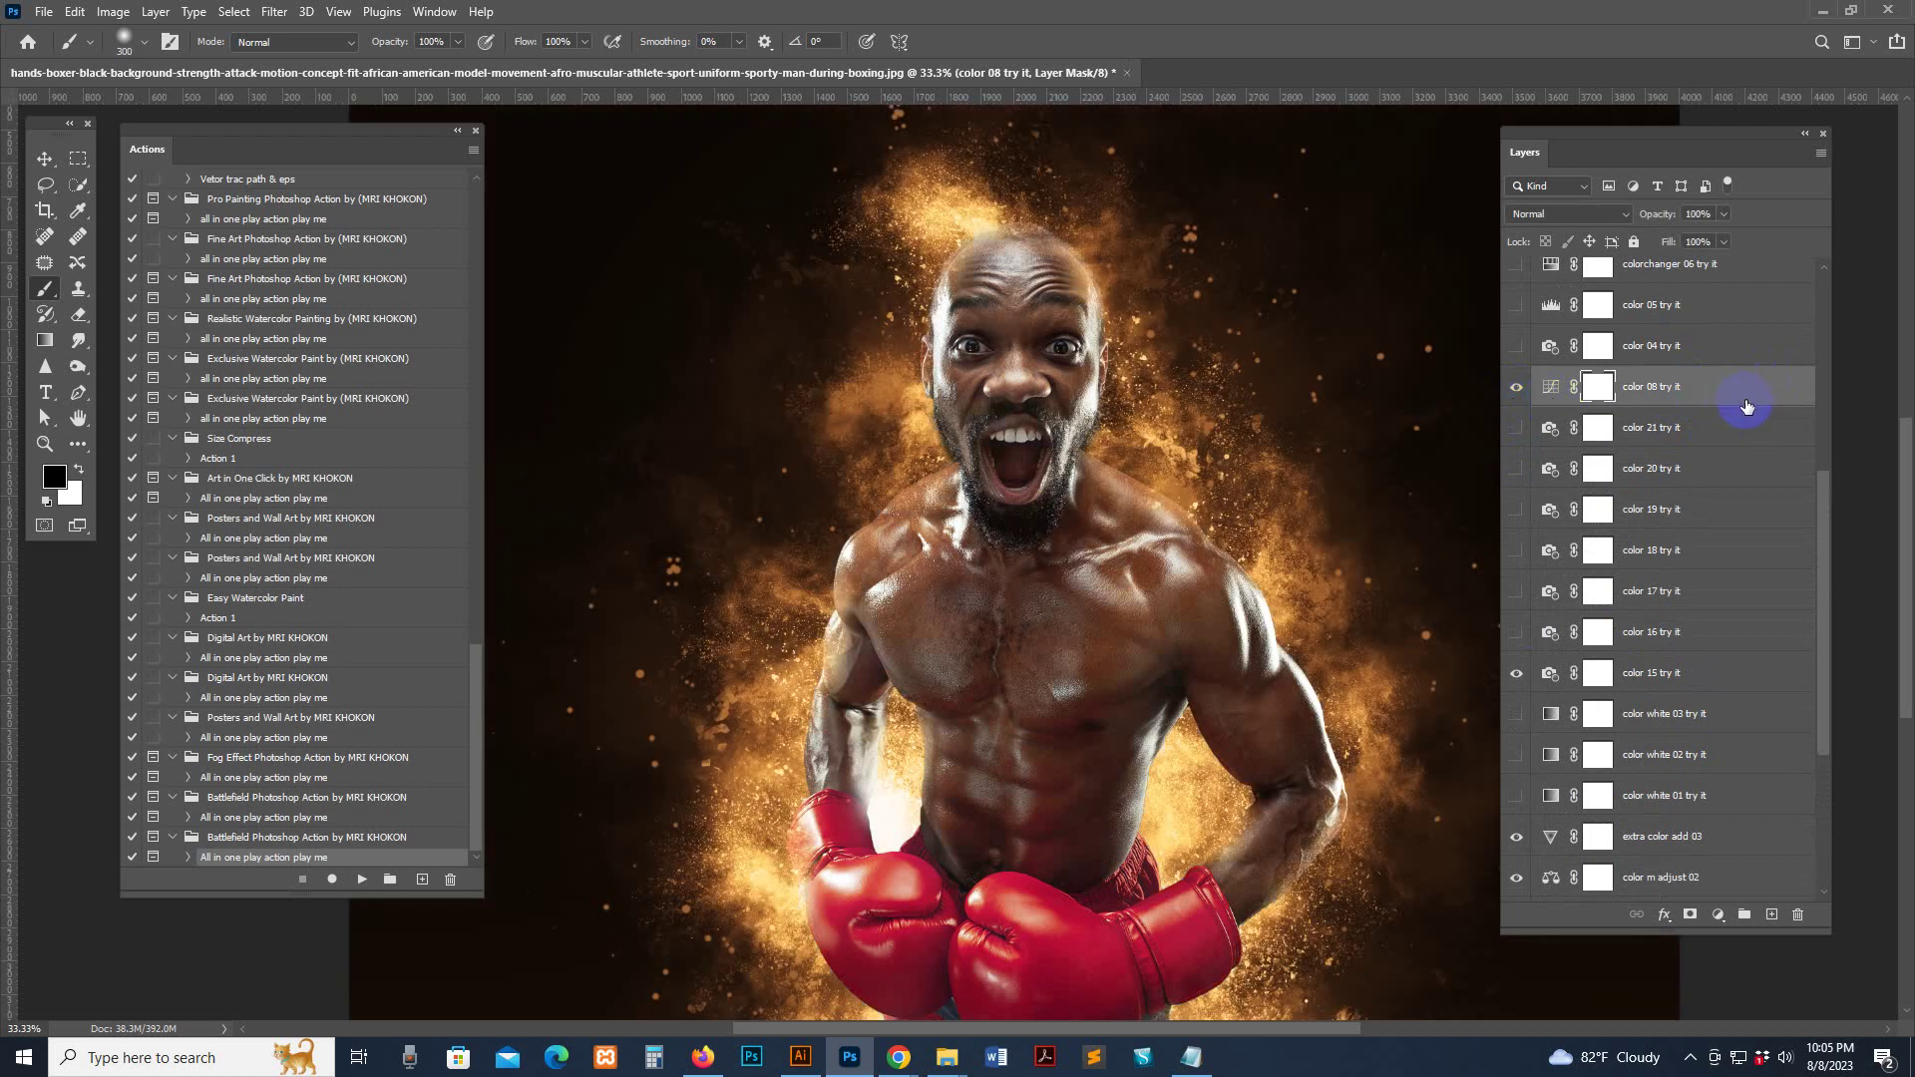
pyautogui.scroll(1, 1741, 409)
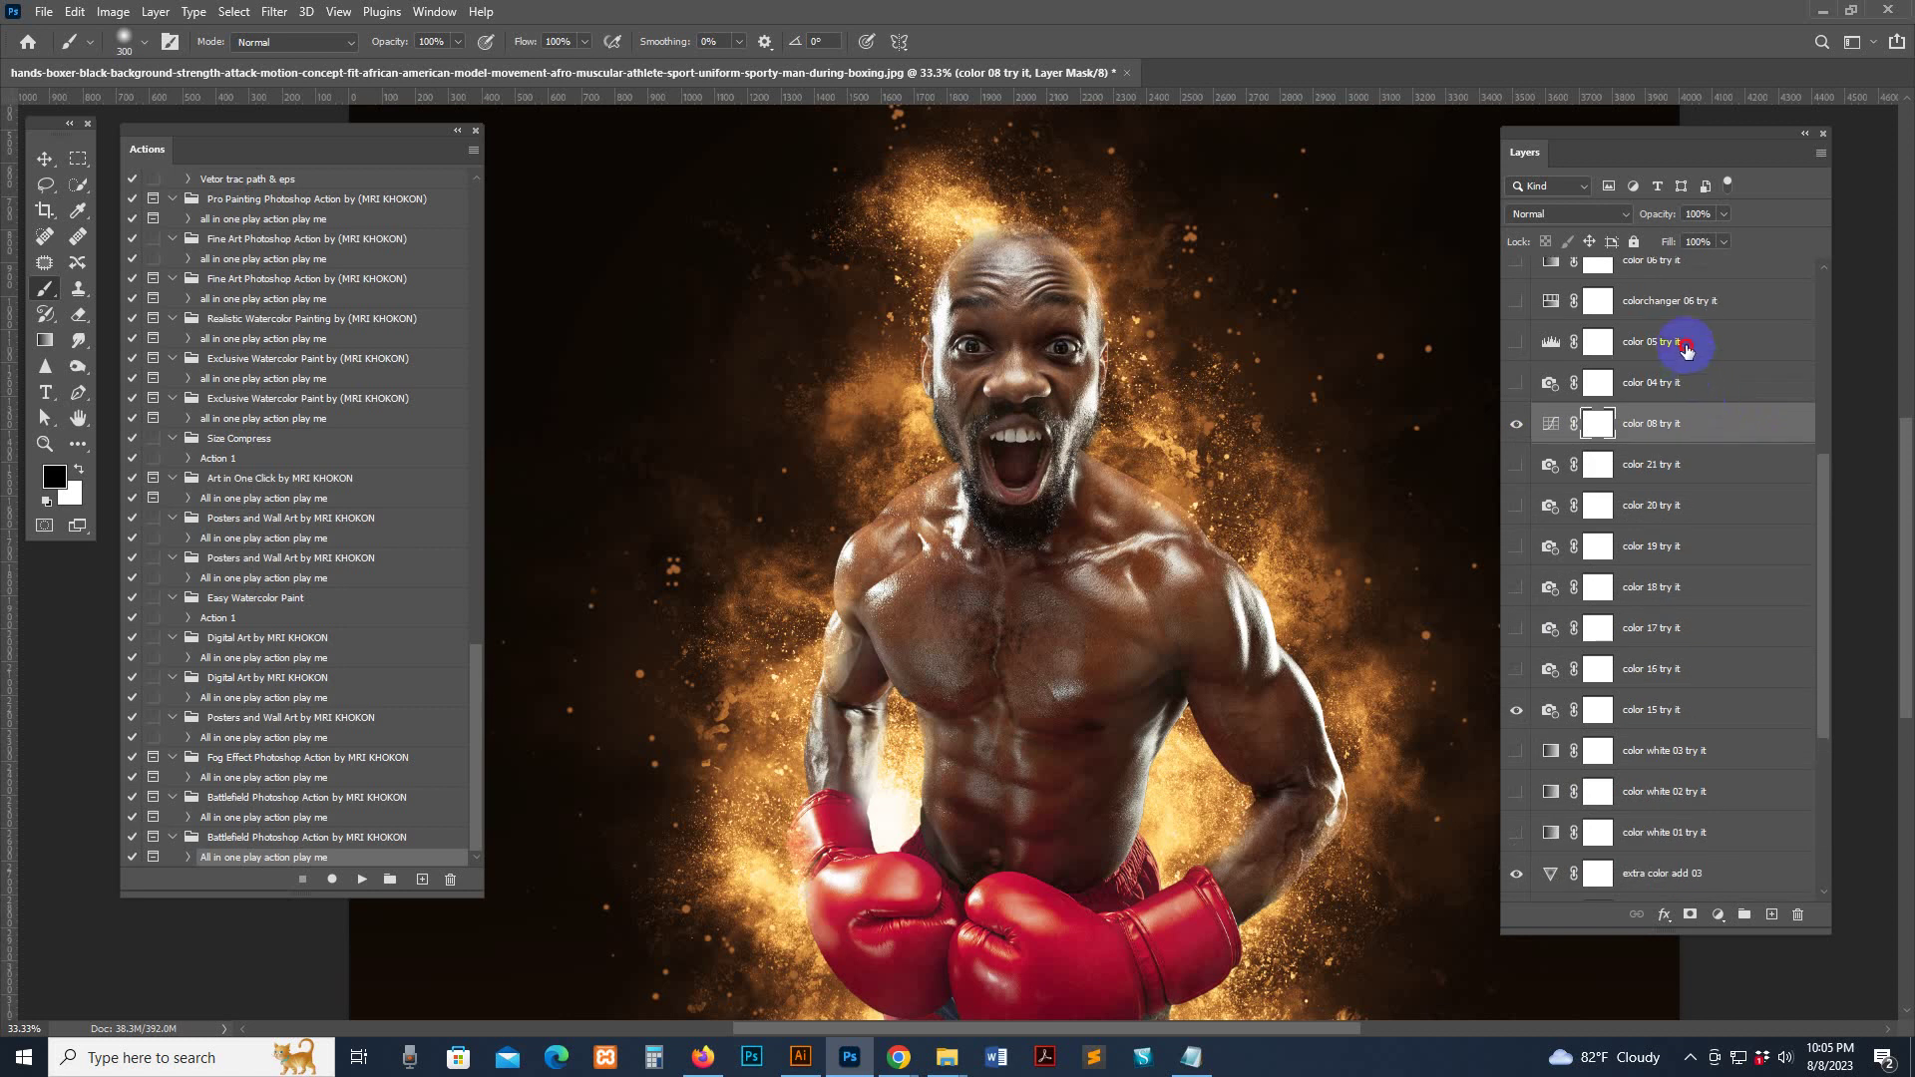
pyautogui.click(1685, 345)
pyautogui.click(1515, 343)
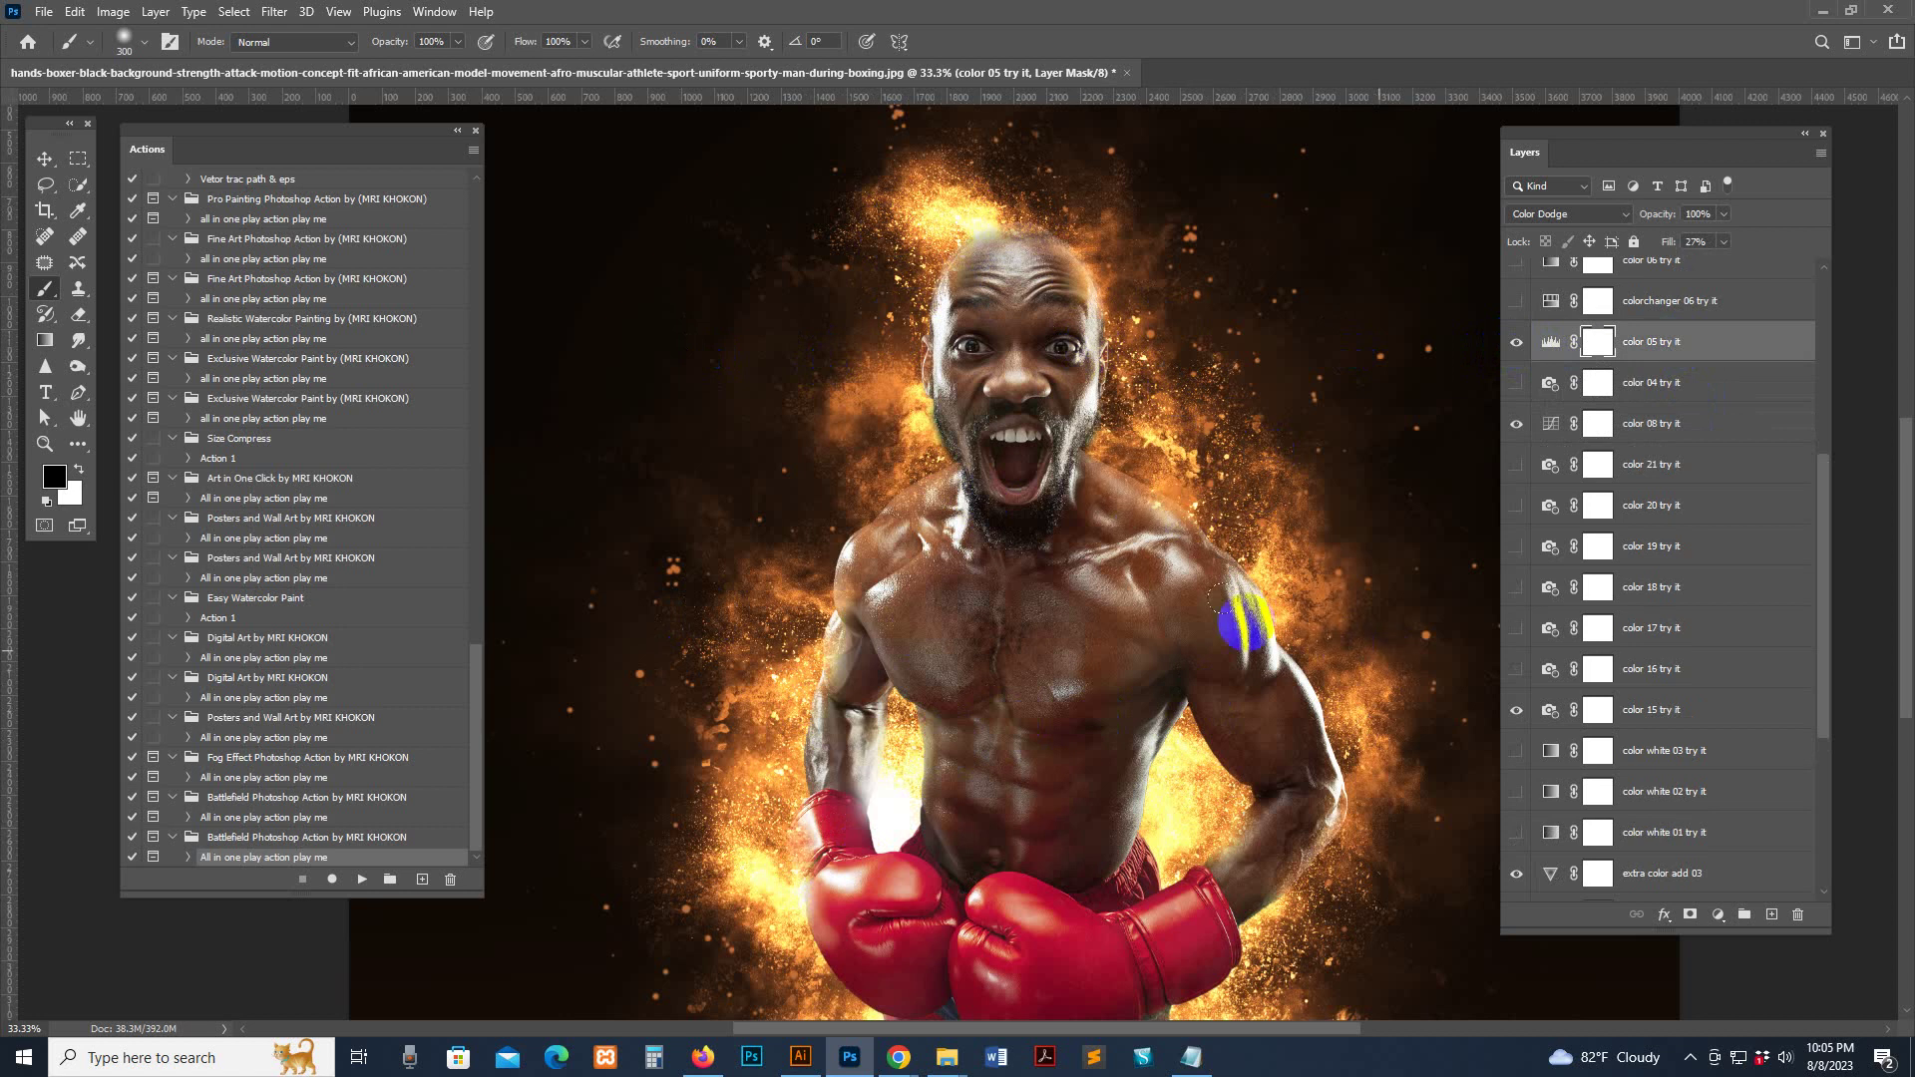
# Review the layers behind the fiery look, selecting "color 08", "color 05", "color 15", "extra color add 03" and "adjust 01b" in turn
pyautogui.click(1691, 424)
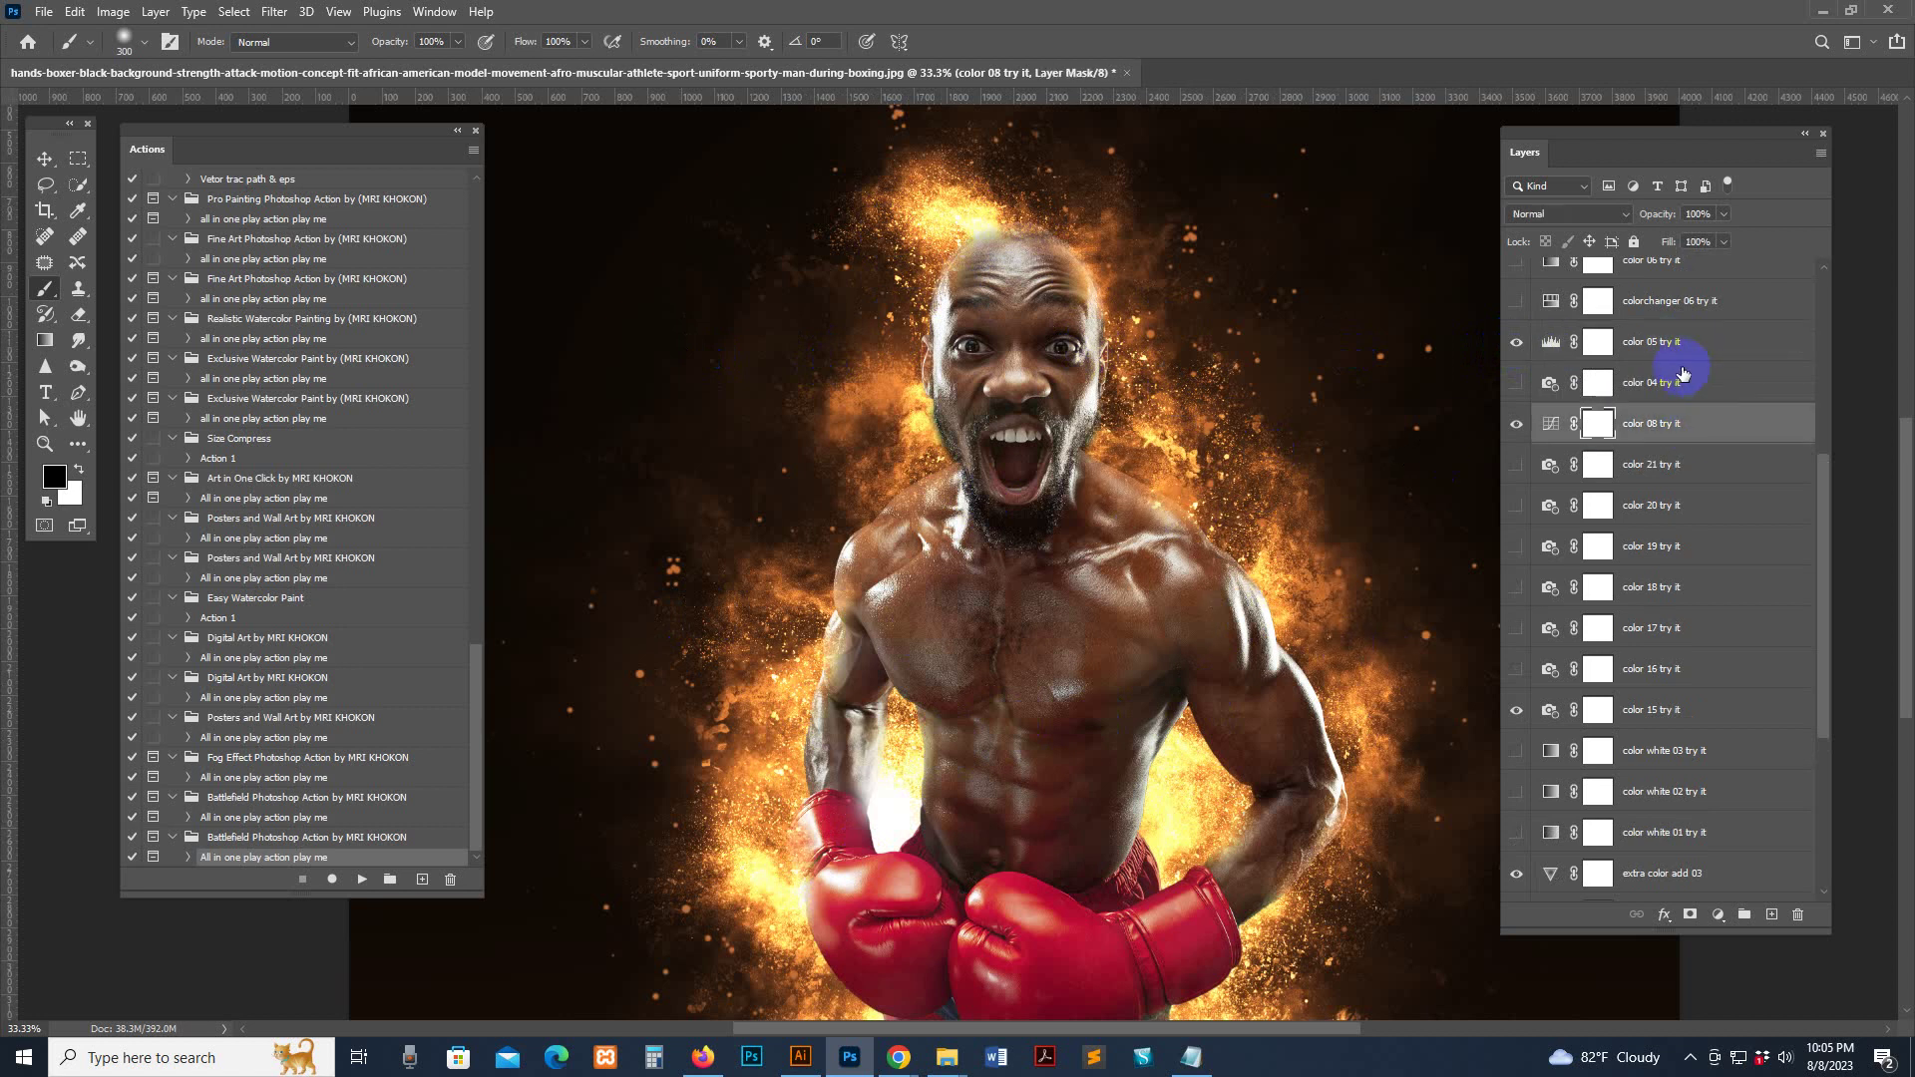
pyautogui.click(1663, 354)
pyautogui.click(1681, 427)
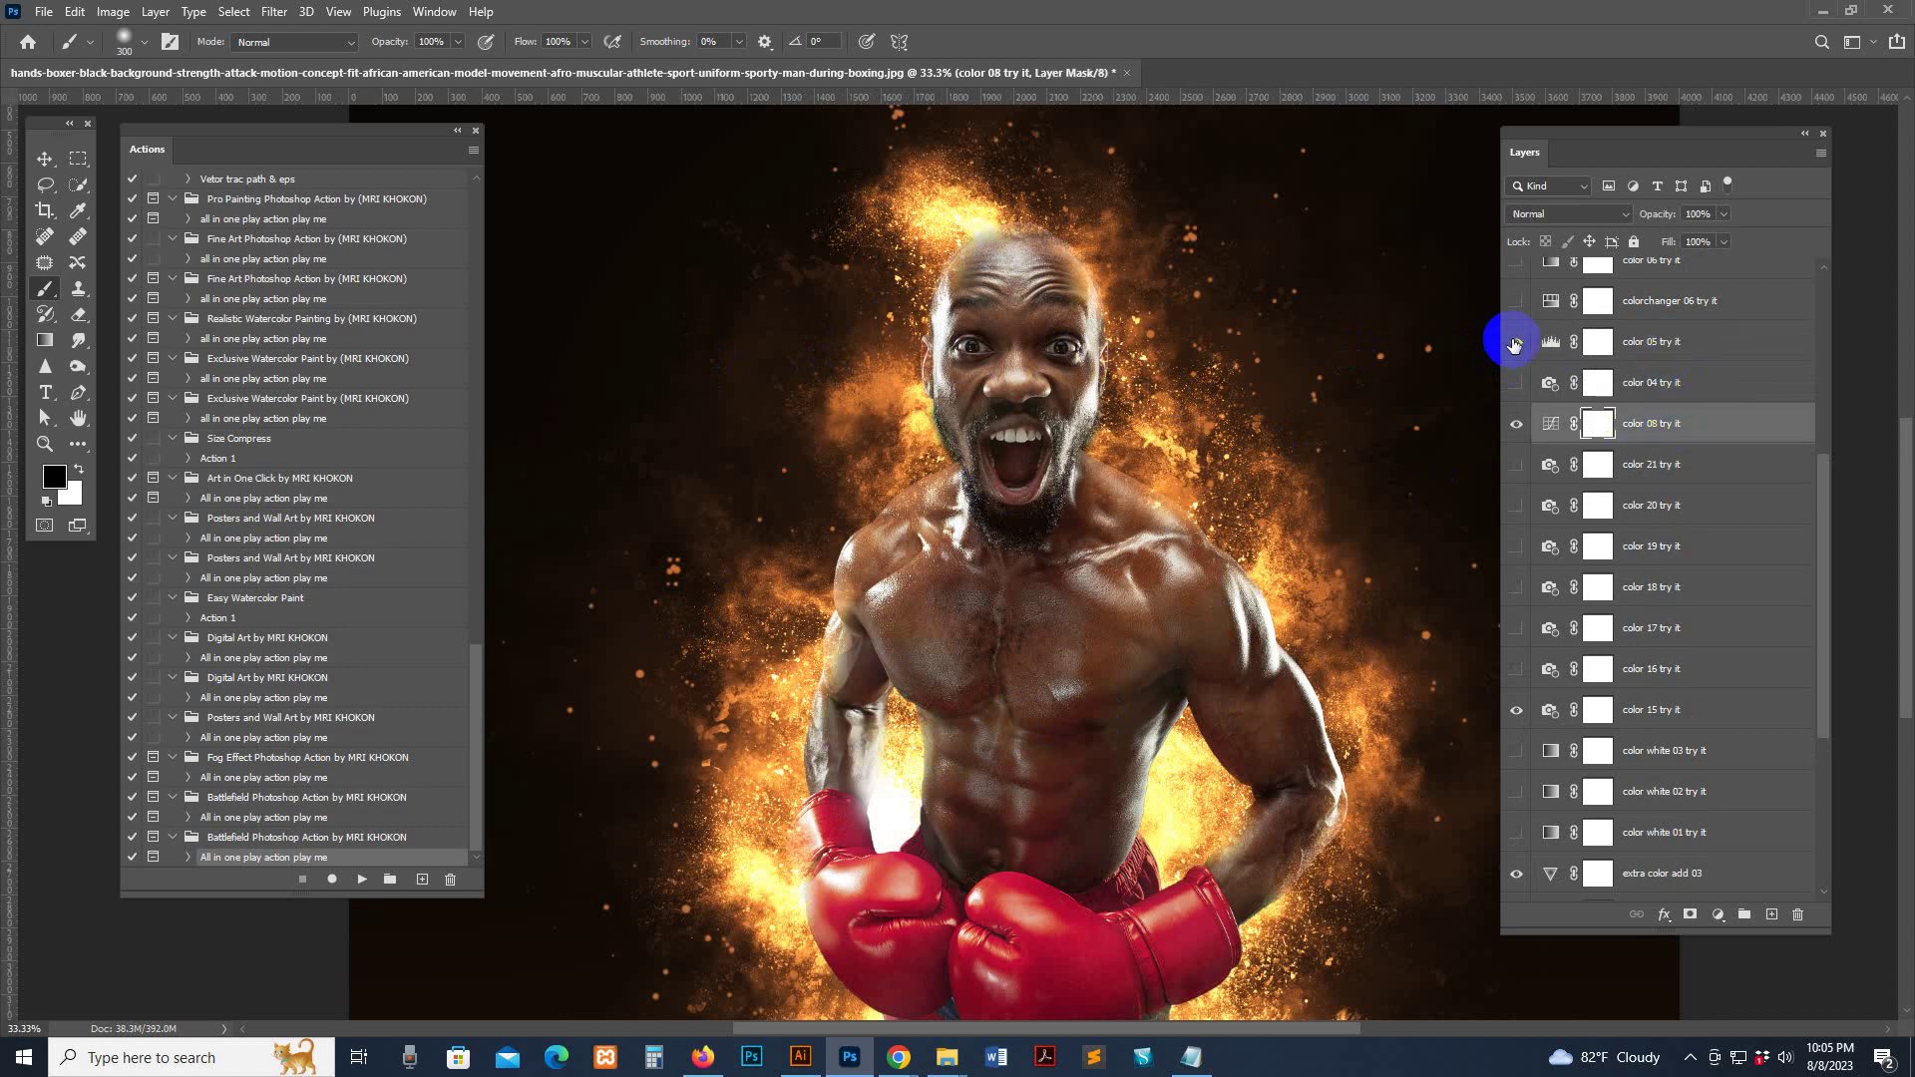
pyautogui.click(1684, 433)
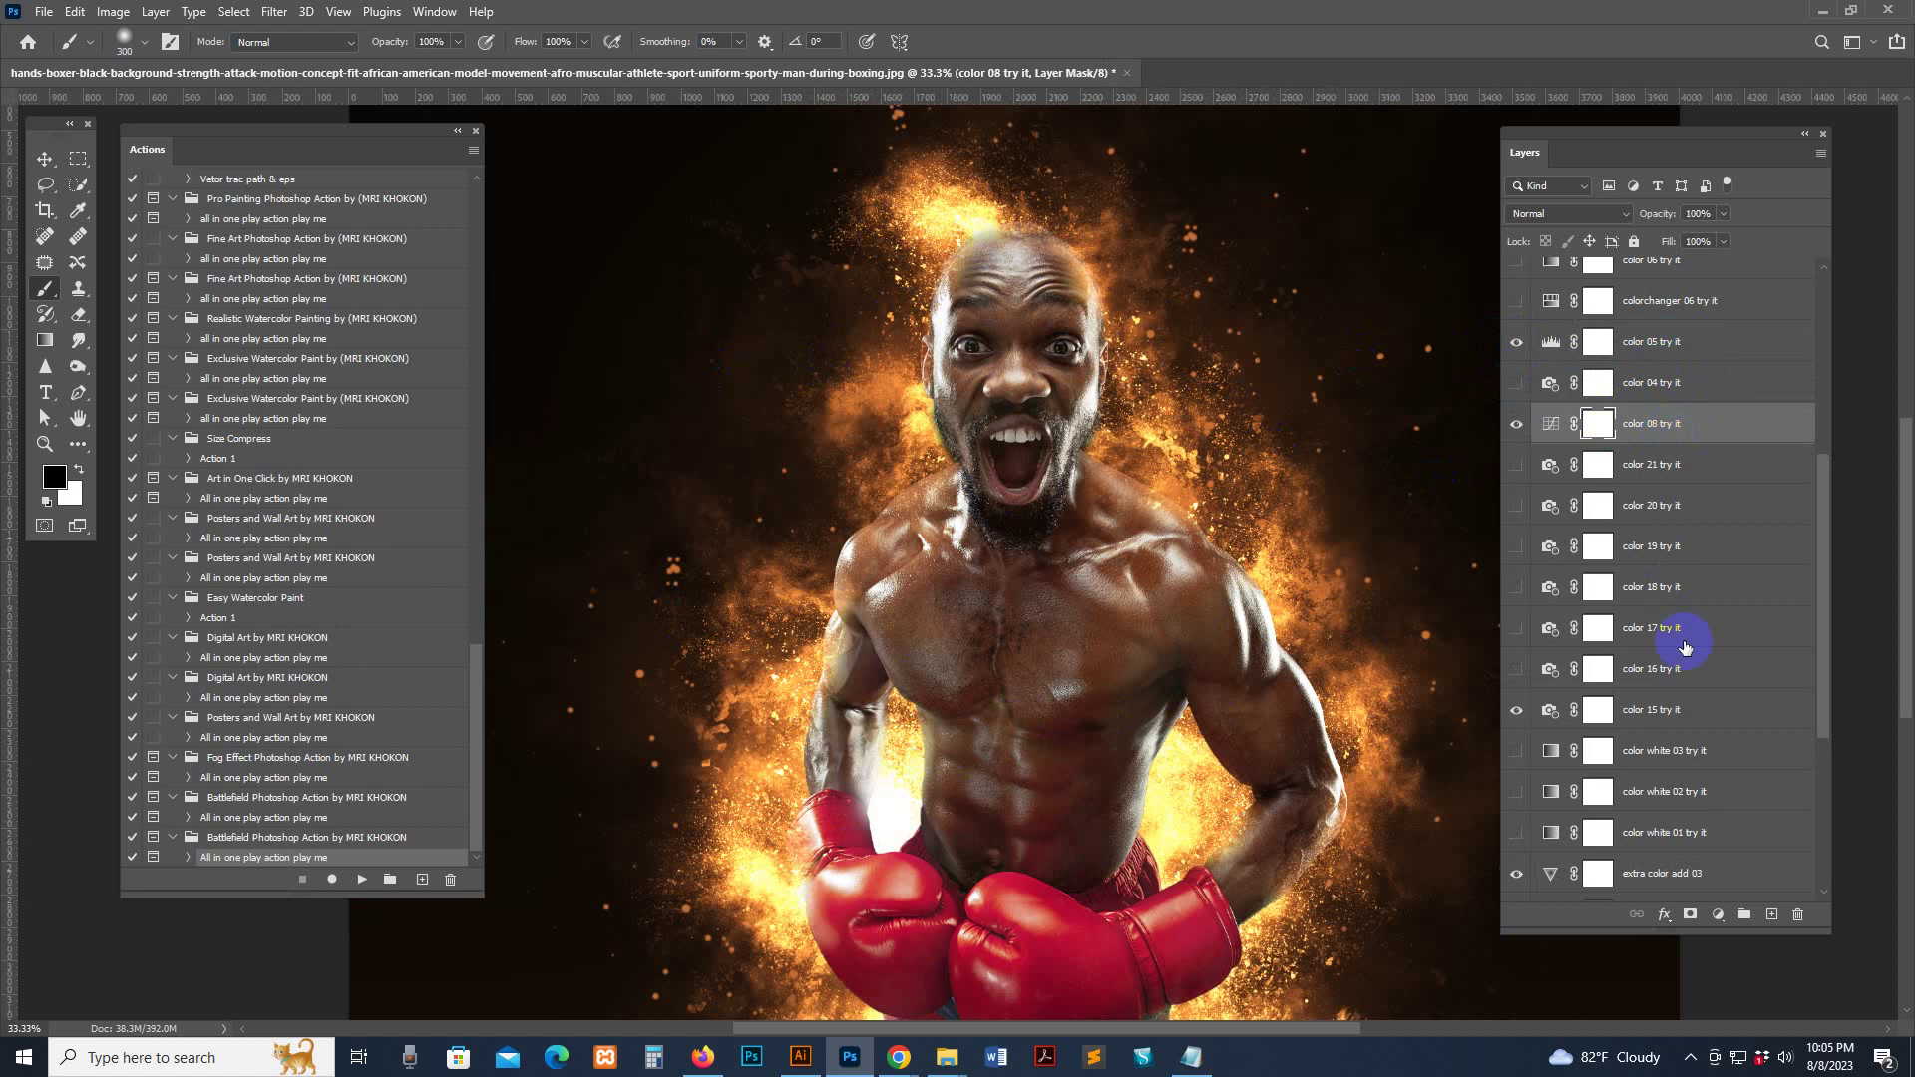
pyautogui.scroll(-2, 1675, 638)
pyautogui.click(1715, 616)
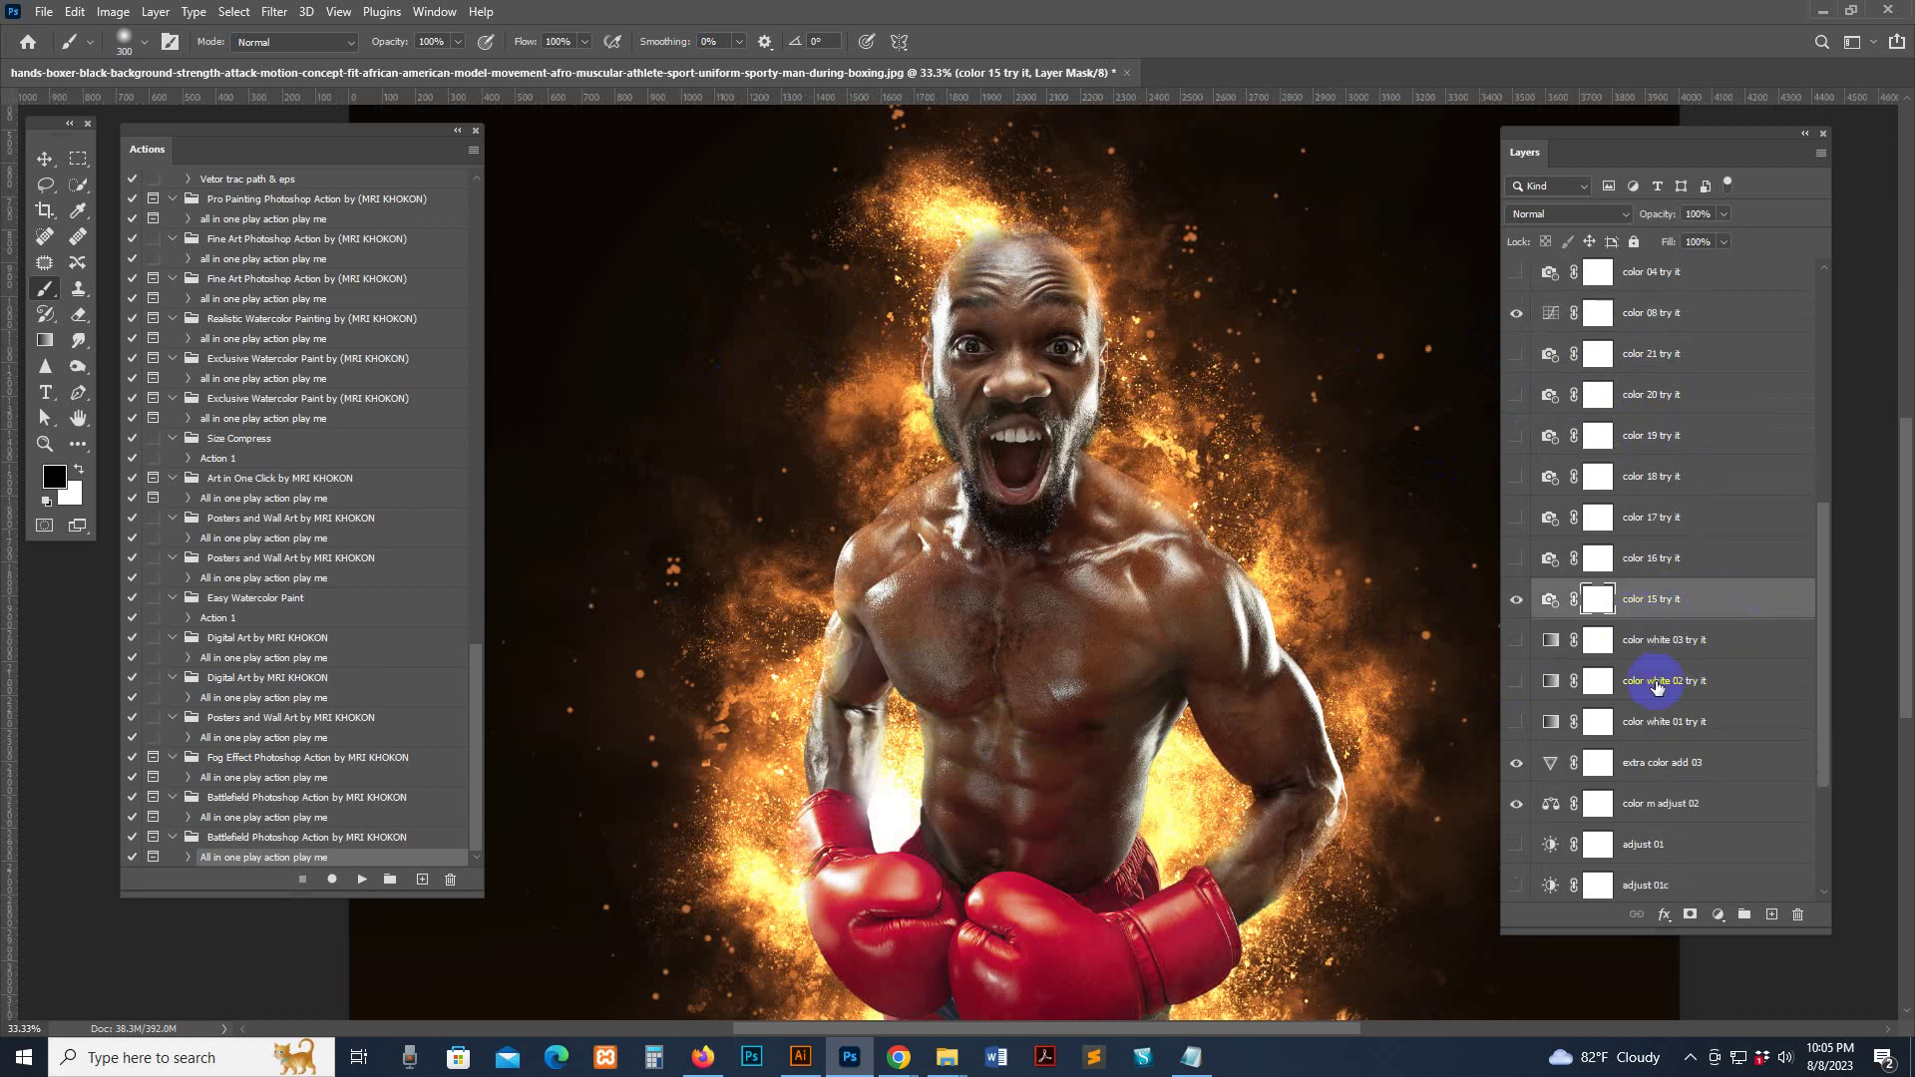
pyautogui.click(1693, 771)
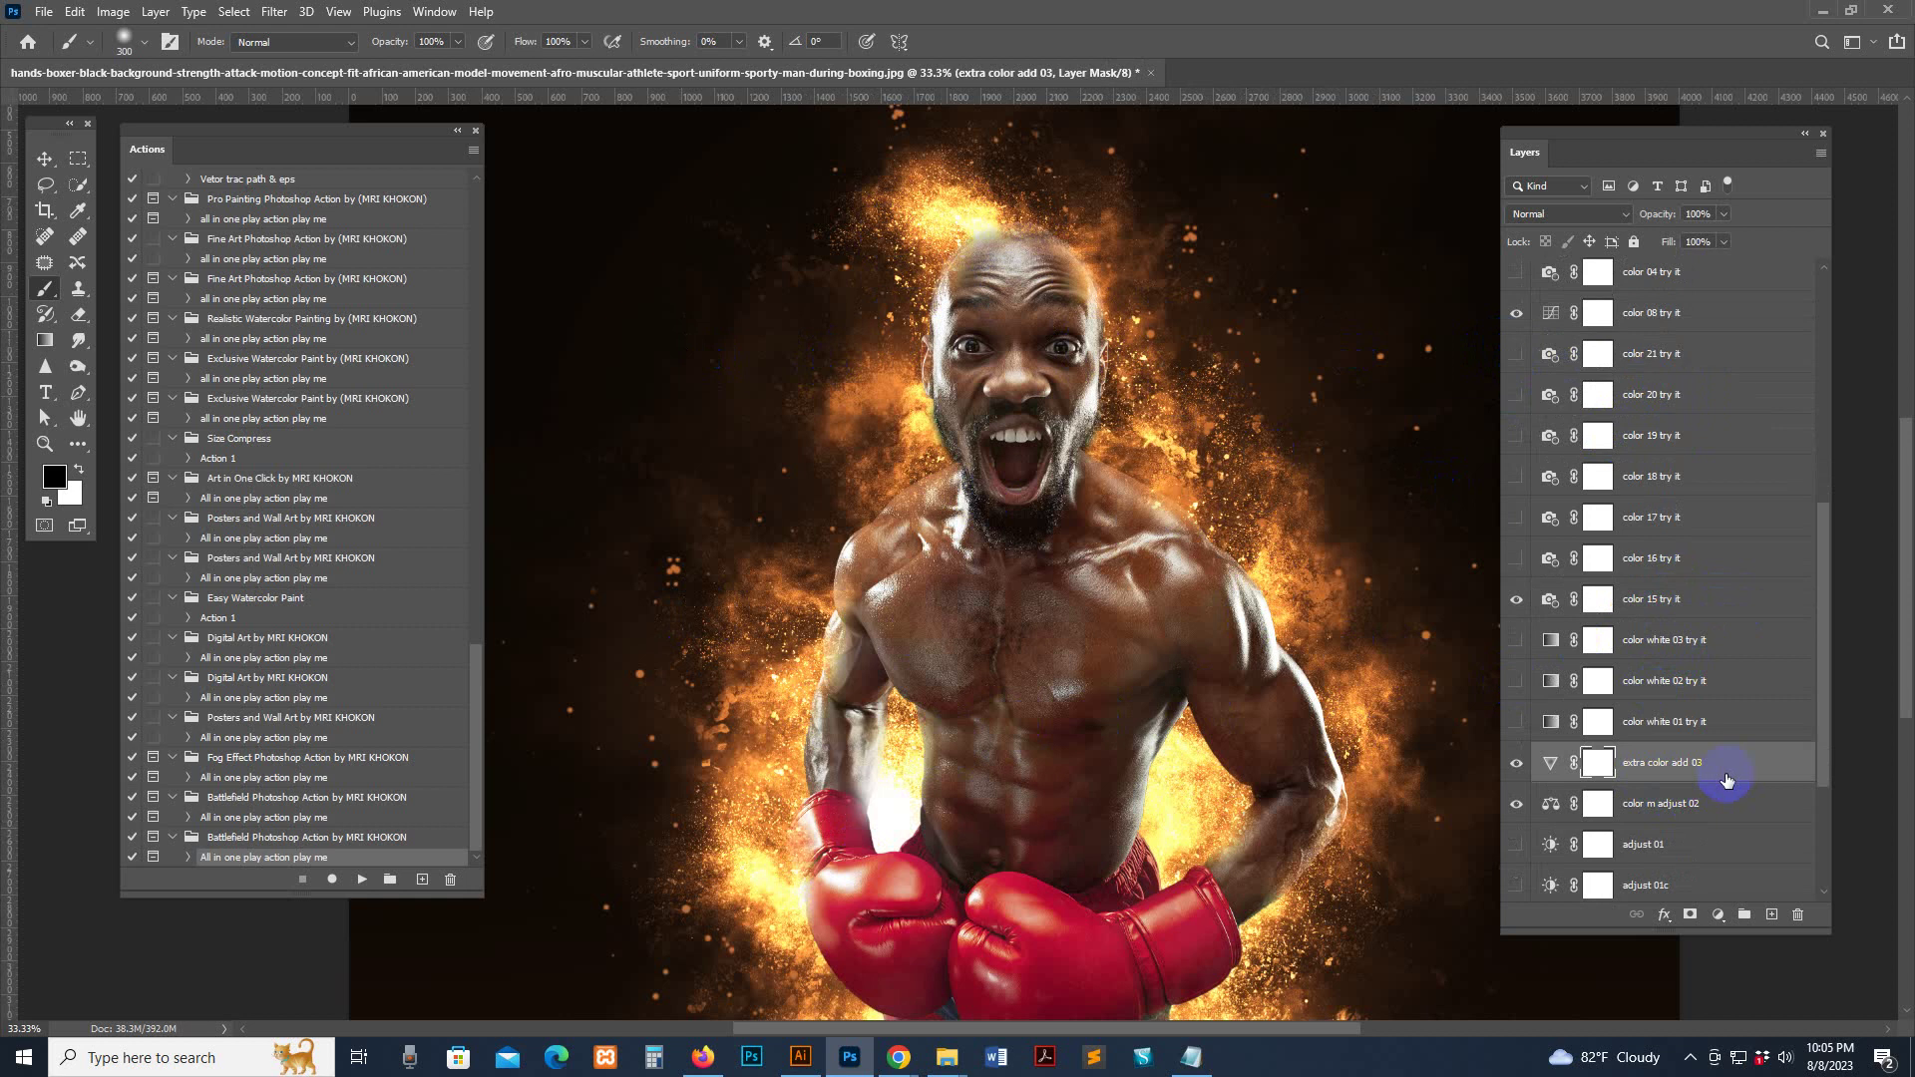
pyautogui.scroll(-2, 1727, 780)
pyautogui.click(1670, 820)
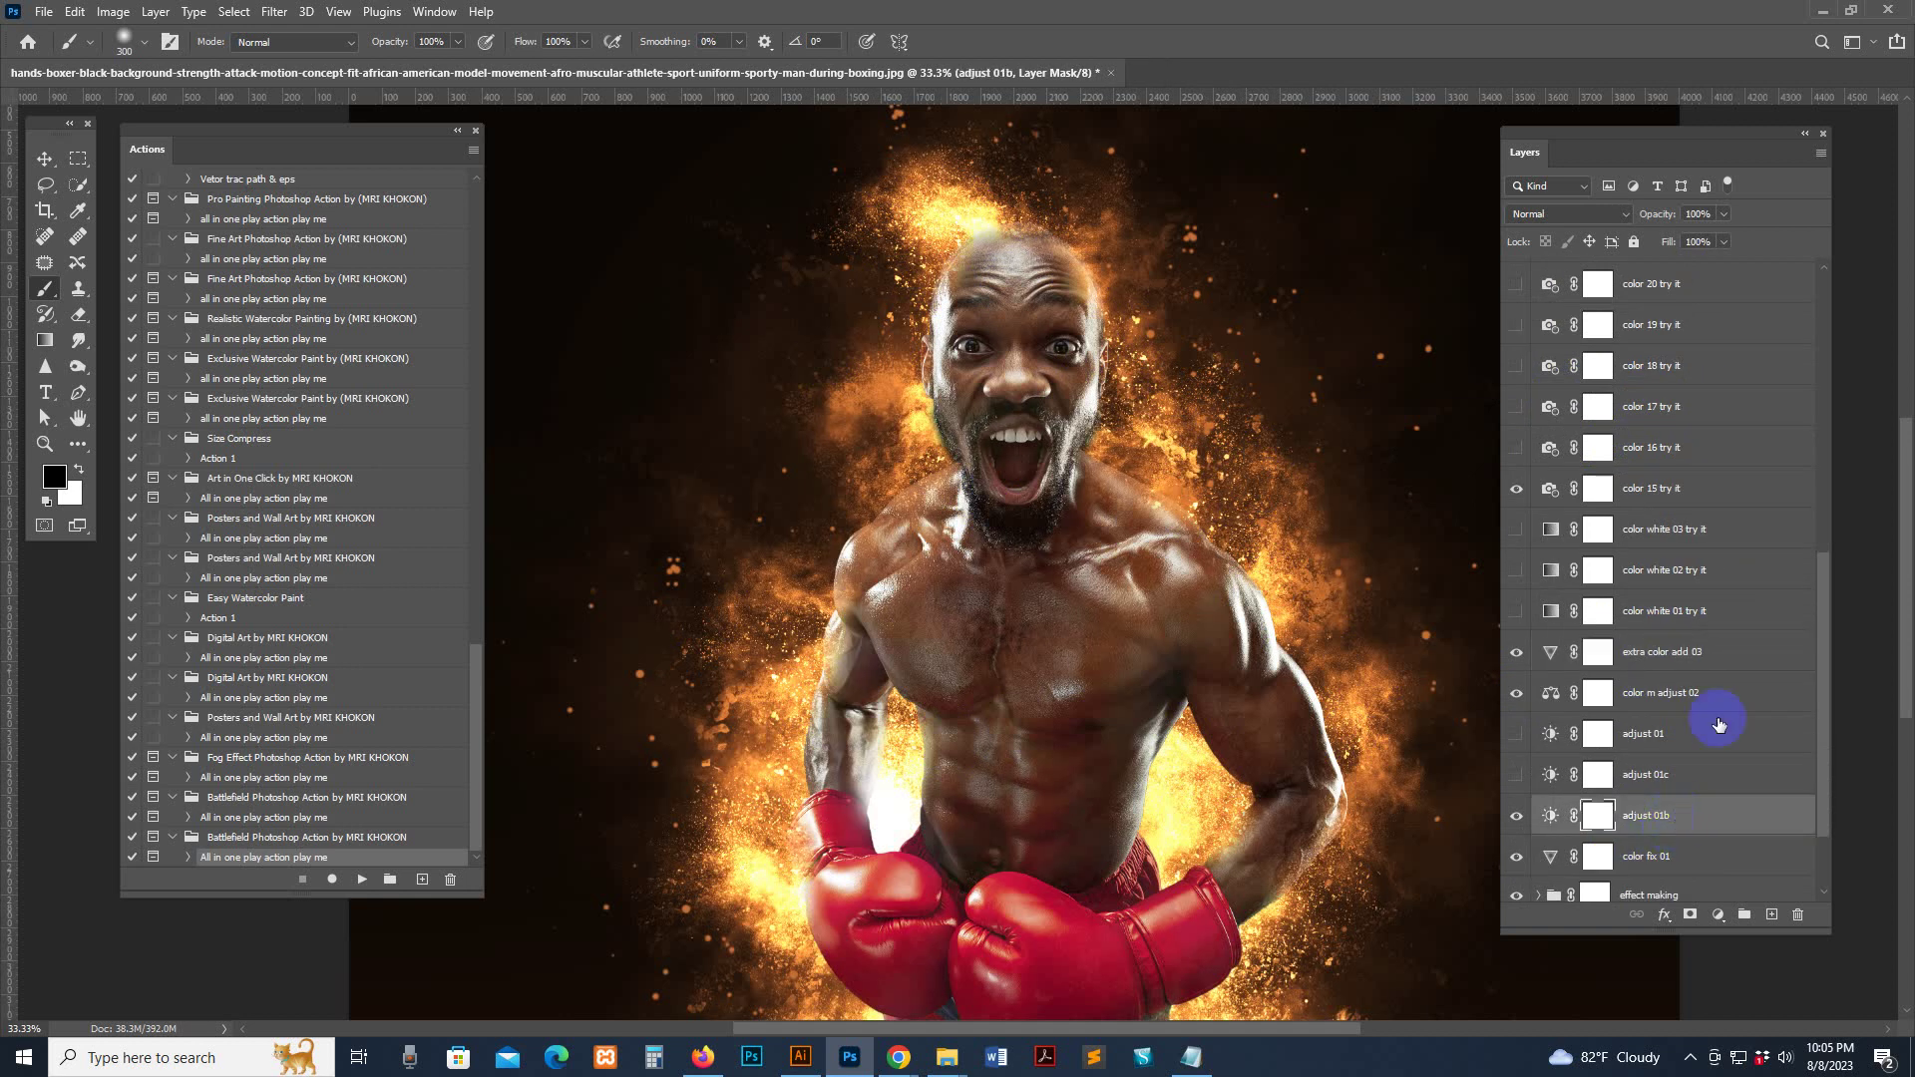
# Show "colorchanger 06 try it" over the fiery combination, set its hue to about +44, and hide the adjustment
pyautogui.scroll(5, 1690, 454)
pyautogui.click(1692, 409)
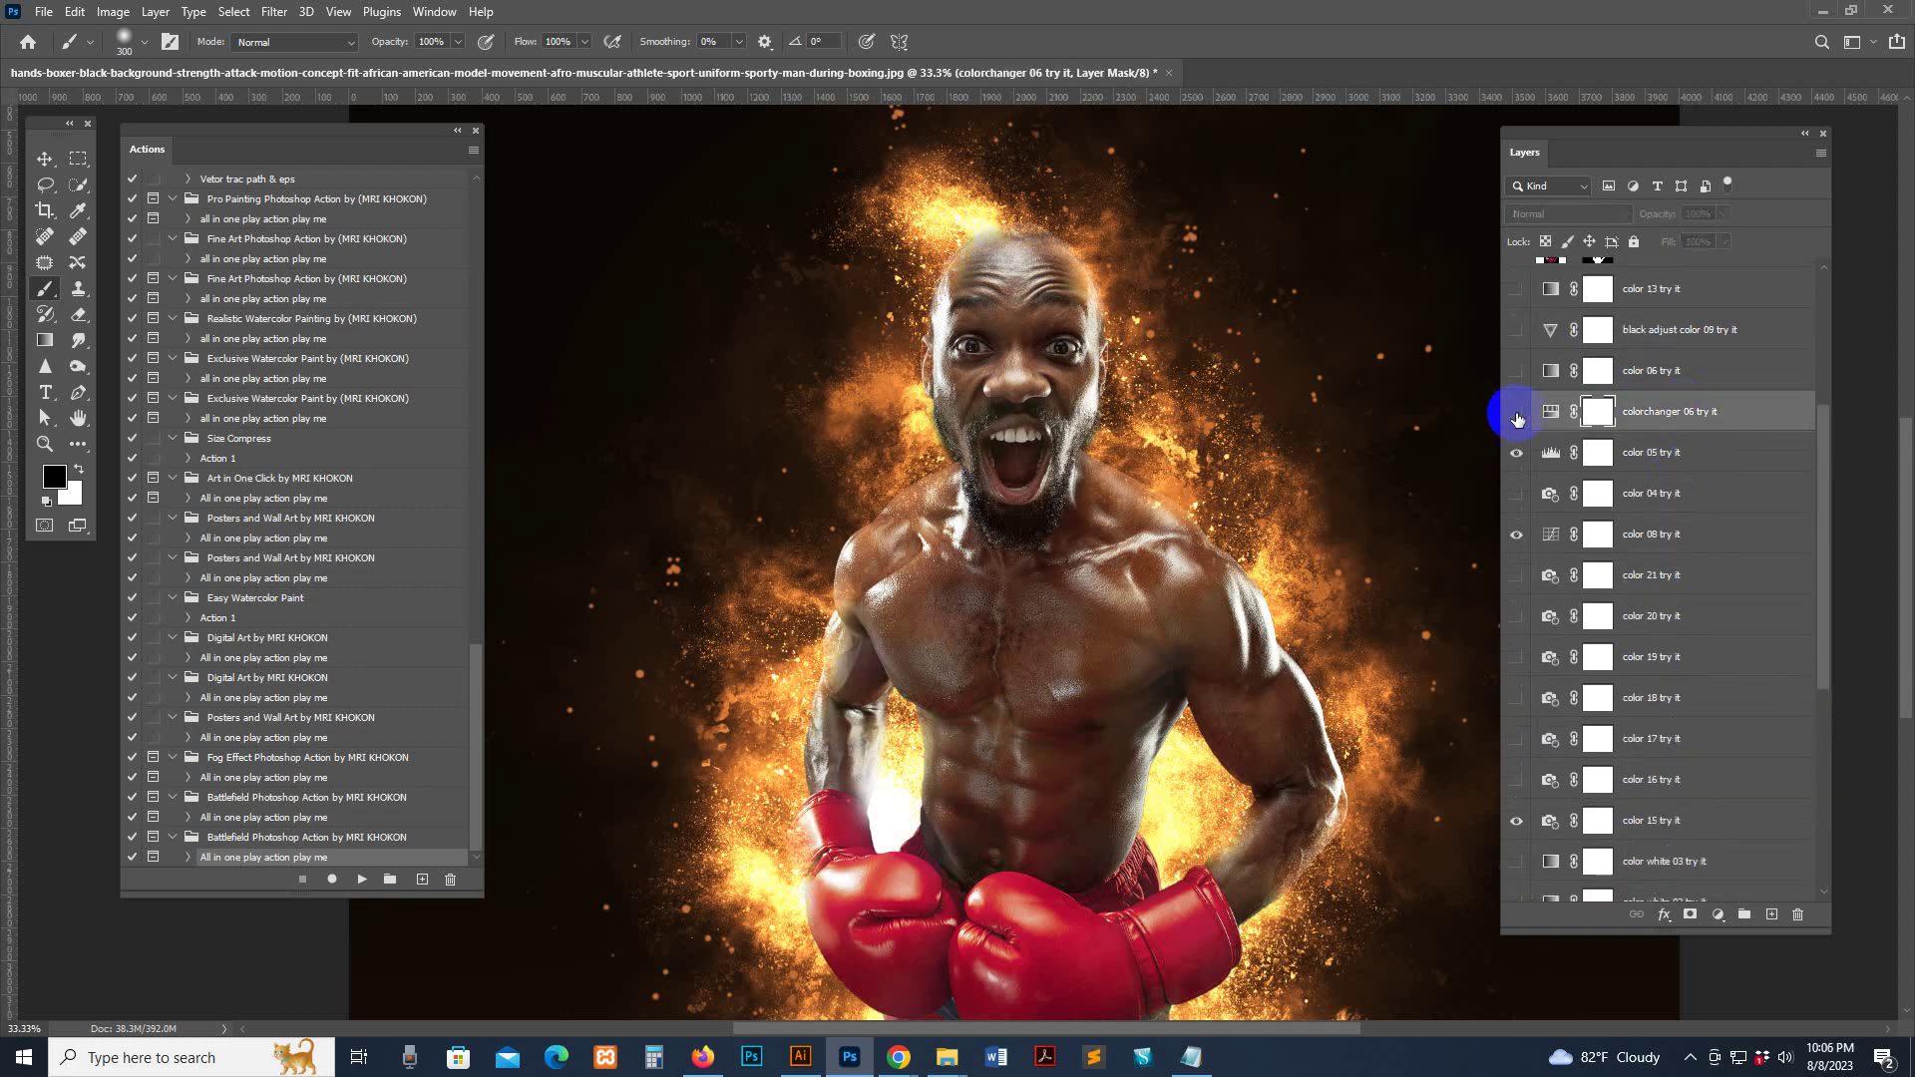
pyautogui.click(1516, 413)
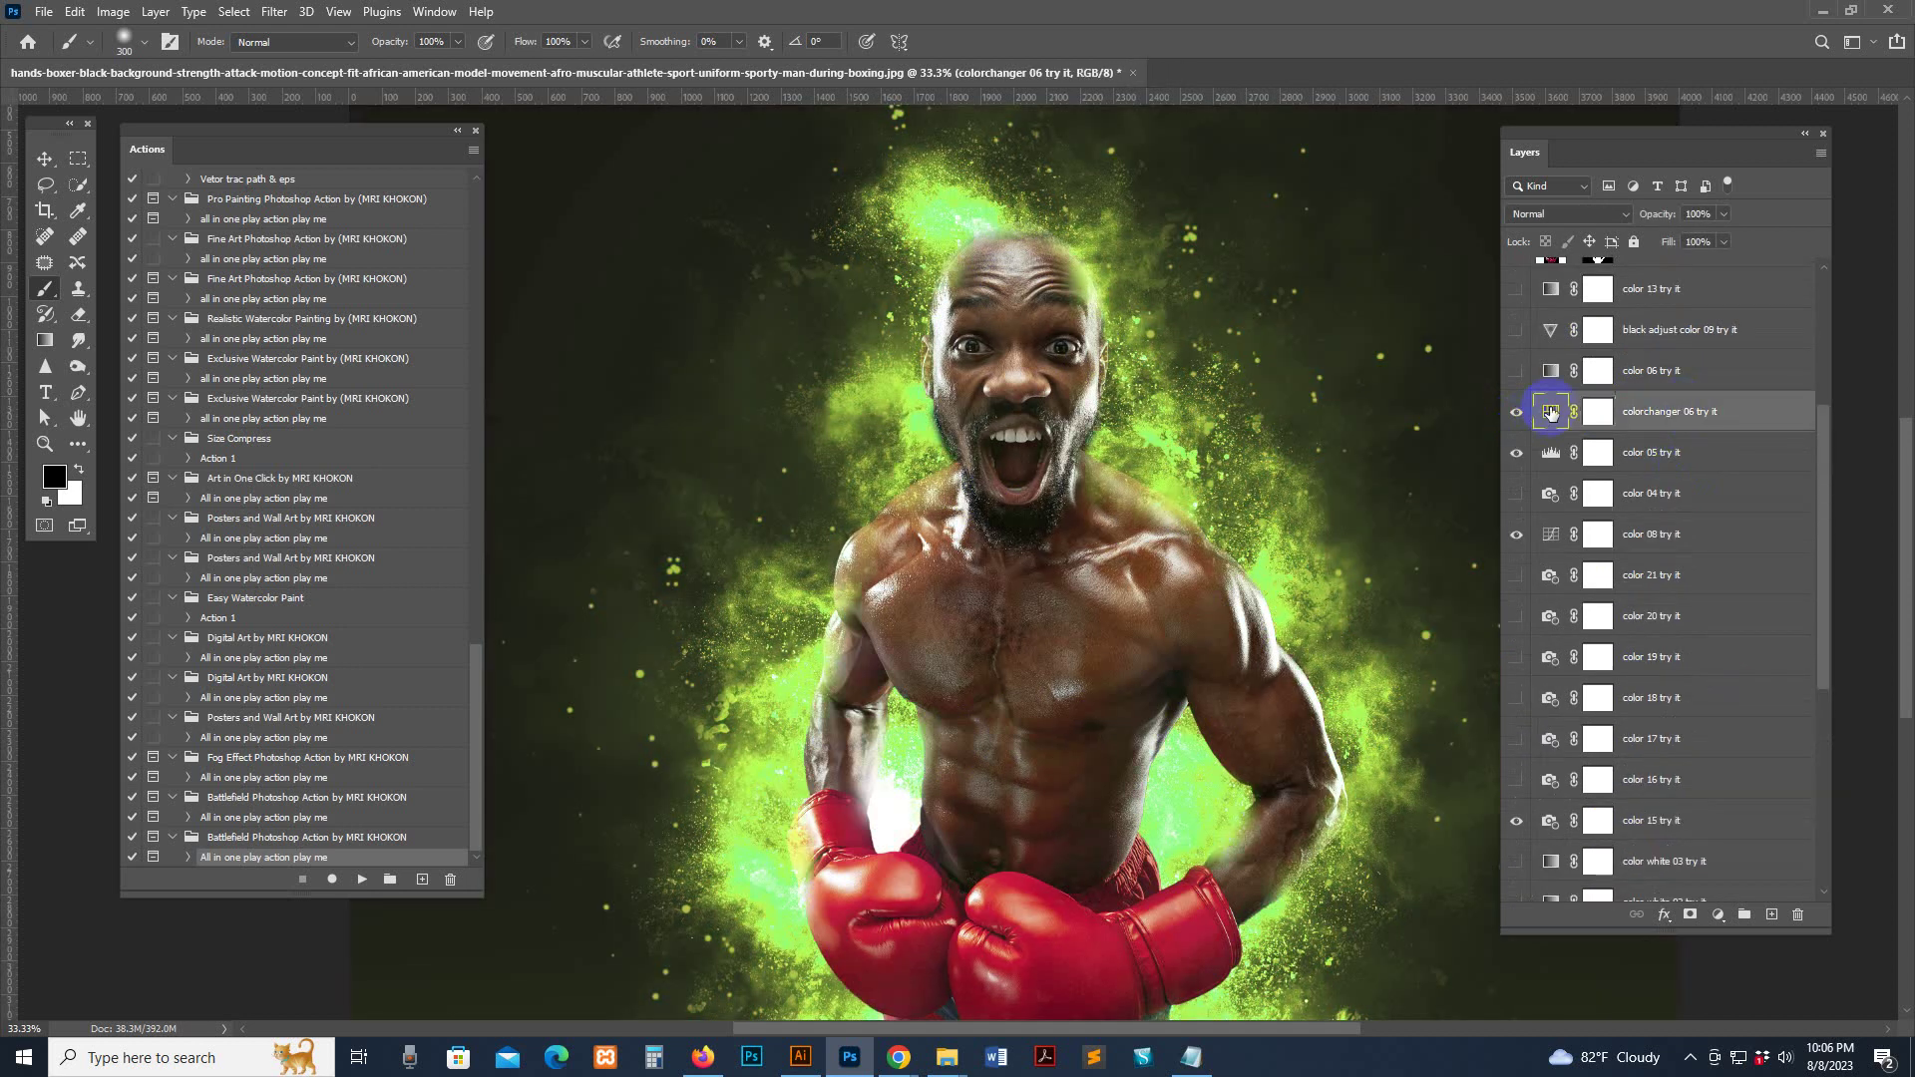
pyautogui.doubleClick(1551, 411)
pyautogui.moveTo(1351, 305); pyautogui.dragTo(1402, 297)
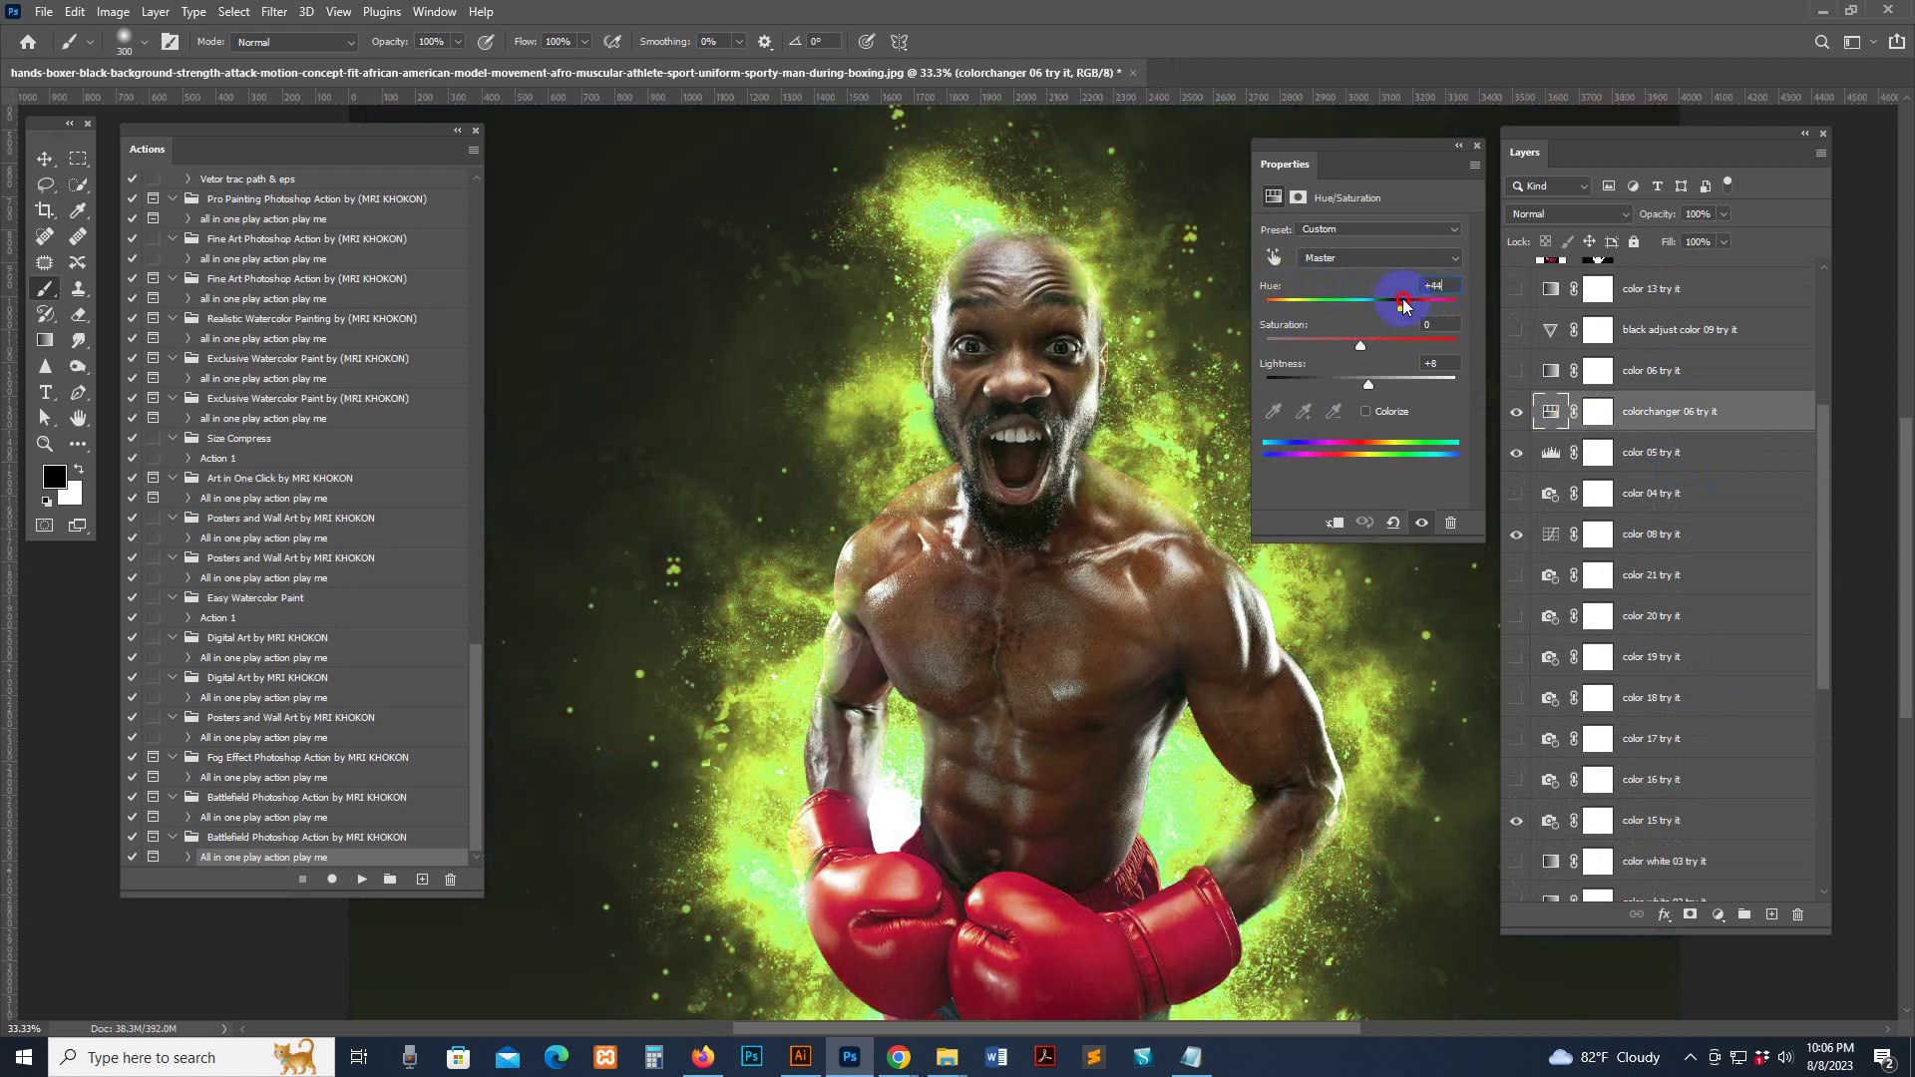
pyautogui.click(1476, 146)
pyautogui.click(1513, 419)
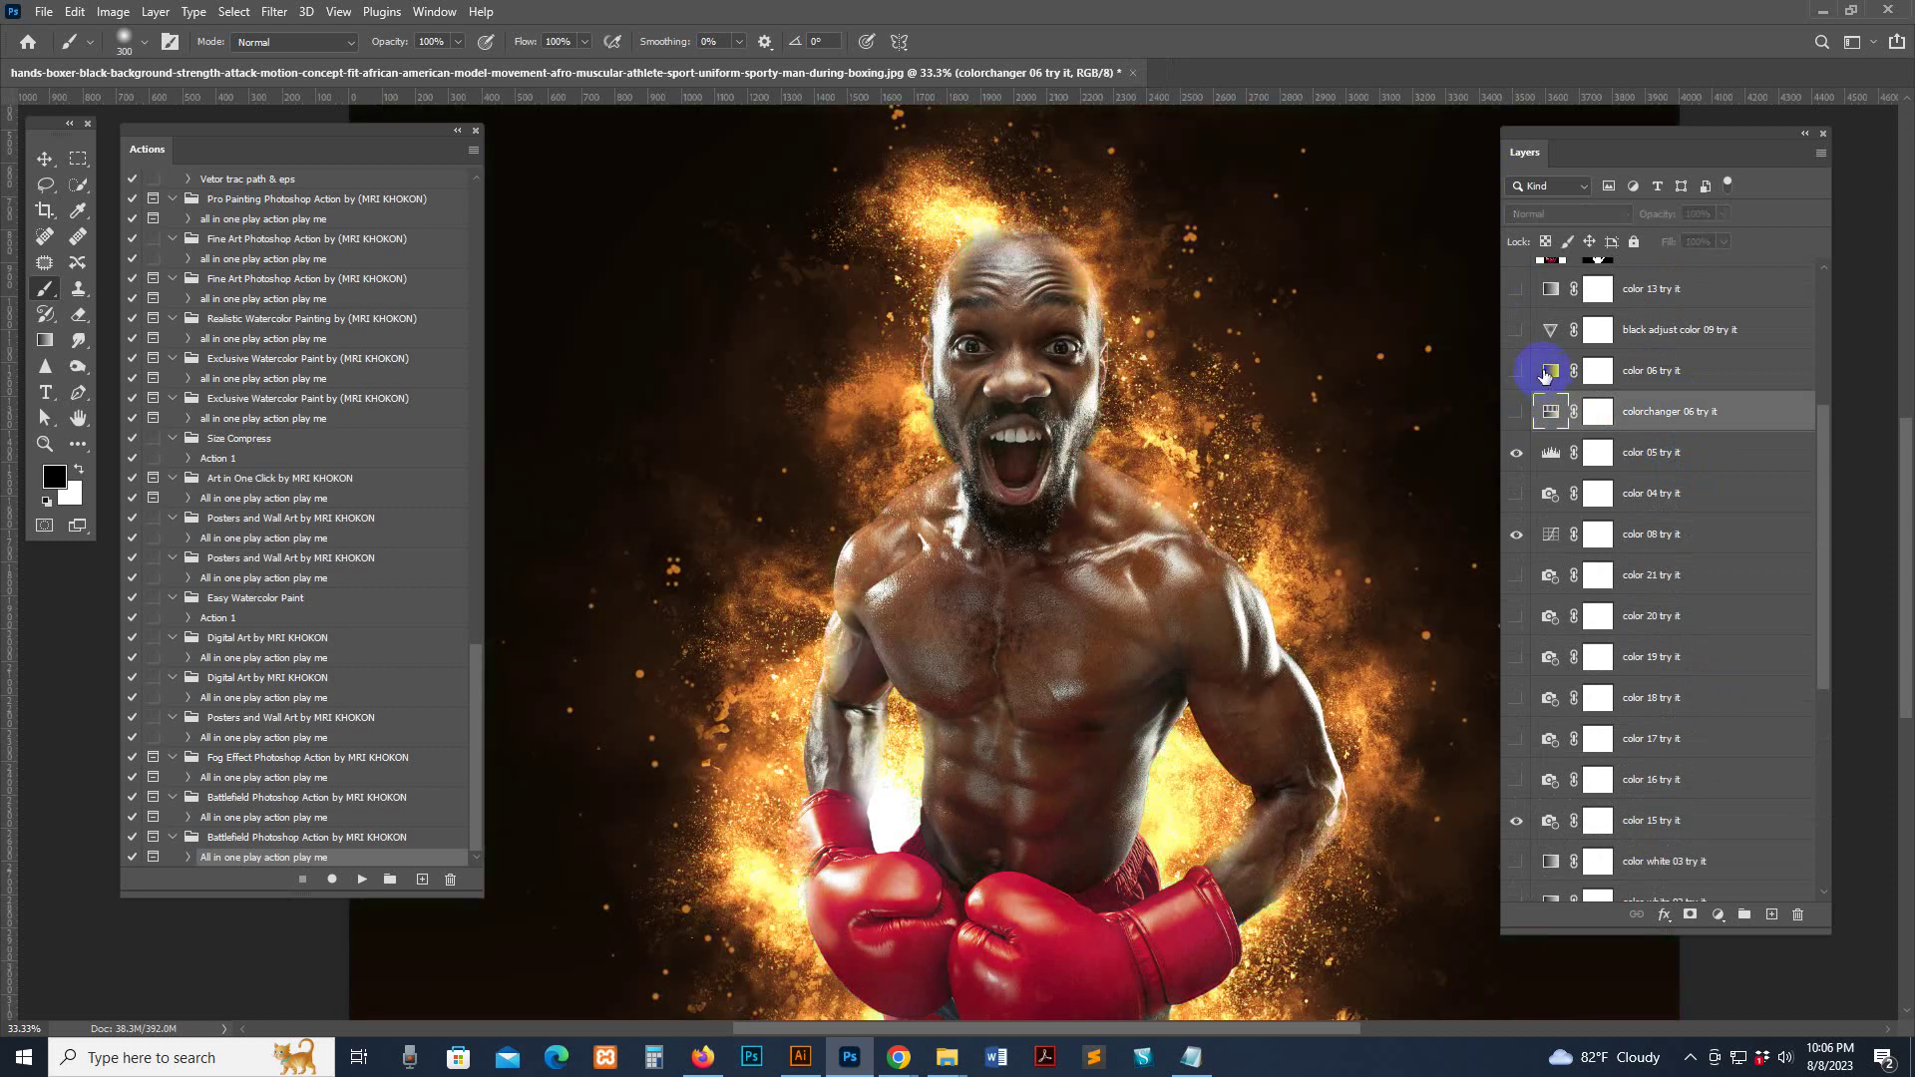
# Preview "color 06 try it", "black adjust color 09 try it" and "color 13 try it" one at a time, leaving all three hidden
pyautogui.click(1533, 371)
pyautogui.click(1516, 370)
pyautogui.click(1515, 370)
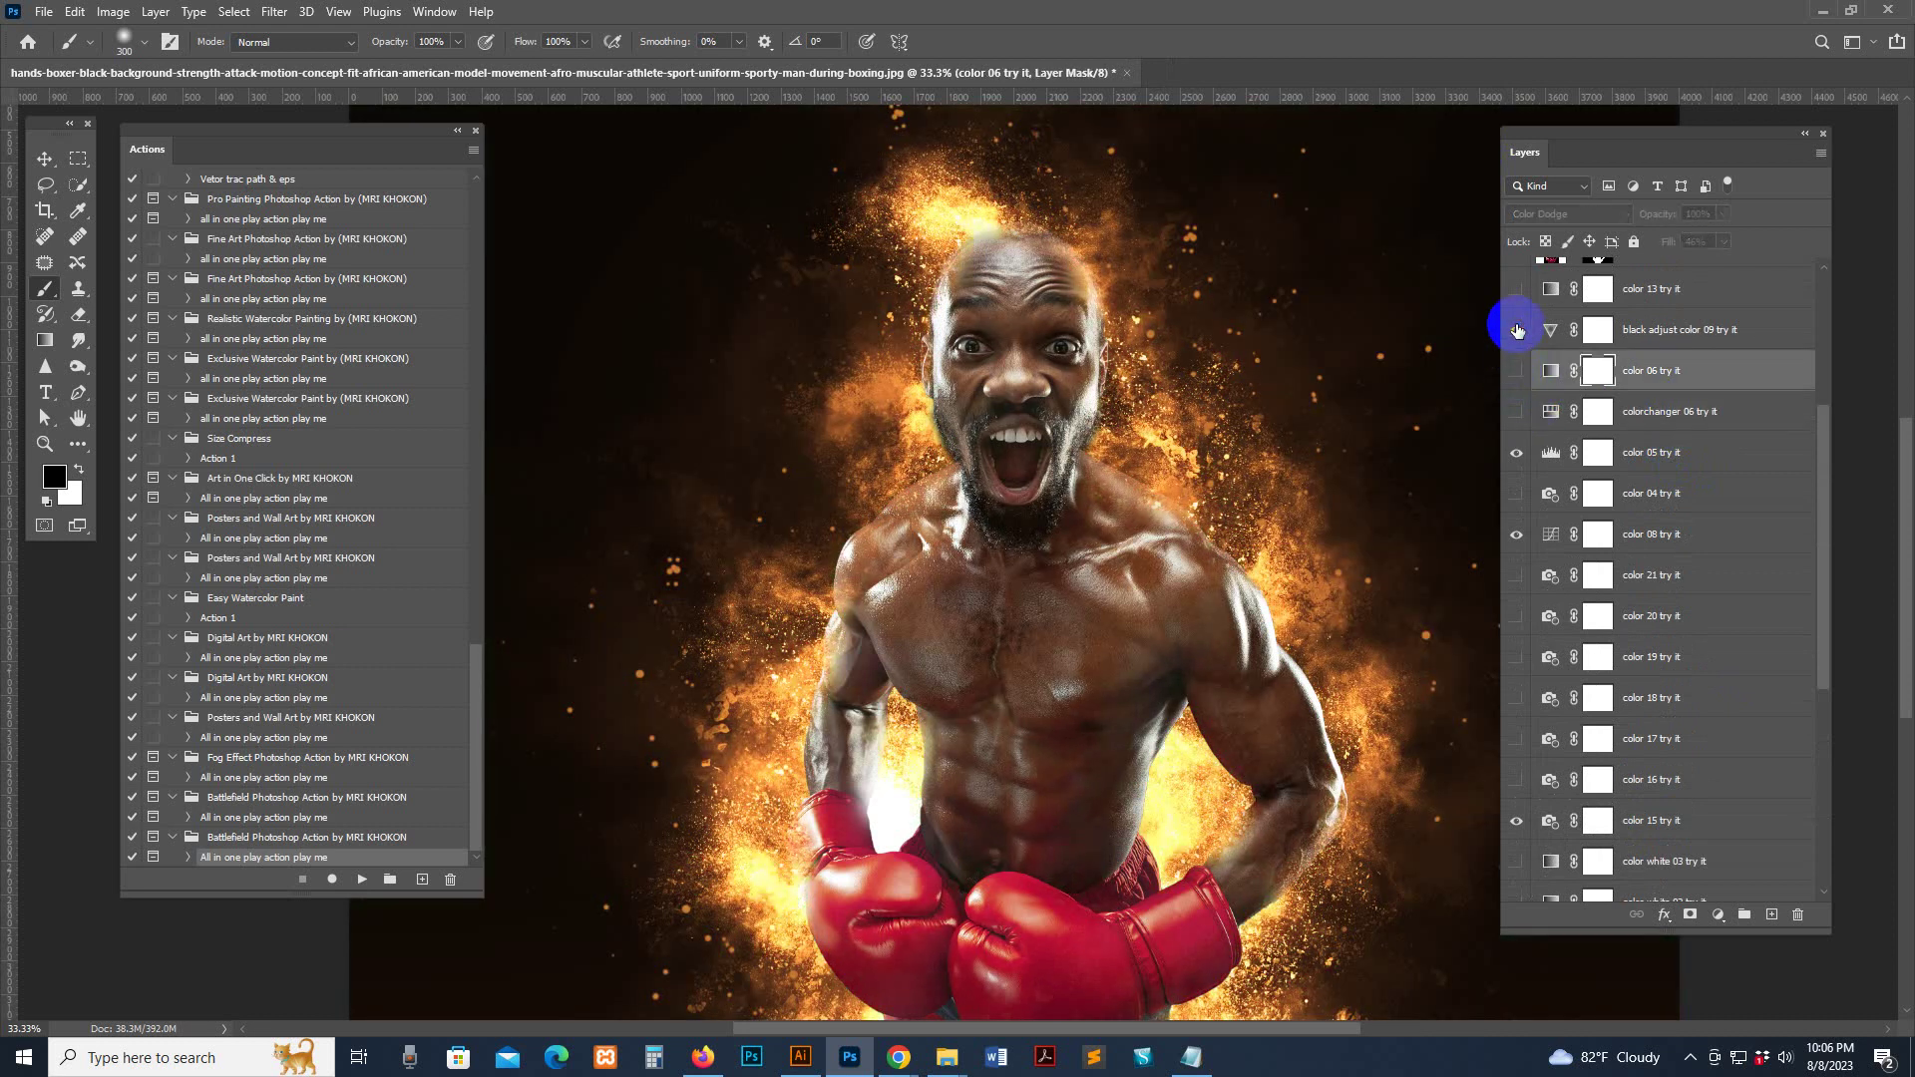
pyautogui.click(1516, 329)
pyautogui.click(1516, 324)
pyautogui.click(1515, 289)
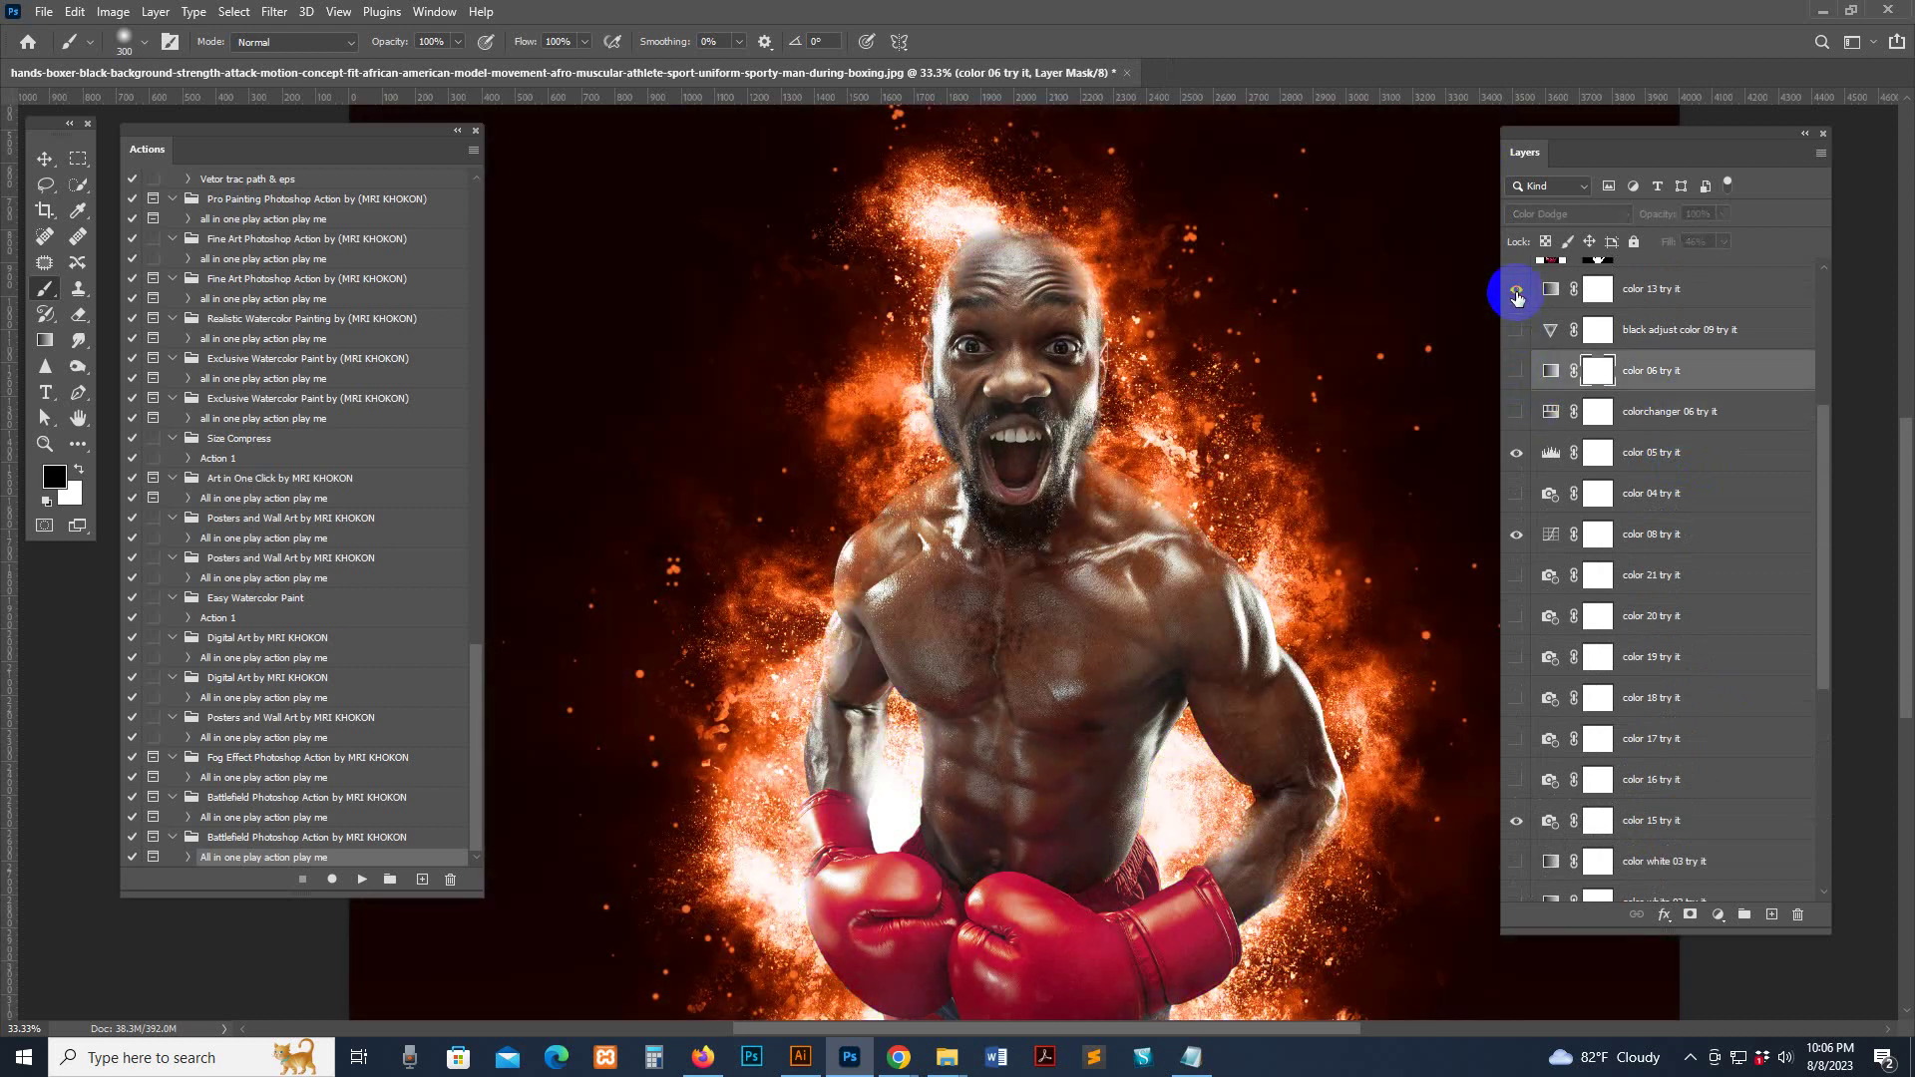
pyautogui.click(1516, 289)
# Preview "color full 09 try it", "color full 10 try it" and "color full 11 try it" one at a time, leaving all hidden
pyautogui.scroll(5, 1518, 339)
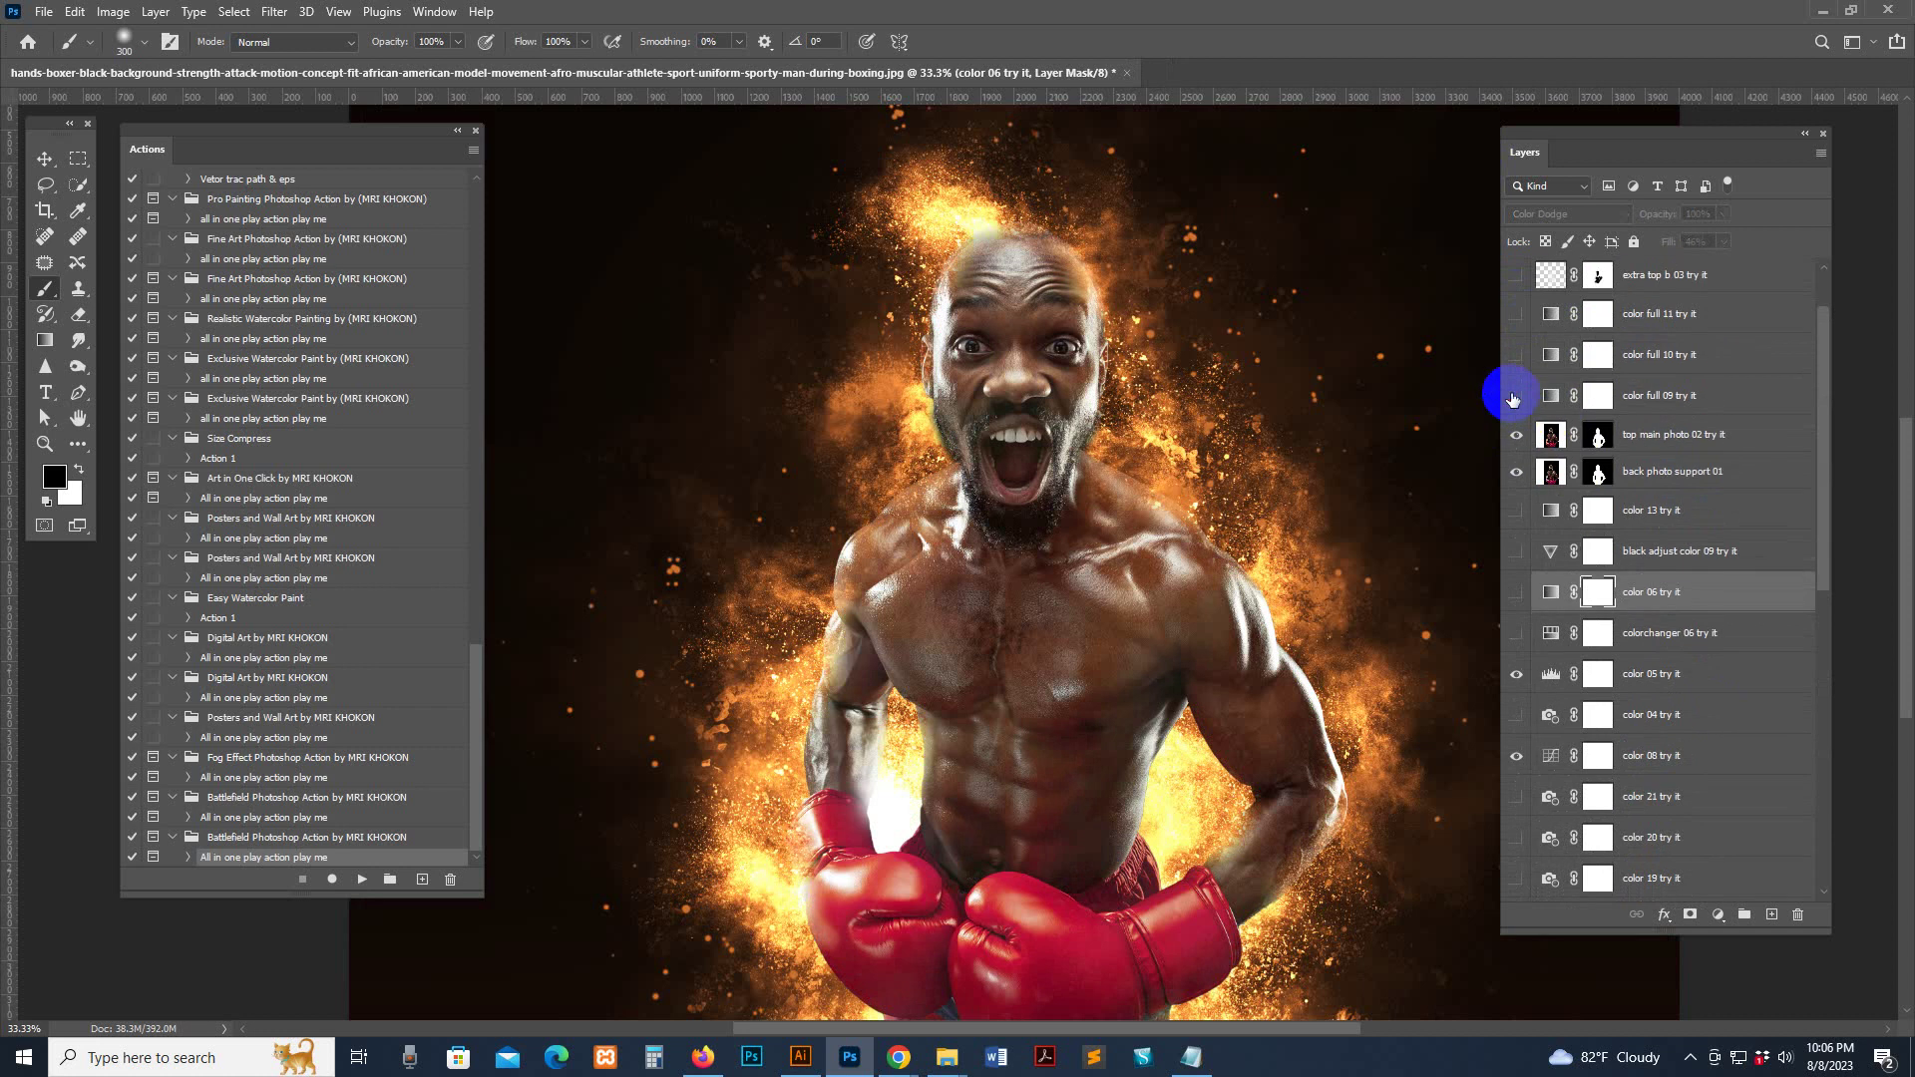
pyautogui.click(1515, 396)
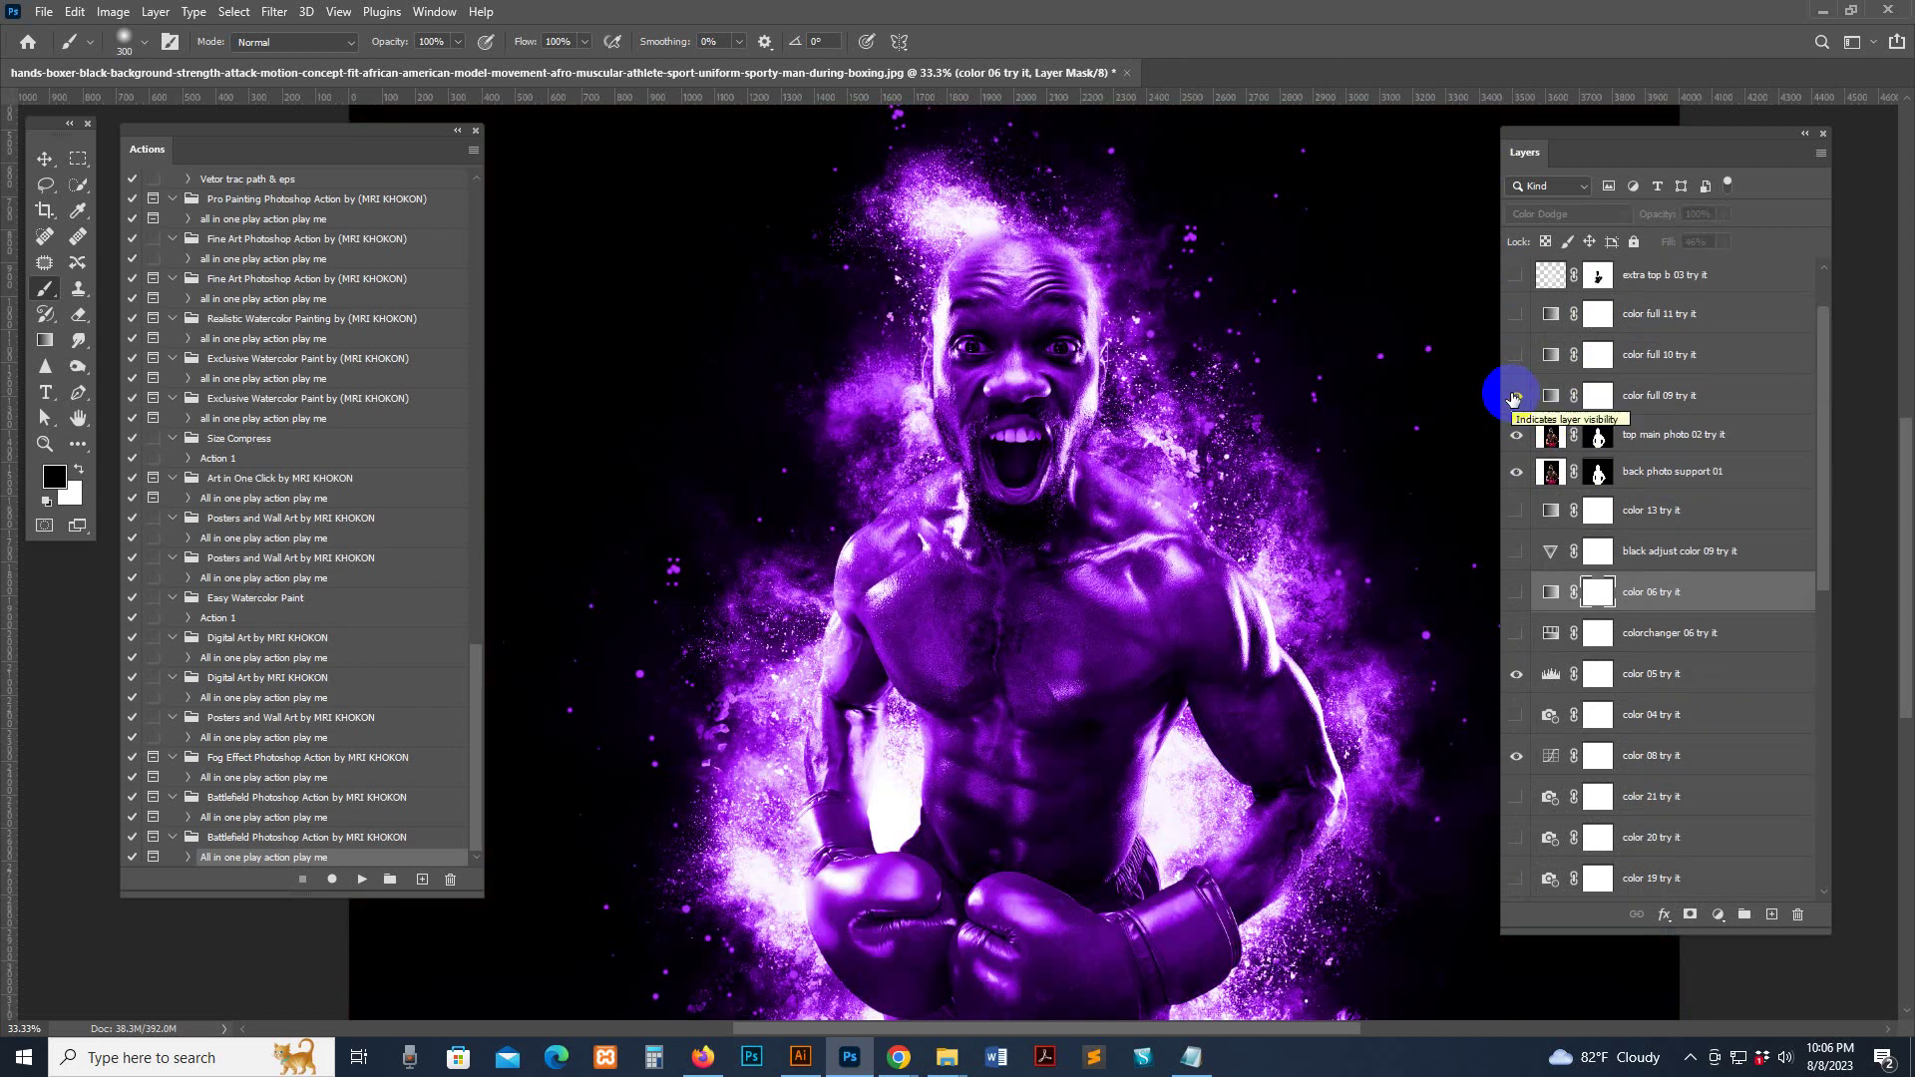
pyautogui.click(1514, 395)
pyautogui.click(1513, 359)
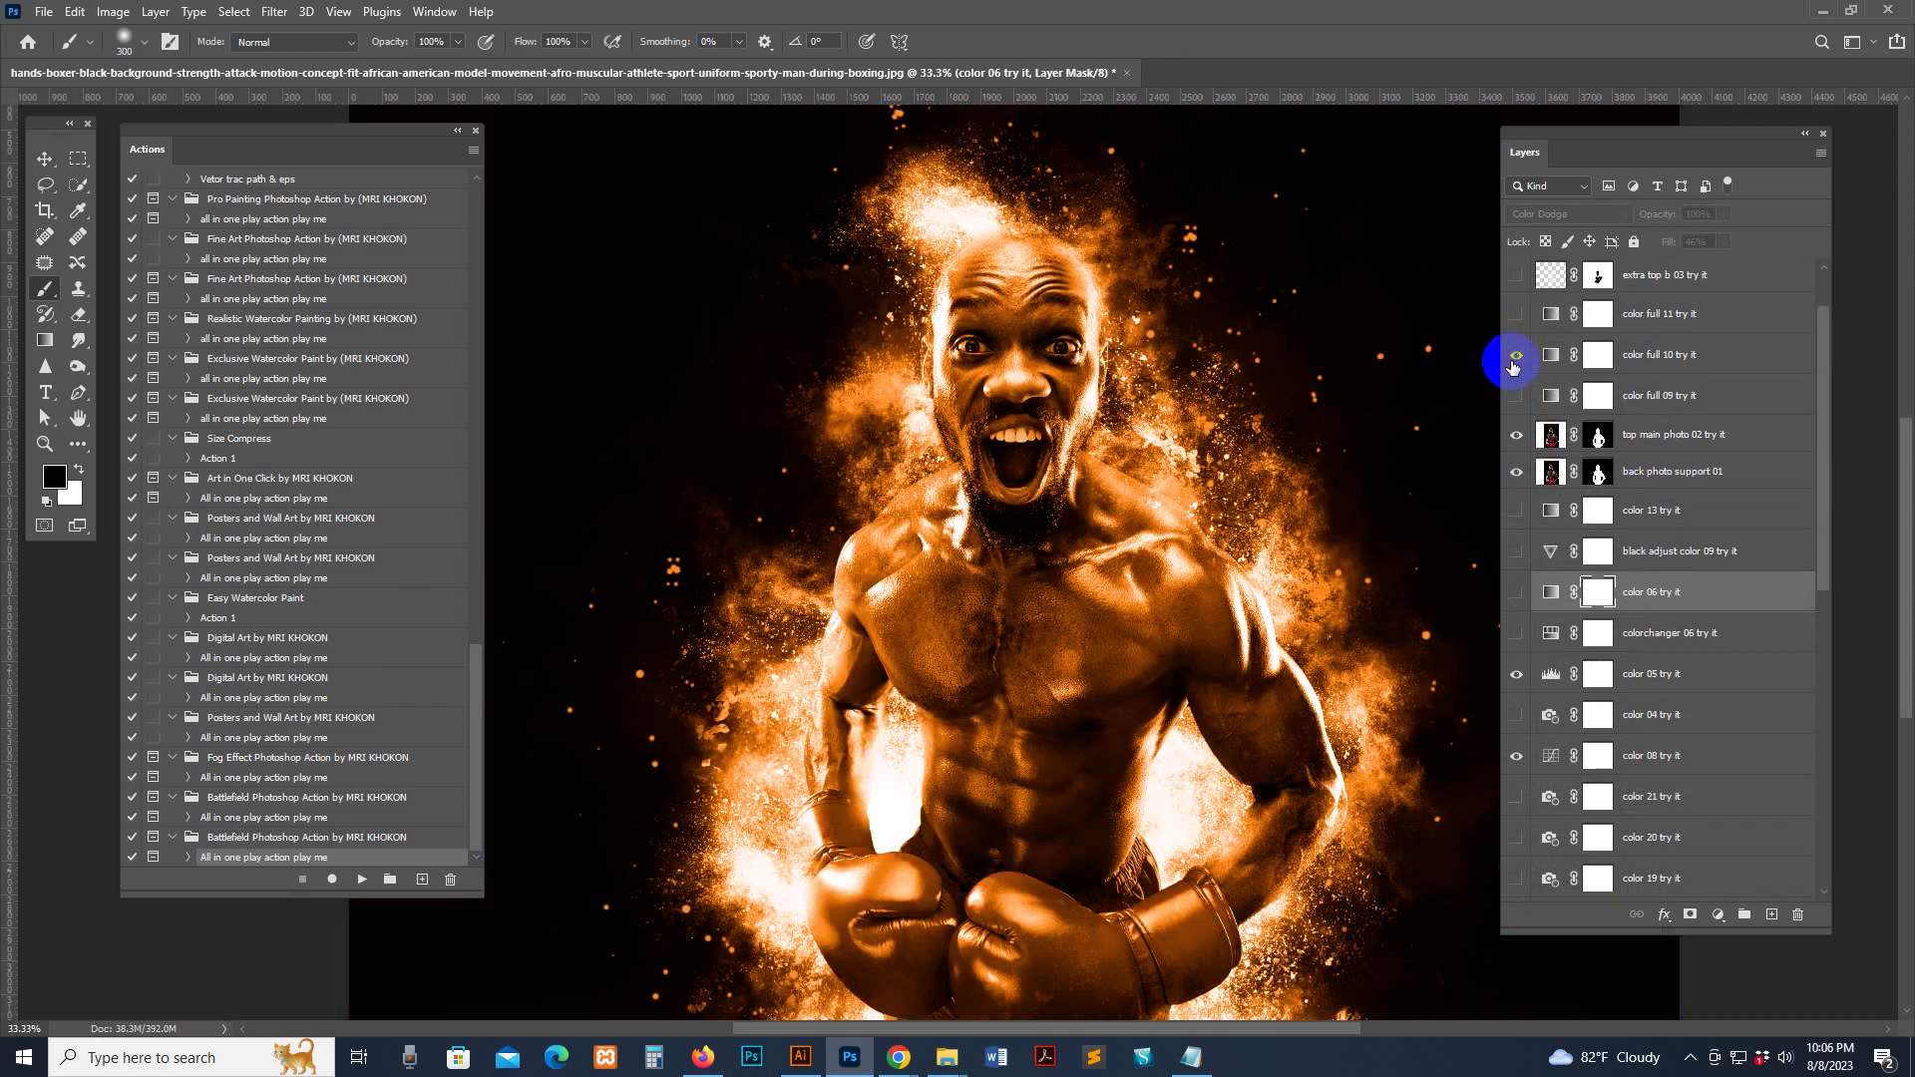
pyautogui.click(1513, 361)
pyautogui.click(1516, 314)
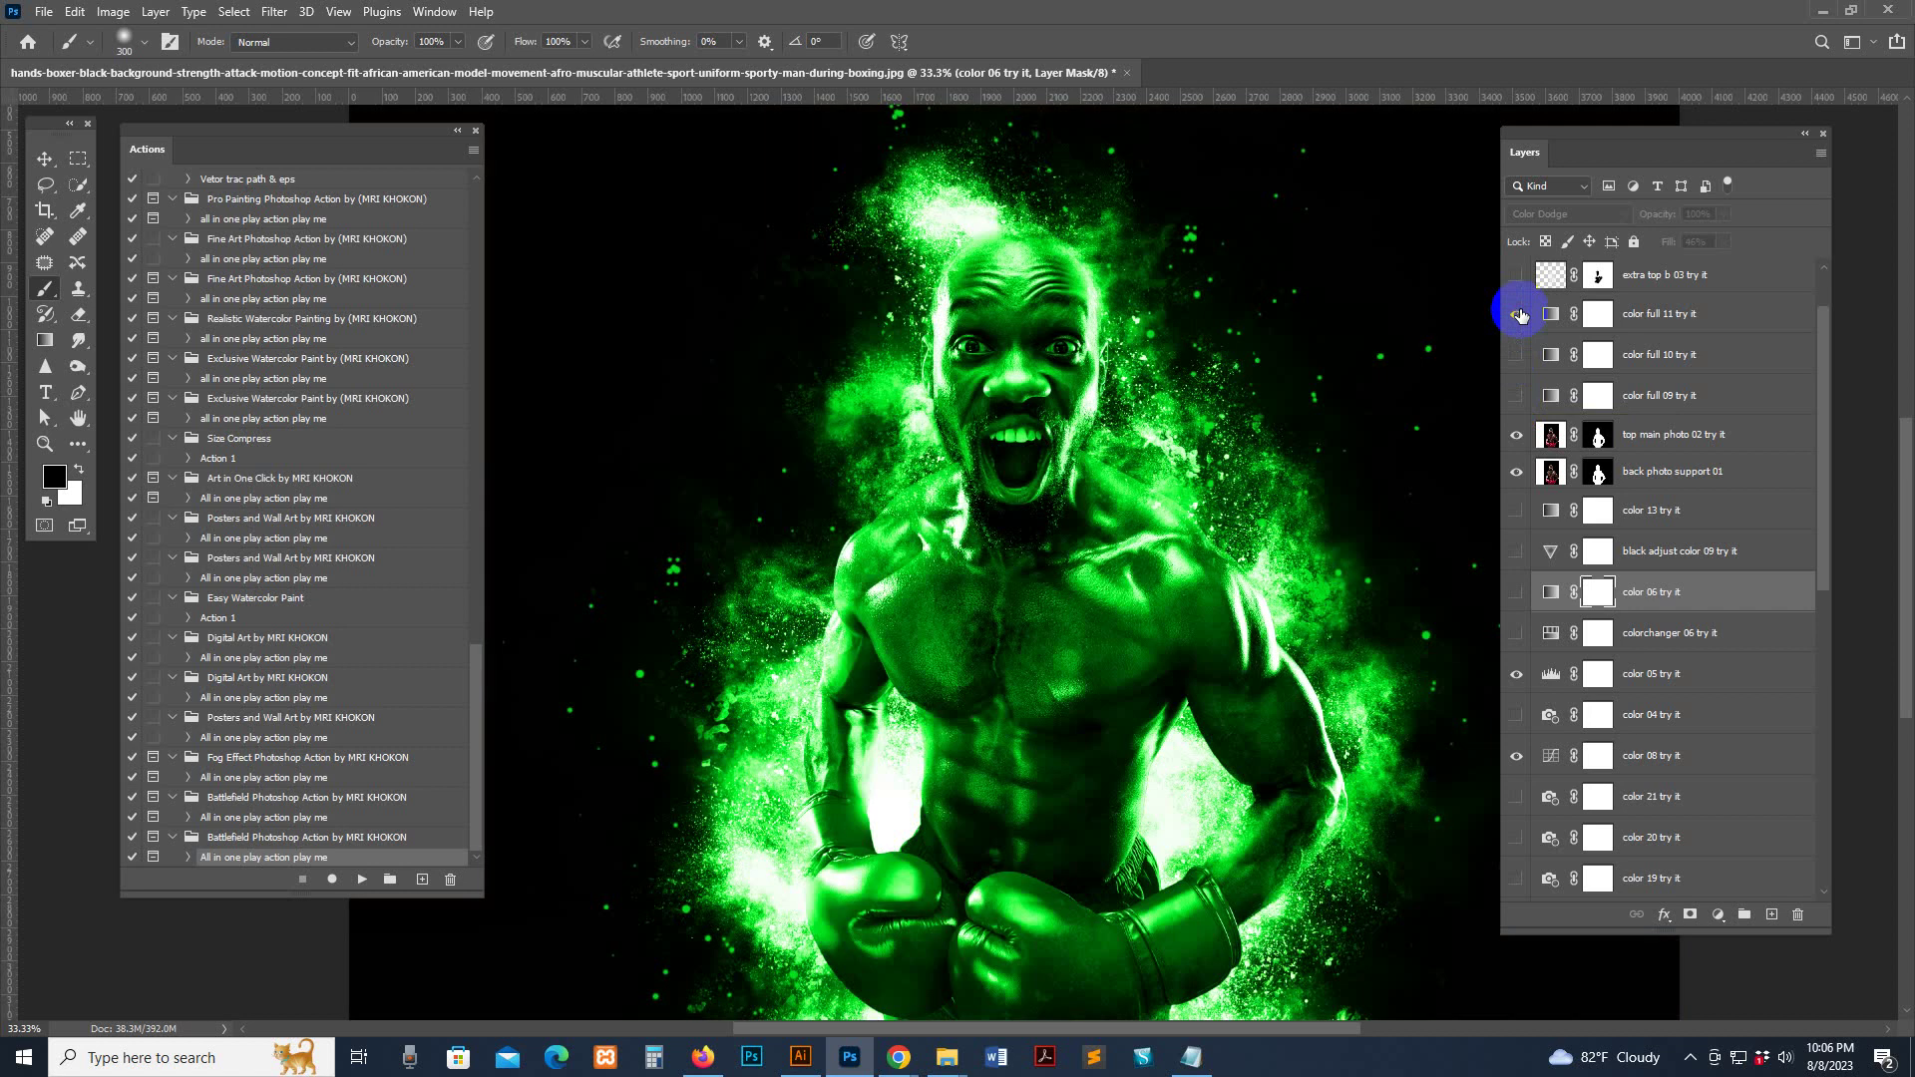
pyautogui.click(1516, 314)
# Hide the "color 05 try it", "color 08 try it" and "color 15 try it" adjustments to restore the blue background look
pyautogui.scroll(-3, 1556, 468)
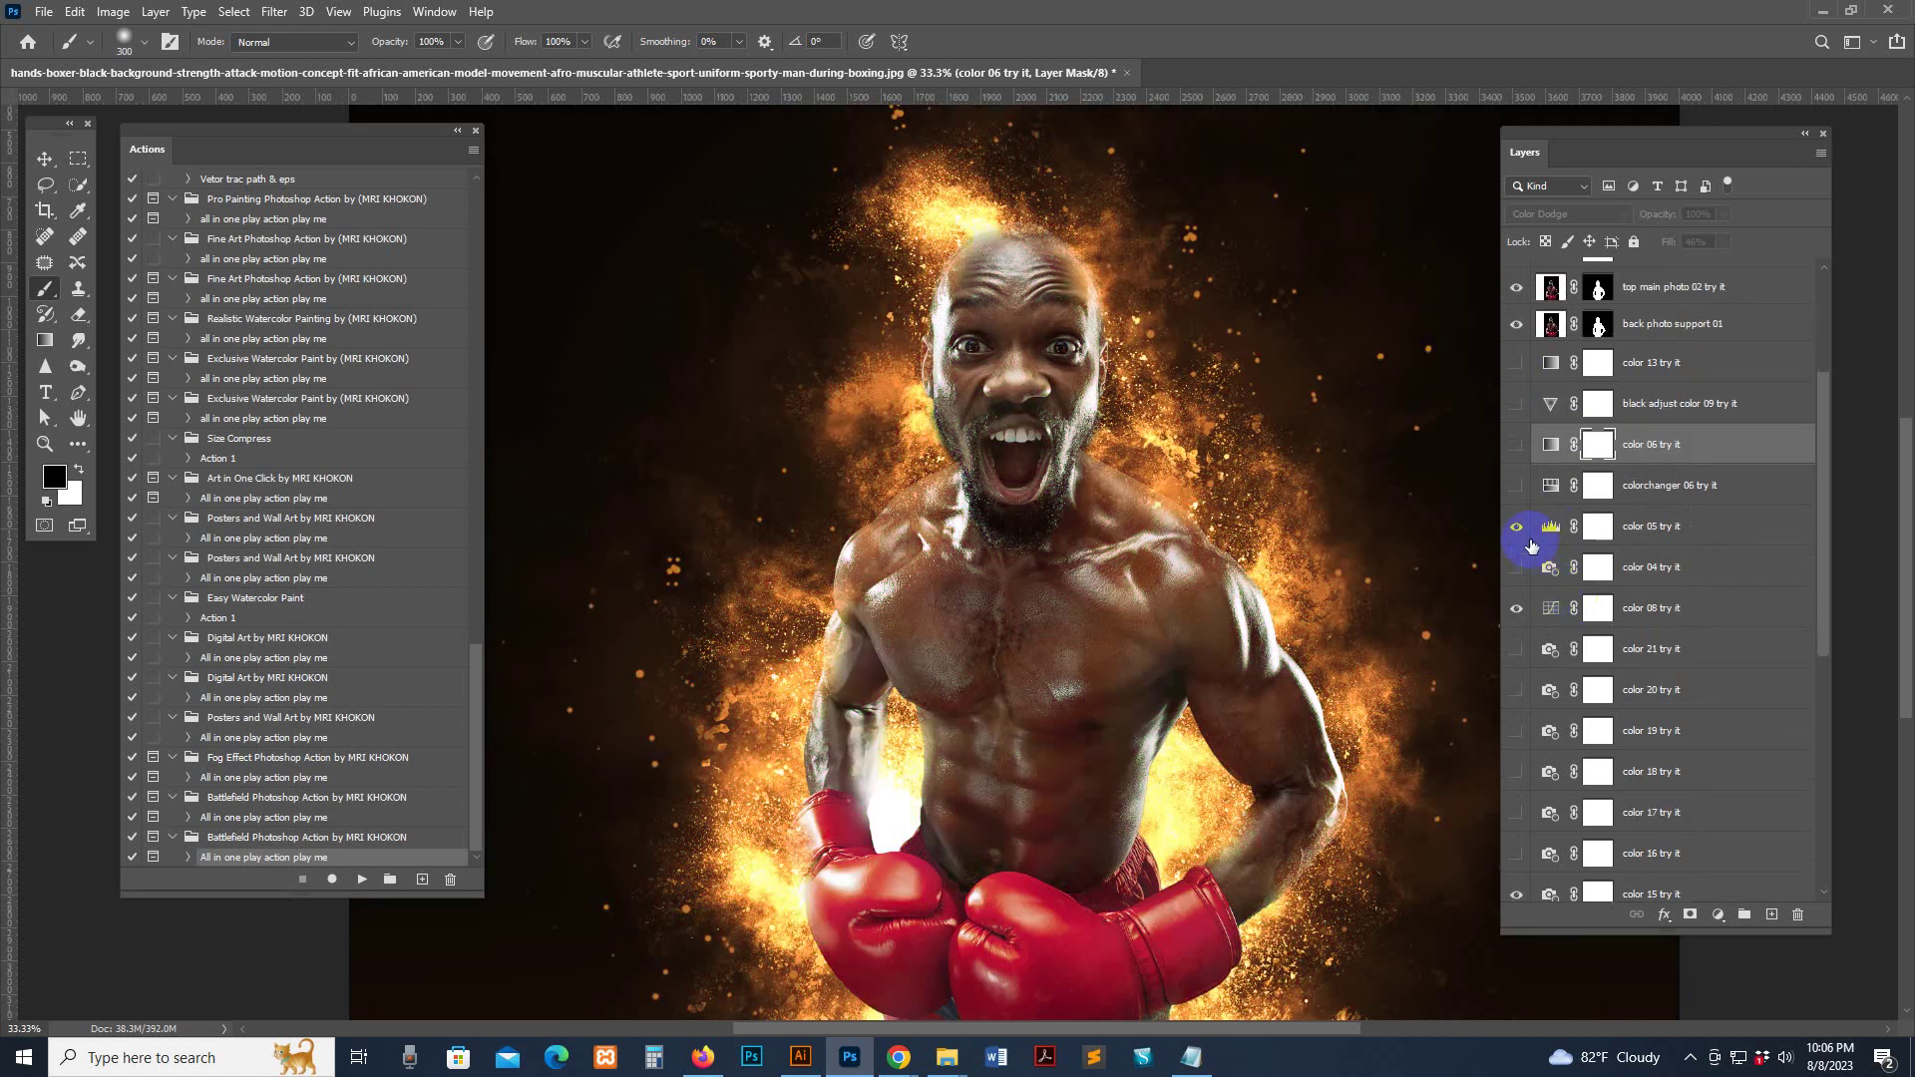
pyautogui.click(1514, 526)
pyautogui.scroll(-3, 1512, 618)
pyautogui.click(1516, 747)
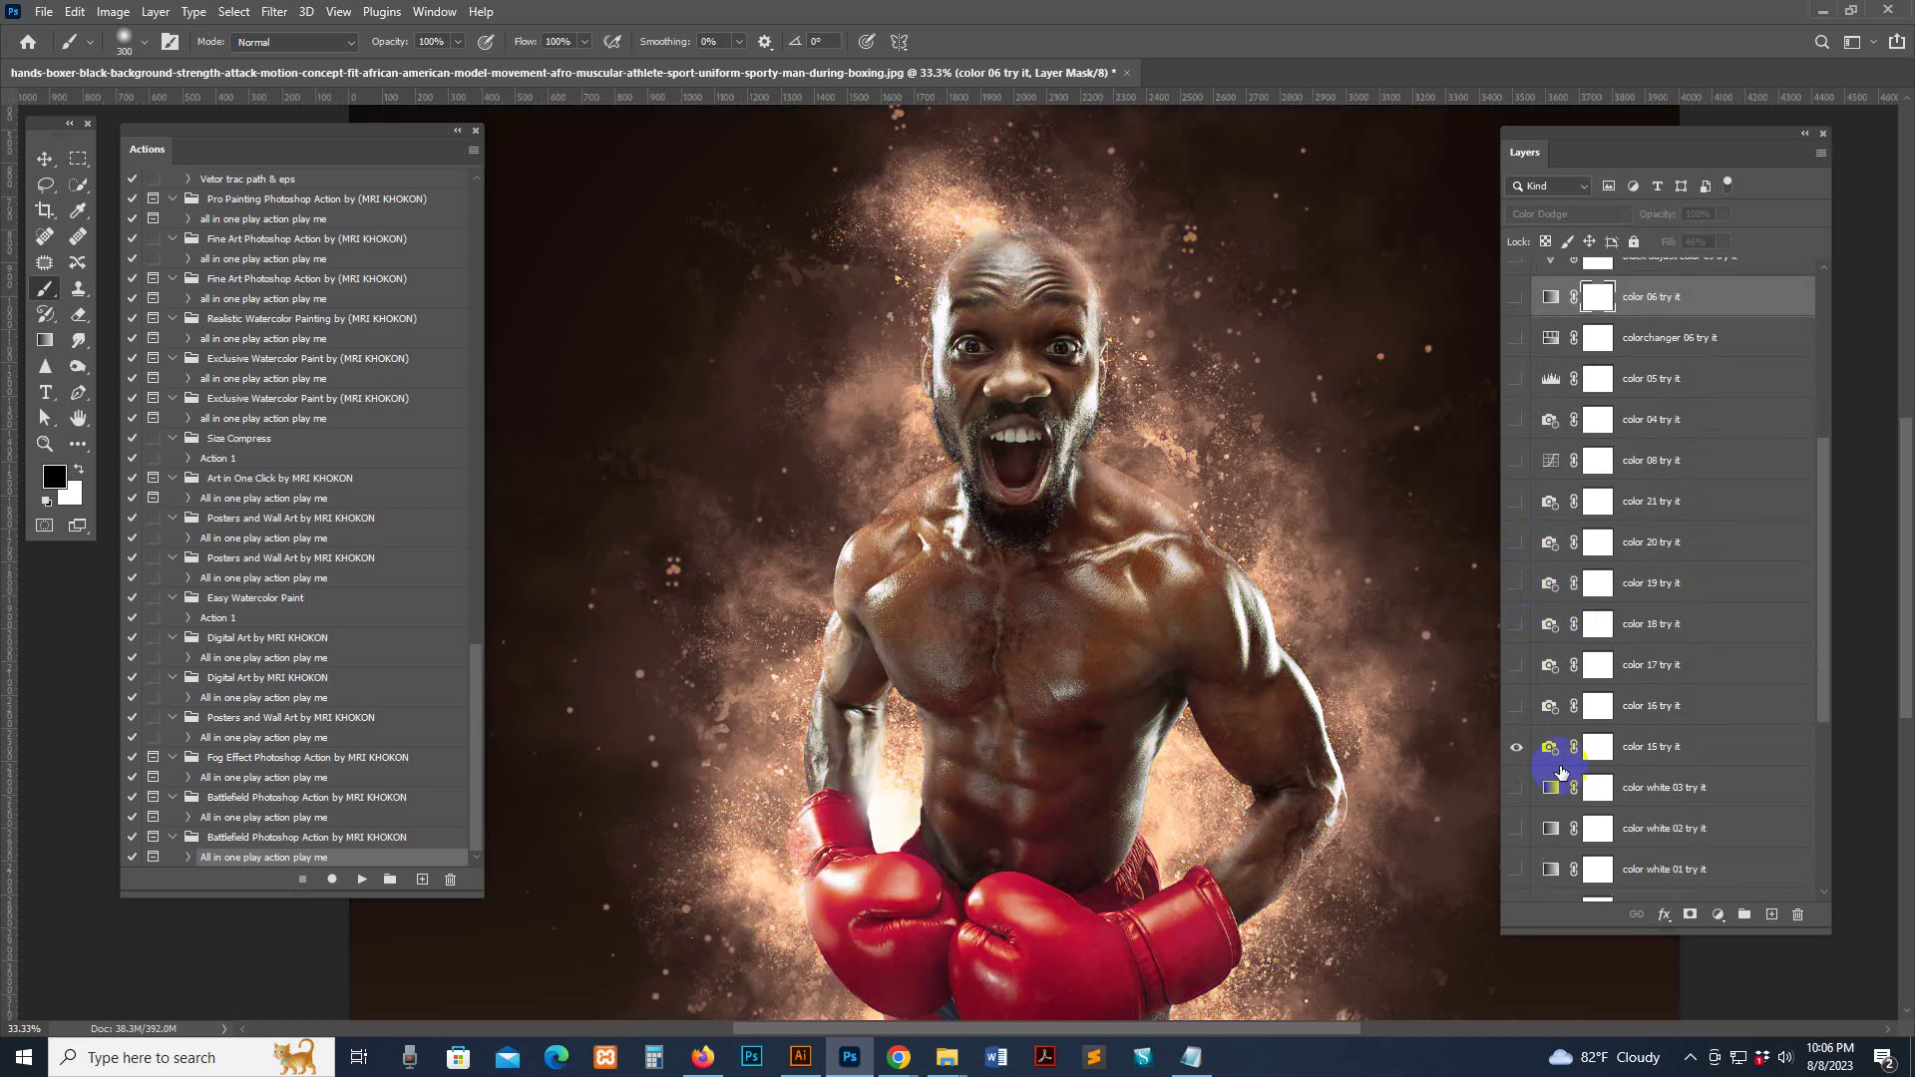
pyautogui.scroll(-3, 1534, 649)
pyautogui.click(1532, 647)
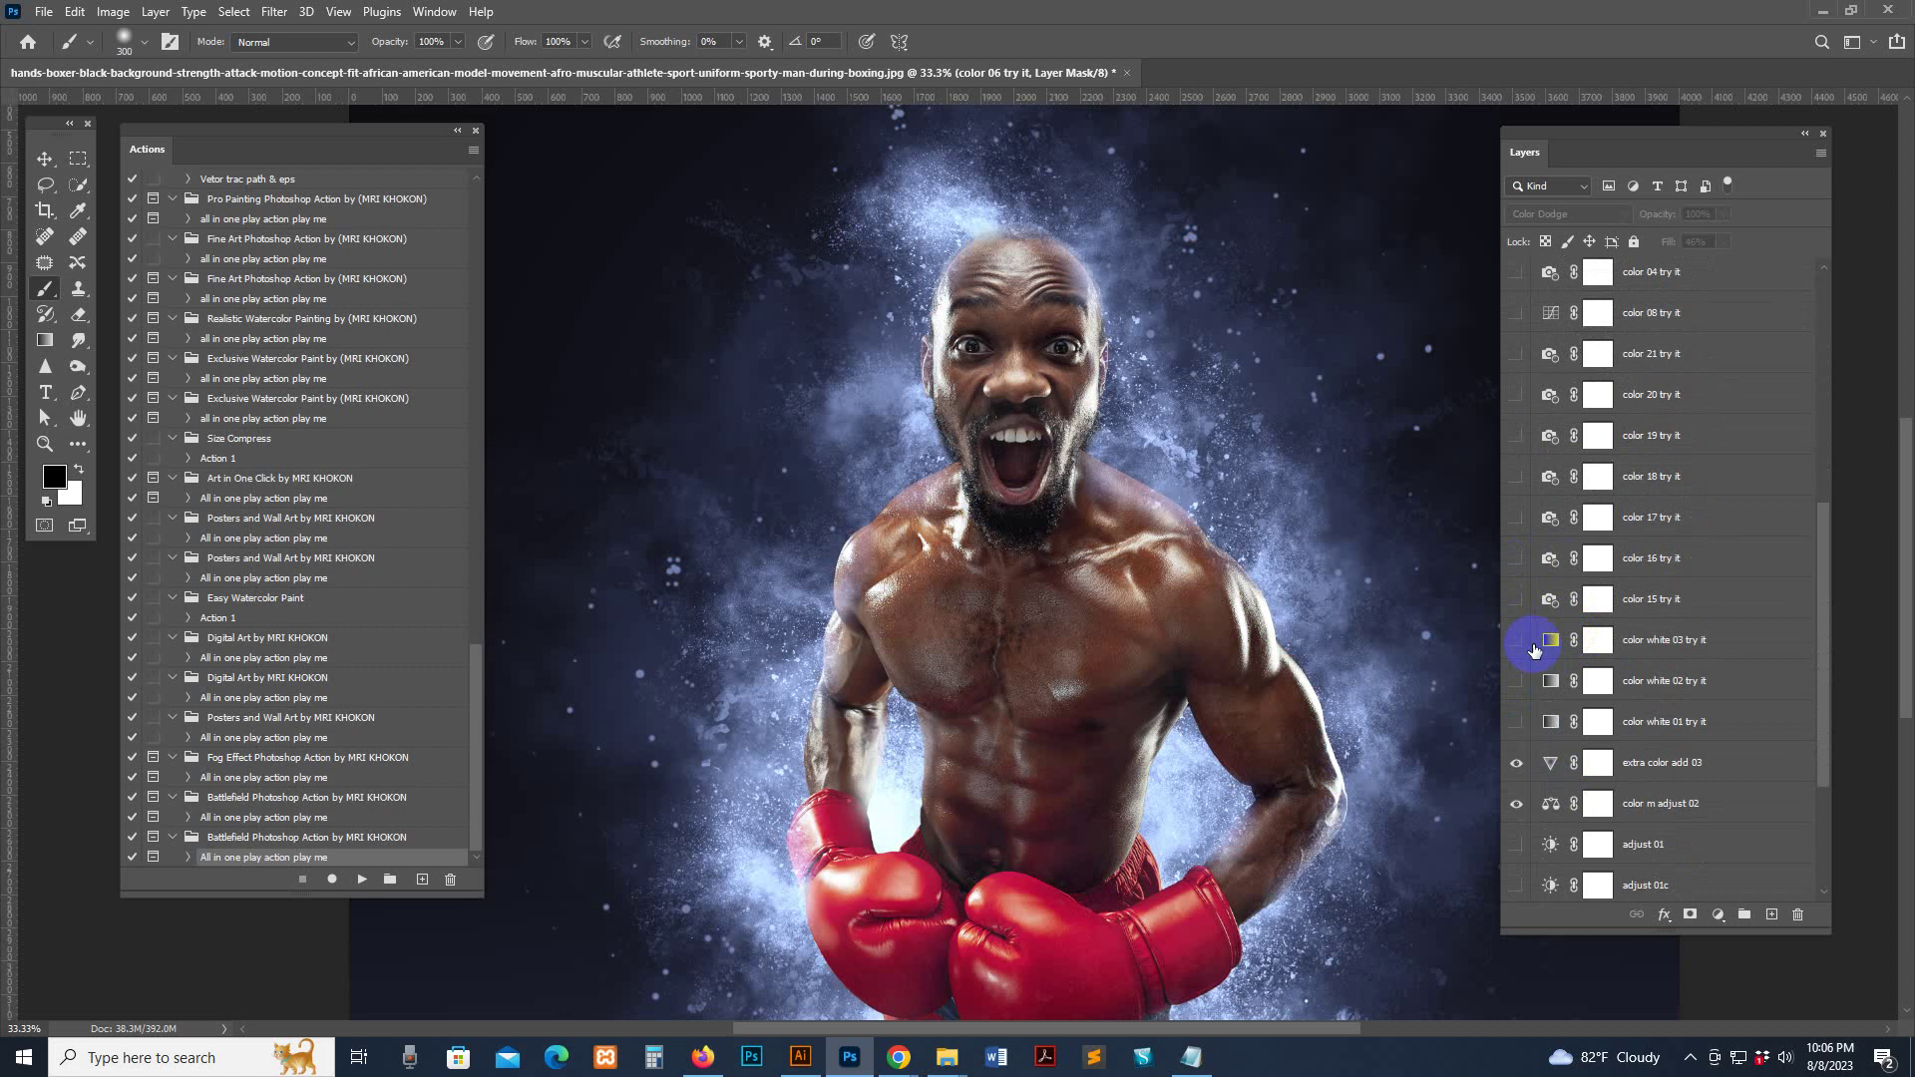
pyautogui.scroll(-3, 1534, 649)
pyautogui.scroll(1, 1511, 462)
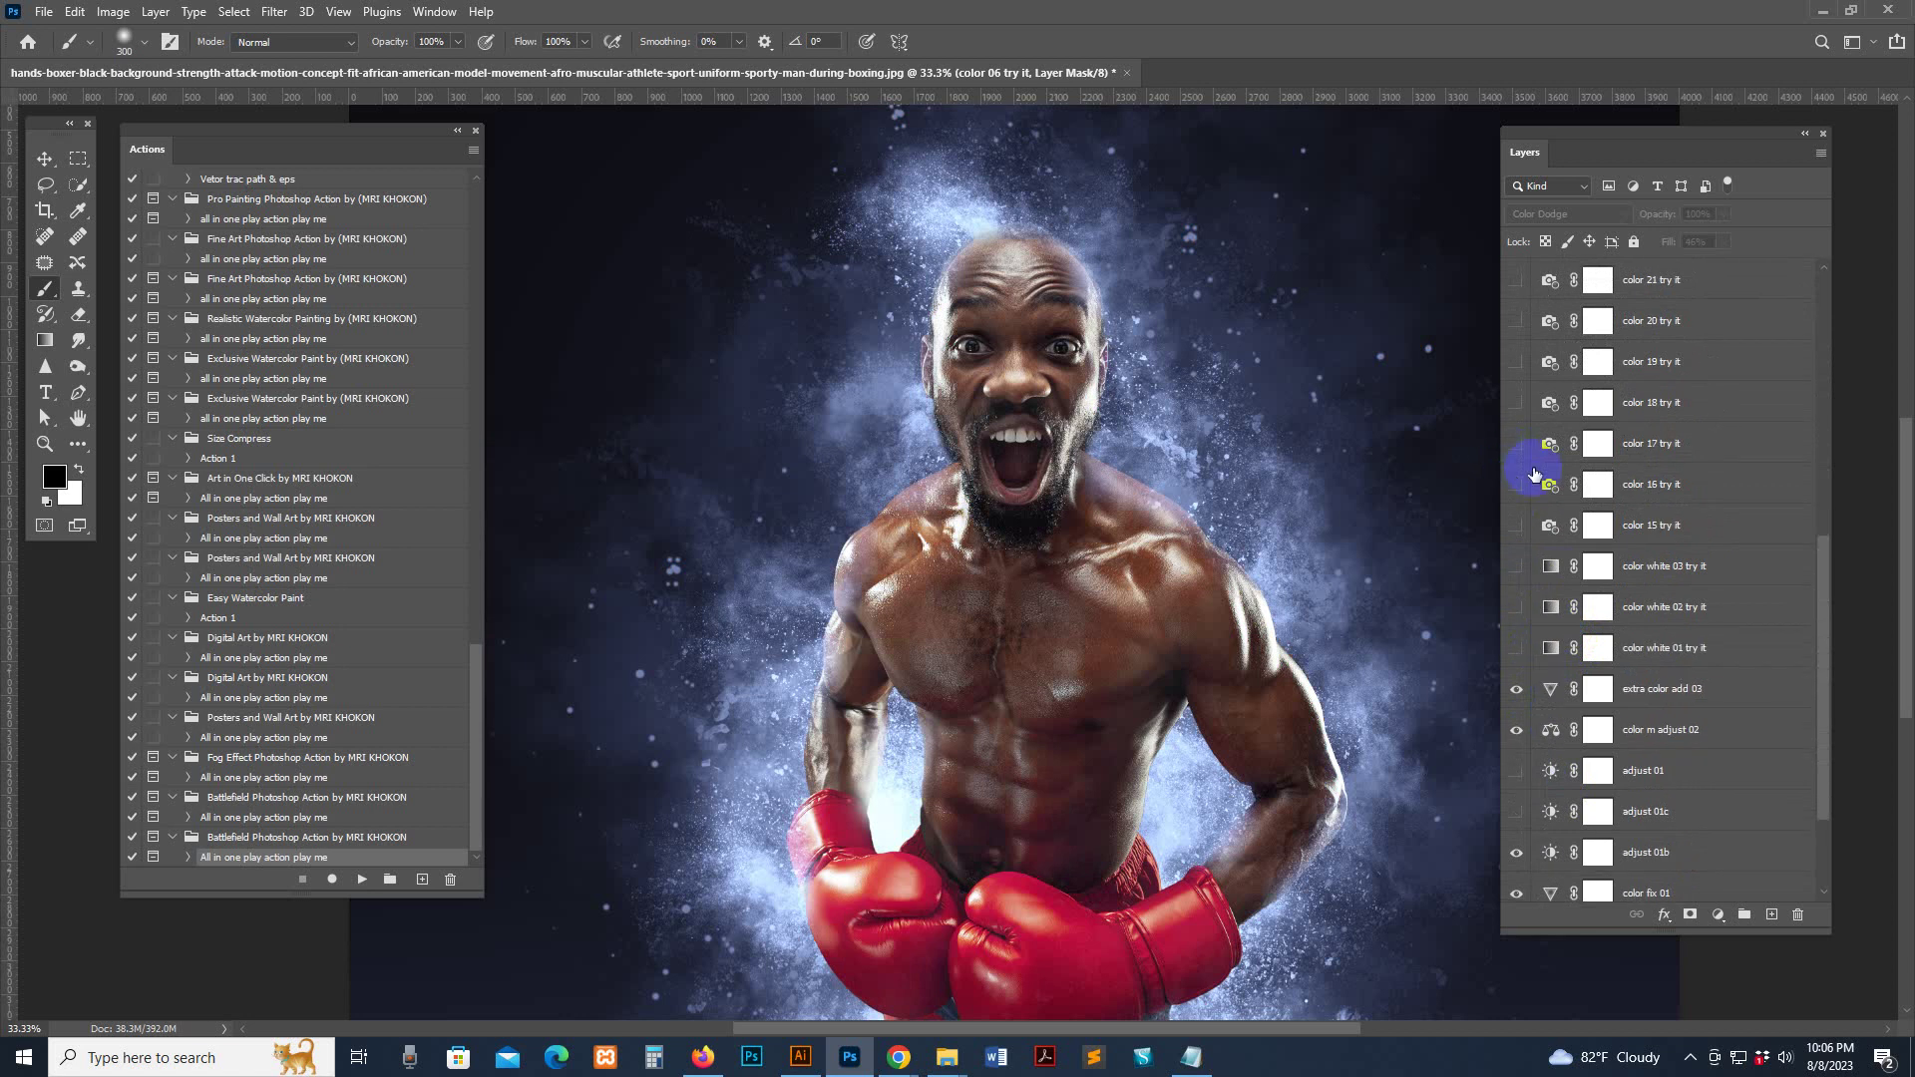
# Preview "color white 03 try it" and "color 08 try it" one at a time, leaving both adjustments hidden
pyautogui.click(1516, 568)
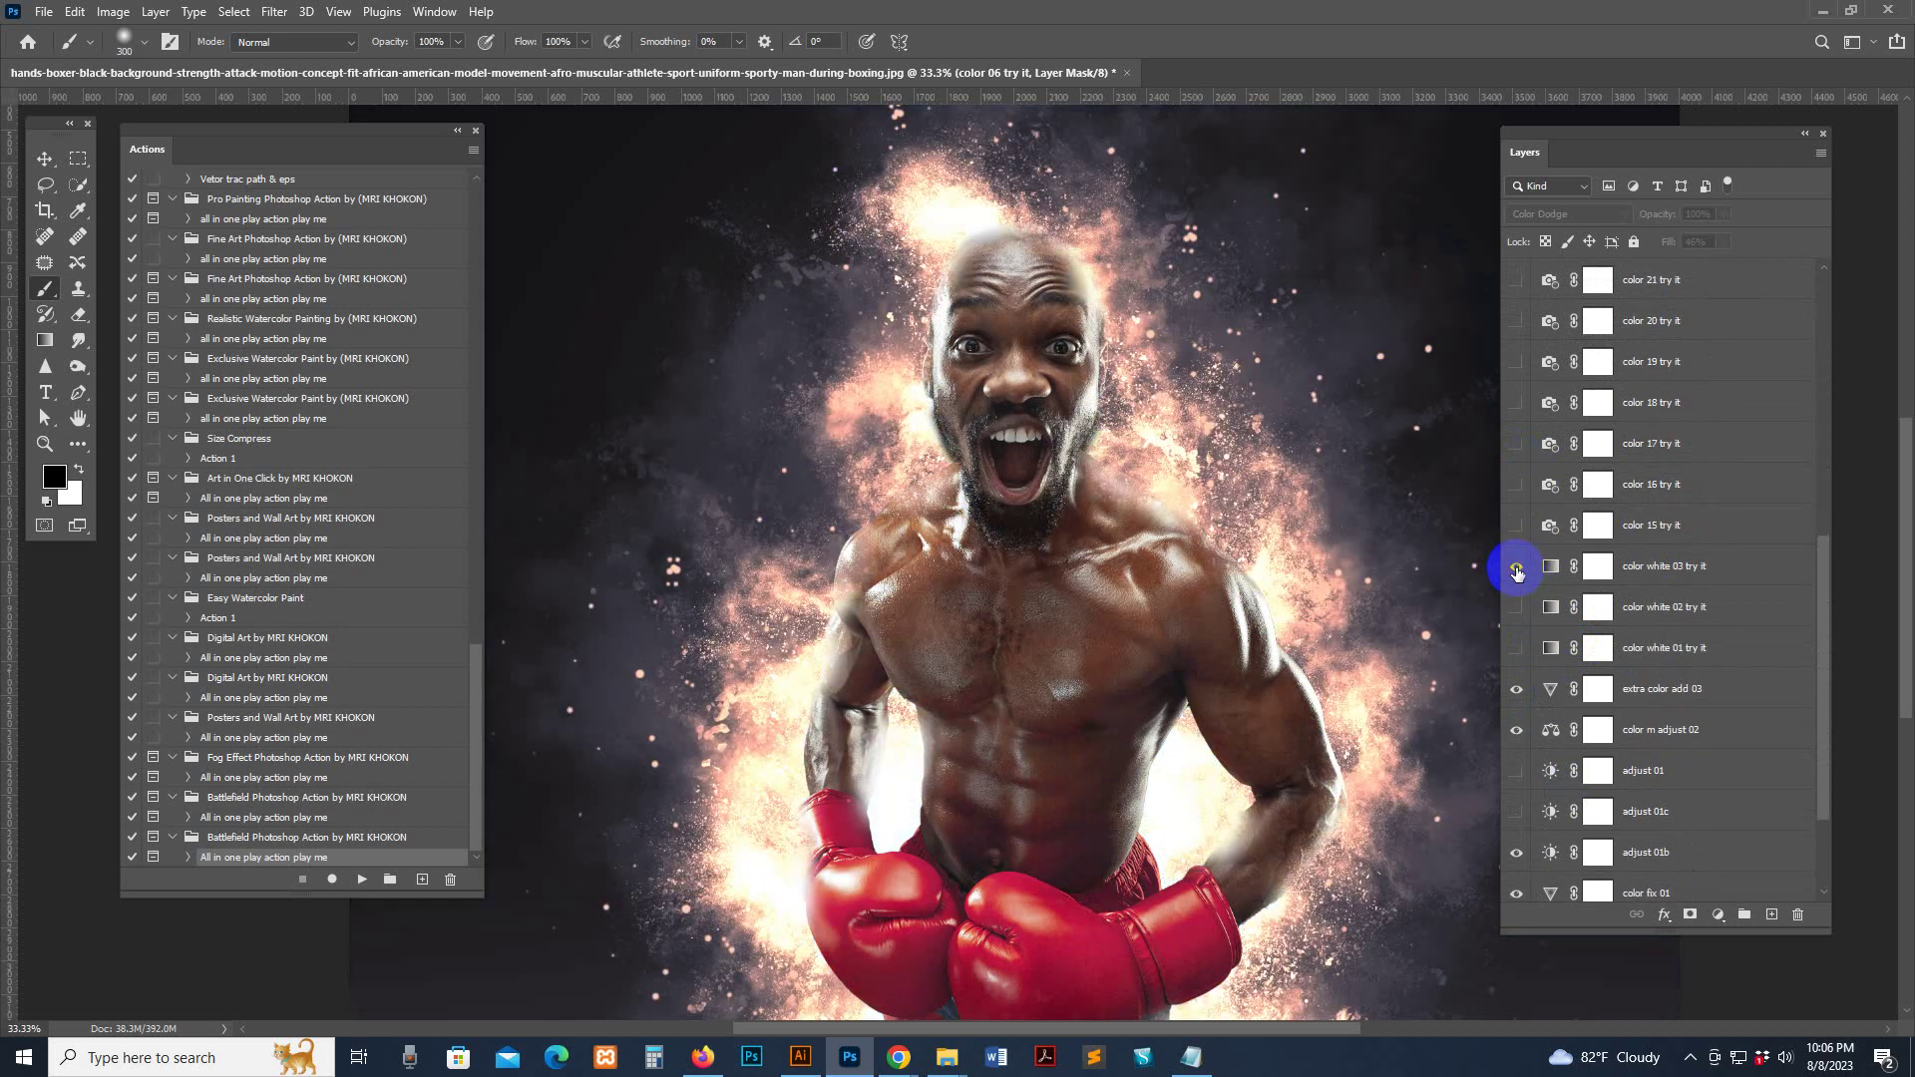
pyautogui.click(1516, 568)
pyautogui.scroll(4, 1529, 426)
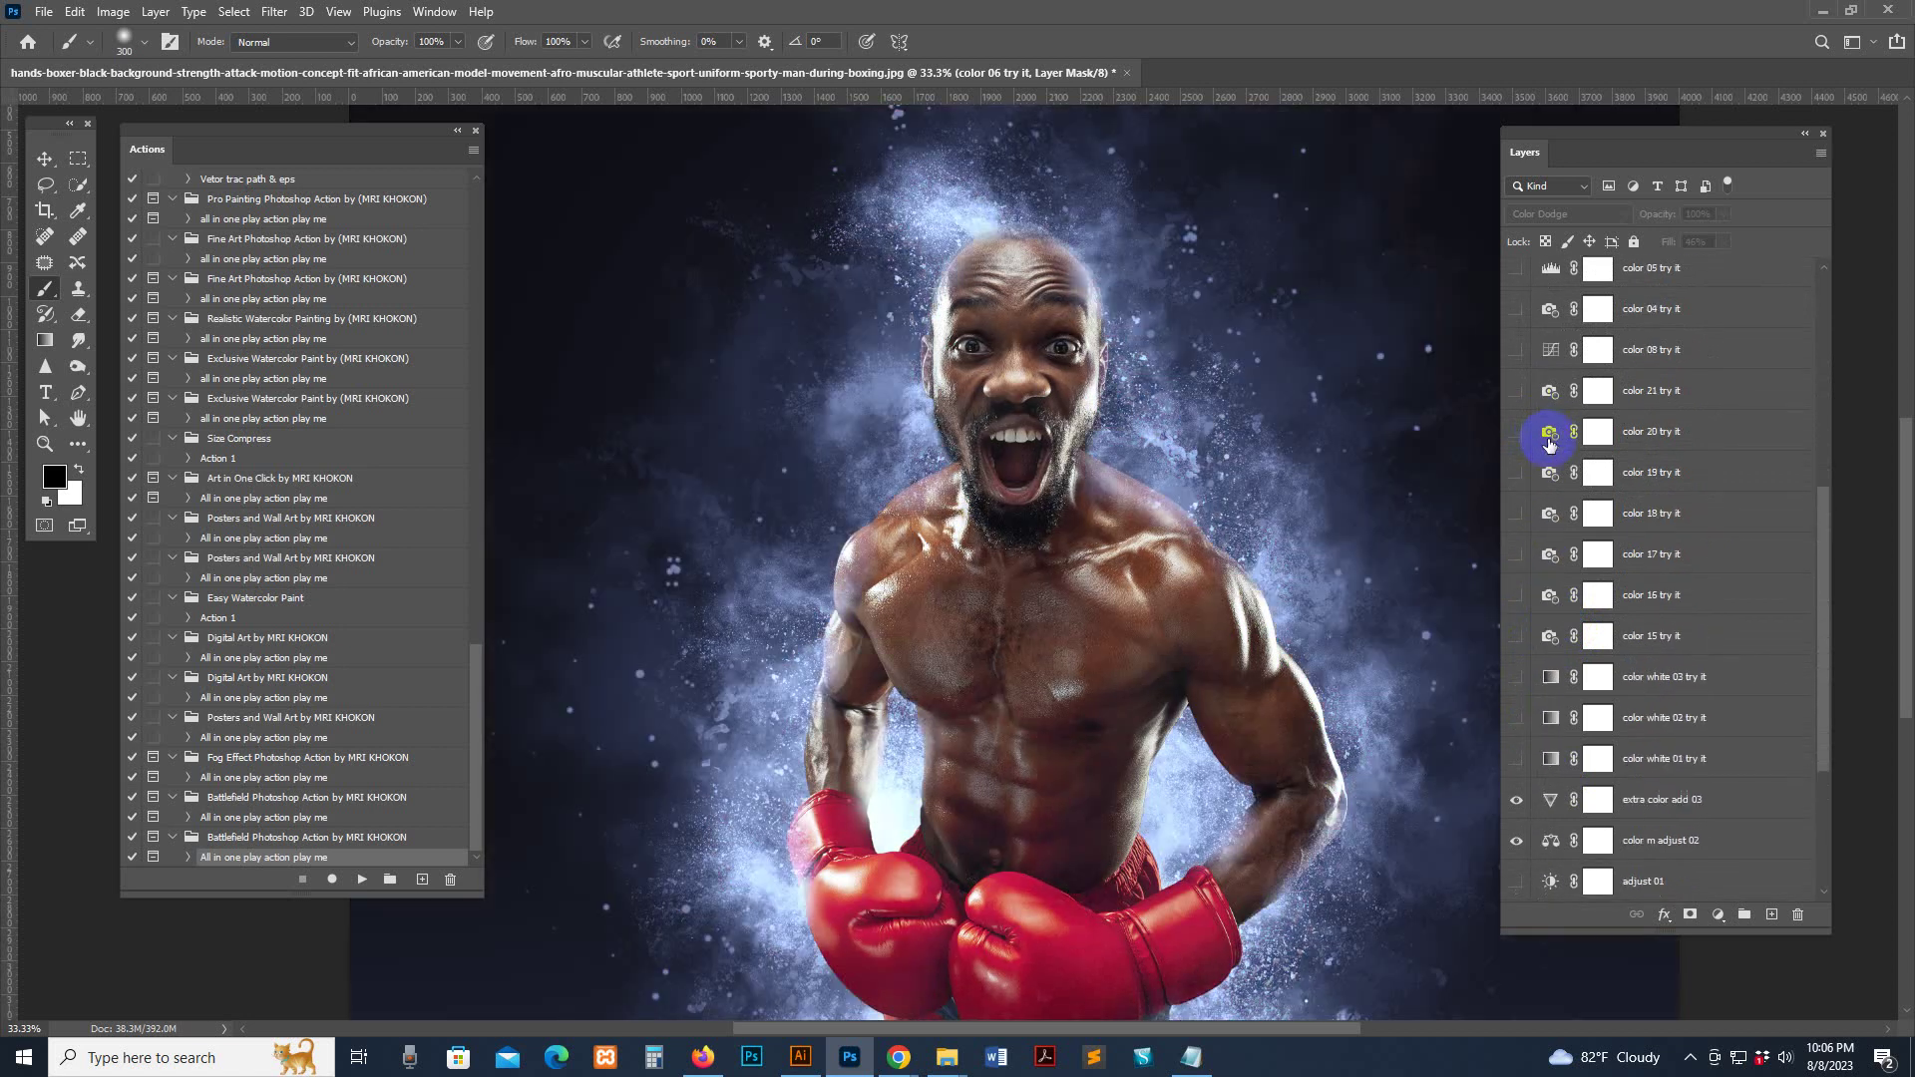
pyautogui.click(1515, 389)
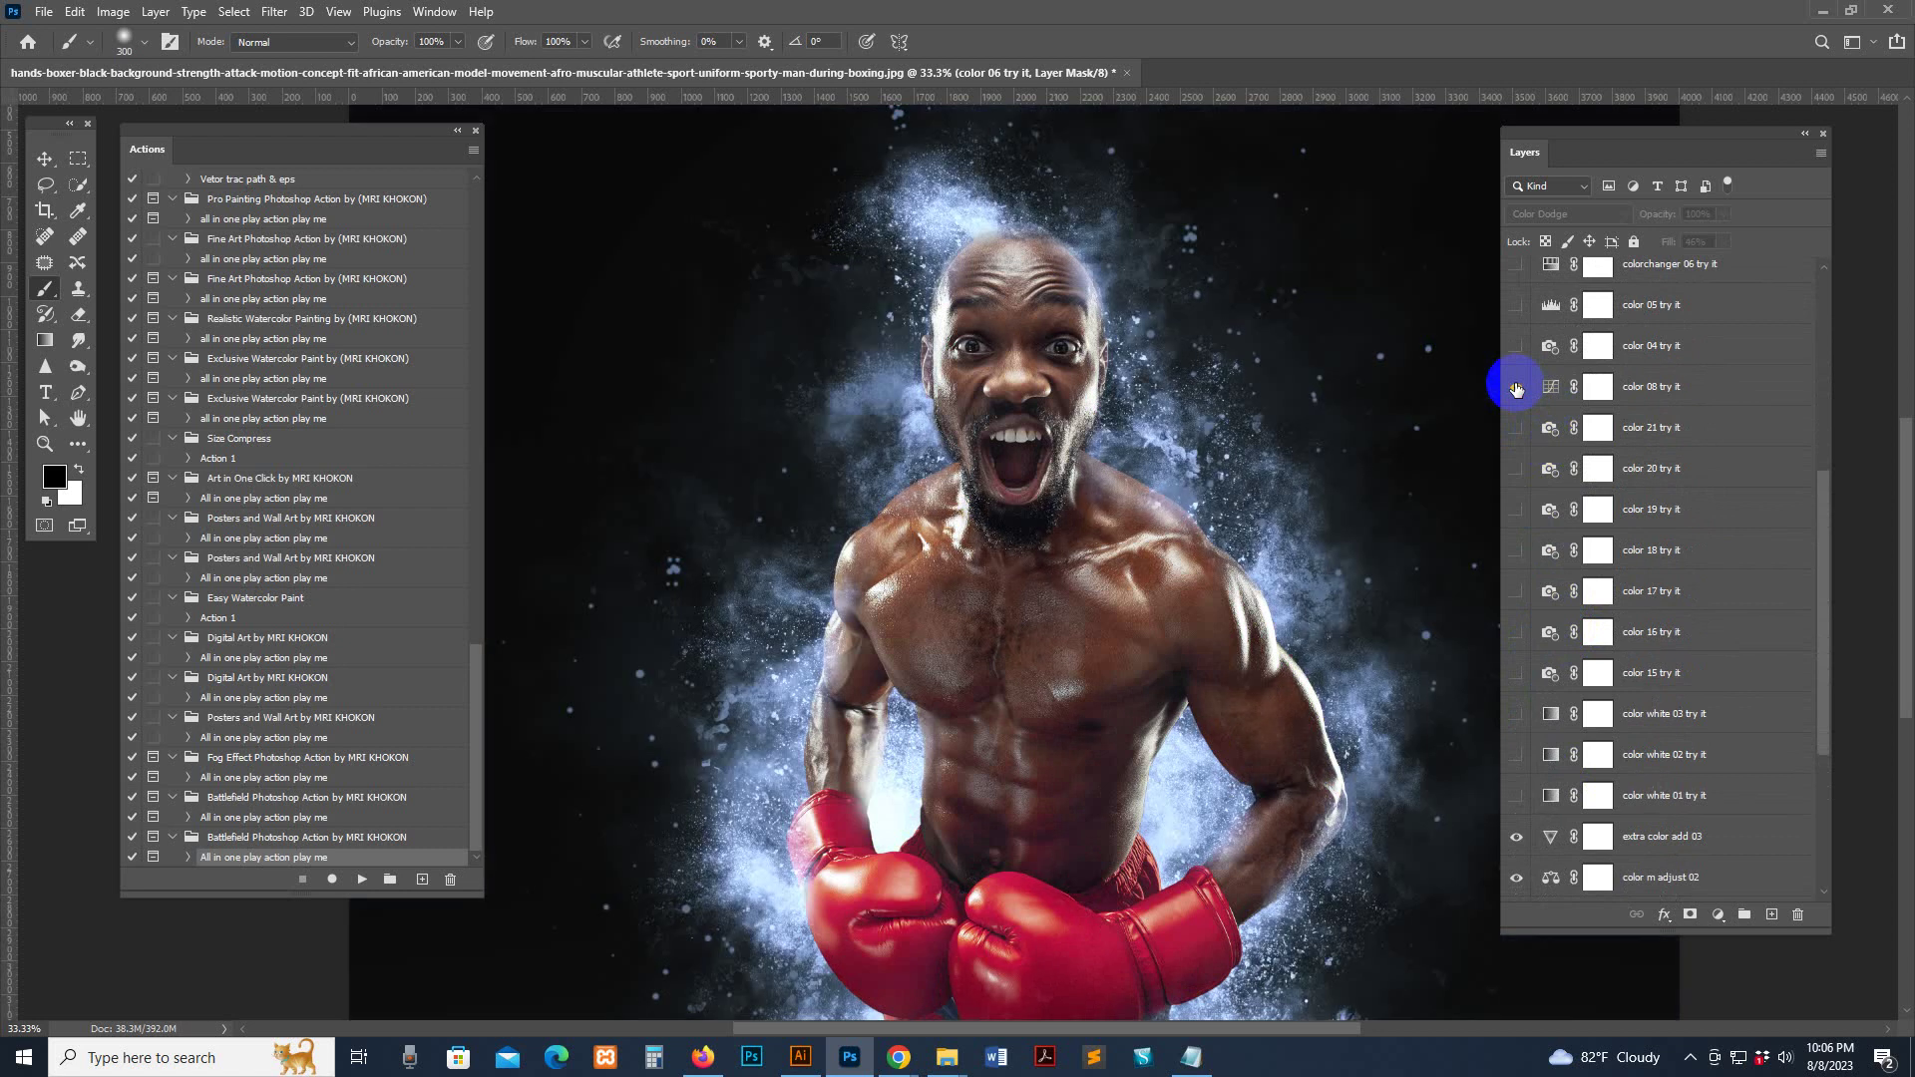
pyautogui.click(1516, 389)
# Show "color 08 try it", "color 05 try it" and "colorchanger 06 try it" together, briefly previewing "color 04 try it" in the combination
pyautogui.scroll(2, 1517, 392)
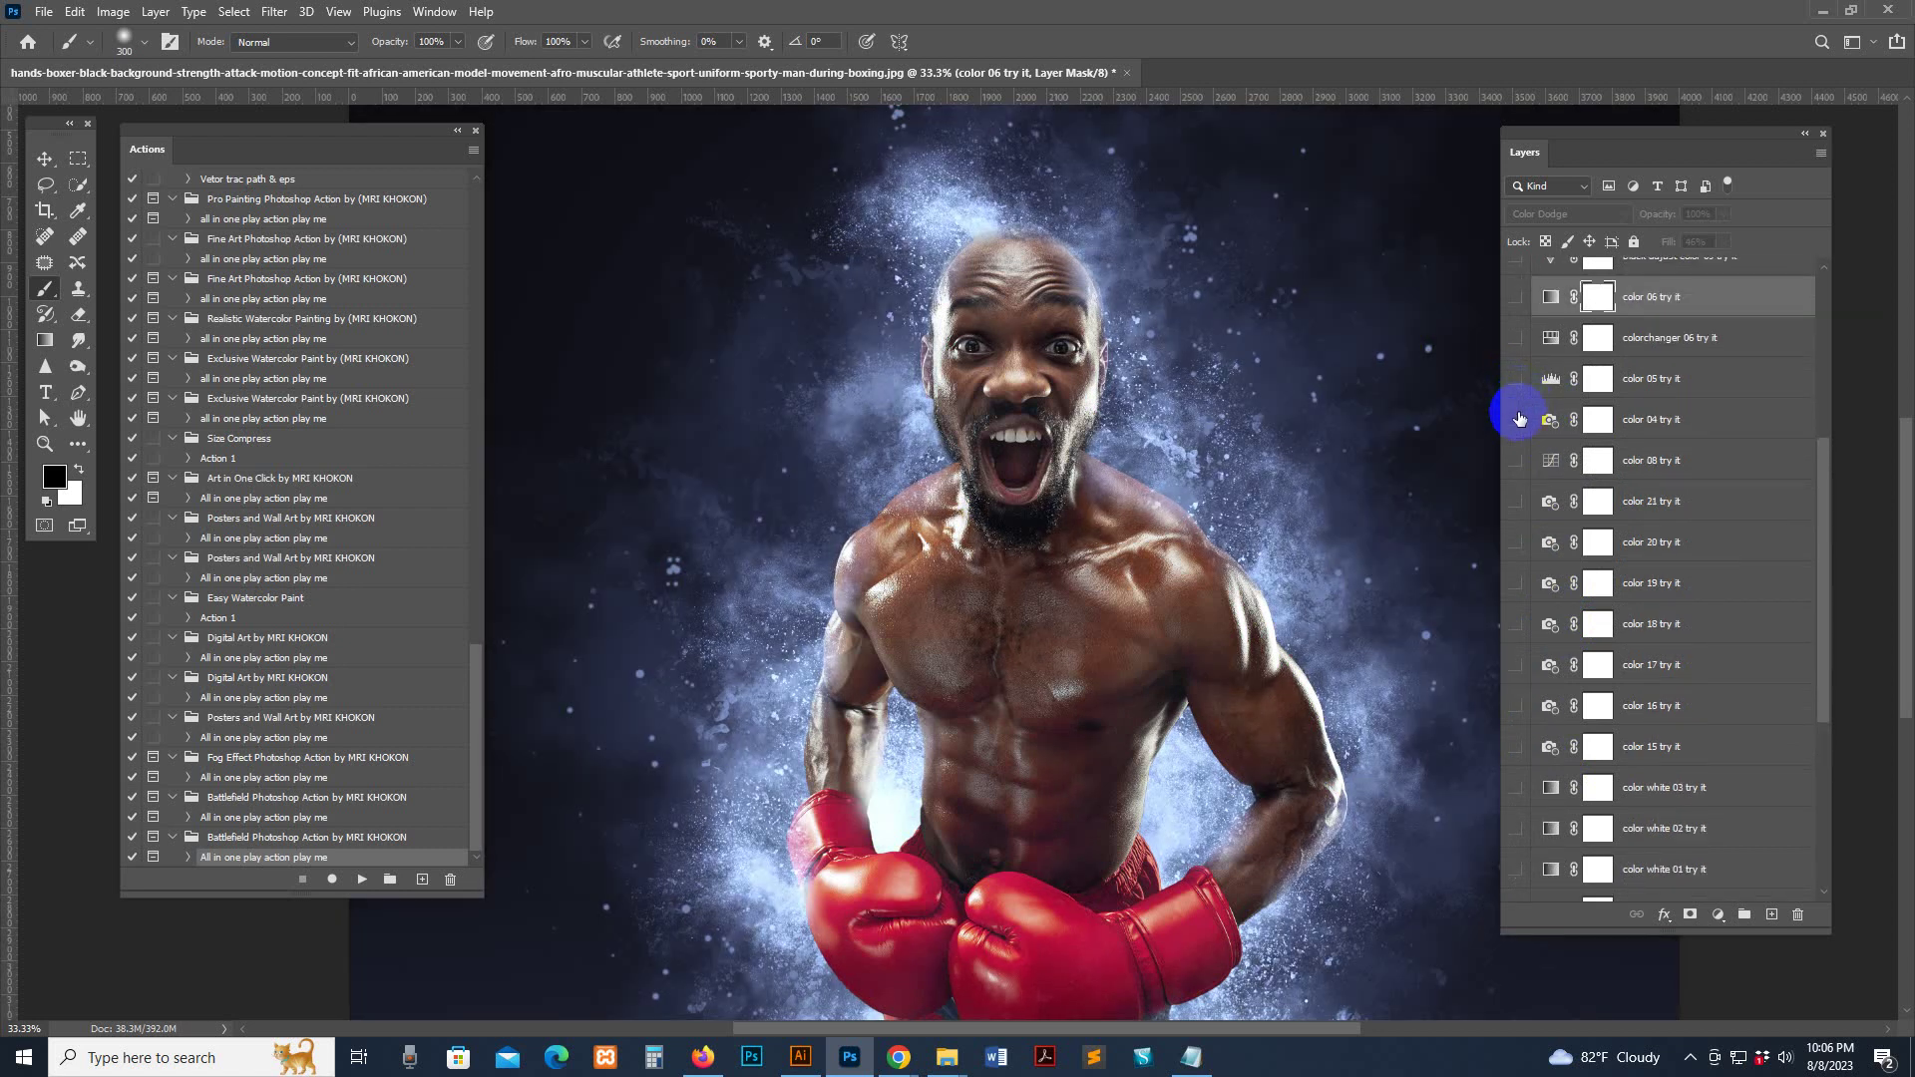
pyautogui.click(1513, 460)
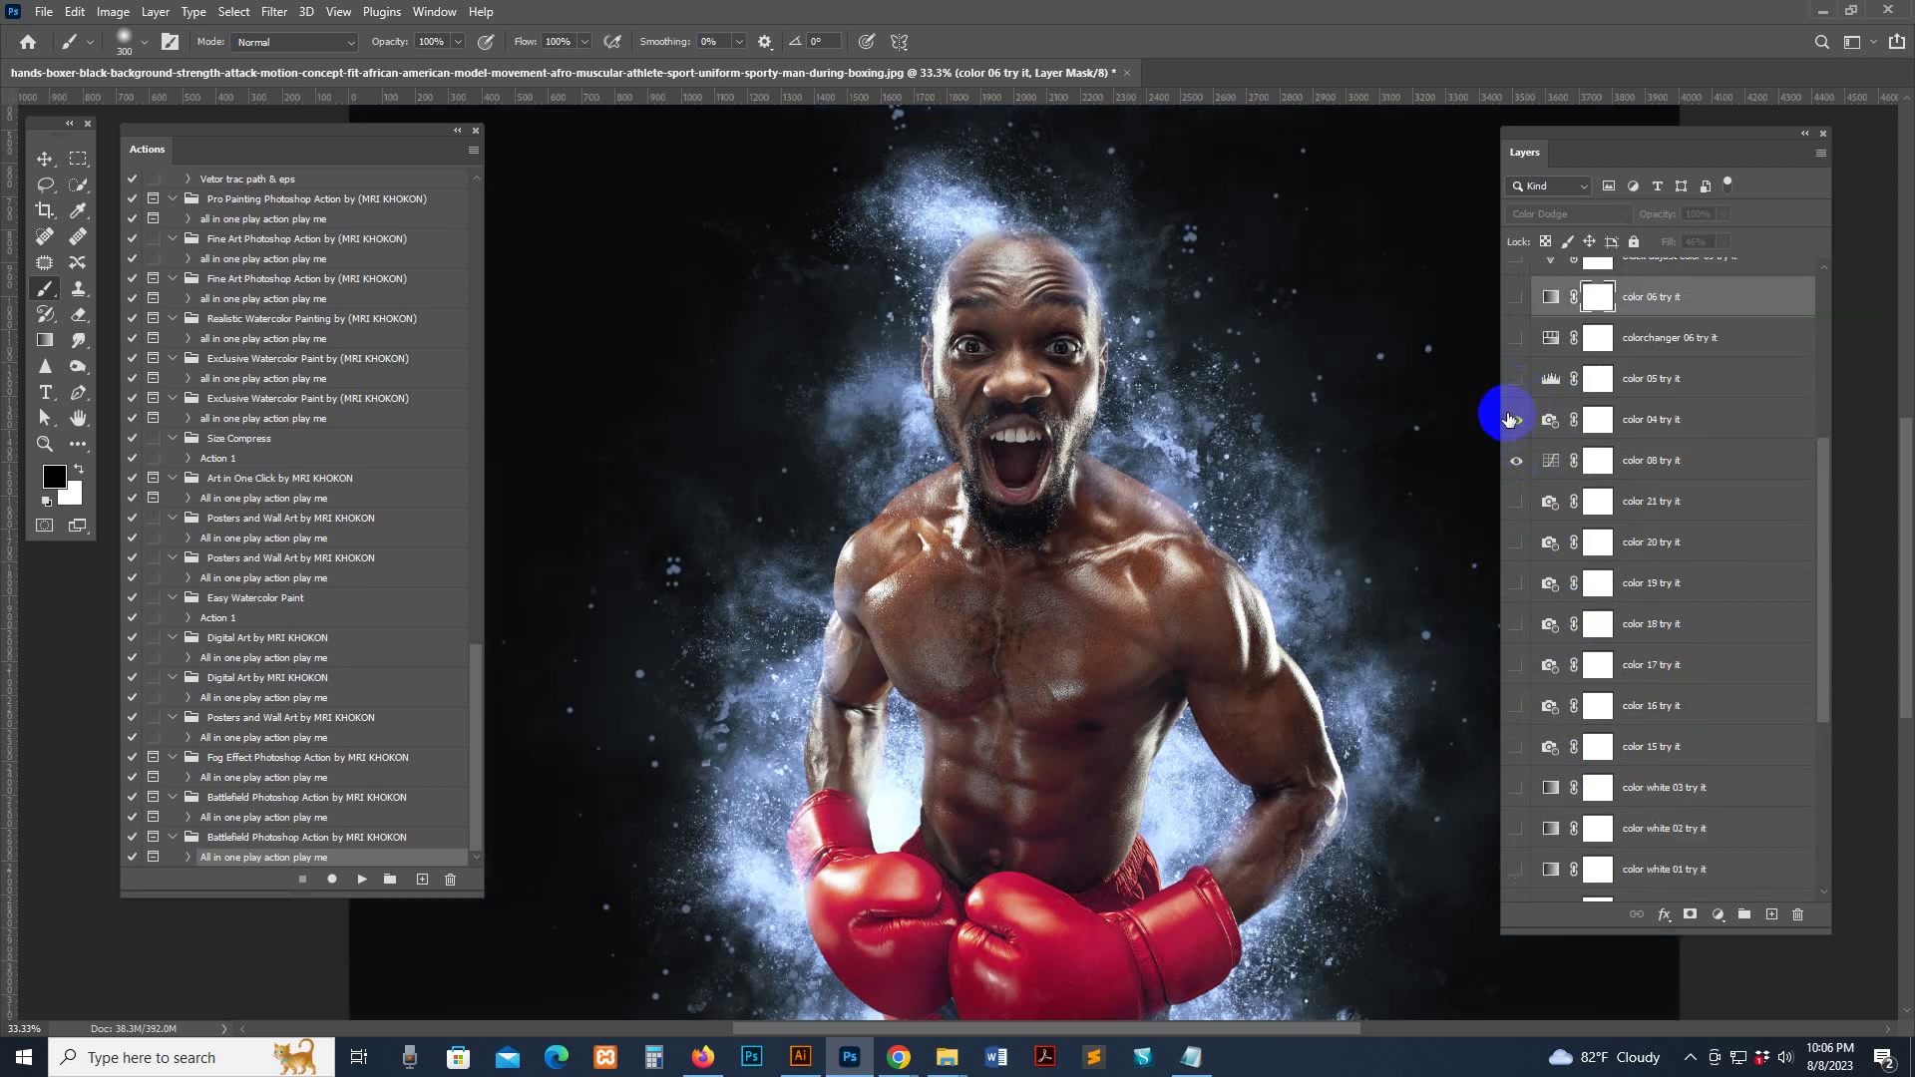
pyautogui.click(1514, 380)
pyautogui.click(1516, 420)
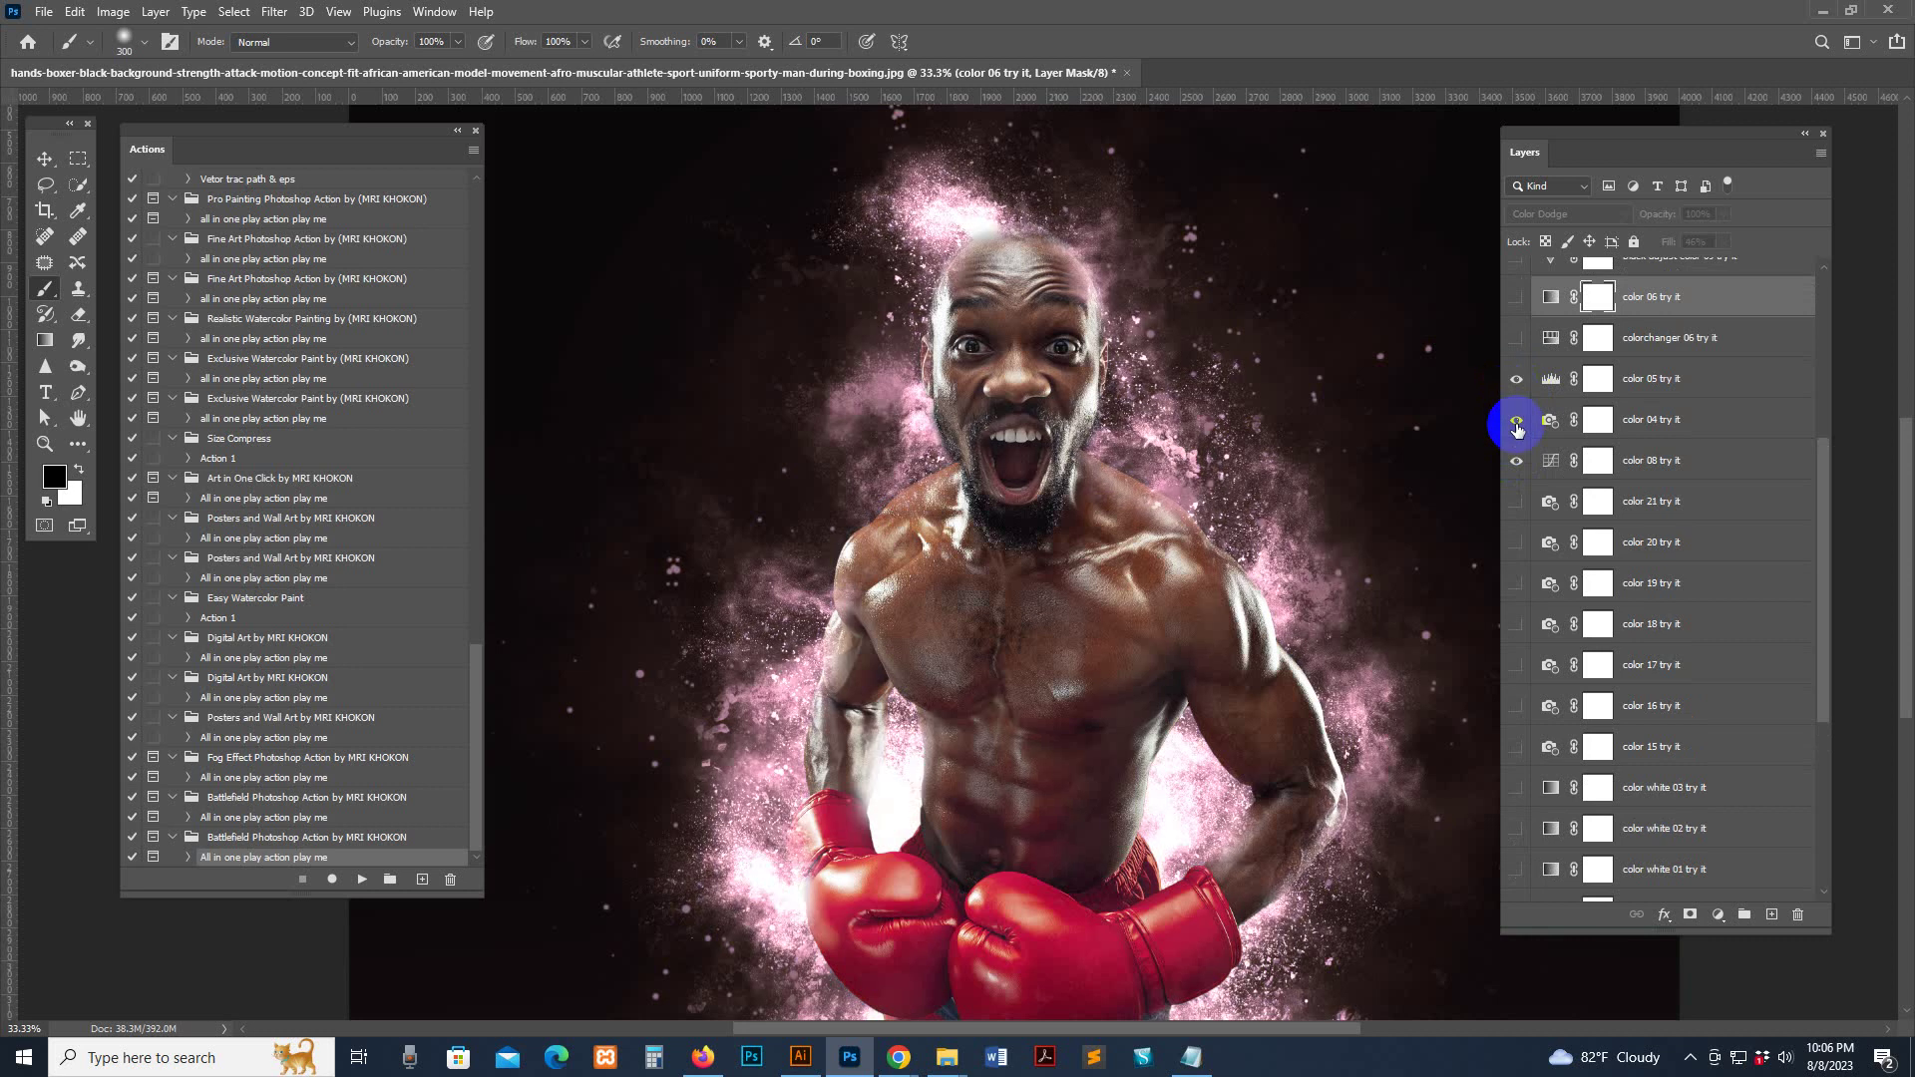
pyautogui.click(1515, 420)
pyautogui.click(1516, 338)
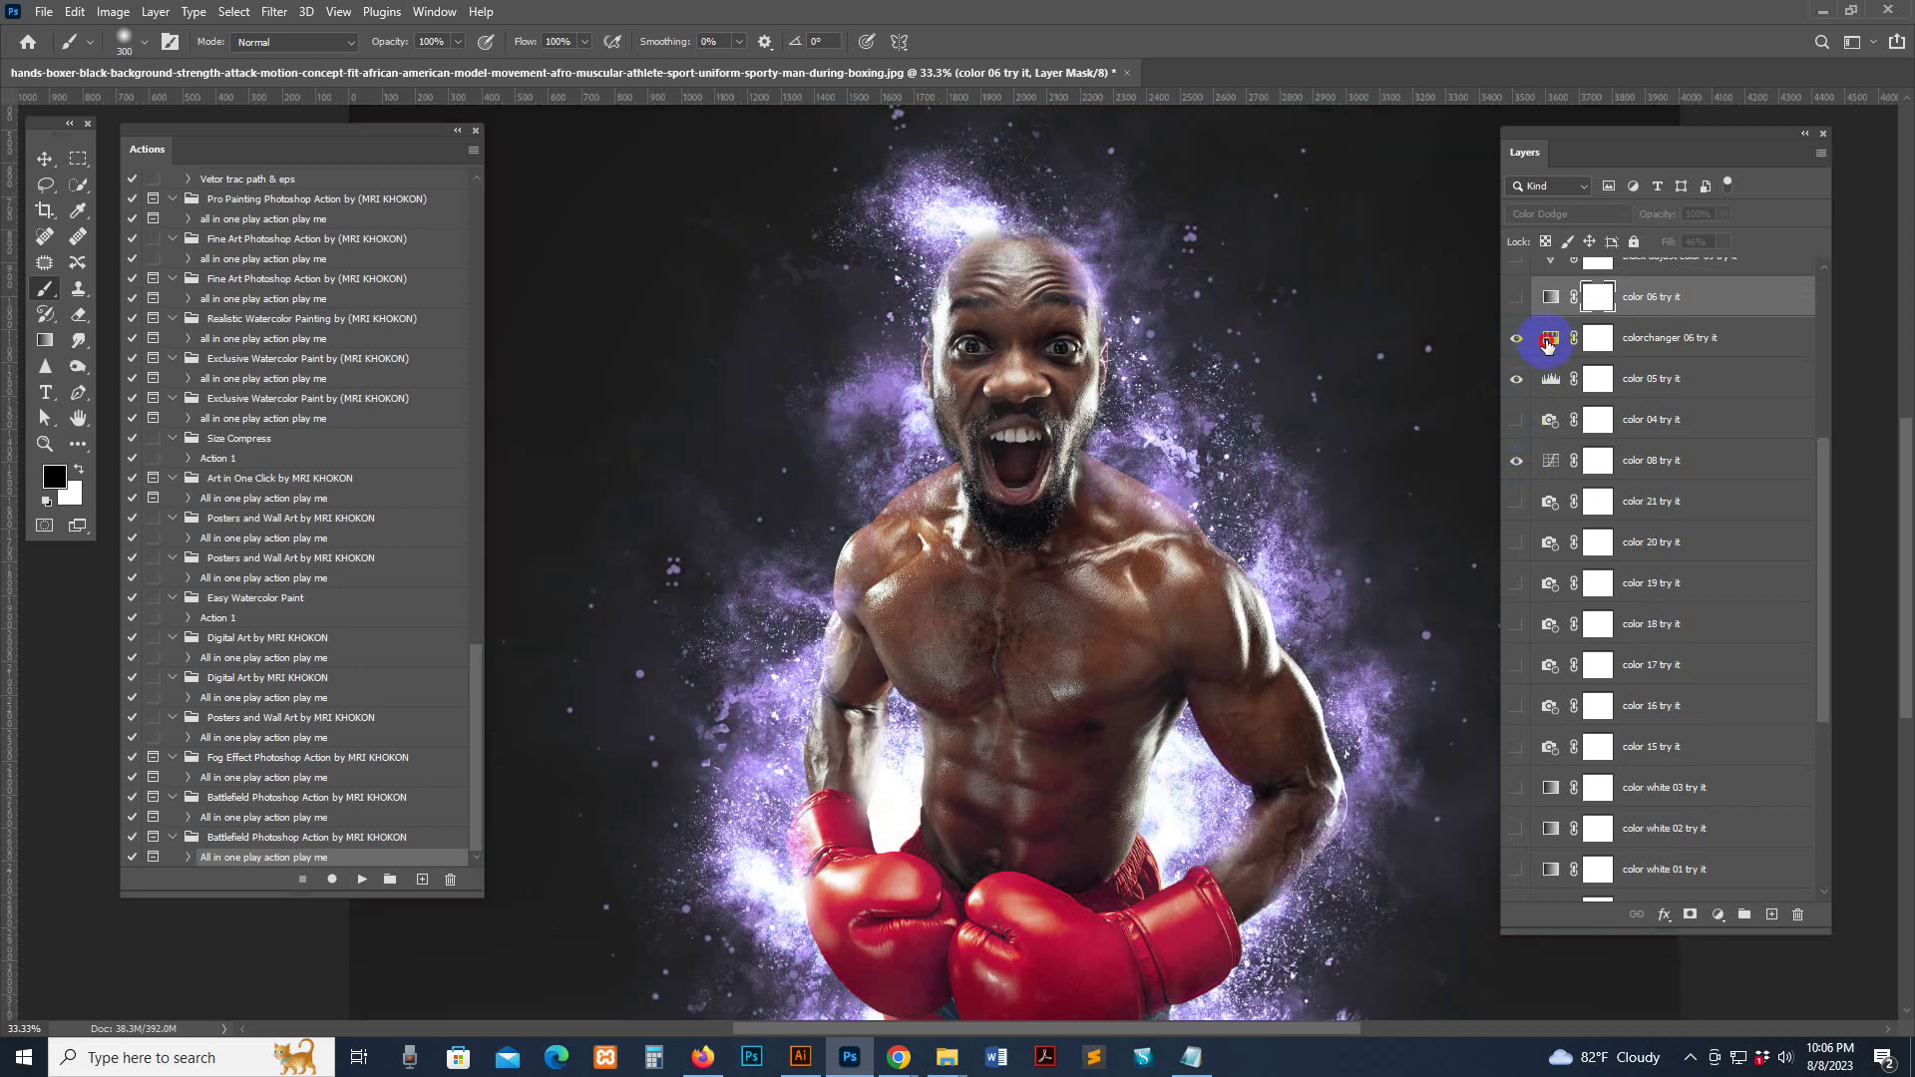
# Set the hue of the "colorchanger 06 try it" adjustment to about -43 and close its properties
pyautogui.doubleClick(1546, 342)
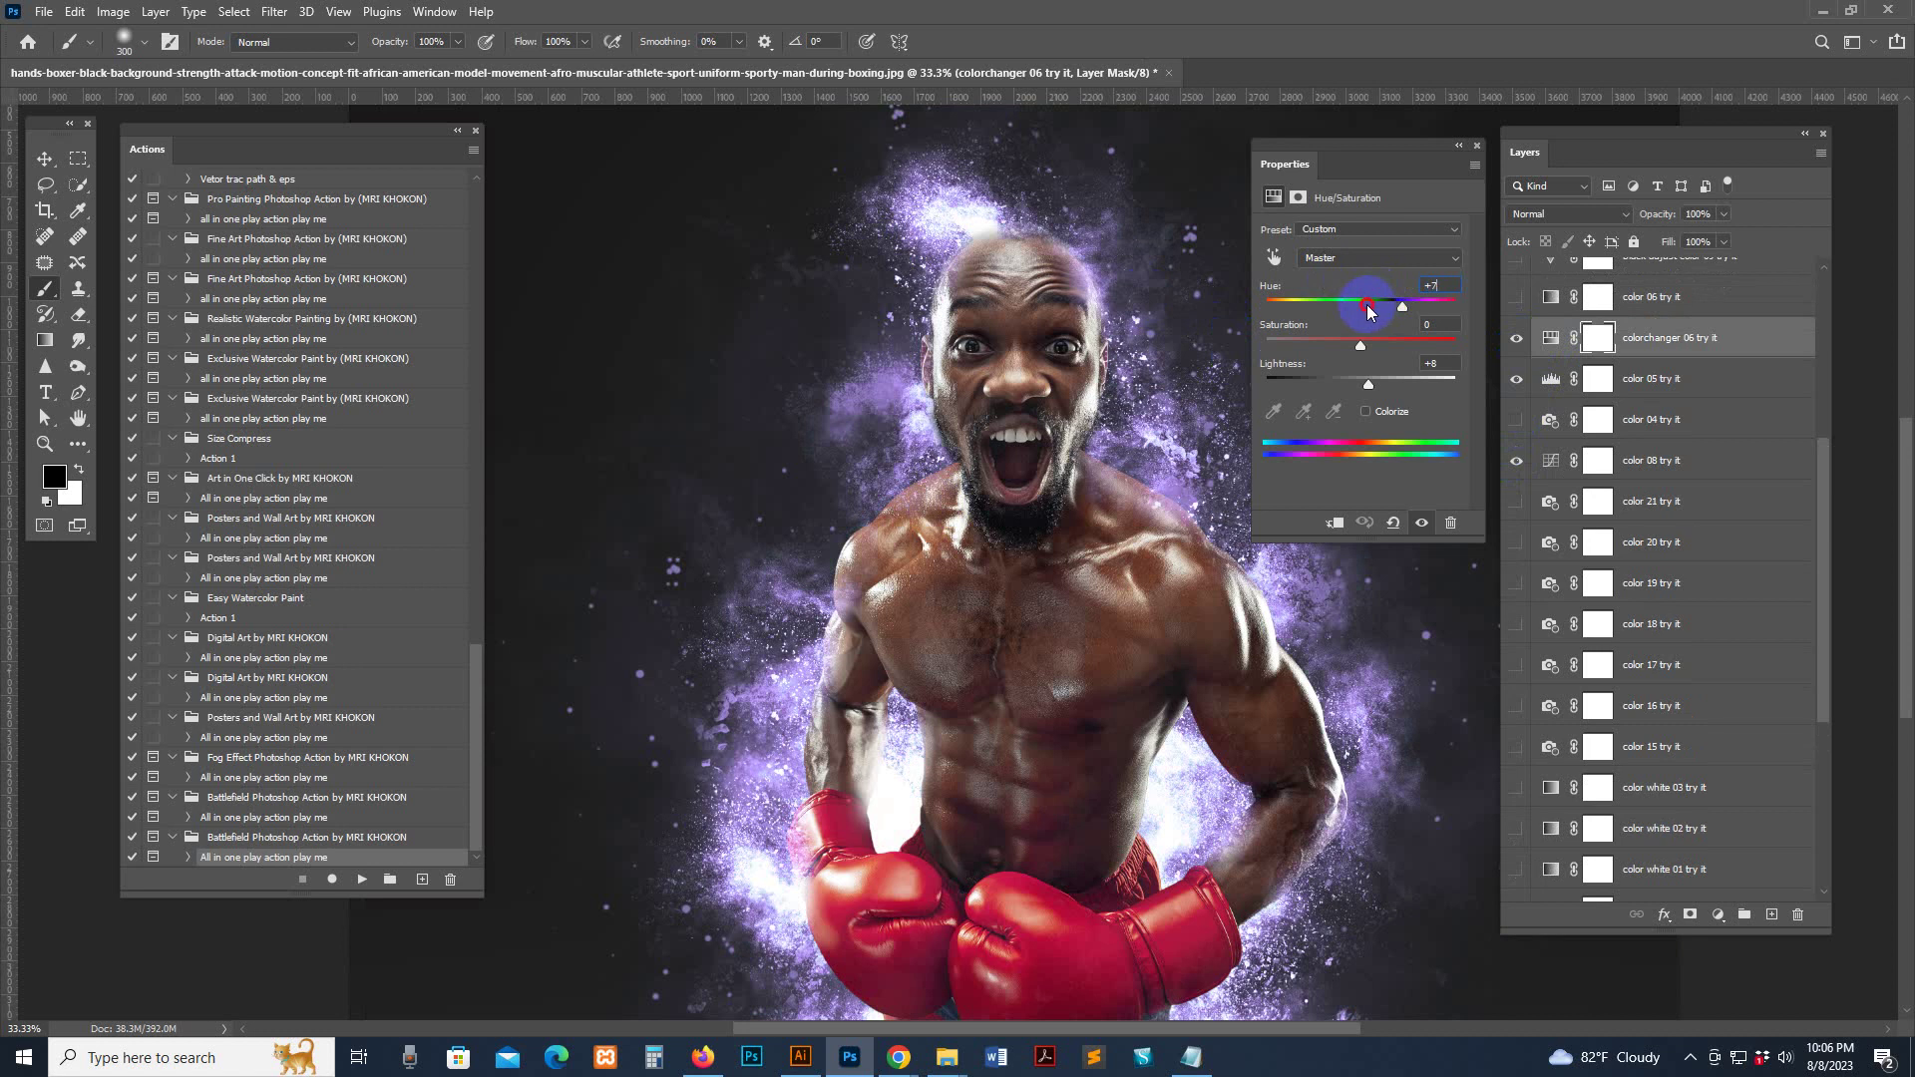
pyautogui.moveTo(1367, 311); pyautogui.dragTo(1319, 308)
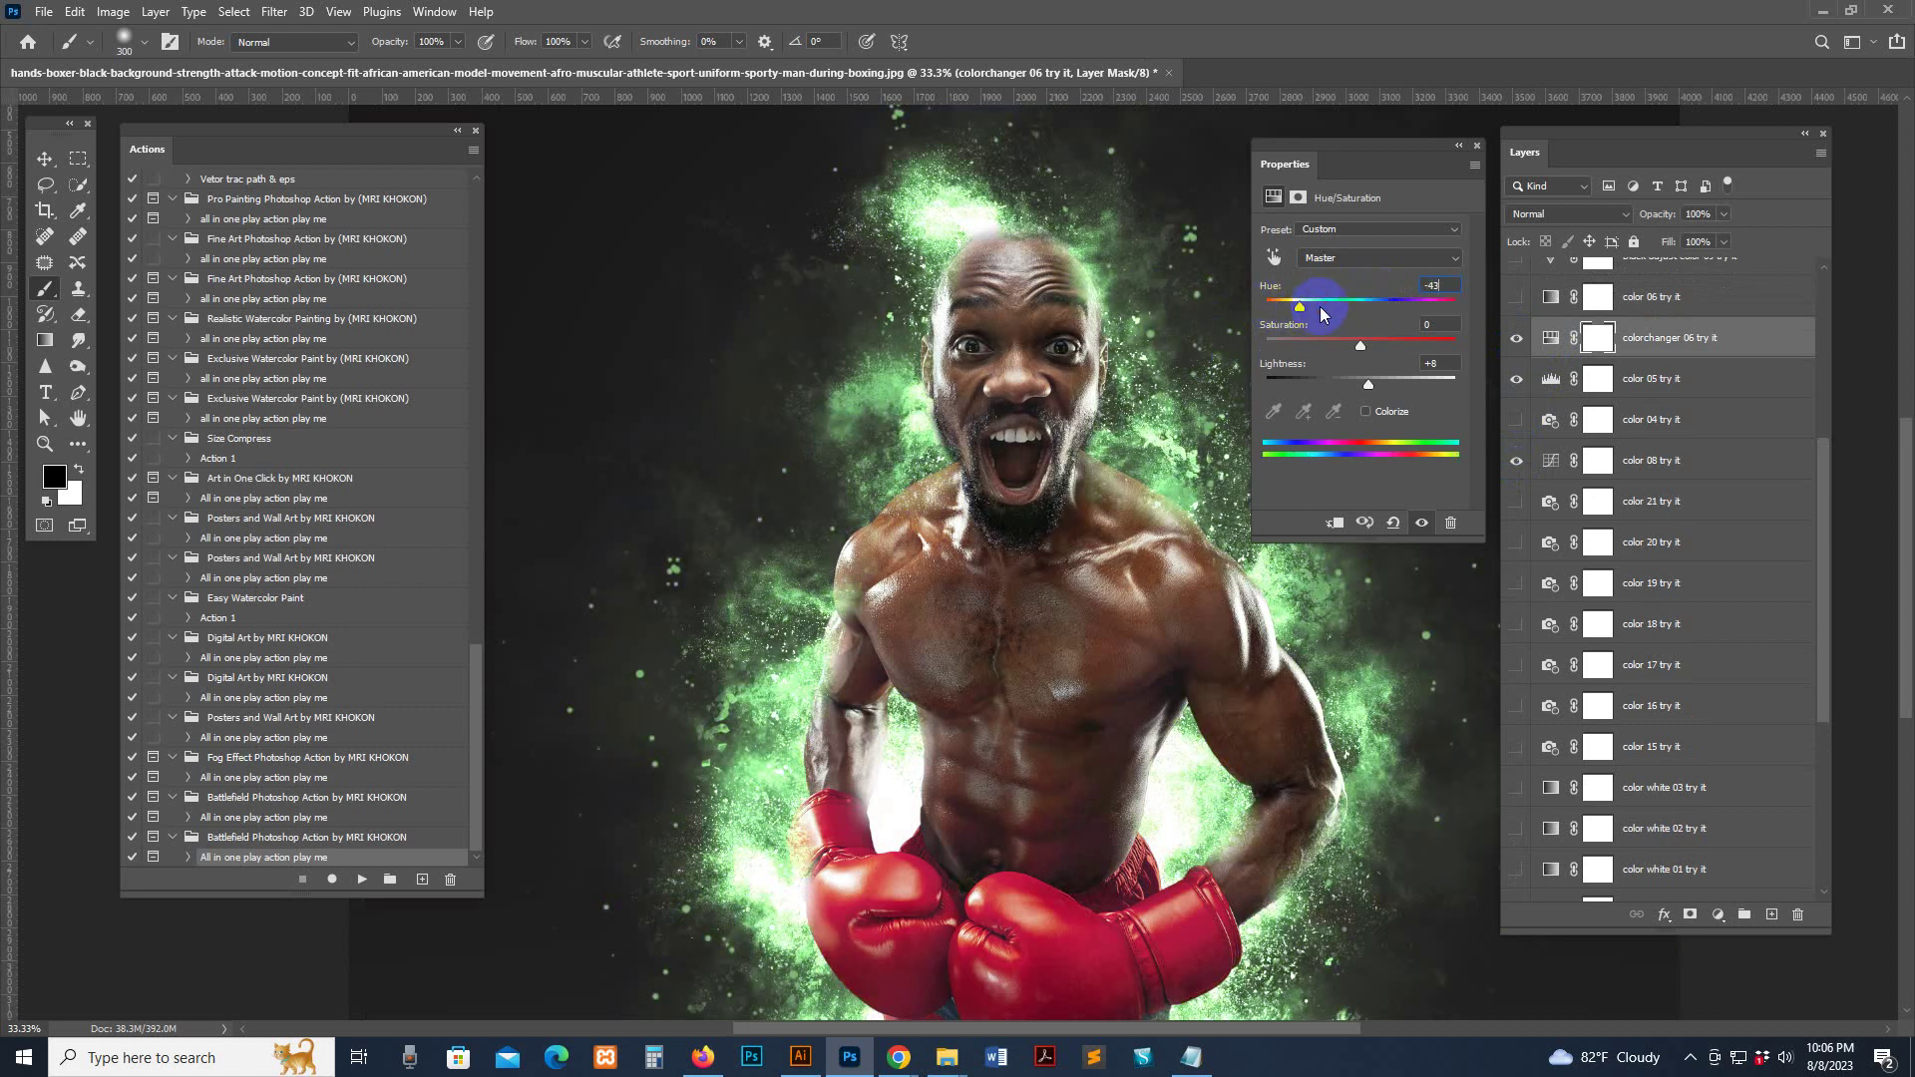
pyautogui.click(1550, 337)
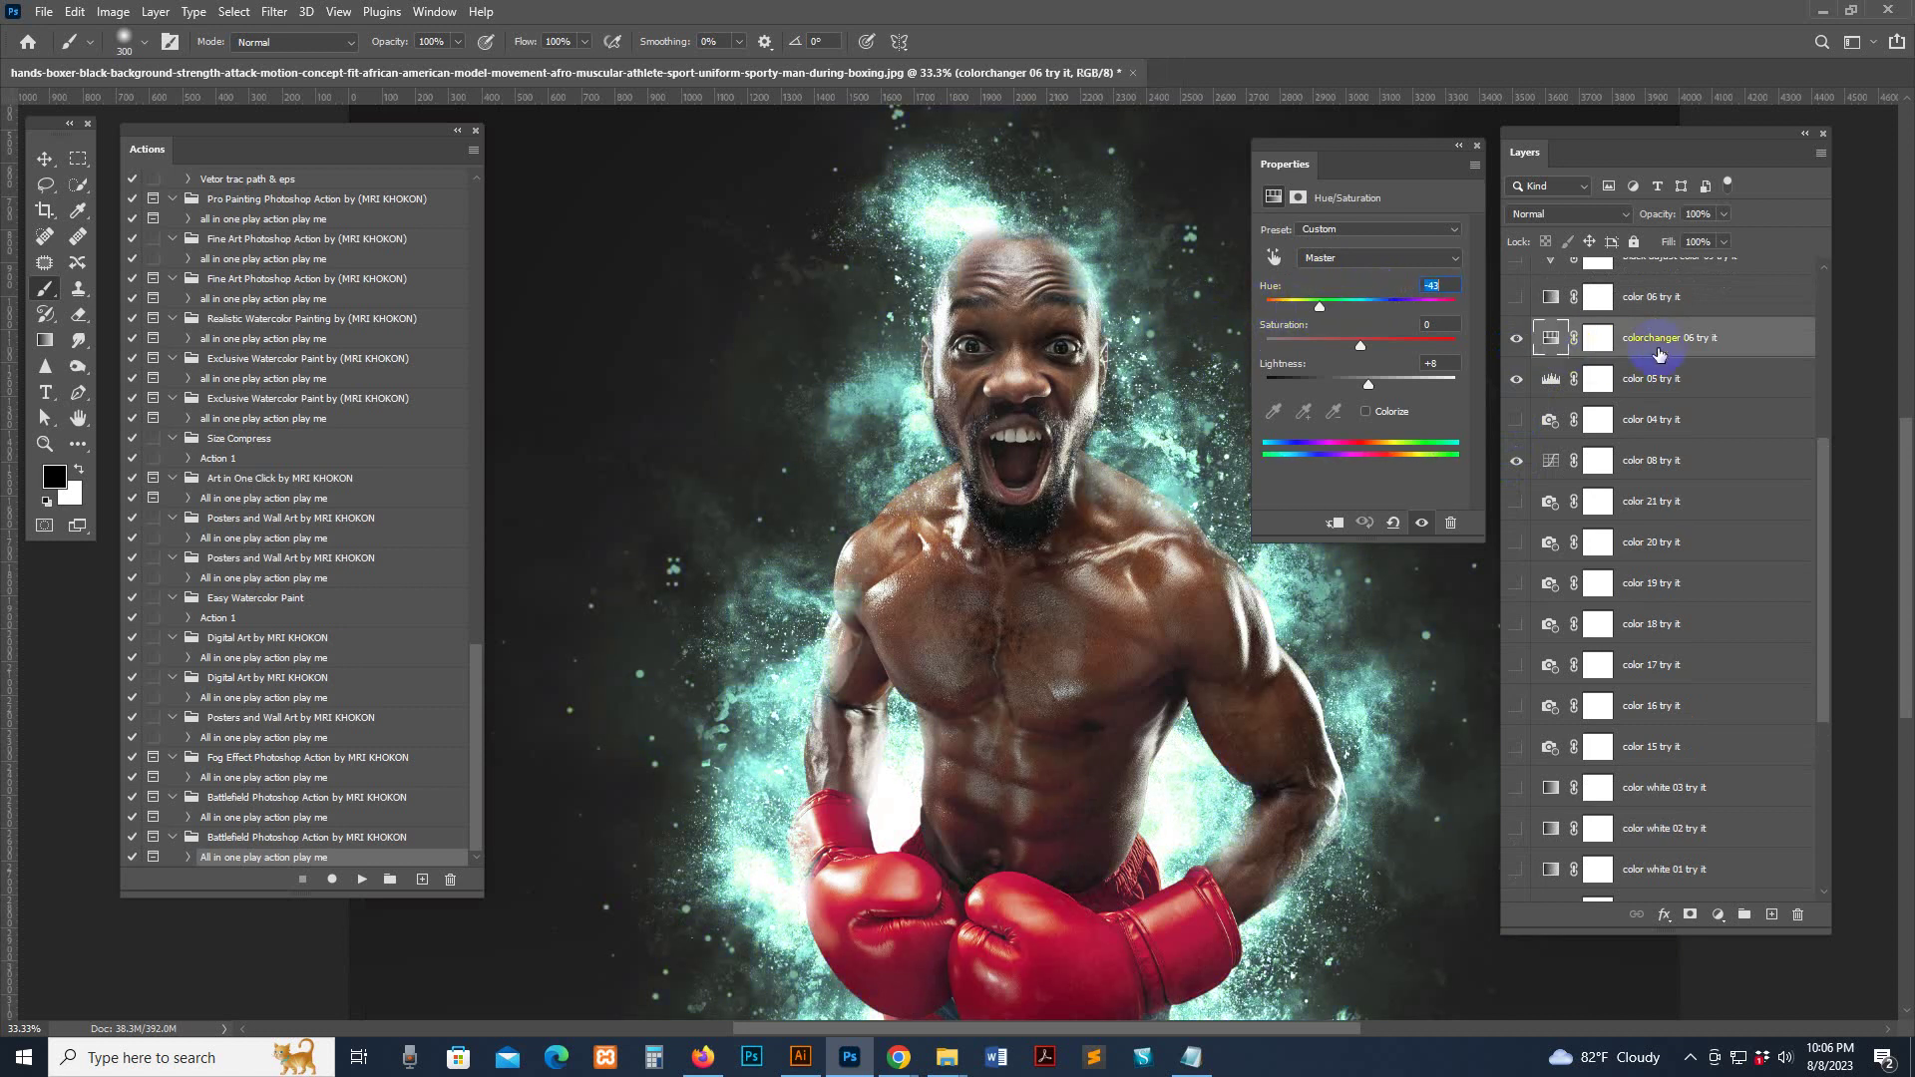
pyautogui.click(1477, 145)
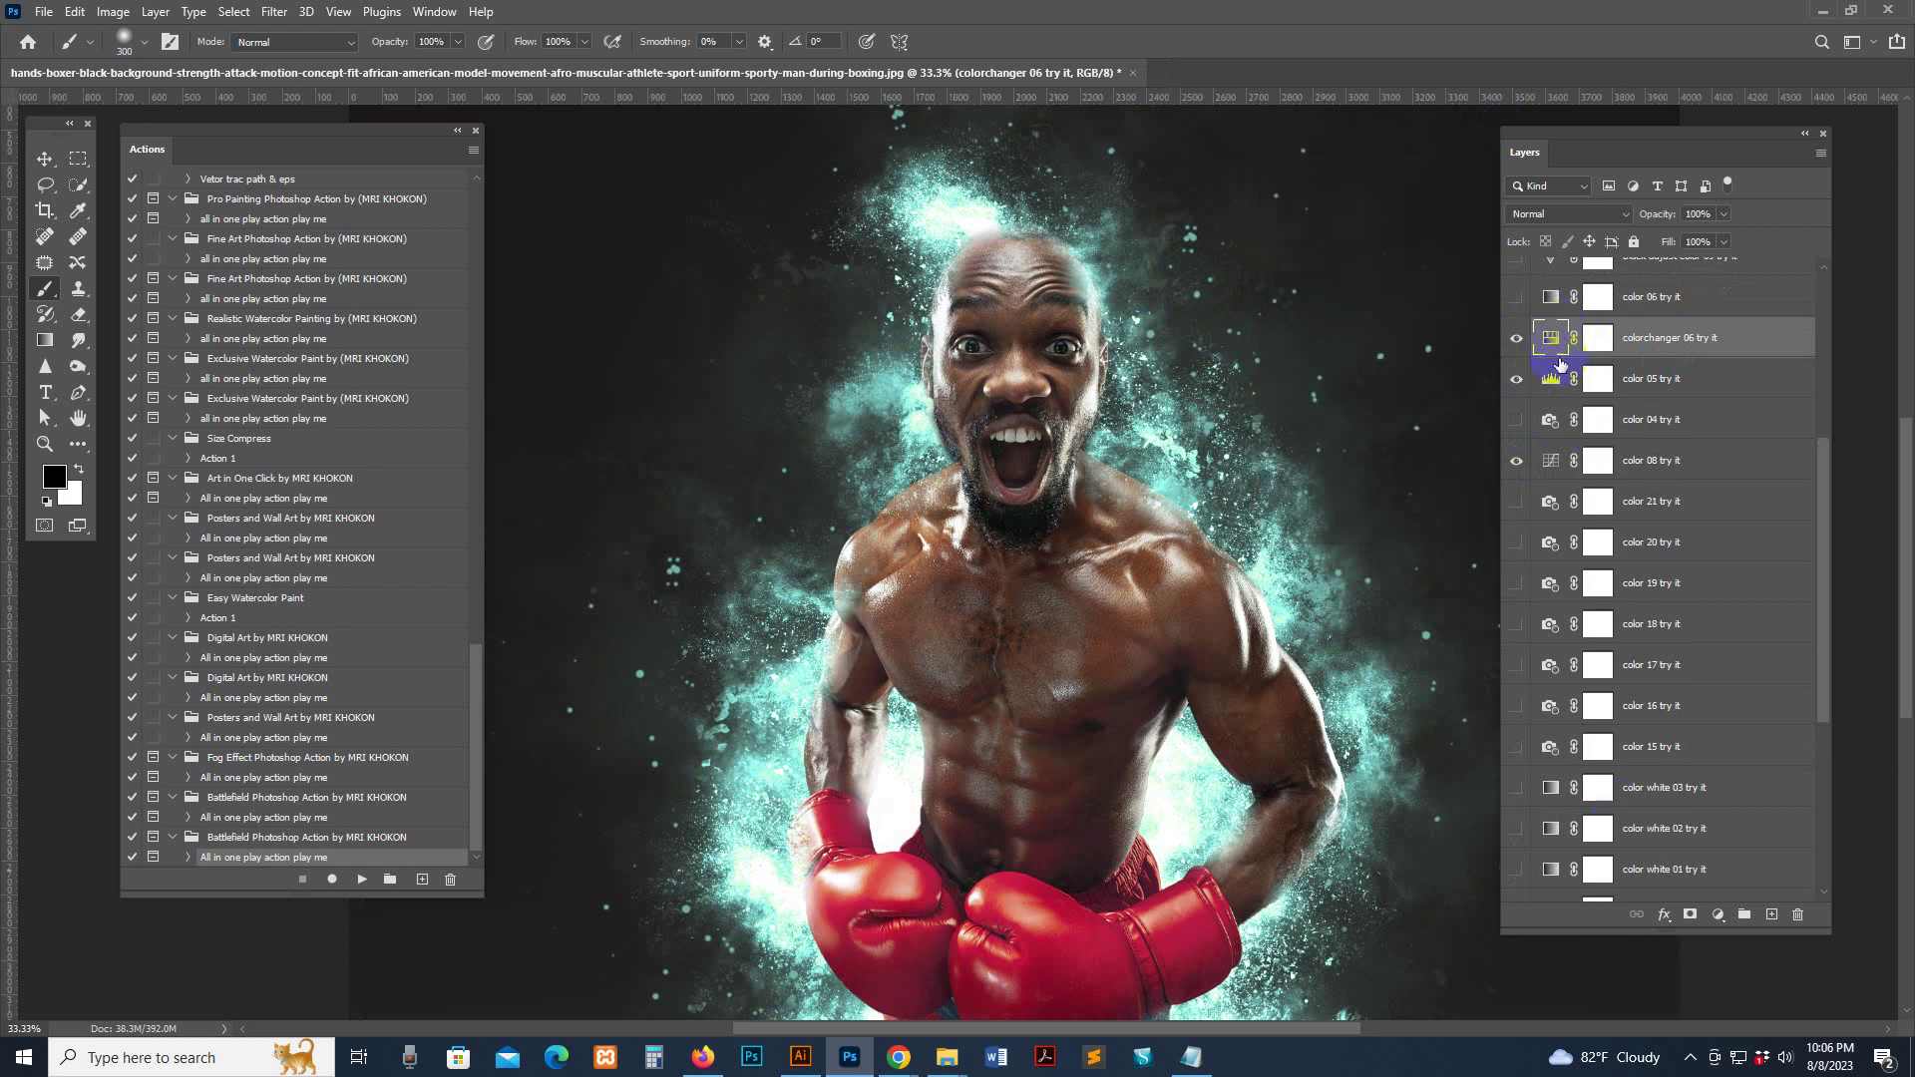
# Hide "colorchanger 06 try it", "color 05 try it" and "color 08 try it", briefly previewing "color 06 try it" in between
pyautogui.scroll(2, 1562, 364)
pyautogui.click(1516, 447)
pyautogui.click(1515, 409)
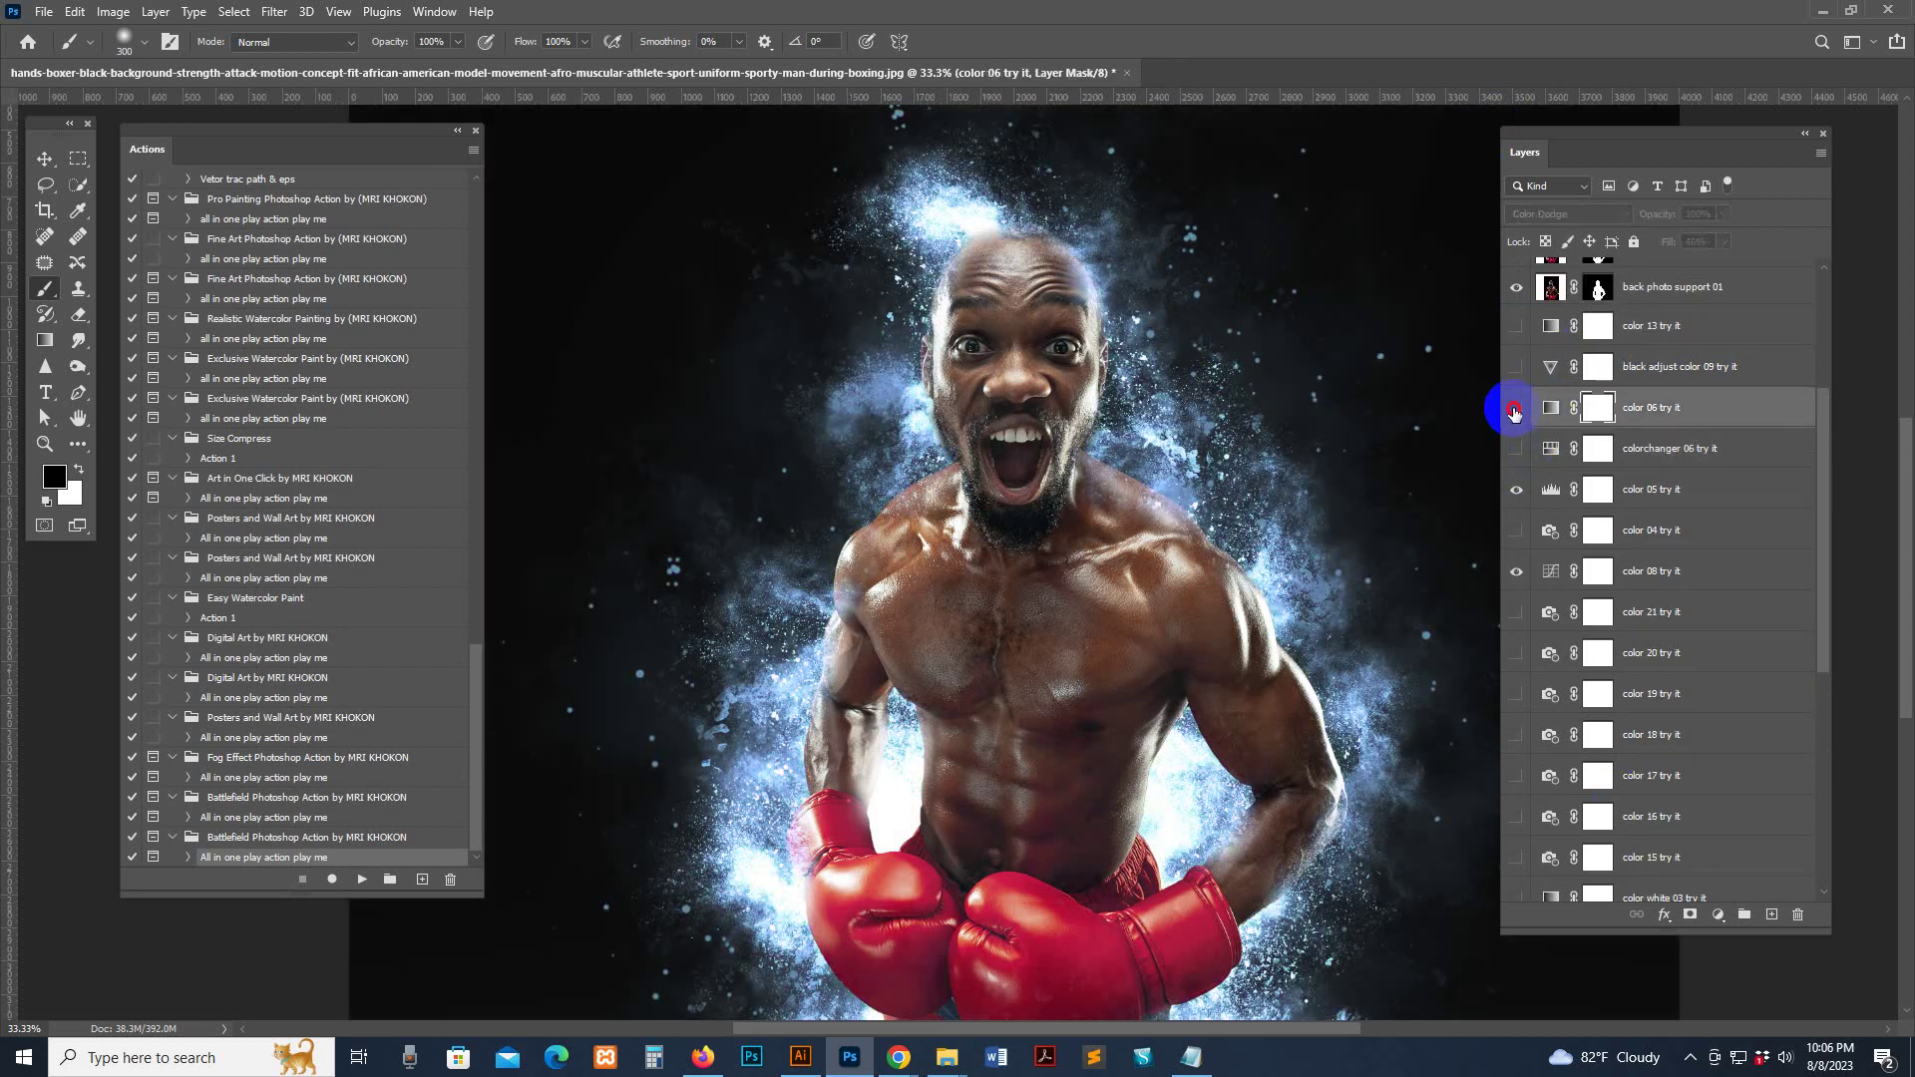
pyautogui.click(1516, 491)
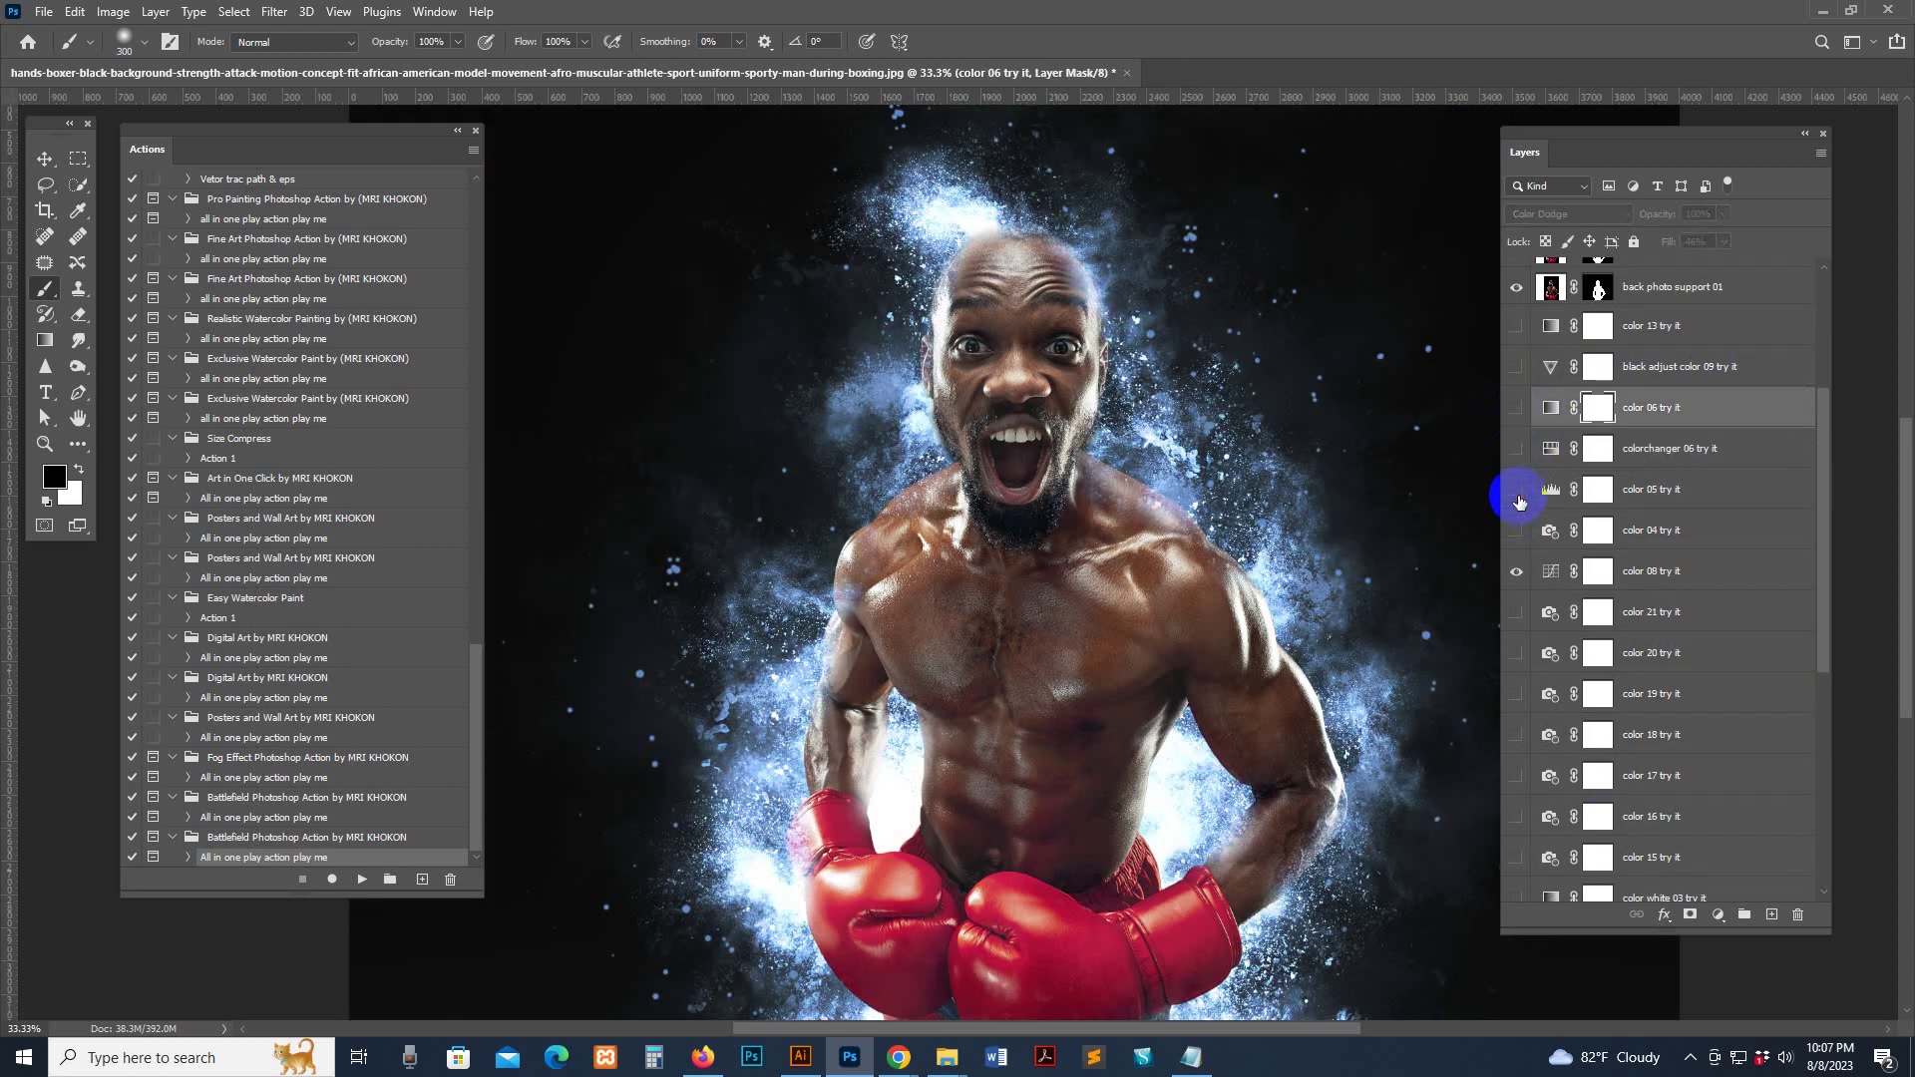
pyautogui.click(1516, 572)
# Combine "color white 02 try it" with "color 20 try it" and "color 04 try it", briefly previewing "color 08 try it" as well
pyautogui.scroll(-3, 1552, 738)
pyautogui.click(1517, 680)
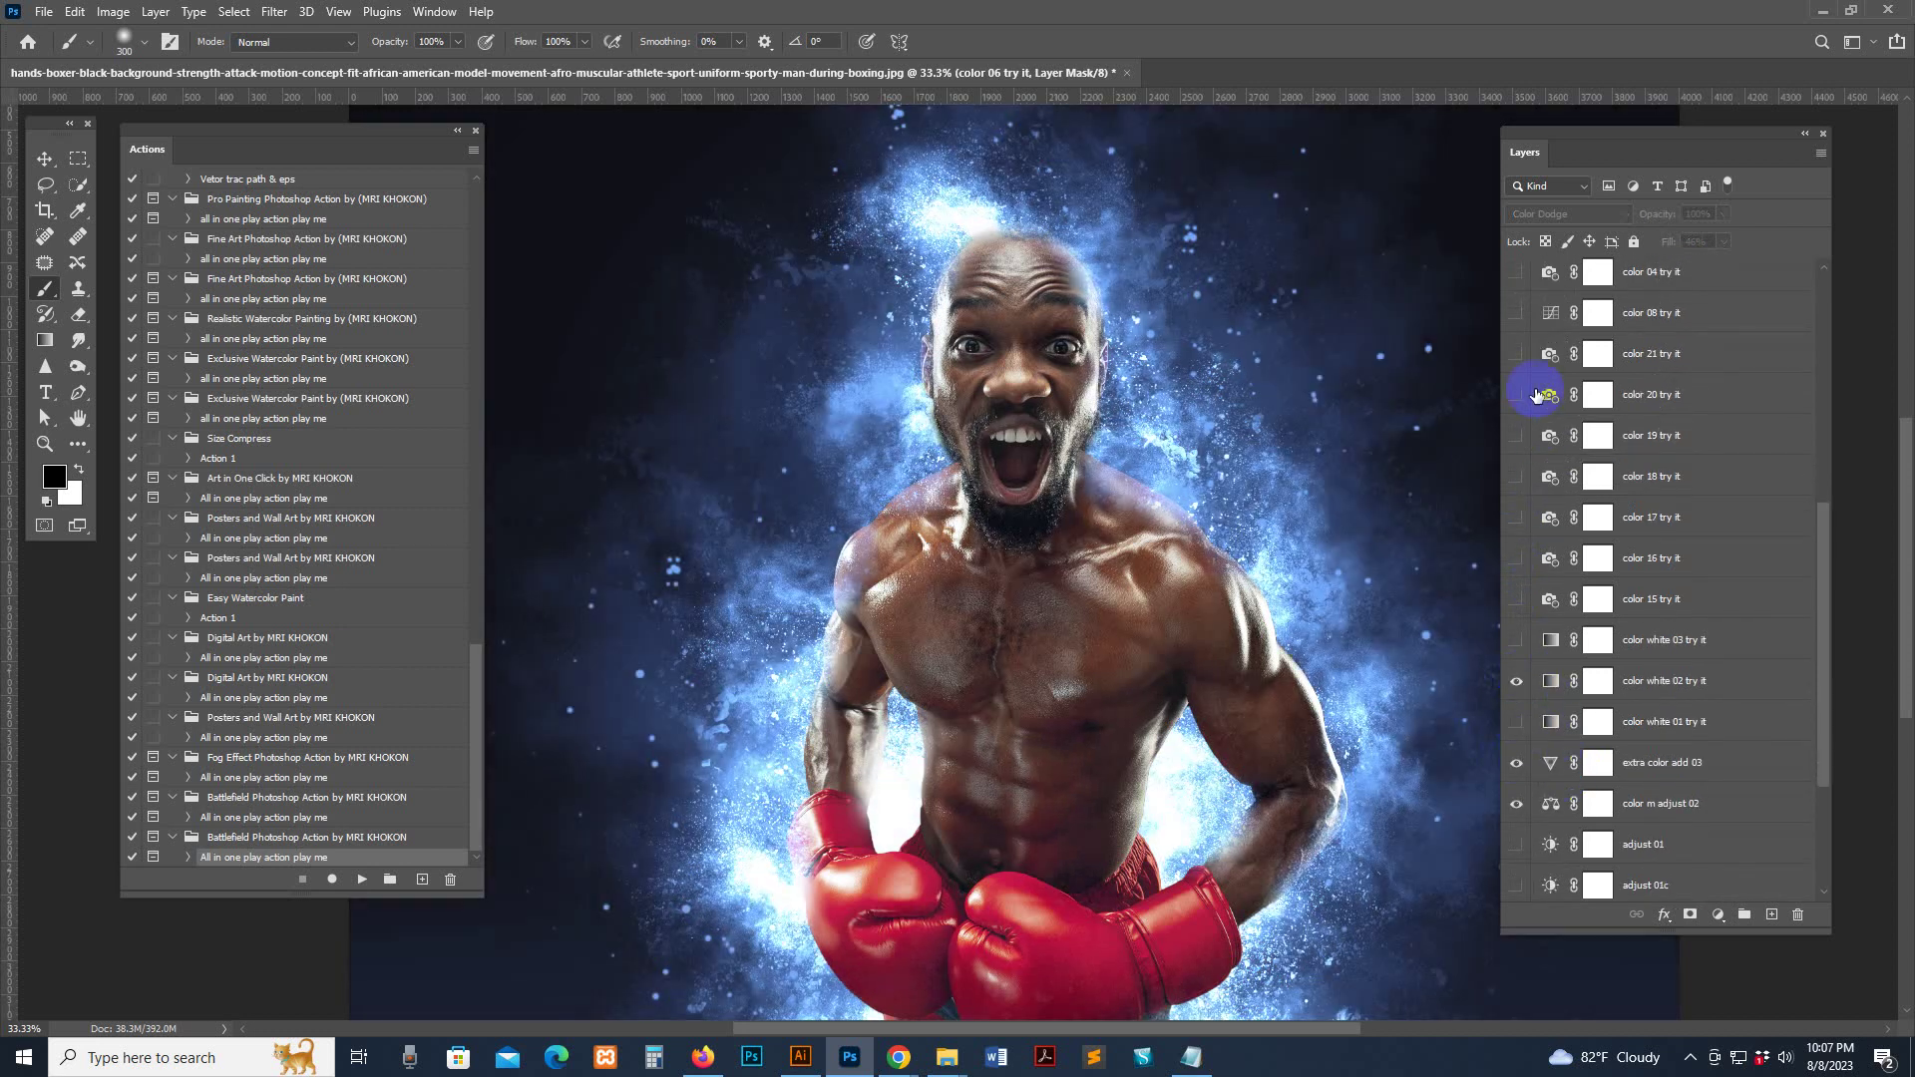
pyautogui.click(1517, 395)
pyautogui.click(1518, 313)
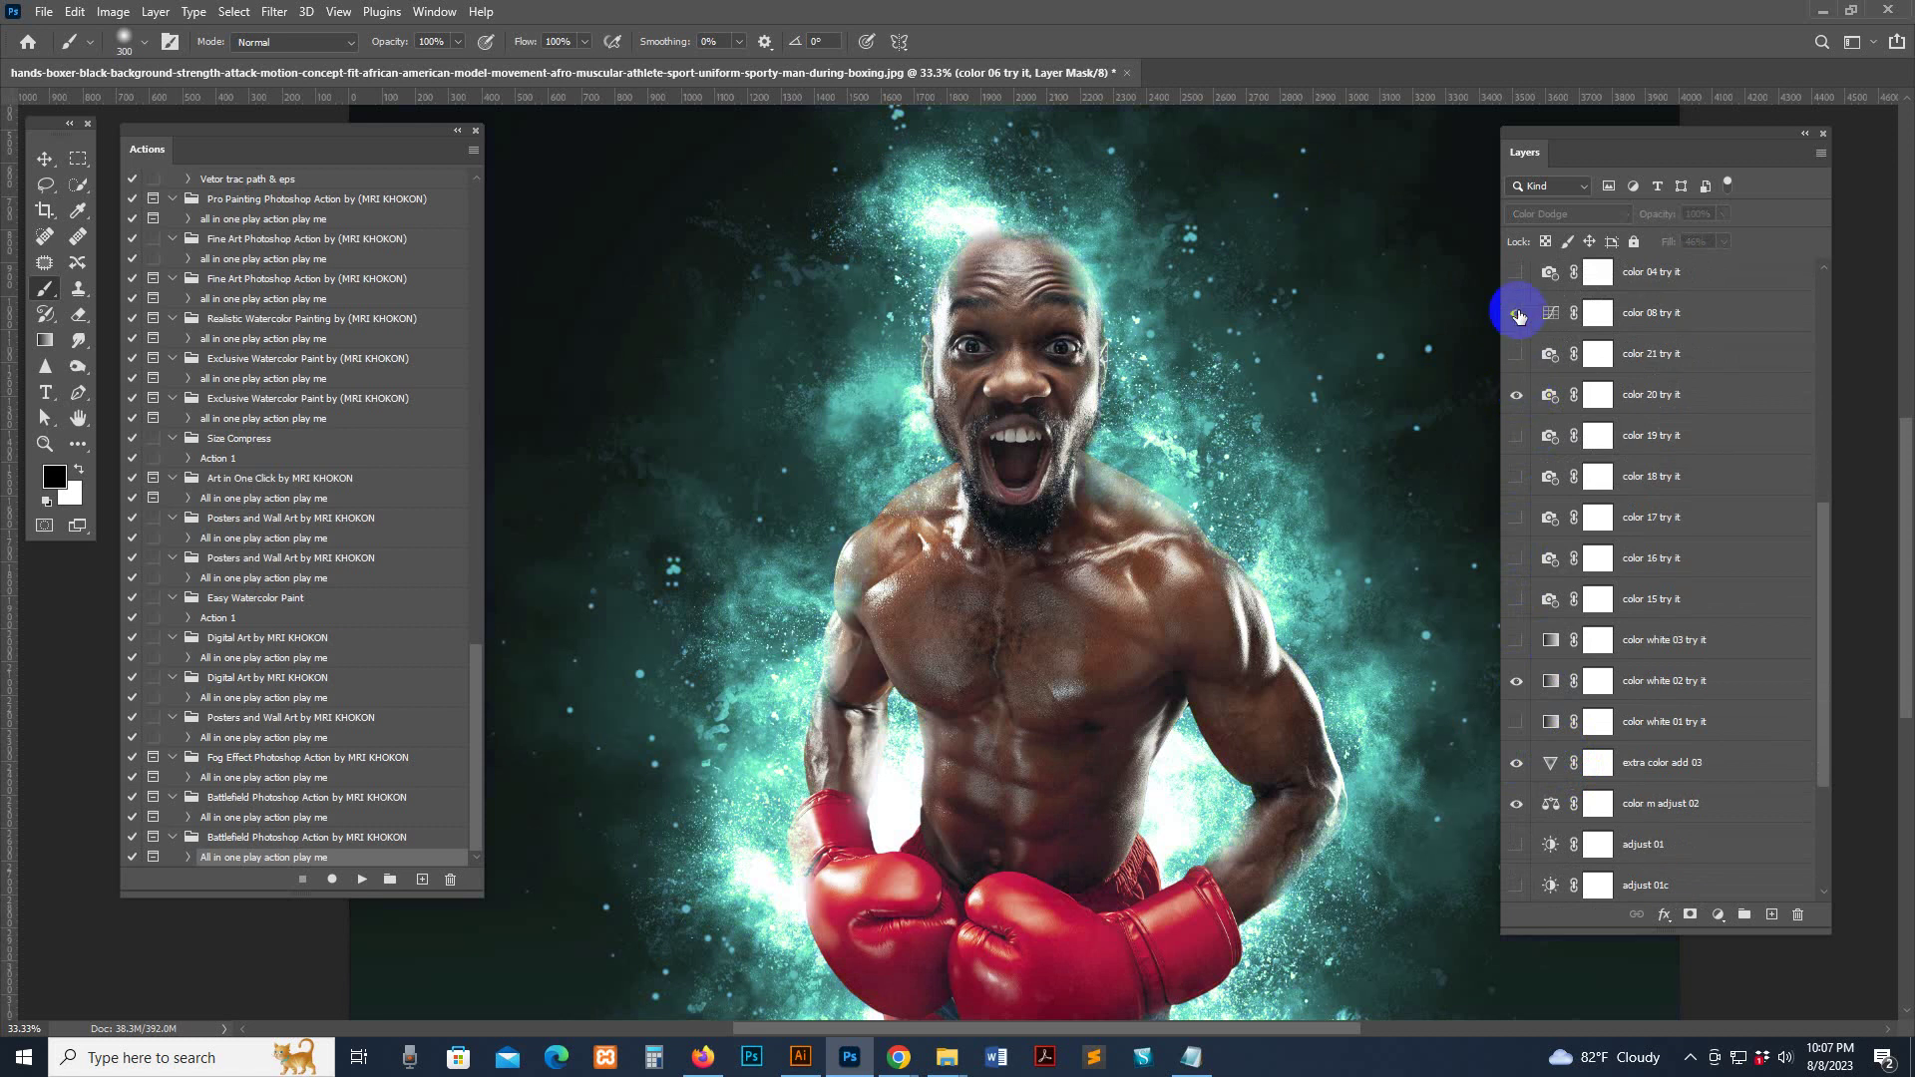
pyautogui.click(1517, 313)
pyautogui.click(1514, 273)
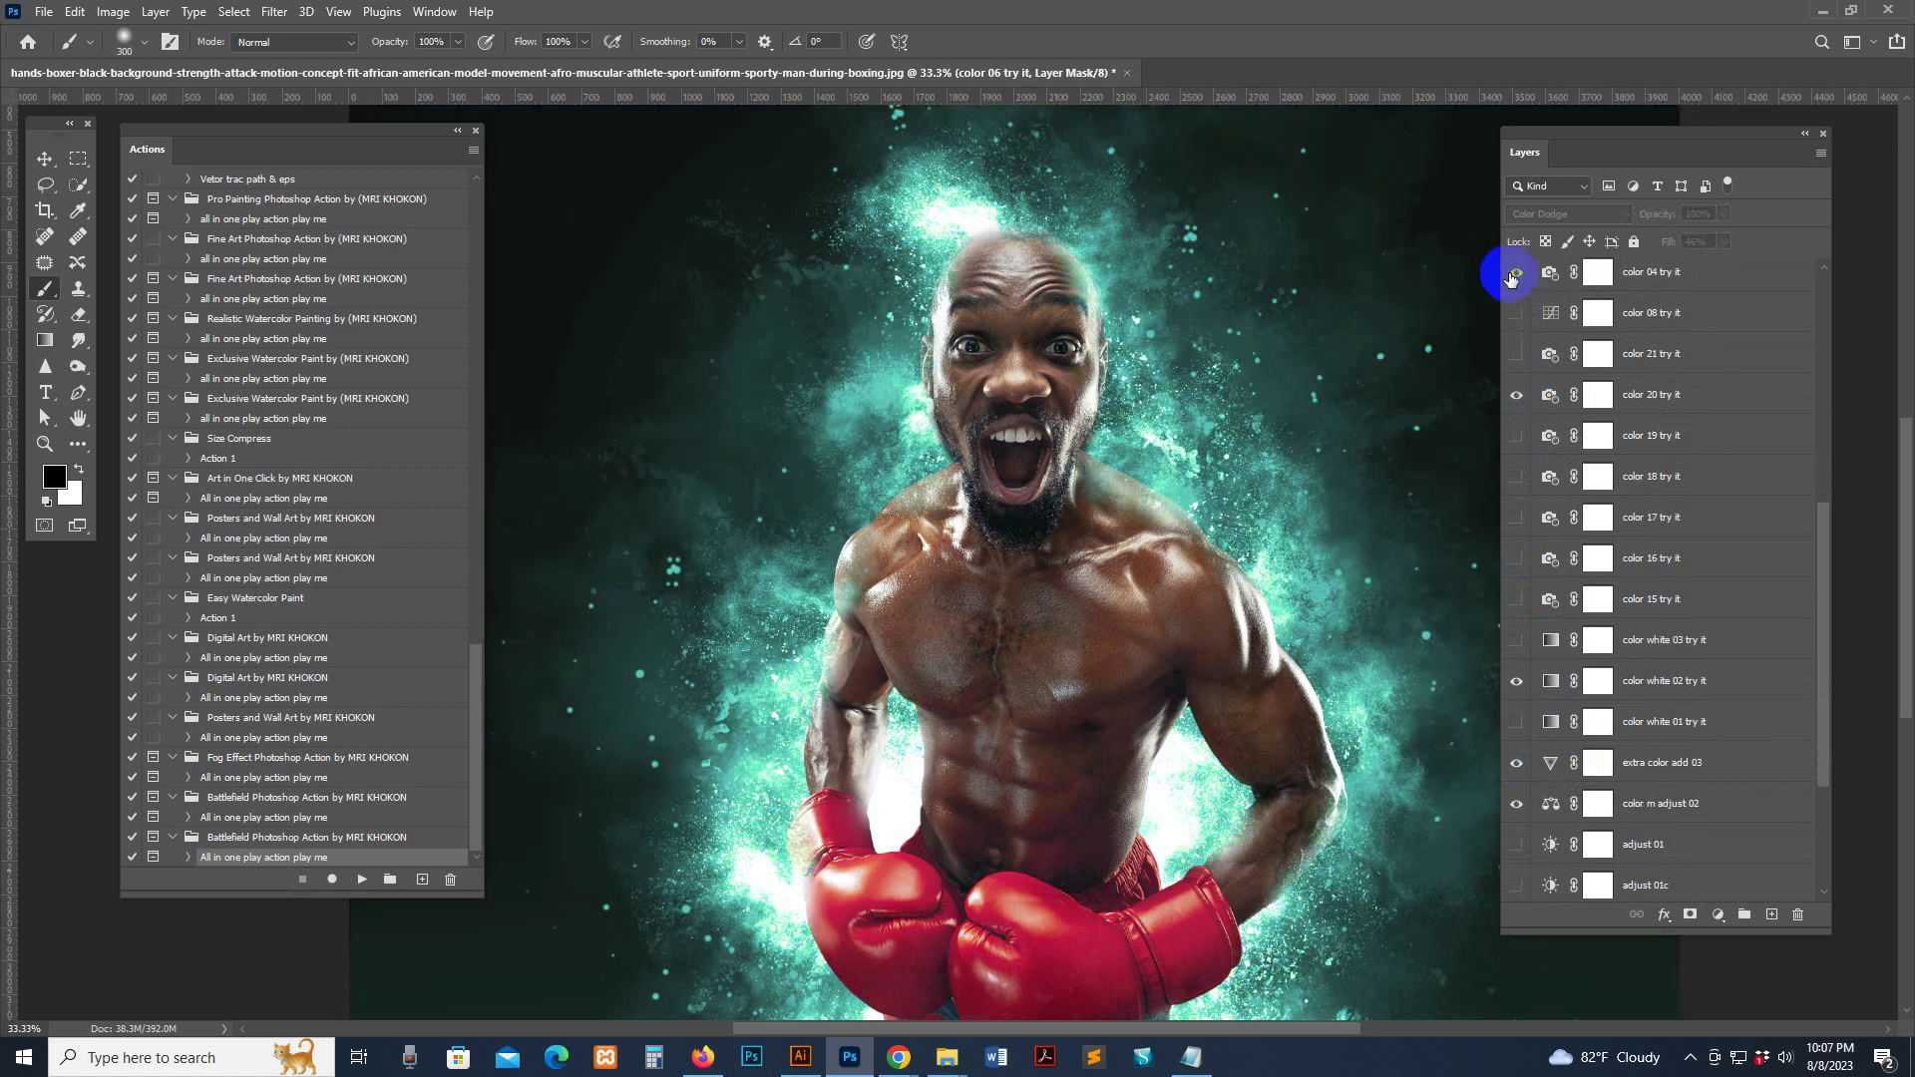
# Preview "colorchanger 06 try it" and "color 06 try it" over the combination, and show "black adjust color 09 try it"
pyautogui.scroll(3, 1546, 427)
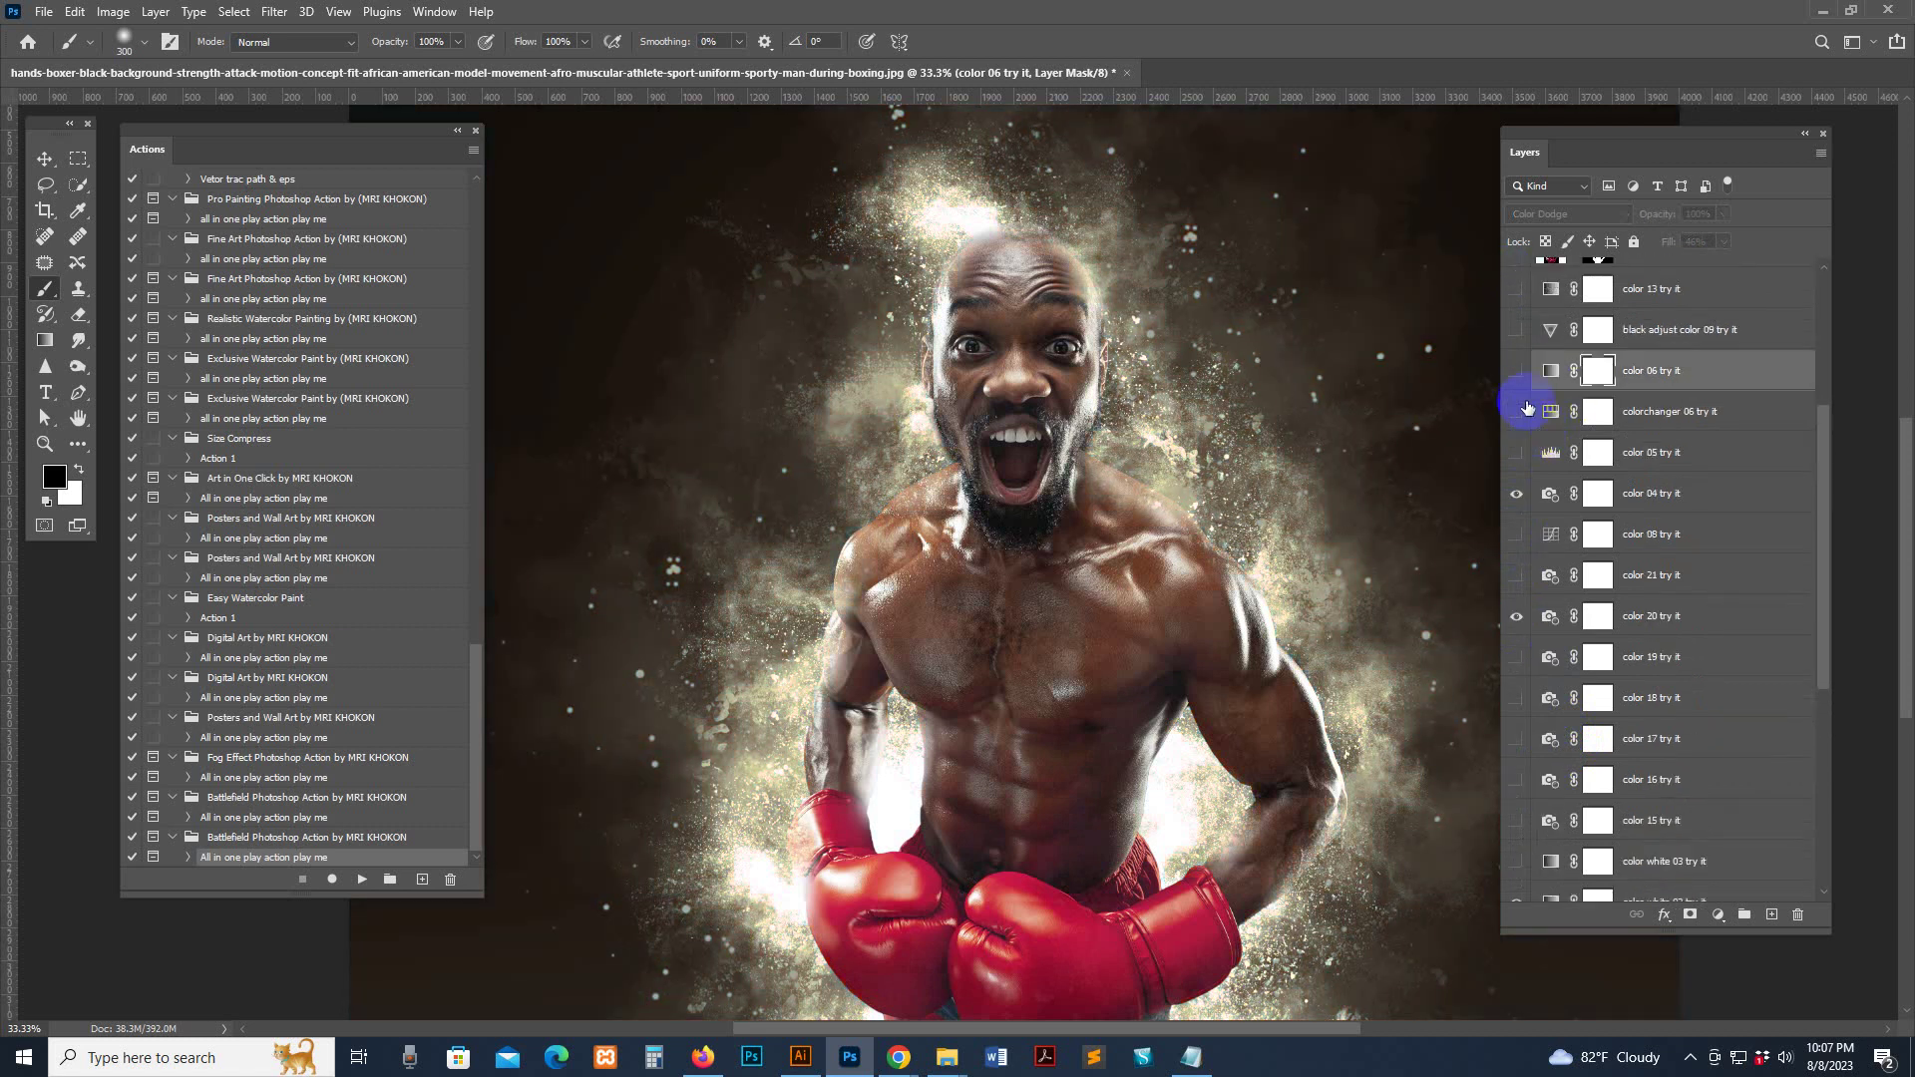
pyautogui.click(1516, 413)
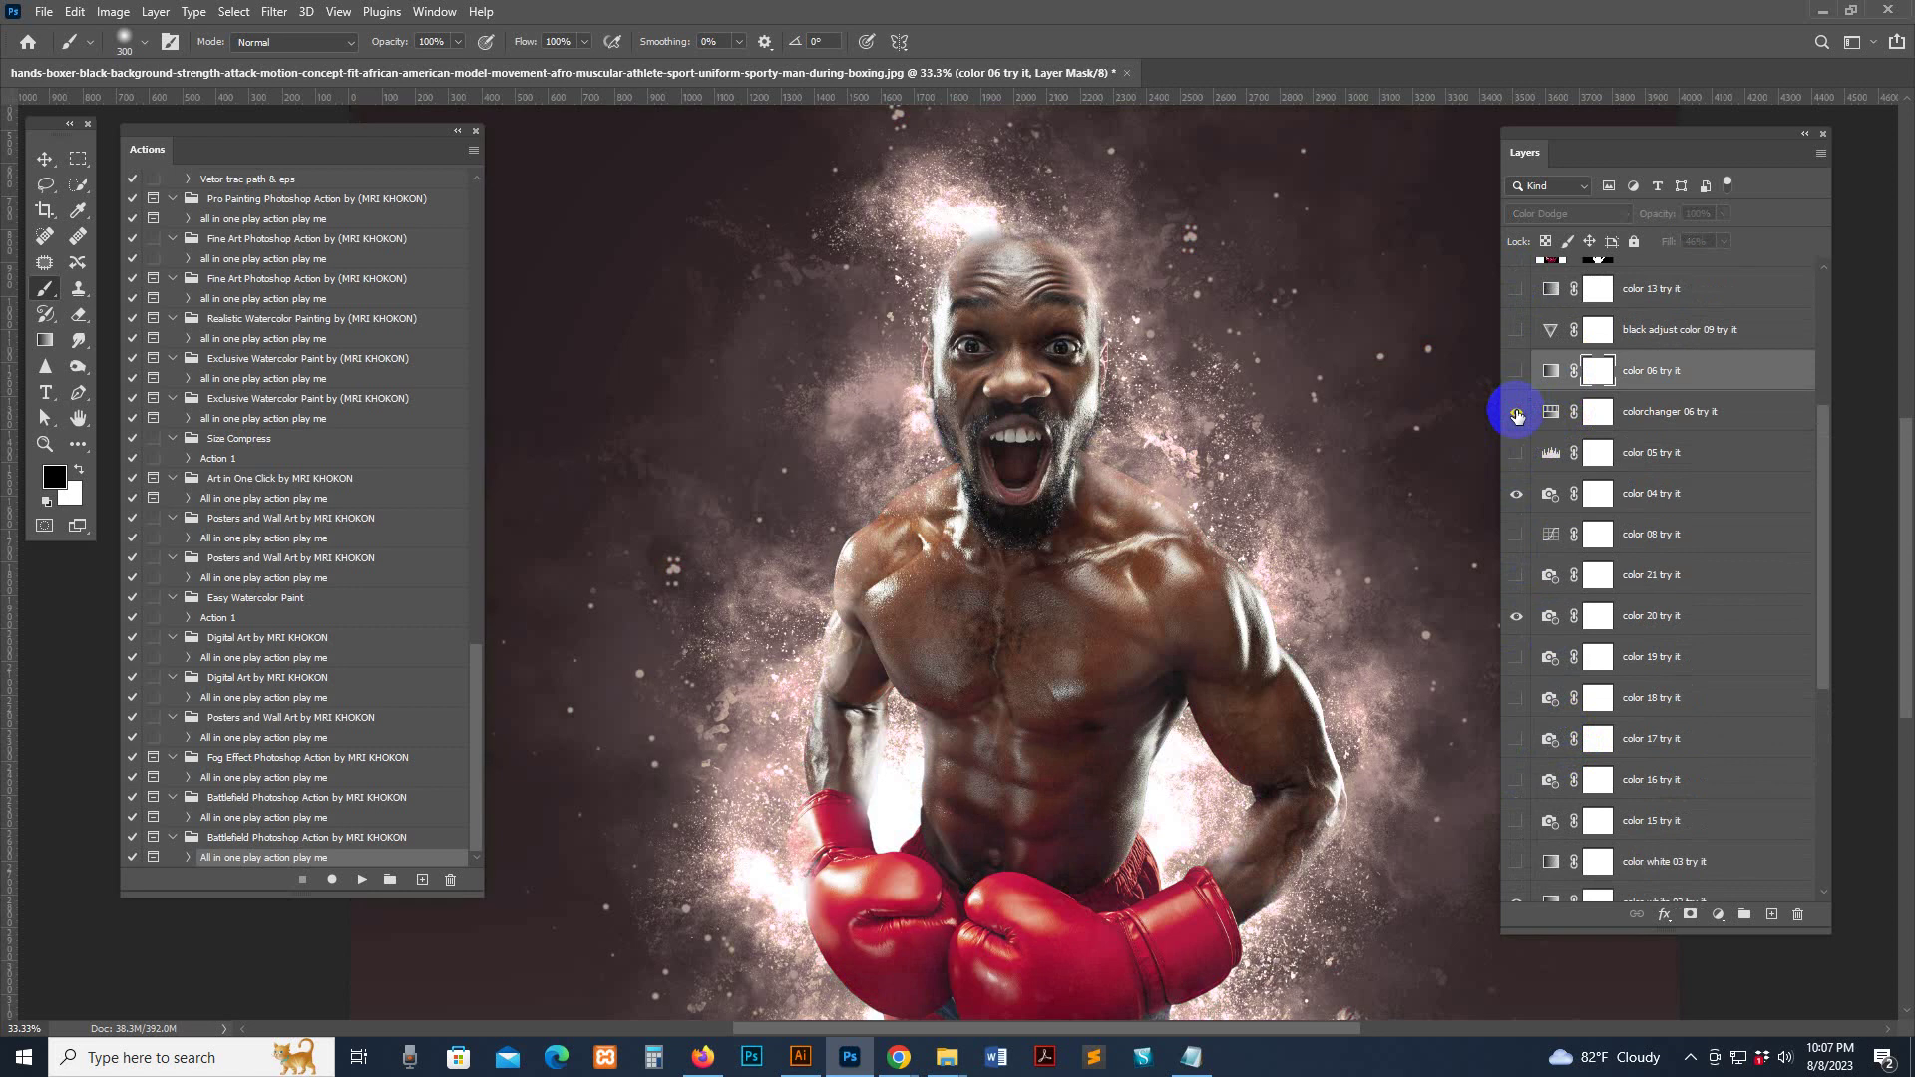
pyautogui.click(1517, 413)
pyautogui.click(1516, 373)
pyautogui.click(1516, 373)
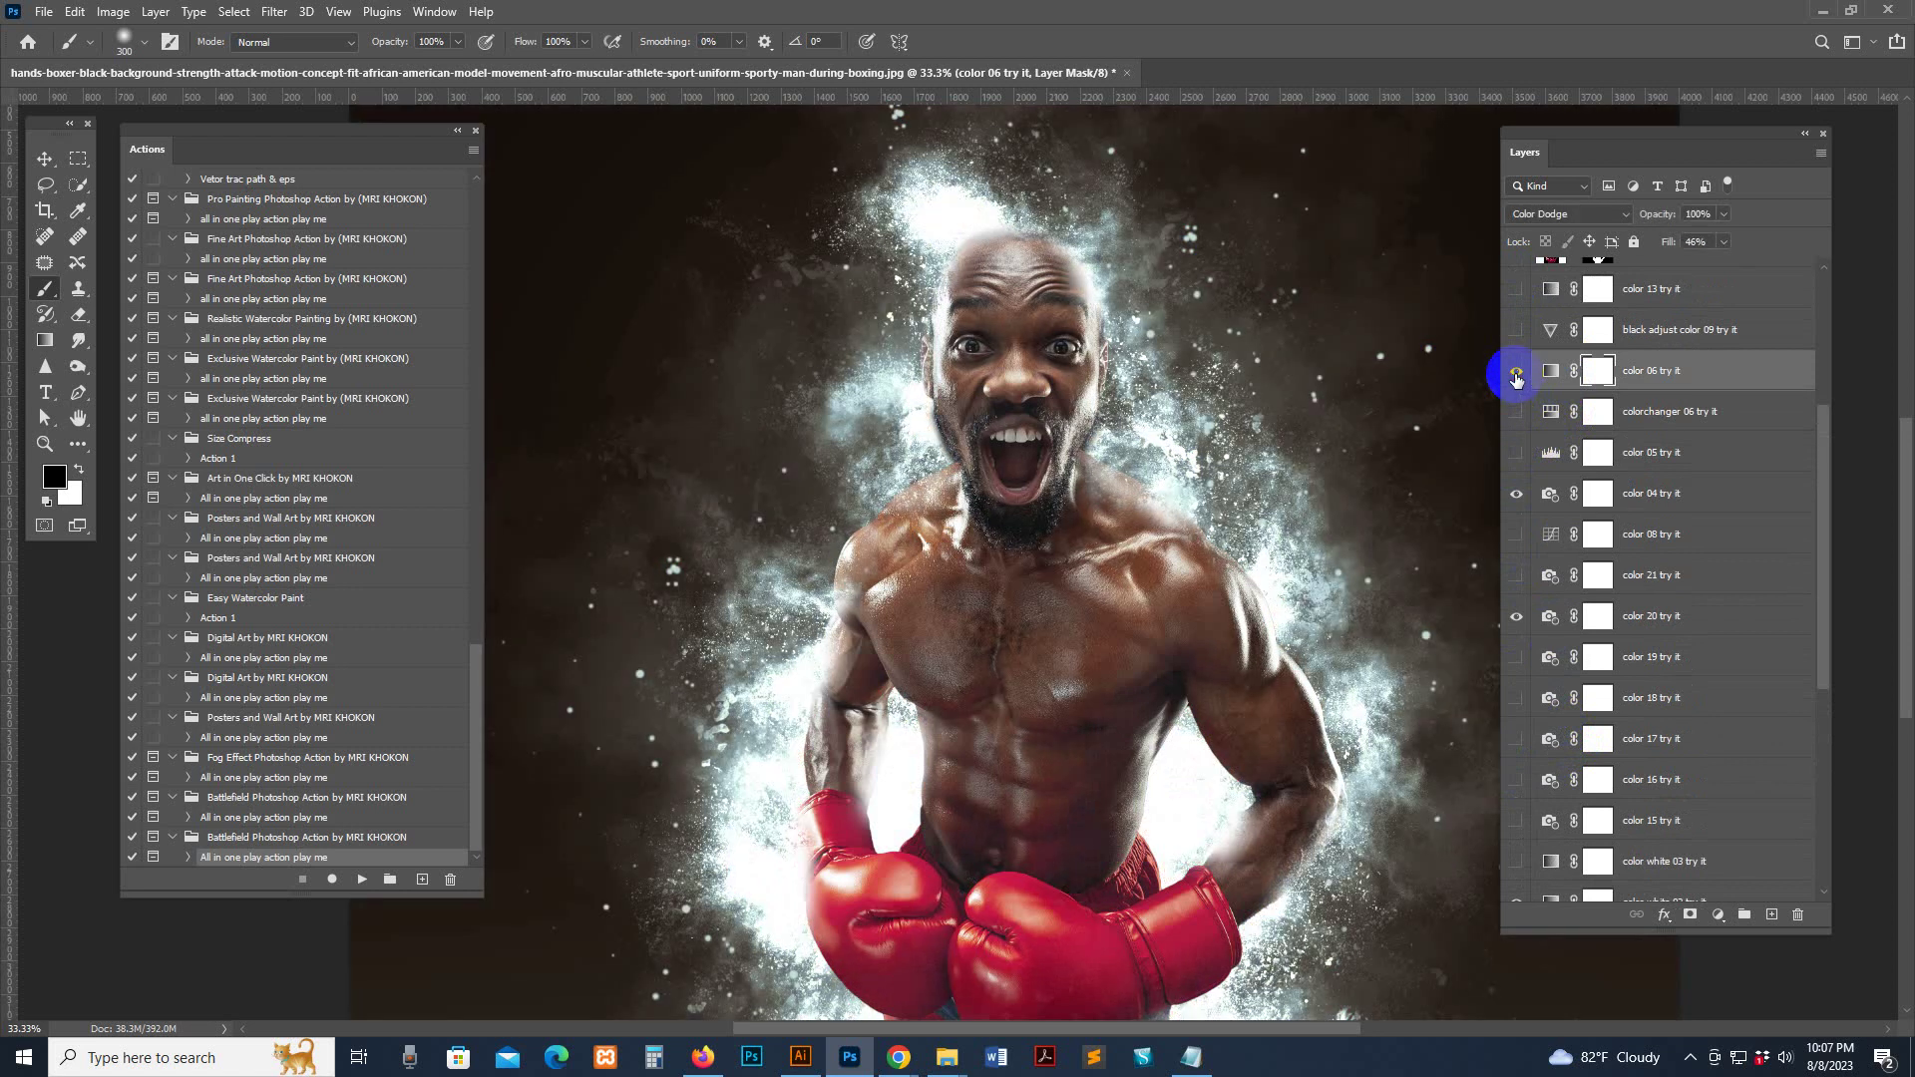
pyautogui.click(1515, 331)
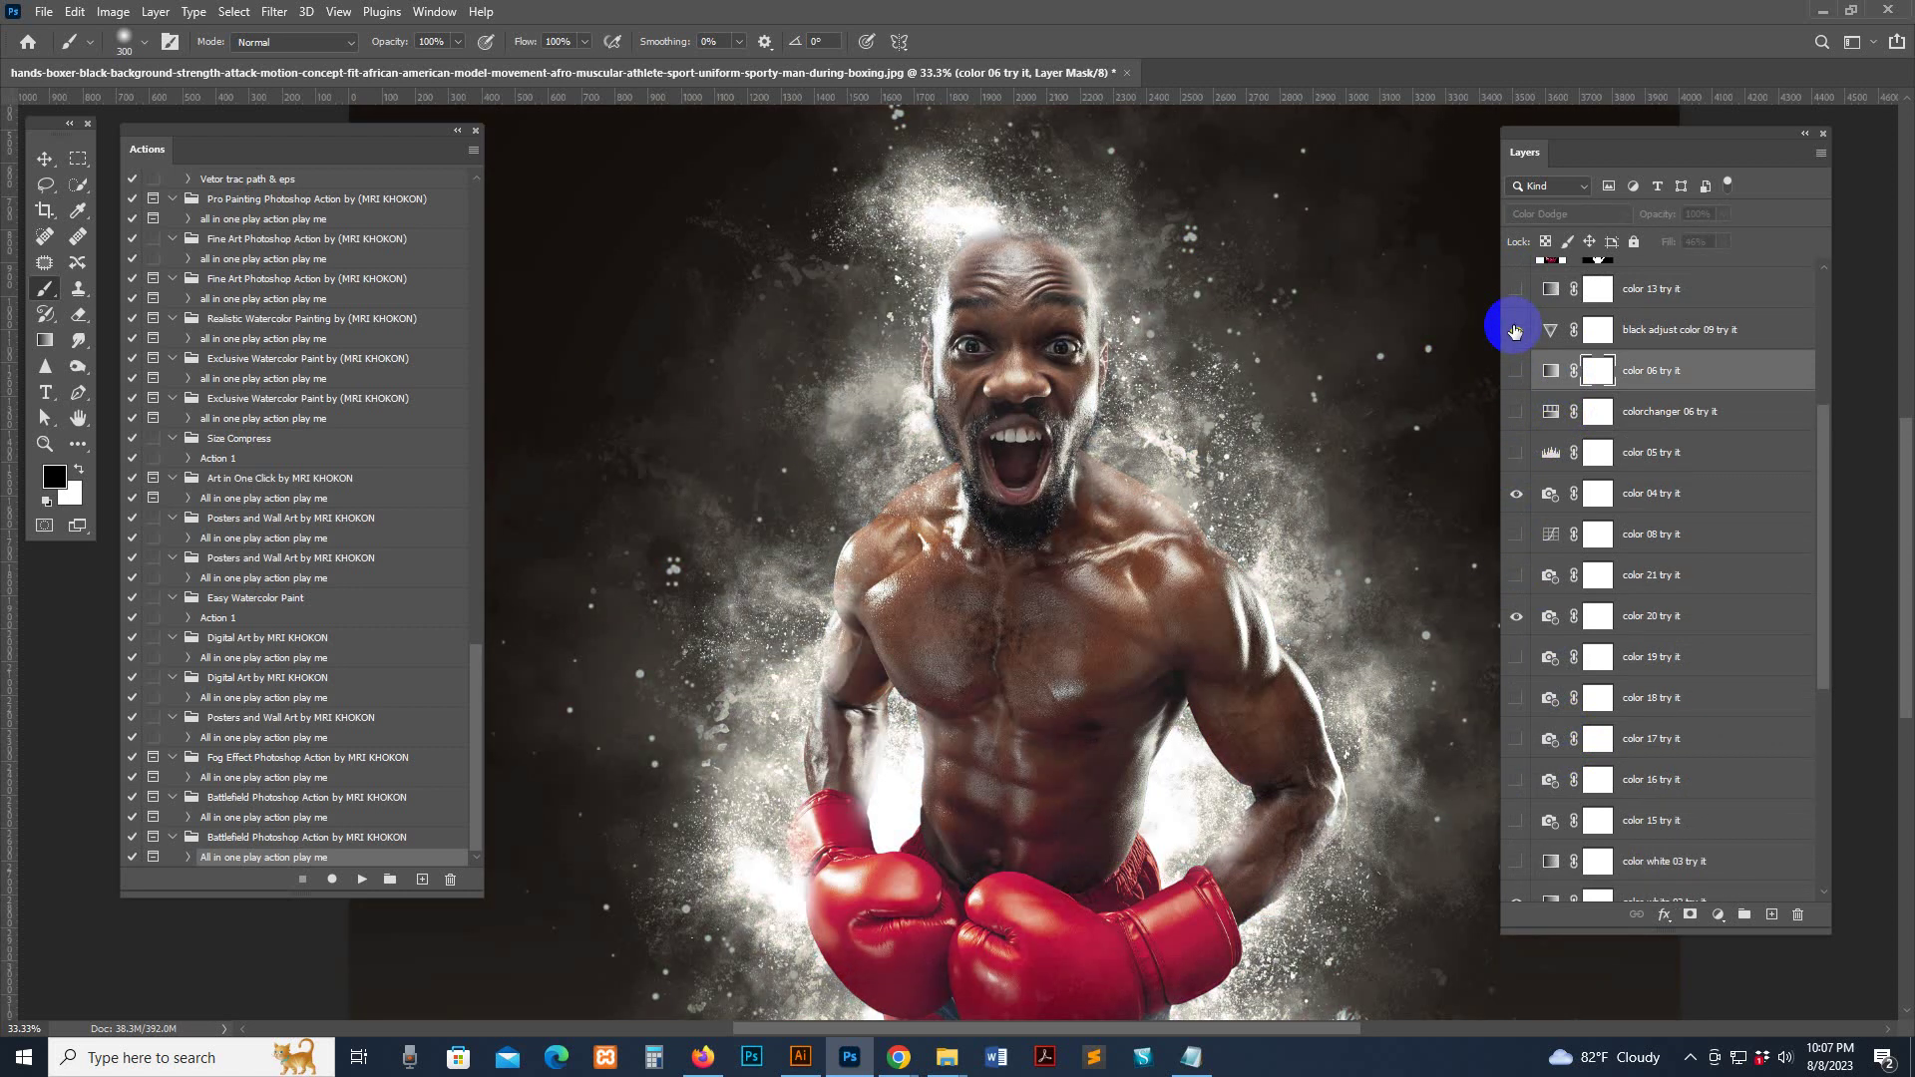
# Hide the "color 04 try it", "color 20 try it" and "color white 02 try it" adjustments
pyautogui.click(1516, 494)
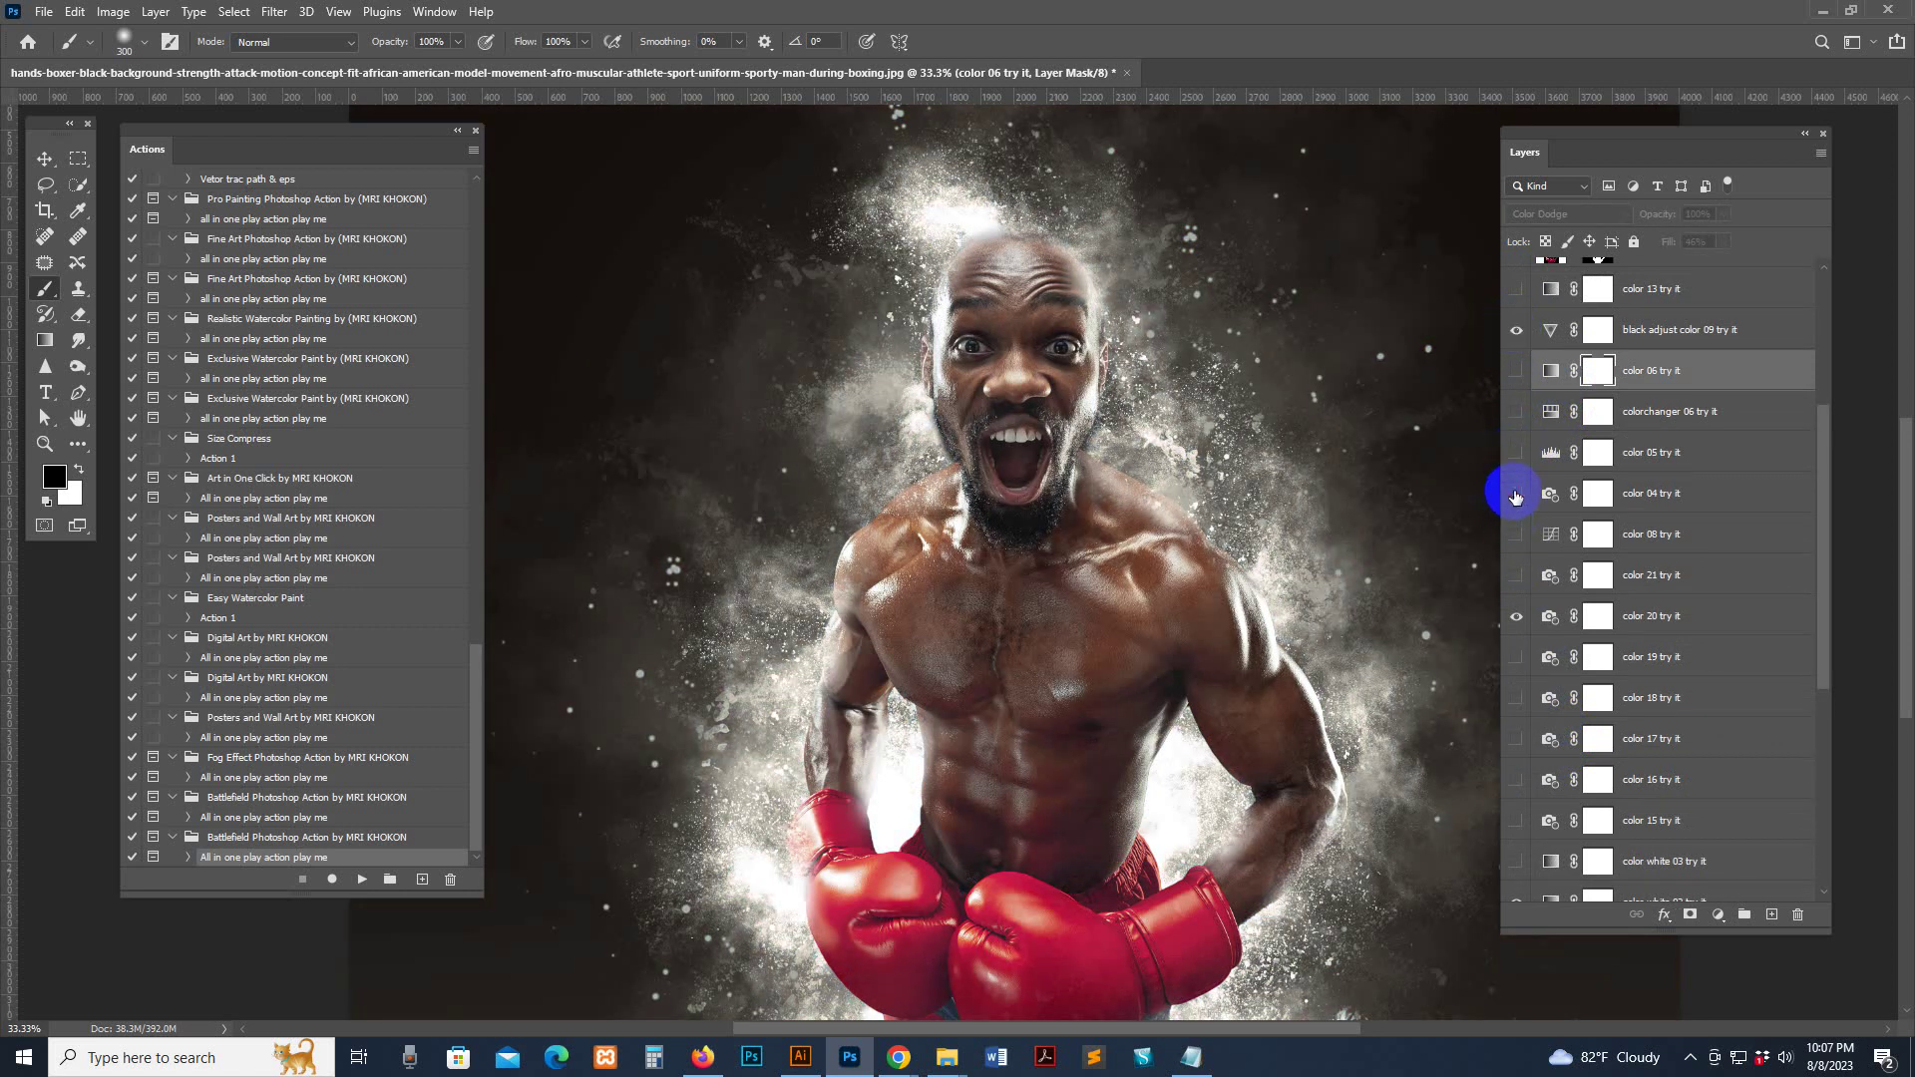
pyautogui.click(1516, 617)
pyautogui.scroll(-3, 1539, 638)
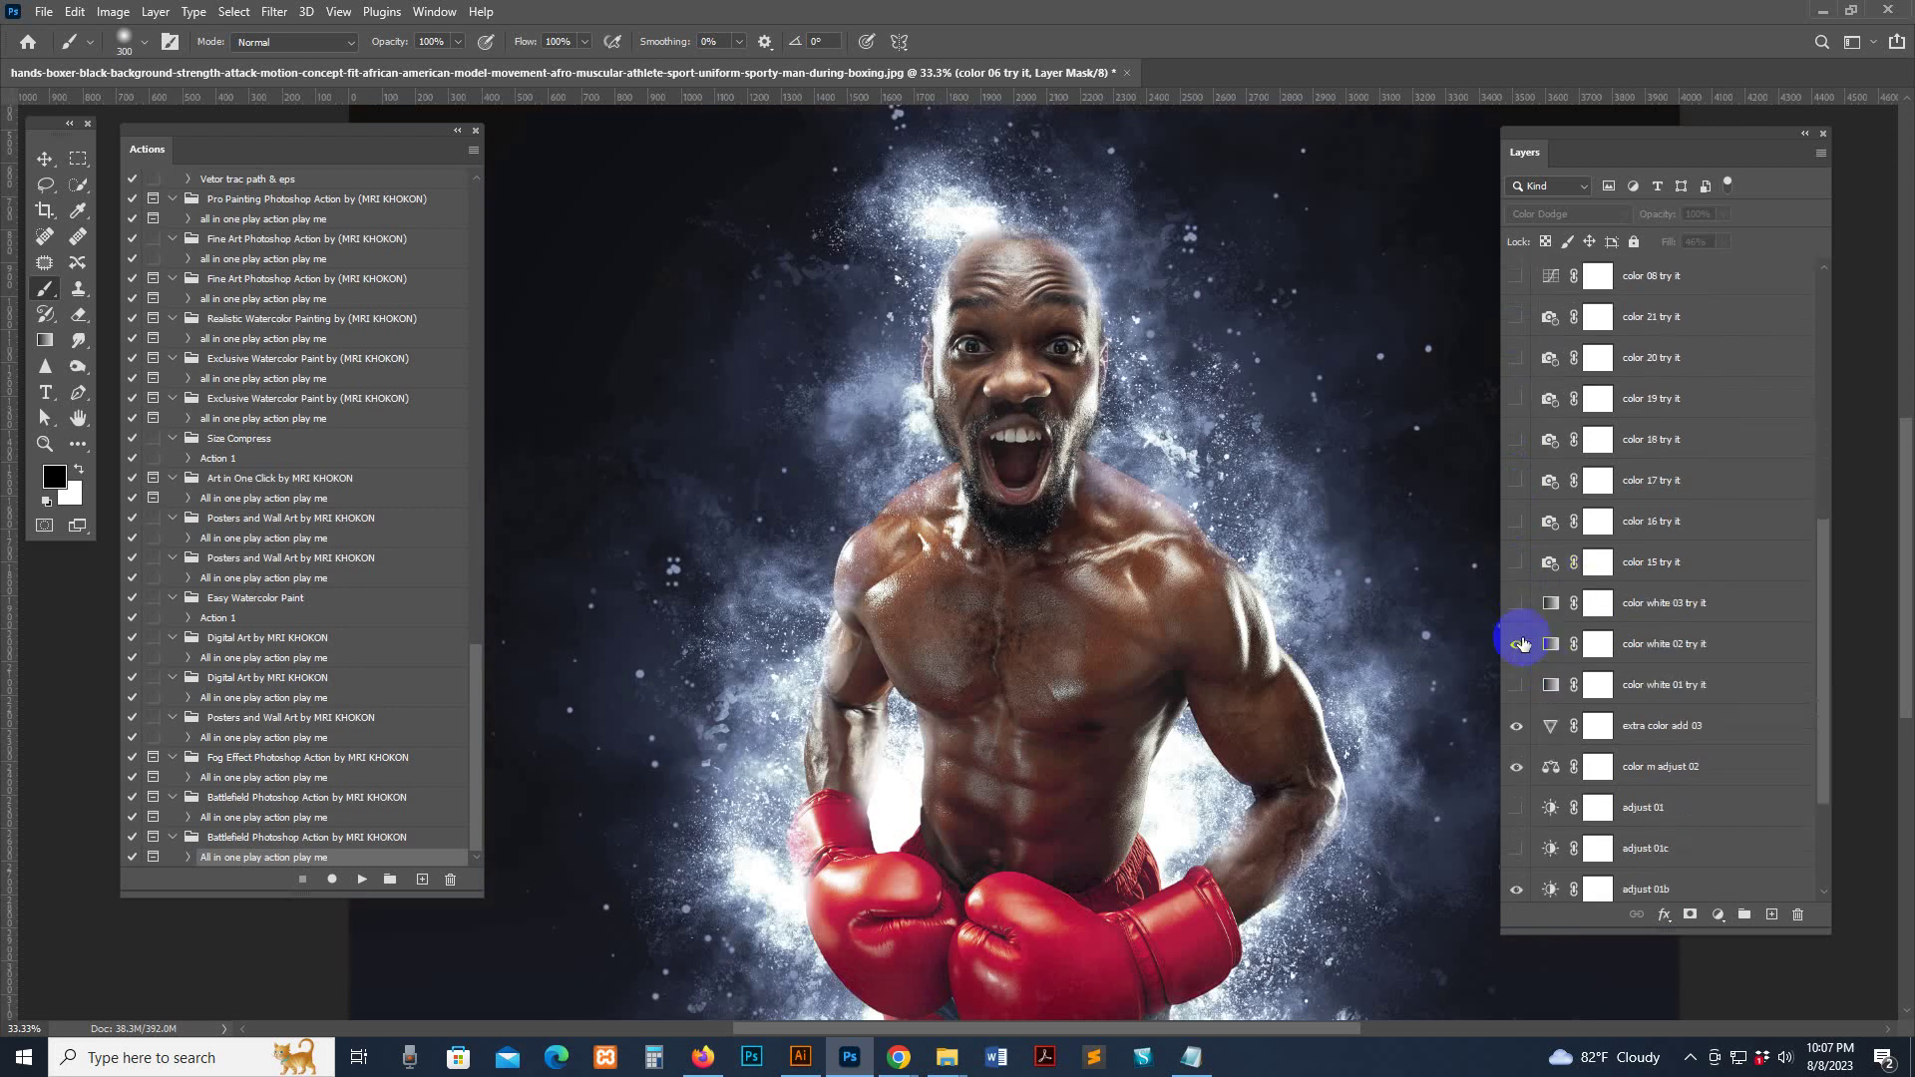
pyautogui.click(1518, 644)
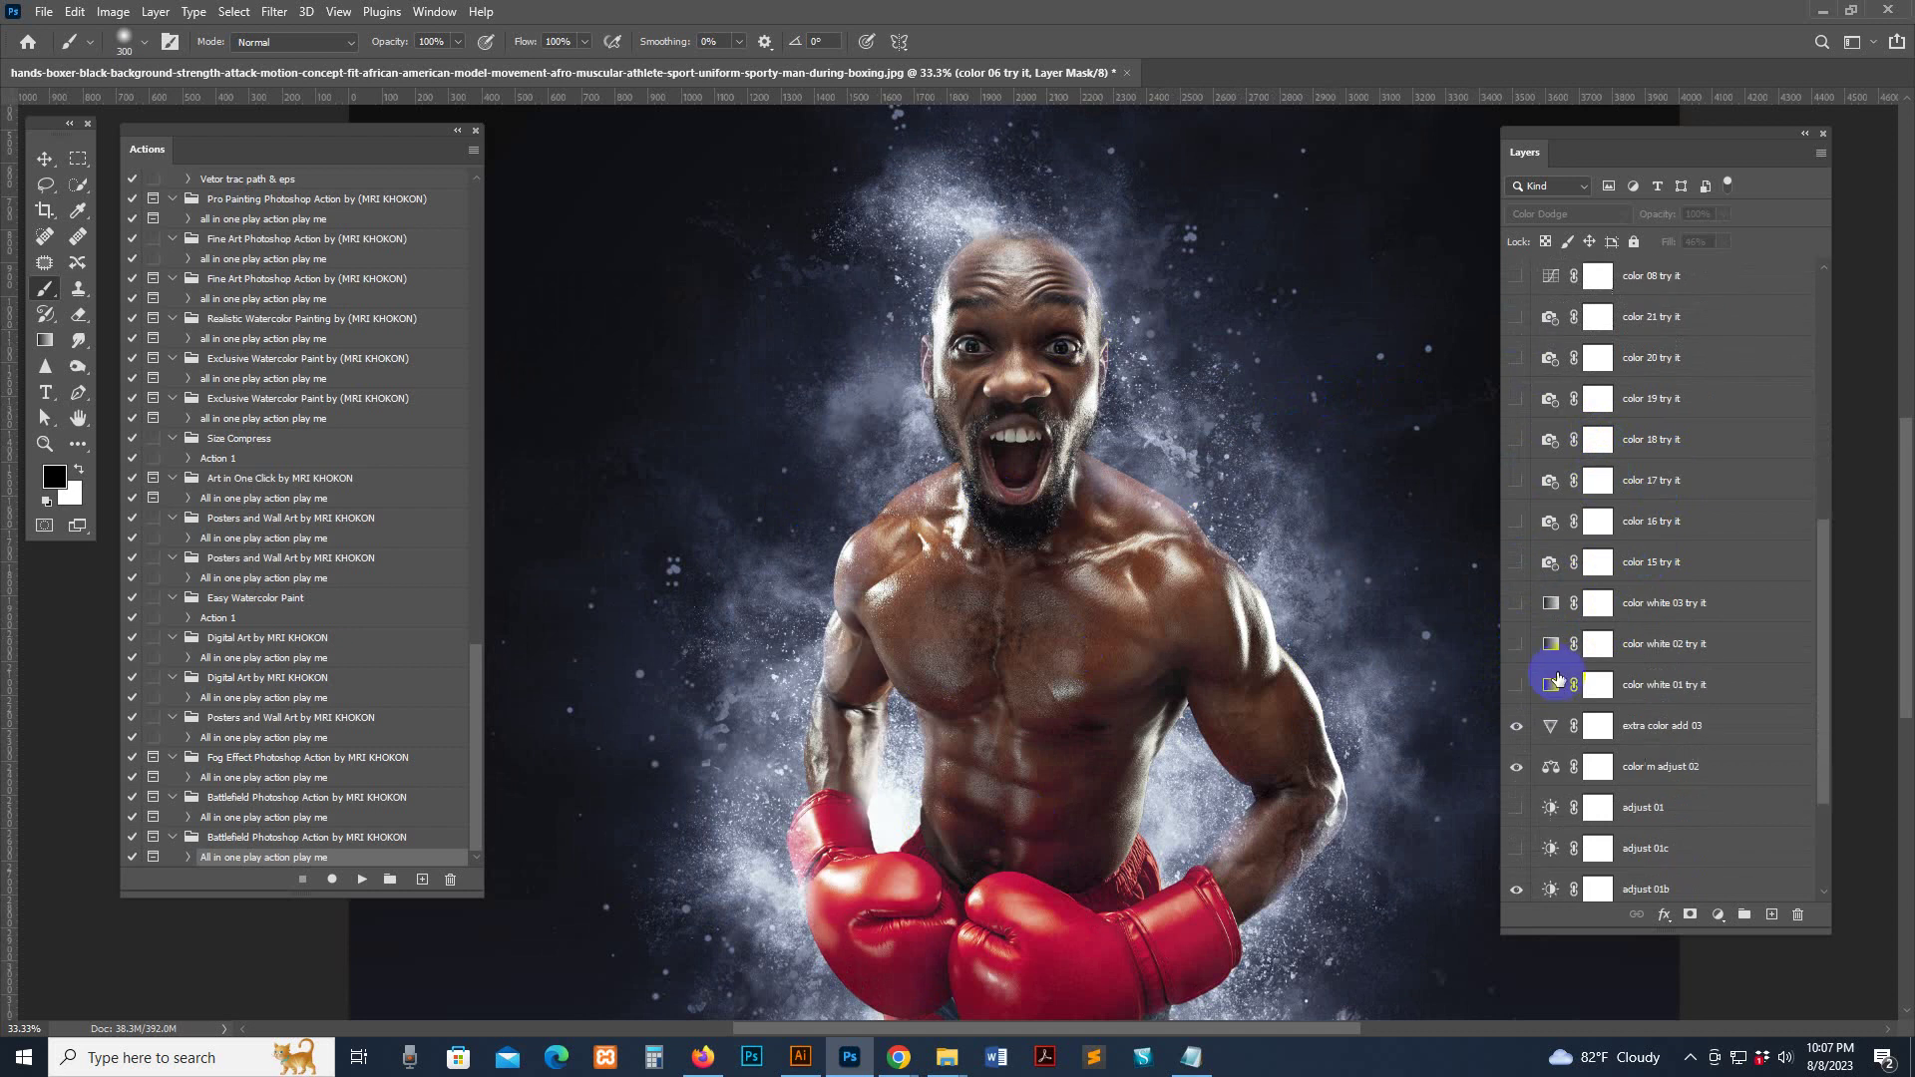
# Replace the "adjust 01b" brightness adjustment with "adjust 01", previewing "adjust 01c" and leaving it hidden
pyautogui.scroll(-3, 1556, 671)
pyautogui.click(1517, 699)
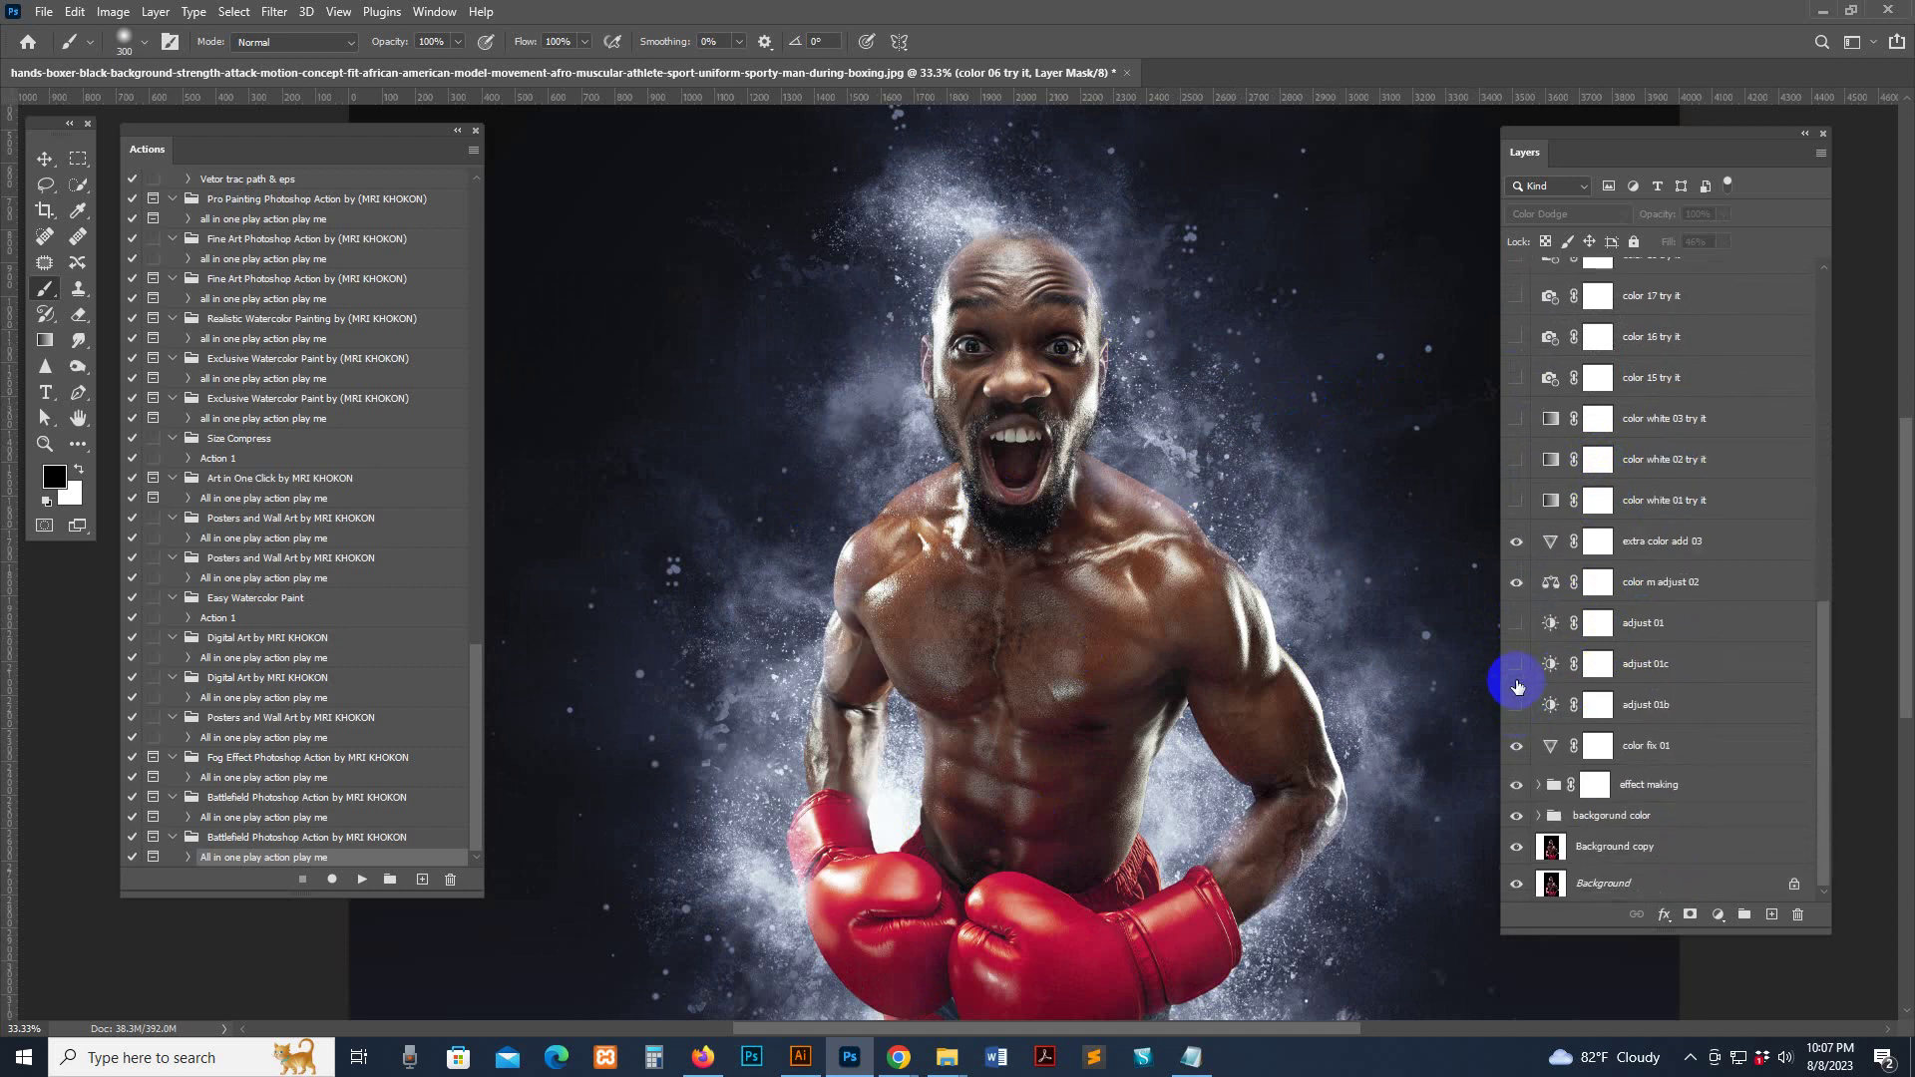
pyautogui.click(1515, 668)
pyautogui.click(1515, 668)
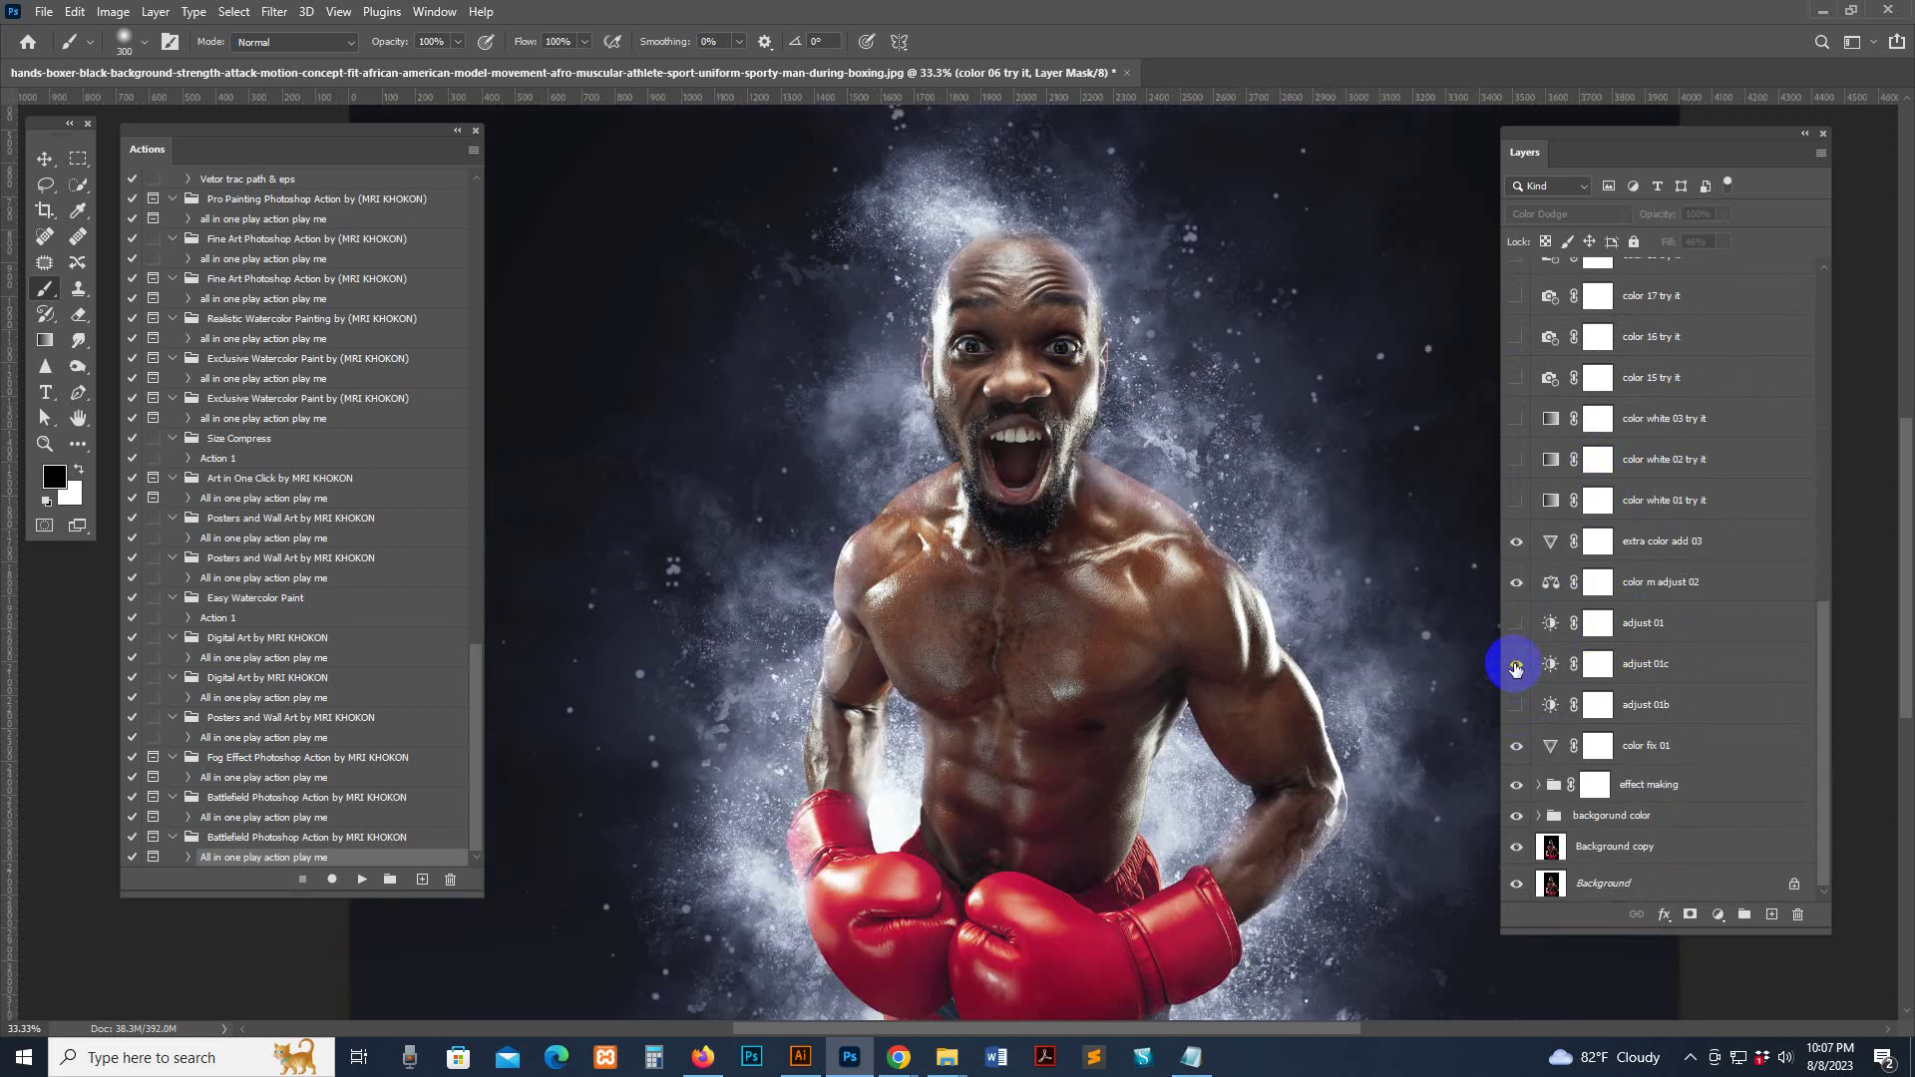
pyautogui.click(1517, 624)
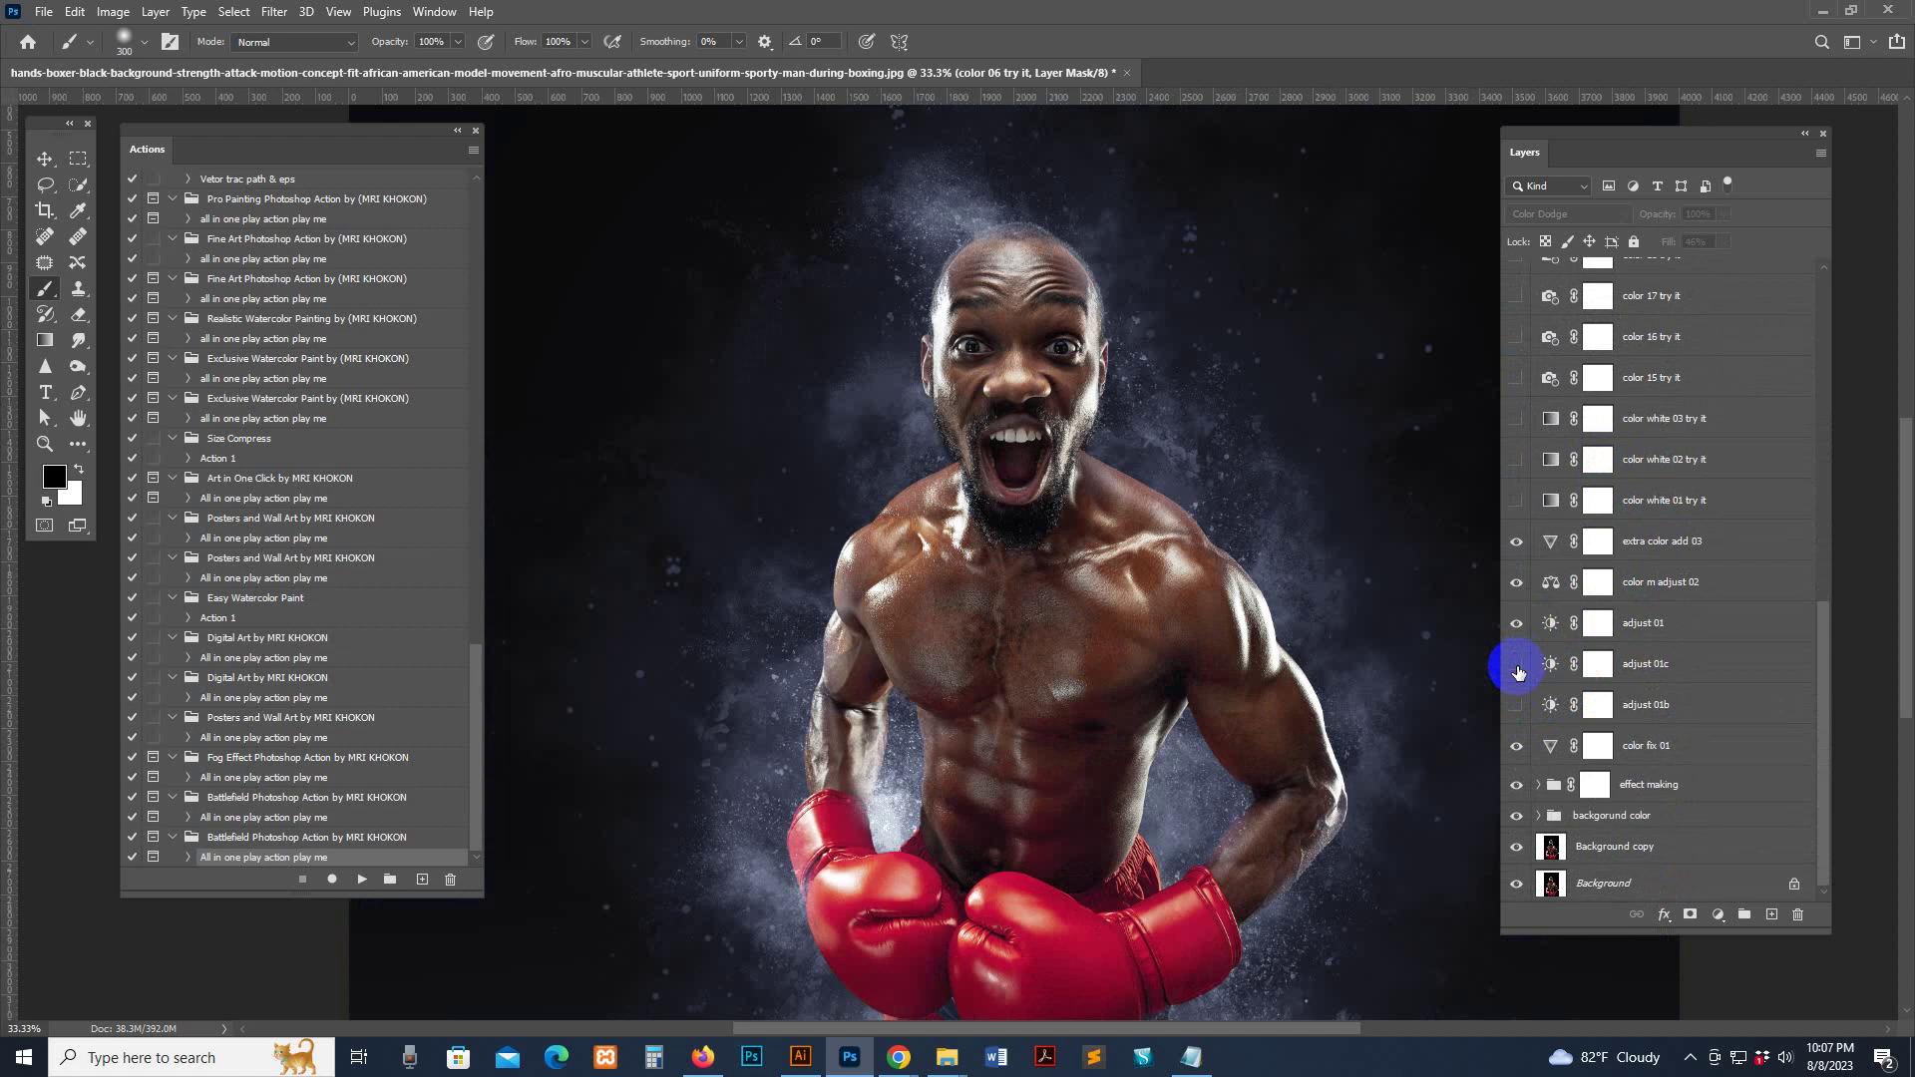
pyautogui.click(1516, 666)
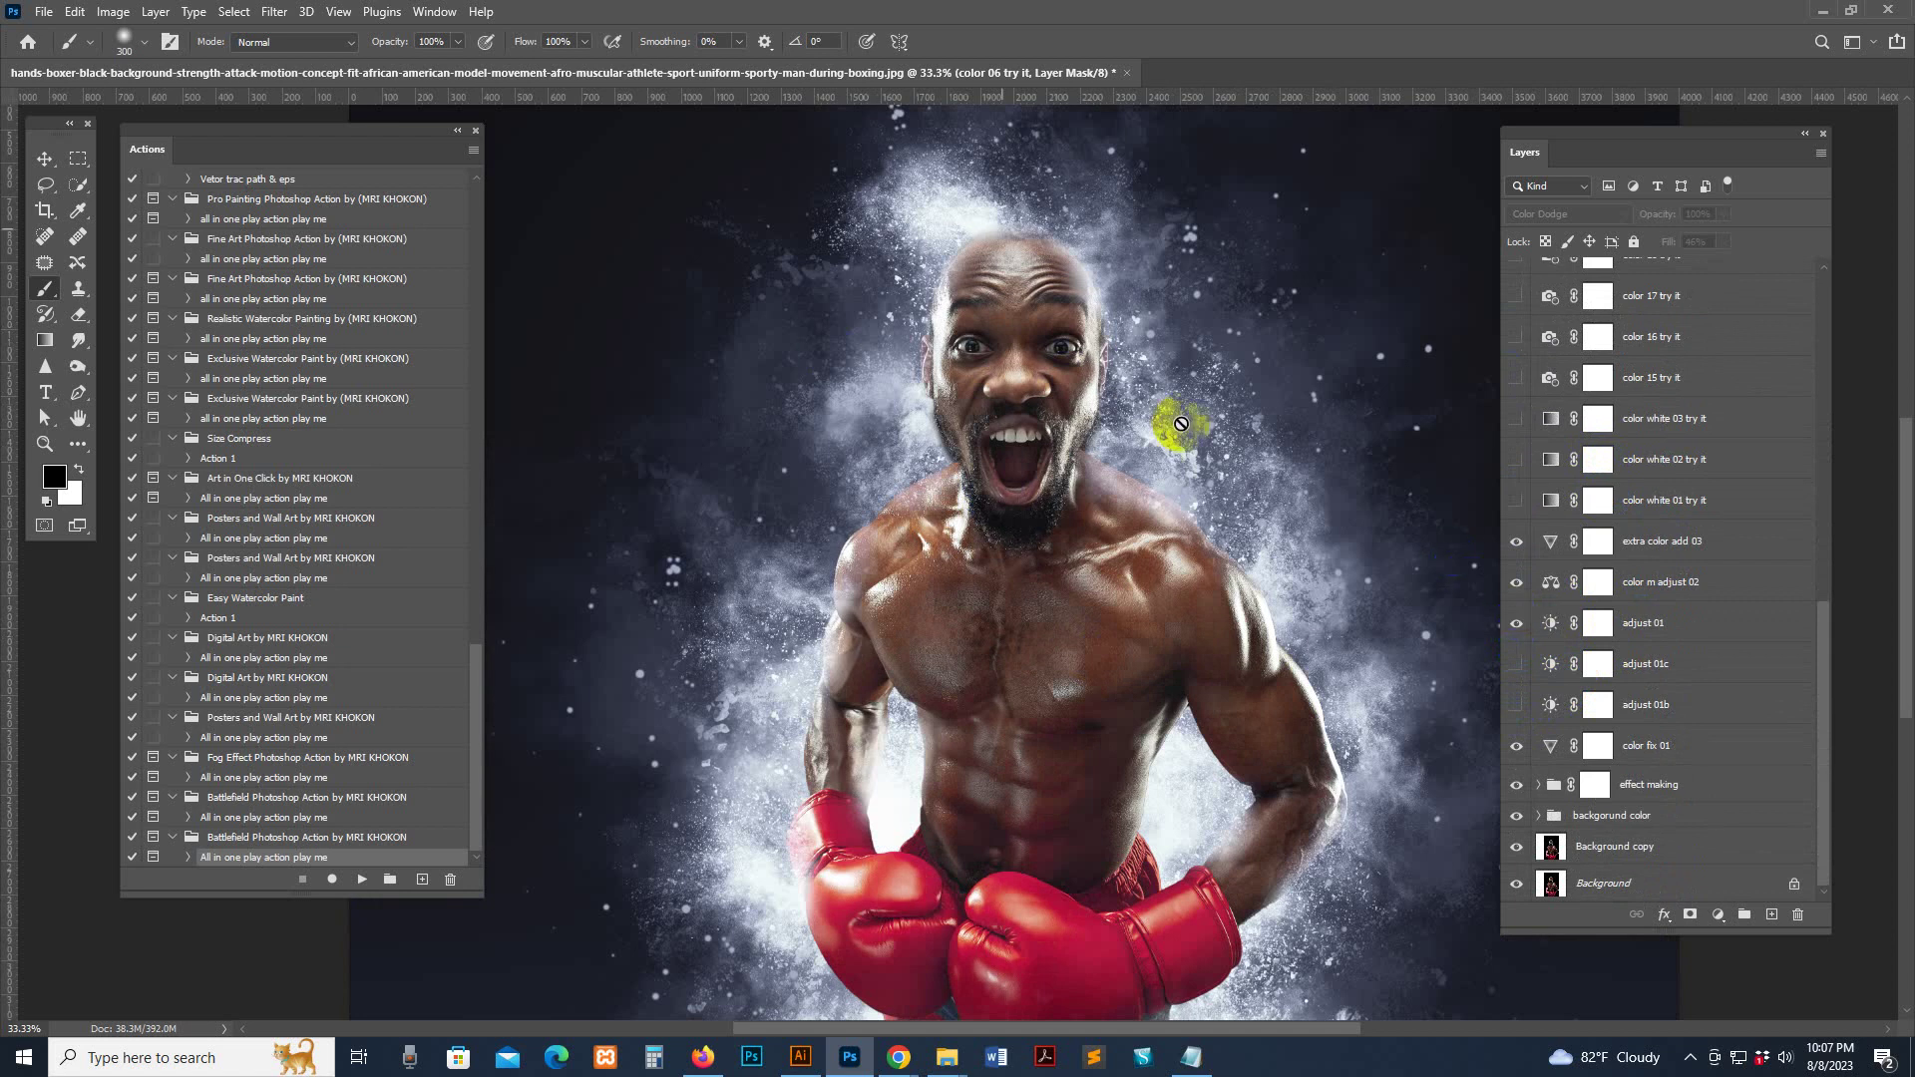
# Close the boxer document without saving its changes
pyautogui.scroll(5, 1636, 448)
pyautogui.scroll(1, 1632, 461)
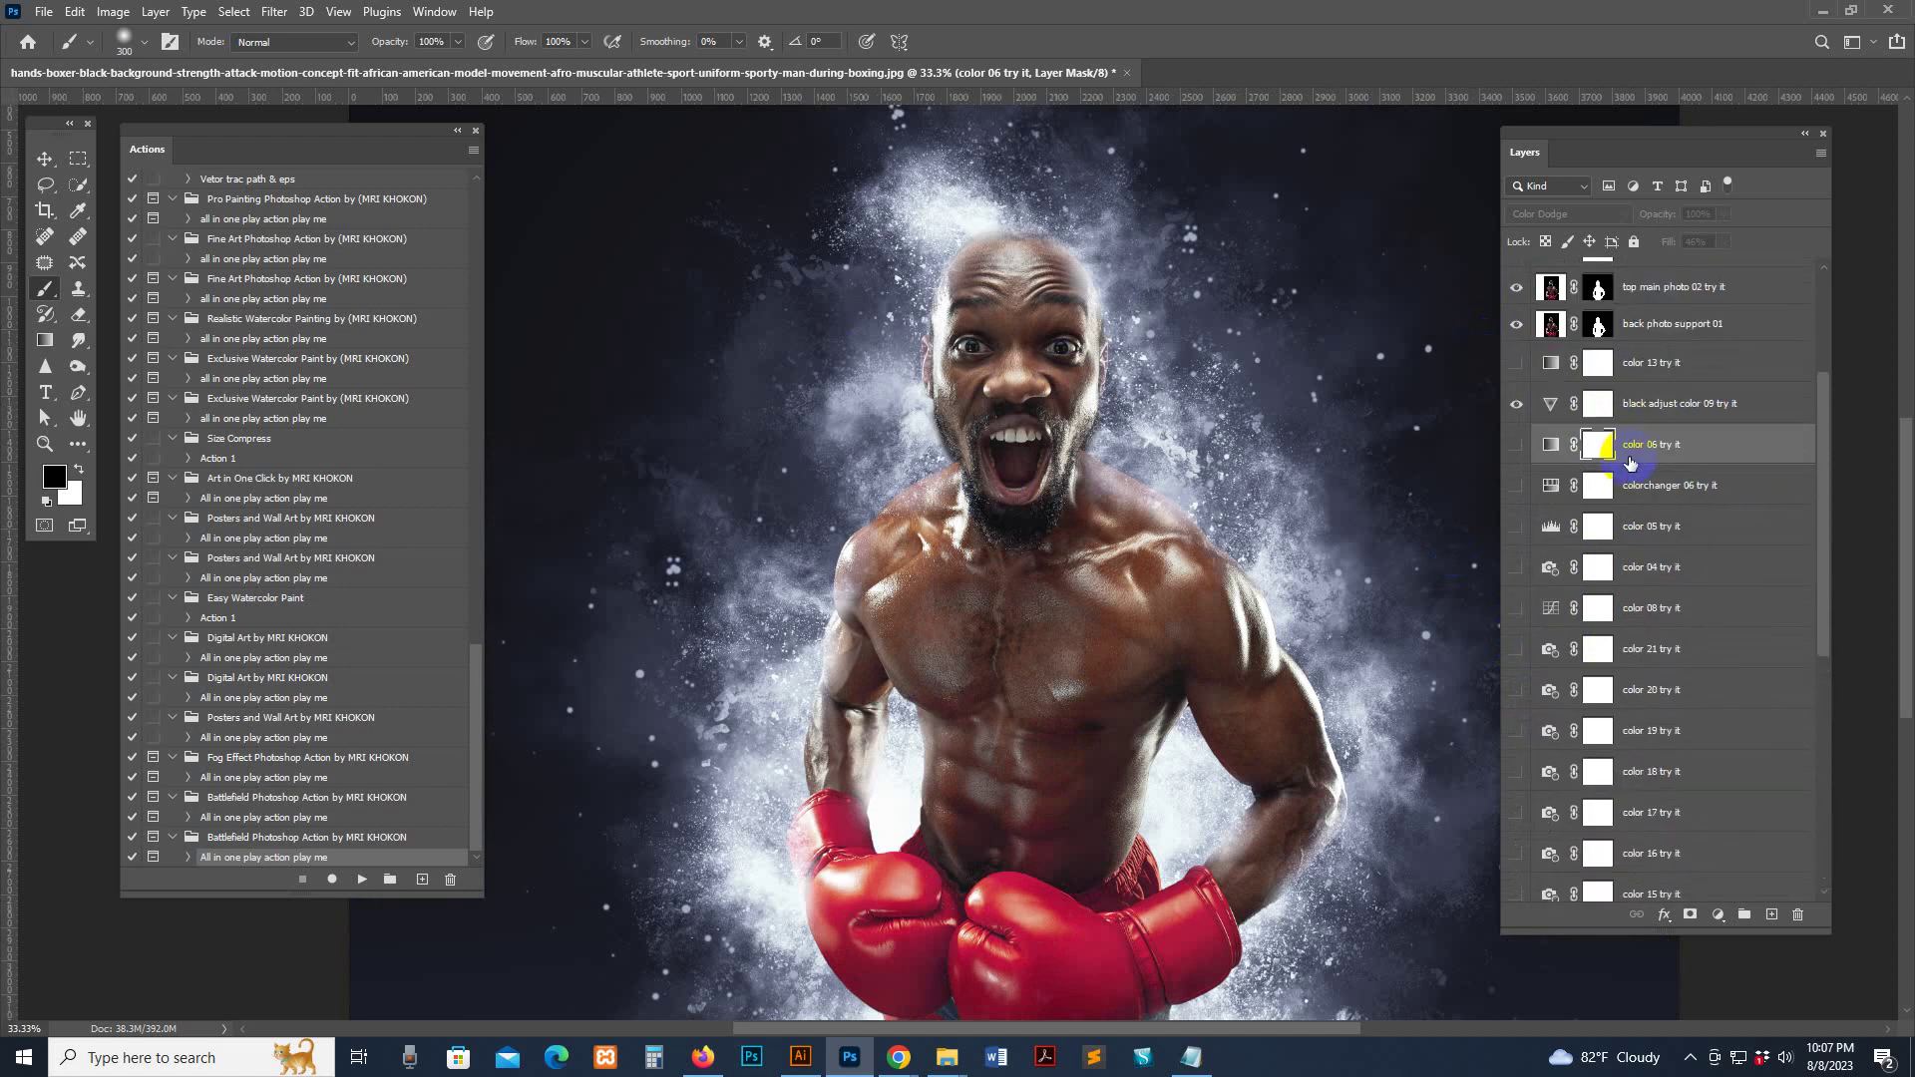
pyautogui.click(1127, 74)
pyautogui.click(963, 393)
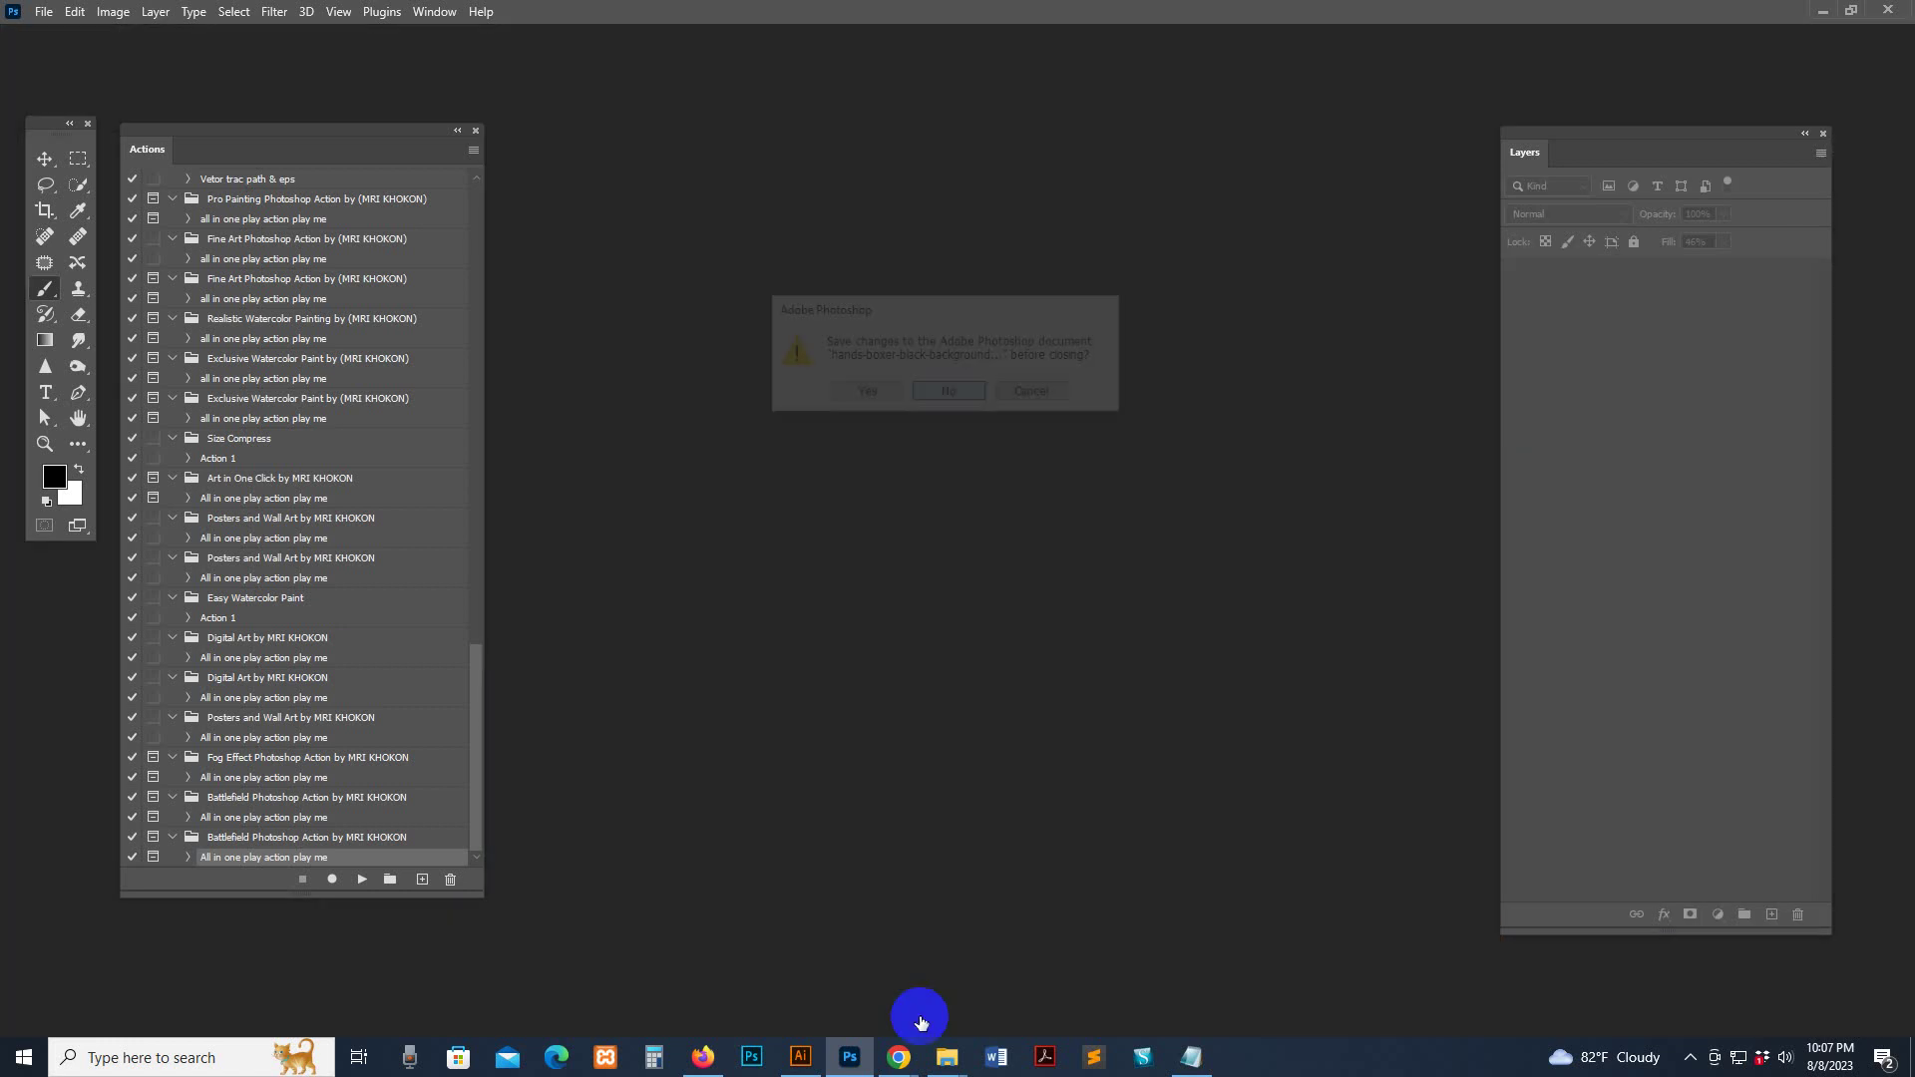
# Open man-with-skateboard-jumping.jpg from the Battlefield Photoshop Action folder in Photoshop
pyautogui.moveTo(949, 1067)
pyautogui.click(953, 985)
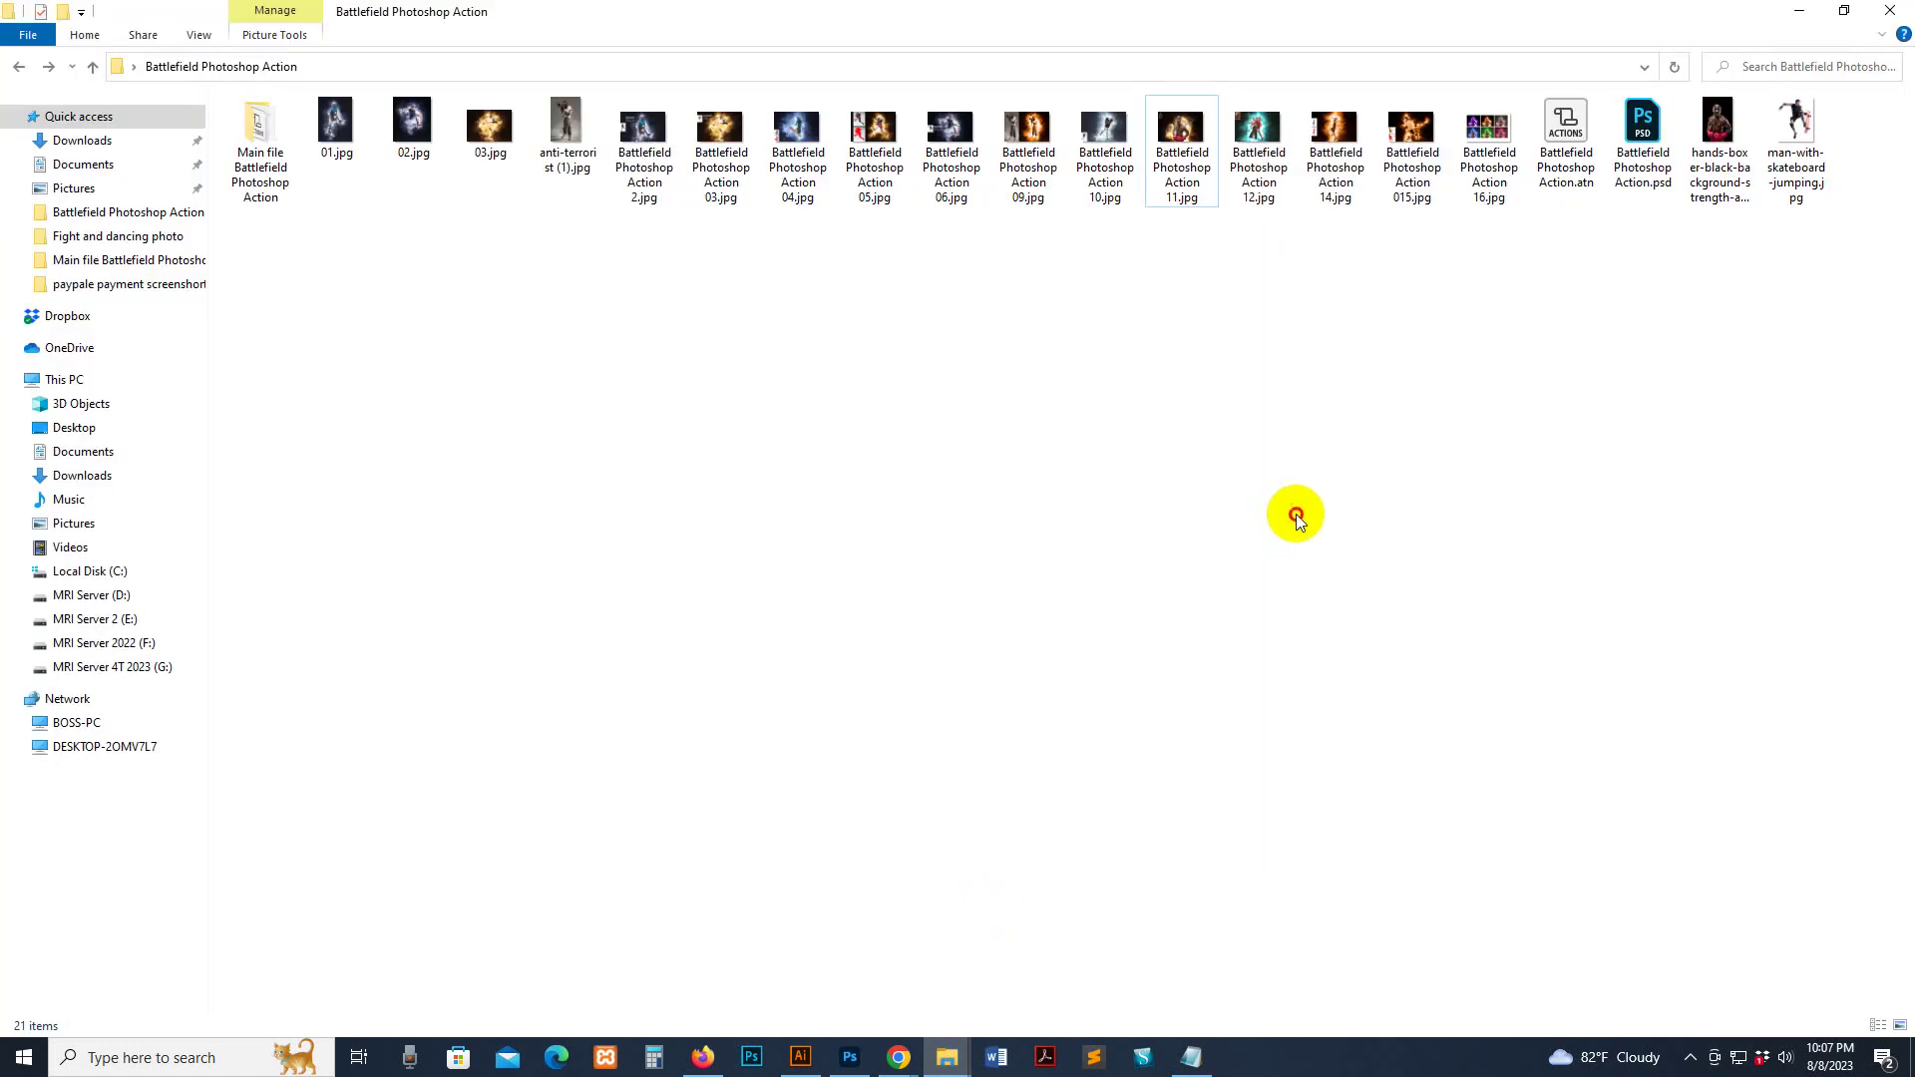
pyautogui.click(1795, 129)
pyautogui.moveTo(1795, 130); pyautogui.dragTo(943, 130)
# Extend the canvas around the skateboarder on all sides with the Crop tool, to about 7337 × 8870 px
pyautogui.click(44, 209)
pyautogui.moveTo(1264, 564); pyautogui.dragTo(1310, 563)
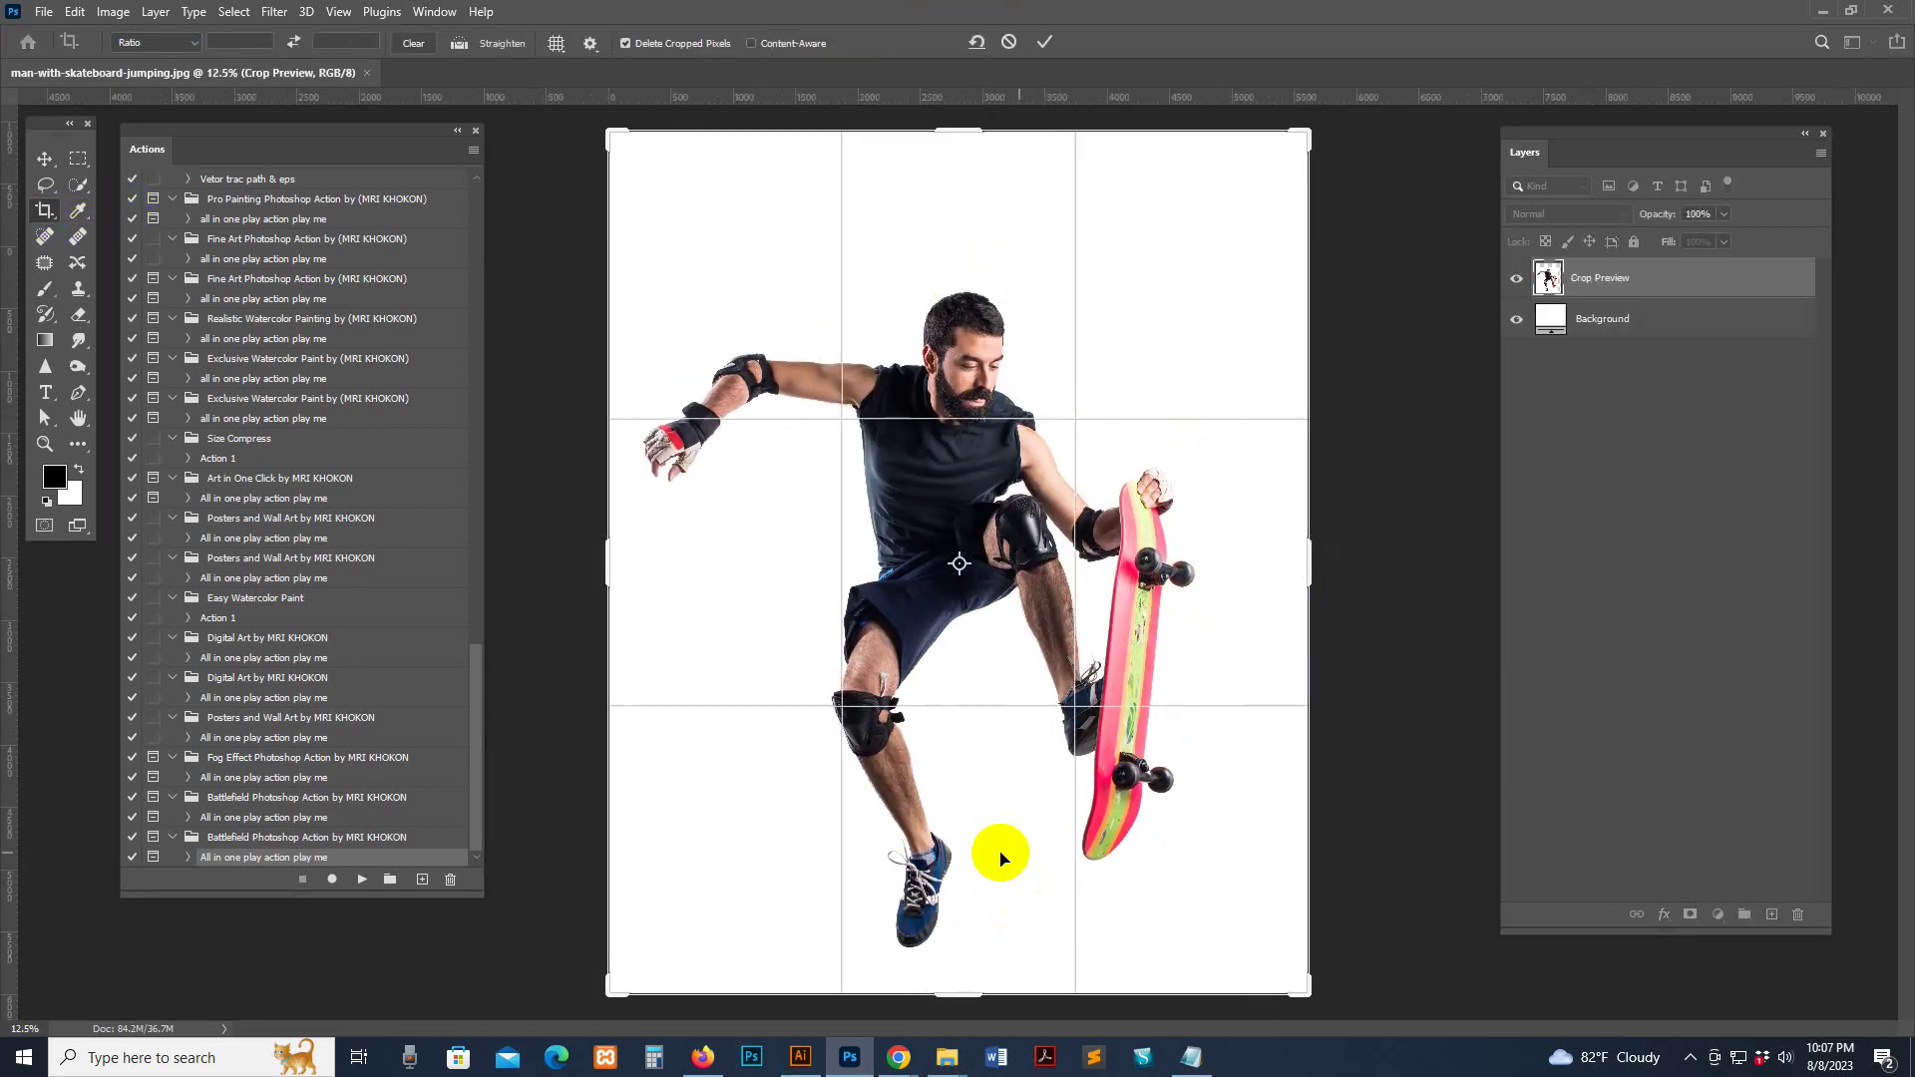
pyautogui.hotkey('ctrl', '-')
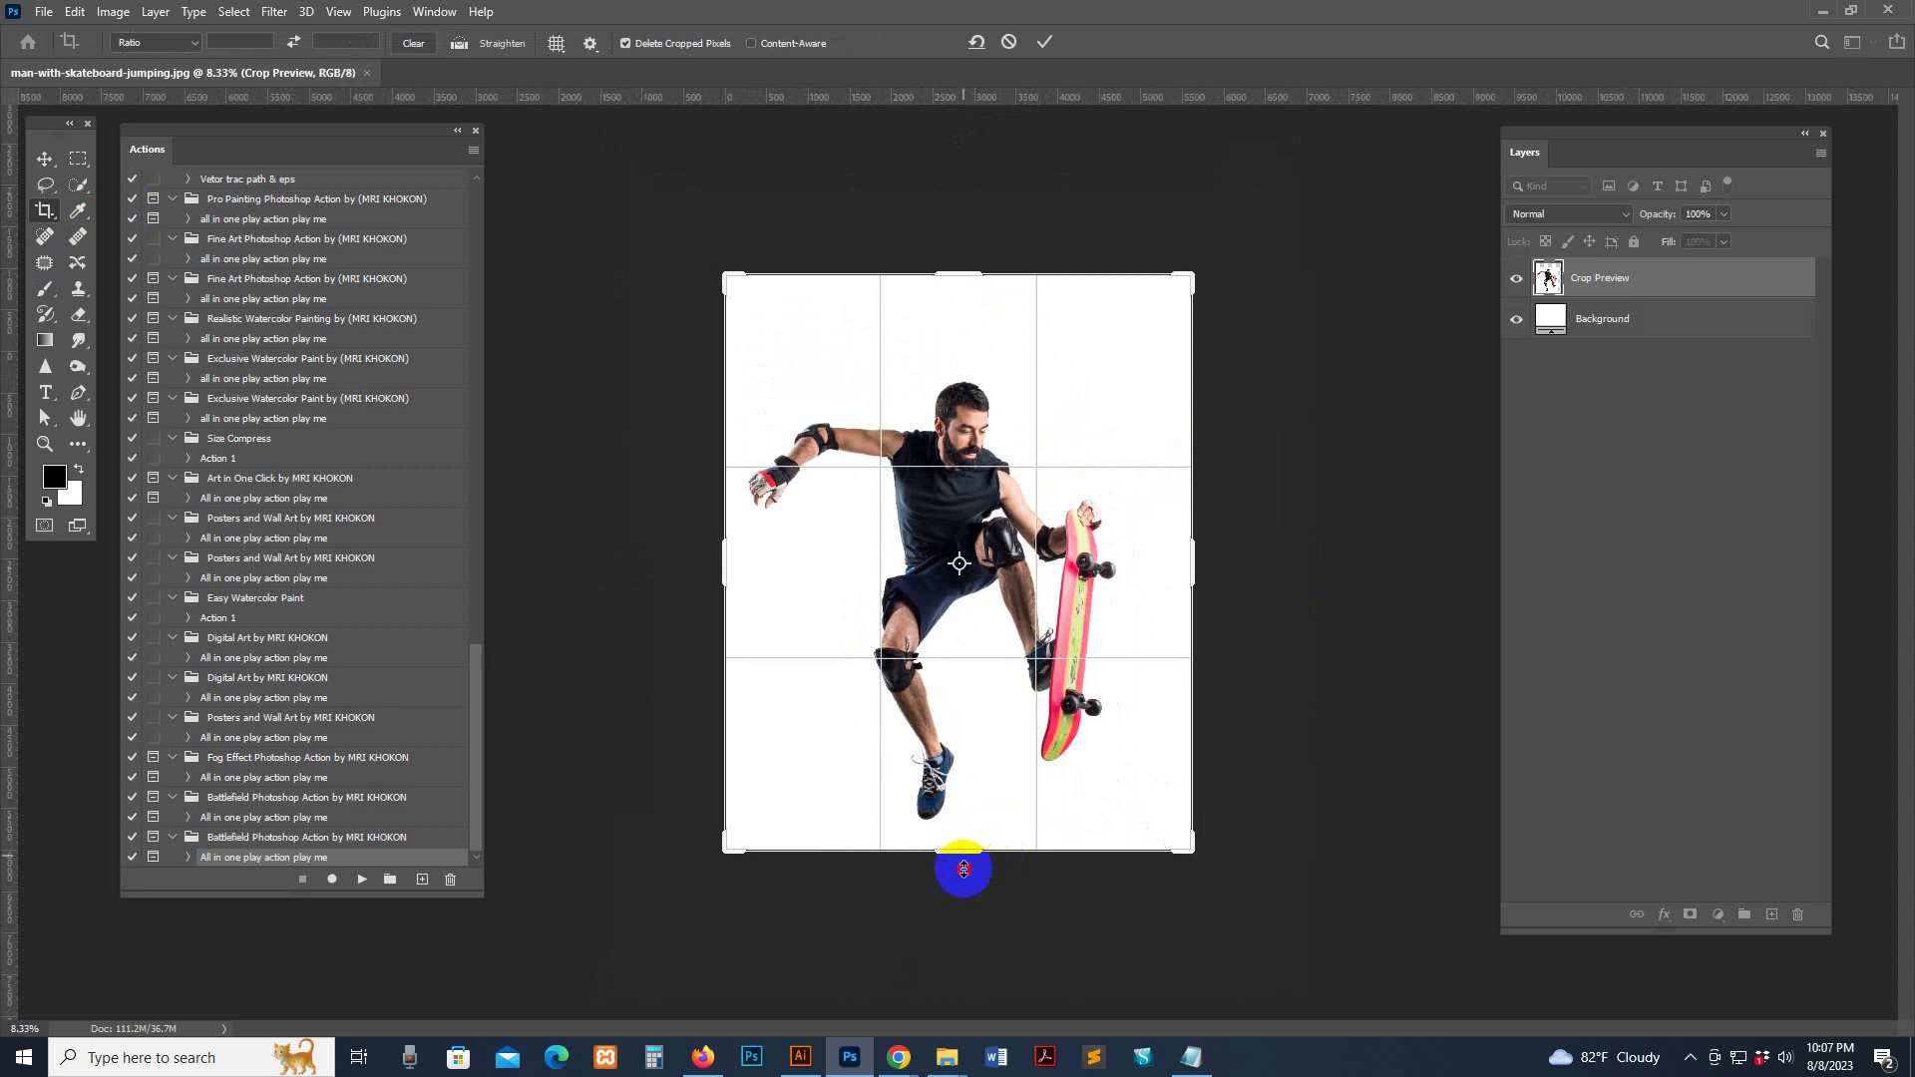
pyautogui.moveTo(963, 868); pyautogui.dragTo(963, 947)
pyautogui.moveTo(728, 559); pyautogui.dragTo(641, 559)
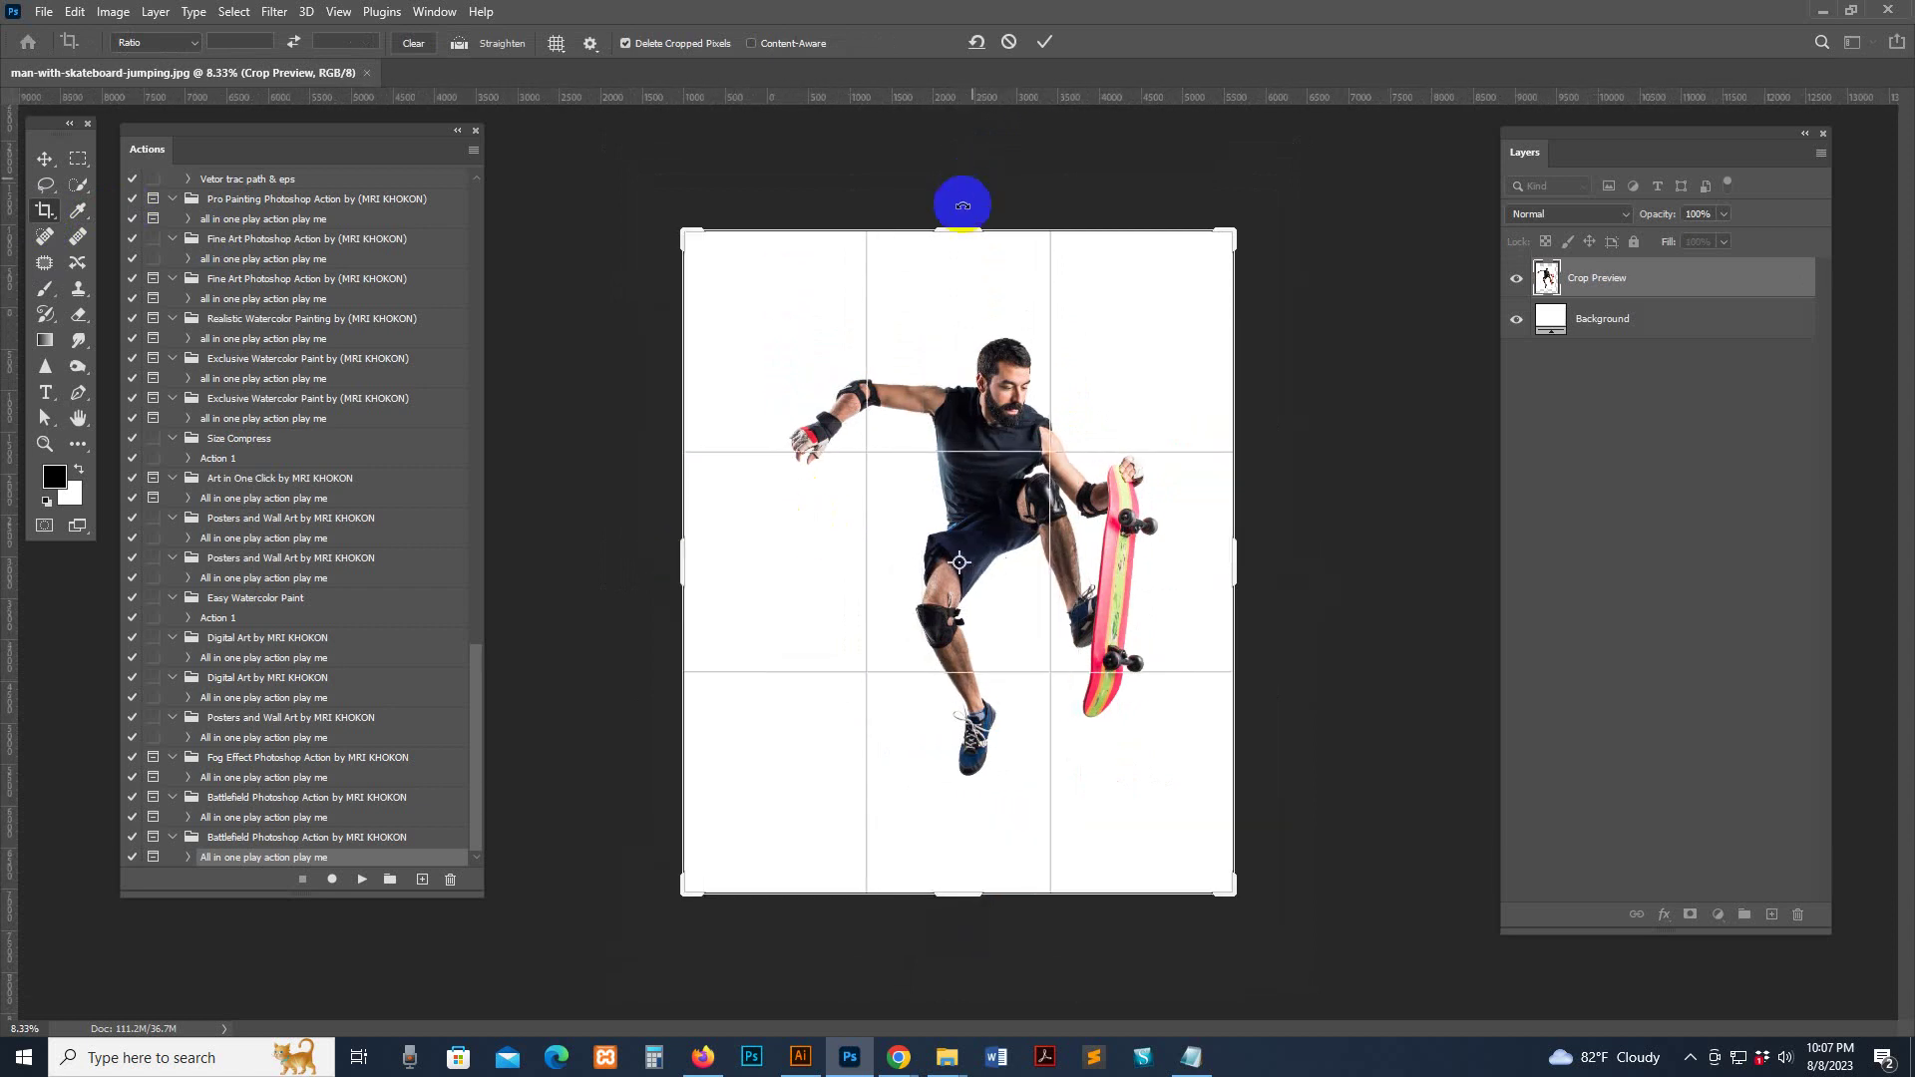
pyautogui.moveTo(962, 206)
pyautogui.mouseDown()
pyautogui.moveTo(960, 223)
pyautogui.moveTo(959, 194)
pyautogui.mouseUp()
pyautogui.moveTo(1266, 624); pyautogui.dragTo(1121, 725)
# Apply the extended crop and resize the image proportionally to a height of 4000 pixels
pyautogui.click(48, 163)
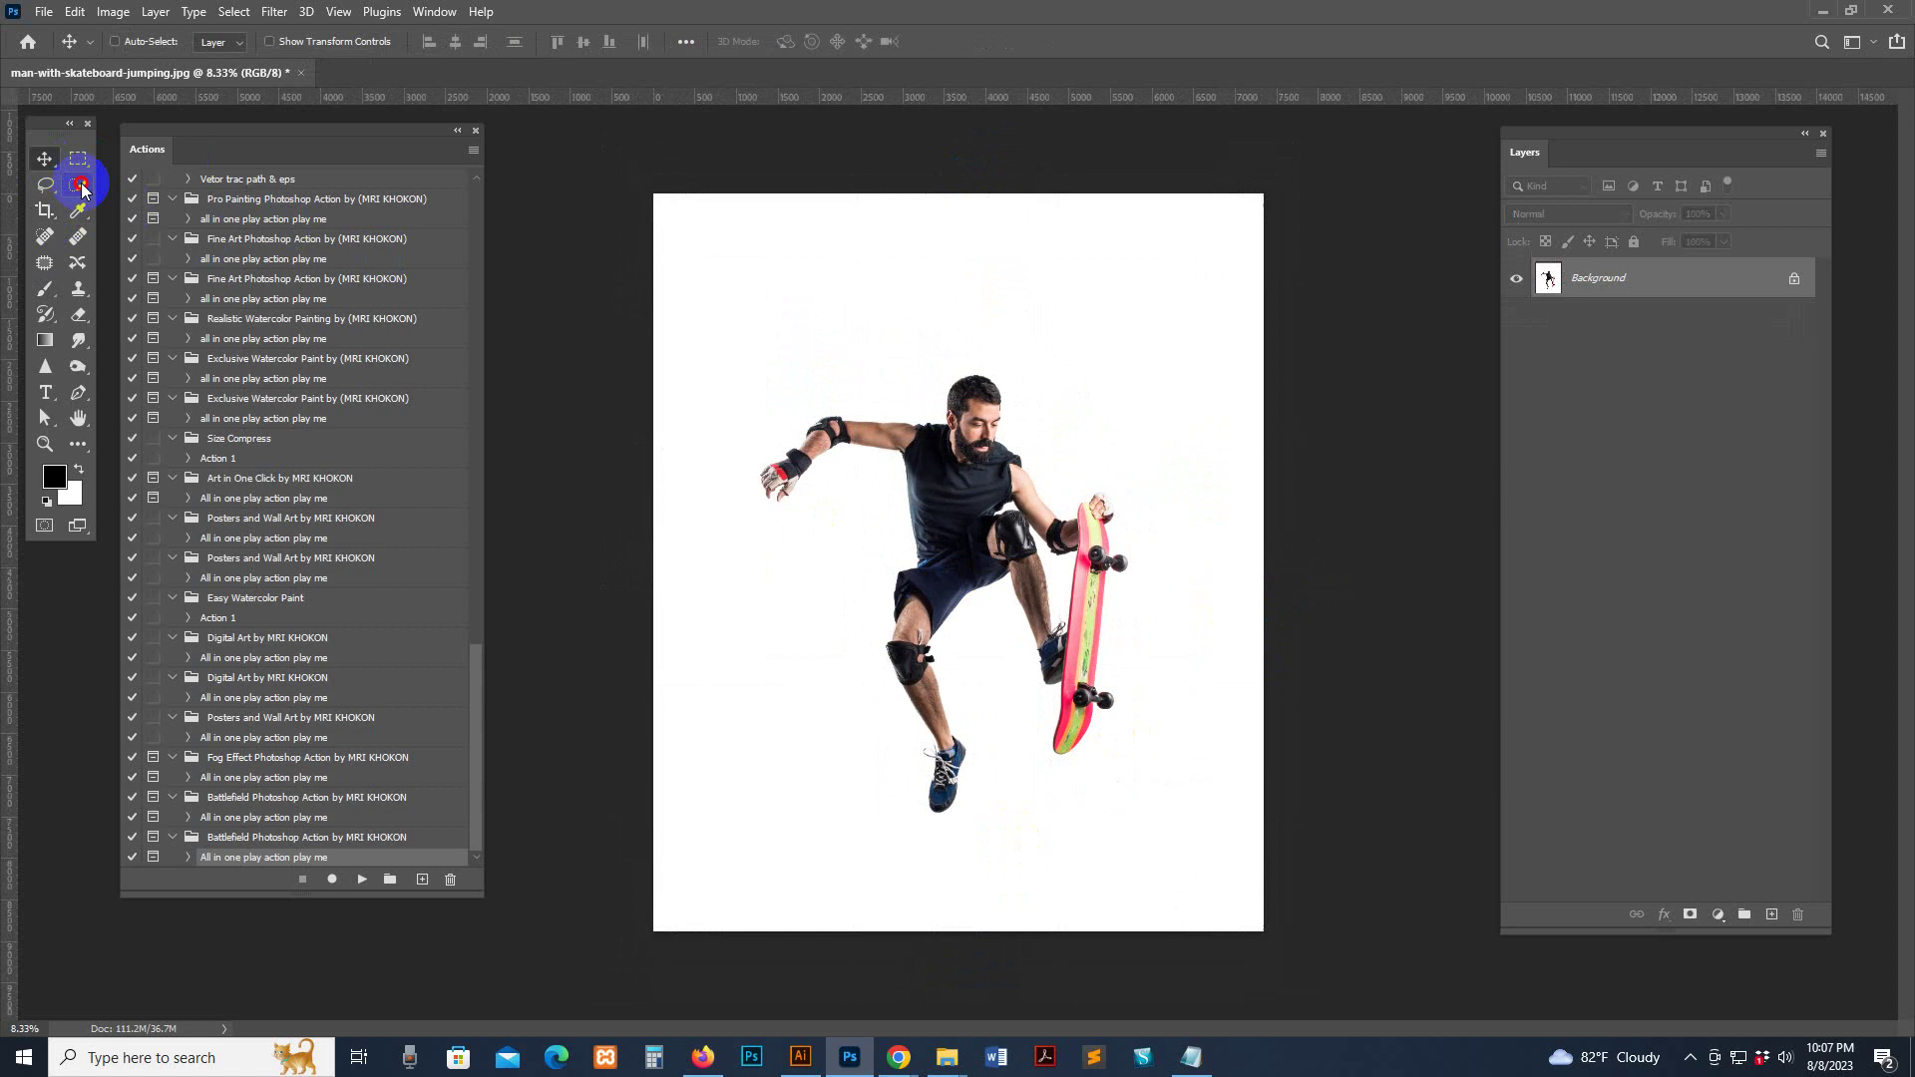
pyautogui.click(113, 11)
pyautogui.click(143, 160)
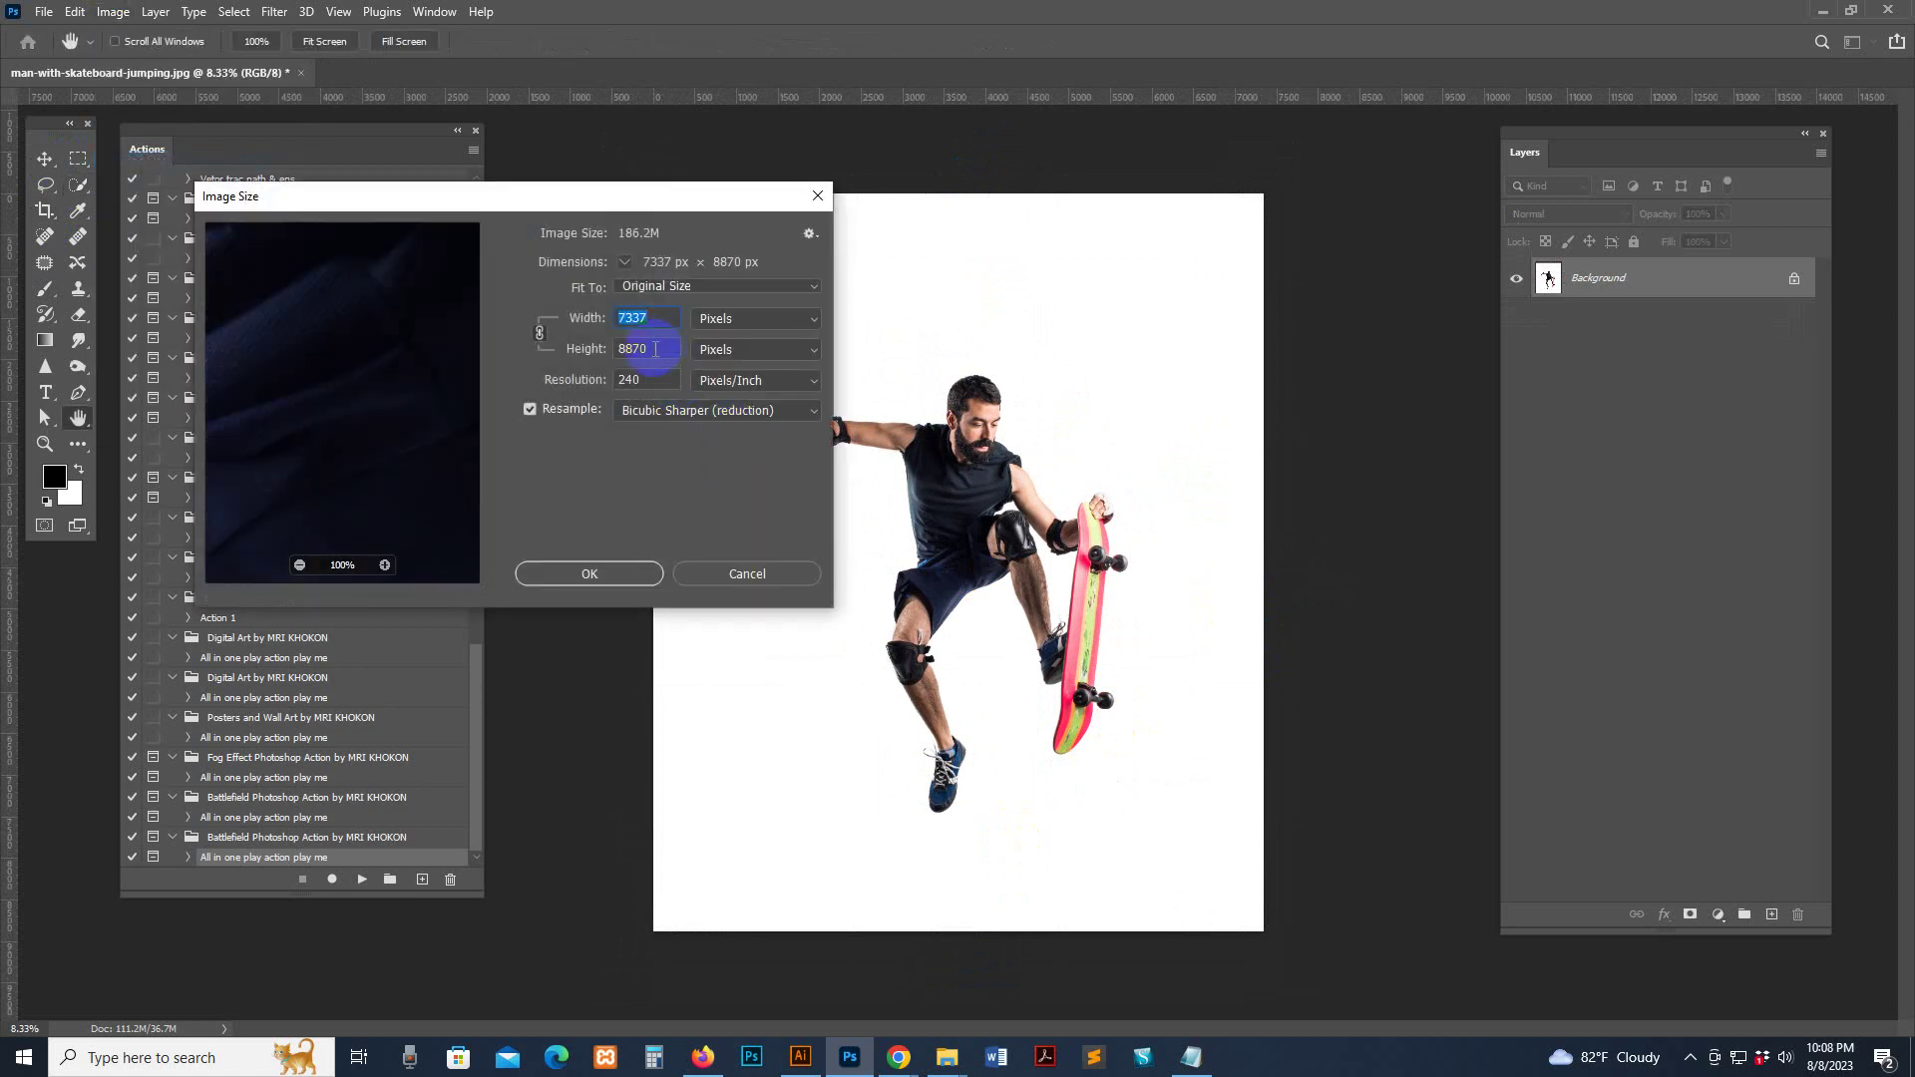
pyautogui.write('4000')
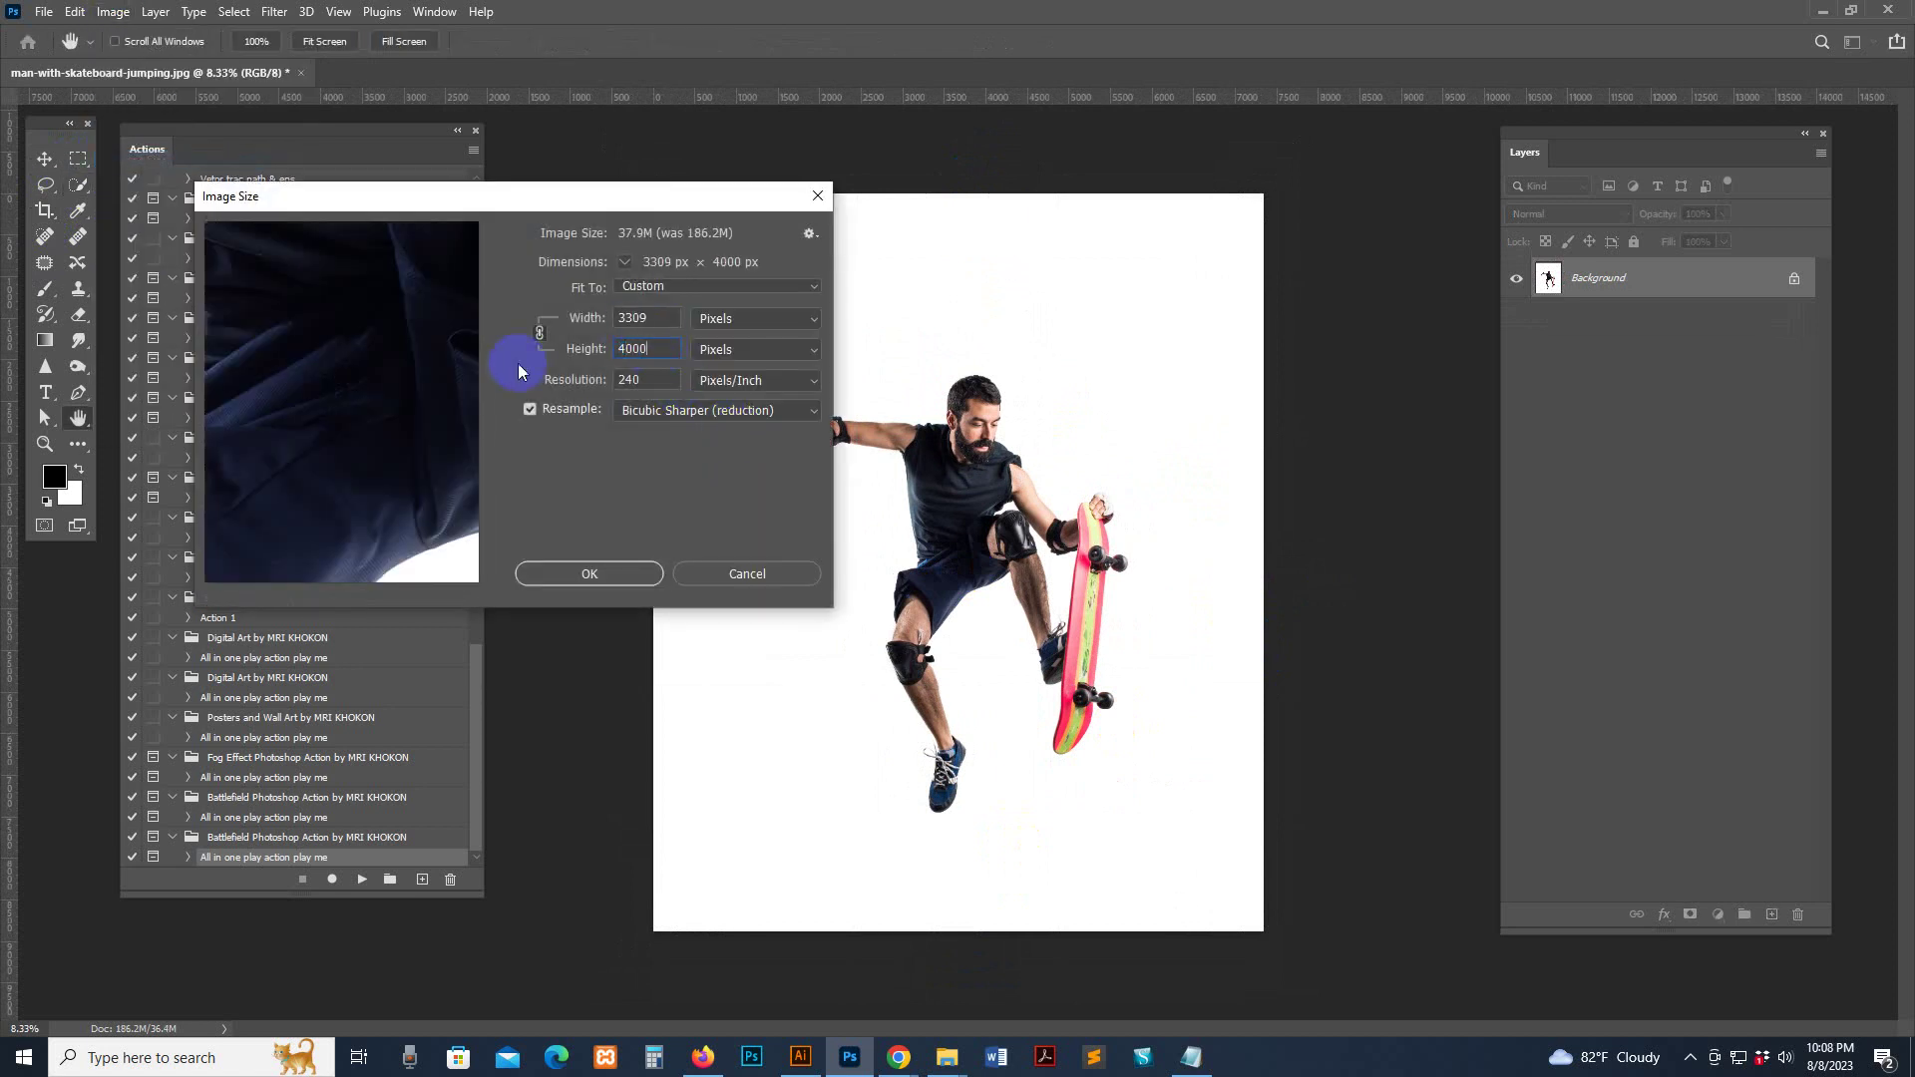
pyautogui.press('Return')
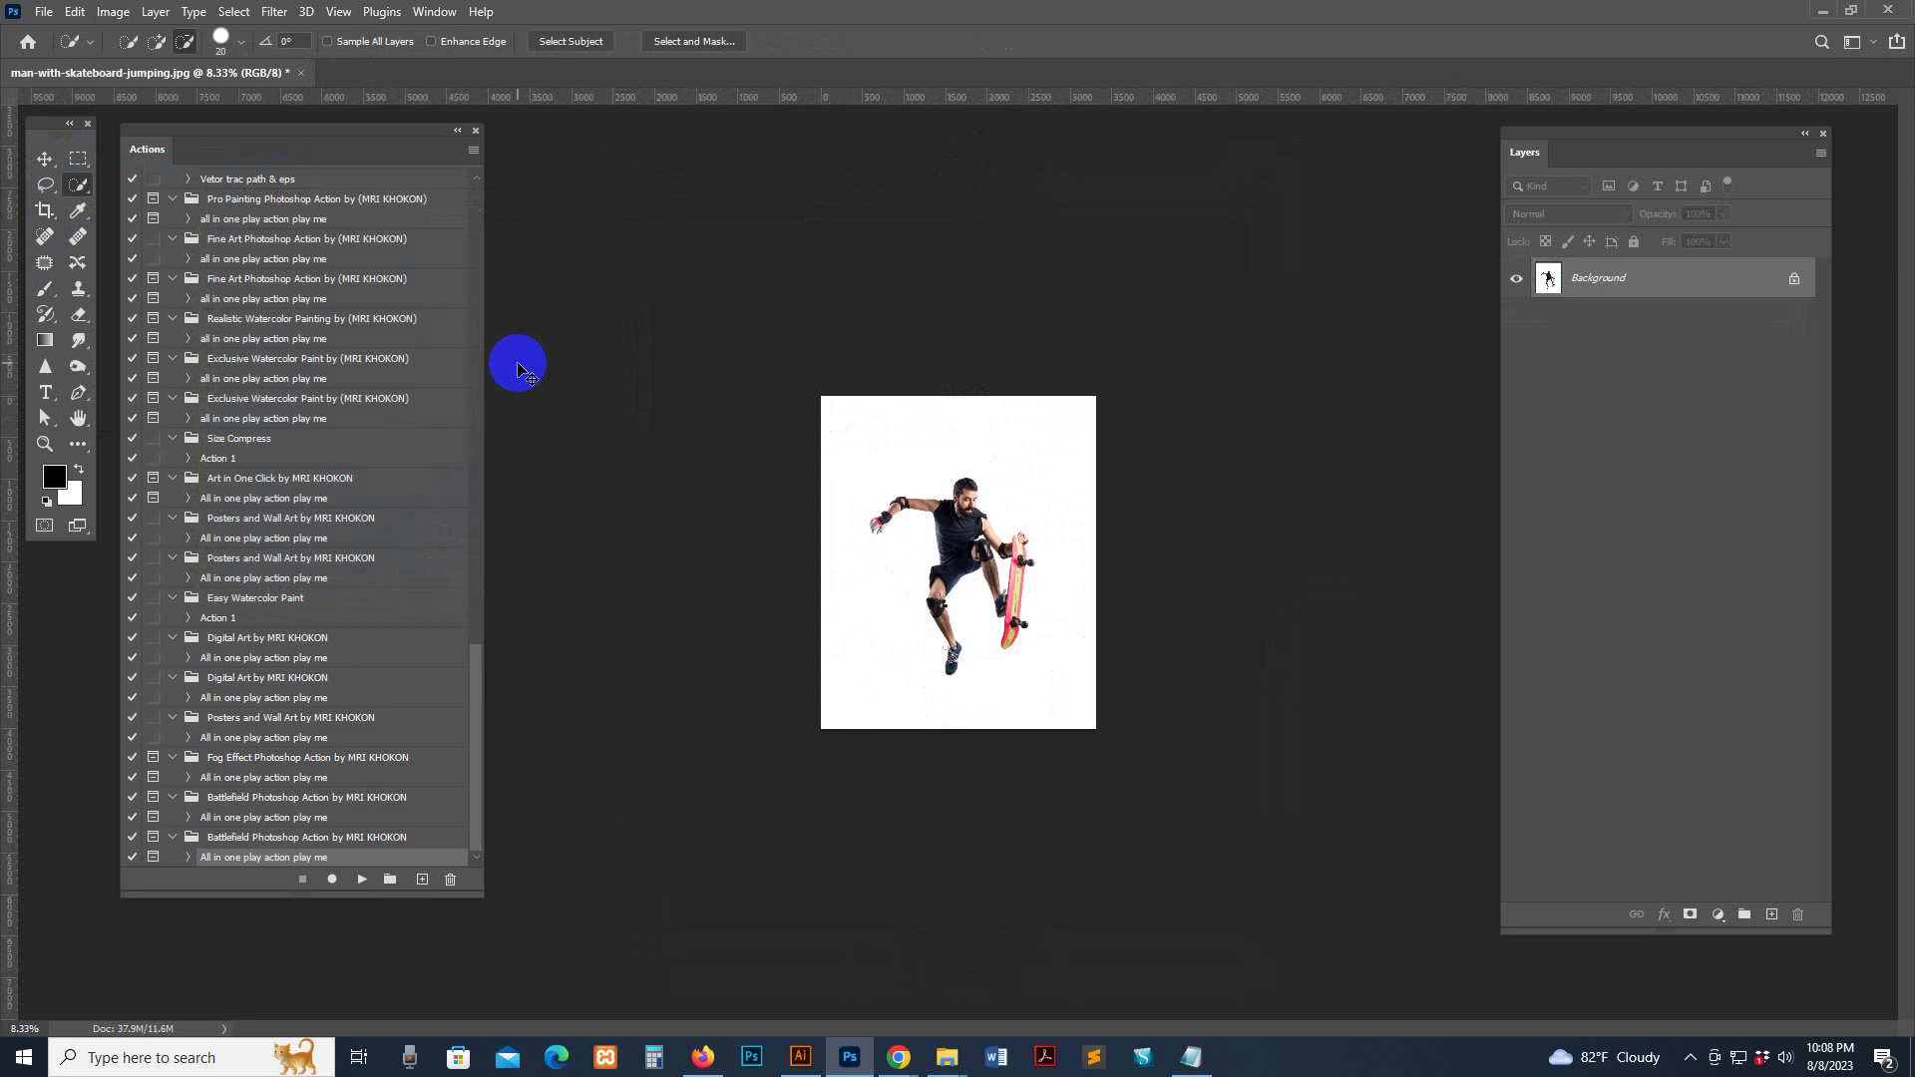
# Select the skateboarder with Select Subject, add a new layer named "brush", and set the foreground color to red ff0000
pyautogui.hotkey('ctrl', '0')
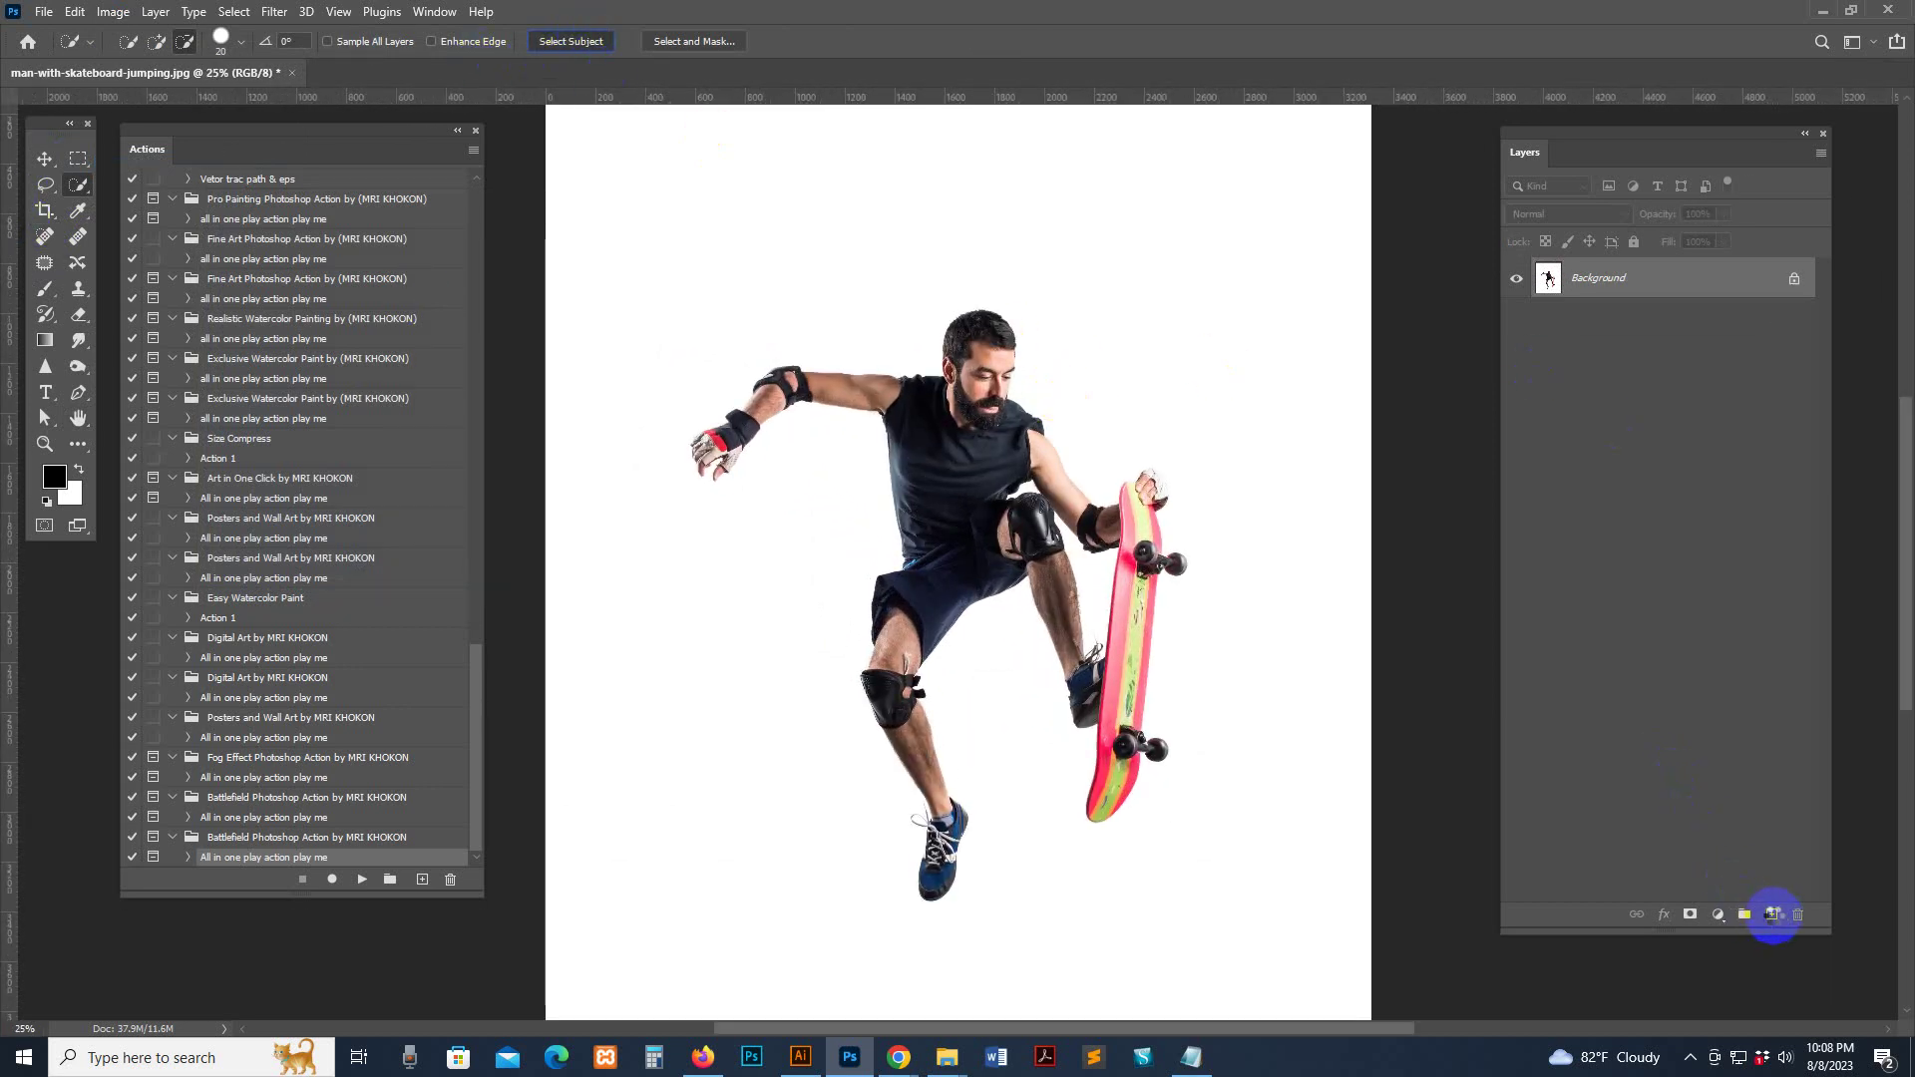
pyautogui.click(1773, 914)
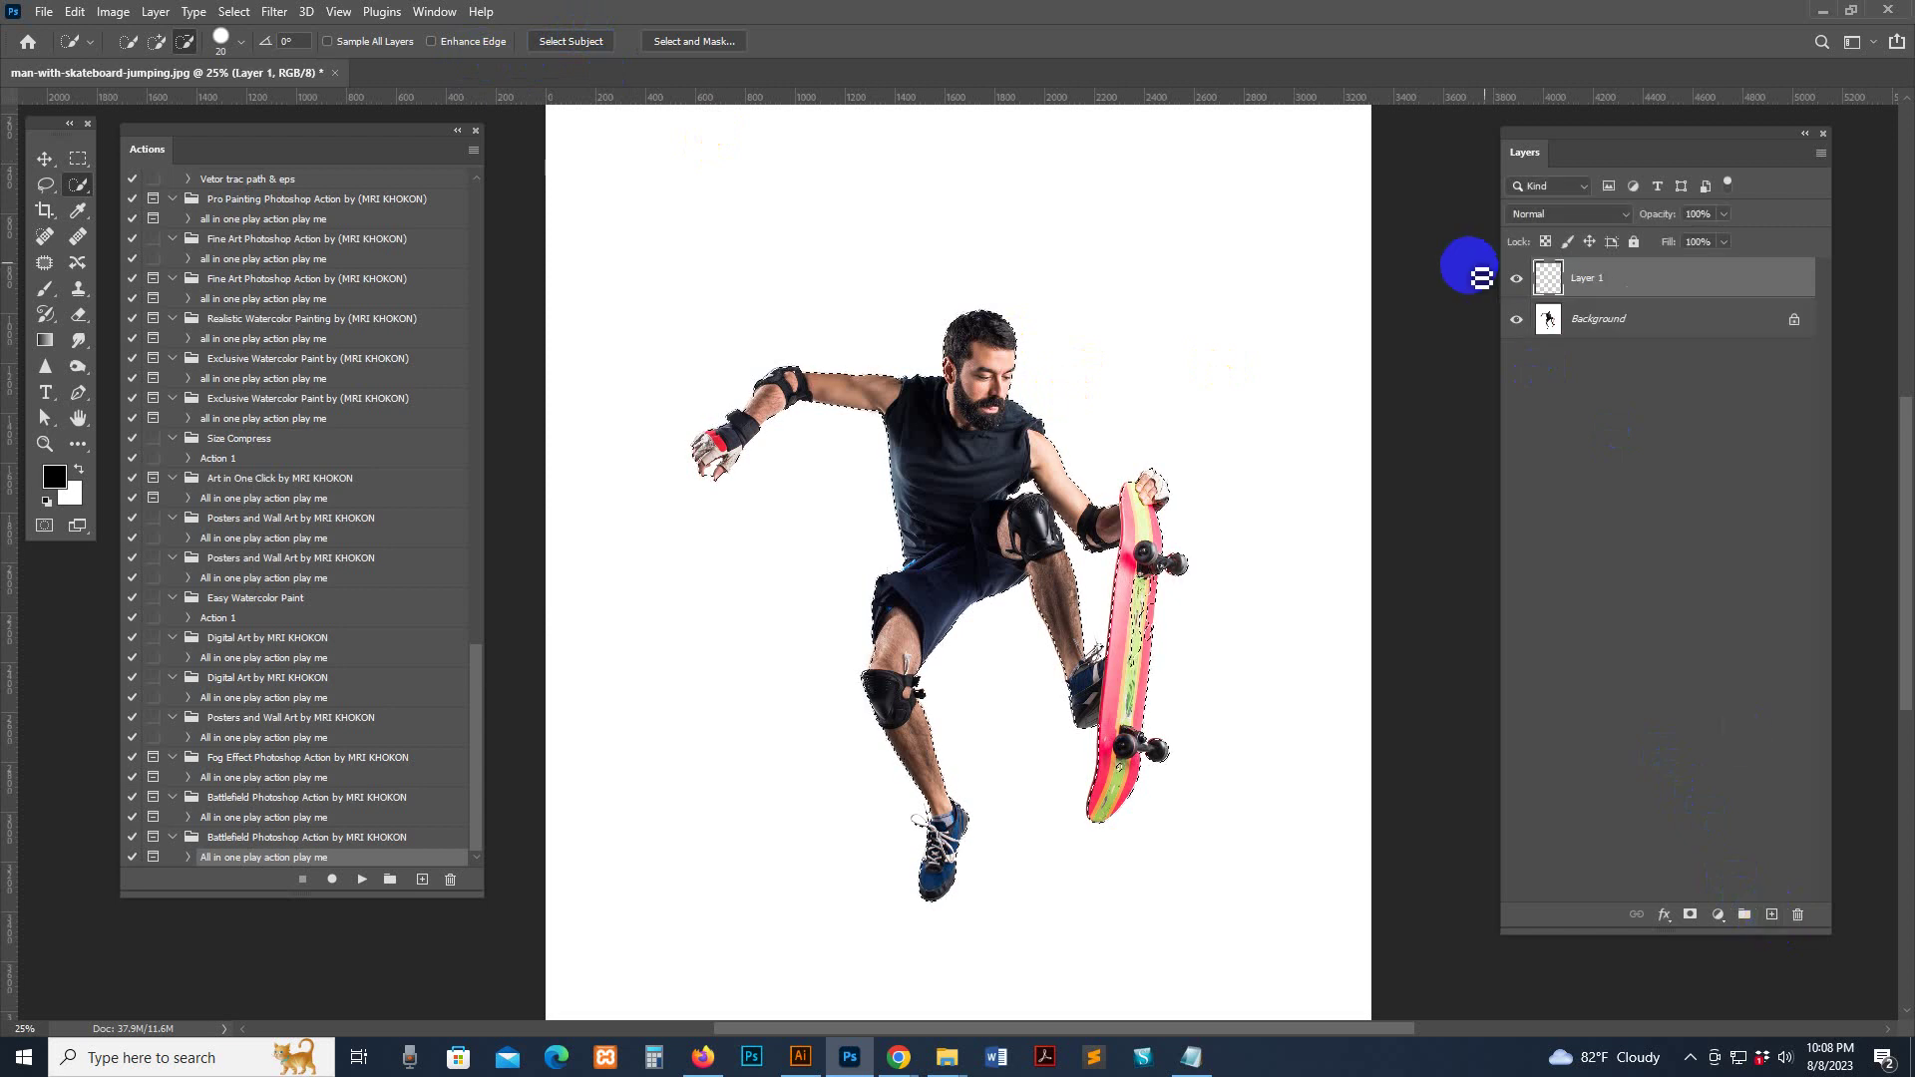
pyautogui.press('i')
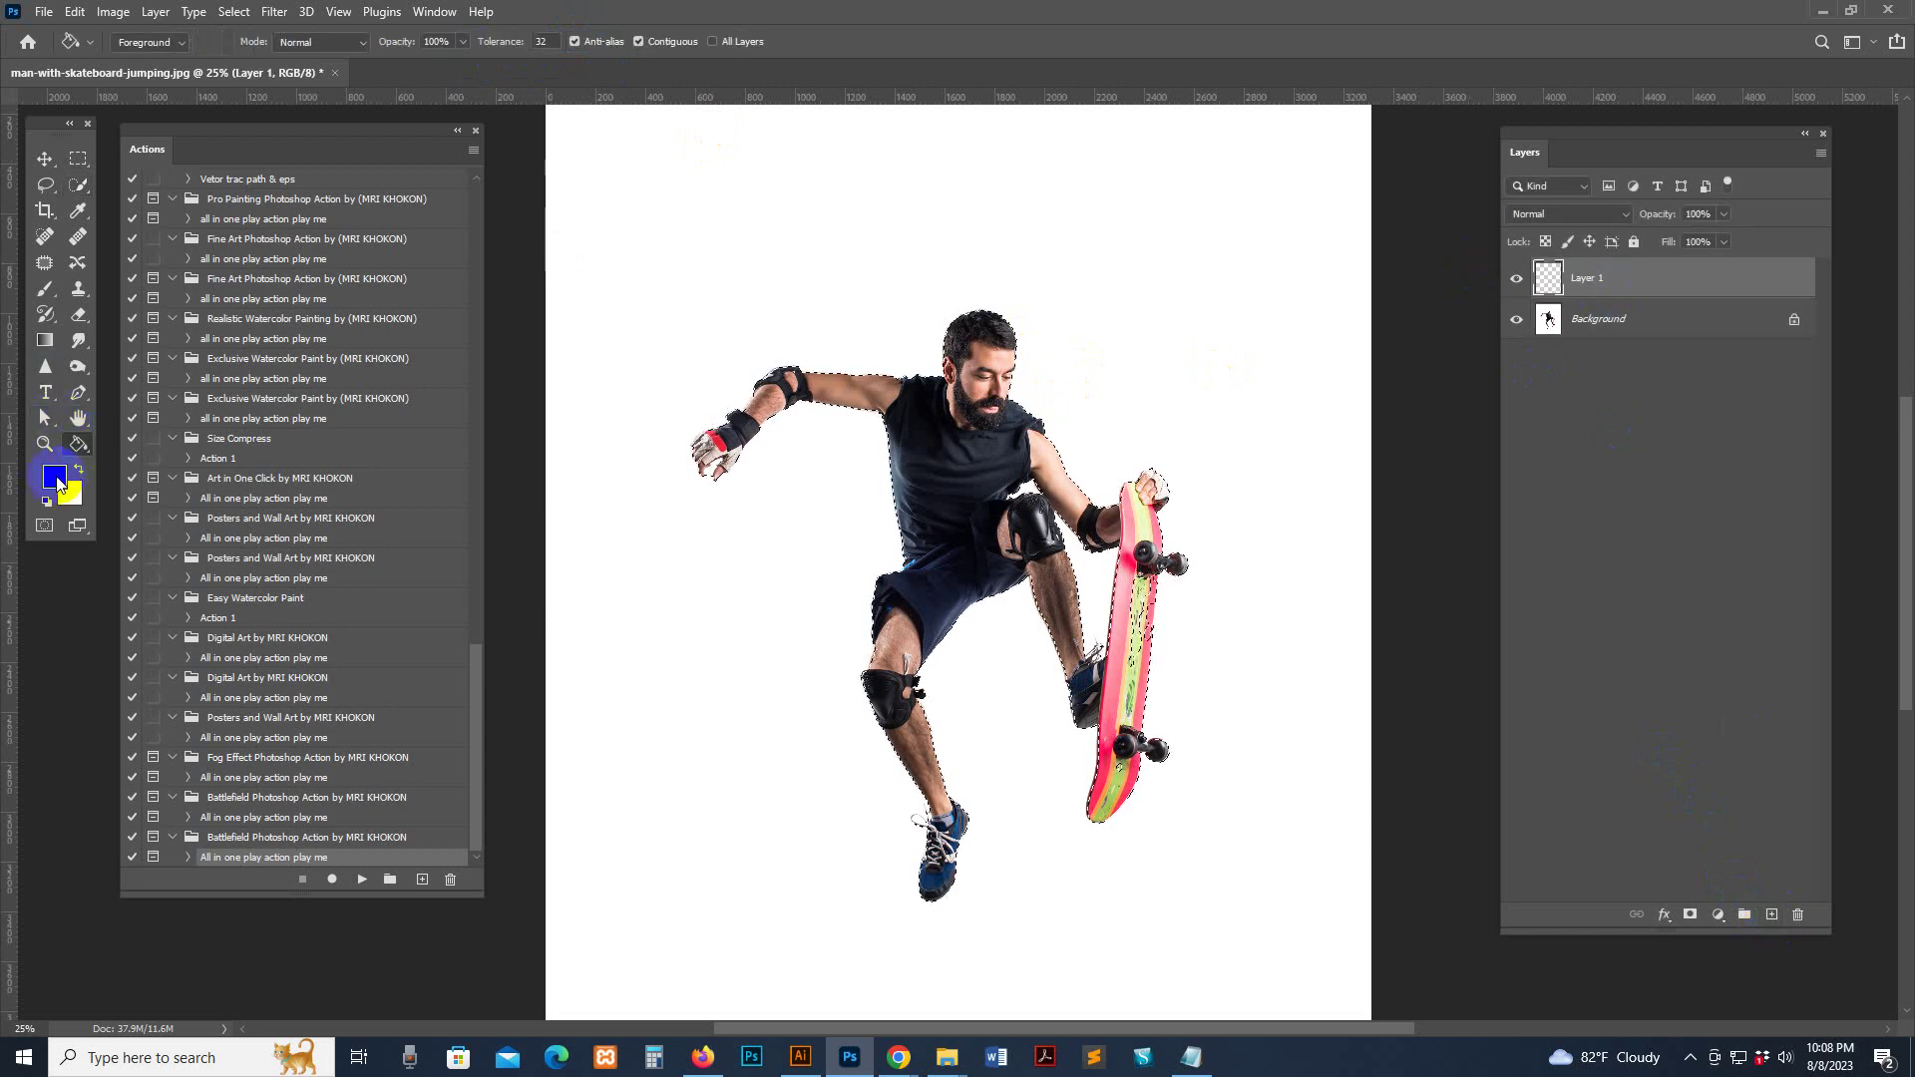
pyautogui.click(54, 477)
pyautogui.write('ff0000')
pyautogui.click(1684, 282)
pyautogui.press('g')
pyautogui.write('brush')
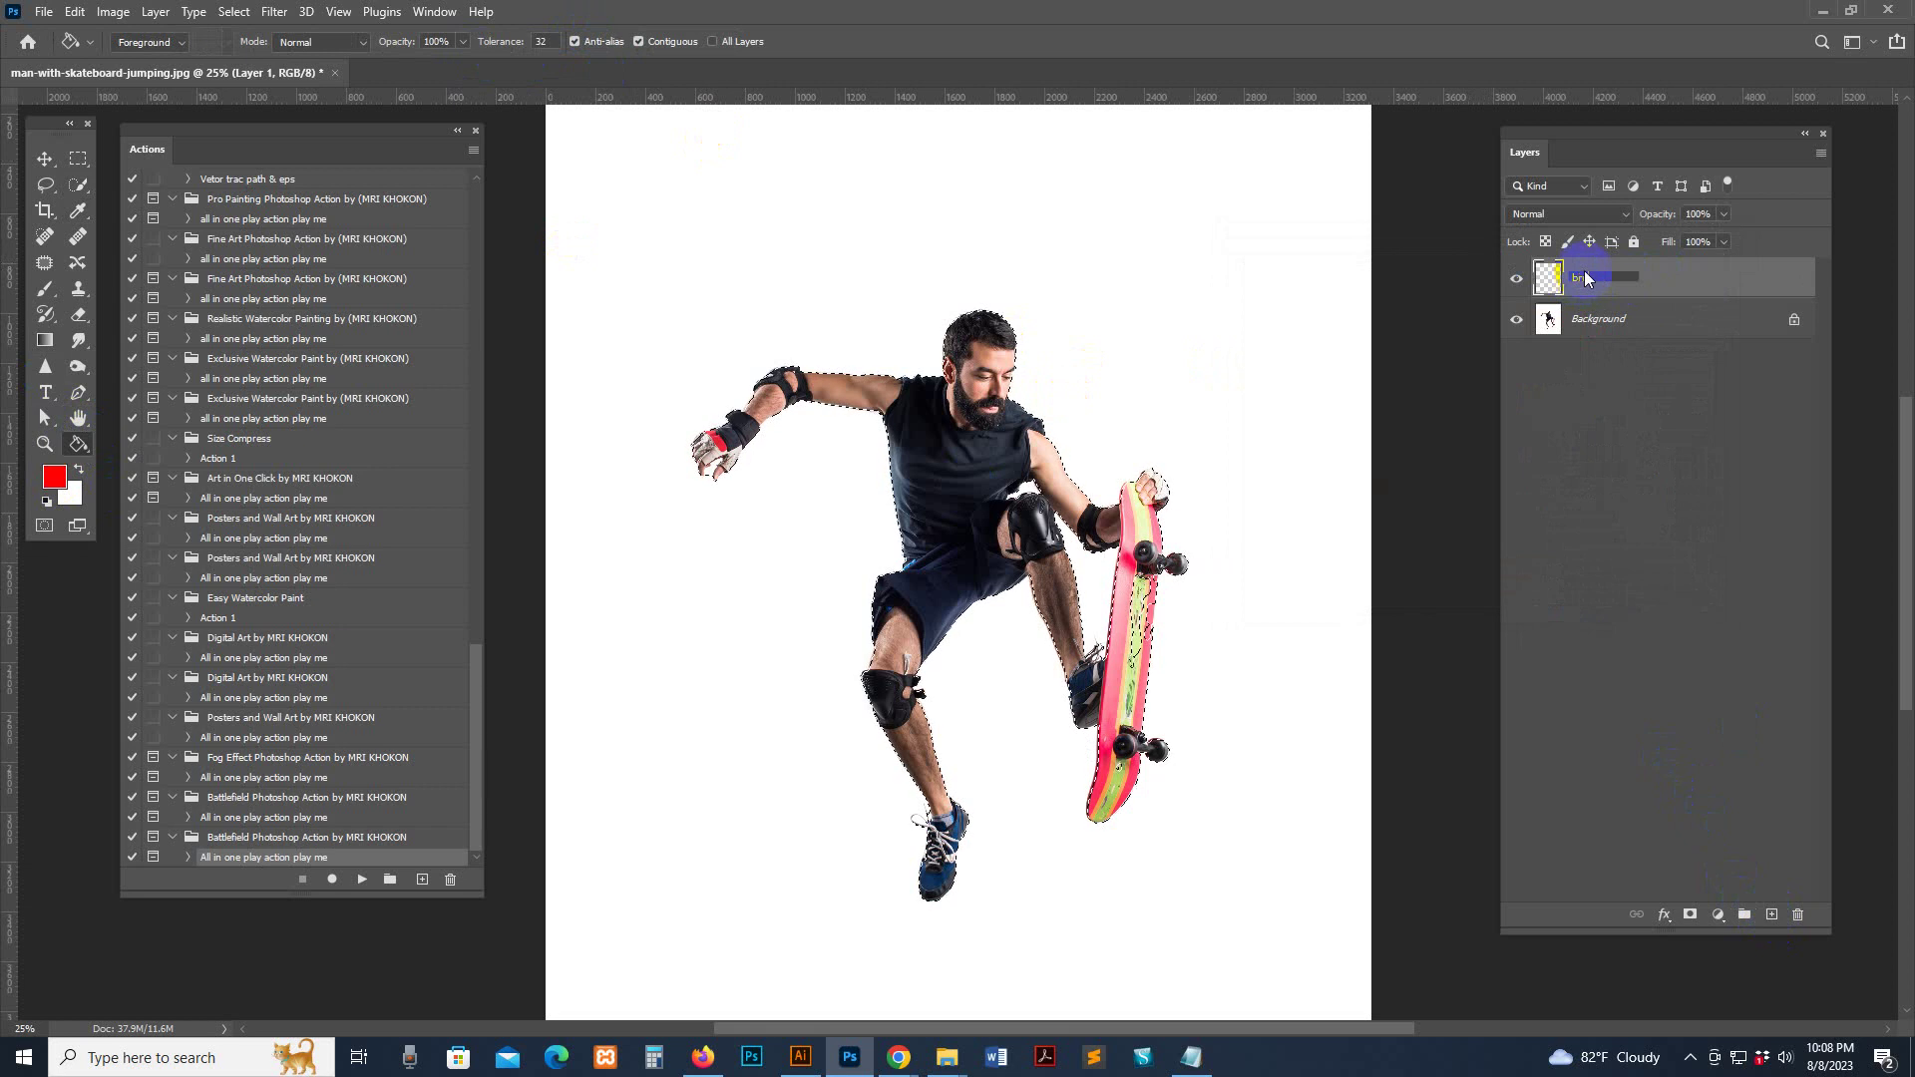
# Fill the skateboarder selection with red on the brush layer and remove the selection
pyautogui.click(1014, 521)
pyautogui.click(922, 516)
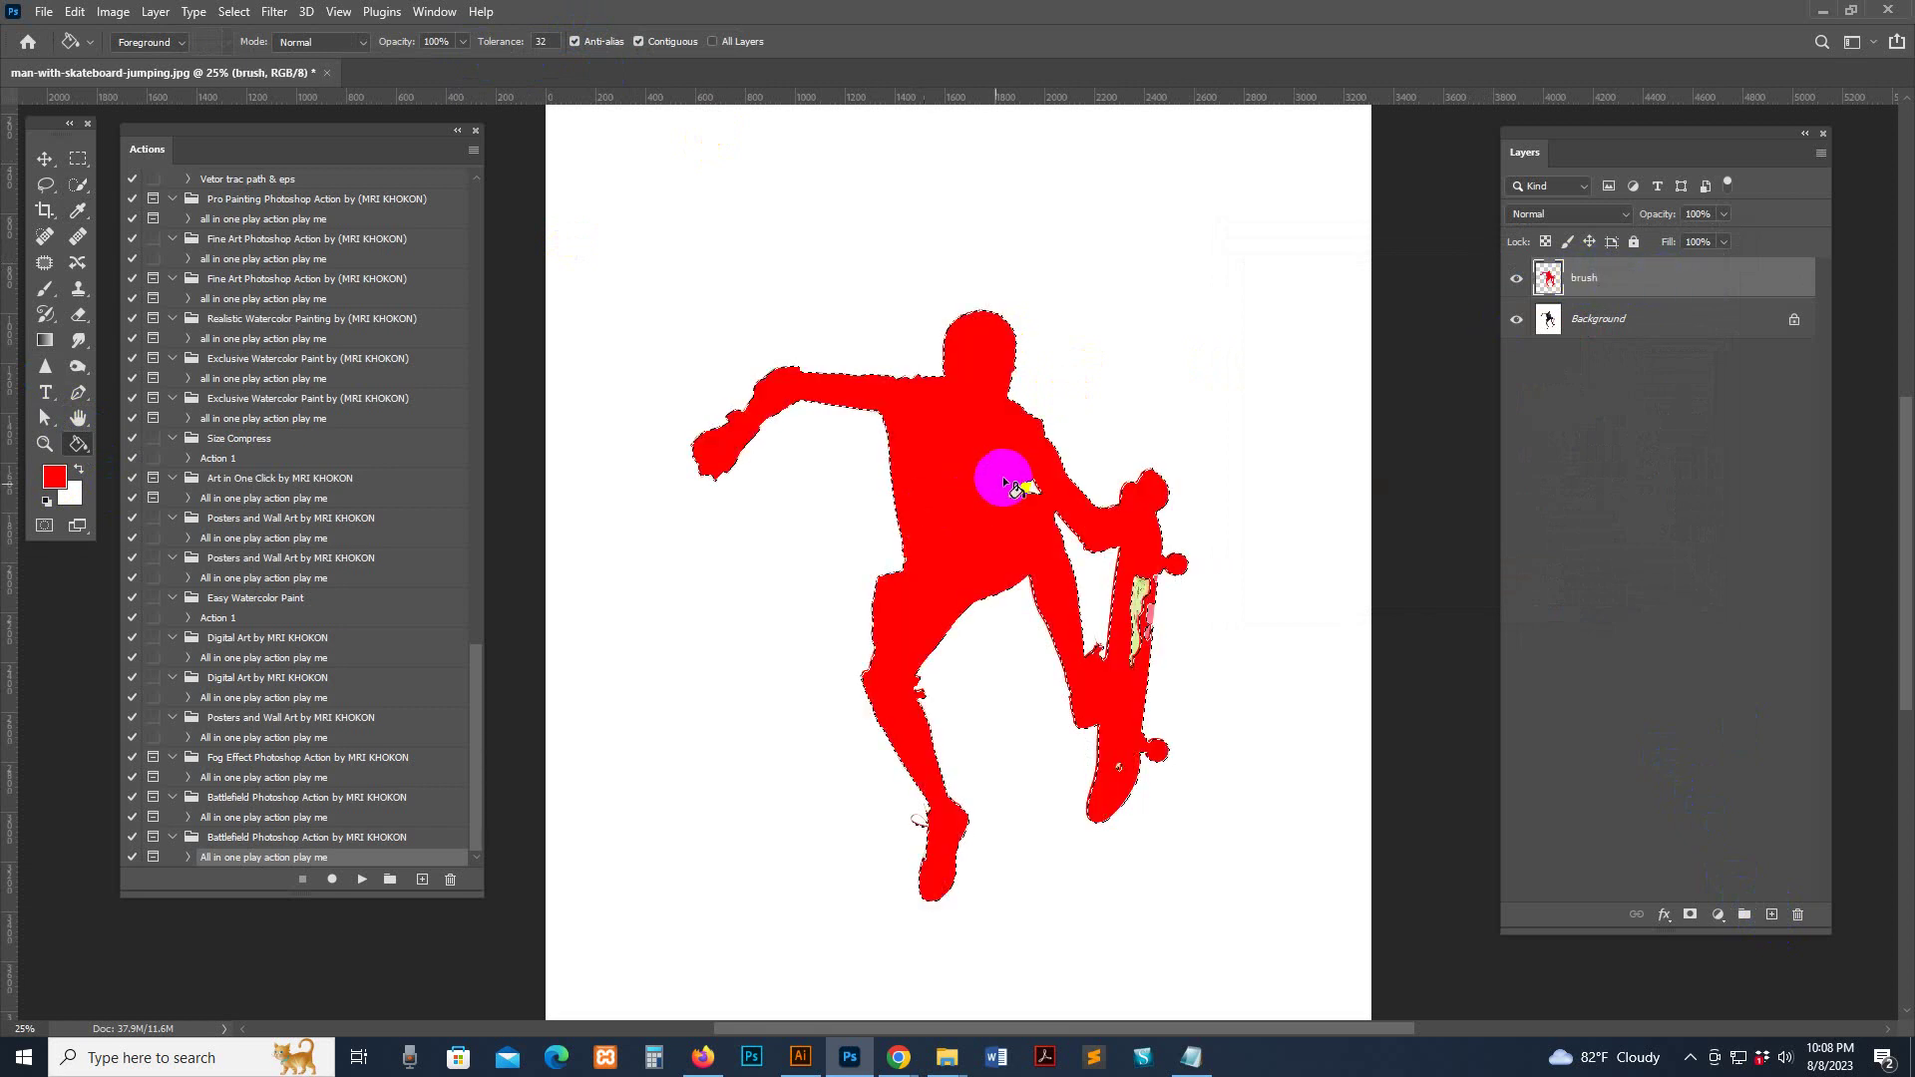
pyautogui.click(233, 11)
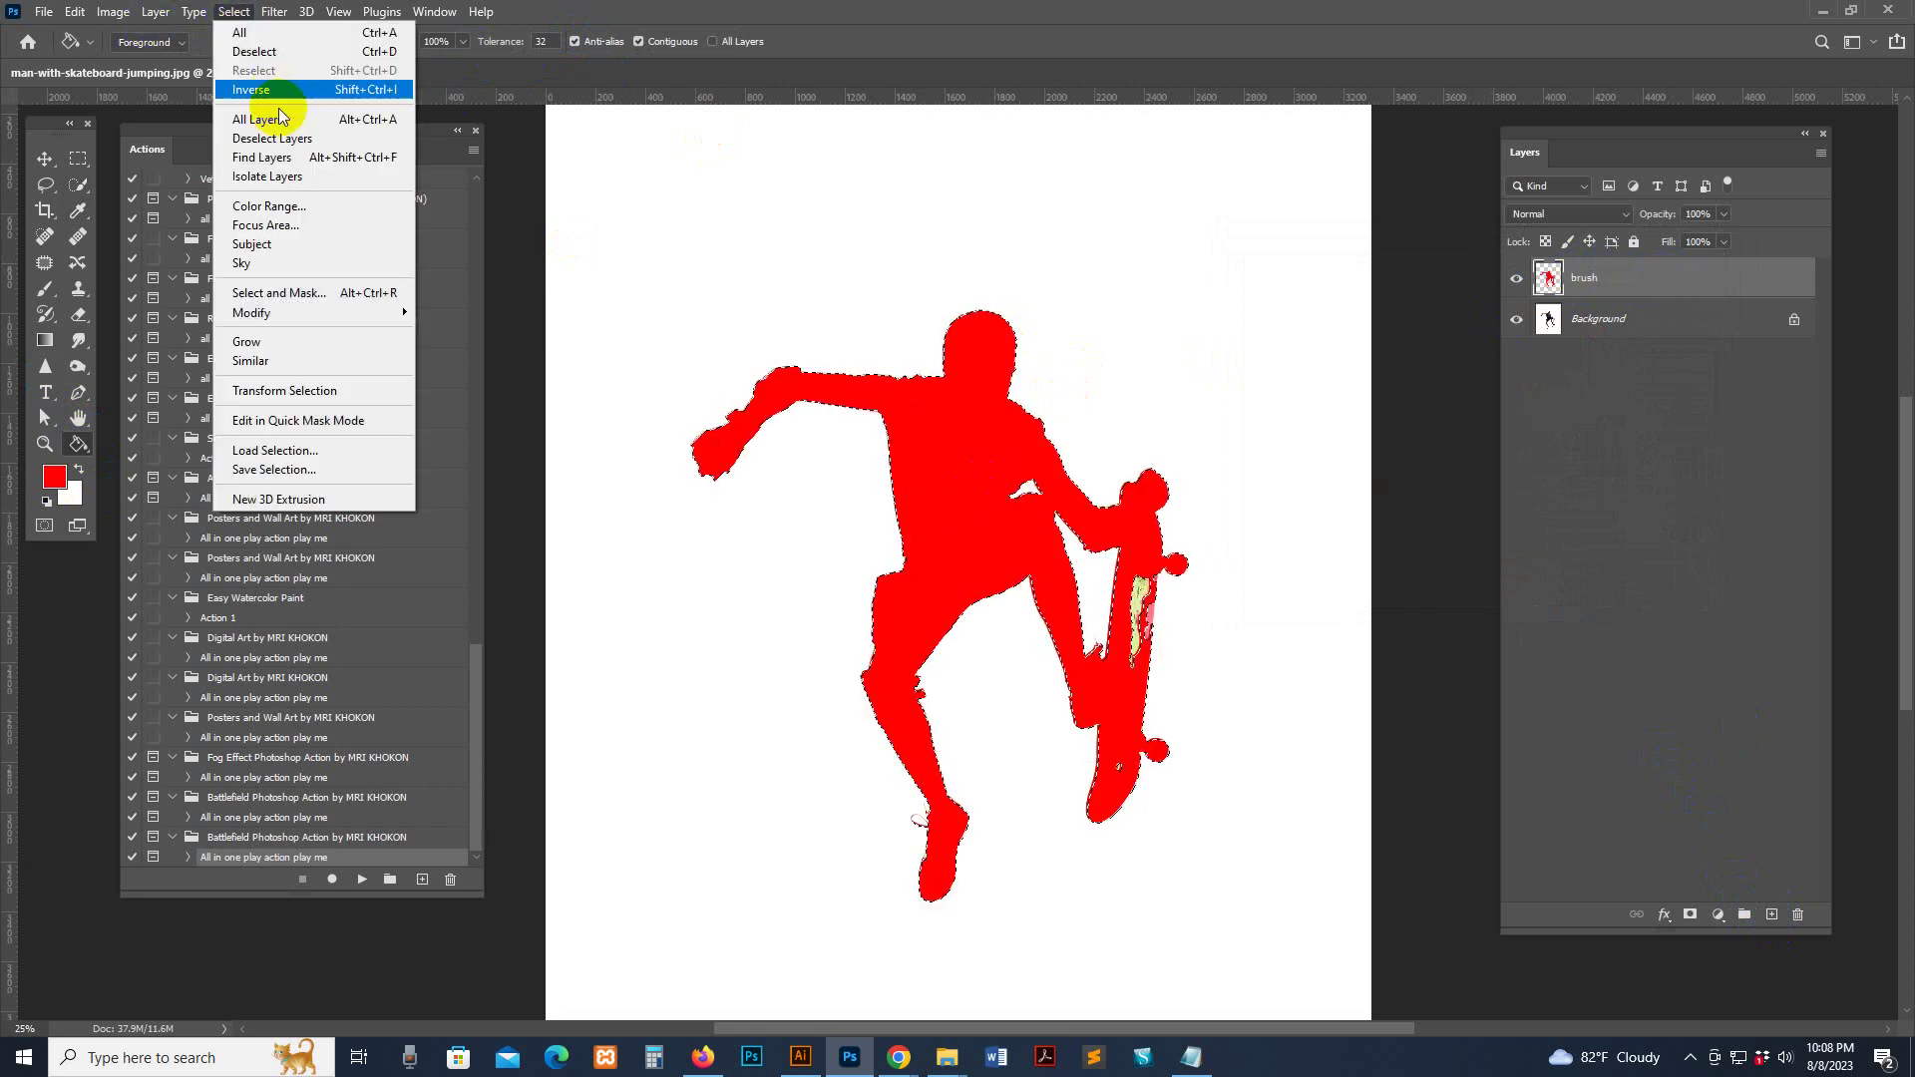
pyautogui.click(254, 54)
# Paint over the unfilled gaps in the skateboard on the brush layer with a red 90 px brush
pyautogui.click(44, 291)
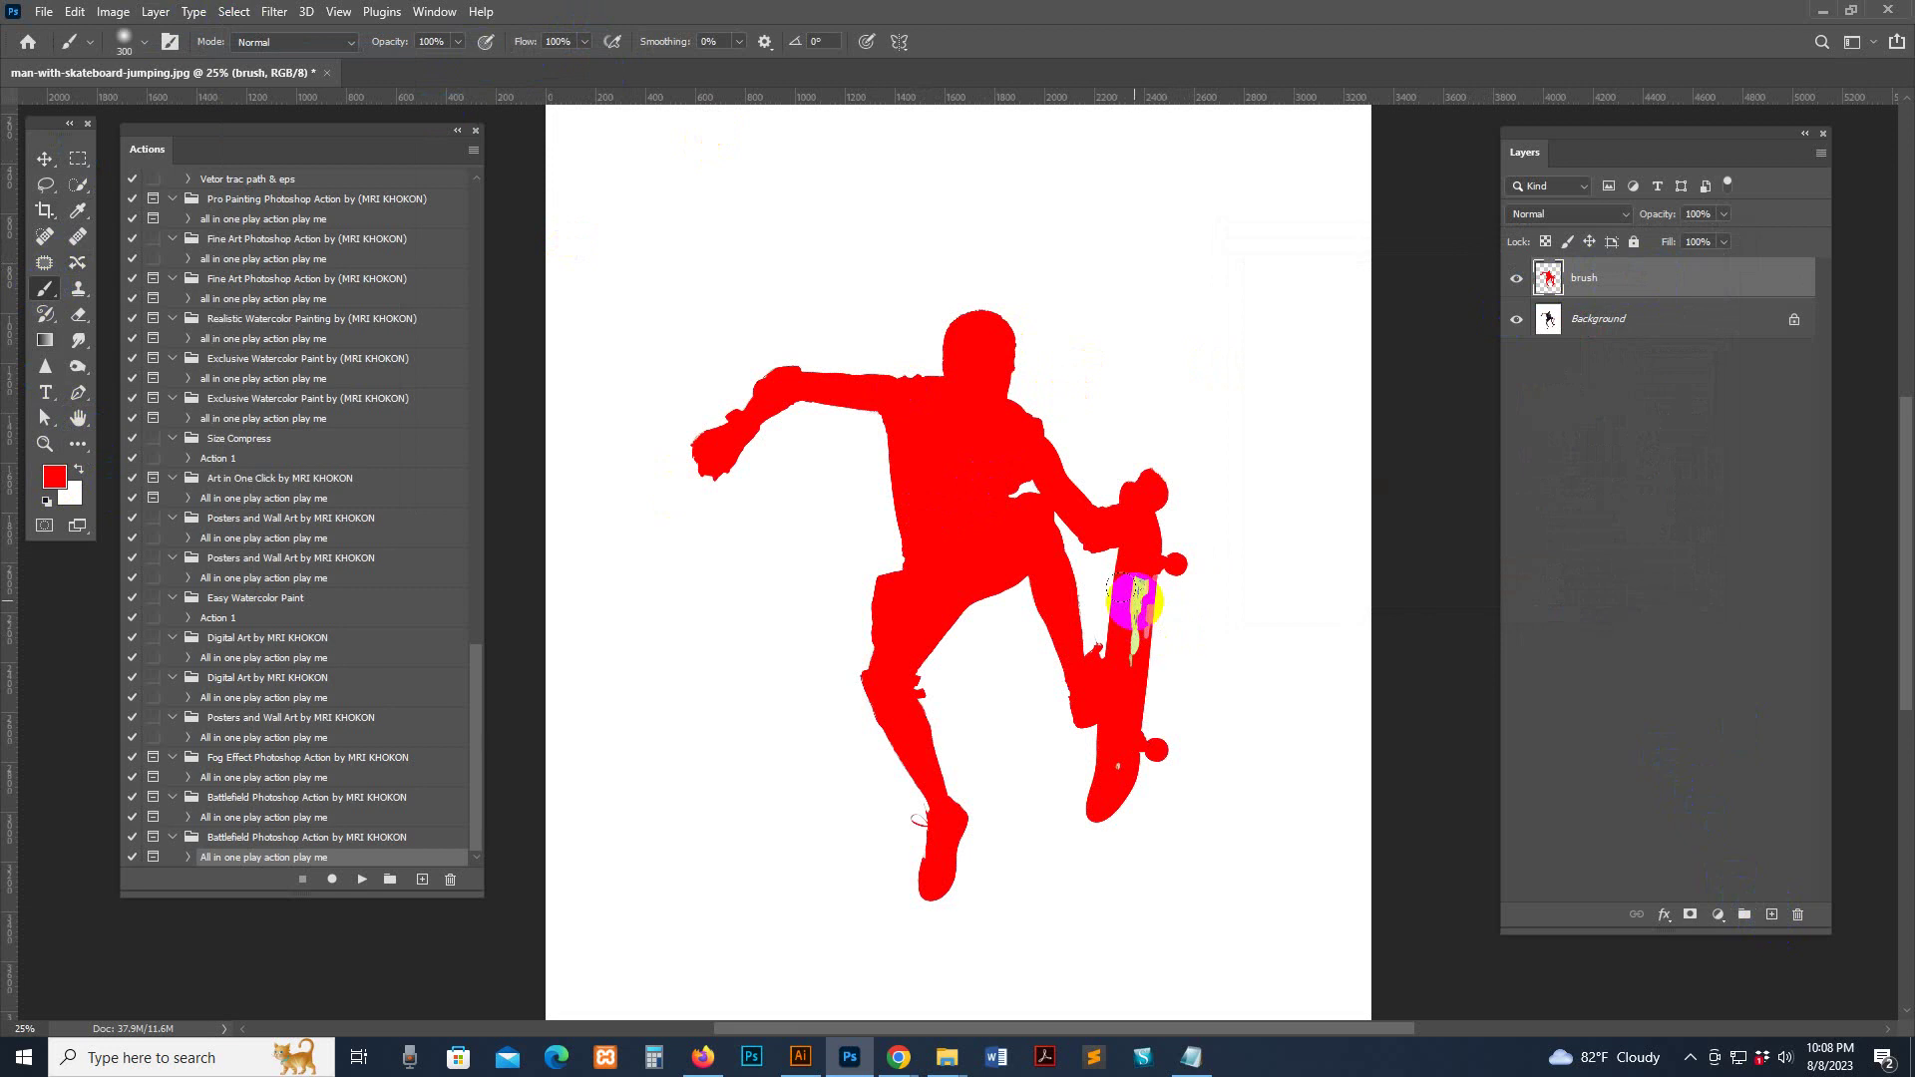
pyautogui.press('[')
pyautogui.press('[')
pyautogui.press('[')
pyautogui.click(1606, 279)
pyautogui.press('[')
pyautogui.press('[')
pyautogui.moveTo(1137, 569)
pyautogui.mouseDown()
pyautogui.moveTo(1144, 766)
pyautogui.moveTo(1116, 757)
pyautogui.mouseUp()
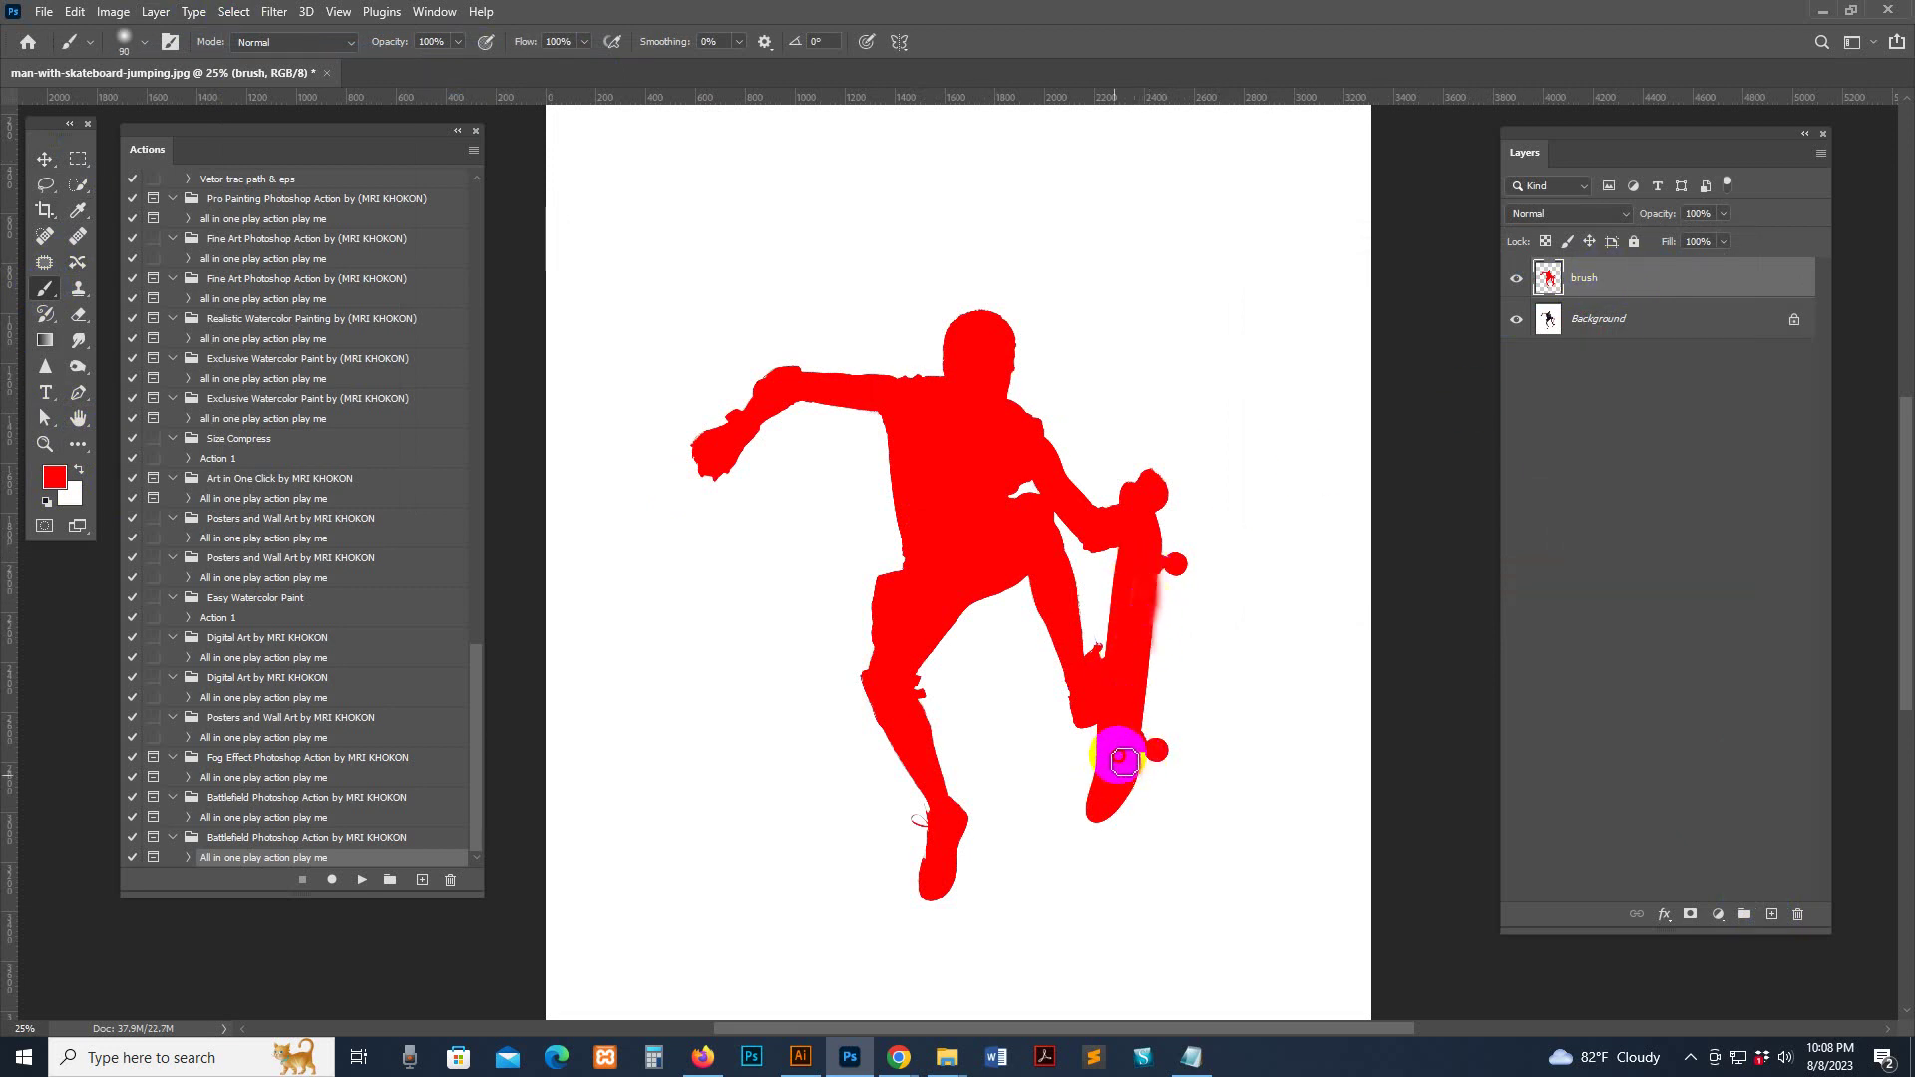
# Touch up the red silhouette around the lower shoe's laces and the outstretched hand with a 30 px brush
pyautogui.press('[')
pyautogui.moveTo(971, 428)
pyautogui.mouseDown()
pyautogui.moveTo(948, 491)
pyautogui.moveTo(941, 840)
pyautogui.moveTo(930, 826)
pyautogui.mouseUp()
pyautogui.press('[')
pyautogui.press('[')
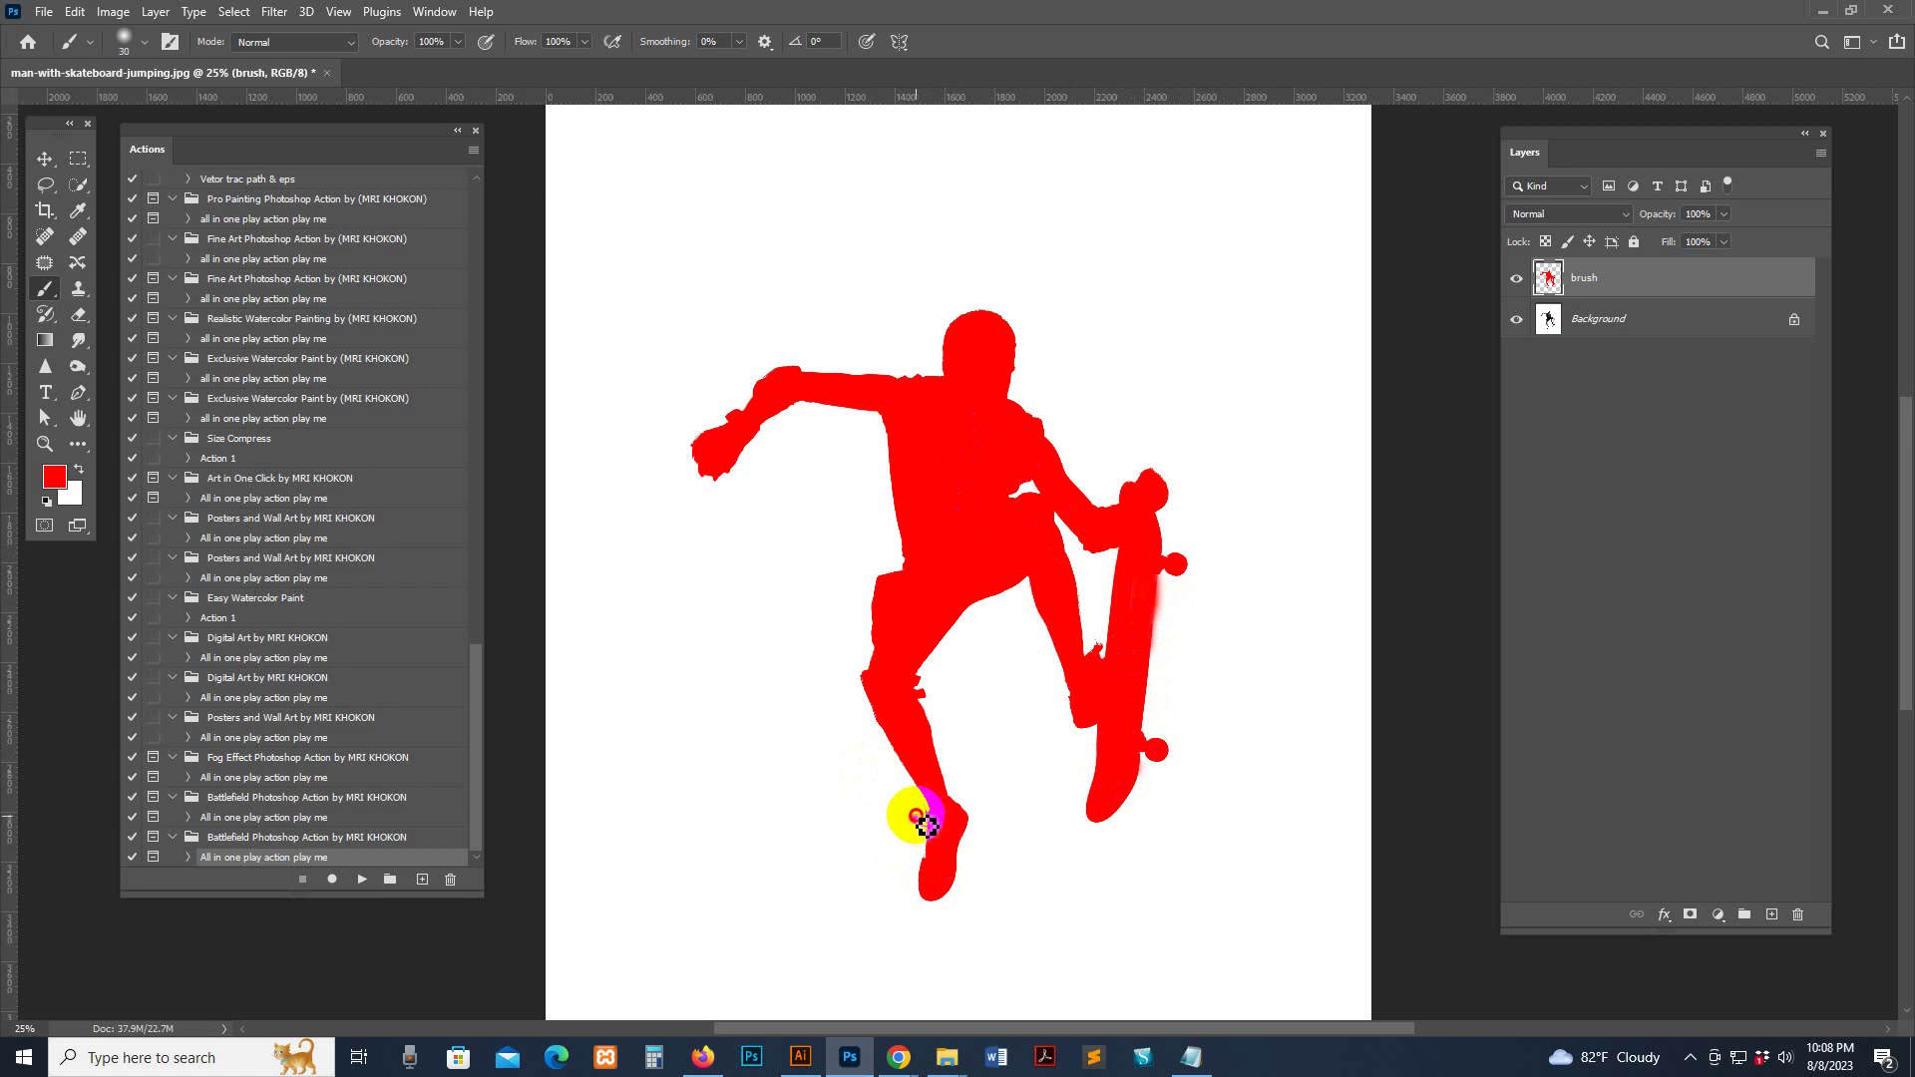
pyautogui.moveTo(952, 829); pyautogui.dragTo(948, 825)
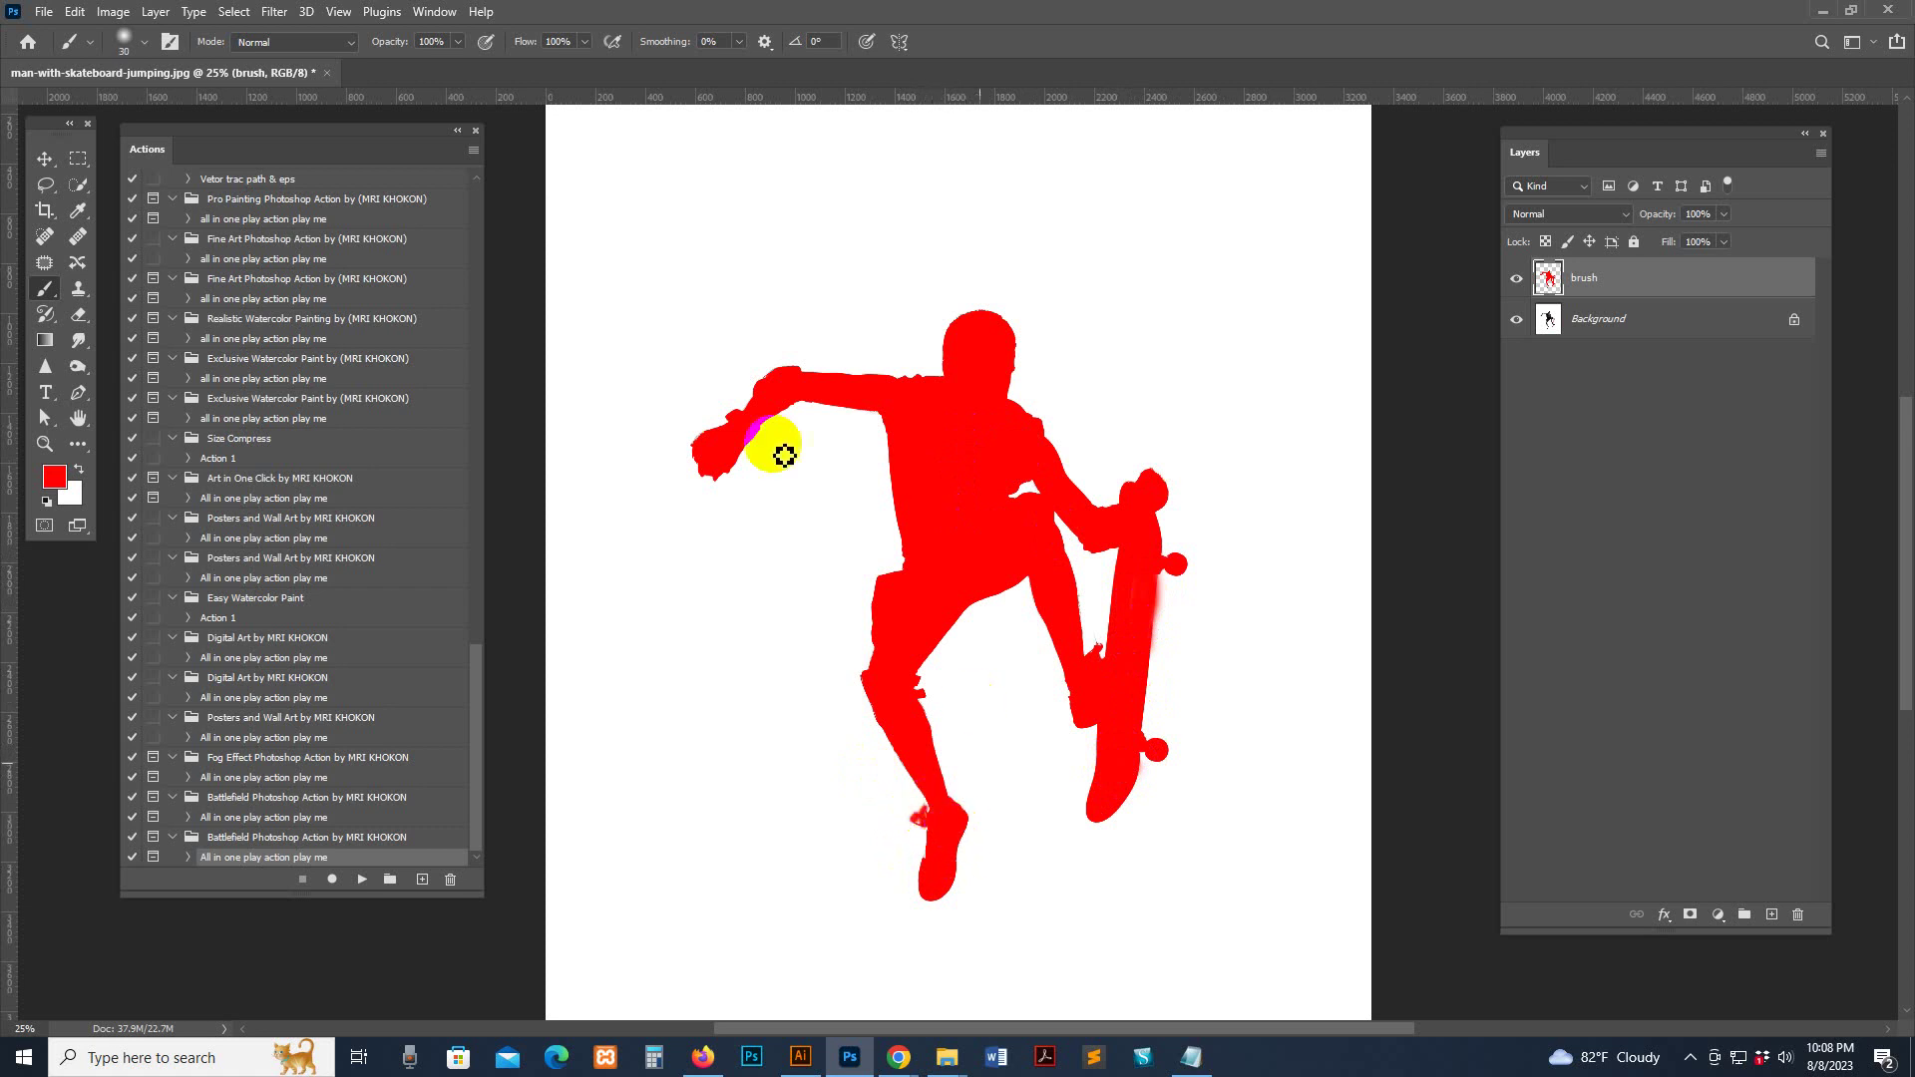
pyautogui.click(707, 457)
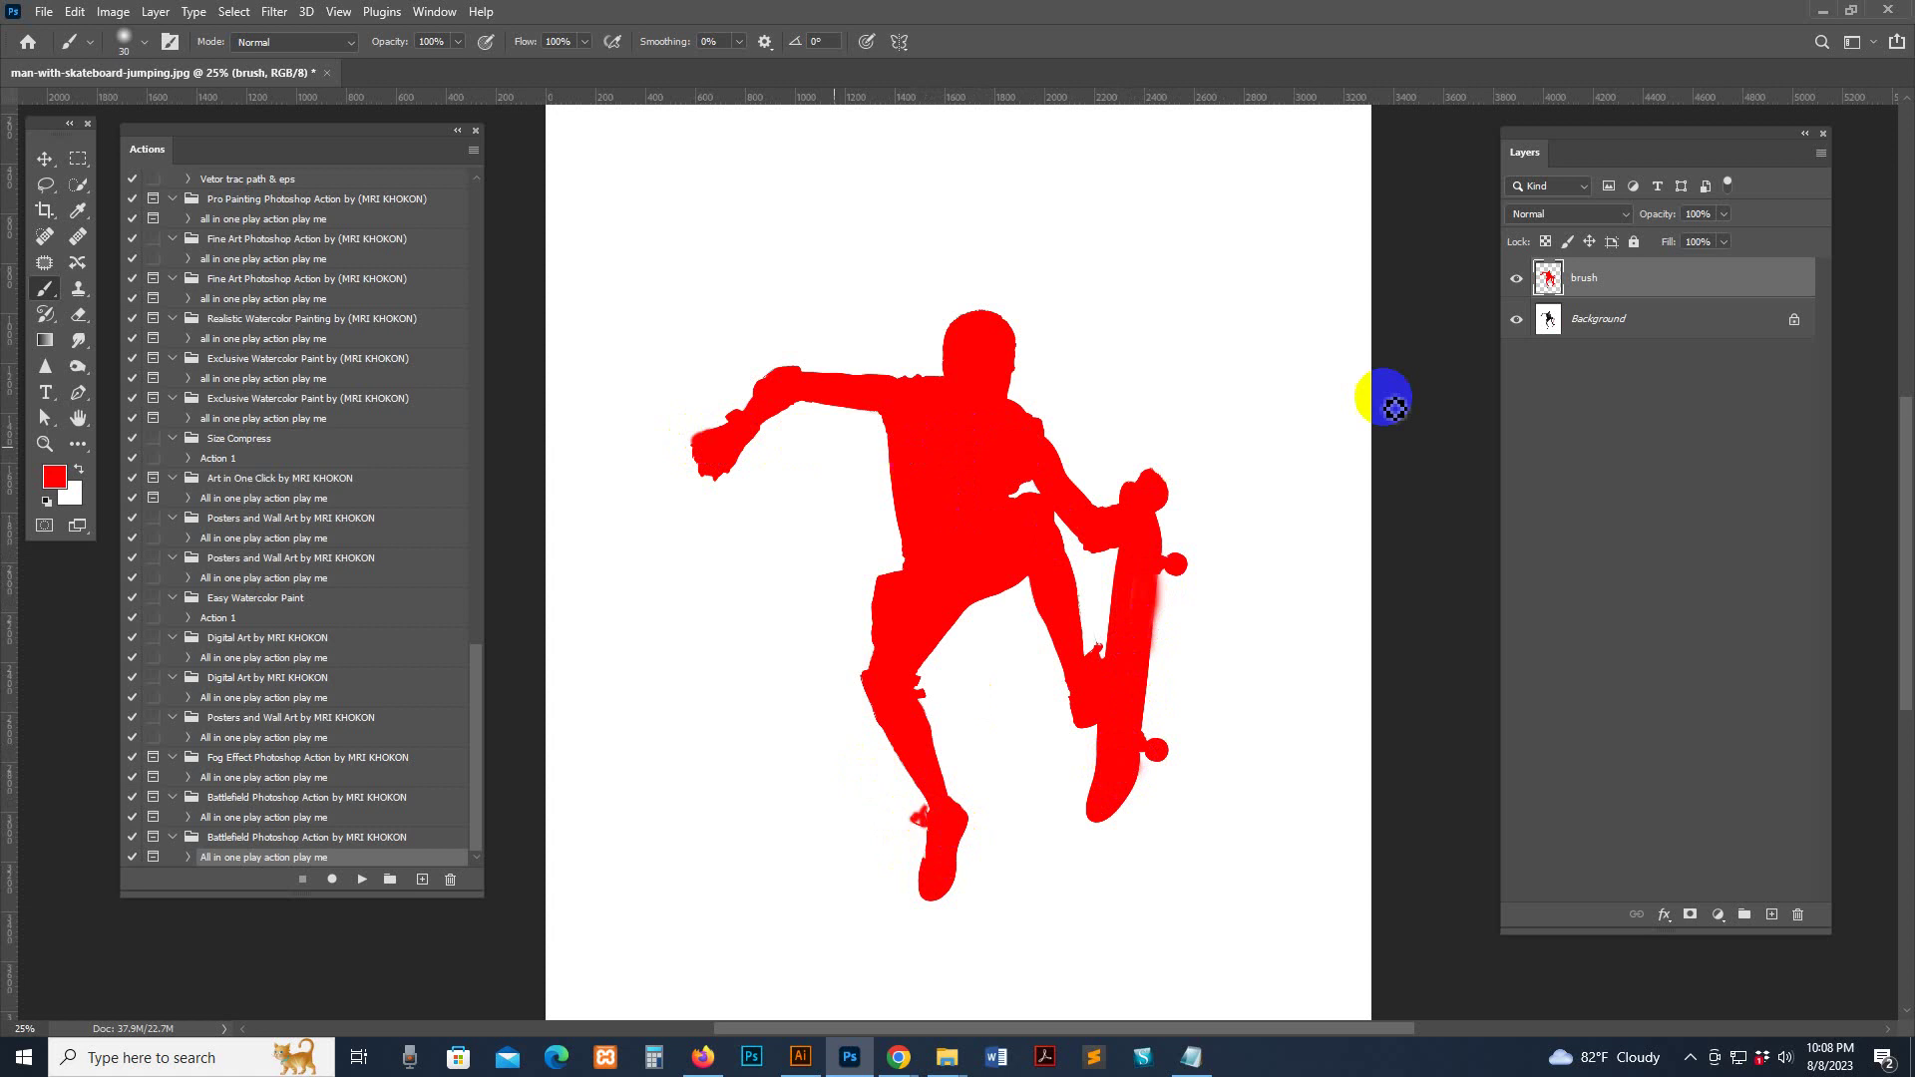
# Play "All in one play action play me" from the last Battlefield Photoshop Action set on the skateboarder image
pyautogui.click(362, 886)
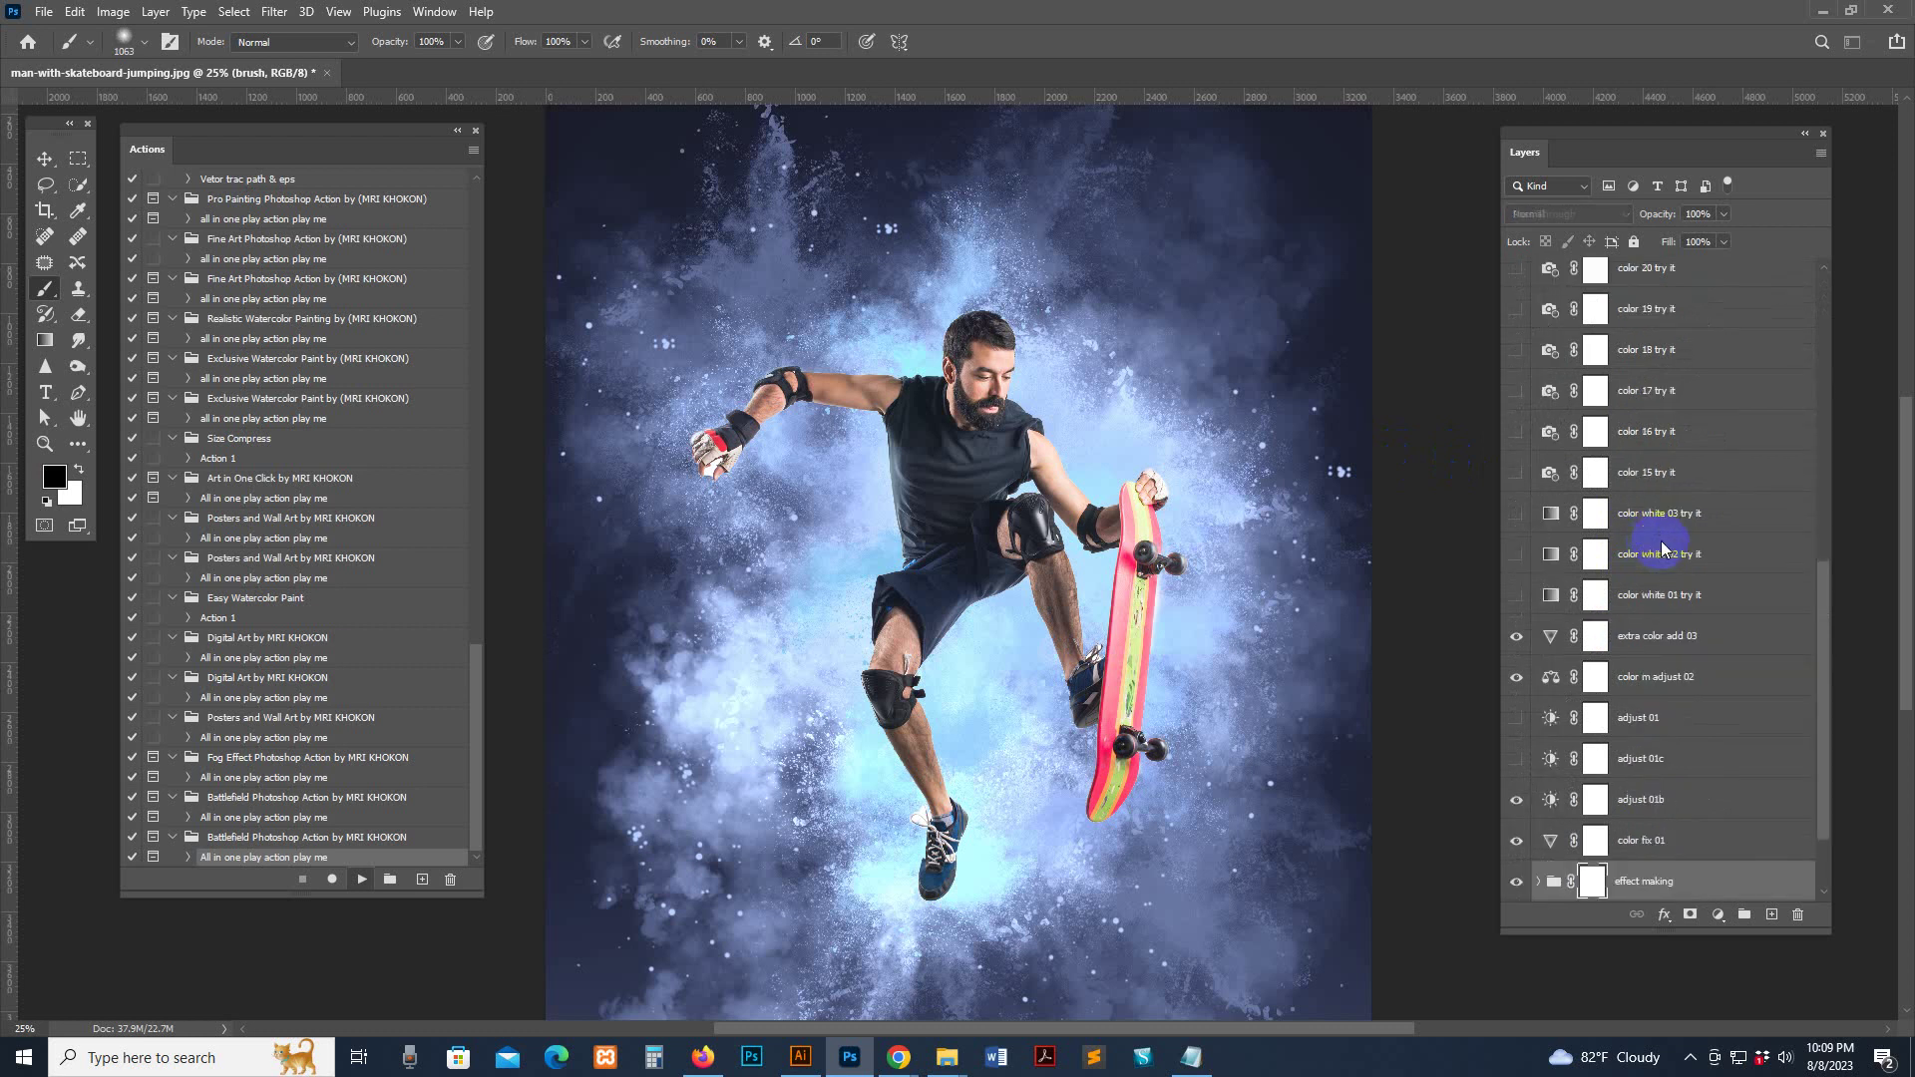
pyautogui.click(1120, 483)
# Check the effect on transparency by hiding the background color group, Background copy and Background, and show all three again
pyautogui.scroll(-3, 1646, 618)
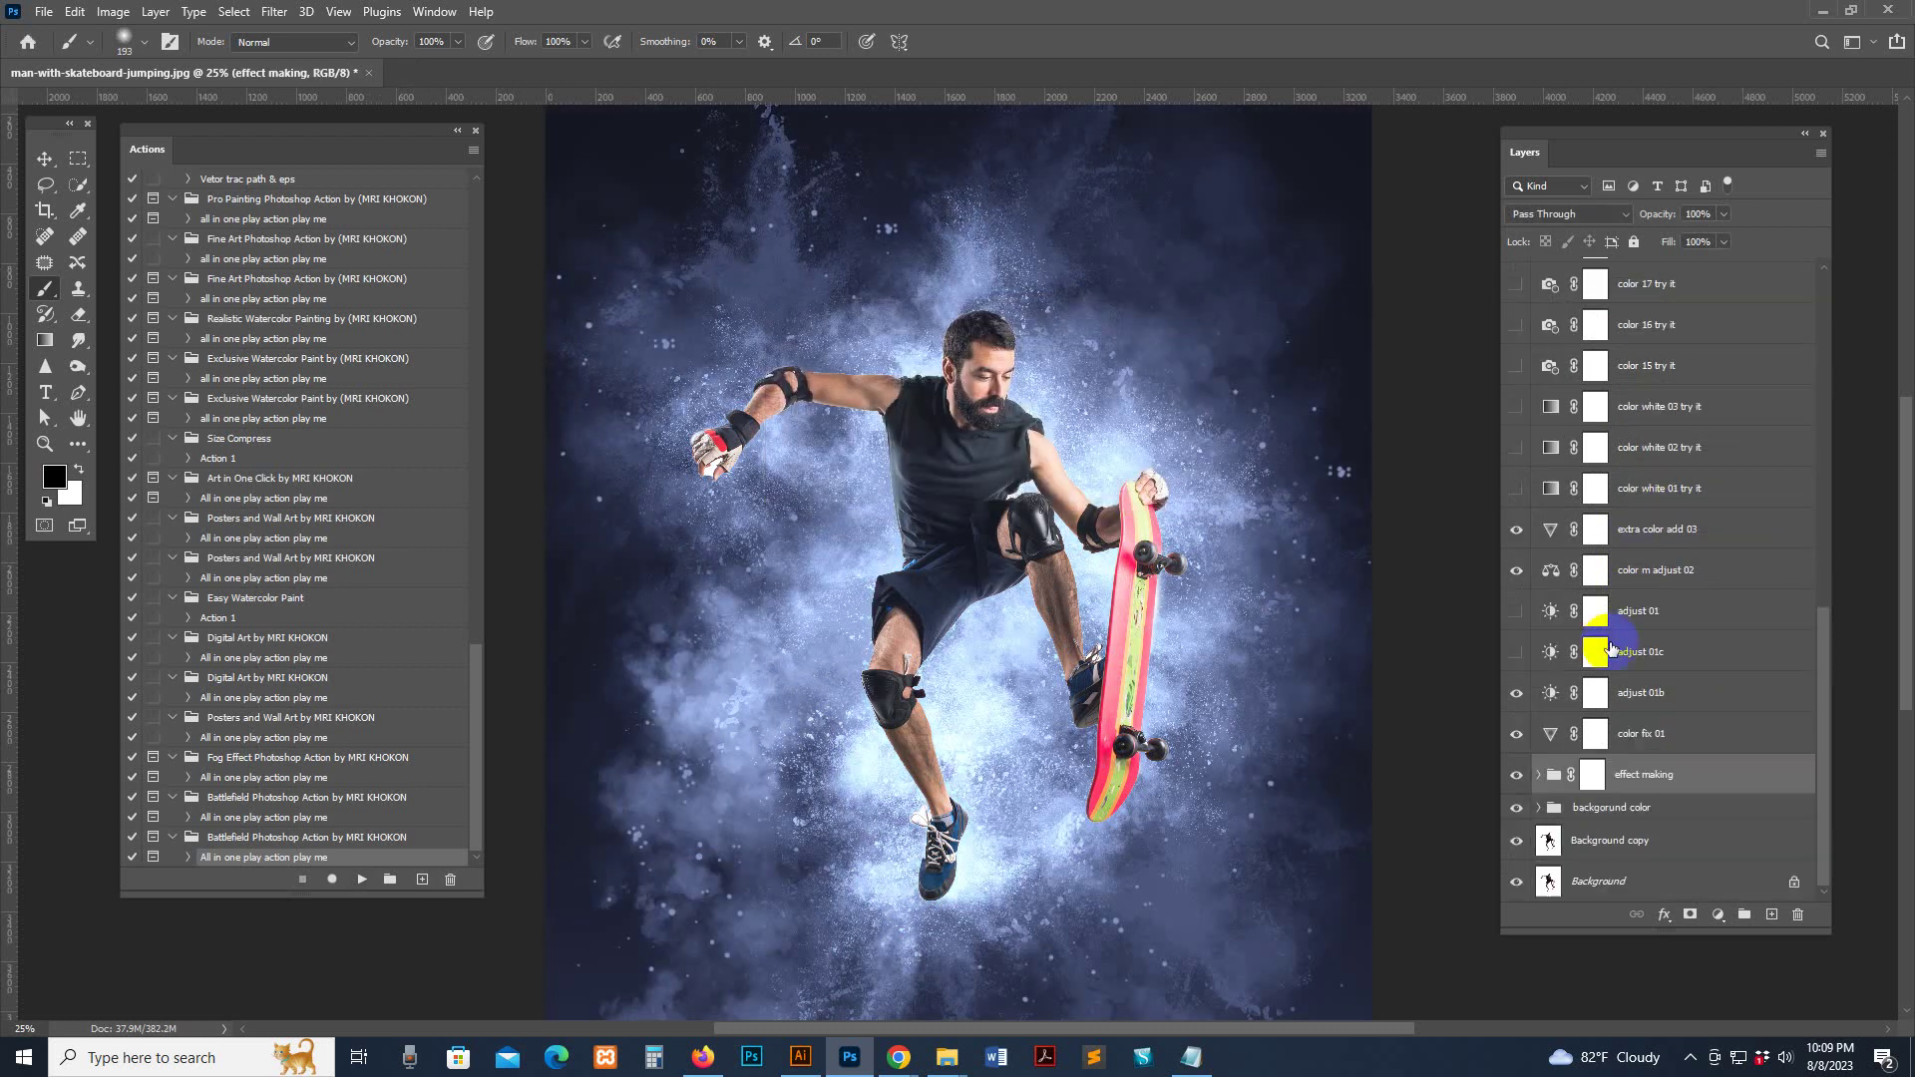
pyautogui.click(1517, 847)
pyautogui.click(1516, 881)
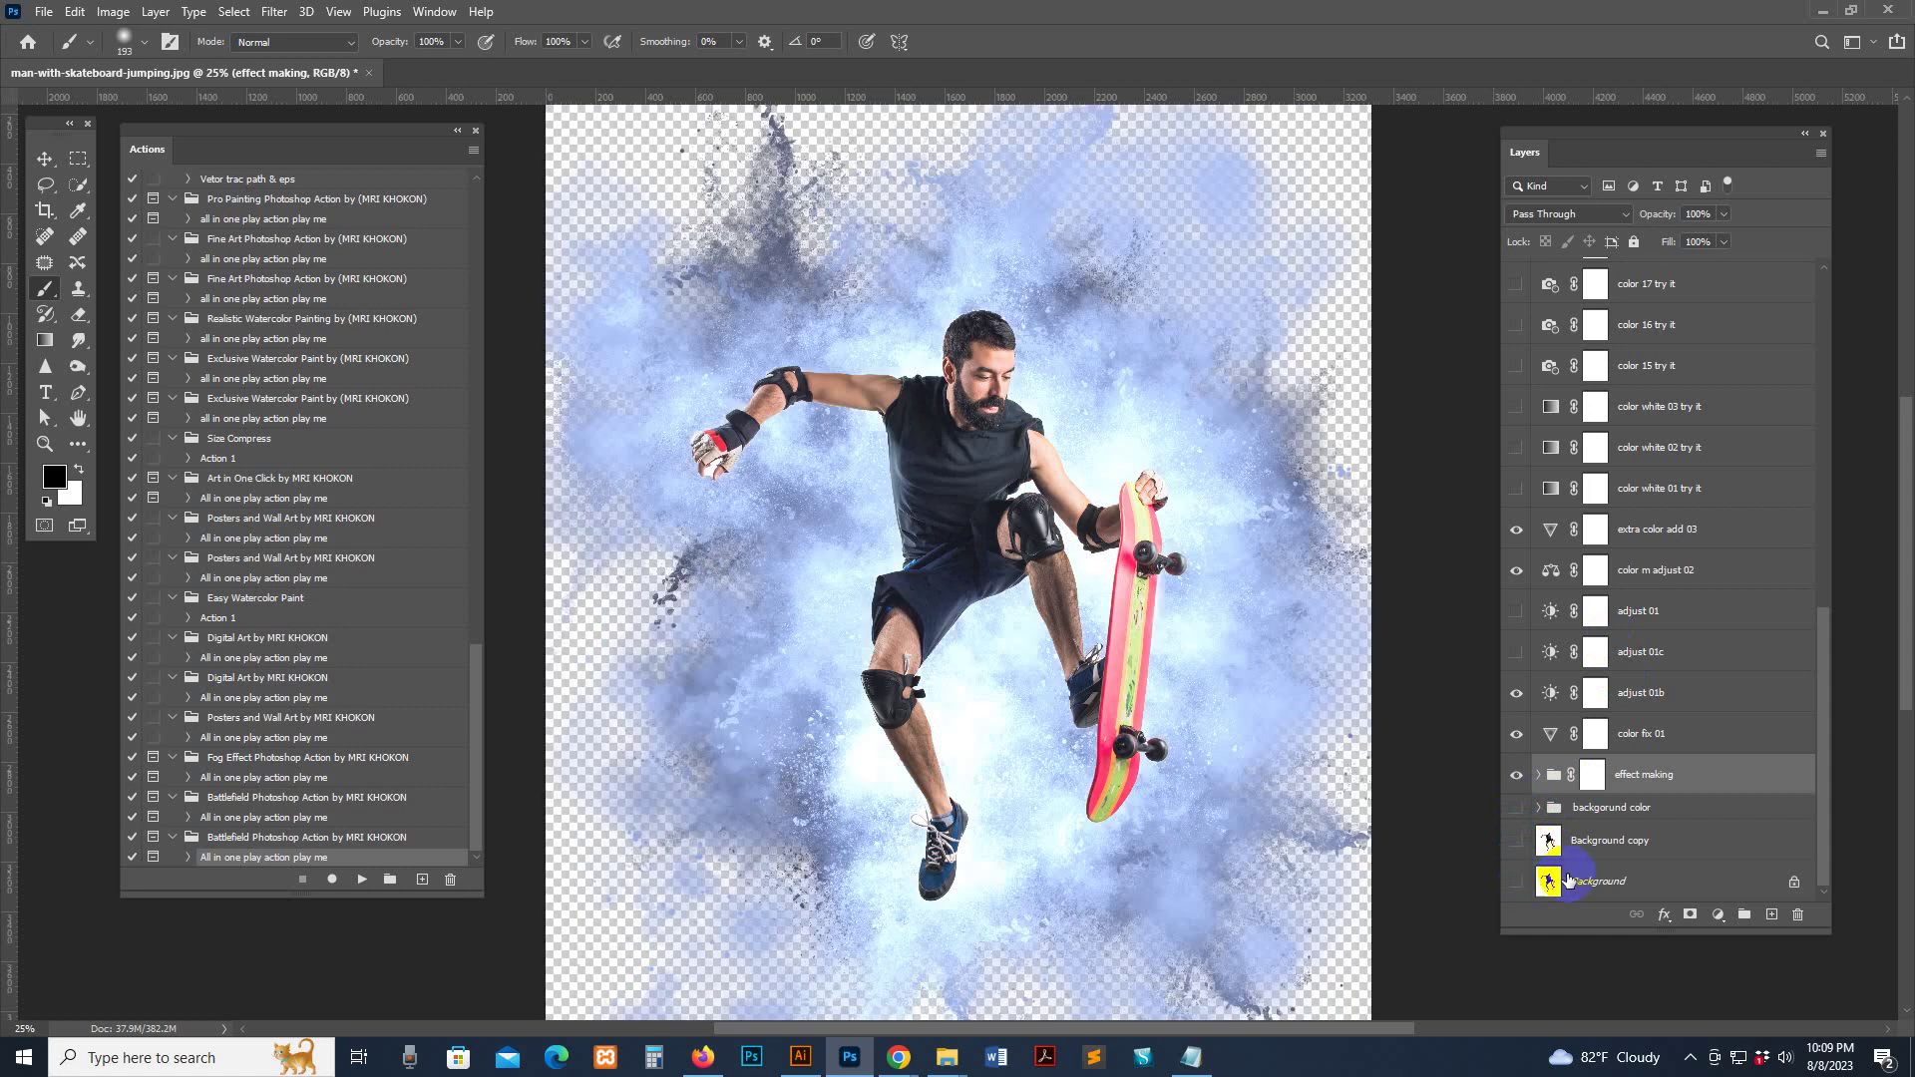
pyautogui.click(1595, 837)
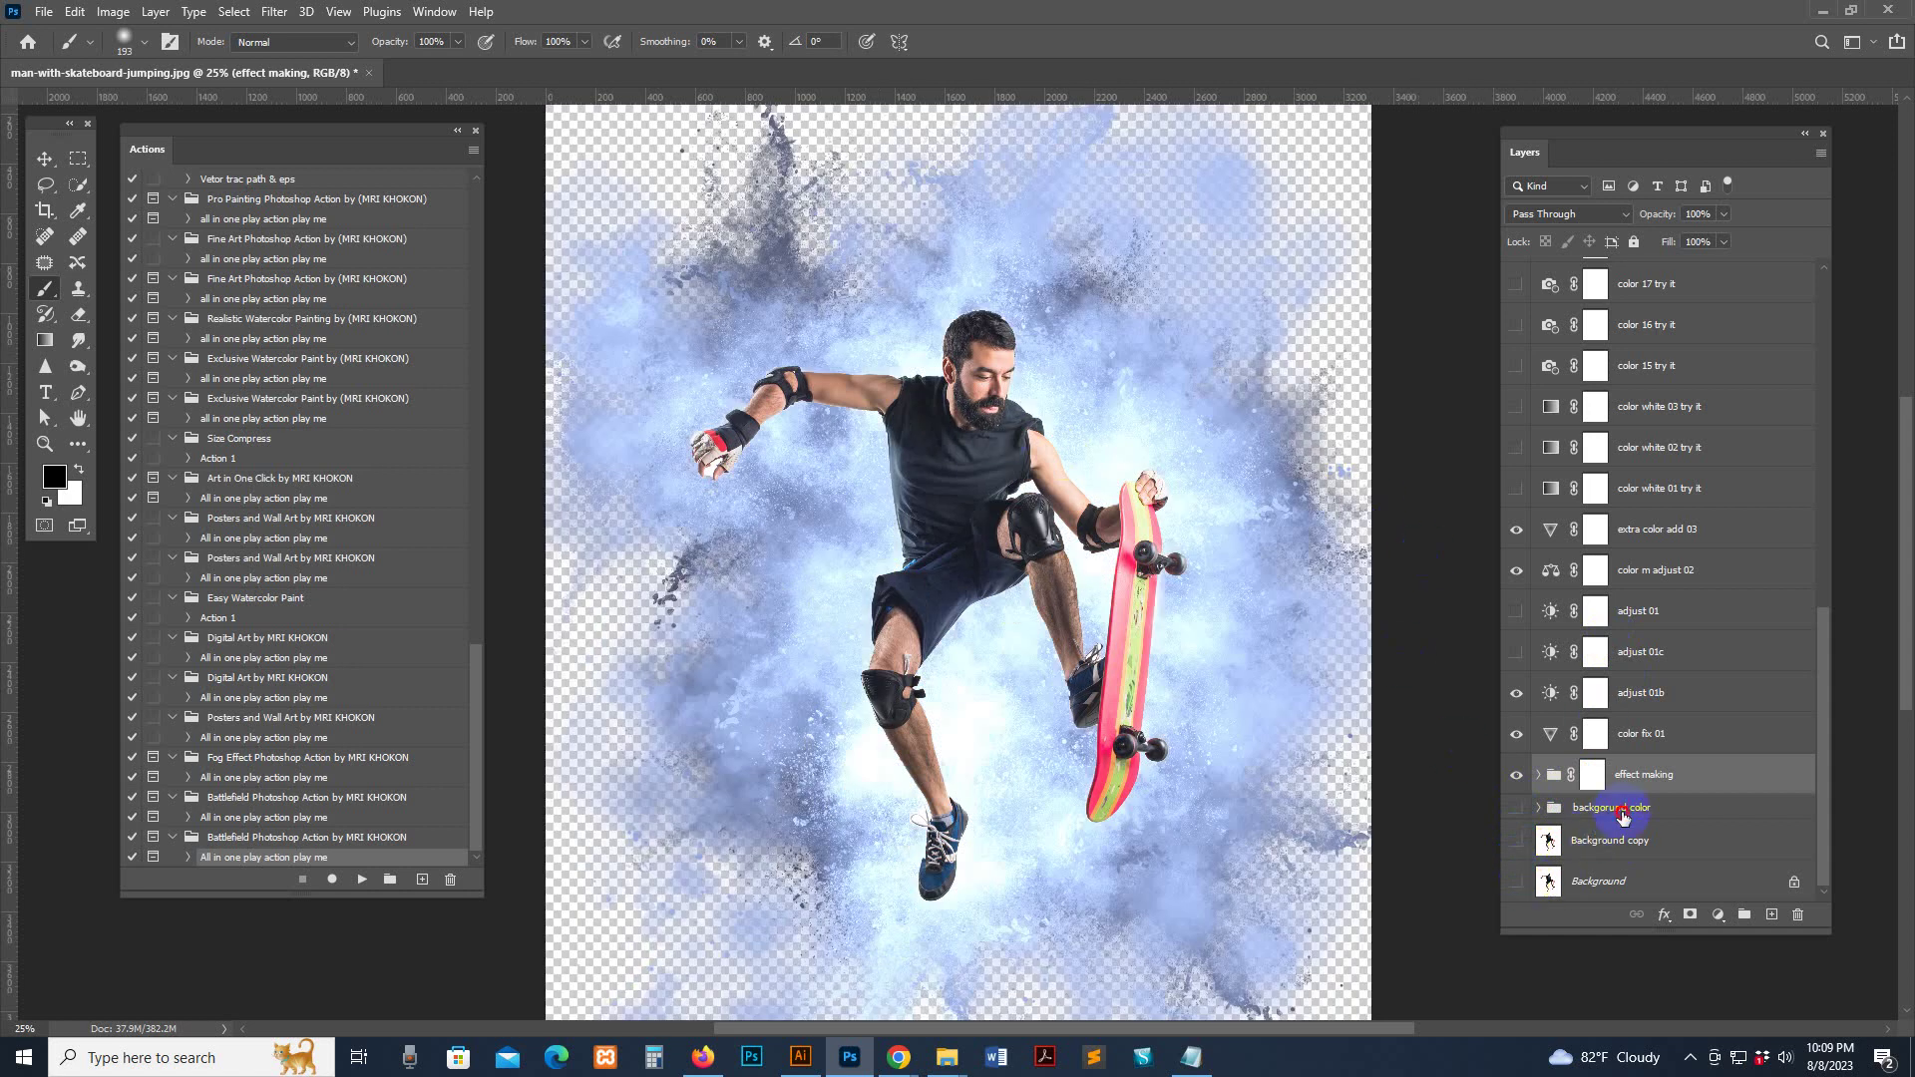
pyautogui.click(1621, 813)
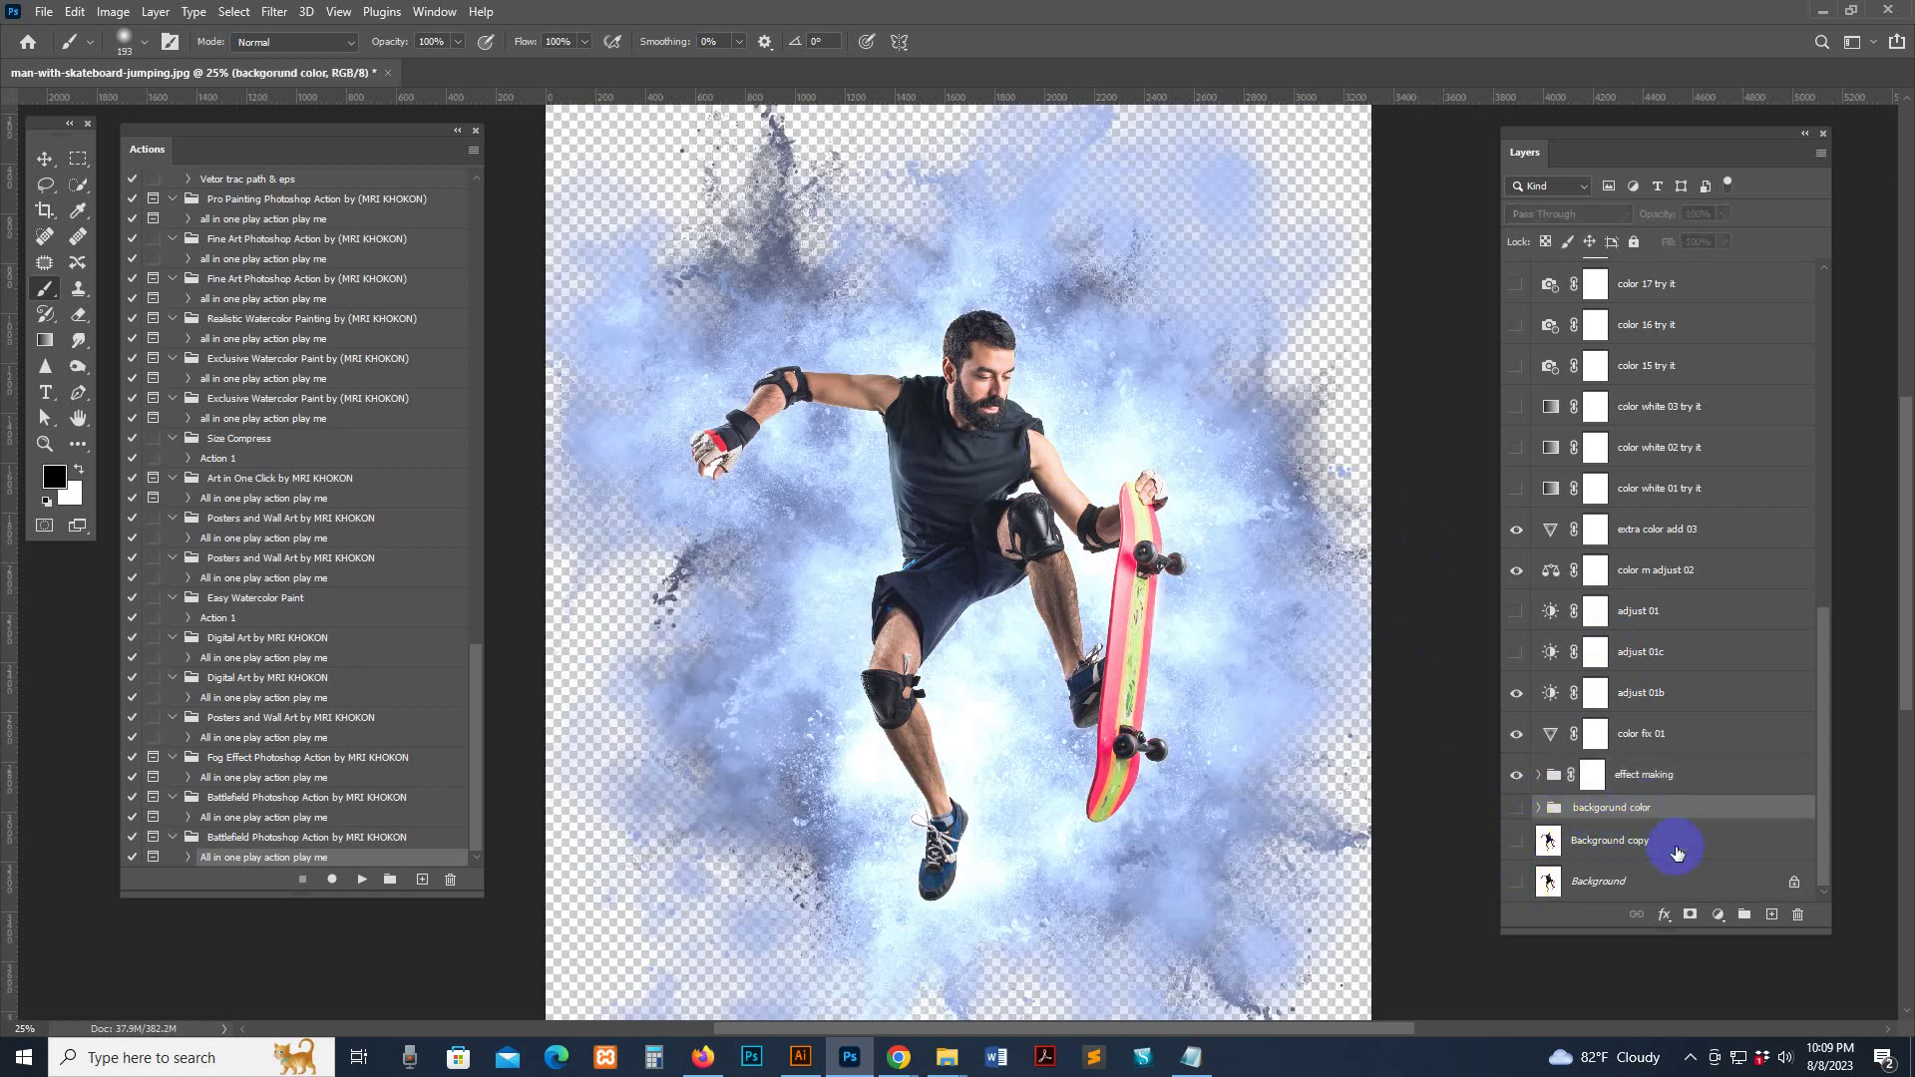
pyautogui.click(1600, 884)
pyautogui.click(1516, 884)
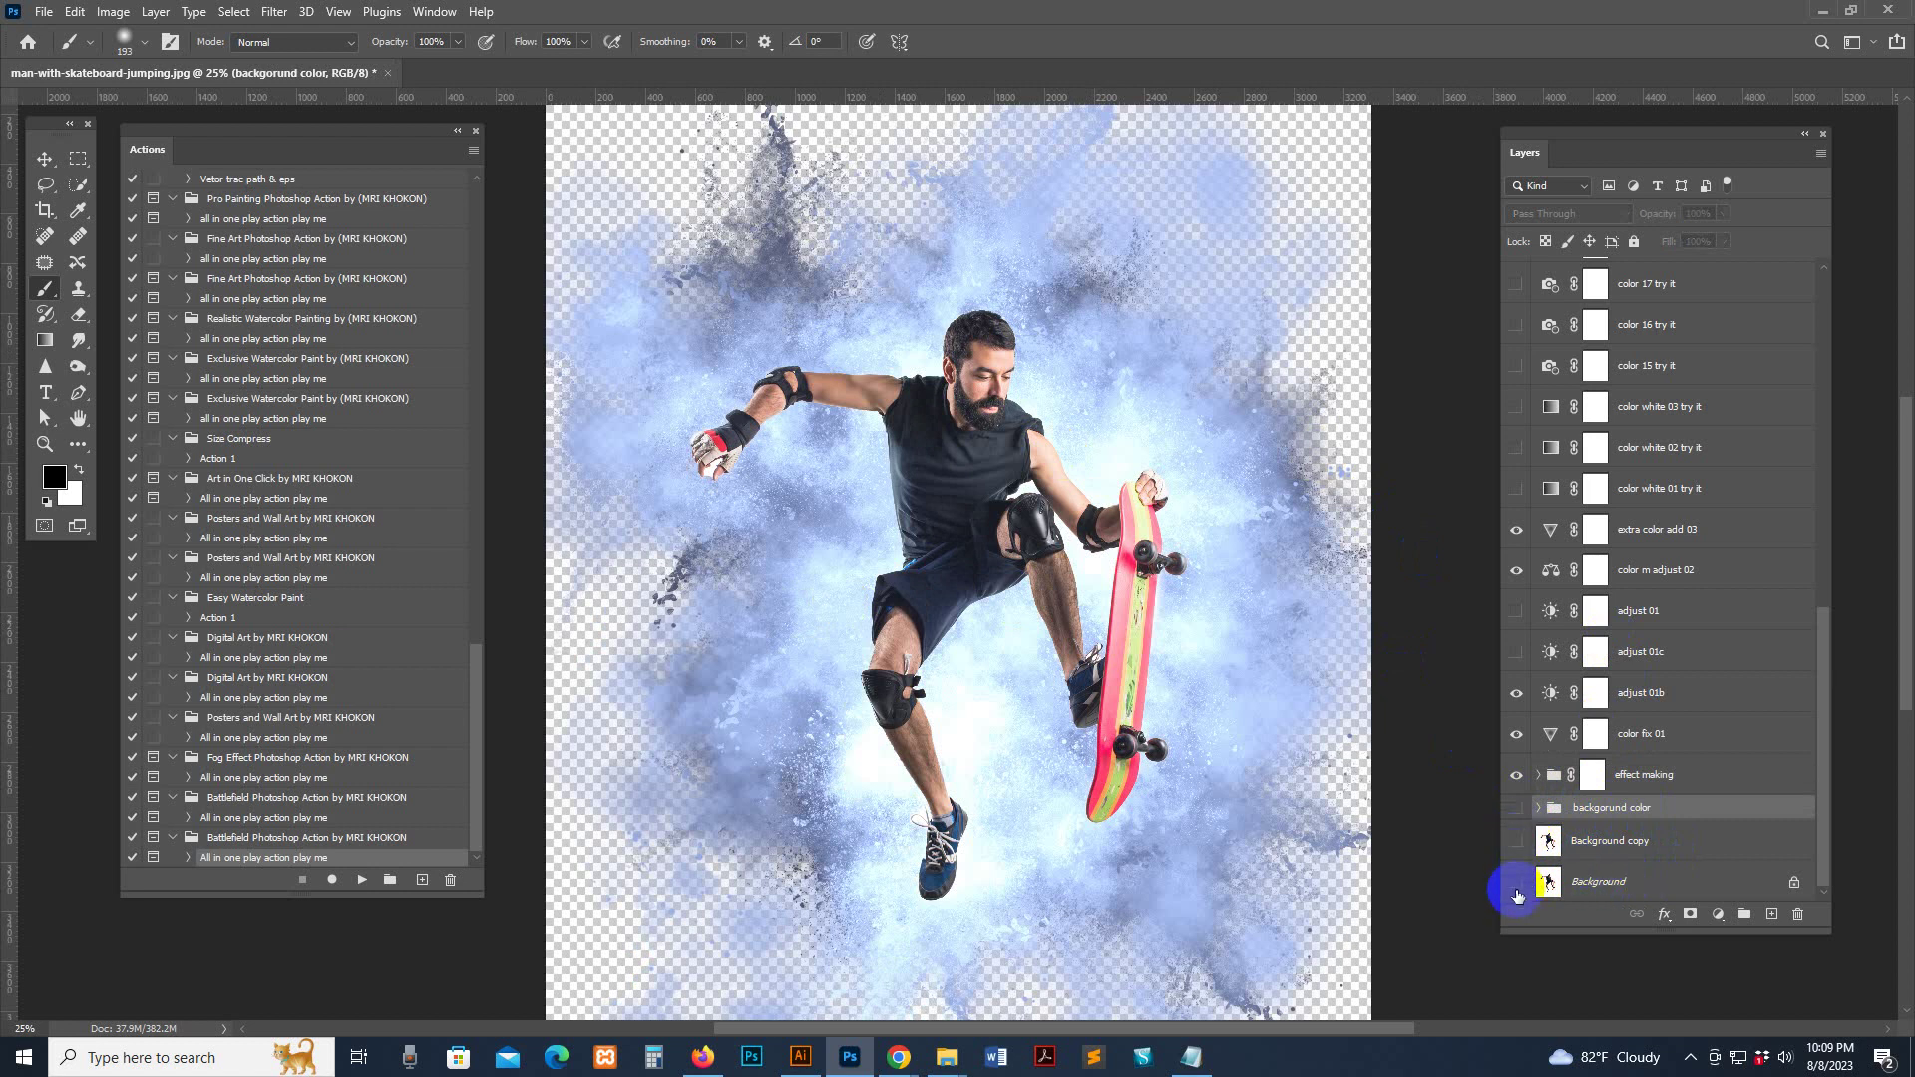
pyautogui.click(1516, 841)
pyautogui.click(1514, 808)
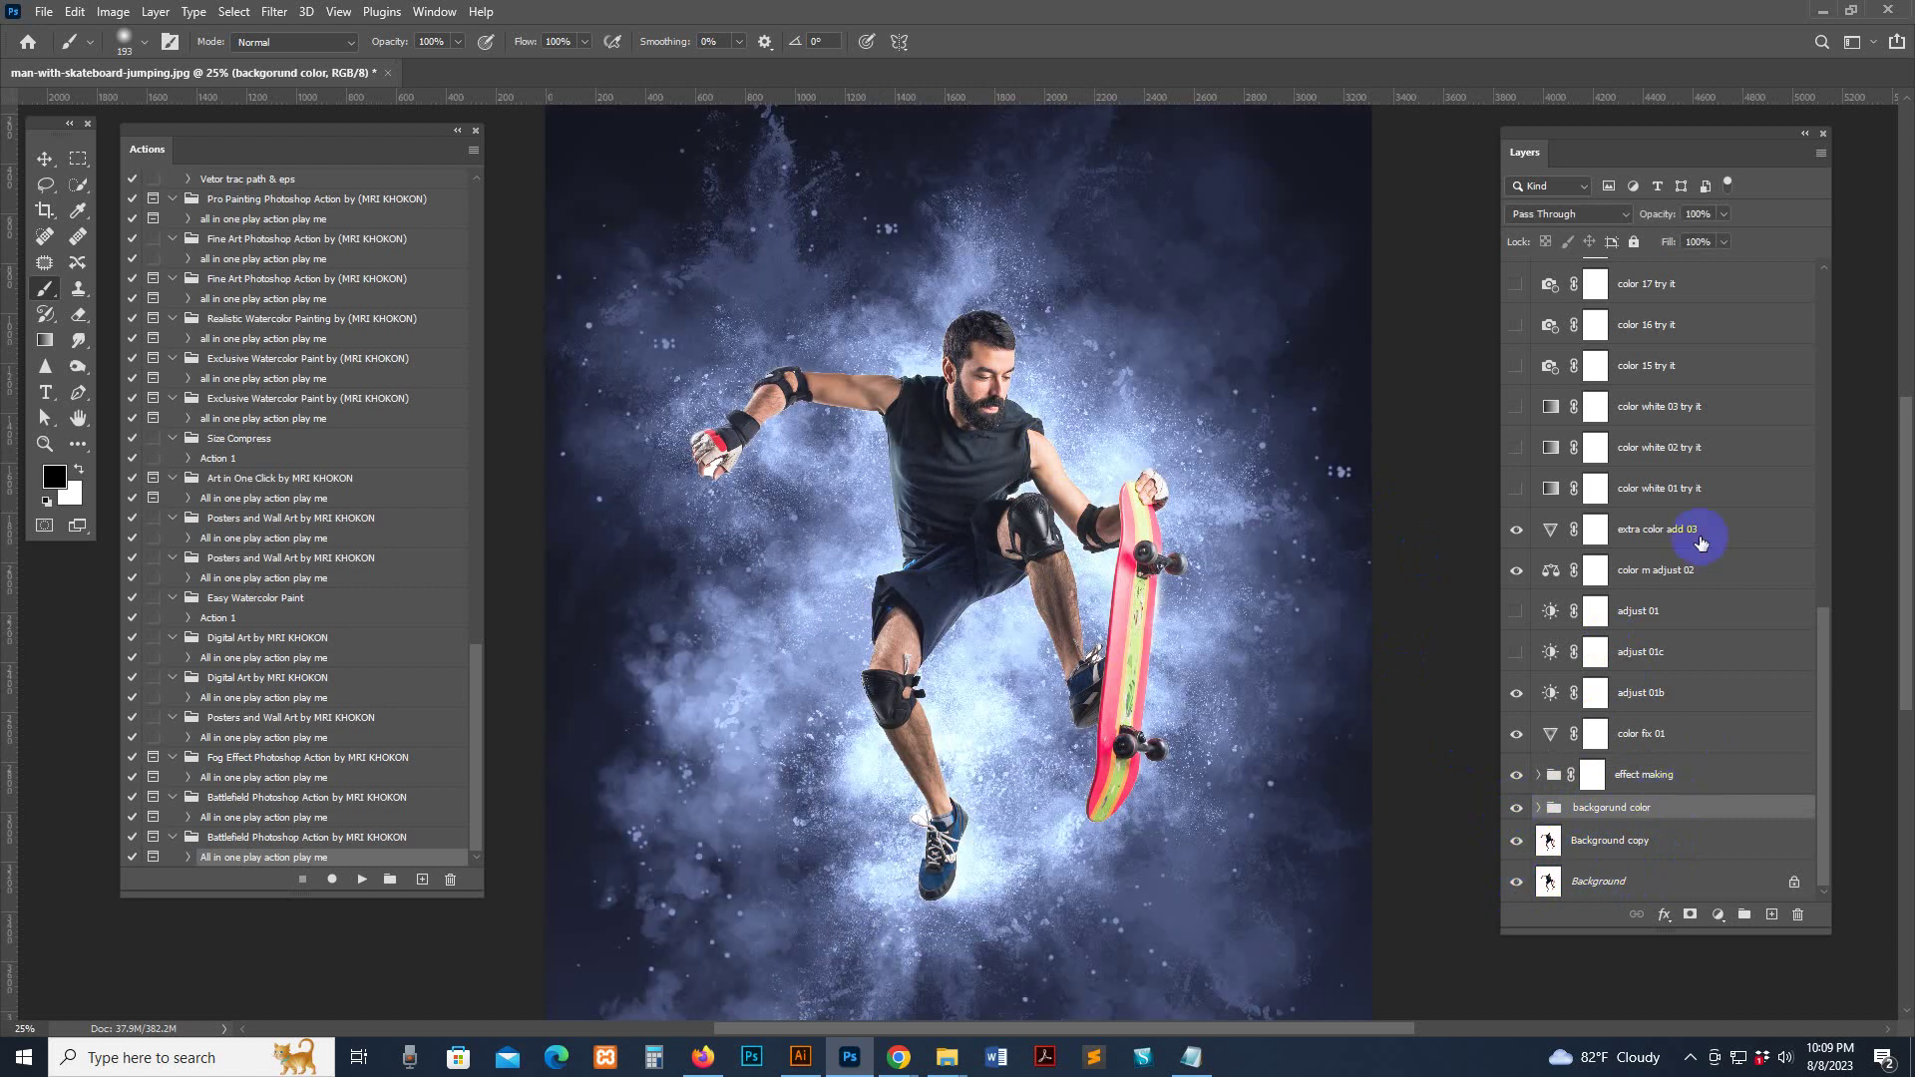
# Preview the "color white 03 try it", "color white 02 try it" and "color 18 try it" layers, leaving each hidden
pyautogui.scroll(3, 1596, 493)
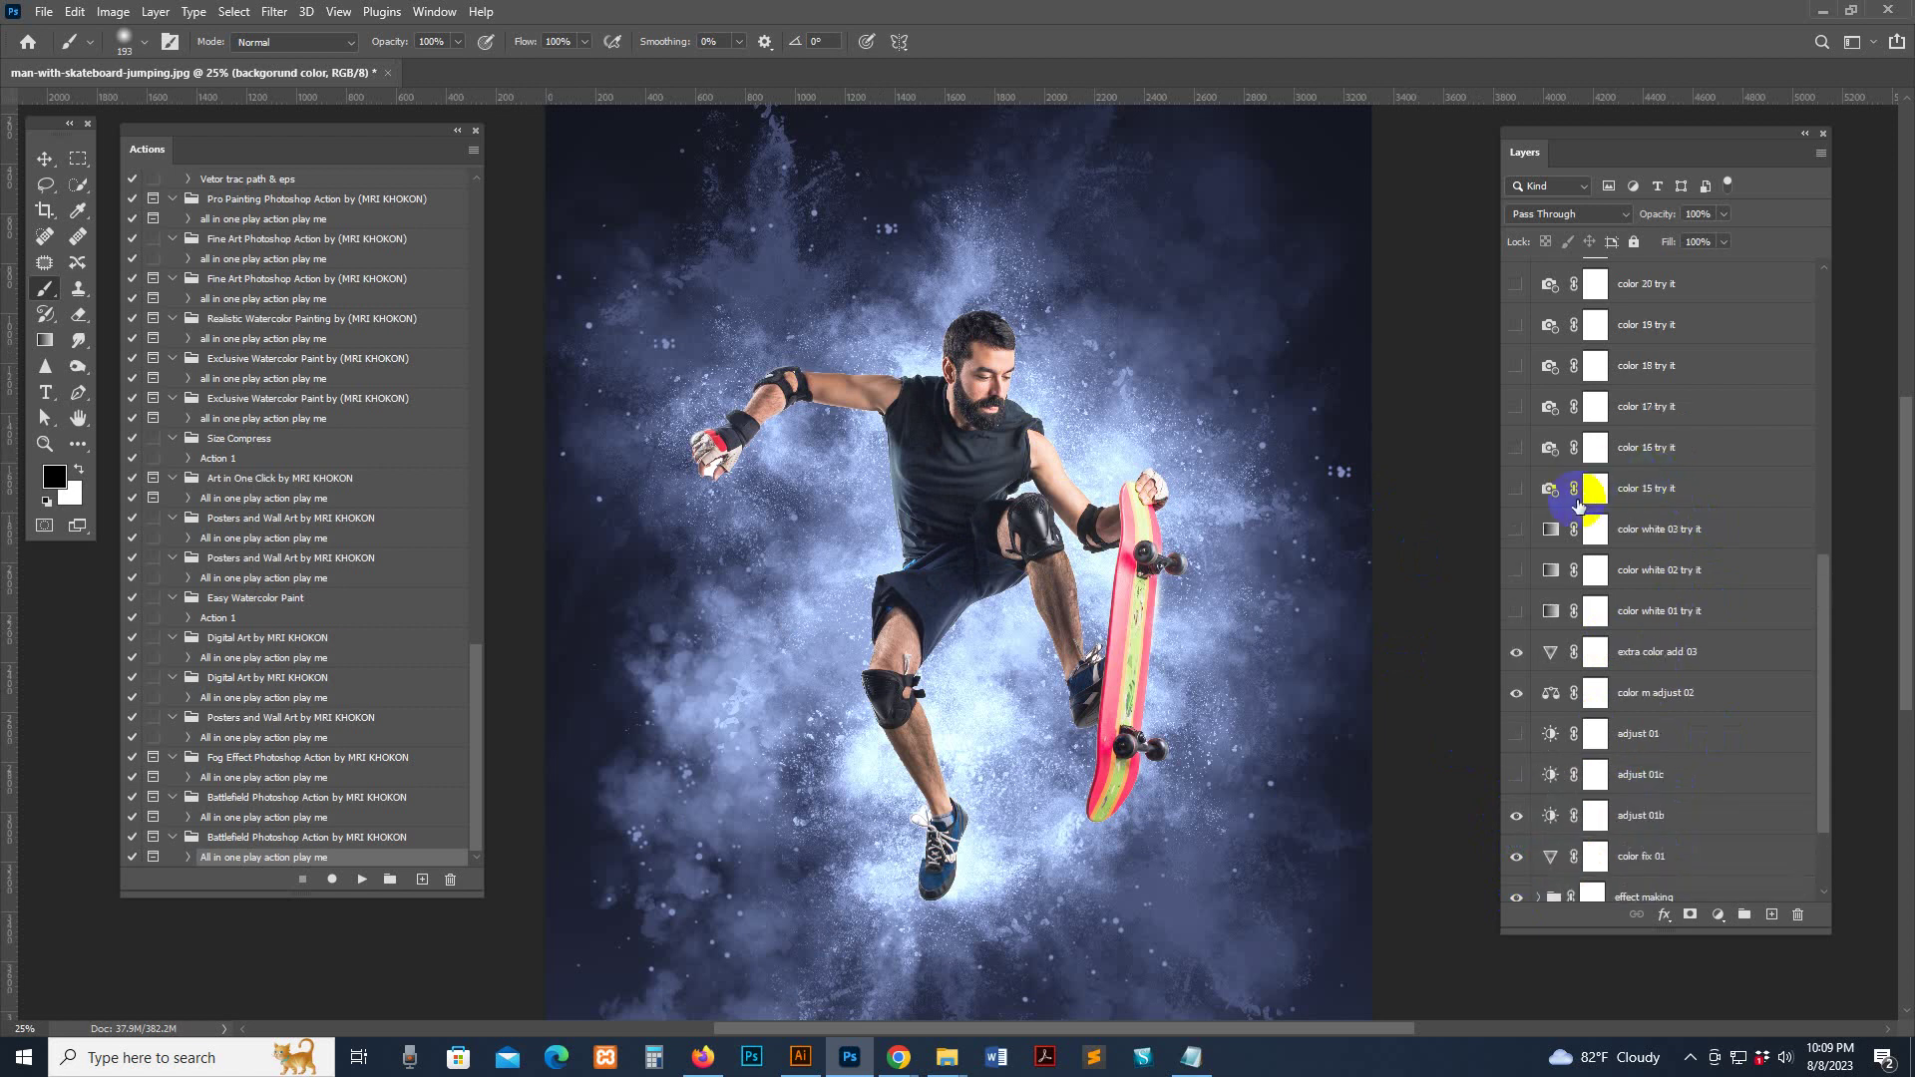
pyautogui.click(1516, 529)
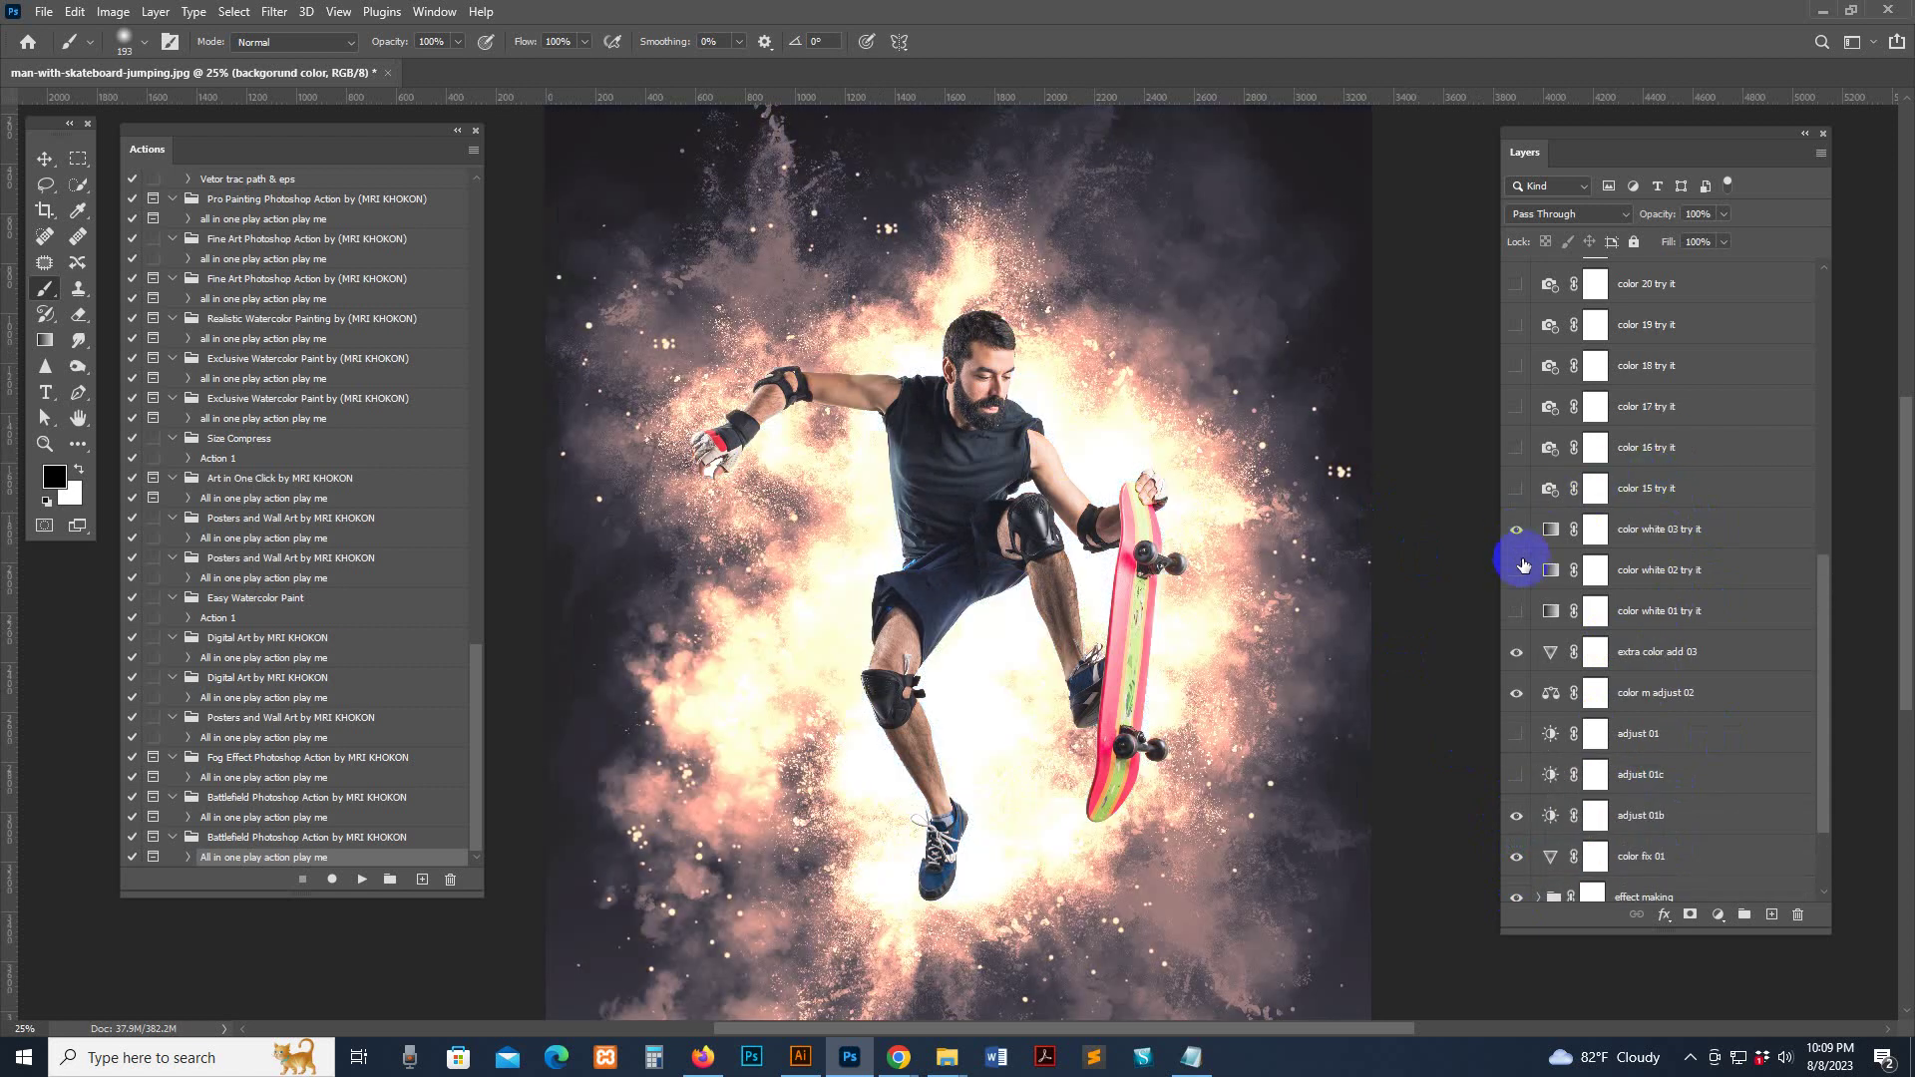
pyautogui.click(1514, 571)
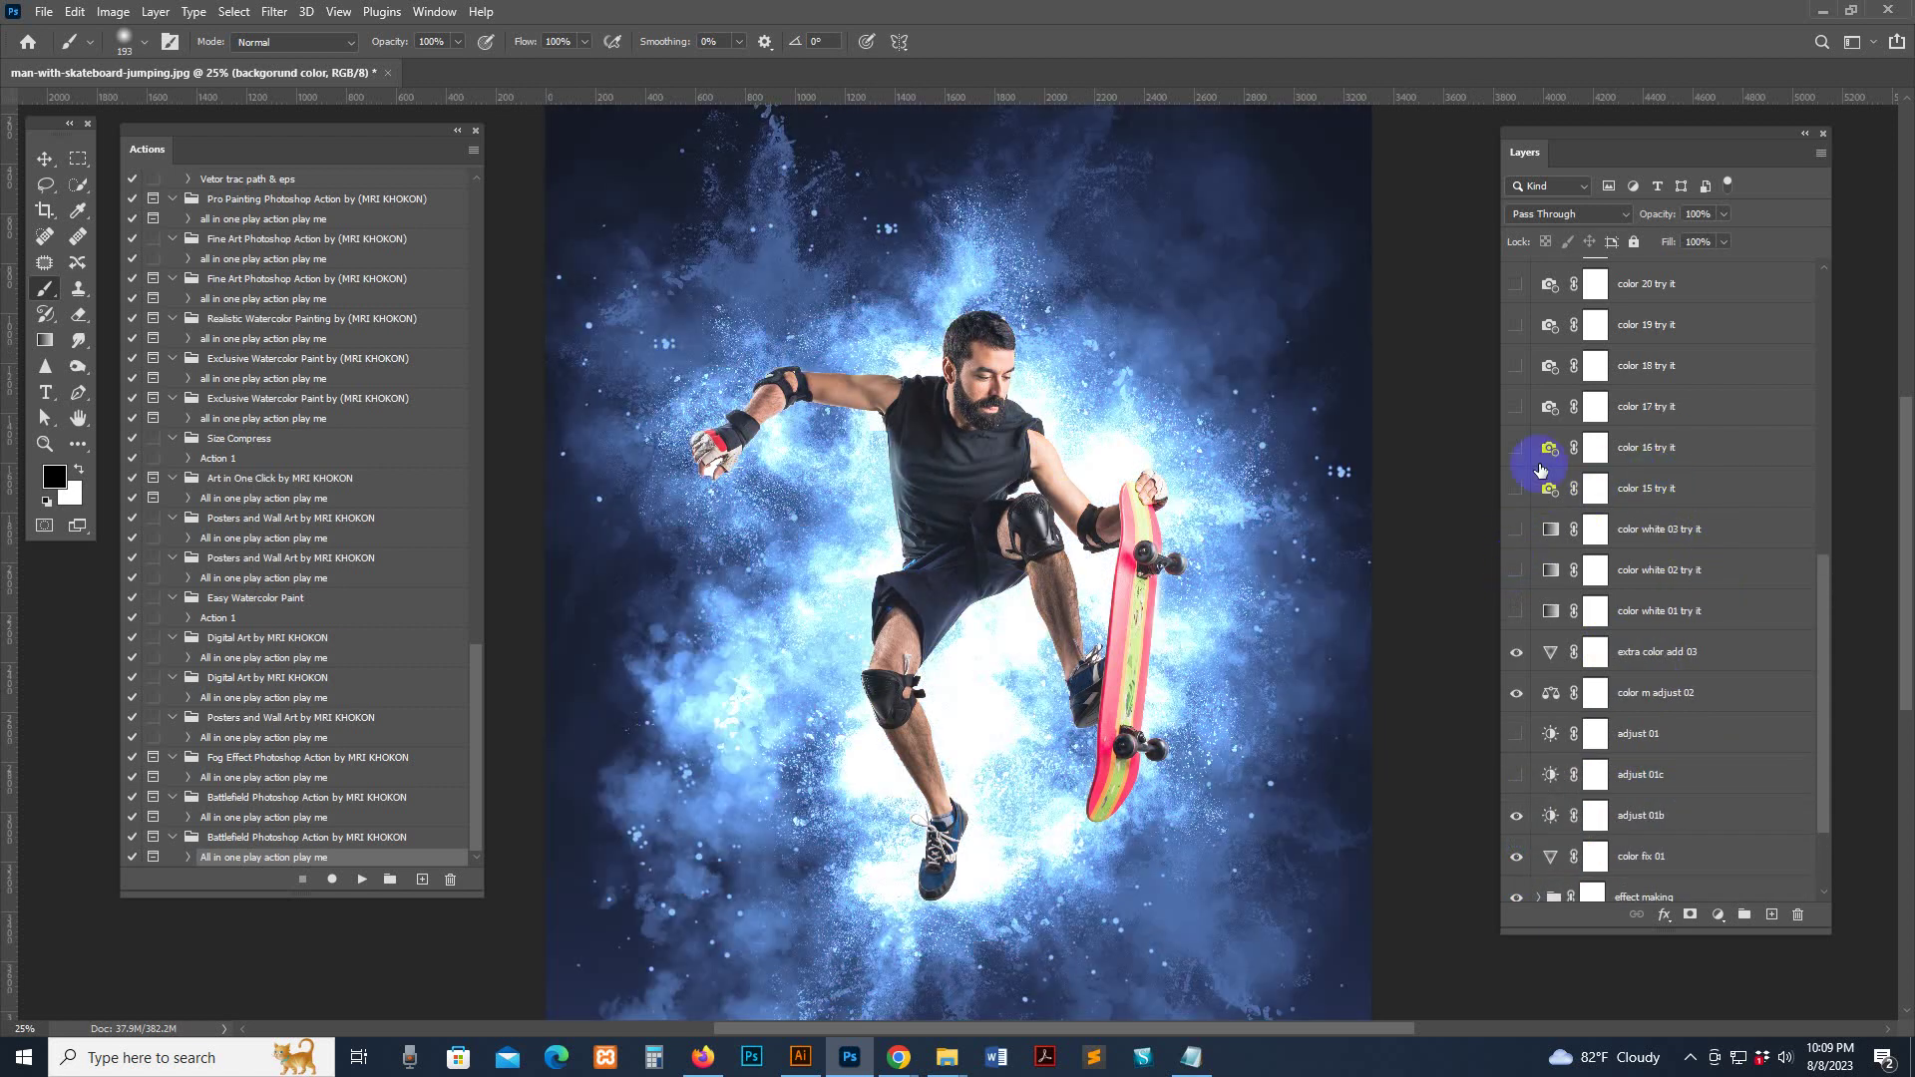
pyautogui.click(1517, 366)
pyautogui.scroll(2, 1525, 399)
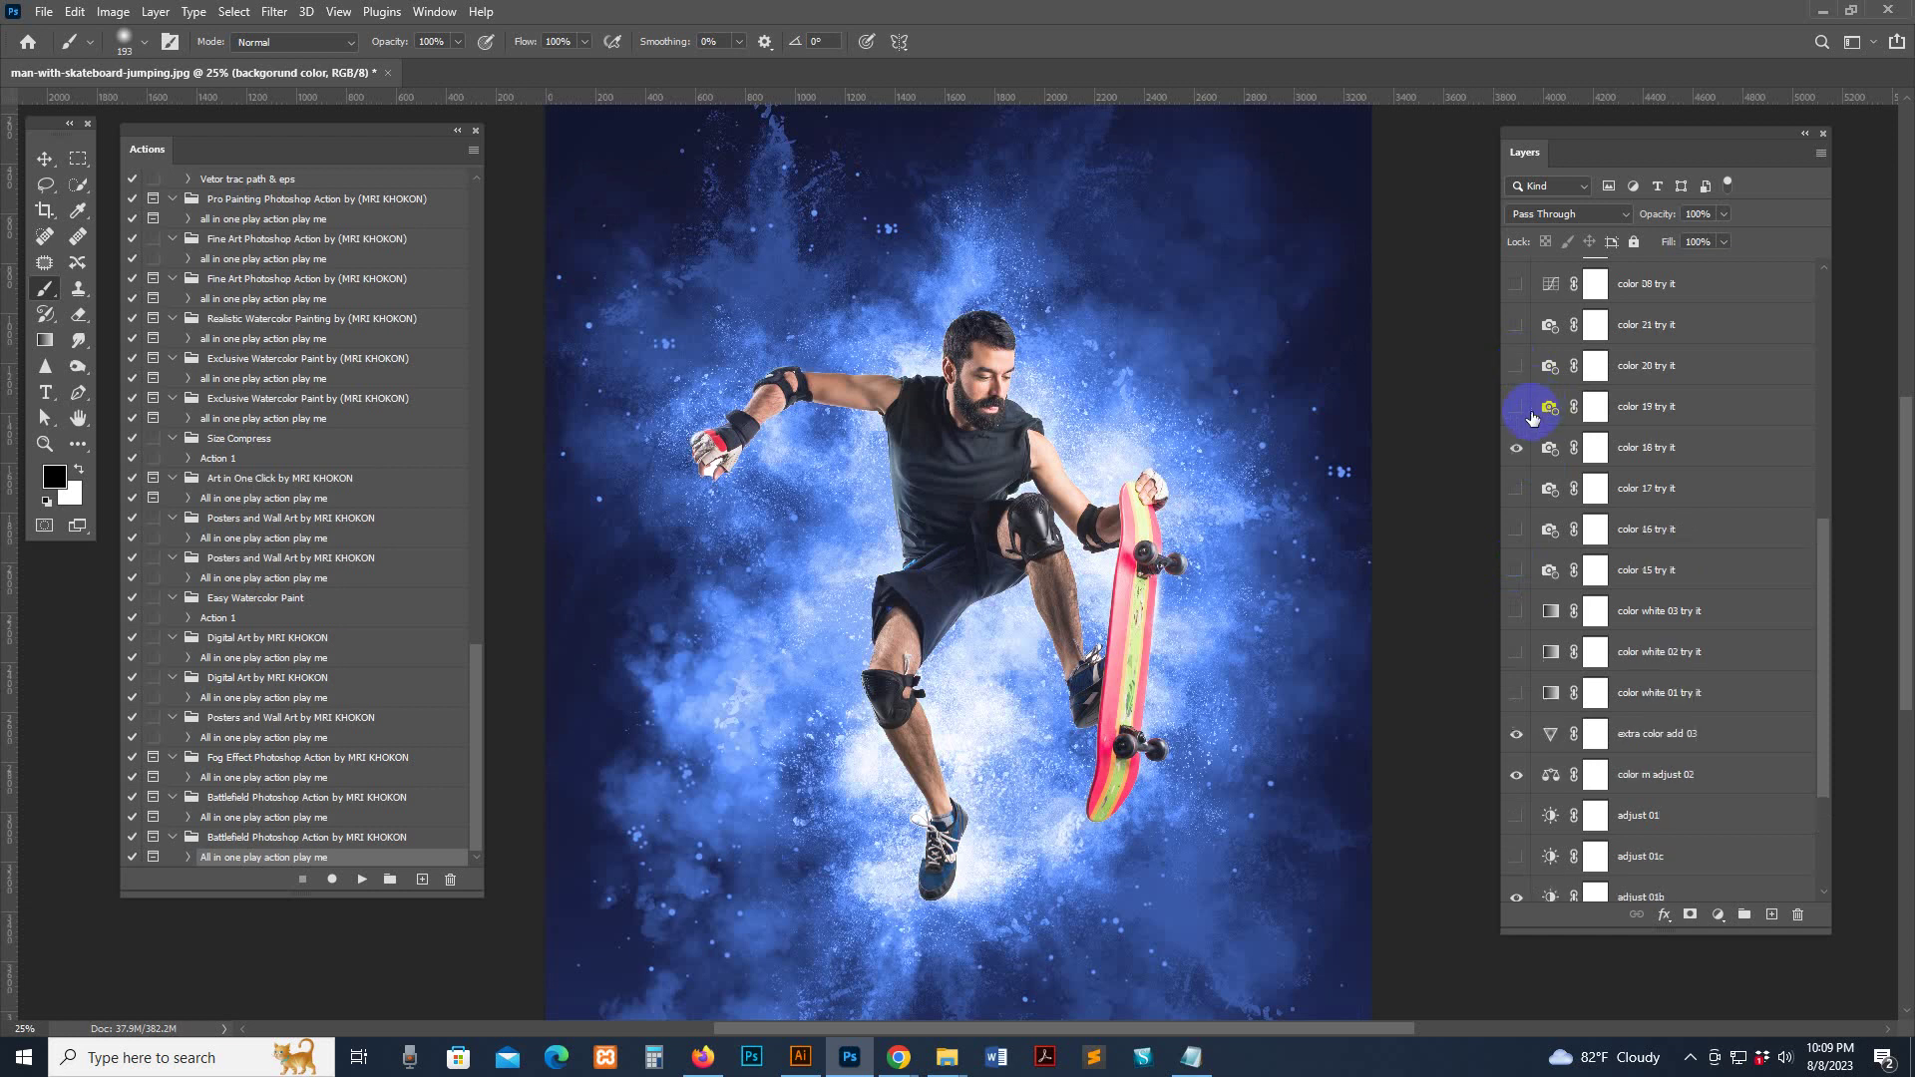
pyautogui.click(1513, 450)
# Show the "color 20 try it" and "color 21 try it" layers, previewing "color 08 try it" and leaving it hidden
pyautogui.click(1516, 367)
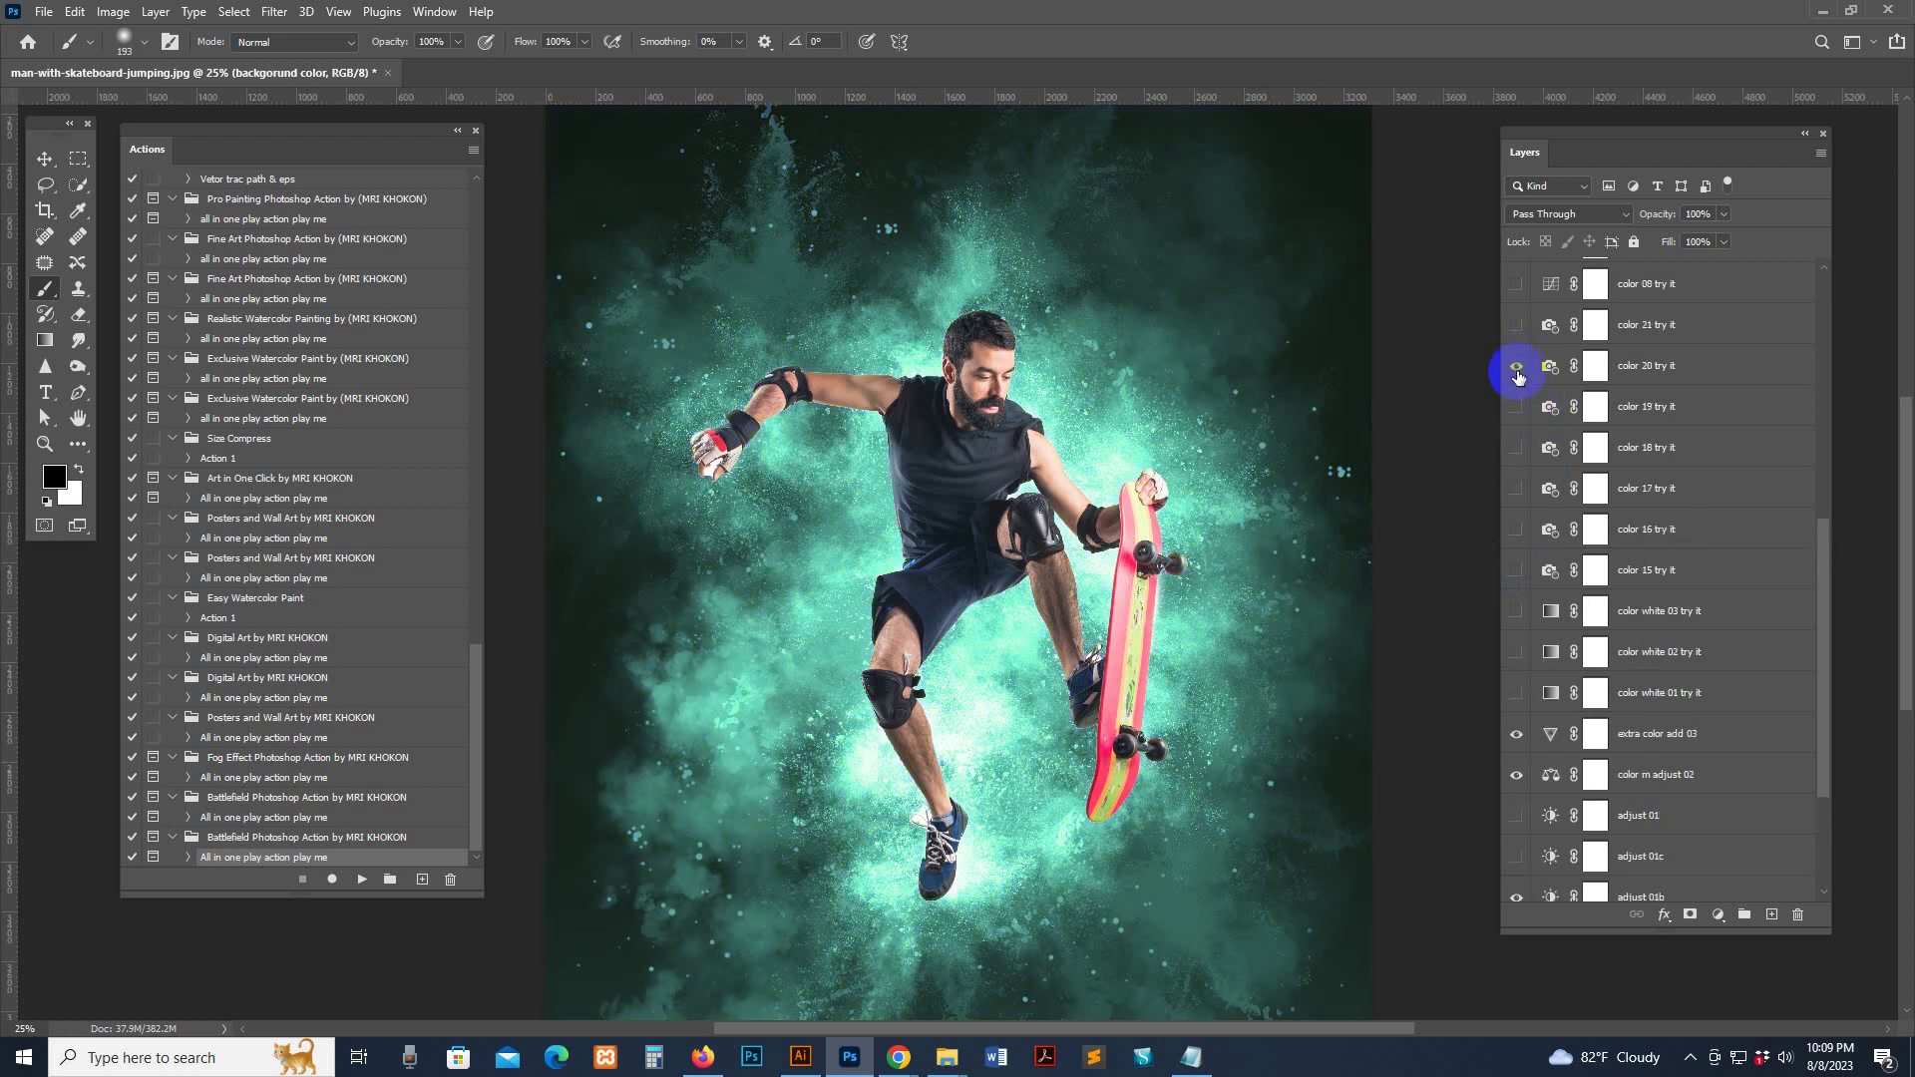
pyautogui.click(1516, 327)
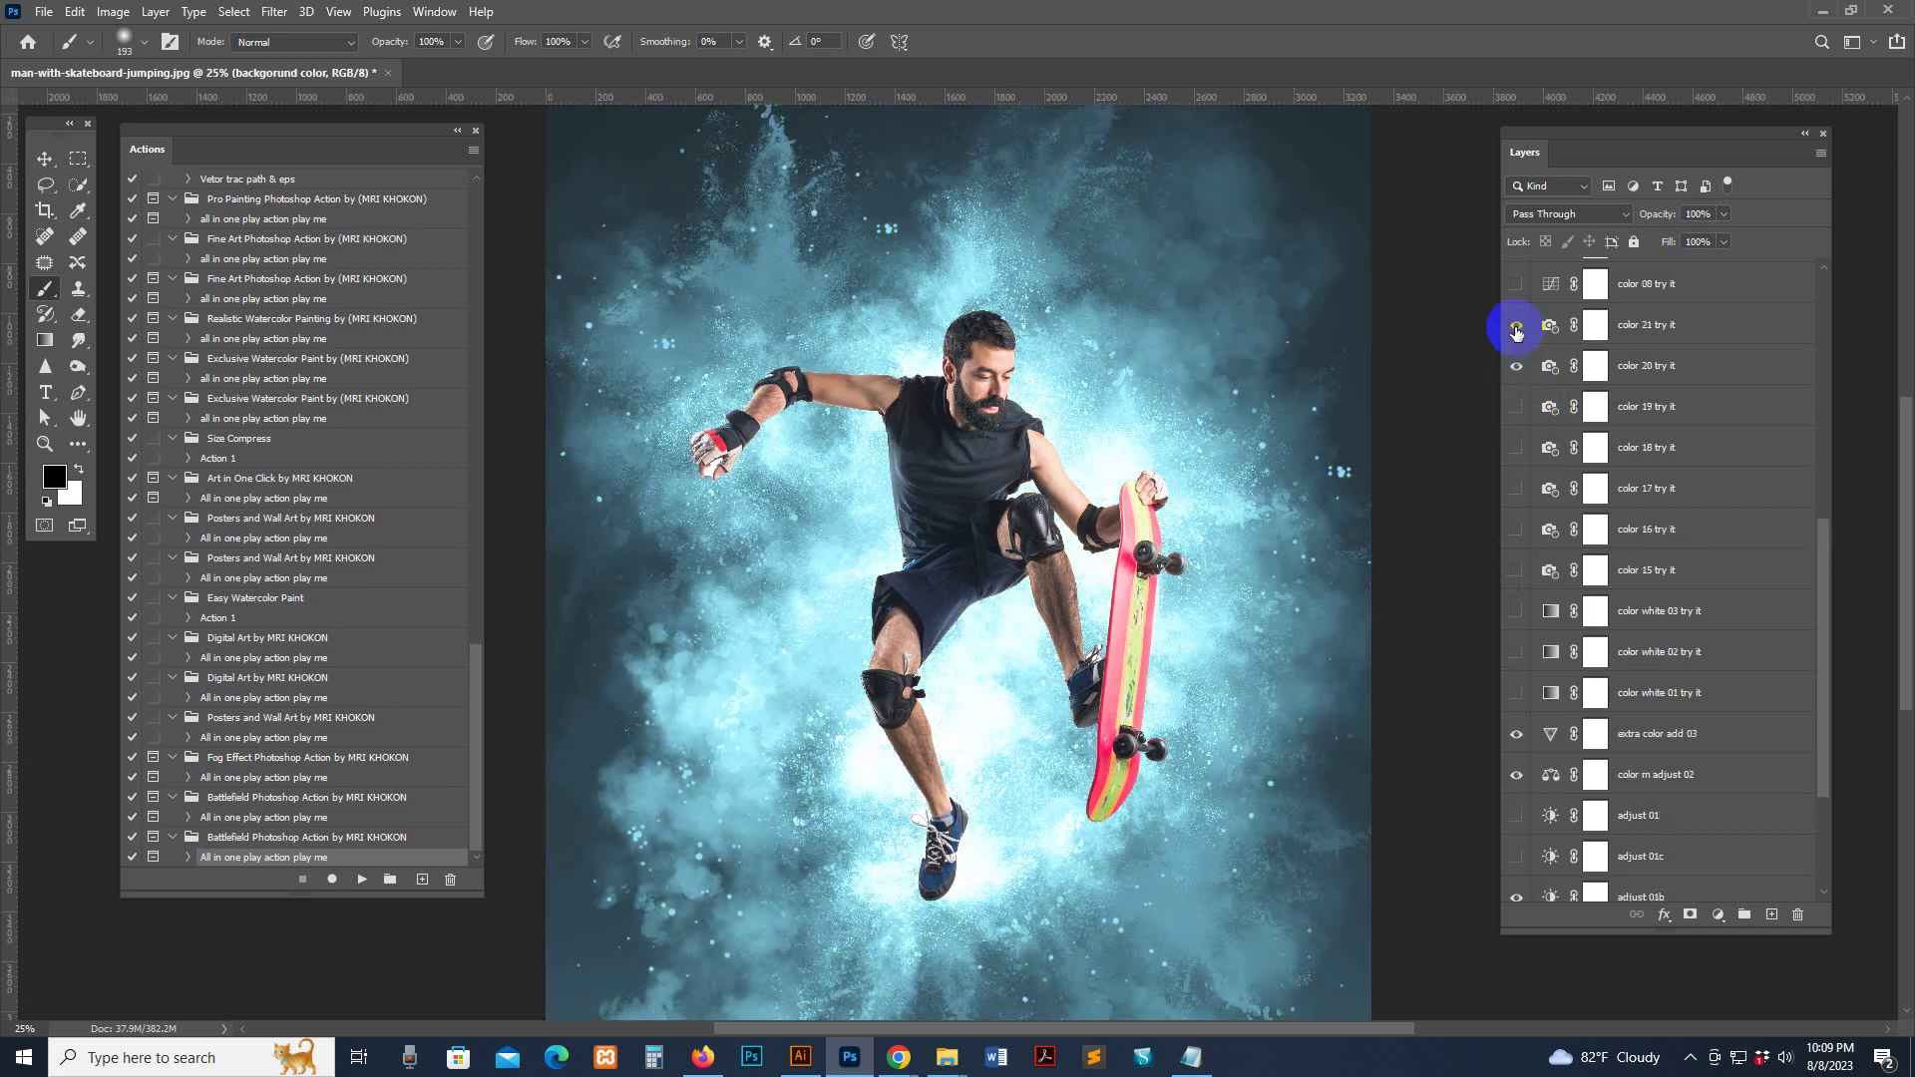
pyautogui.click(1515, 289)
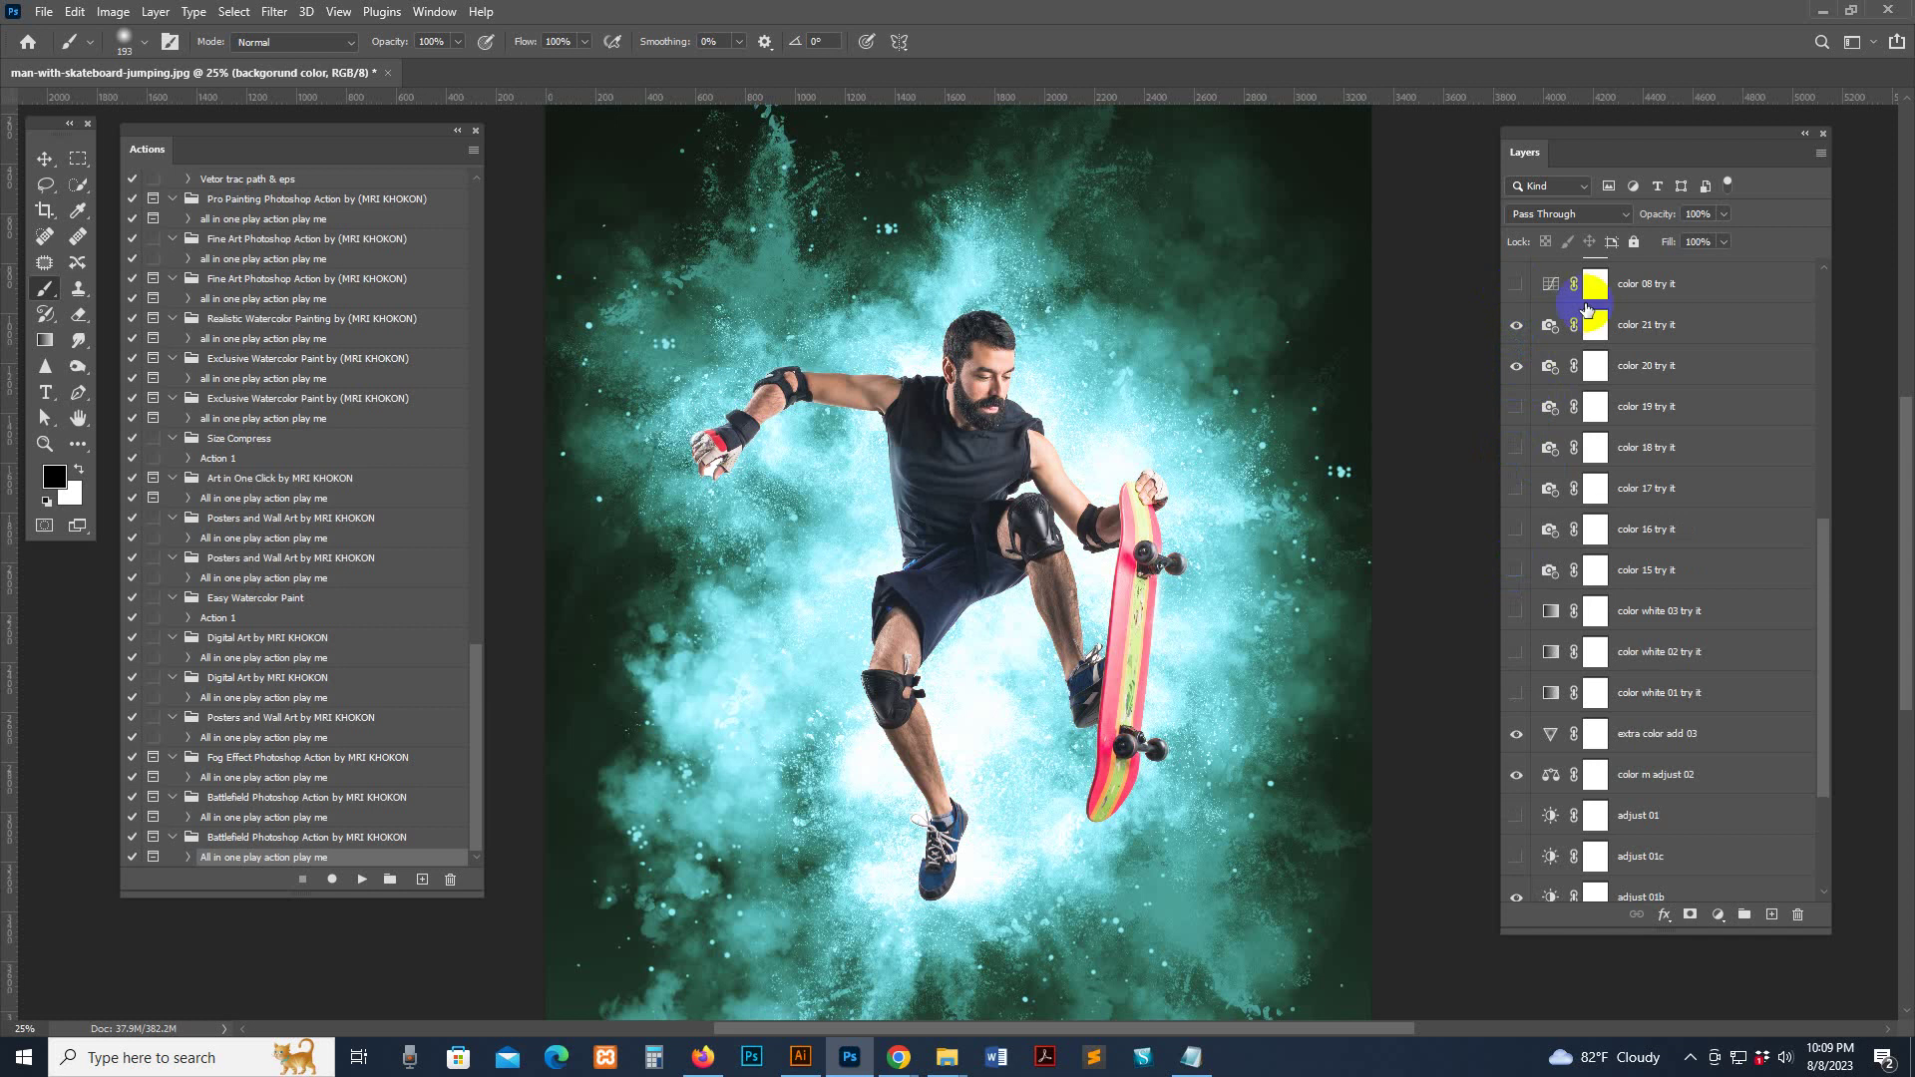
# Show the "colorchanger 06 try it" layer and set its Hue/Saturation hue to +29
pyautogui.scroll(3, 1623, 426)
pyautogui.scroll(4, 1624, 426)
pyautogui.click(1517, 454)
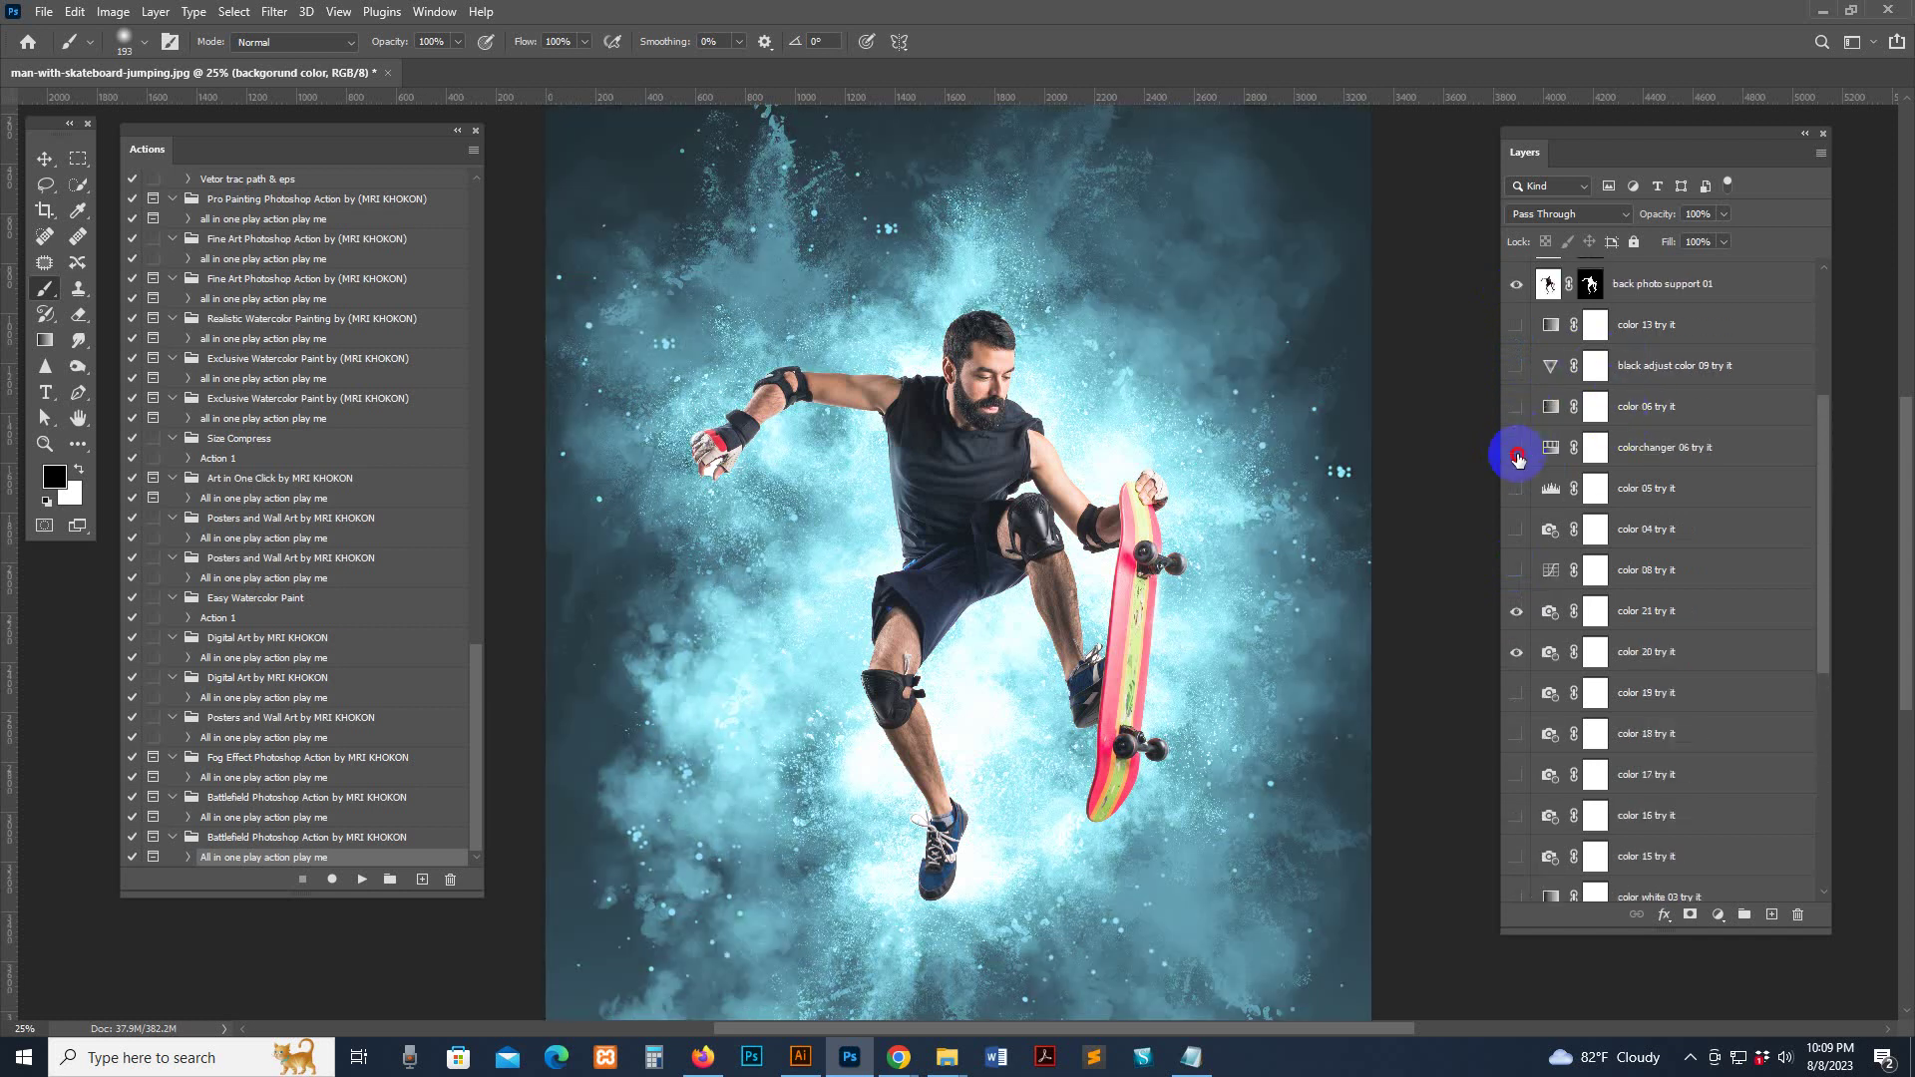
pyautogui.doubleClick(1551, 452)
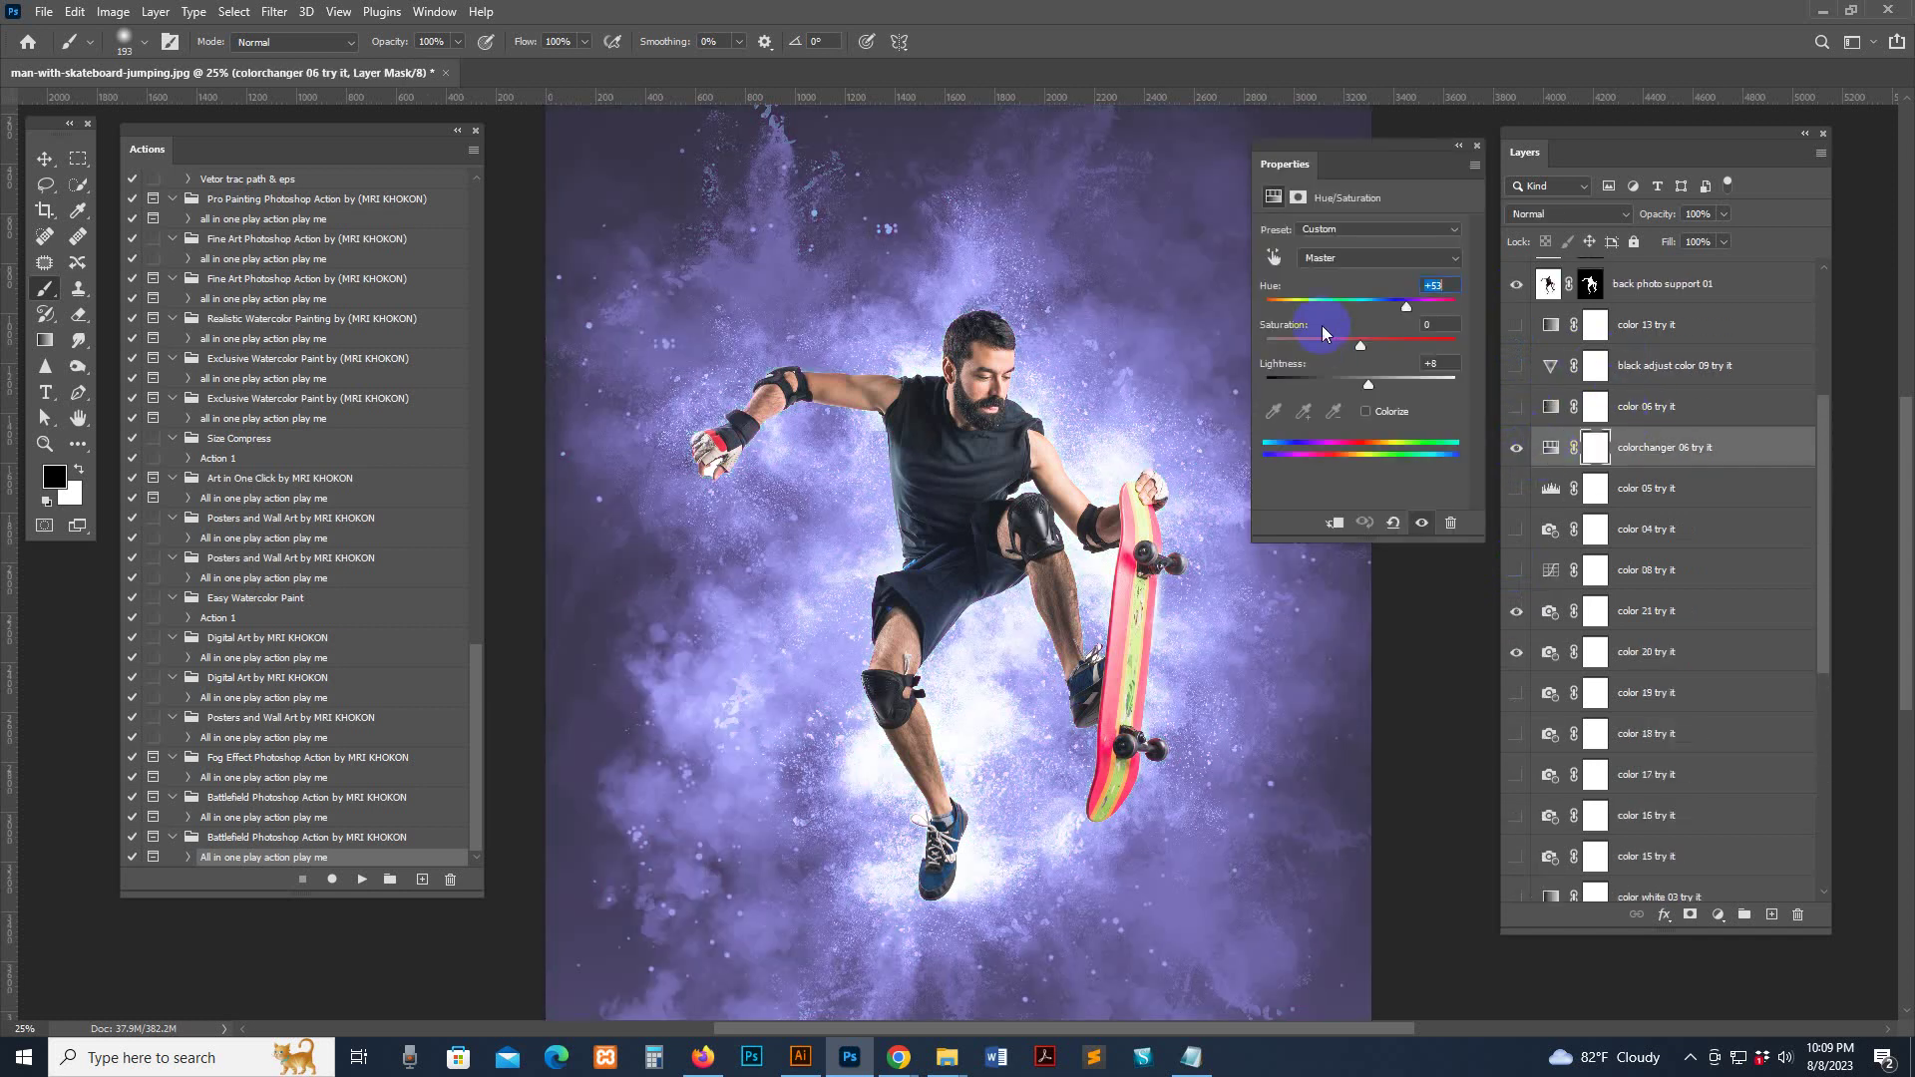
pyautogui.moveTo(1357, 306)
pyautogui.mouseDown()
pyautogui.moveTo(1286, 302)
pyautogui.moveTo(1426, 299)
pyautogui.moveTo(1350, 299)
pyautogui.moveTo(1387, 299)
pyautogui.mouseUp()
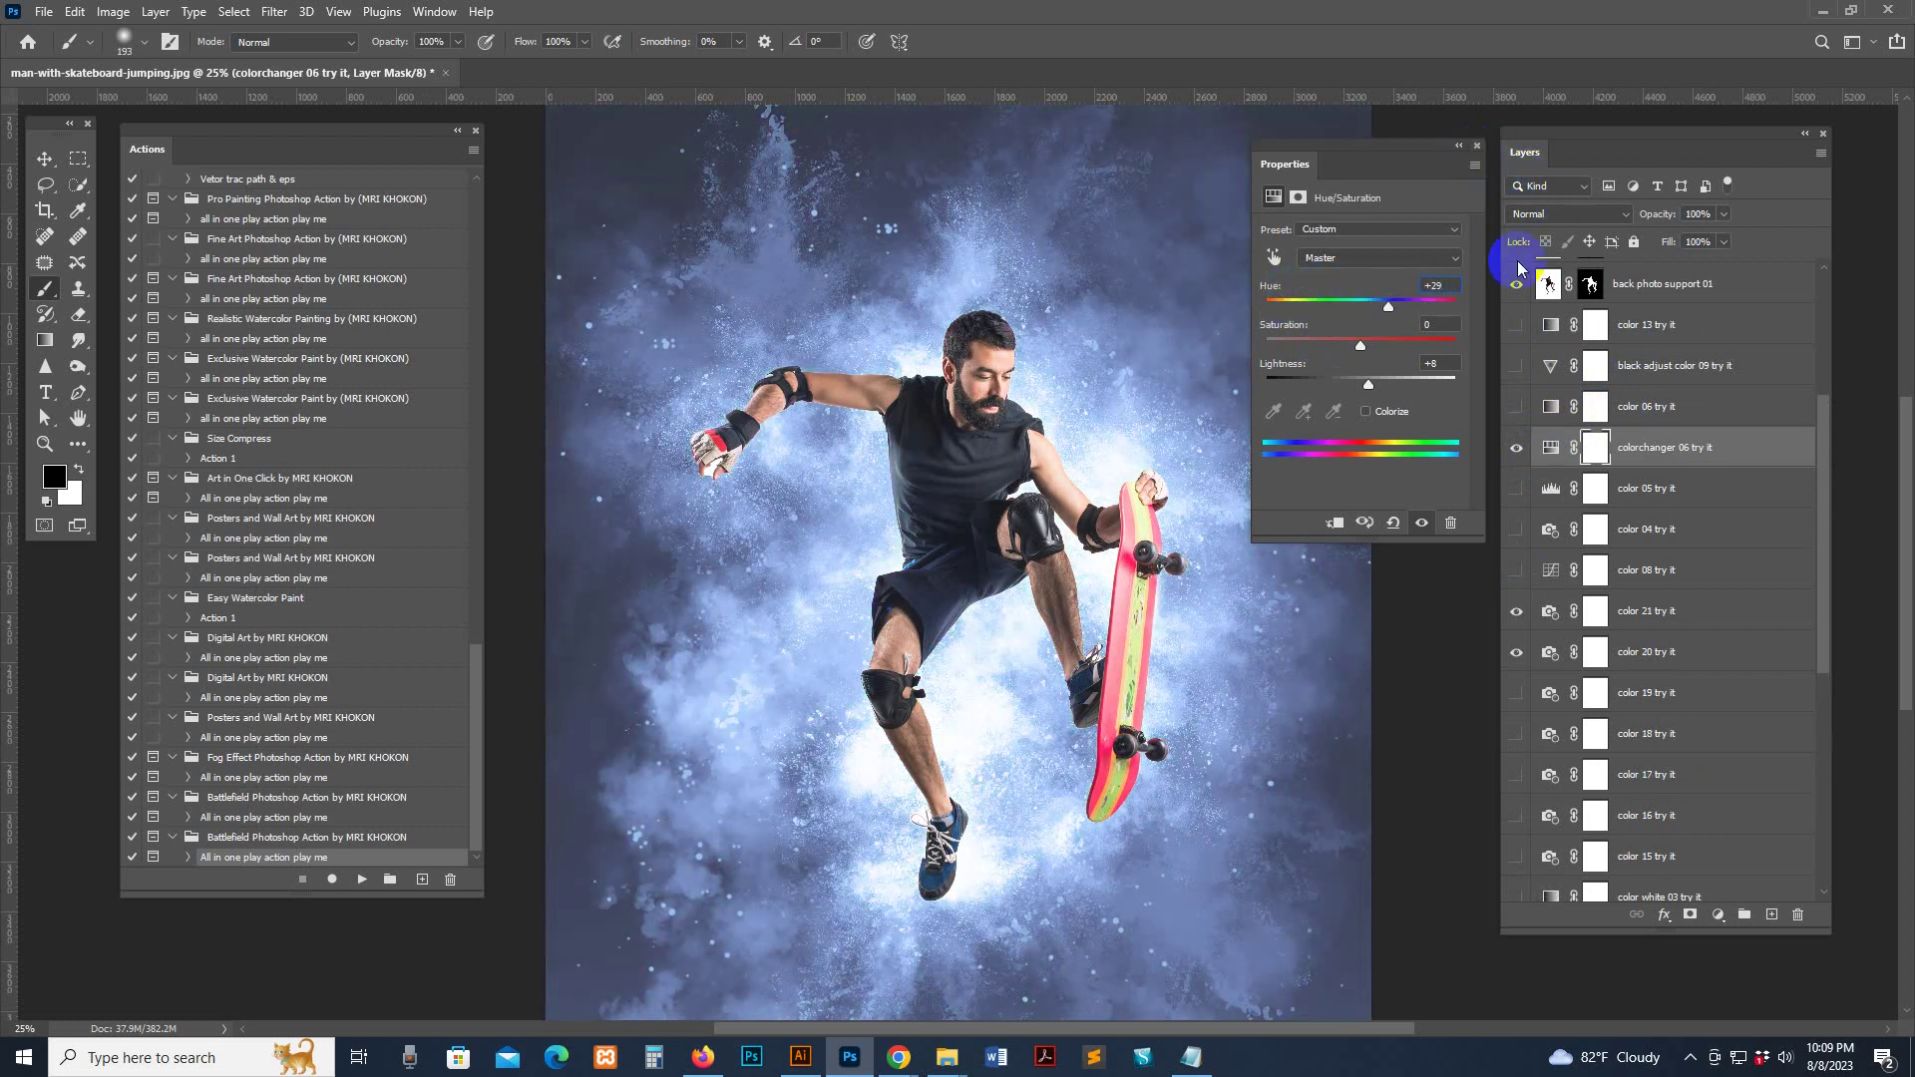
pyautogui.click(1477, 145)
# Preview the "color 13 try it", "color full 09 try it", "color full 10 try it" and "color full 11 try it" layers, leaving each hidden
pyautogui.click(1515, 324)
pyautogui.click(1516, 324)
pyautogui.scroll(5, 1629, 382)
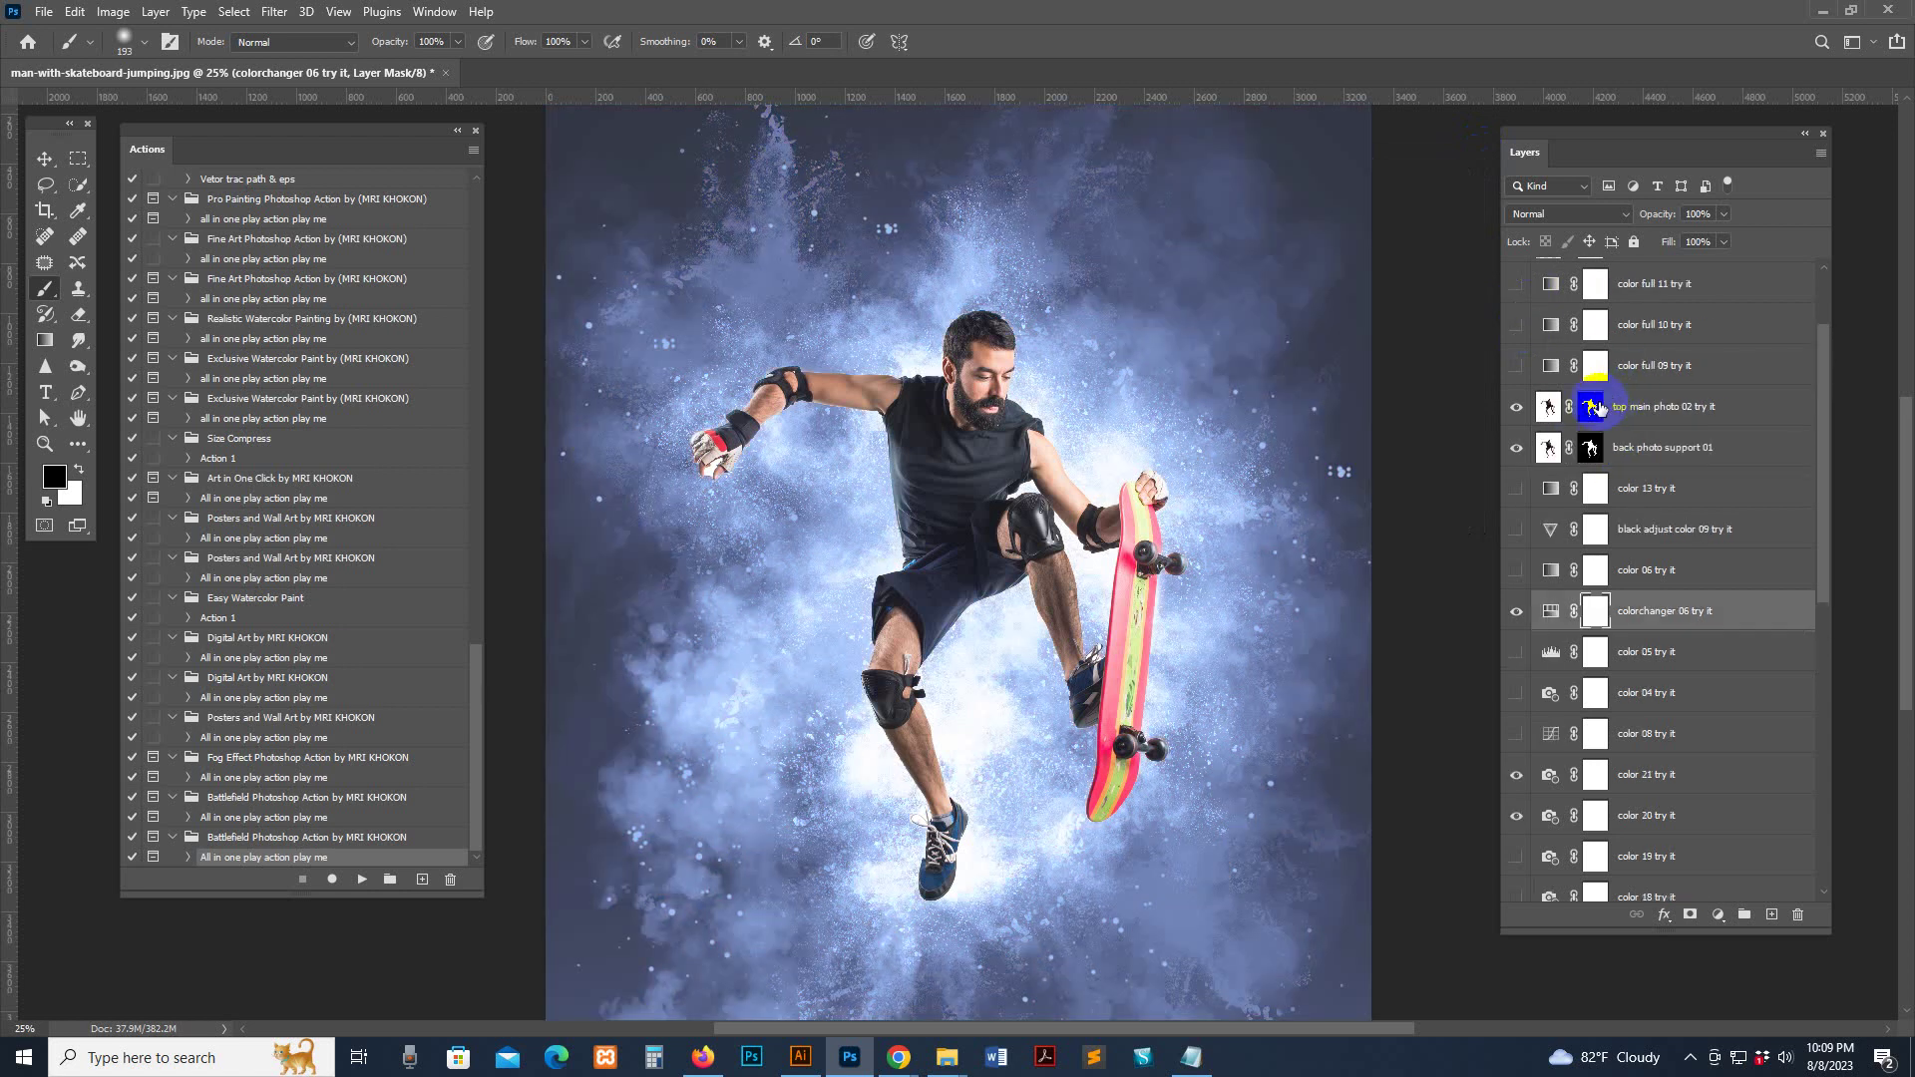
pyautogui.click(1516, 482)
pyautogui.click(1516, 483)
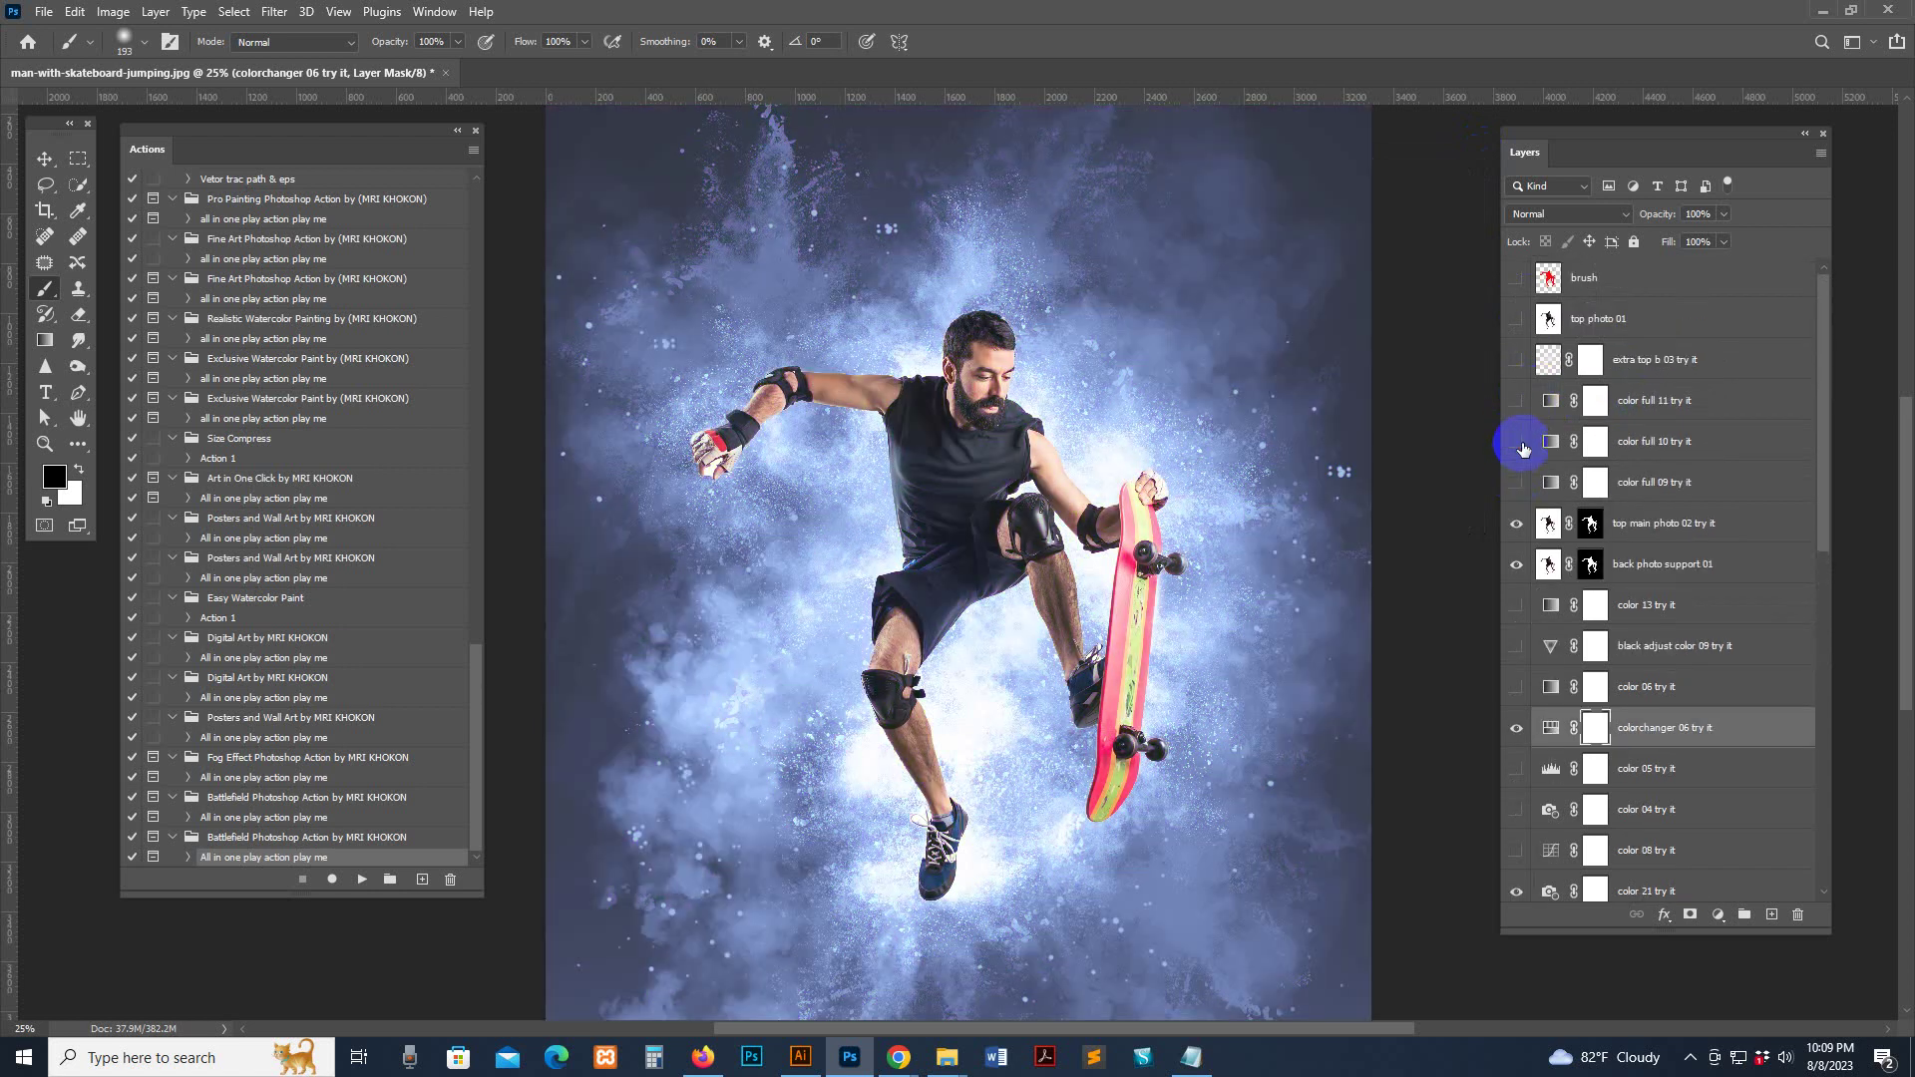
pyautogui.click(1515, 441)
pyautogui.click(1516, 400)
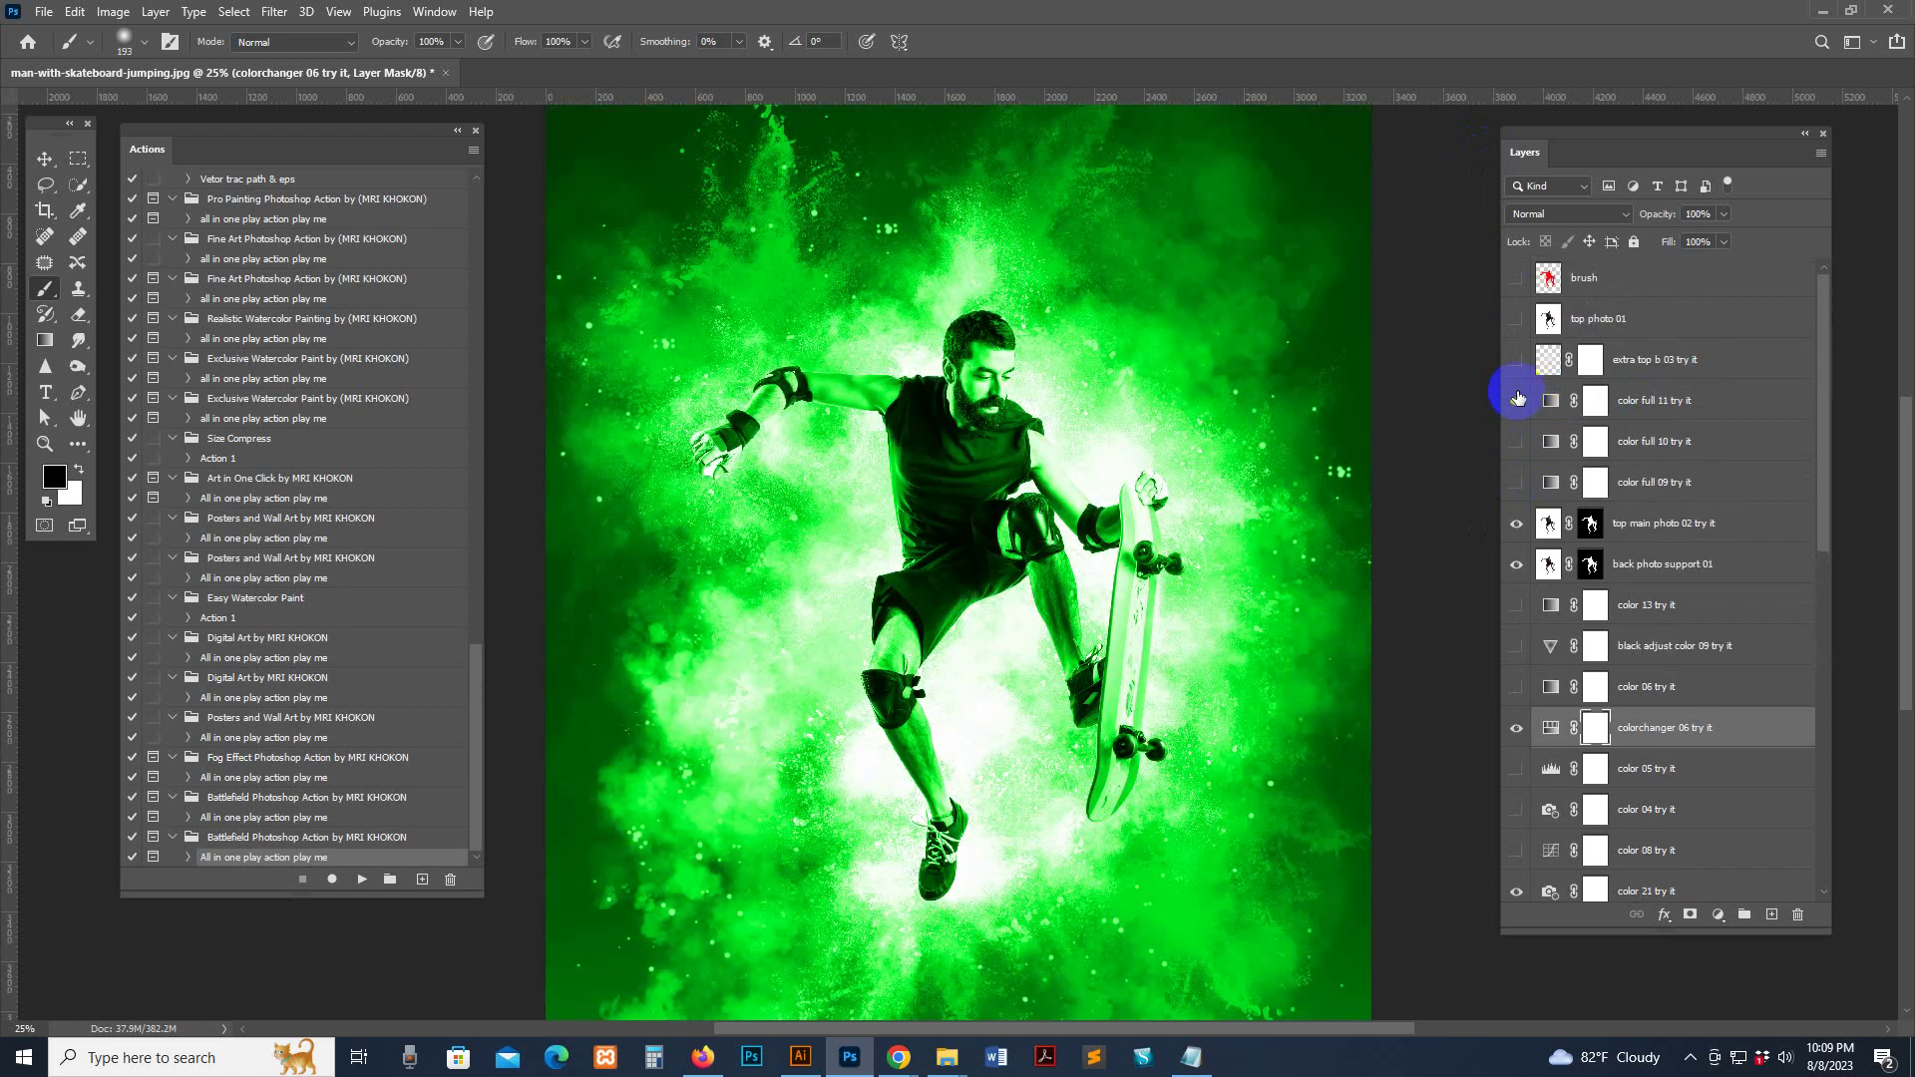
pyautogui.click(1517, 397)
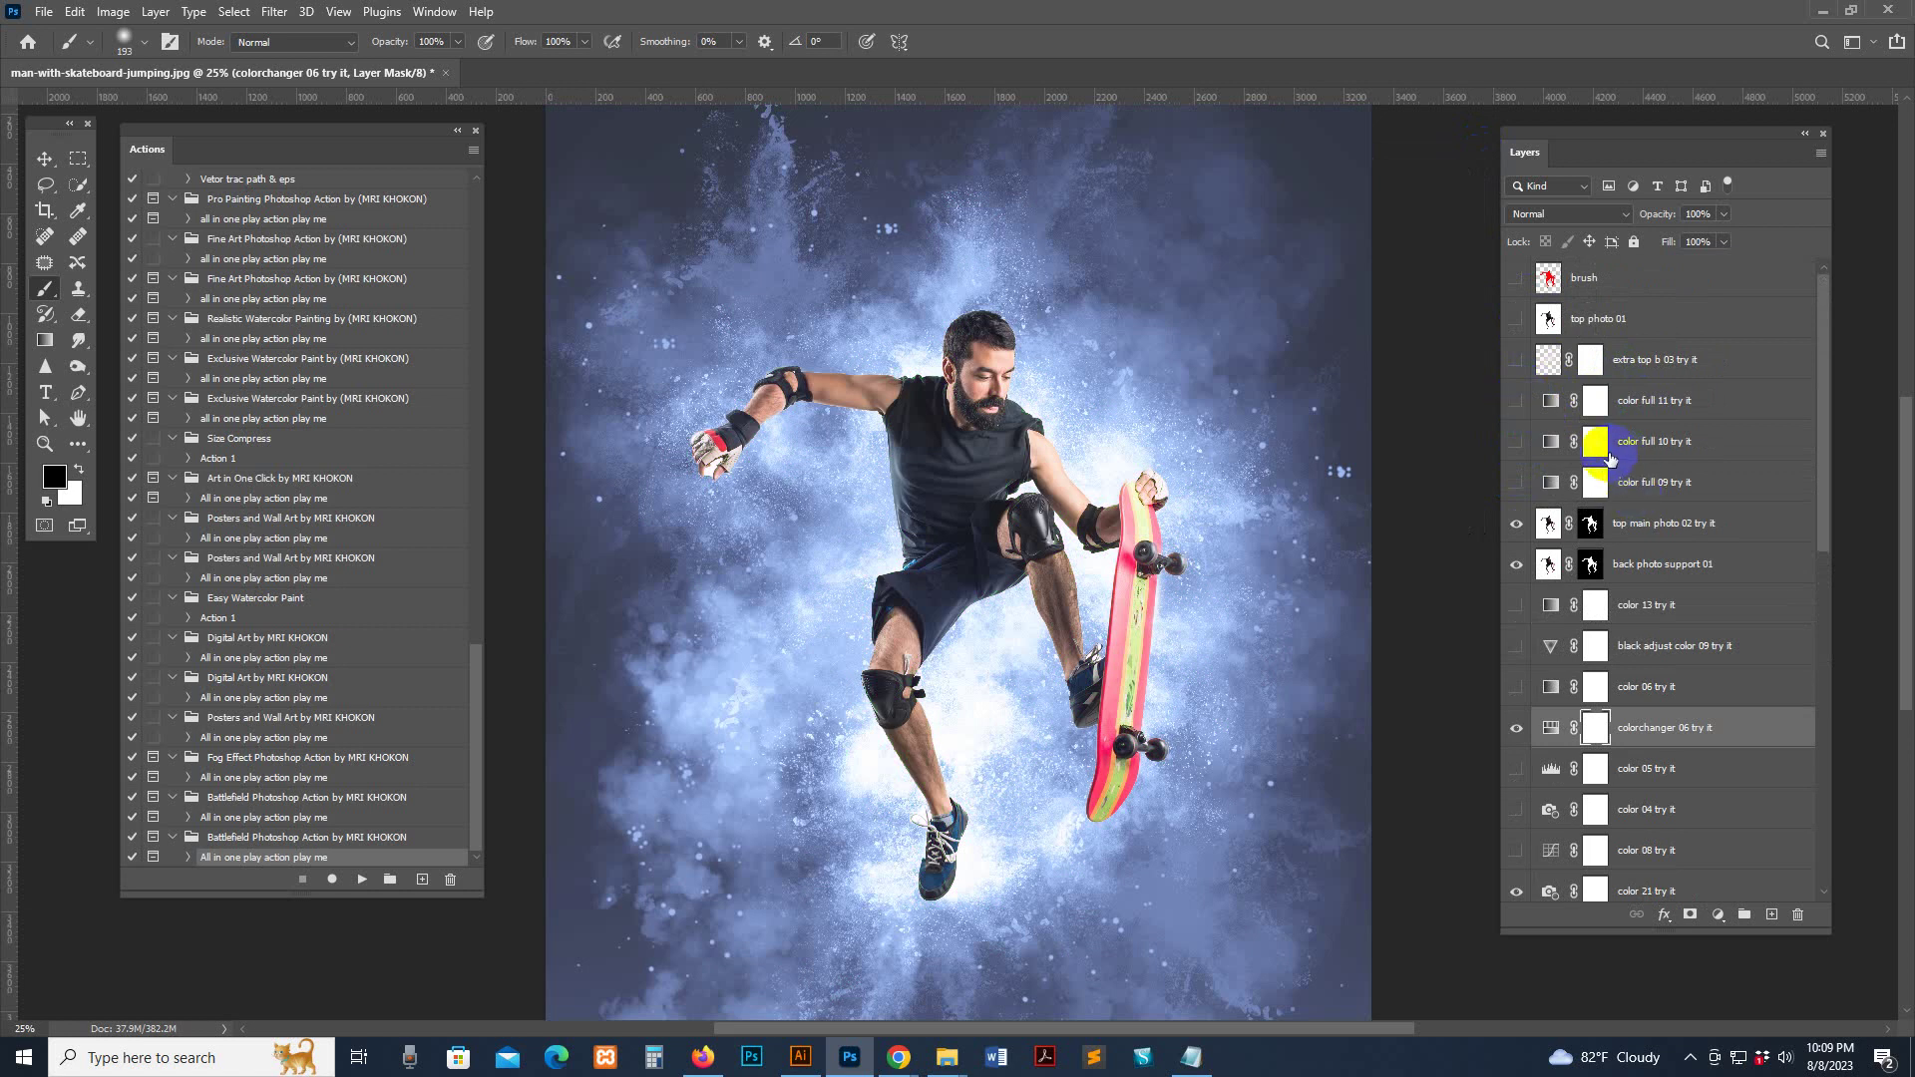
# Brush black on the "top main photo 02 try it" layer mask around the skateboarder's lower legs and shoes to blend their edges into the smoke
pyautogui.click(1589, 522)
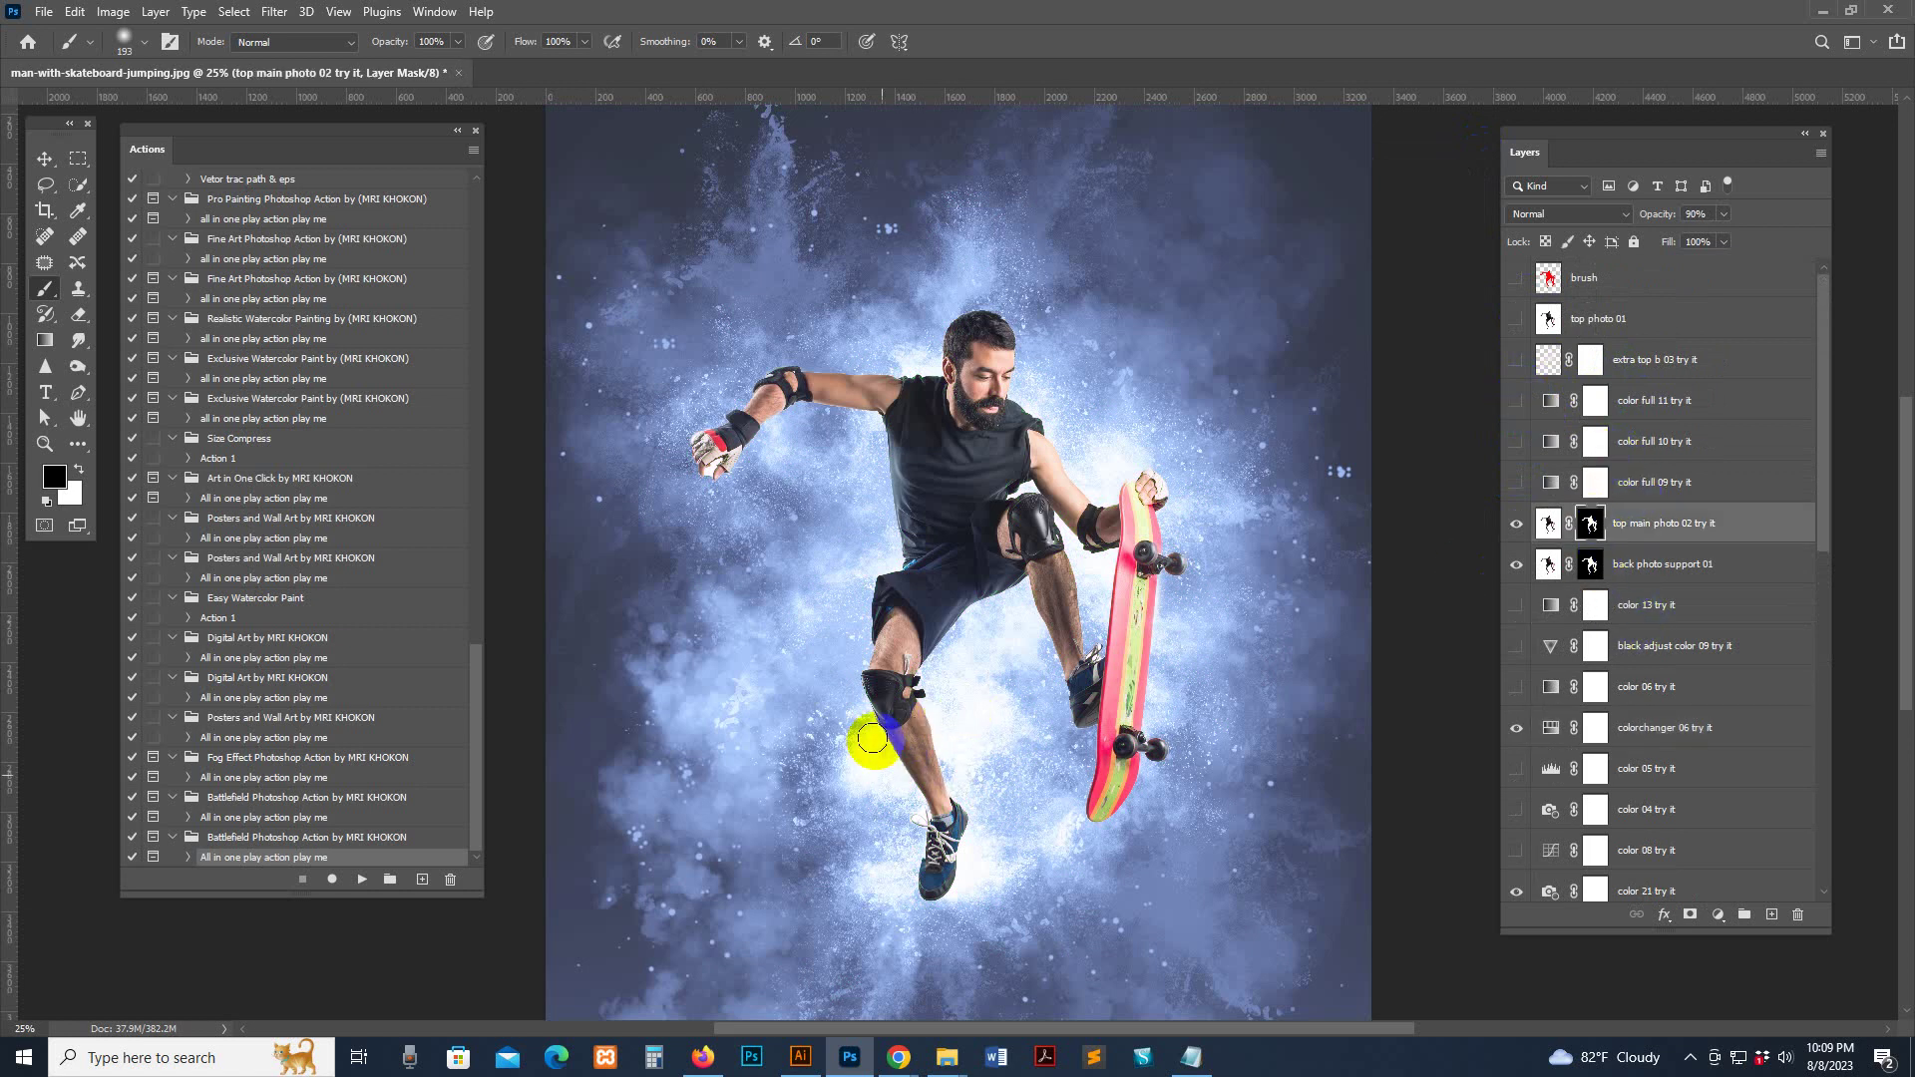
pyautogui.moveTo(877, 753); pyautogui.dragTo(868, 698)
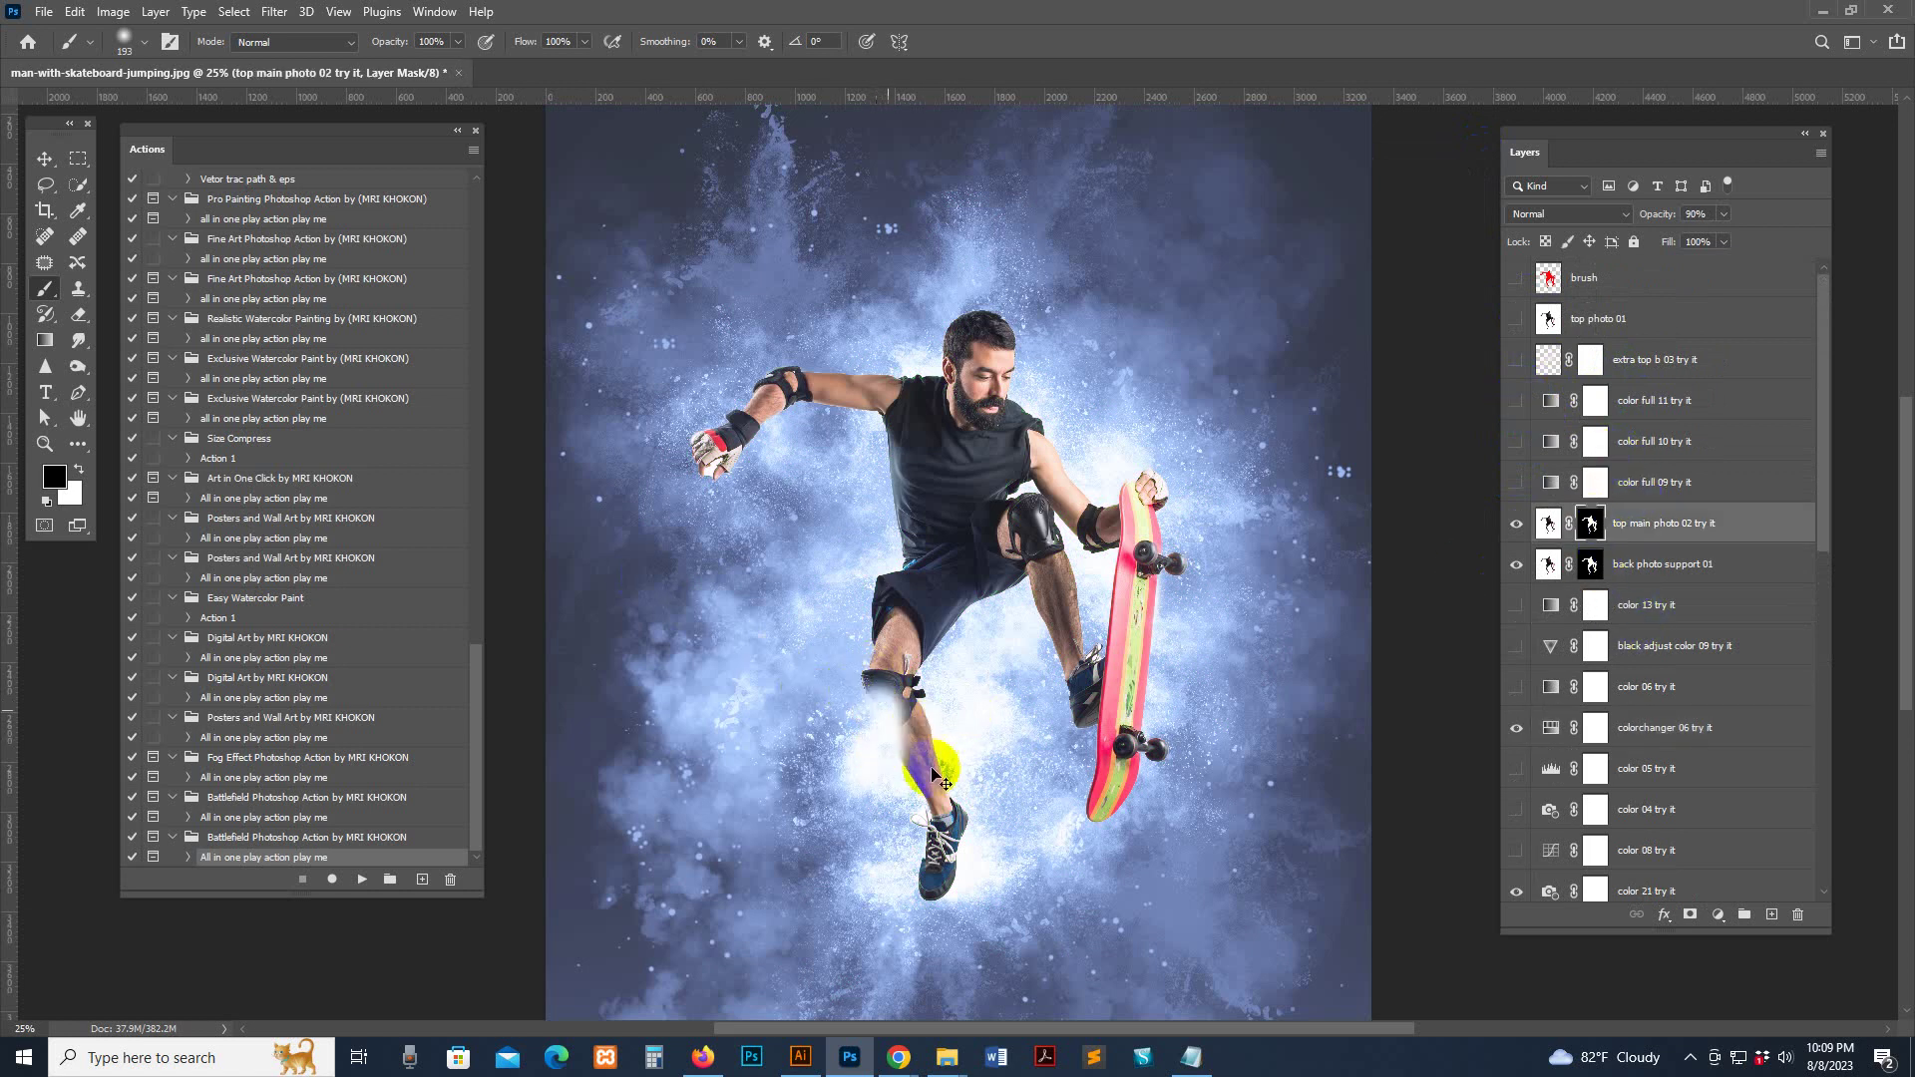
pyautogui.moveTo(981, 830); pyautogui.dragTo(1012, 799)
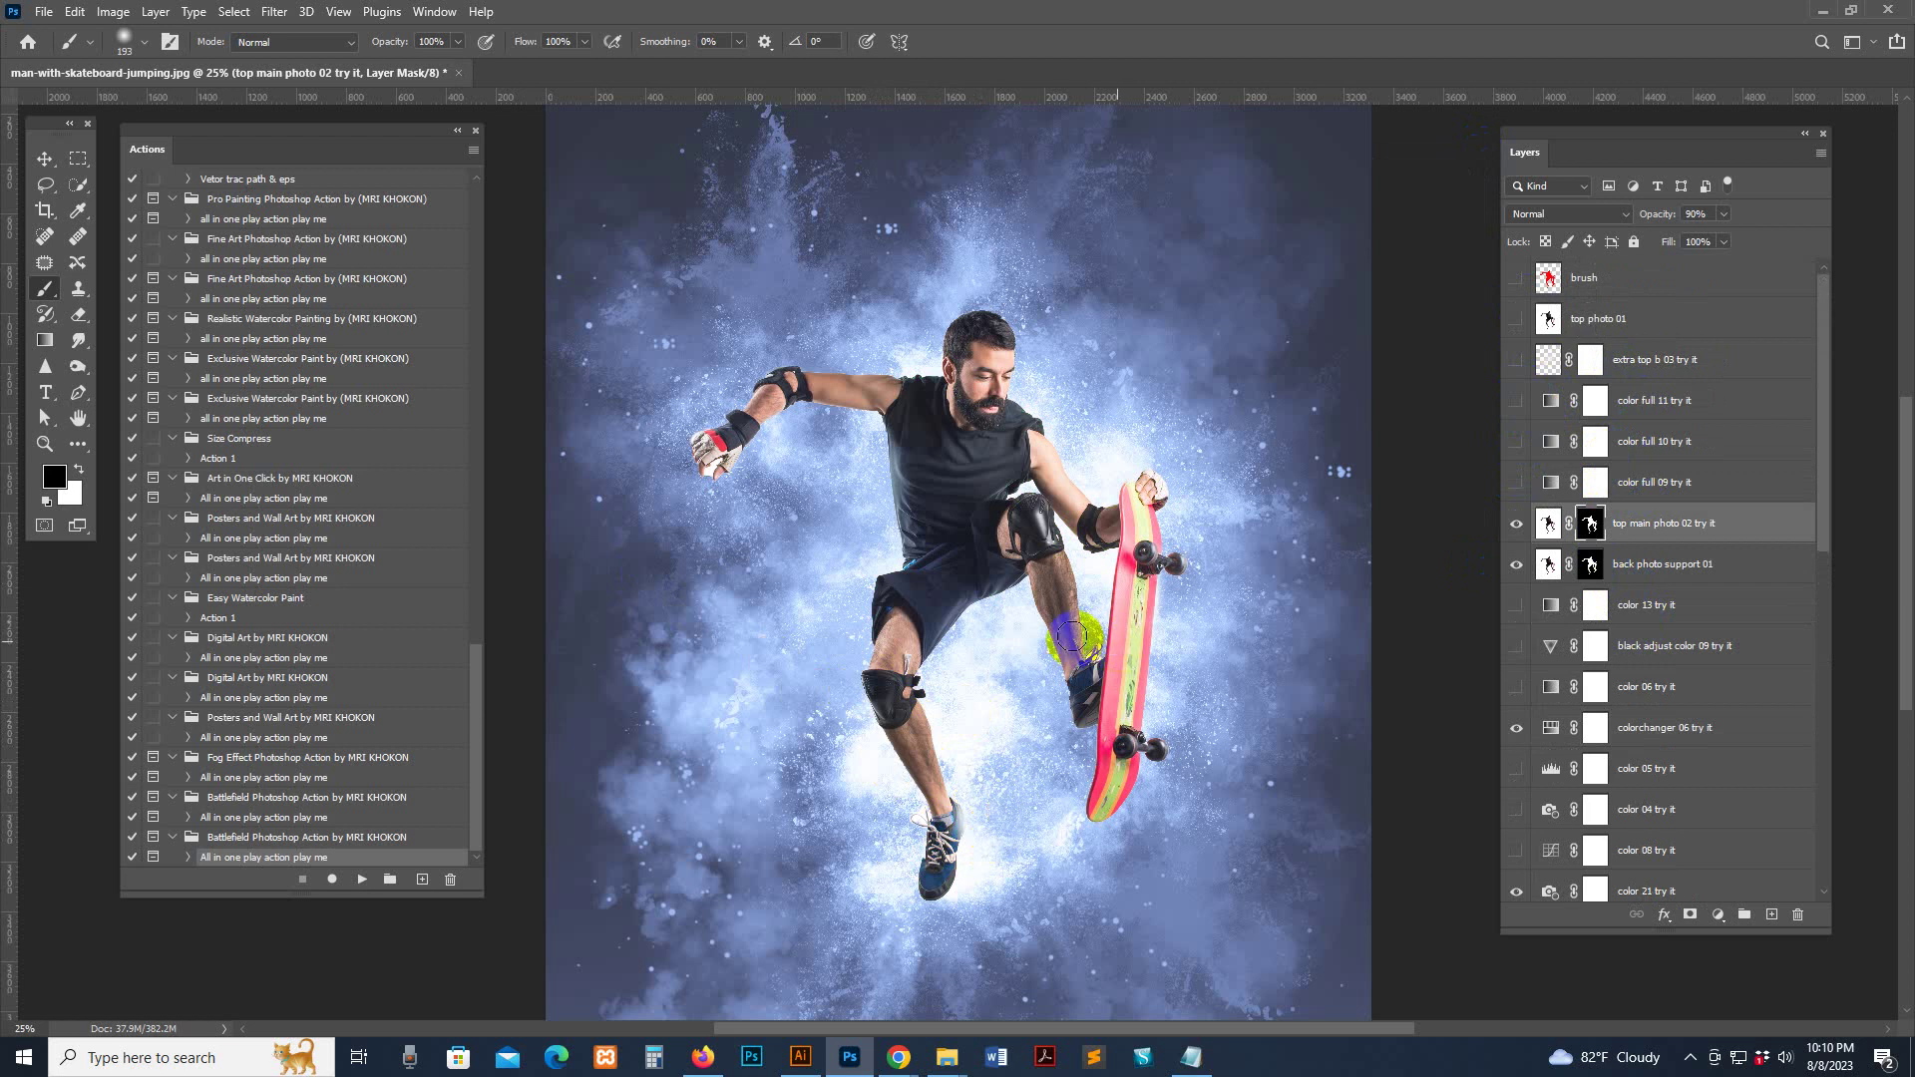
pyautogui.moveTo(1048, 689); pyautogui.dragTo(1036, 652)
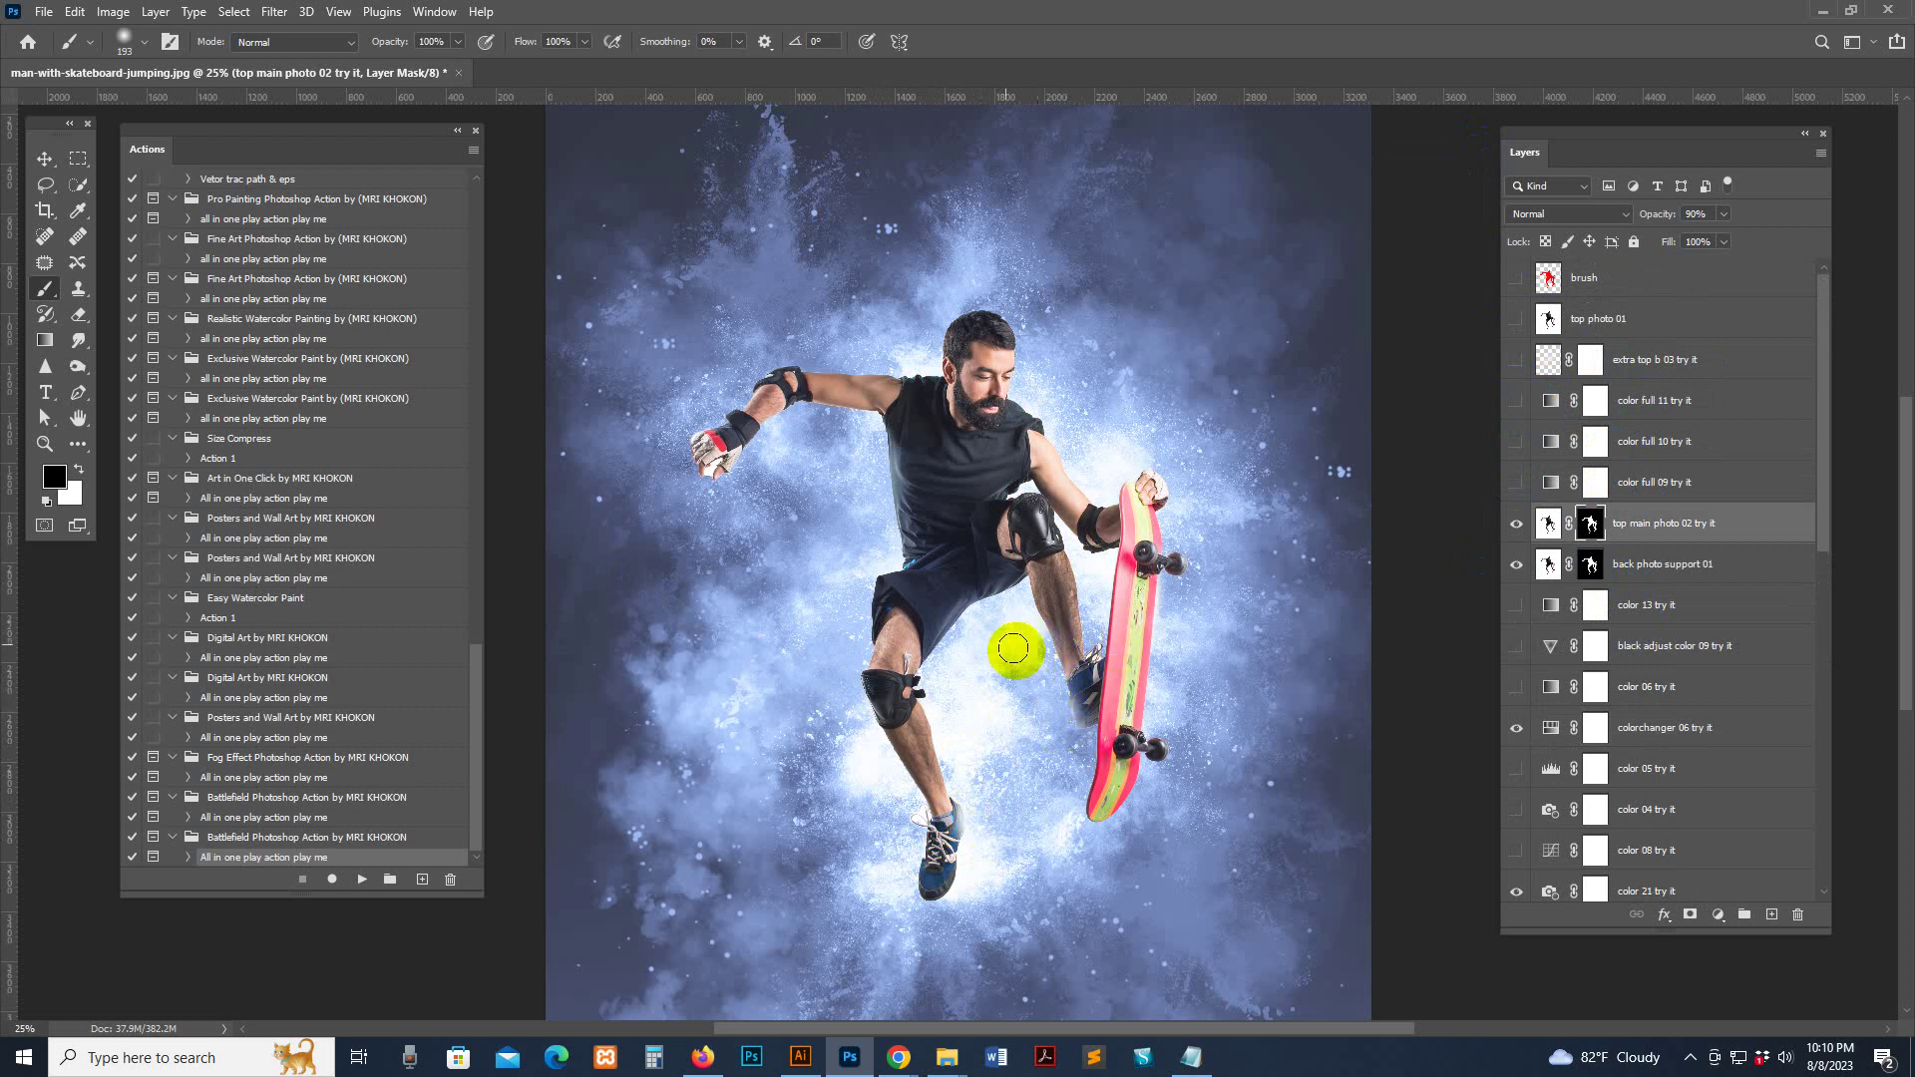
# Brush black on the same layer mask around the skateboarder's gloved hand and along the upper edge of the outstretched arm
pyautogui.moveTo(731, 409)
pyautogui.mouseDown()
pyautogui.moveTo(736, 368)
pyautogui.moveTo(741, 387)
pyautogui.moveTo(769, 348)
pyautogui.moveTo(789, 354)
pyautogui.moveTo(738, 384)
pyautogui.moveTo(752, 459)
pyautogui.moveTo(711, 481)
pyautogui.mouseUp()
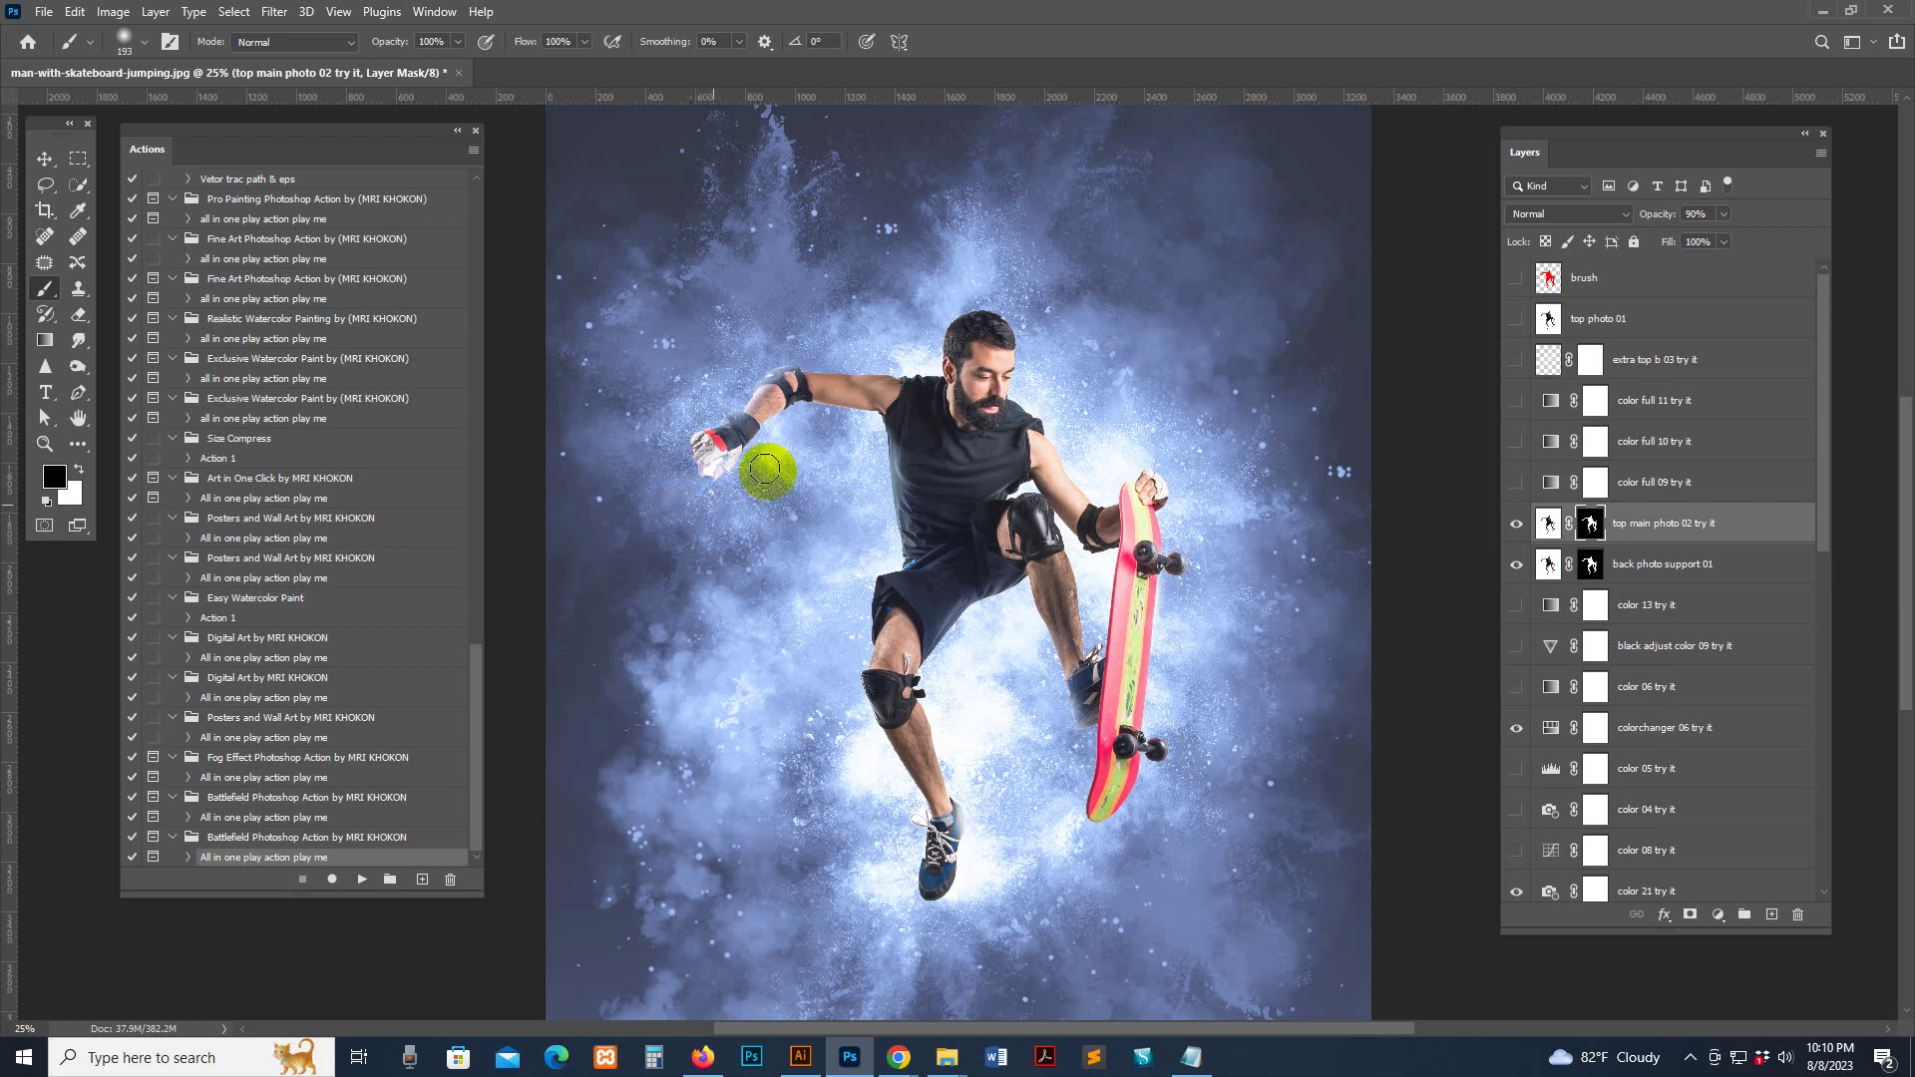
pyautogui.moveTo(759, 449)
pyautogui.mouseDown()
pyautogui.moveTo(739, 484)
pyautogui.moveTo(676, 440)
pyautogui.mouseUp()
pyautogui.click(836, 349)
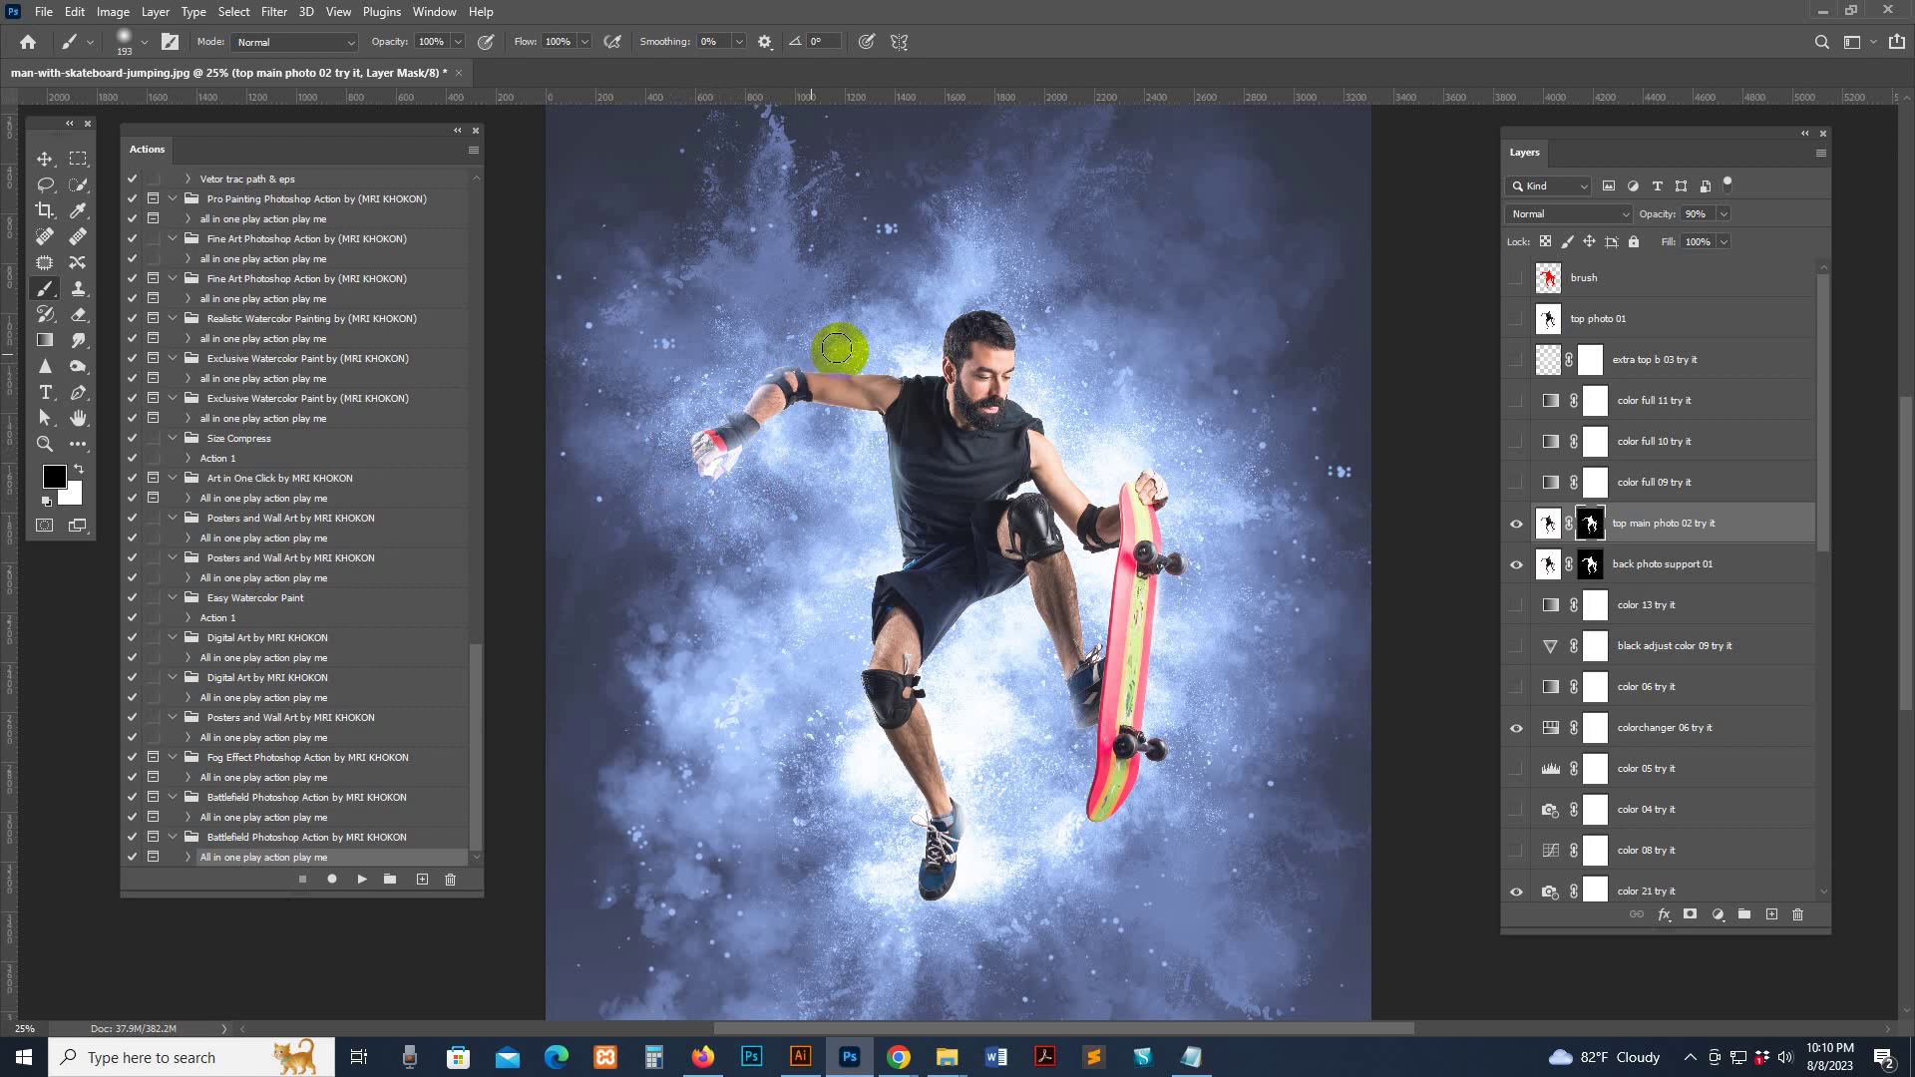
pyautogui.moveTo(805, 346)
pyautogui.mouseDown()
pyautogui.moveTo(961, 284)
pyautogui.moveTo(1011, 296)
pyautogui.moveTo(939, 317)
pyautogui.moveTo(952, 281)
pyautogui.moveTo(906, 316)
pyautogui.mouseUp()
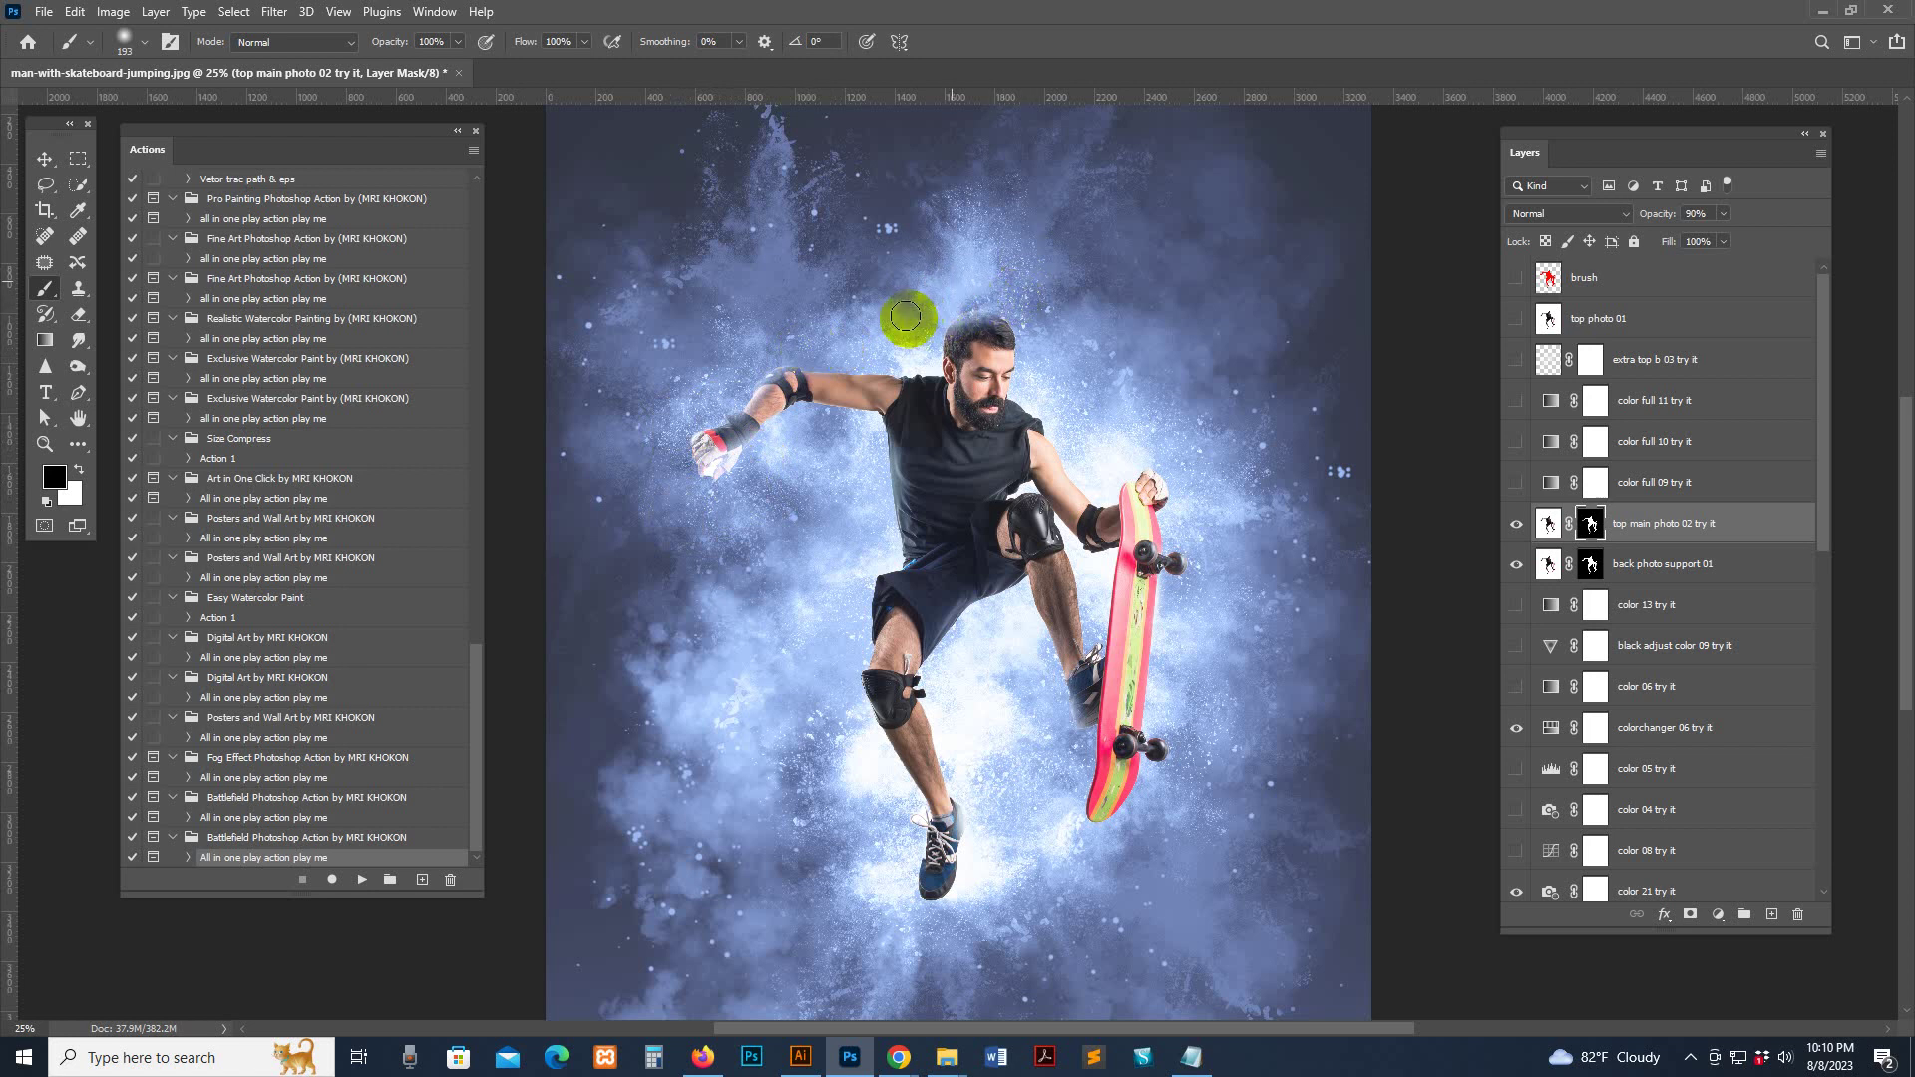